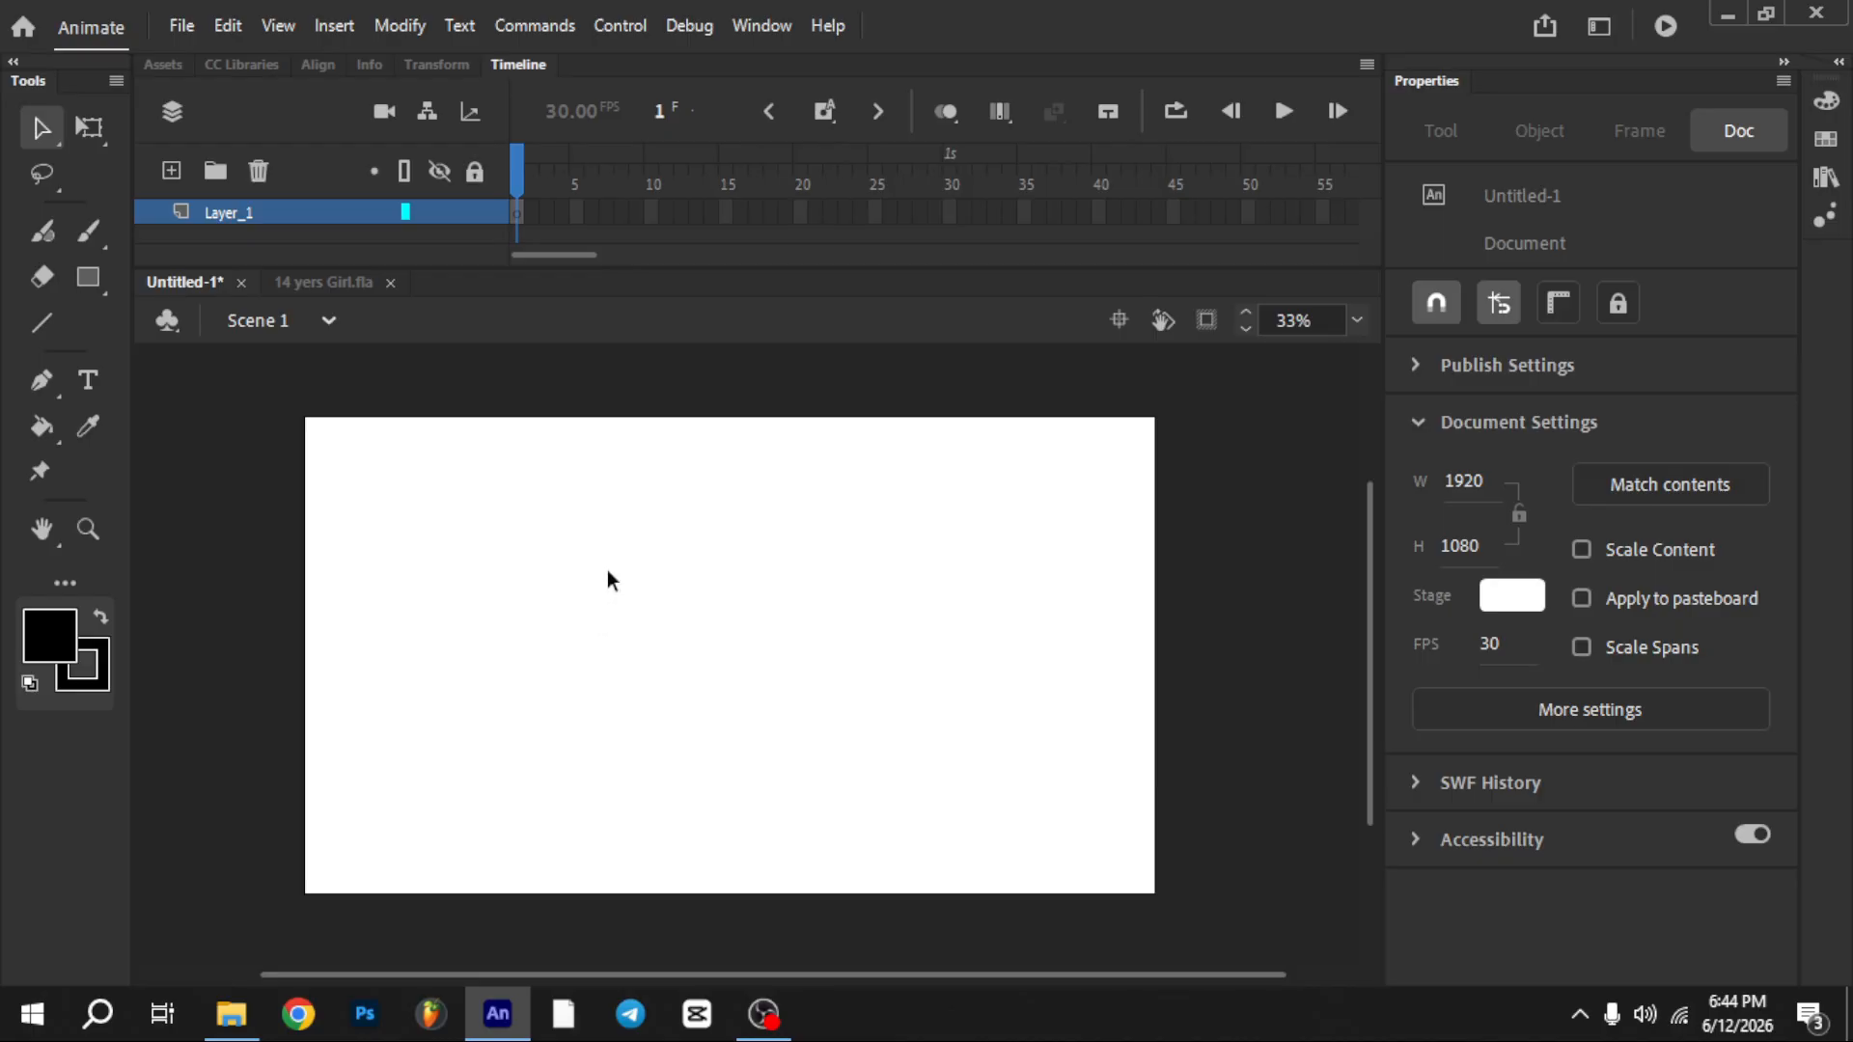
pyautogui.scroll(-3, 614, 627)
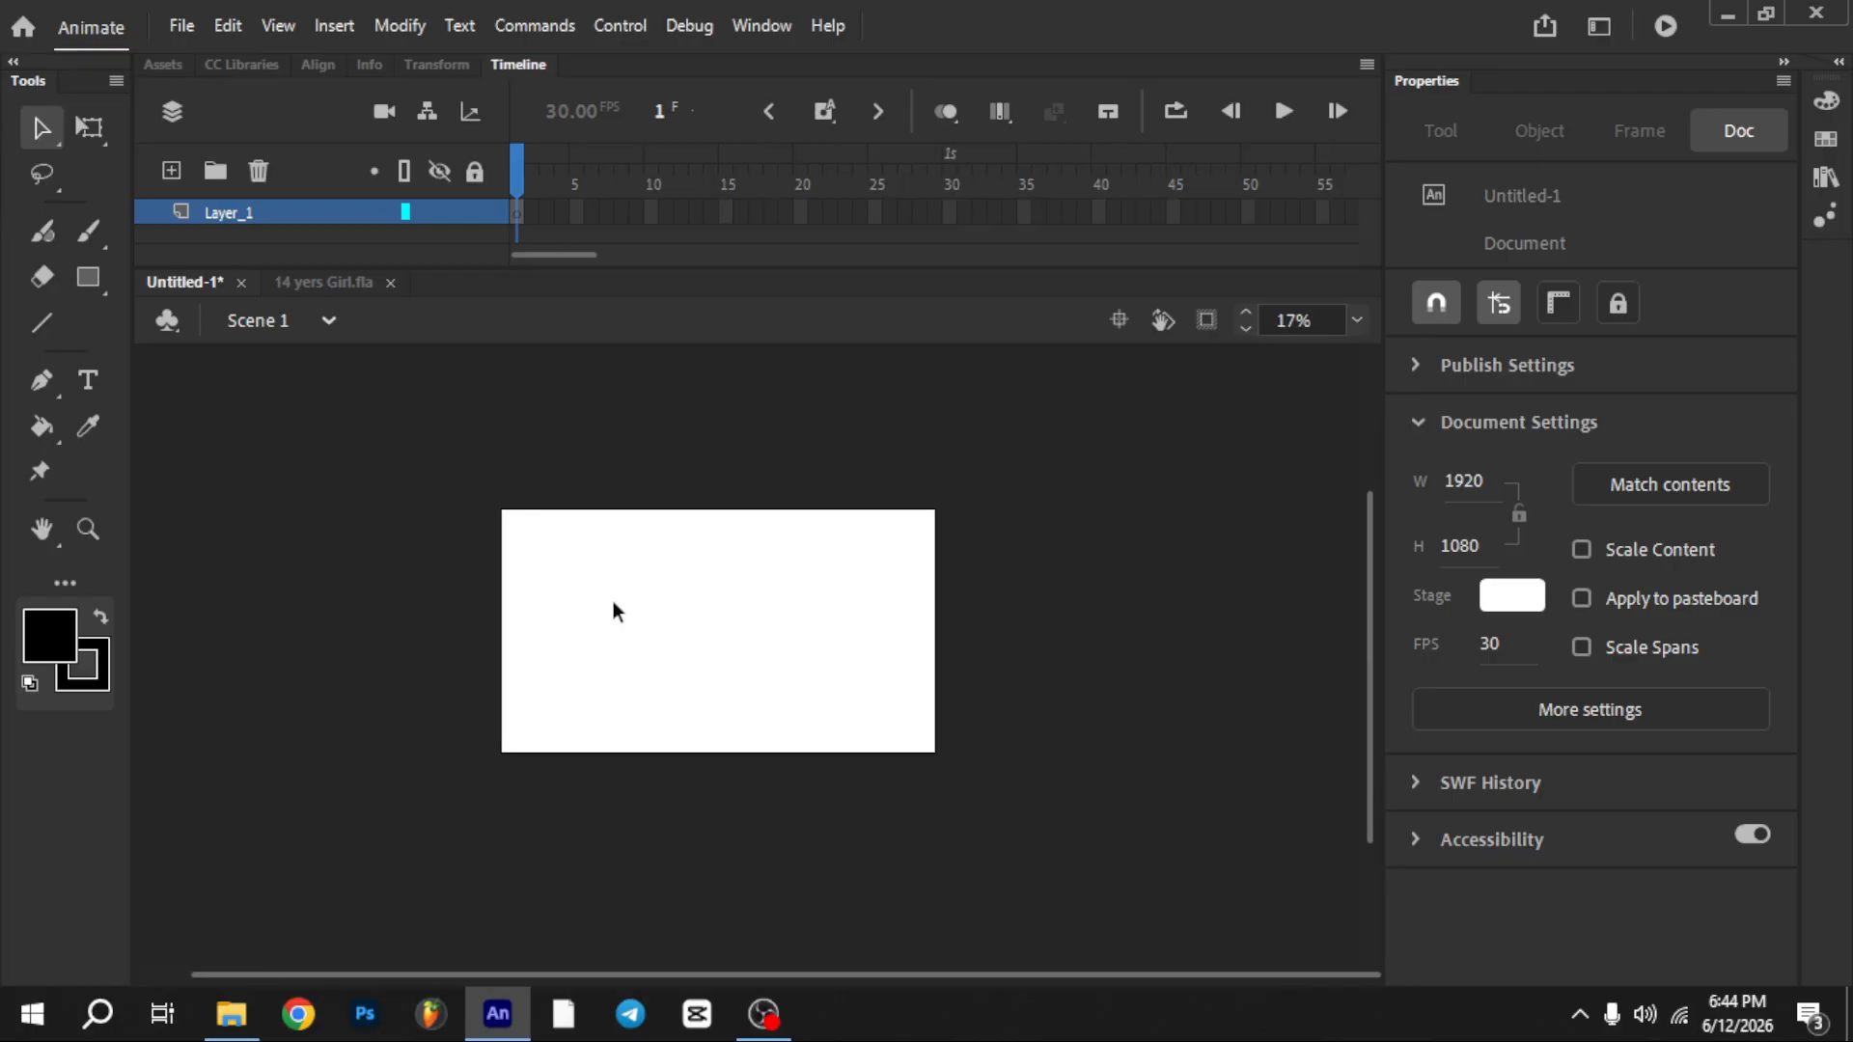
pyautogui.scroll(2, 614, 599)
pyautogui.scroll(-1, 569, 599)
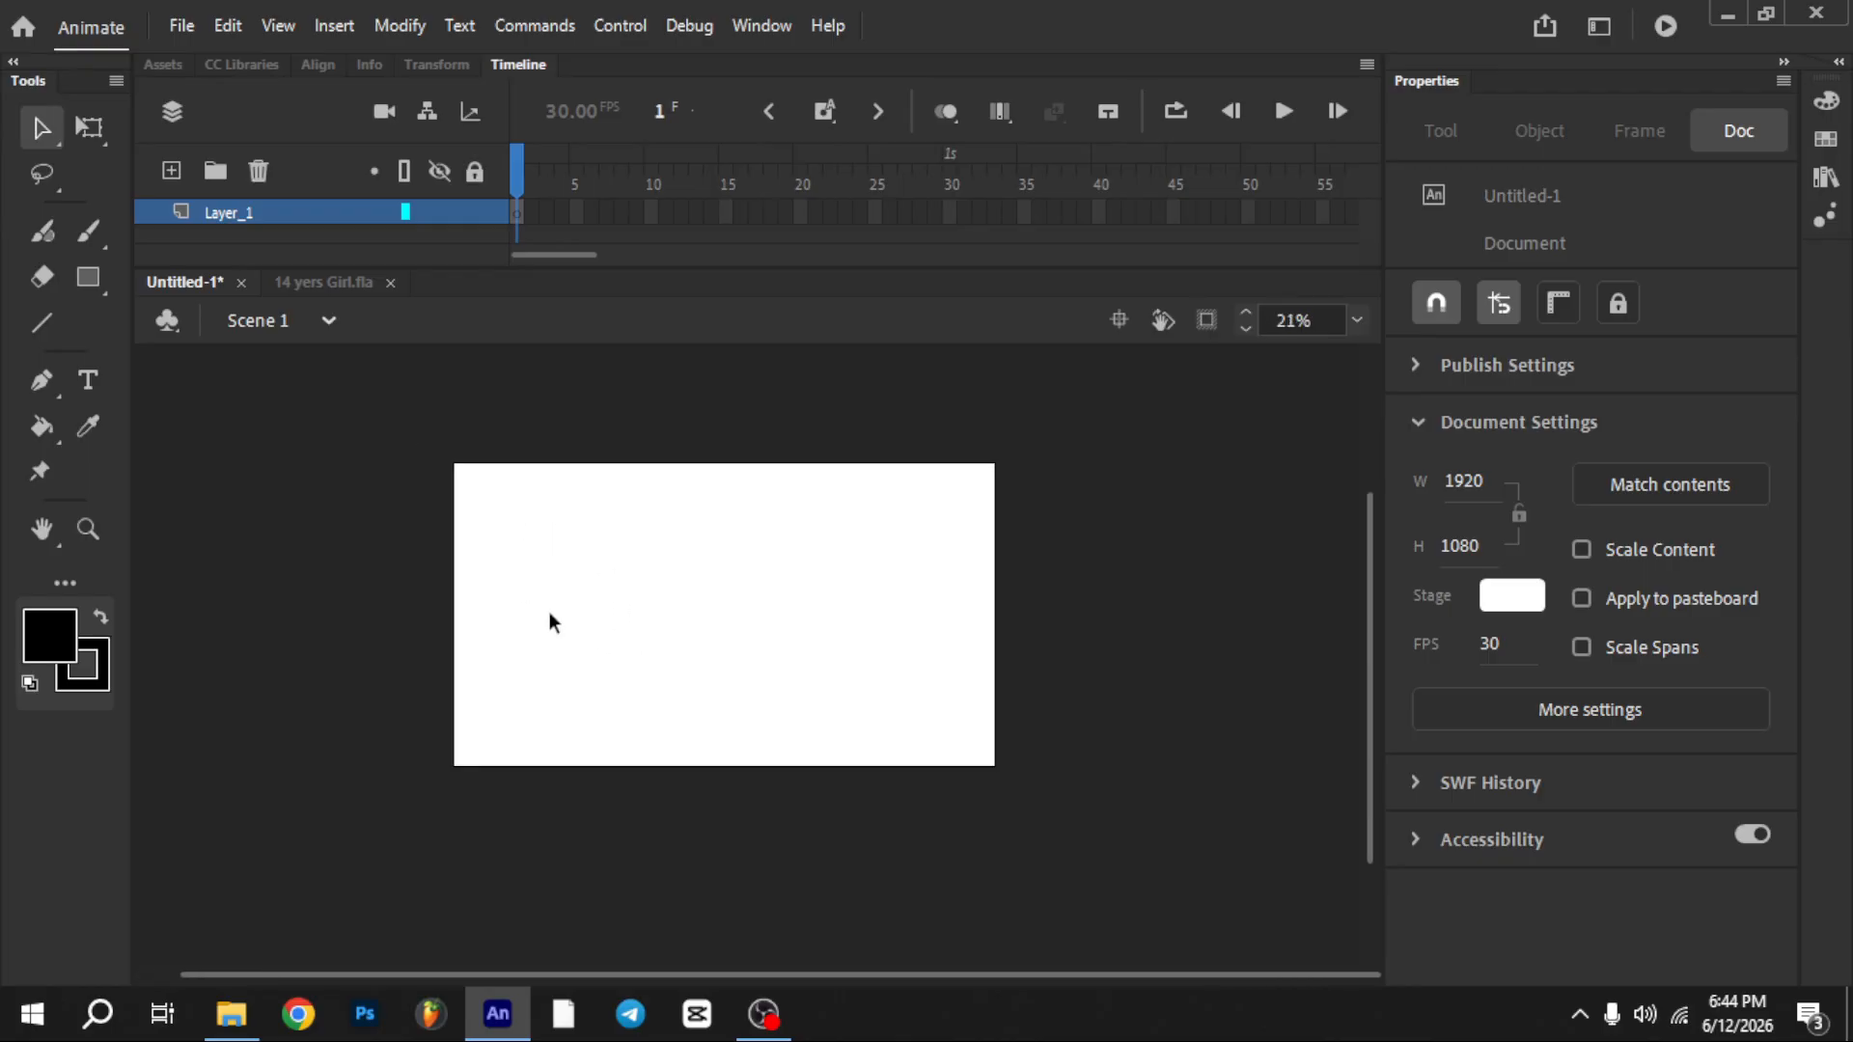
# Examine the character drawings on and around the stage in the 14 yers Girl.fla document
pyautogui.click(328, 280)
pyautogui.scroll(-2, 807, 672)
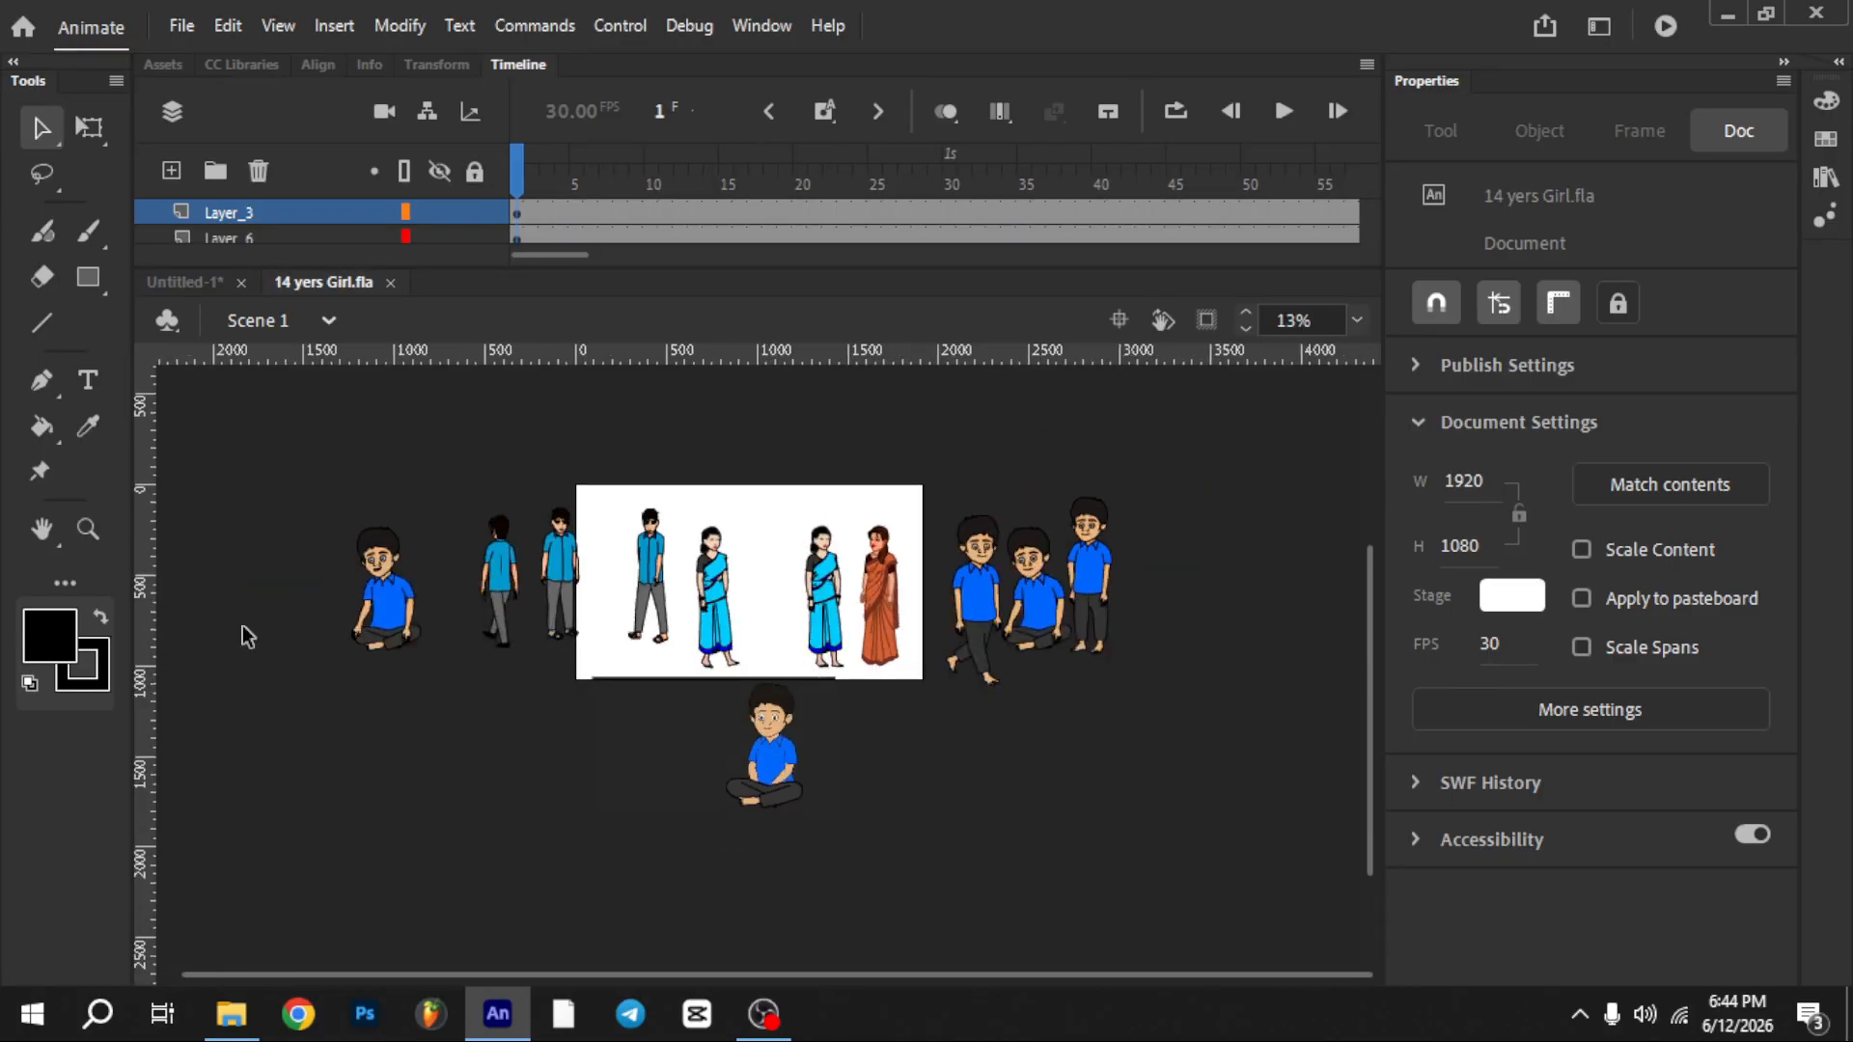
pyautogui.scroll(1, 885, 661)
pyautogui.scroll(-1, 883, 656)
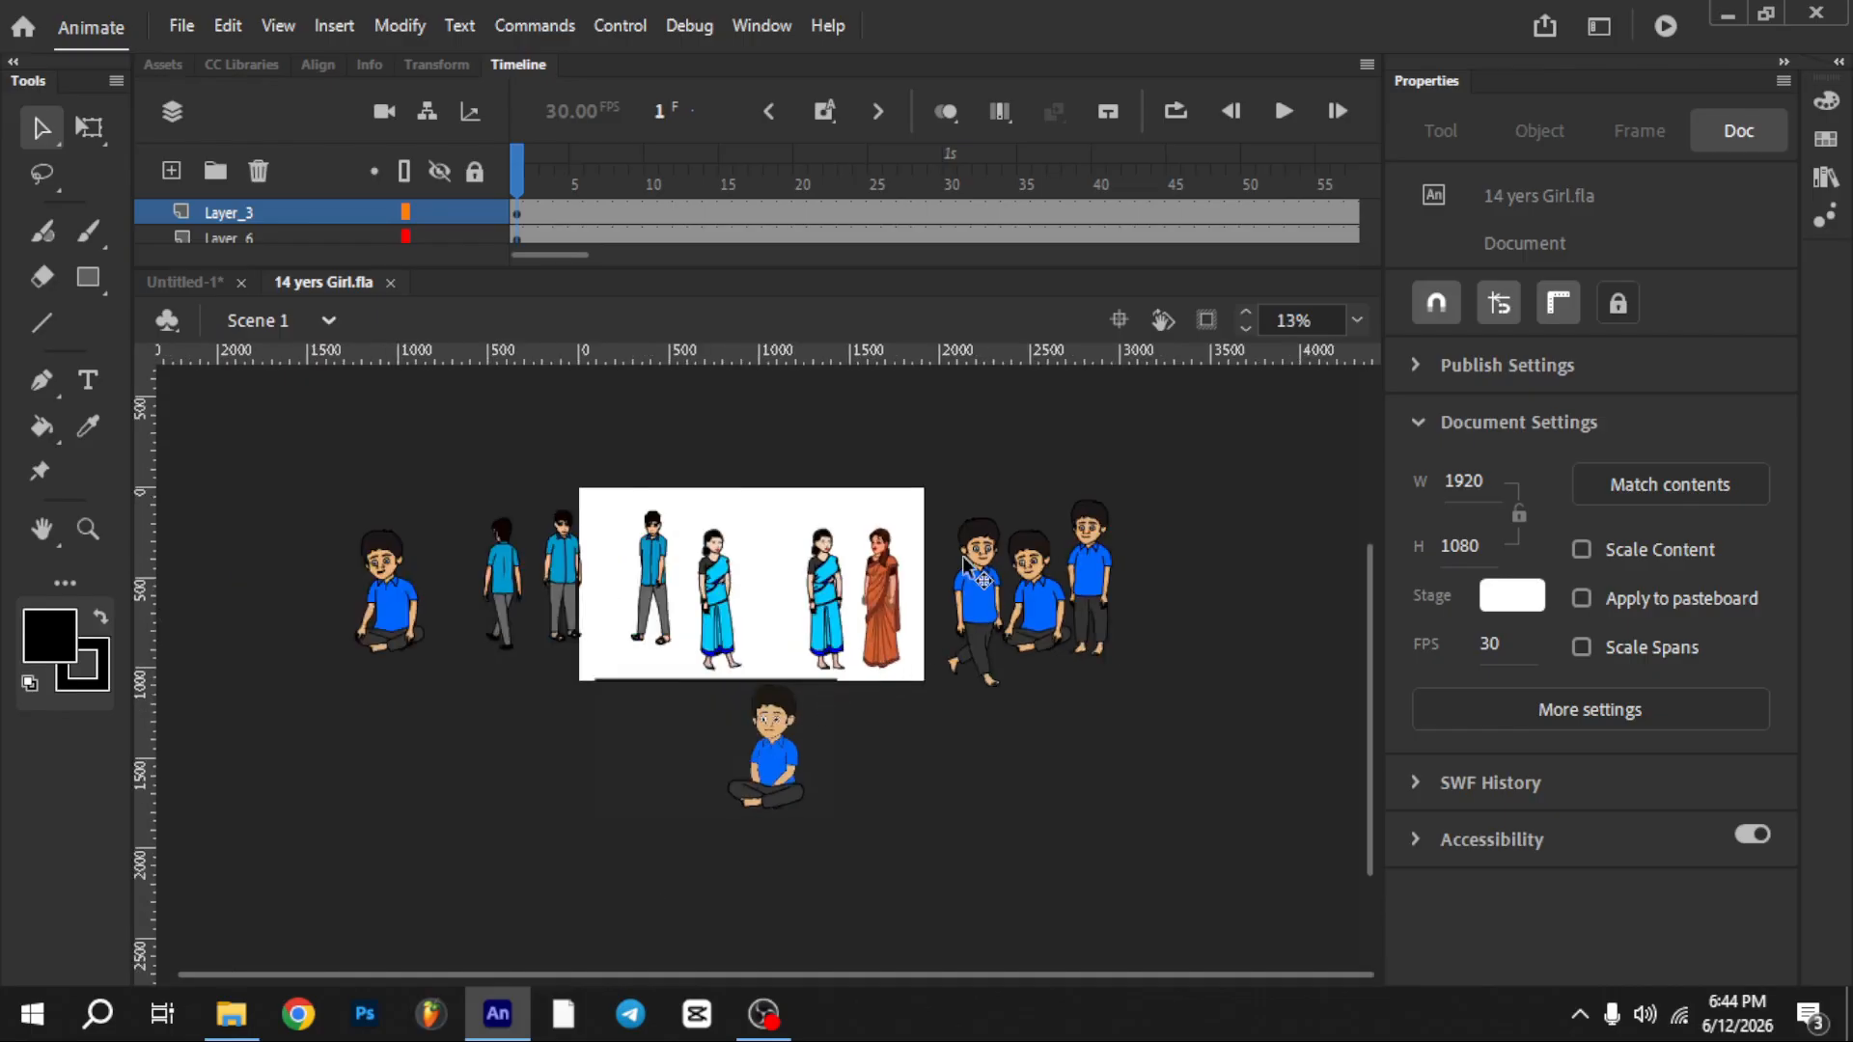
pyautogui.scroll(1, 922, 586)
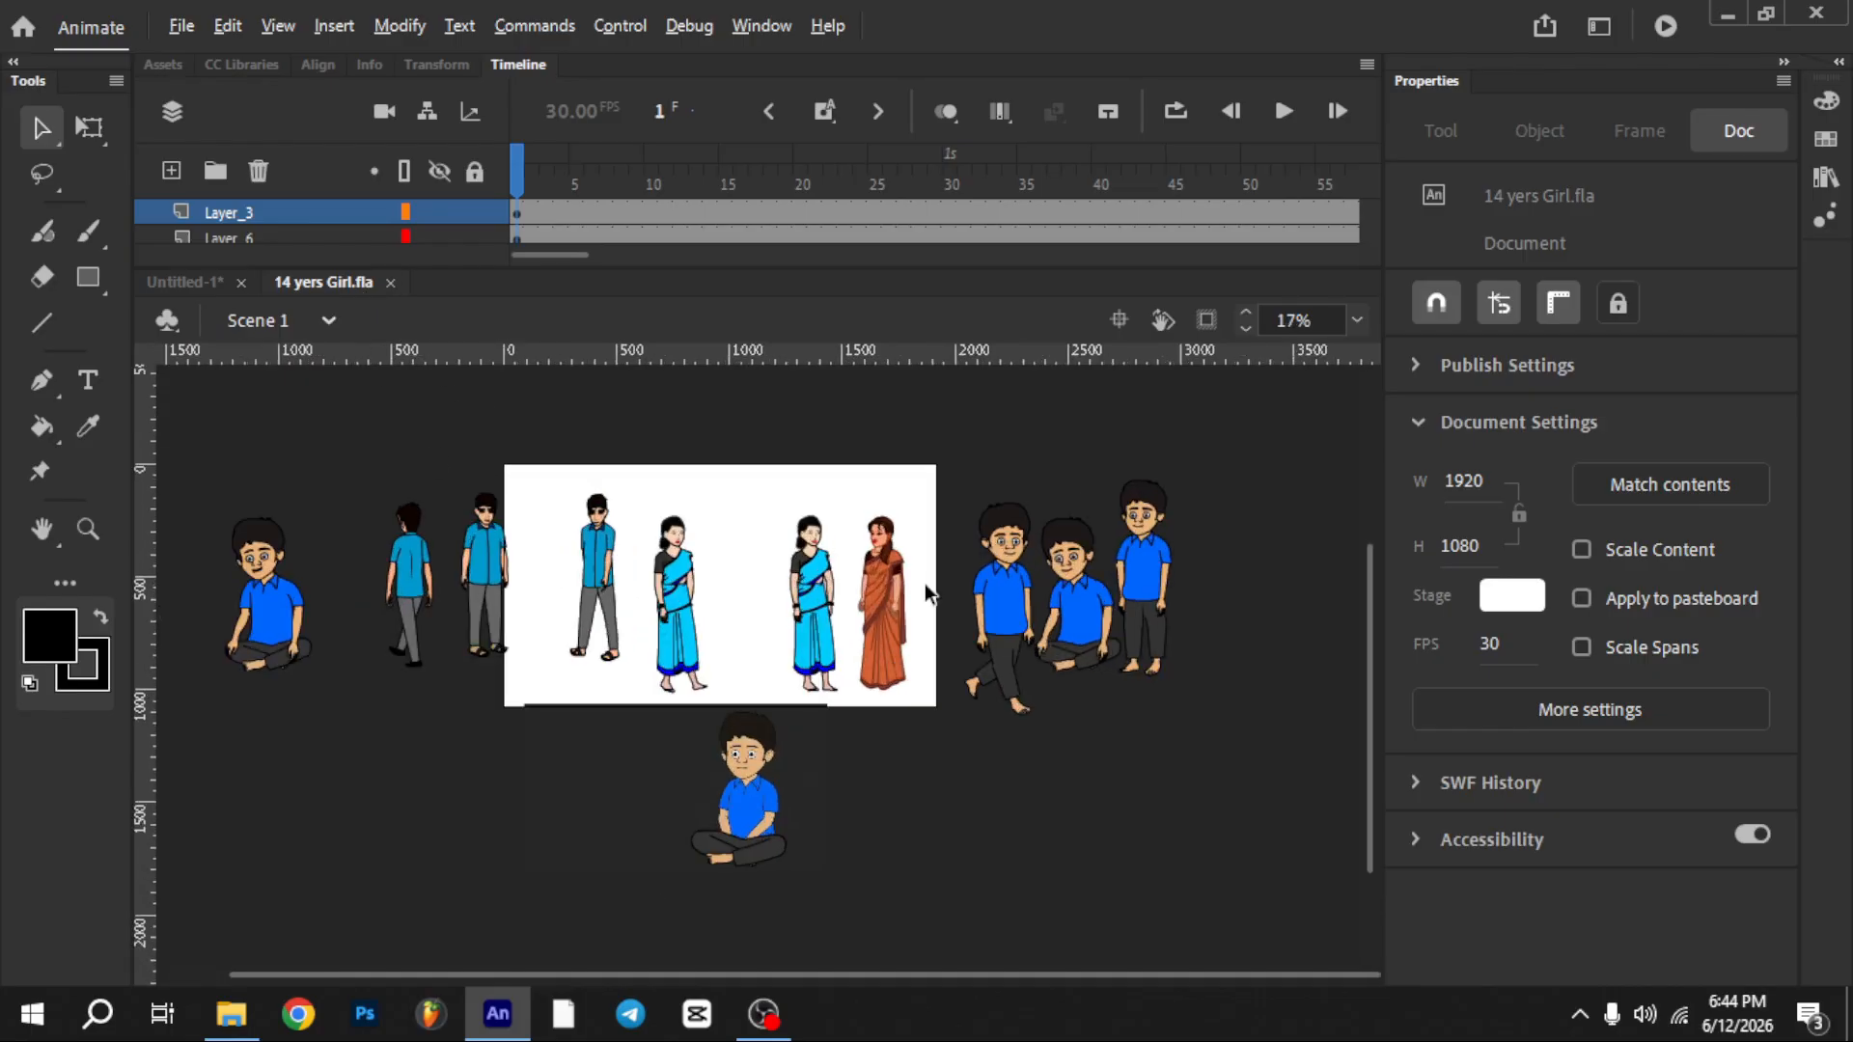
pyautogui.scroll(-1, 922, 588)
pyautogui.scroll(1, 850, 632)
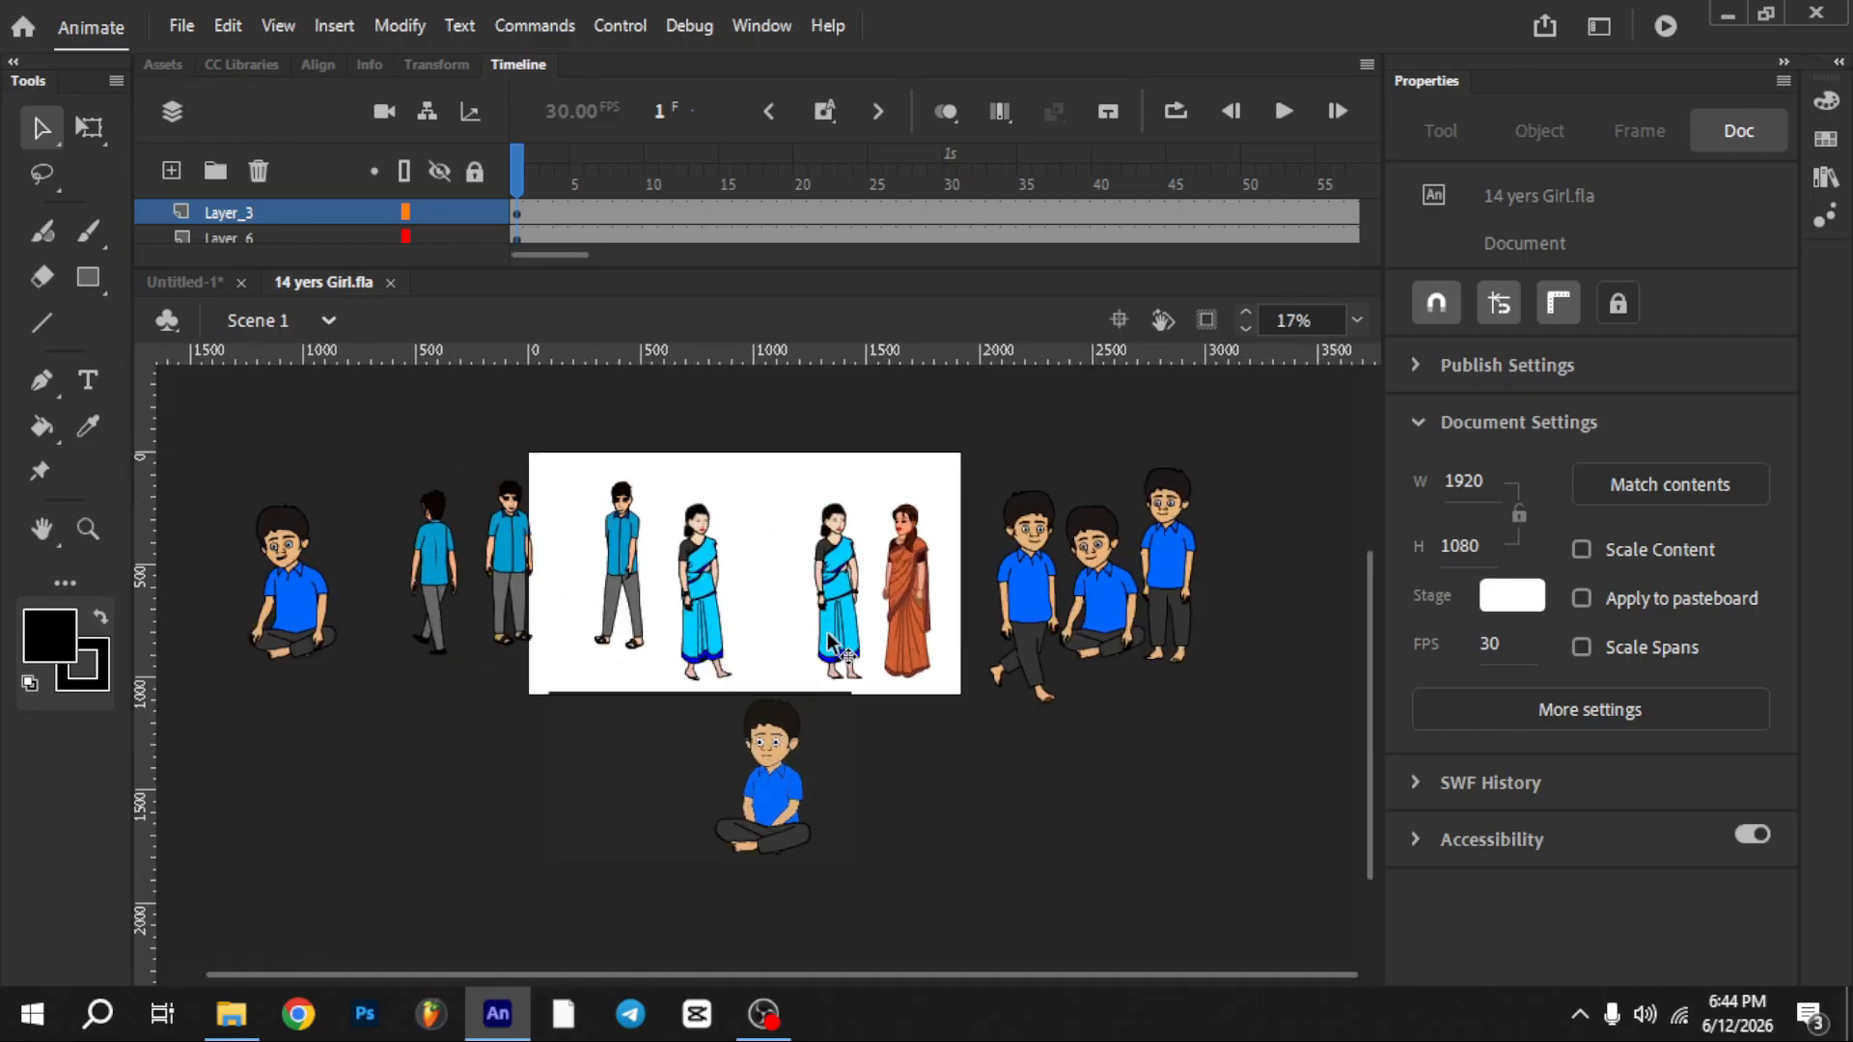
pyautogui.scroll(-1, 832, 640)
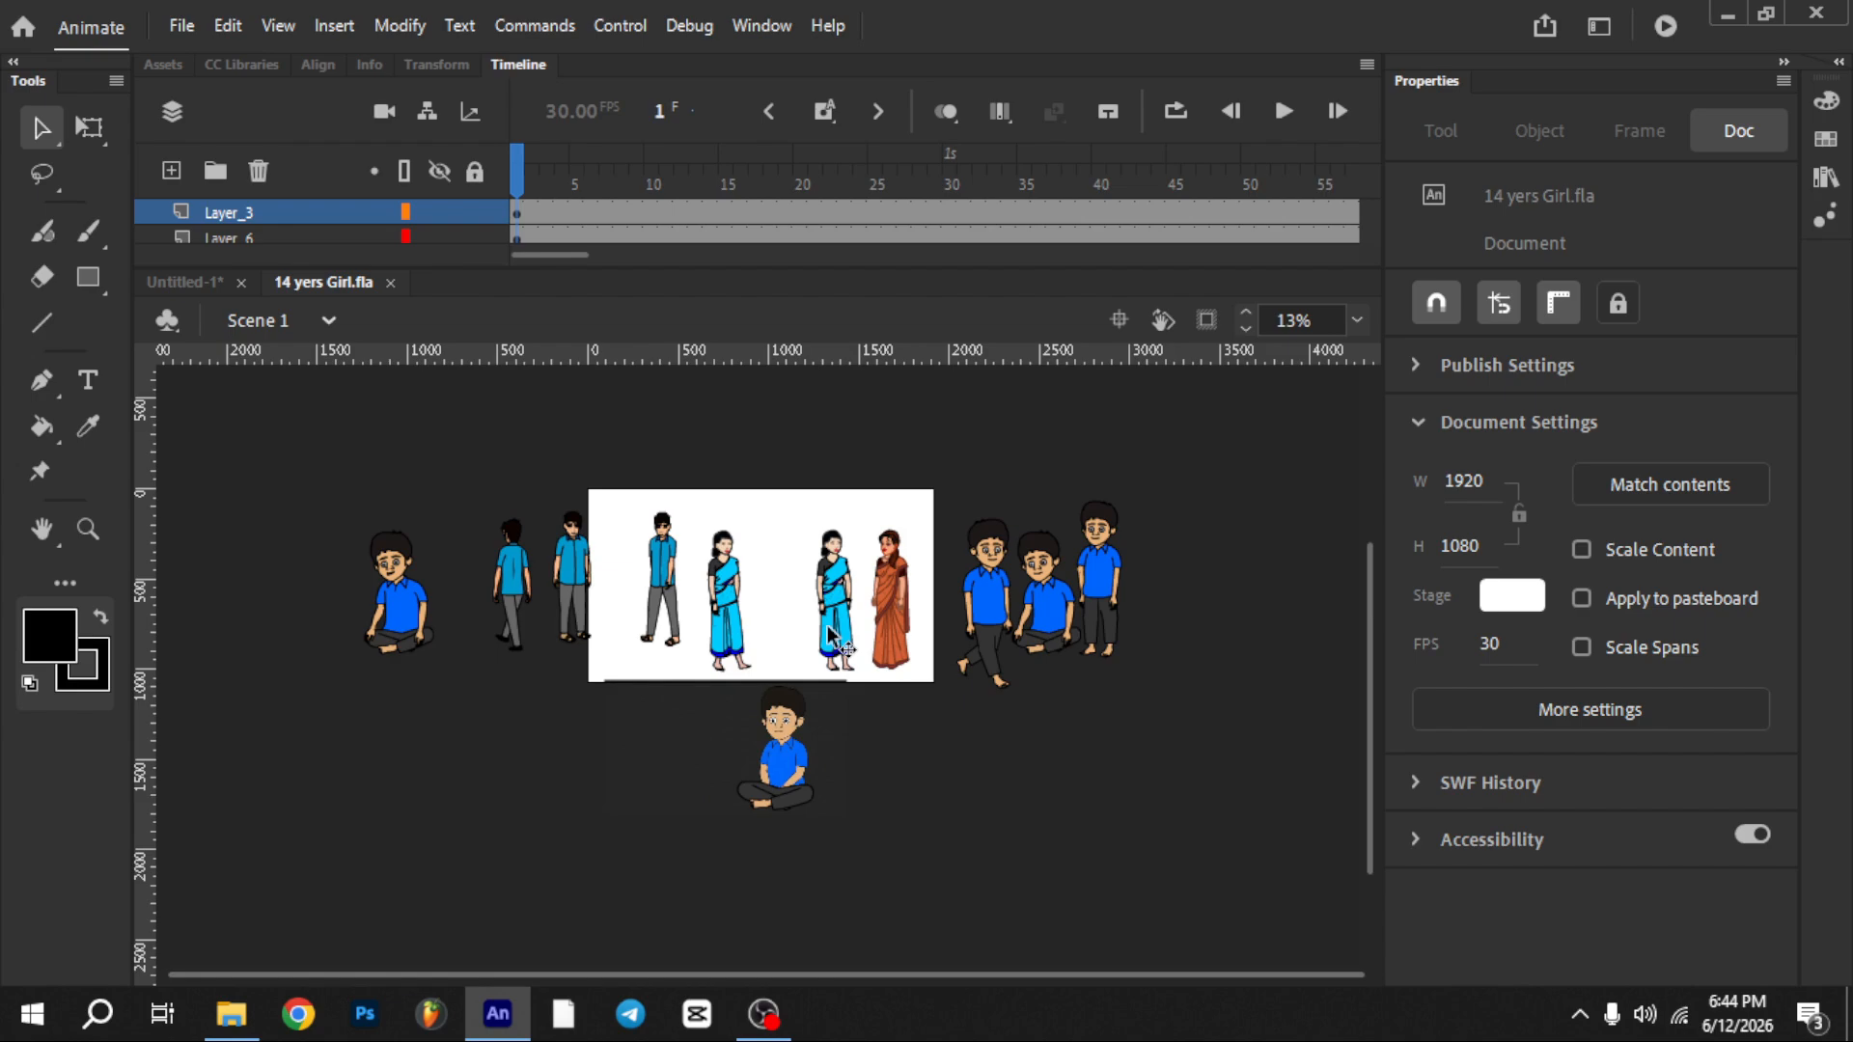
pyautogui.scroll(1, 782, 507)
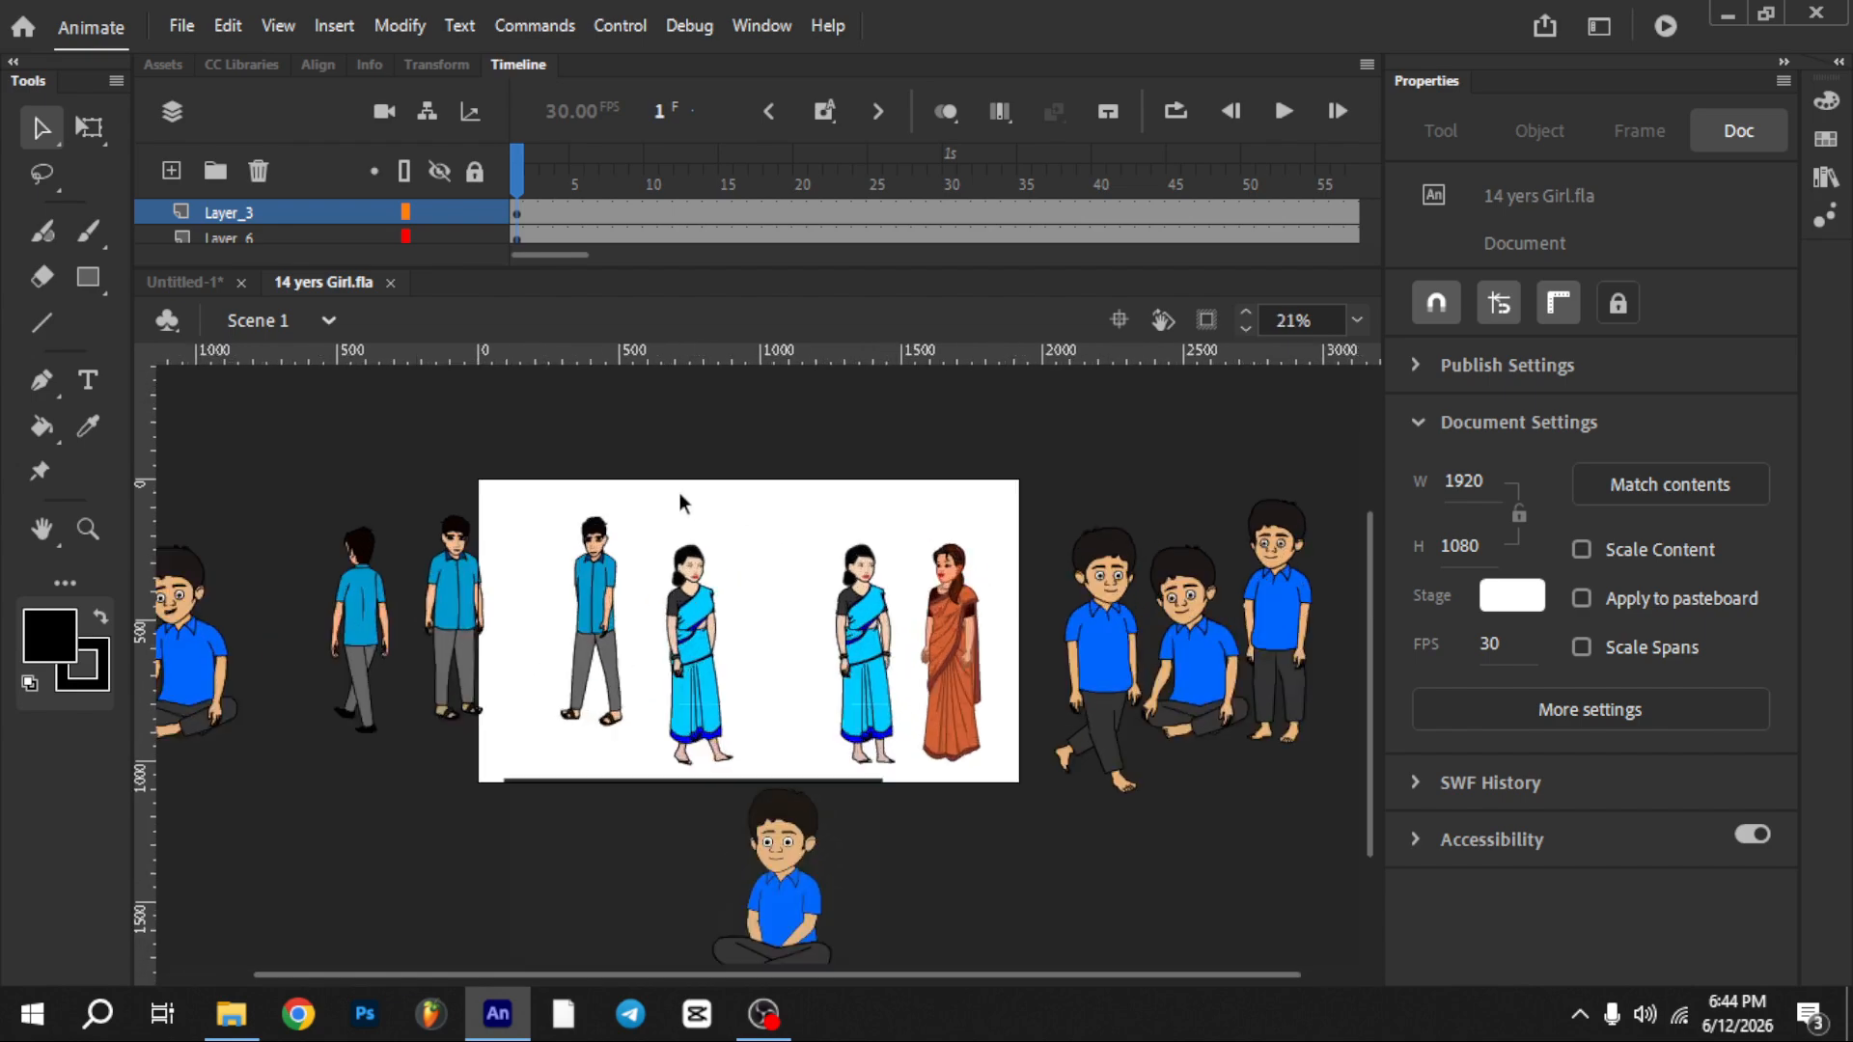
pyautogui.scroll(-1, 683, 505)
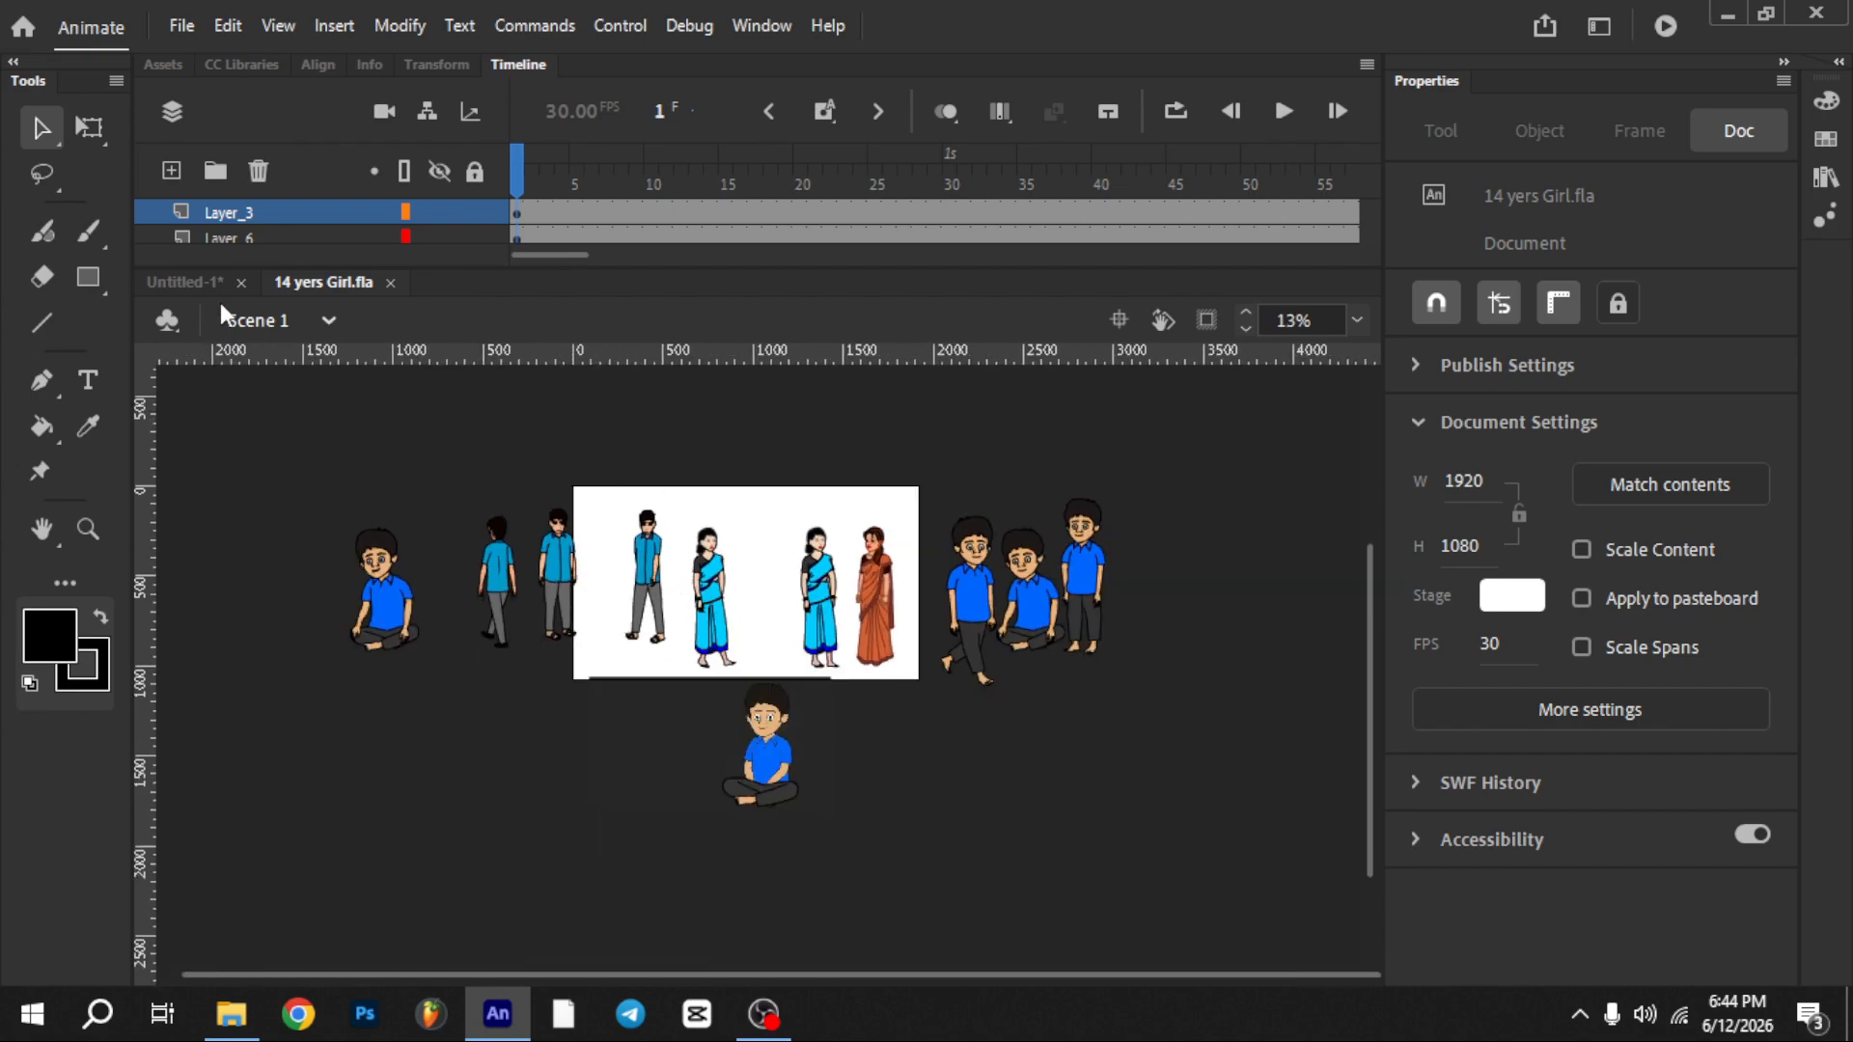
# Return to the Untitled-1 document and open the DEV > Adio folder on New Volume (E:) in File Explorer
pyautogui.click(197, 282)
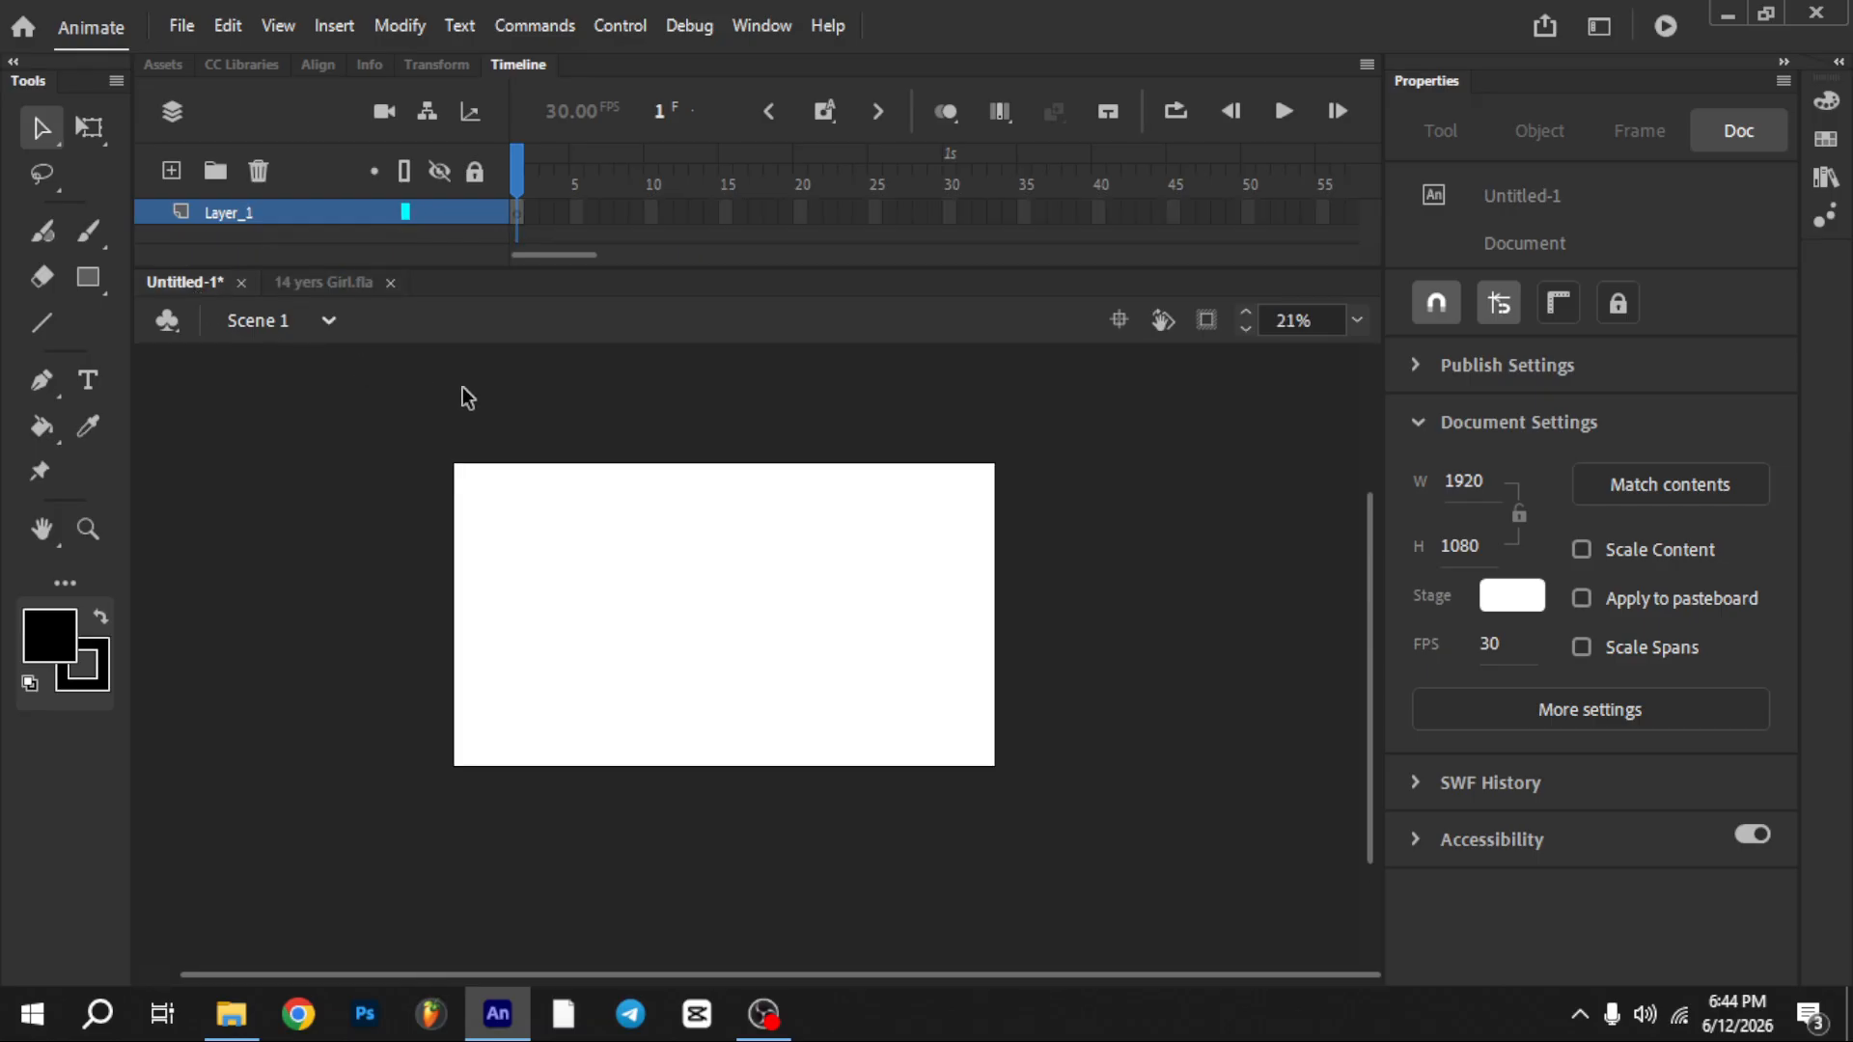
pyautogui.scroll(2, 704, 502)
pyautogui.scroll(-1, 705, 502)
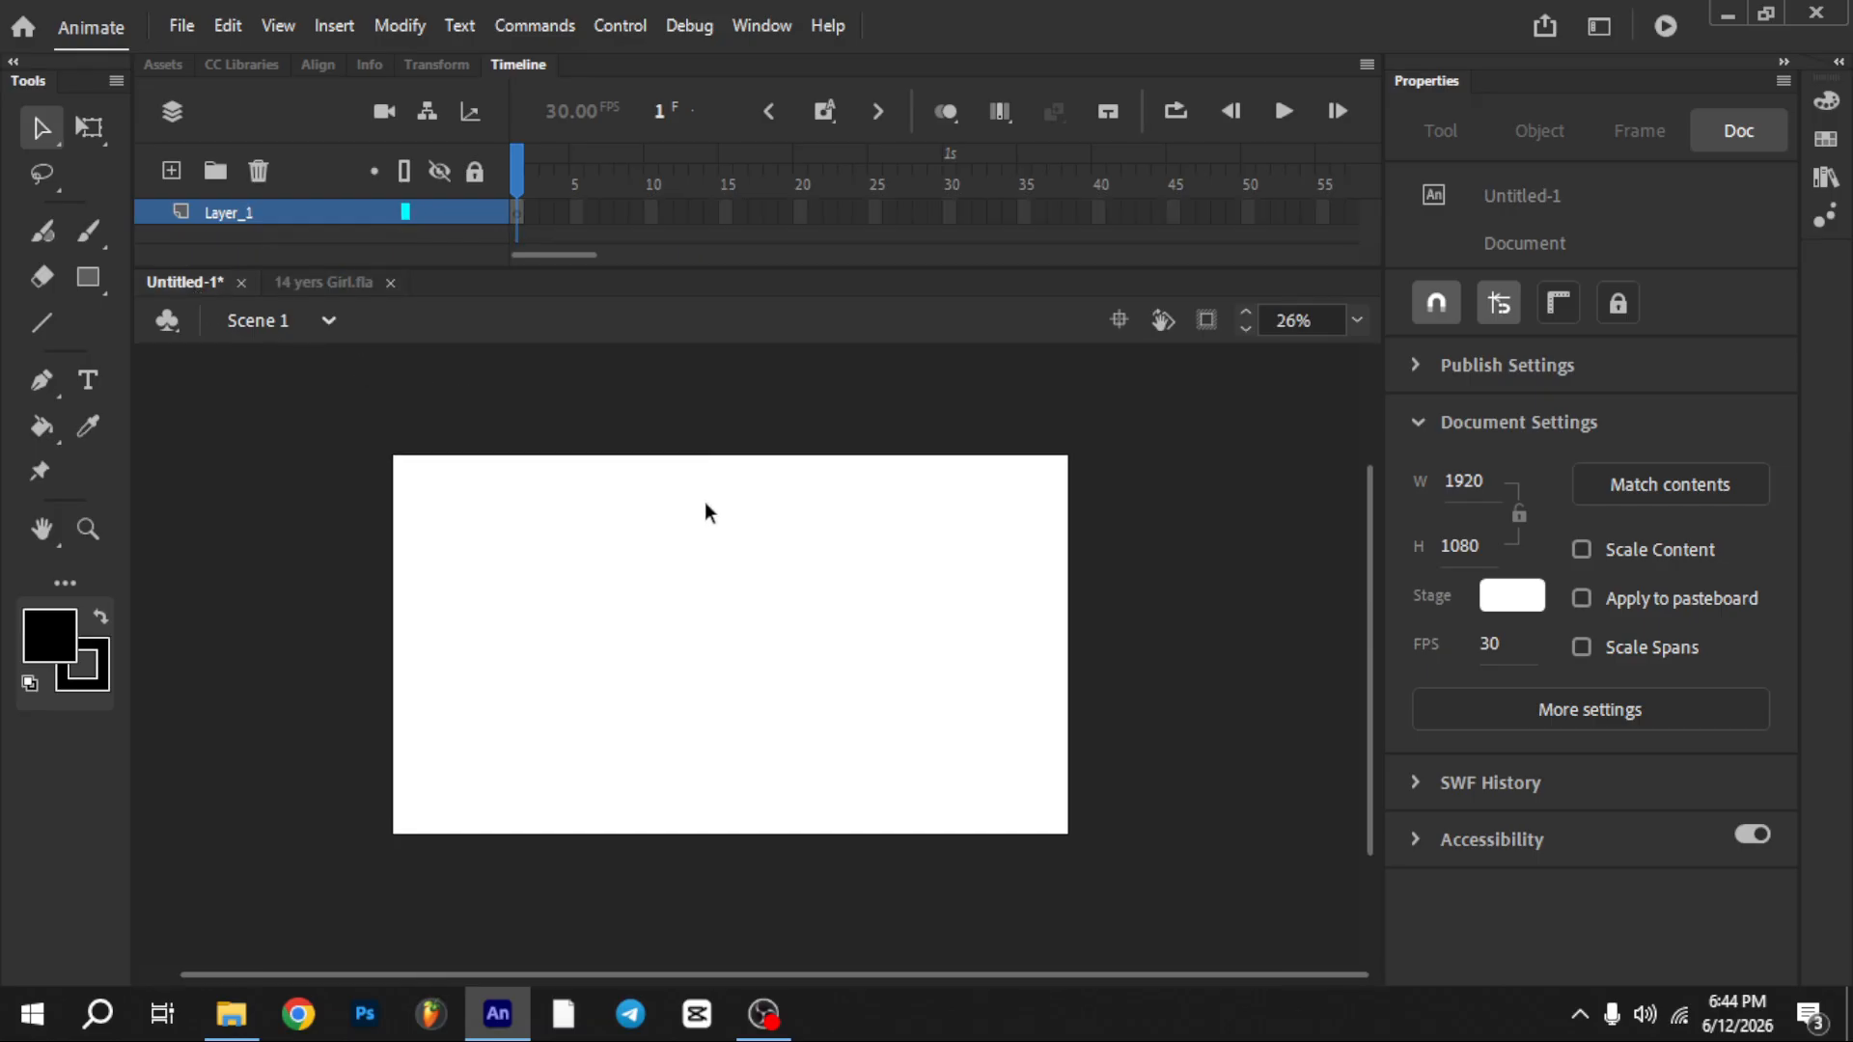
pyautogui.moveTo(663, 268); pyautogui.dragTo(662, 268)
pyautogui.click(229, 1023)
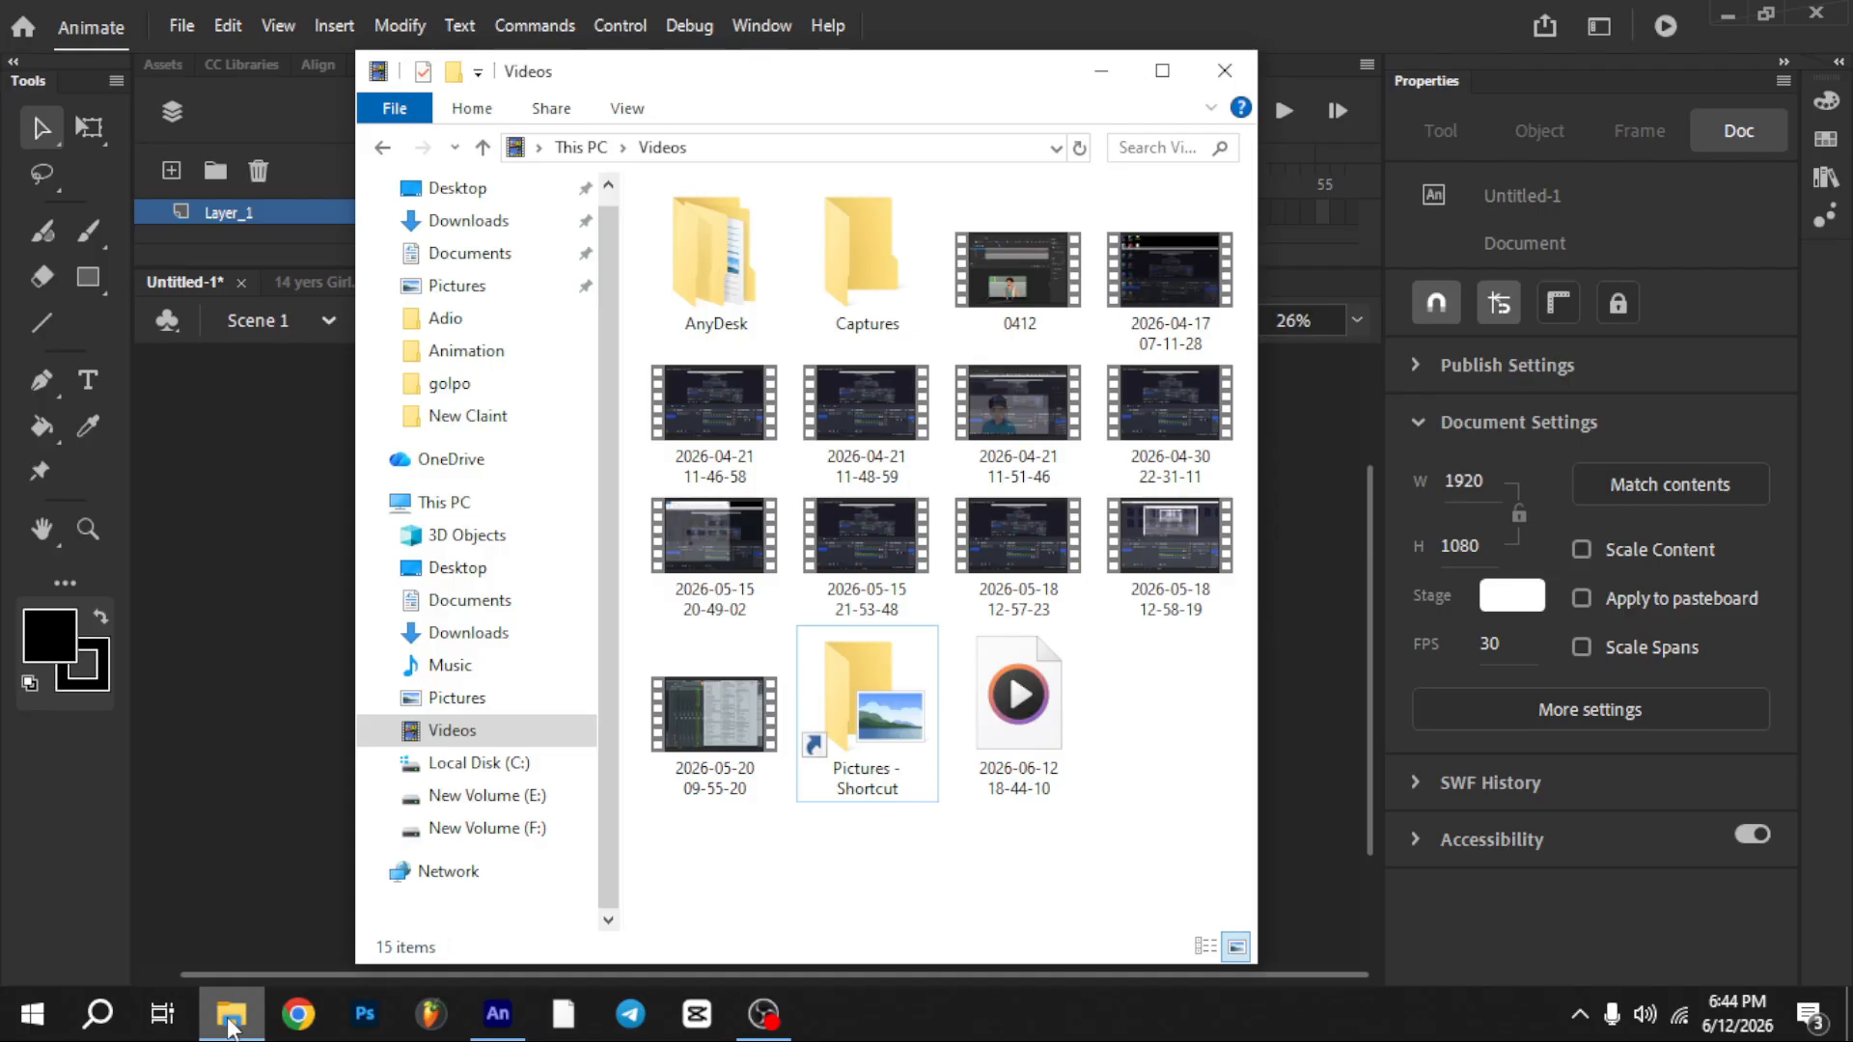
pyautogui.click(534, 799)
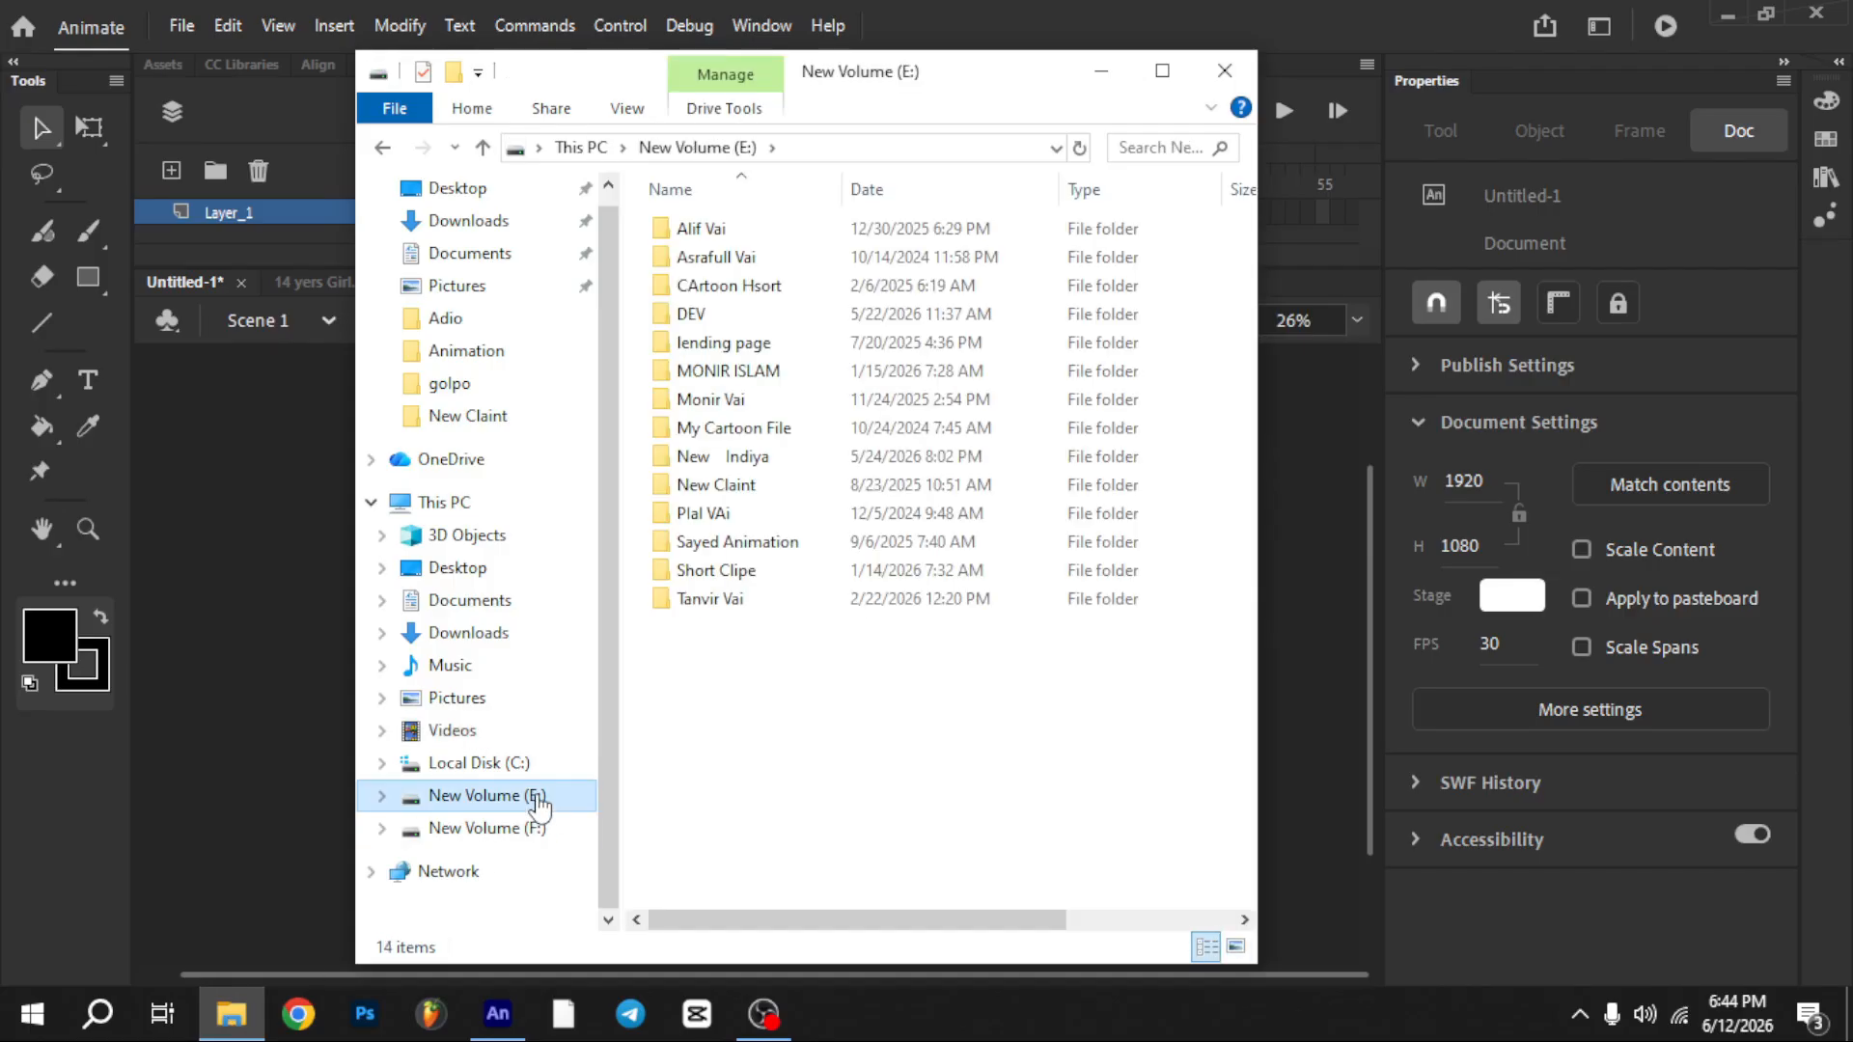
pyautogui.doubleClick(712, 308)
pyautogui.doubleClick(729, 224)
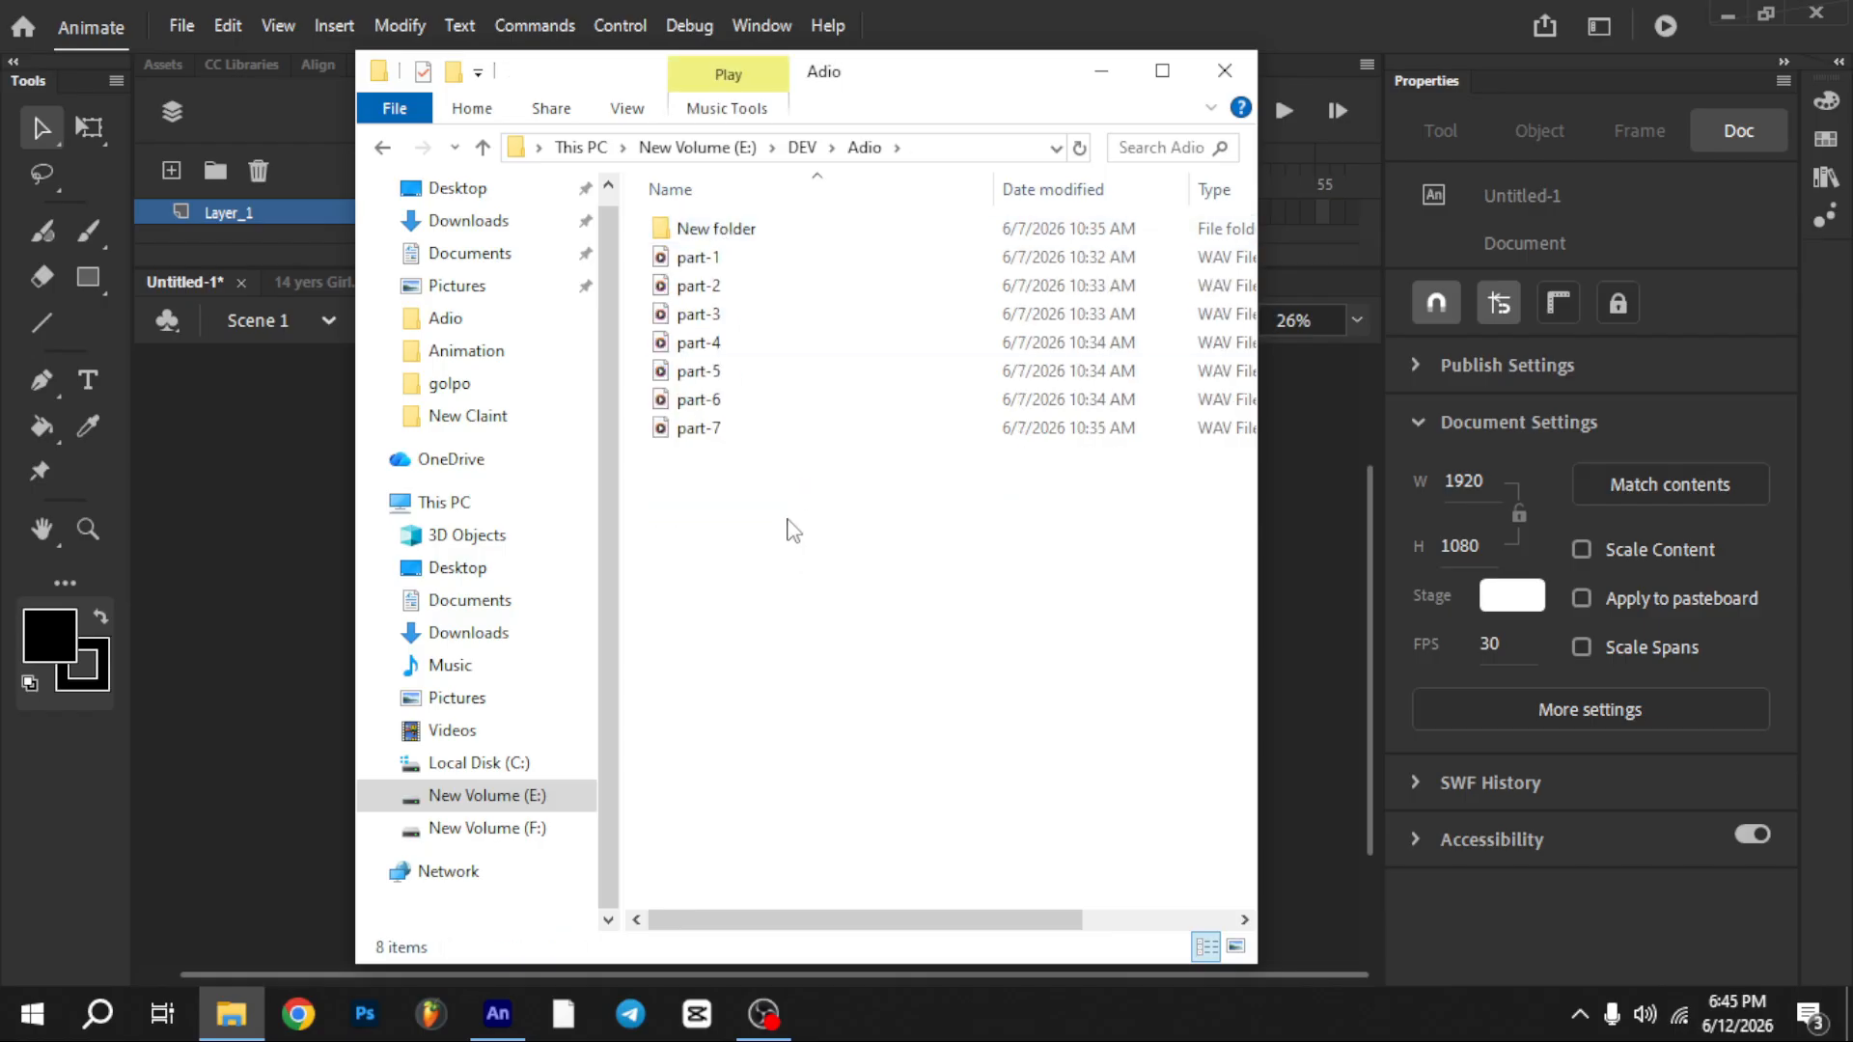
# Import the part-1 WAV file from the Adio folder onto the Untitled-1 stage without replacing existing library items
pyautogui.click(719, 256)
pyautogui.moveTo(955, 104); pyautogui.dragTo(1503, 232)
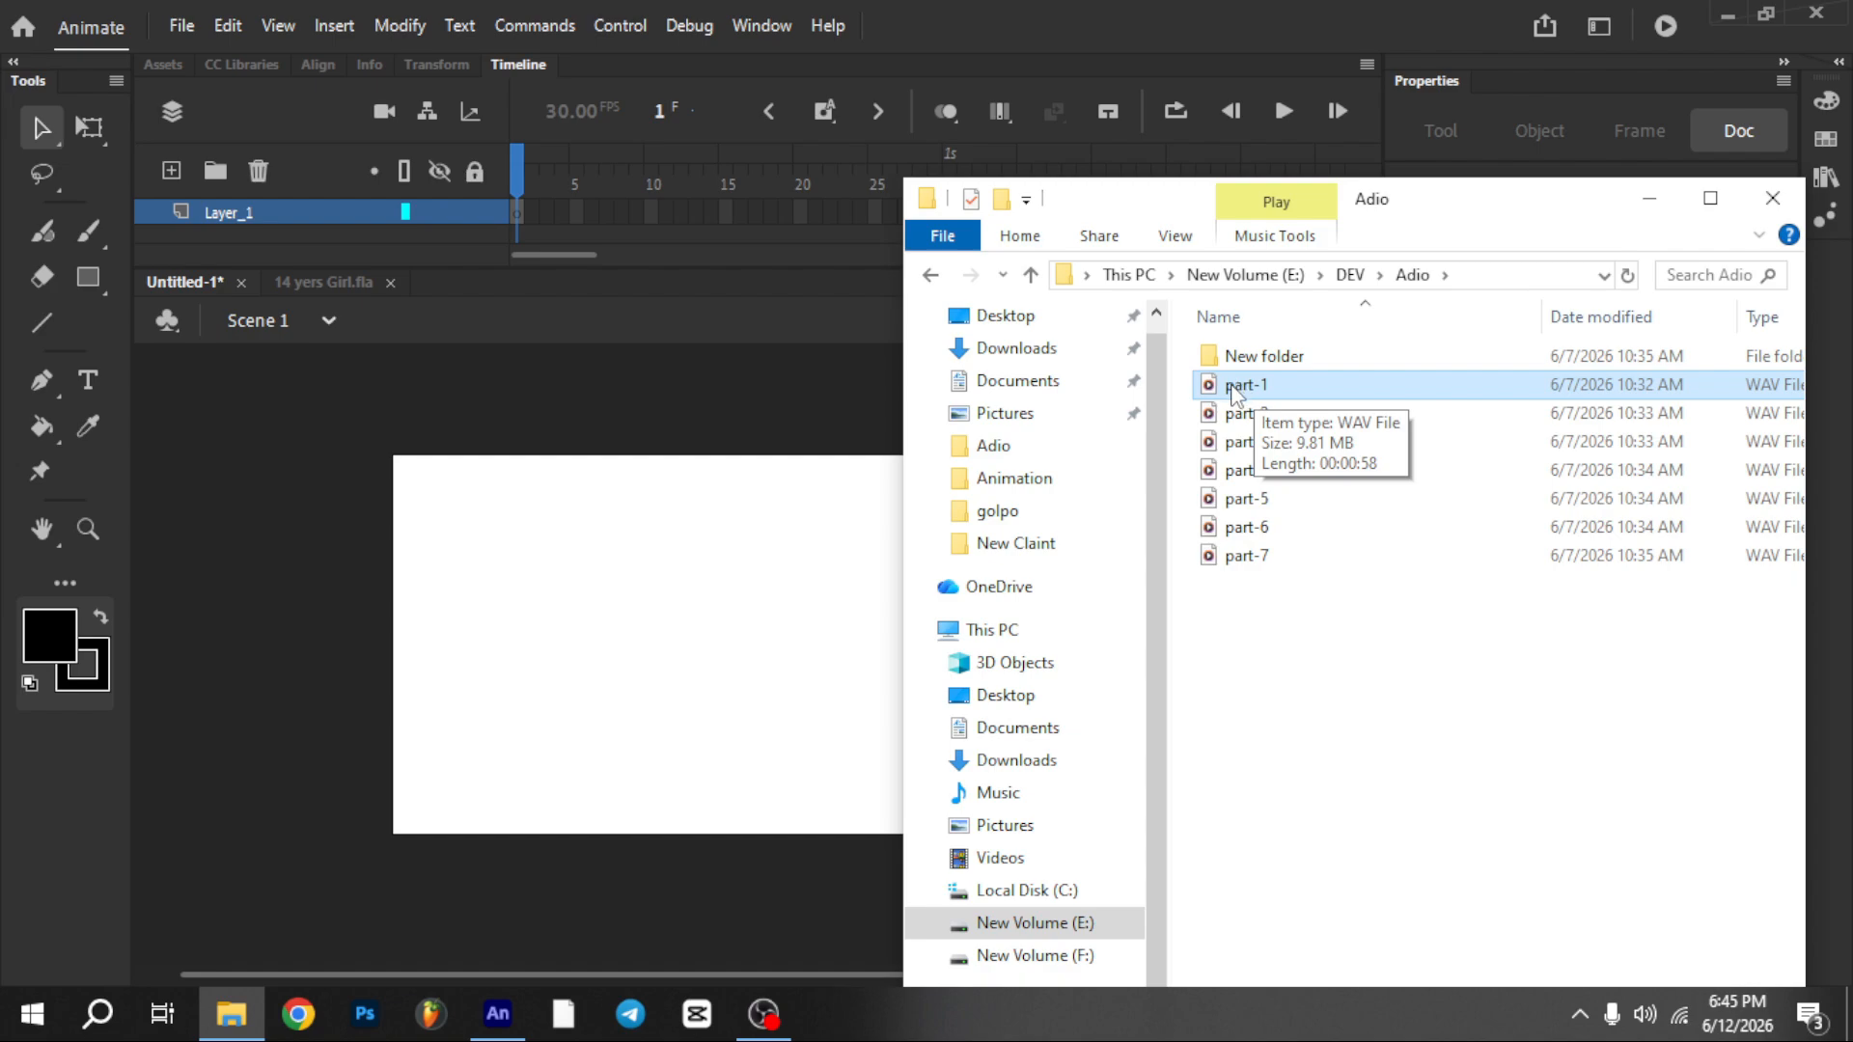
pyautogui.moveTo(1233, 391); pyautogui.dragTo(628, 591)
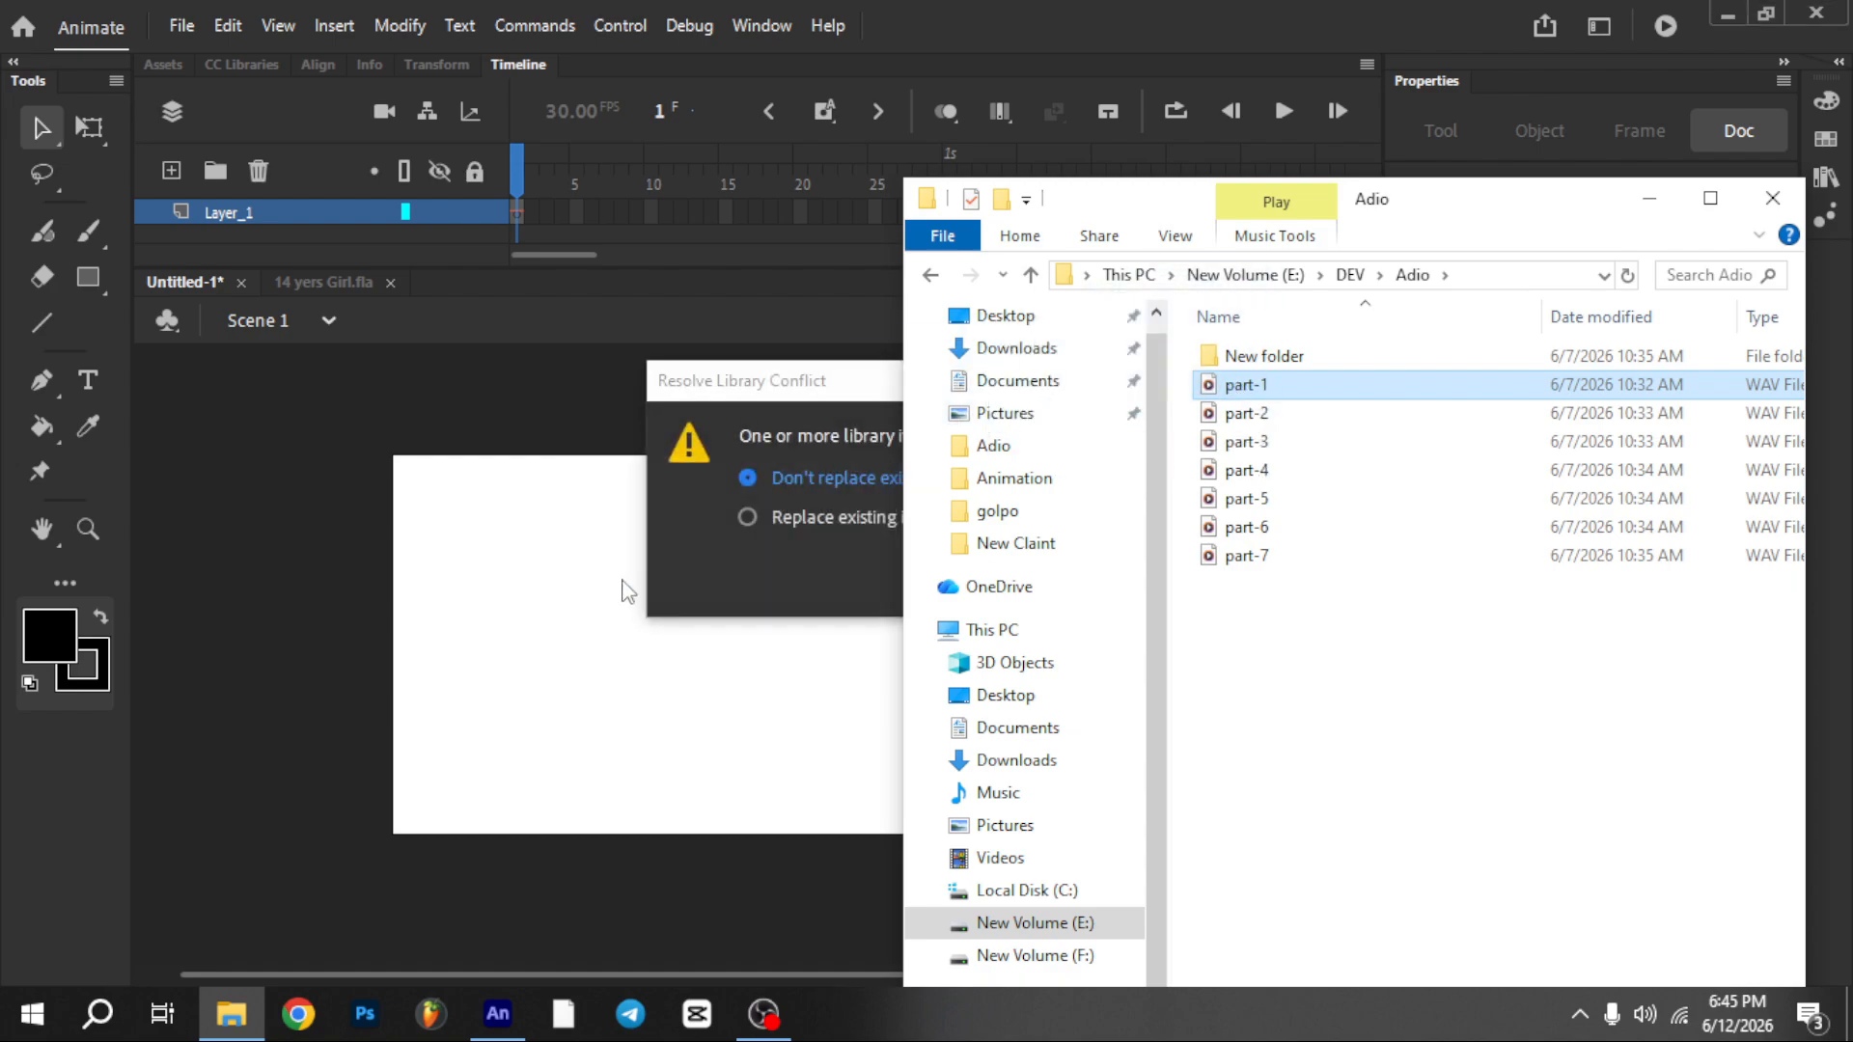
pyautogui.click(772, 592)
pyautogui.click(1007, 576)
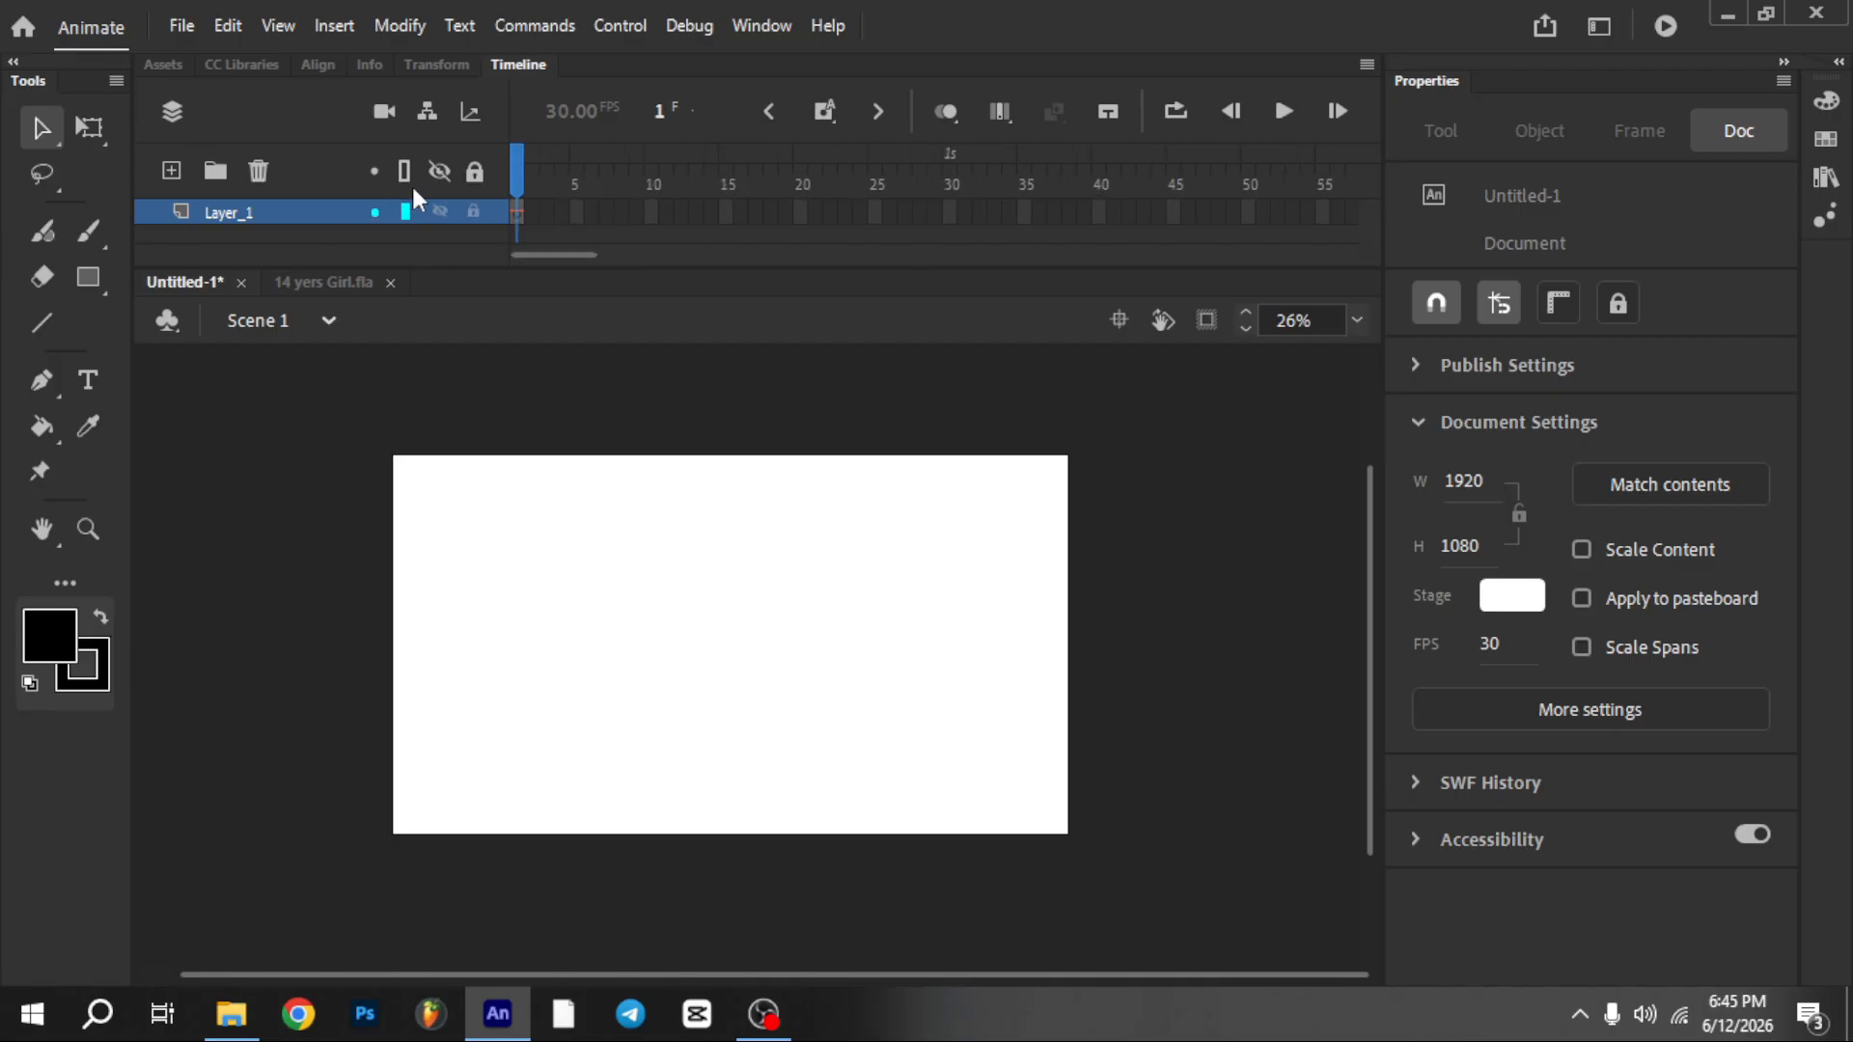
# Mark the first keyframe of Layer_1 with a red rectangle and arrow on a screen capture, and discard the capture
pyautogui.click(517, 214)
pyautogui.click(1359, 911)
pyautogui.press('Print')
pyautogui.moveTo(290, 40); pyautogui.dragTo(1429, 625)
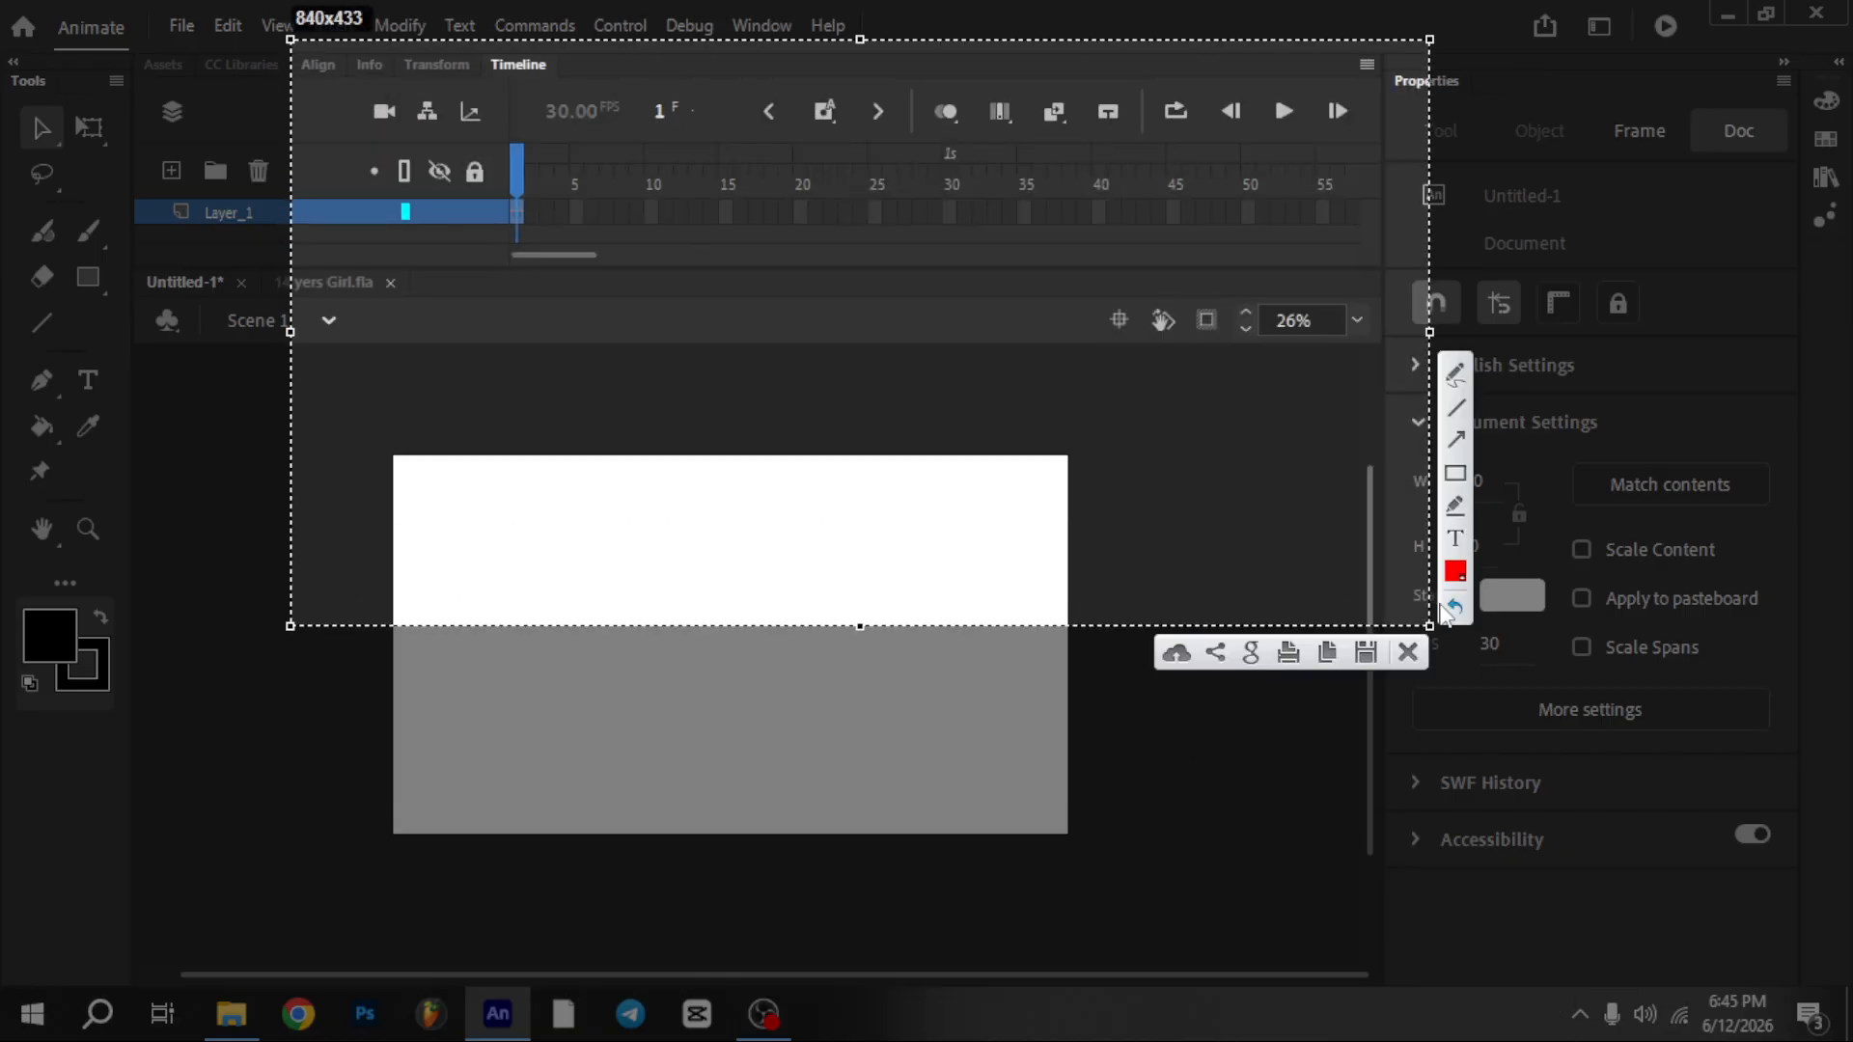
pyautogui.moveTo(460, 169); pyautogui.dragTo(615, 258)
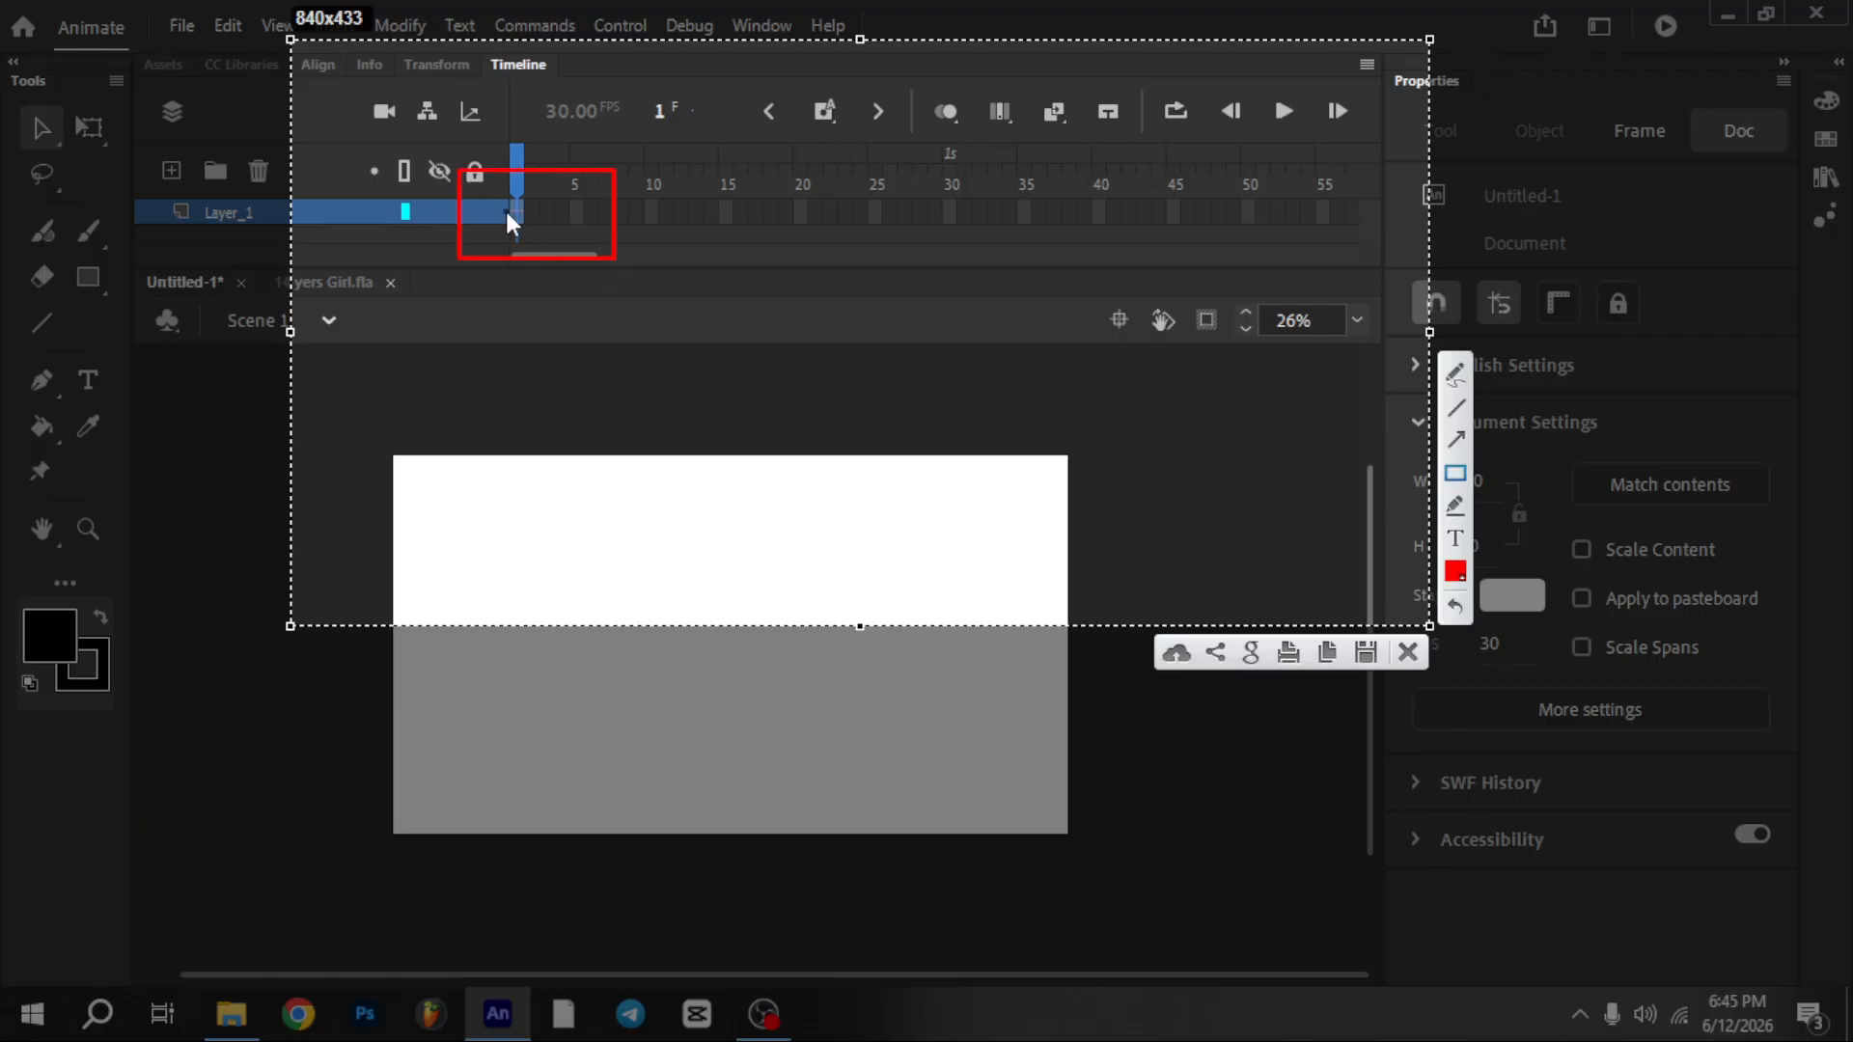
pyautogui.click(1455, 439)
pyautogui.moveTo(348, 560); pyautogui.dragTo(512, 222)
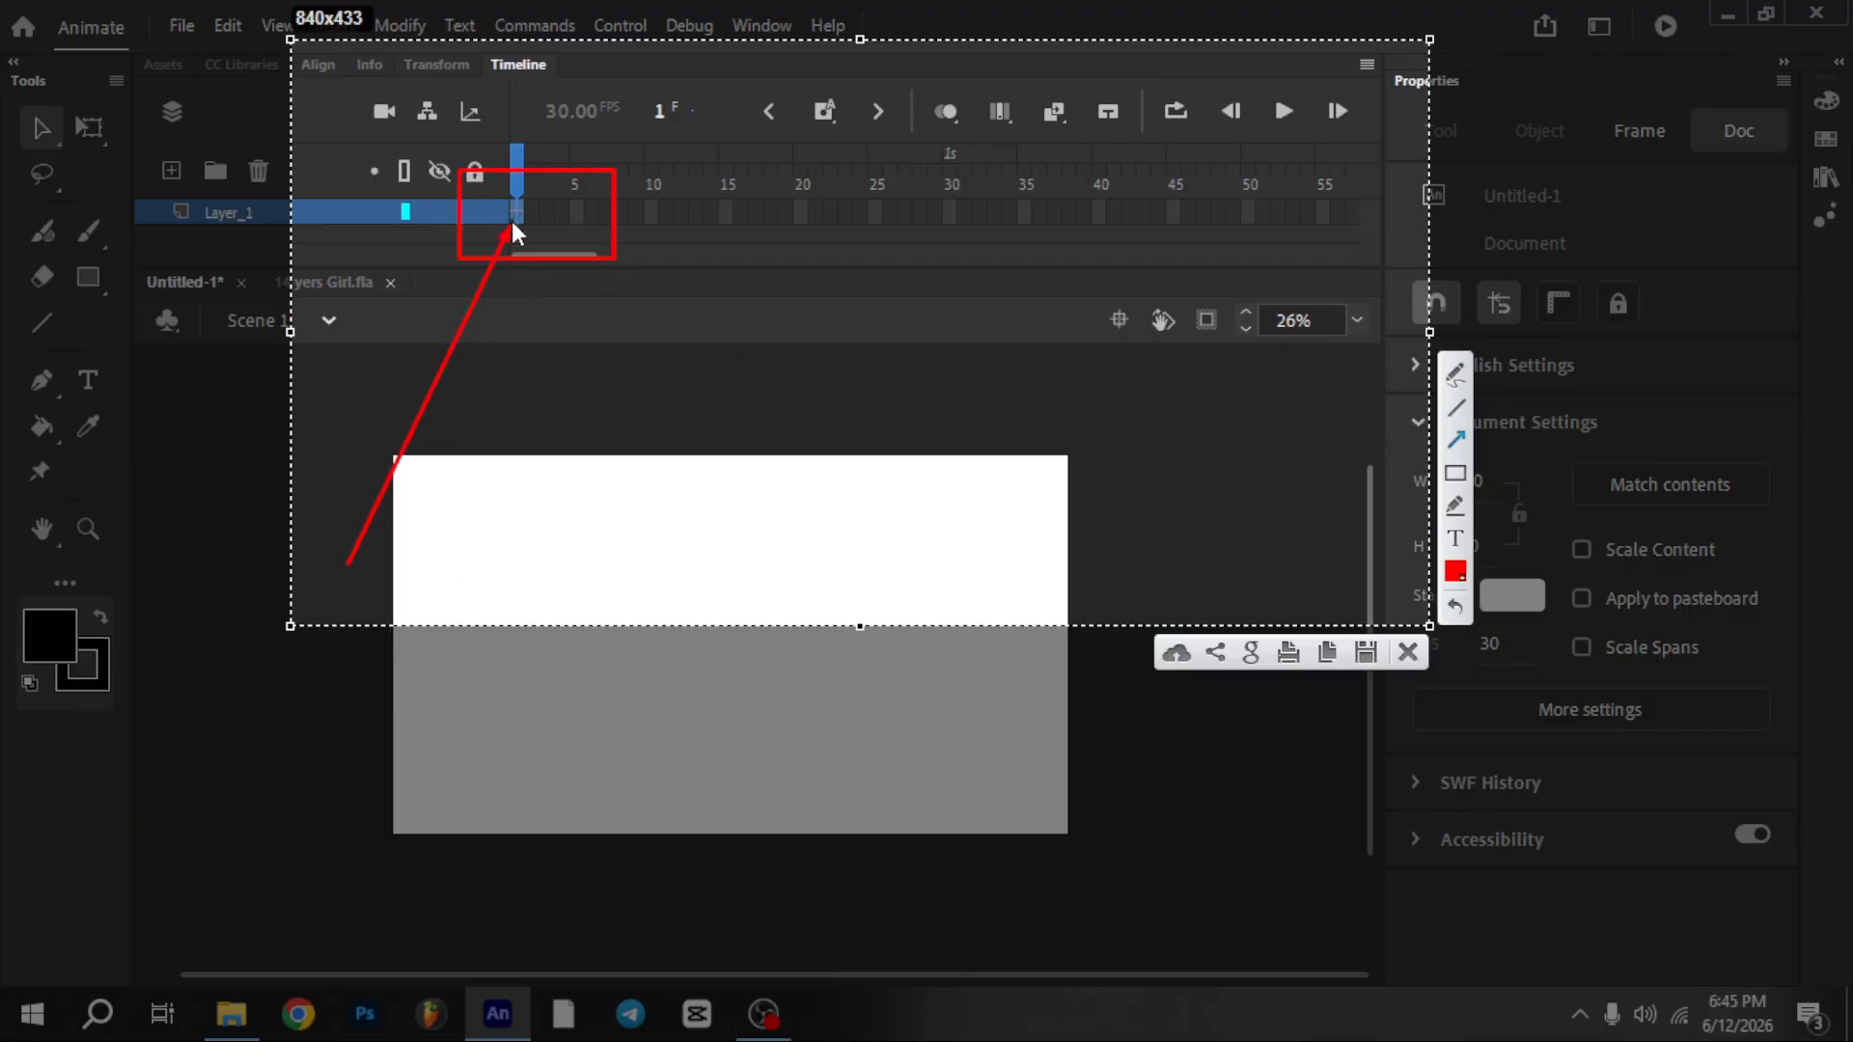
pyautogui.click(1410, 656)
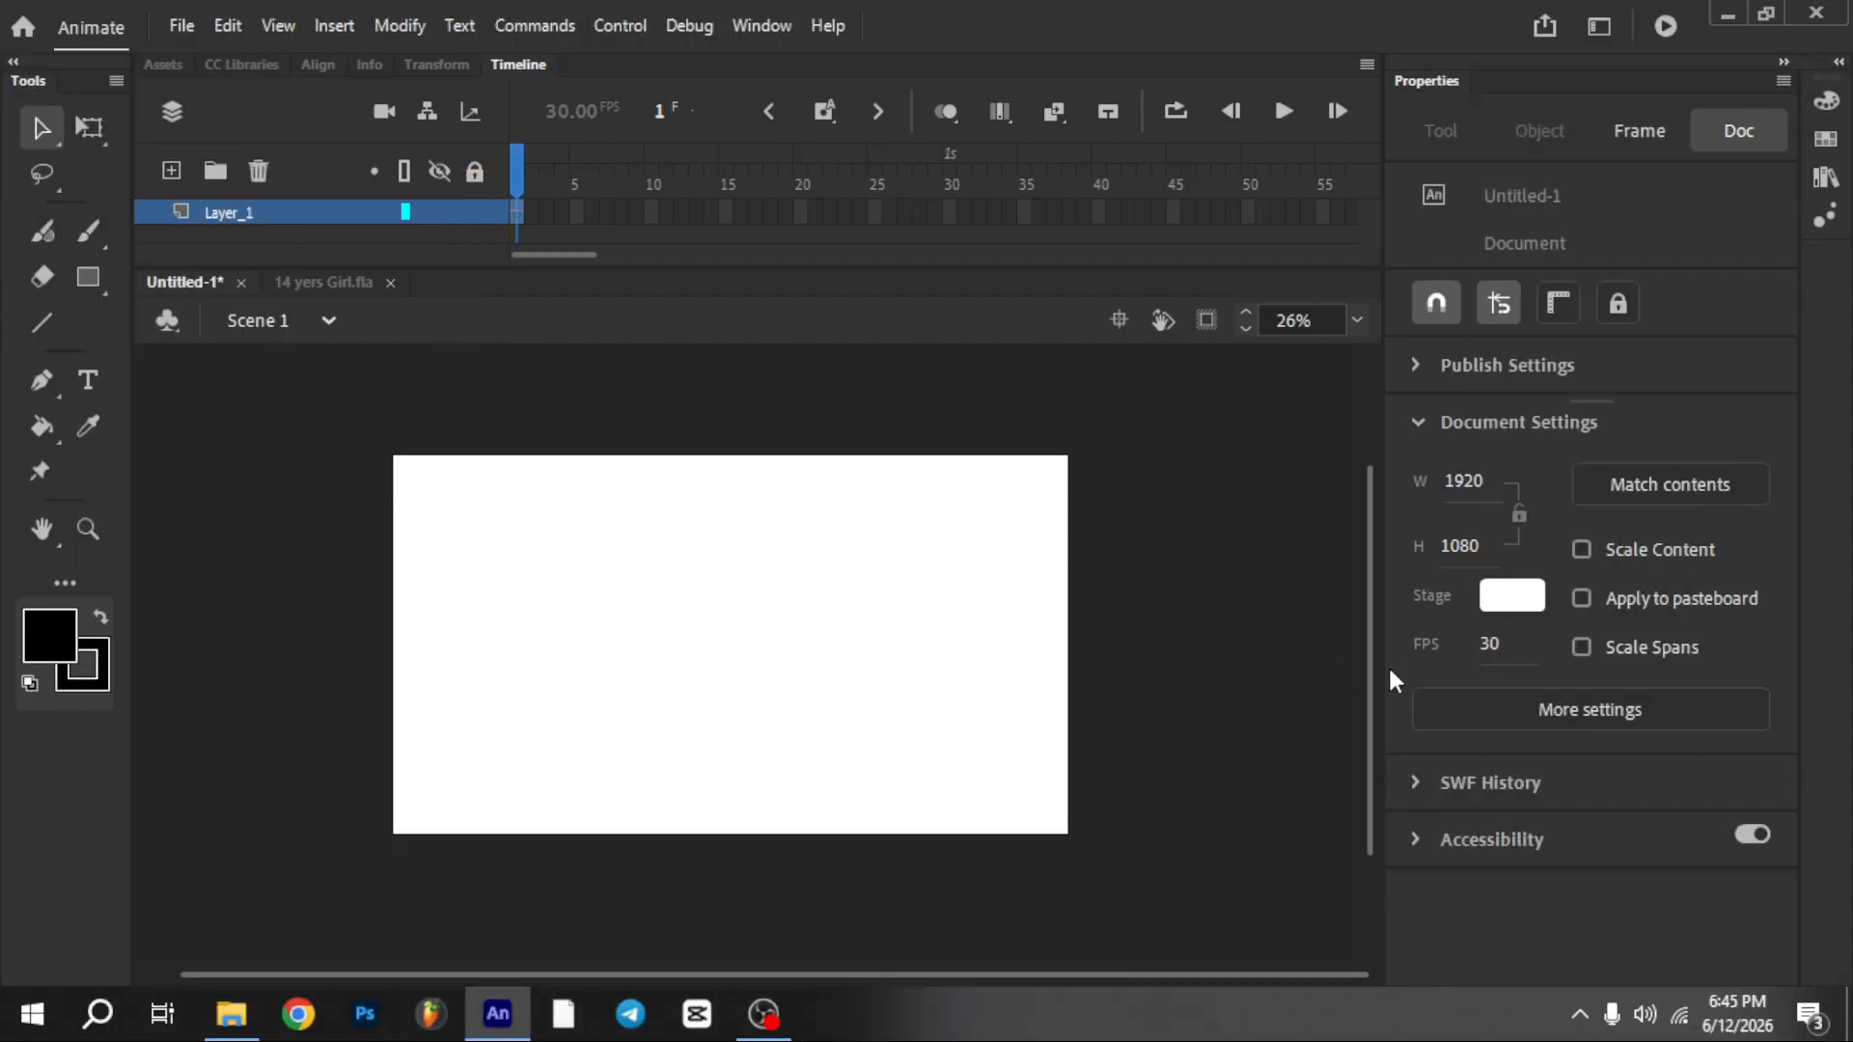
# Insert frames repeatedly on Layer_1 to extend the audio span to about frame 1147, and check its end
pyautogui.click(665, 210)
pyautogui.moveTo(549, 215); pyautogui.dragTo(965, 220)
pyautogui.click(777, 438)
pyautogui.moveTo(590, 210); pyautogui.dragTo(1250, 214)
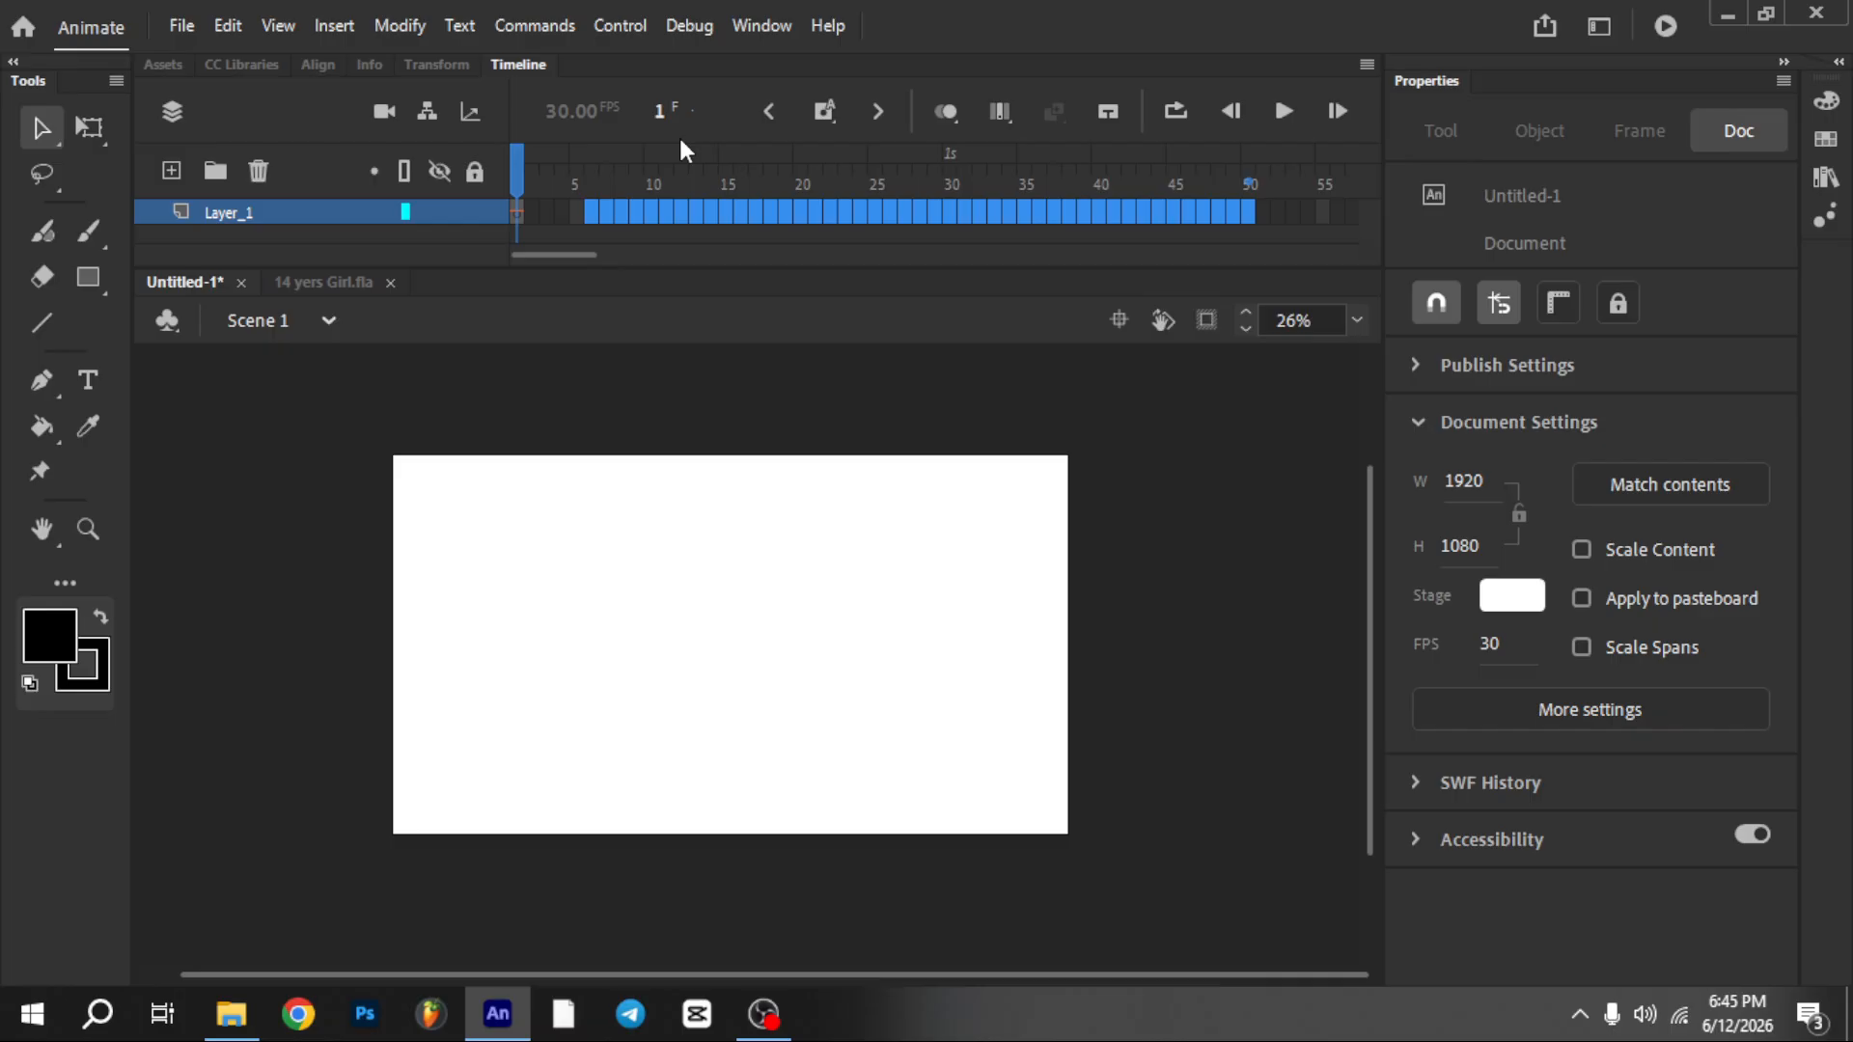
pyautogui.click(675, 212)
pyautogui.moveTo(661, 224); pyautogui.dragTo(1052, 225)
pyautogui.press('F5')
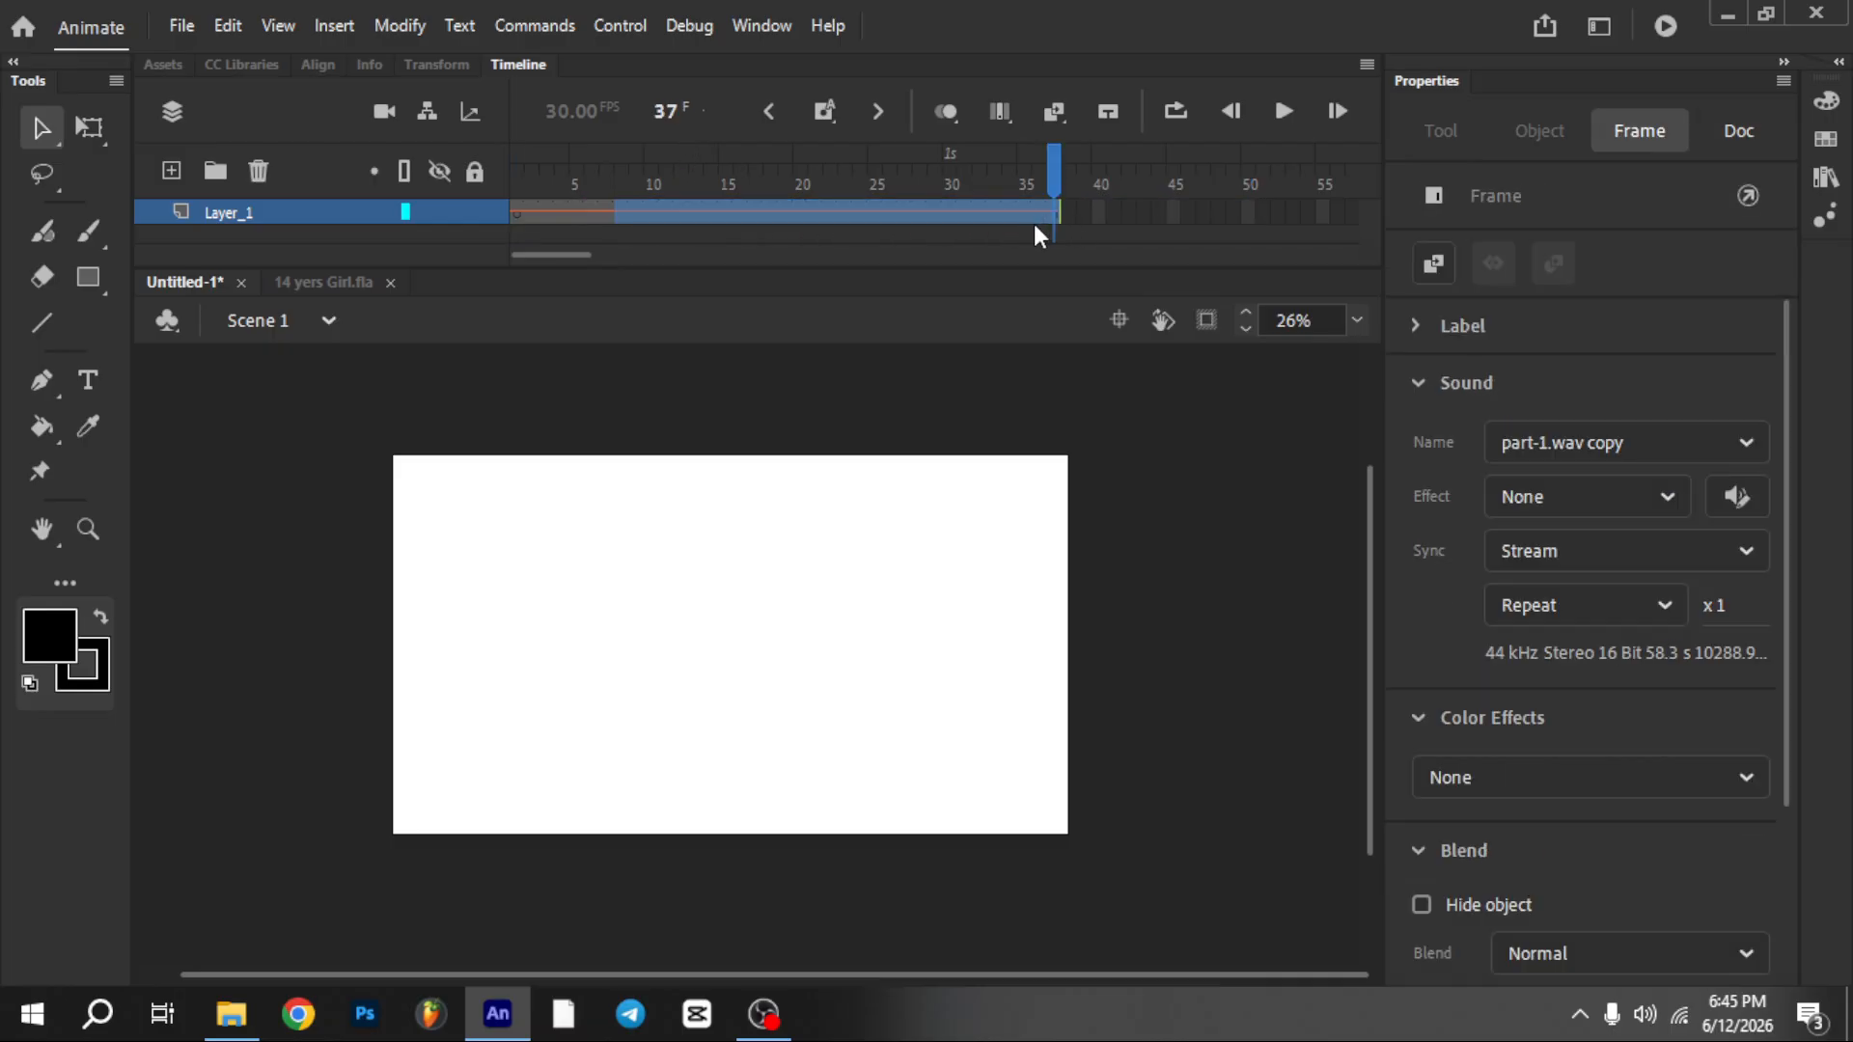
pyautogui.press('F5')
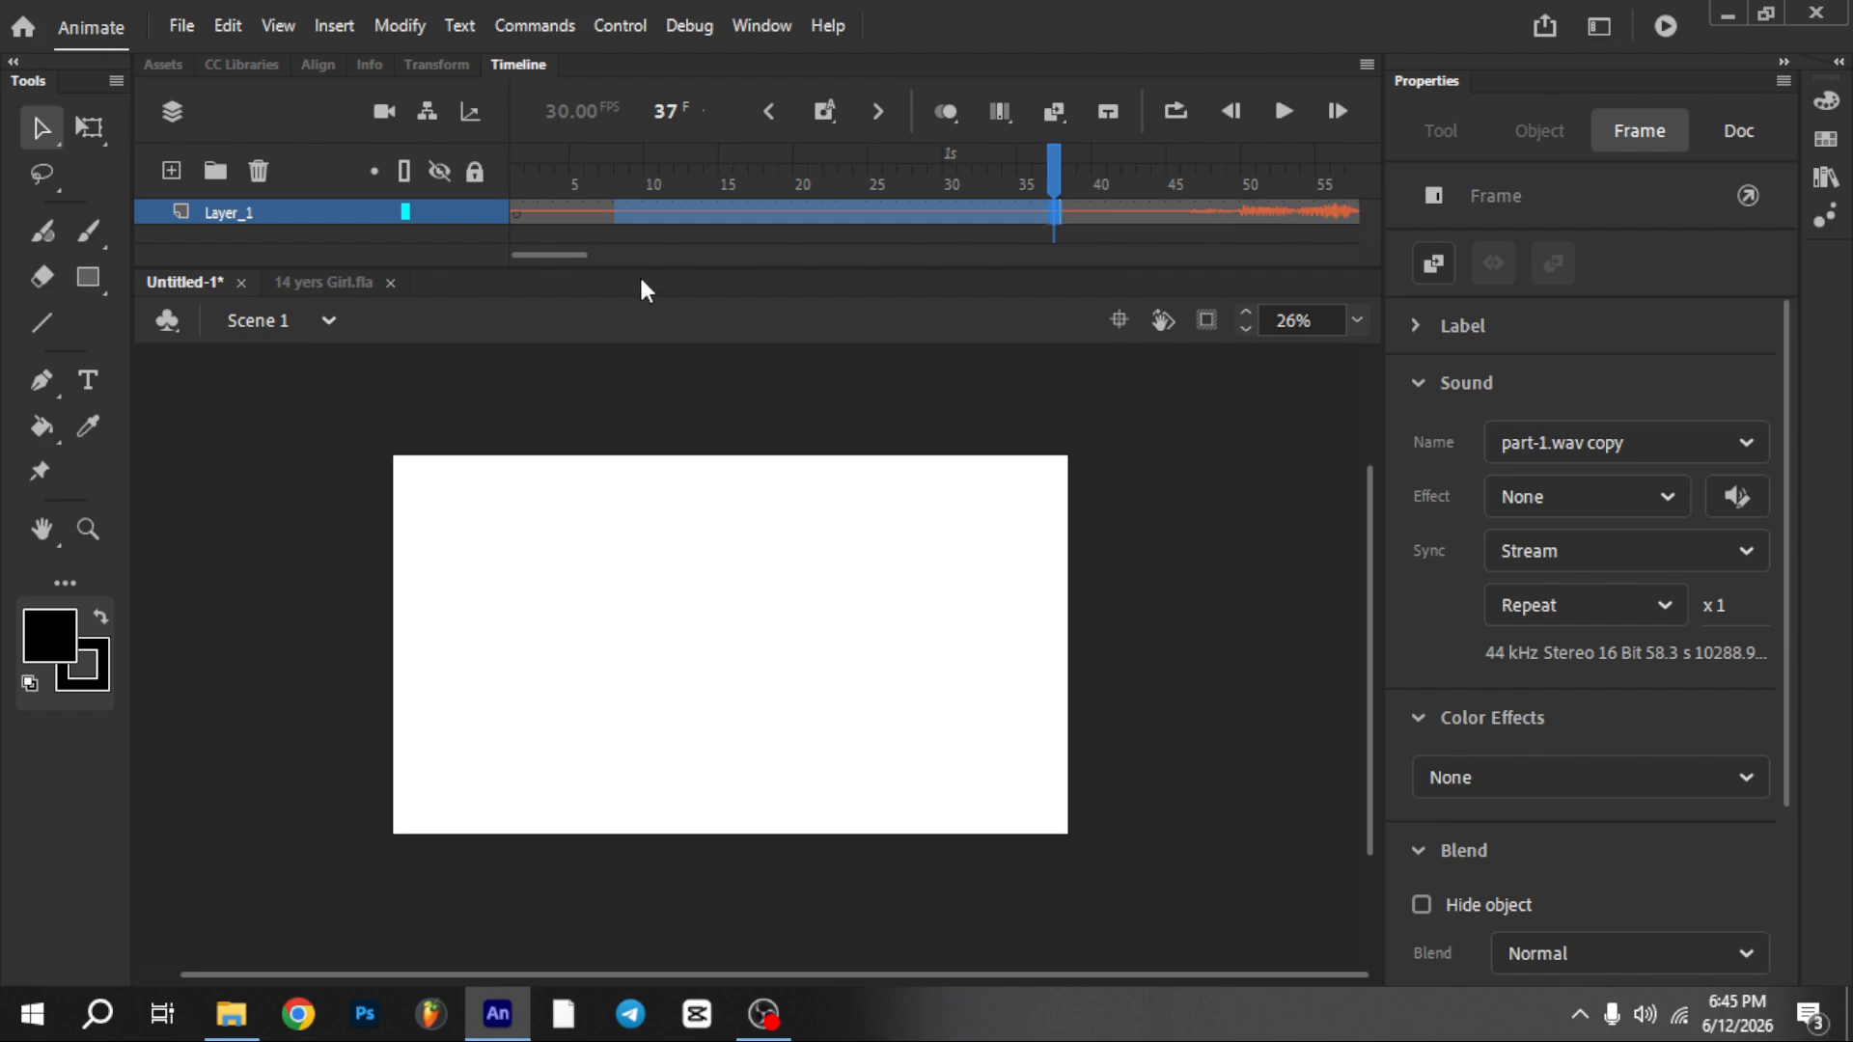
pyautogui.moveTo(531, 259); pyautogui.dragTo(1077, 400)
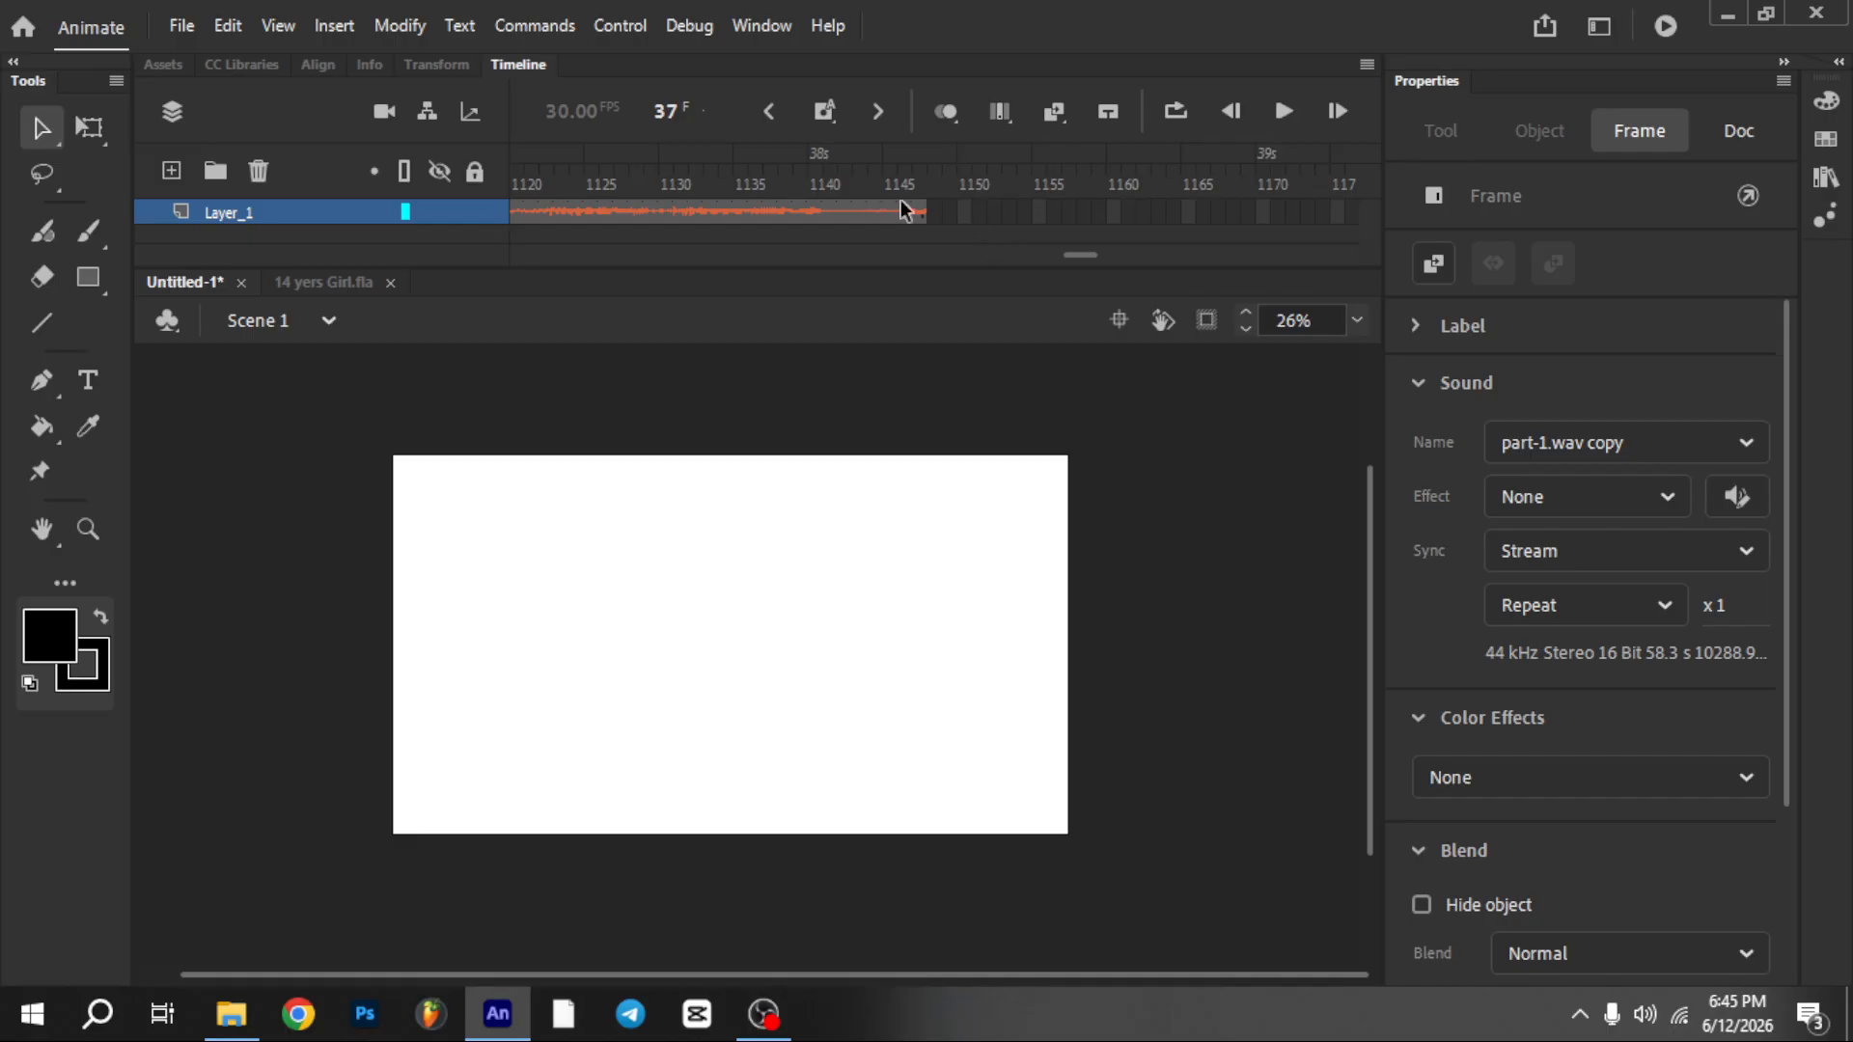
pyautogui.moveTo(1073, 252); pyautogui.dragTo(480, 291)
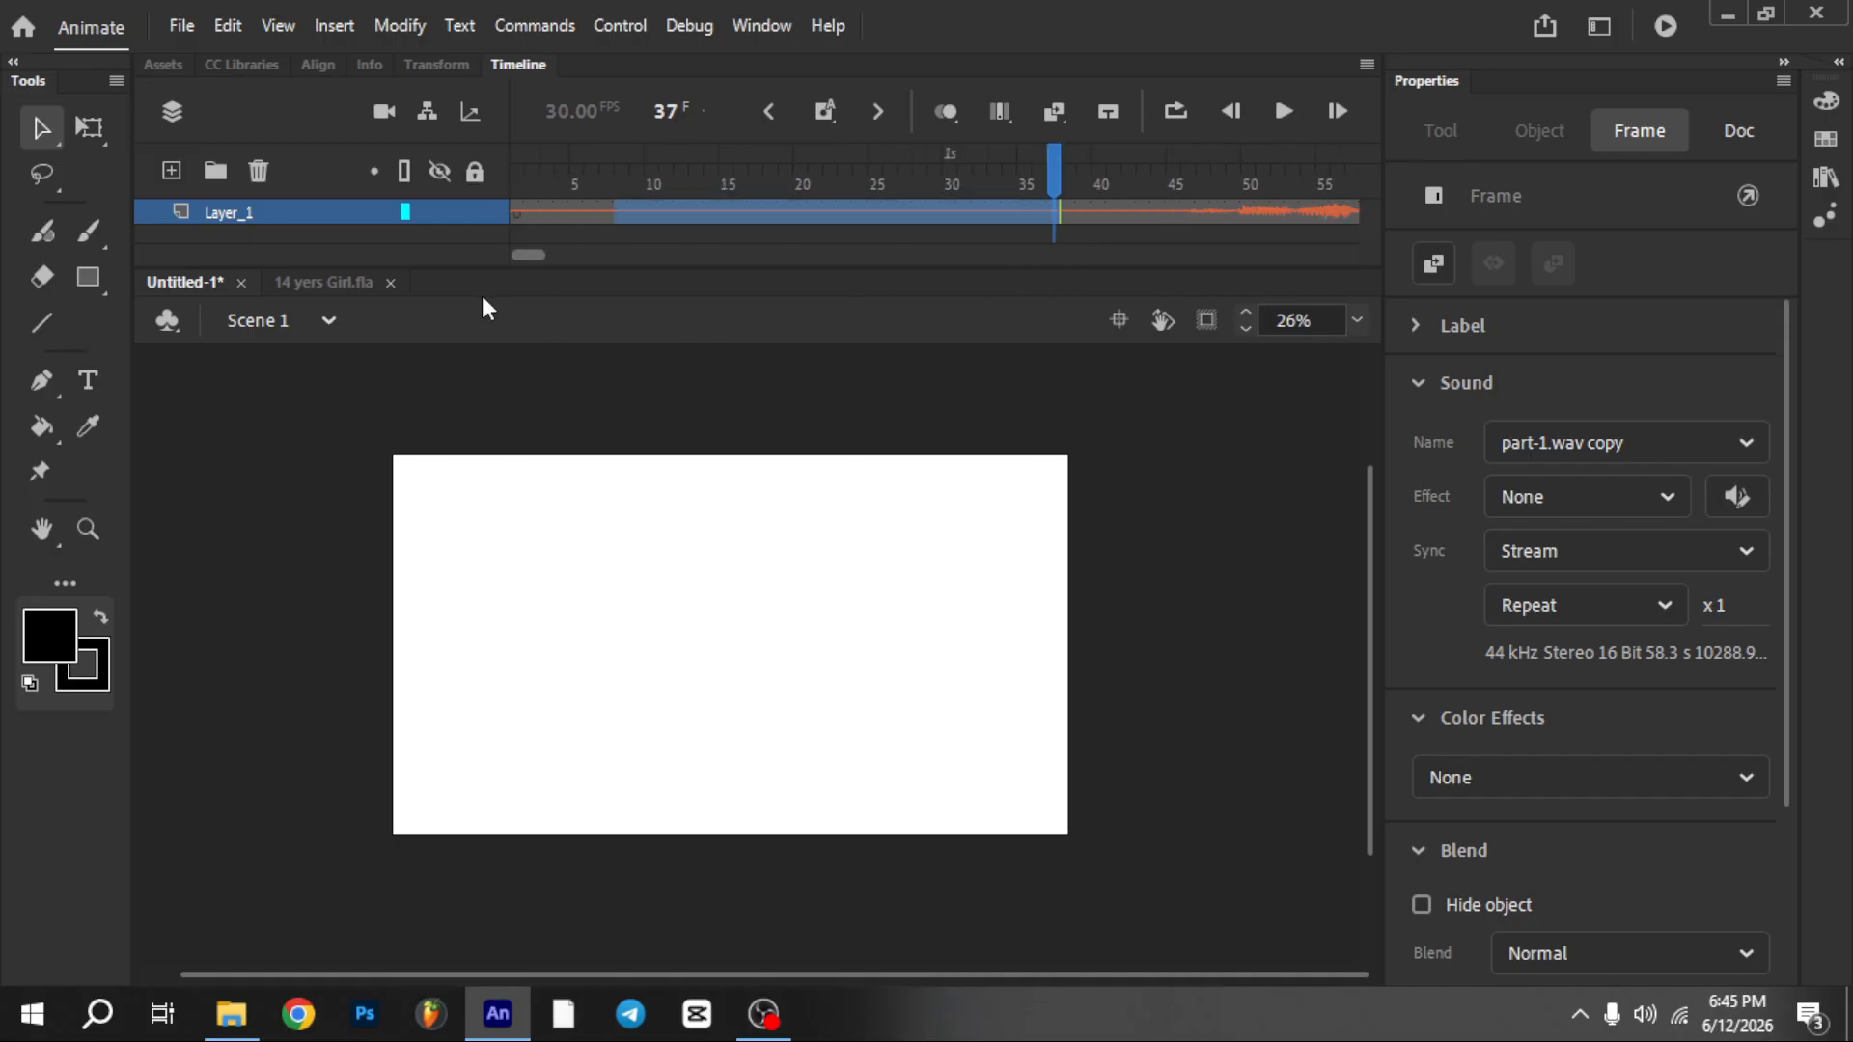
# Play the Layer_1 audio from frame 1 to preview its opening
pyautogui.click(515, 185)
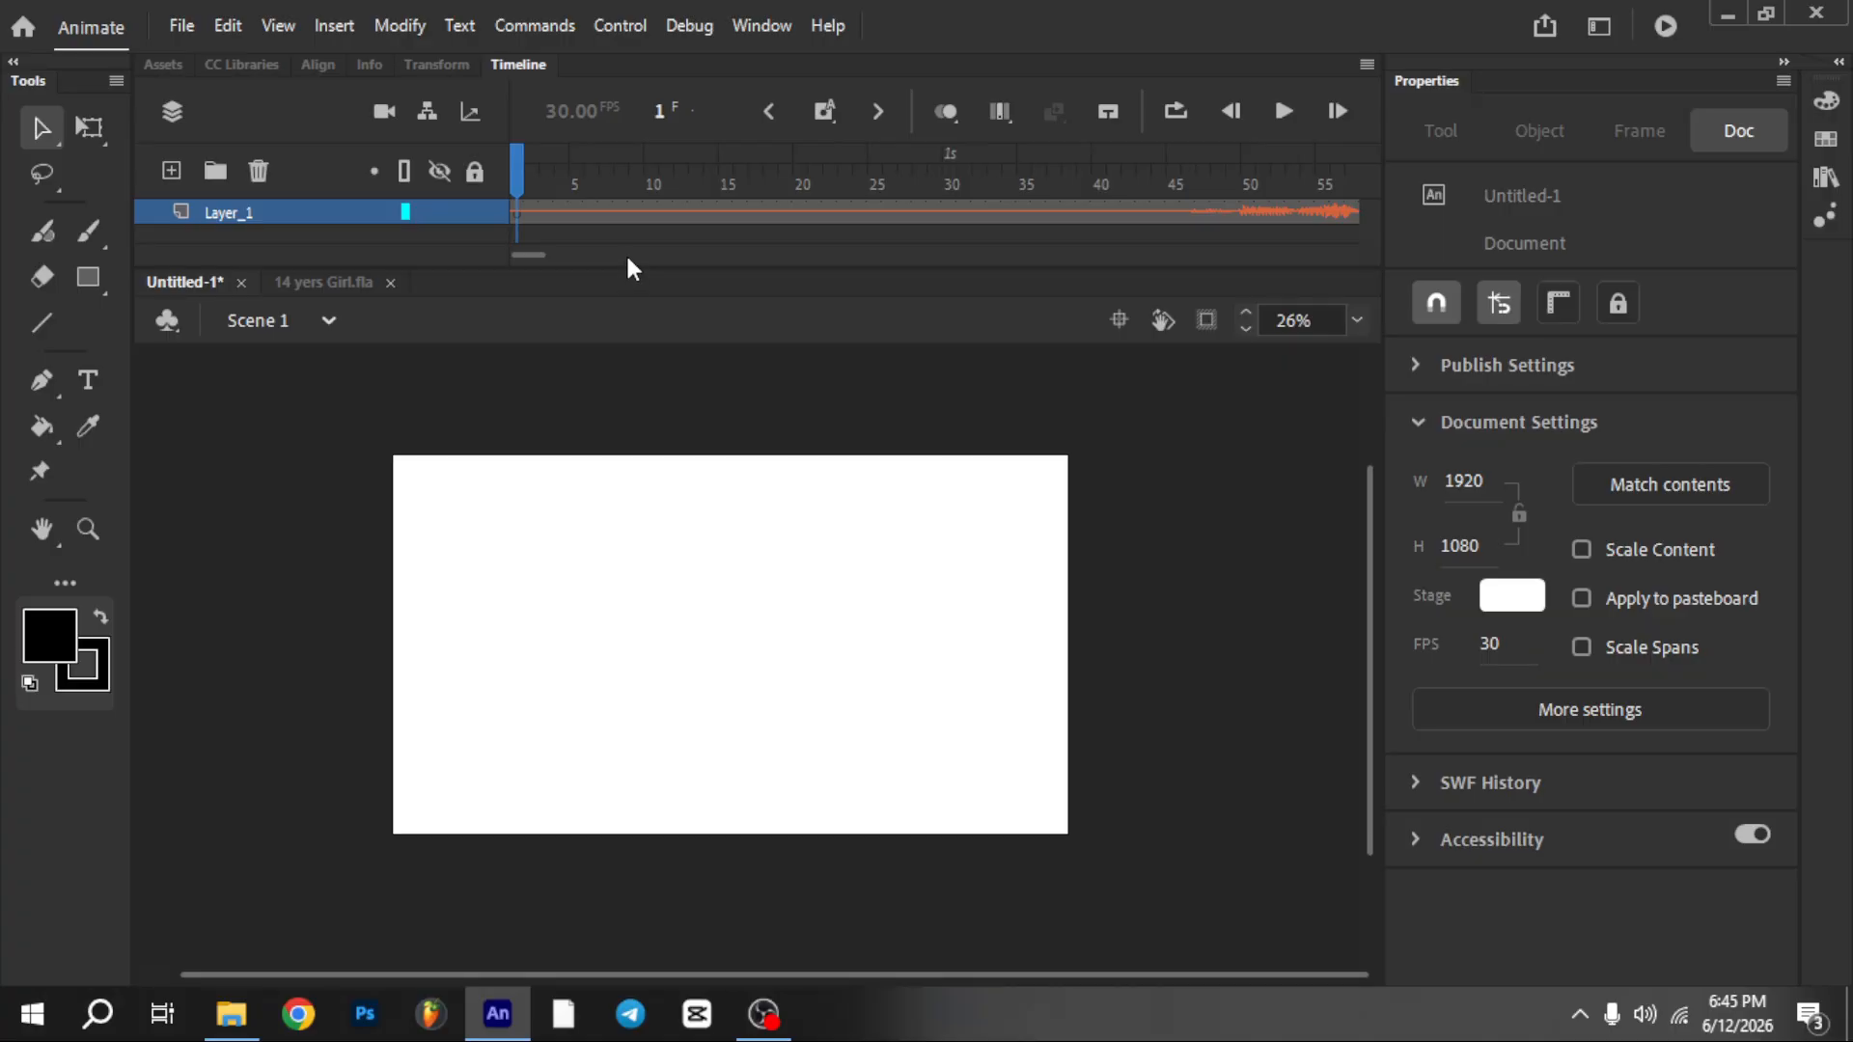
pyautogui.press('Return')
pyautogui.press('Return')
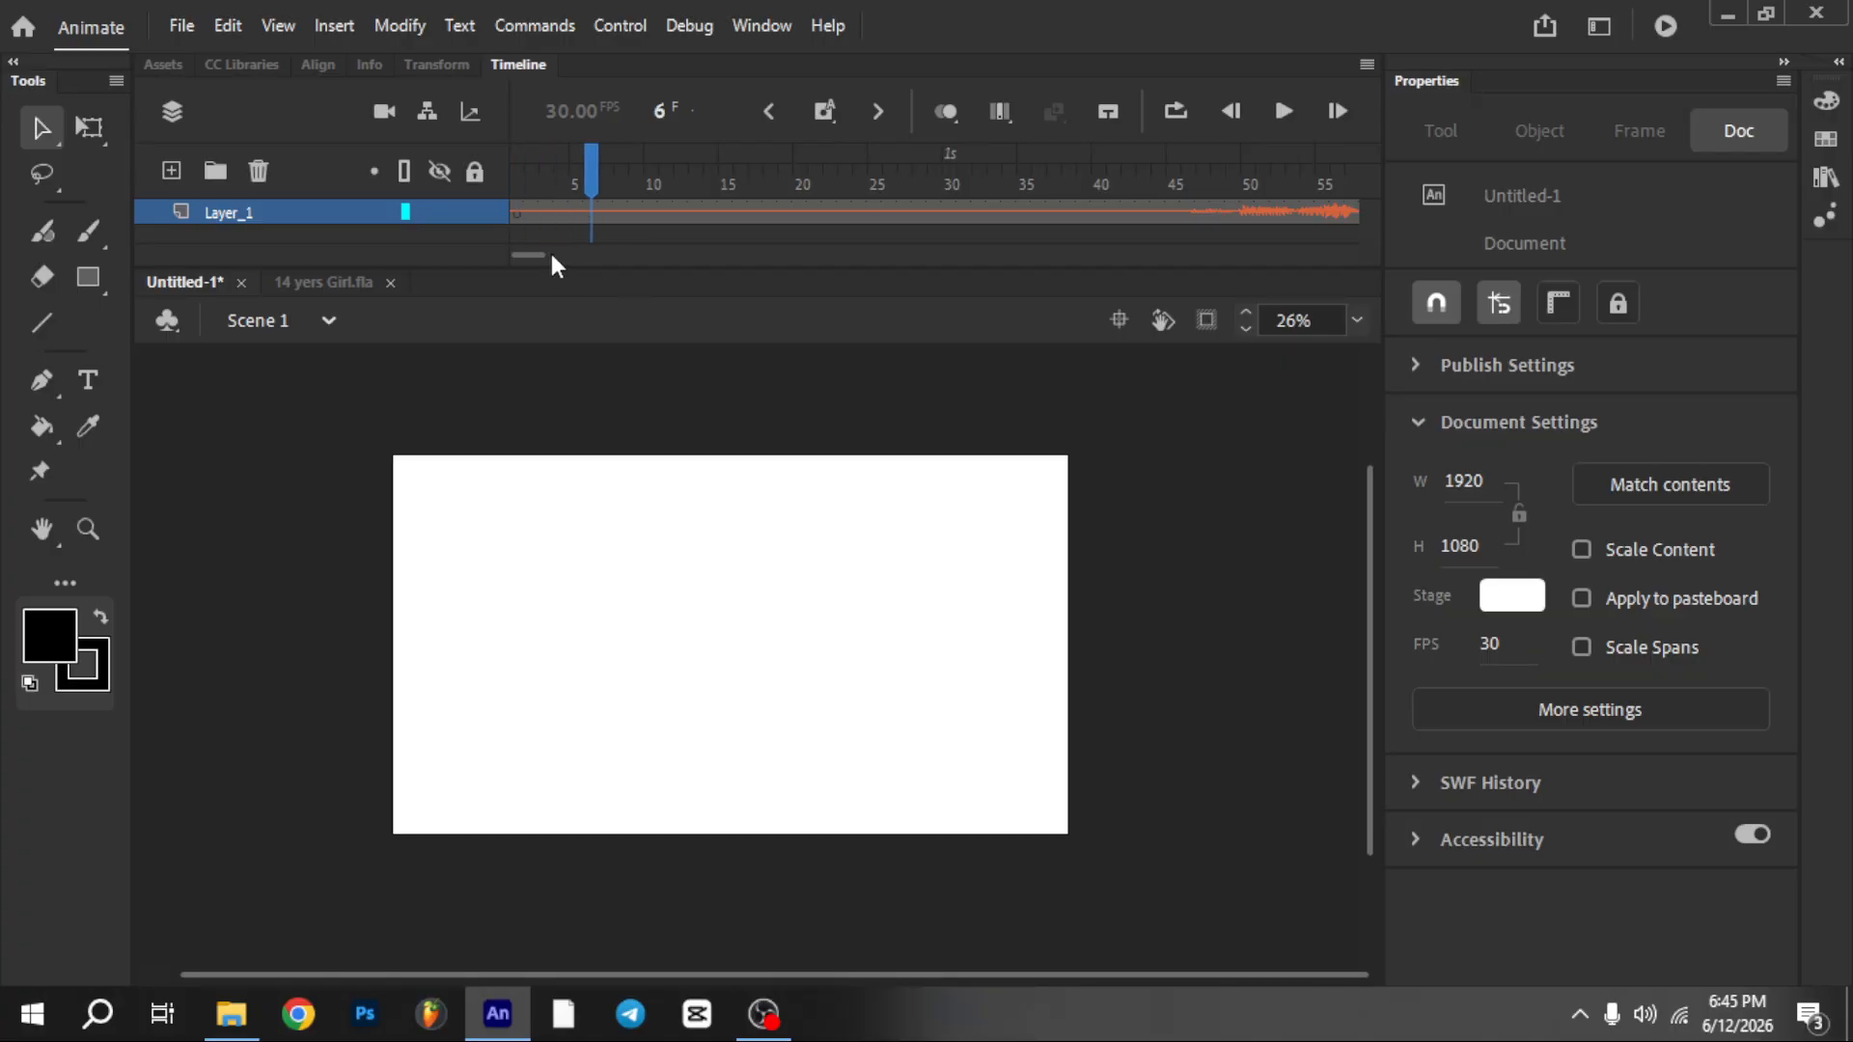
pyautogui.press('Return')
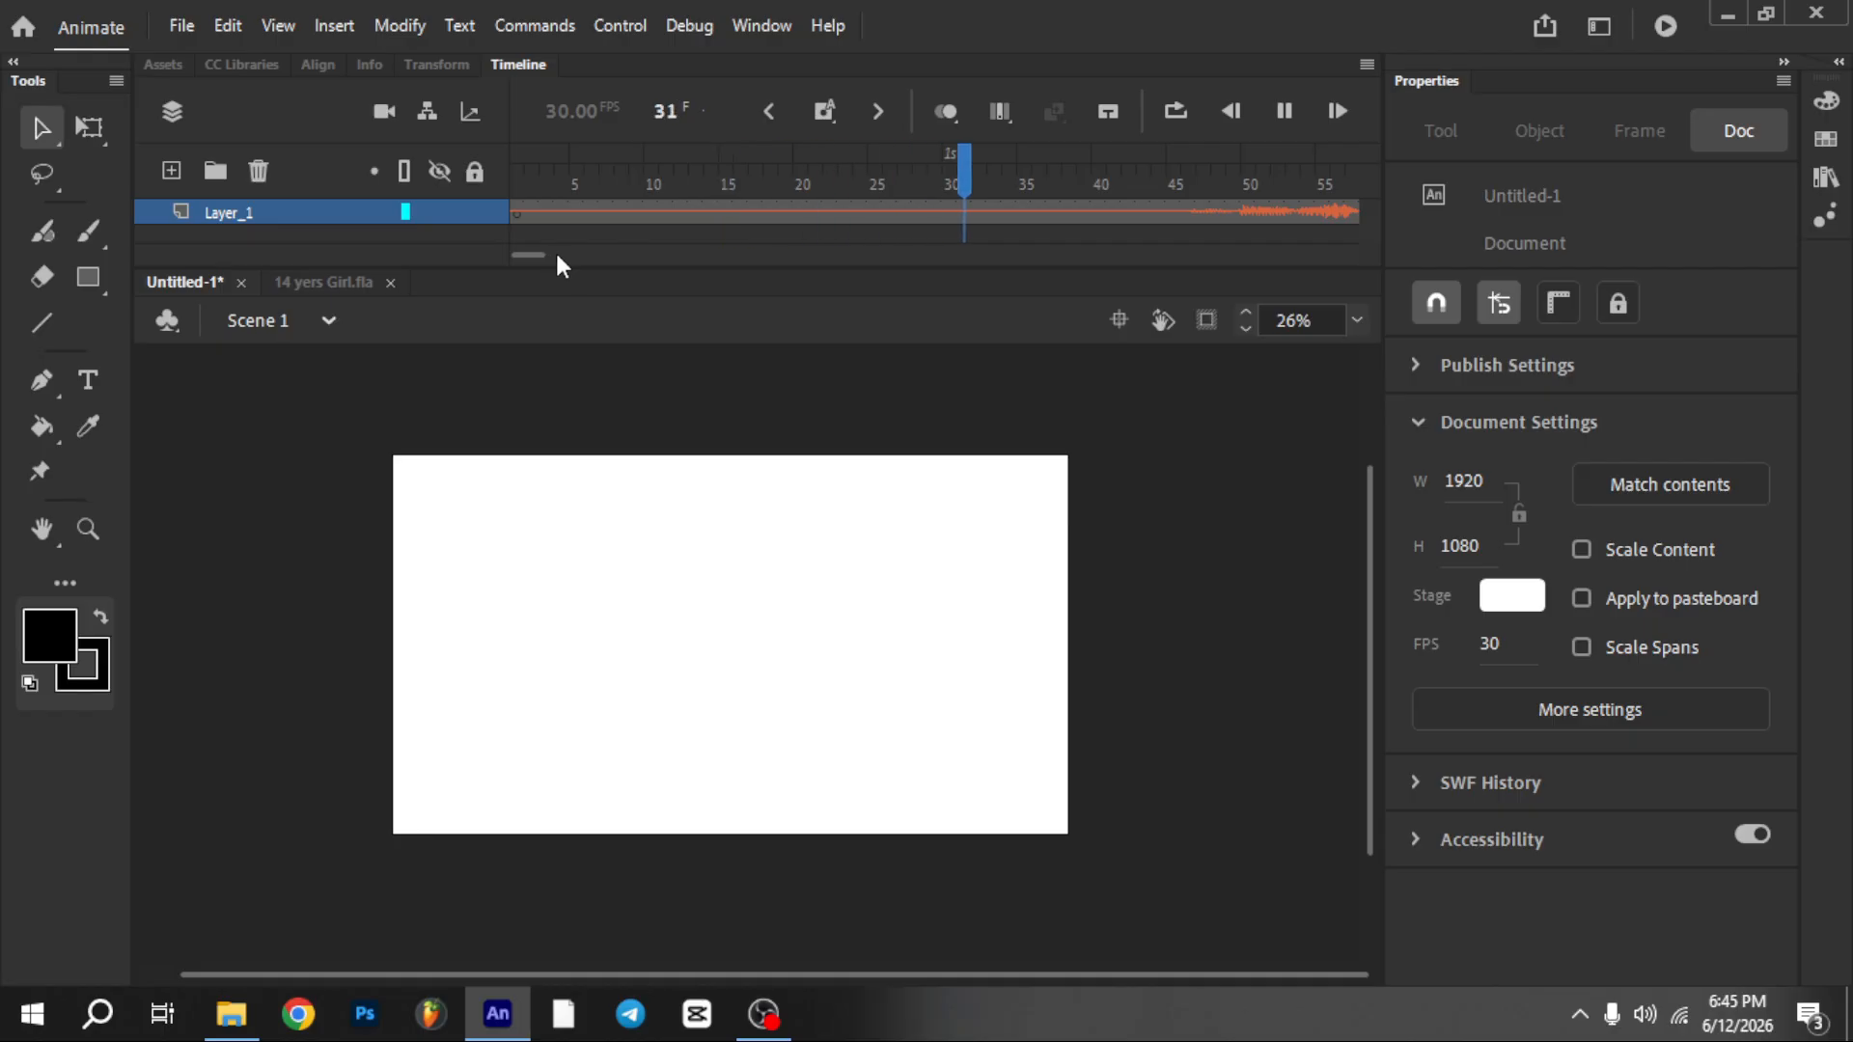
pyautogui.press('Return')
# Lower the system speaker volume and continue playing the Layer_1 audio to about frame 816
pyautogui.click(1644, 1013)
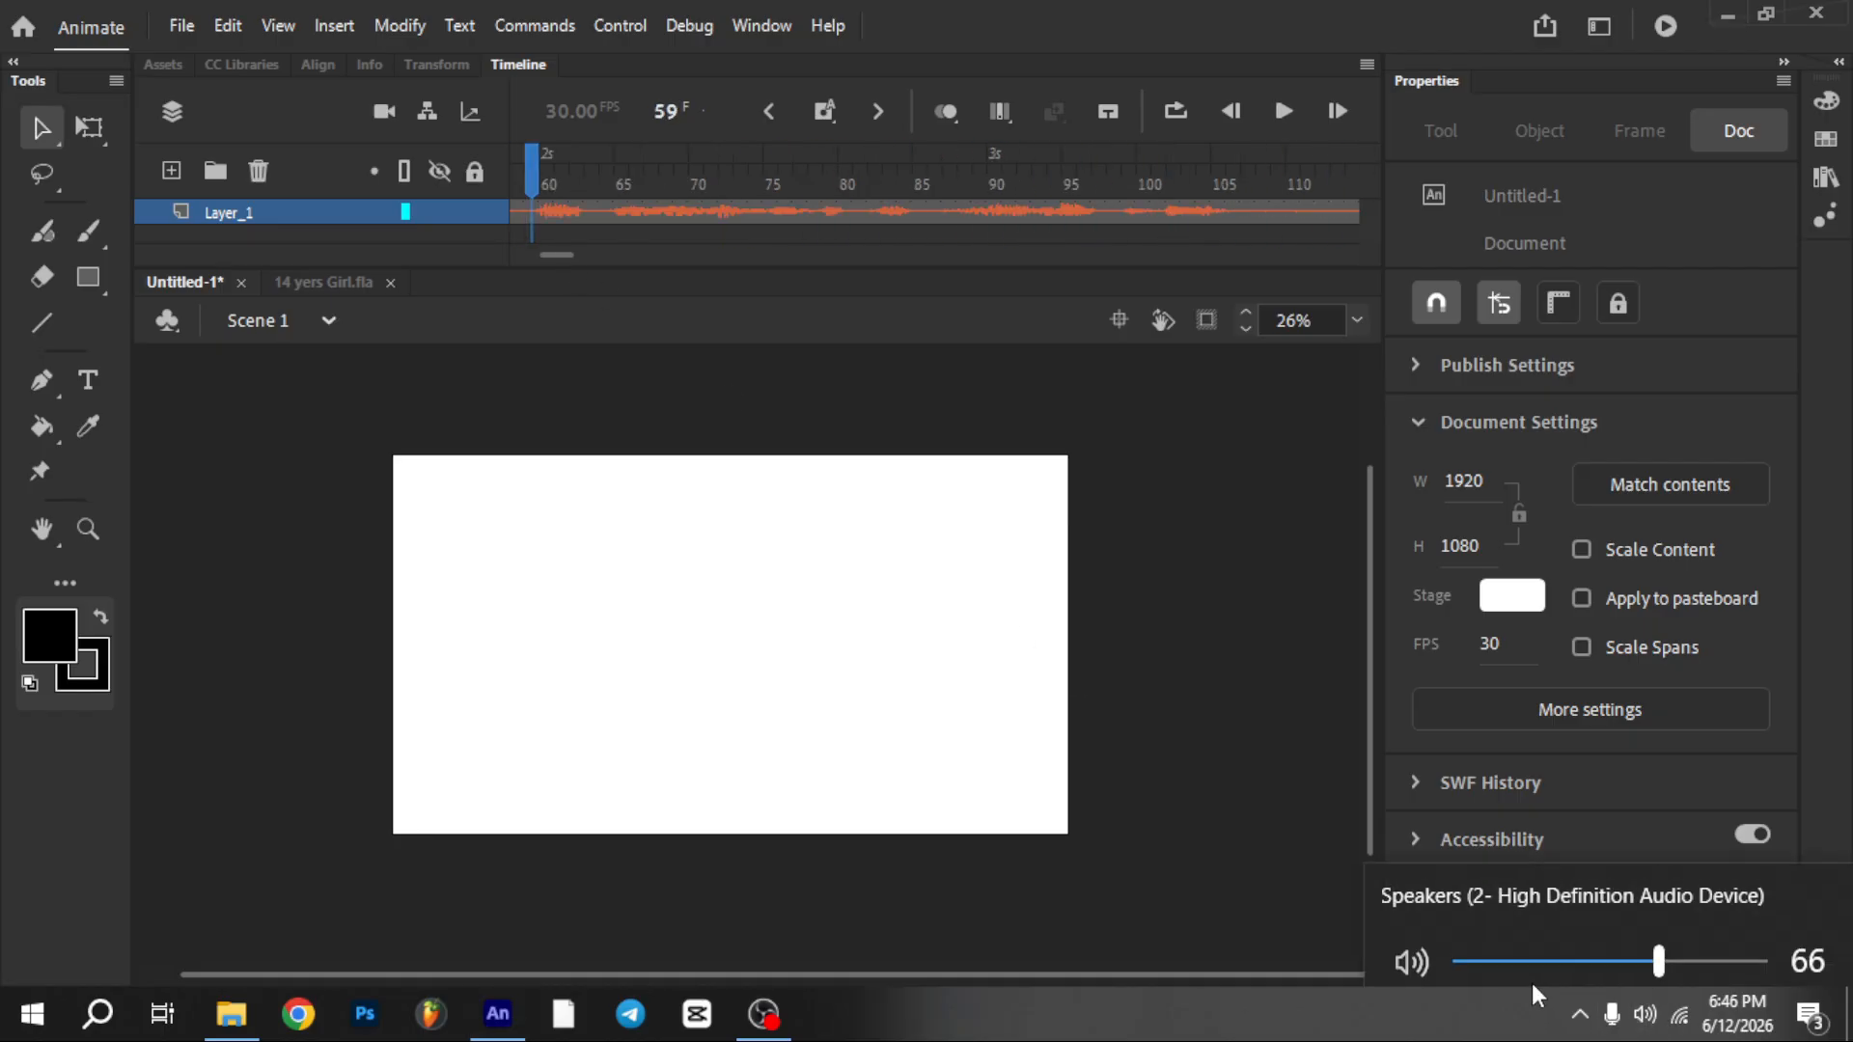
pyautogui.click(1507, 956)
pyautogui.moveTo(1505, 968); pyautogui.dragTo(1495, 965)
pyautogui.click(1246, 803)
pyautogui.press('Return')
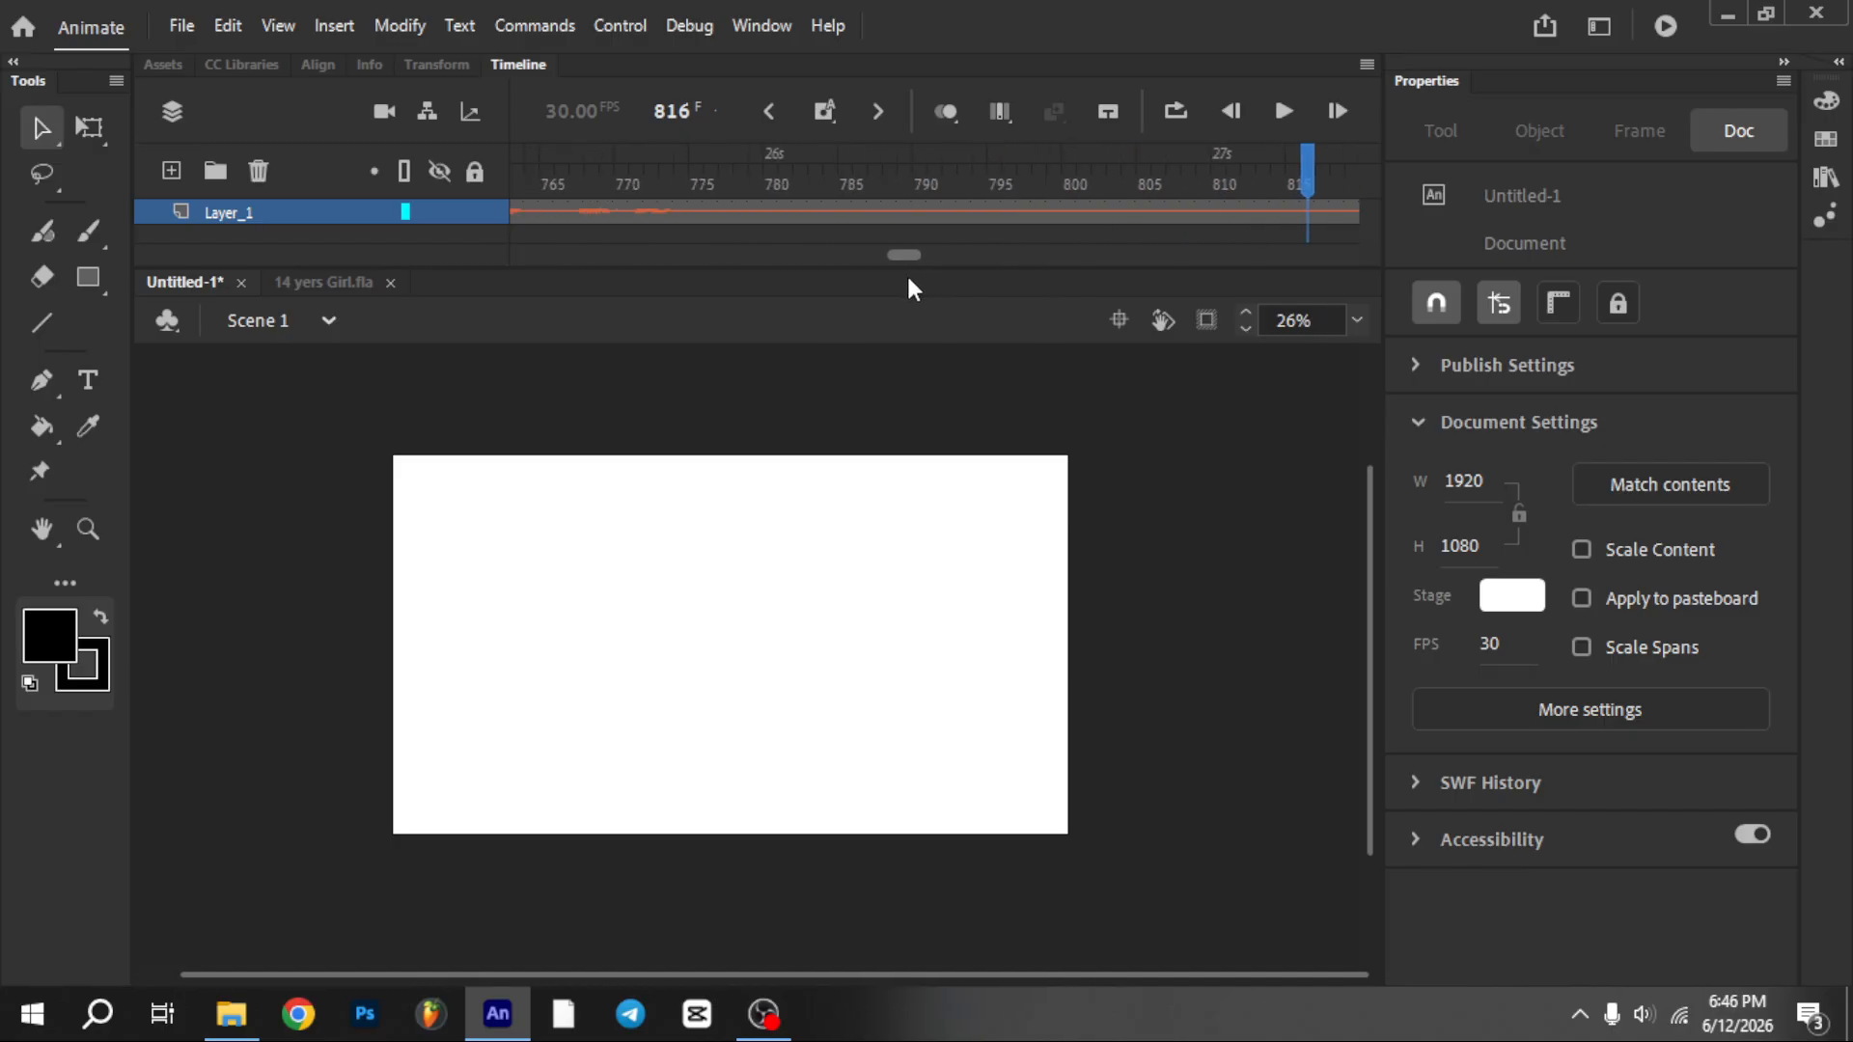
# Split the audio on Layer_1 at frame 811, in the quiet stretch just after the 27-second mark
pyautogui.moveTo(891, 256); pyautogui.dragTo(904, 256)
pyautogui.moveTo(849, 154); pyautogui.dragTo(900, 175)
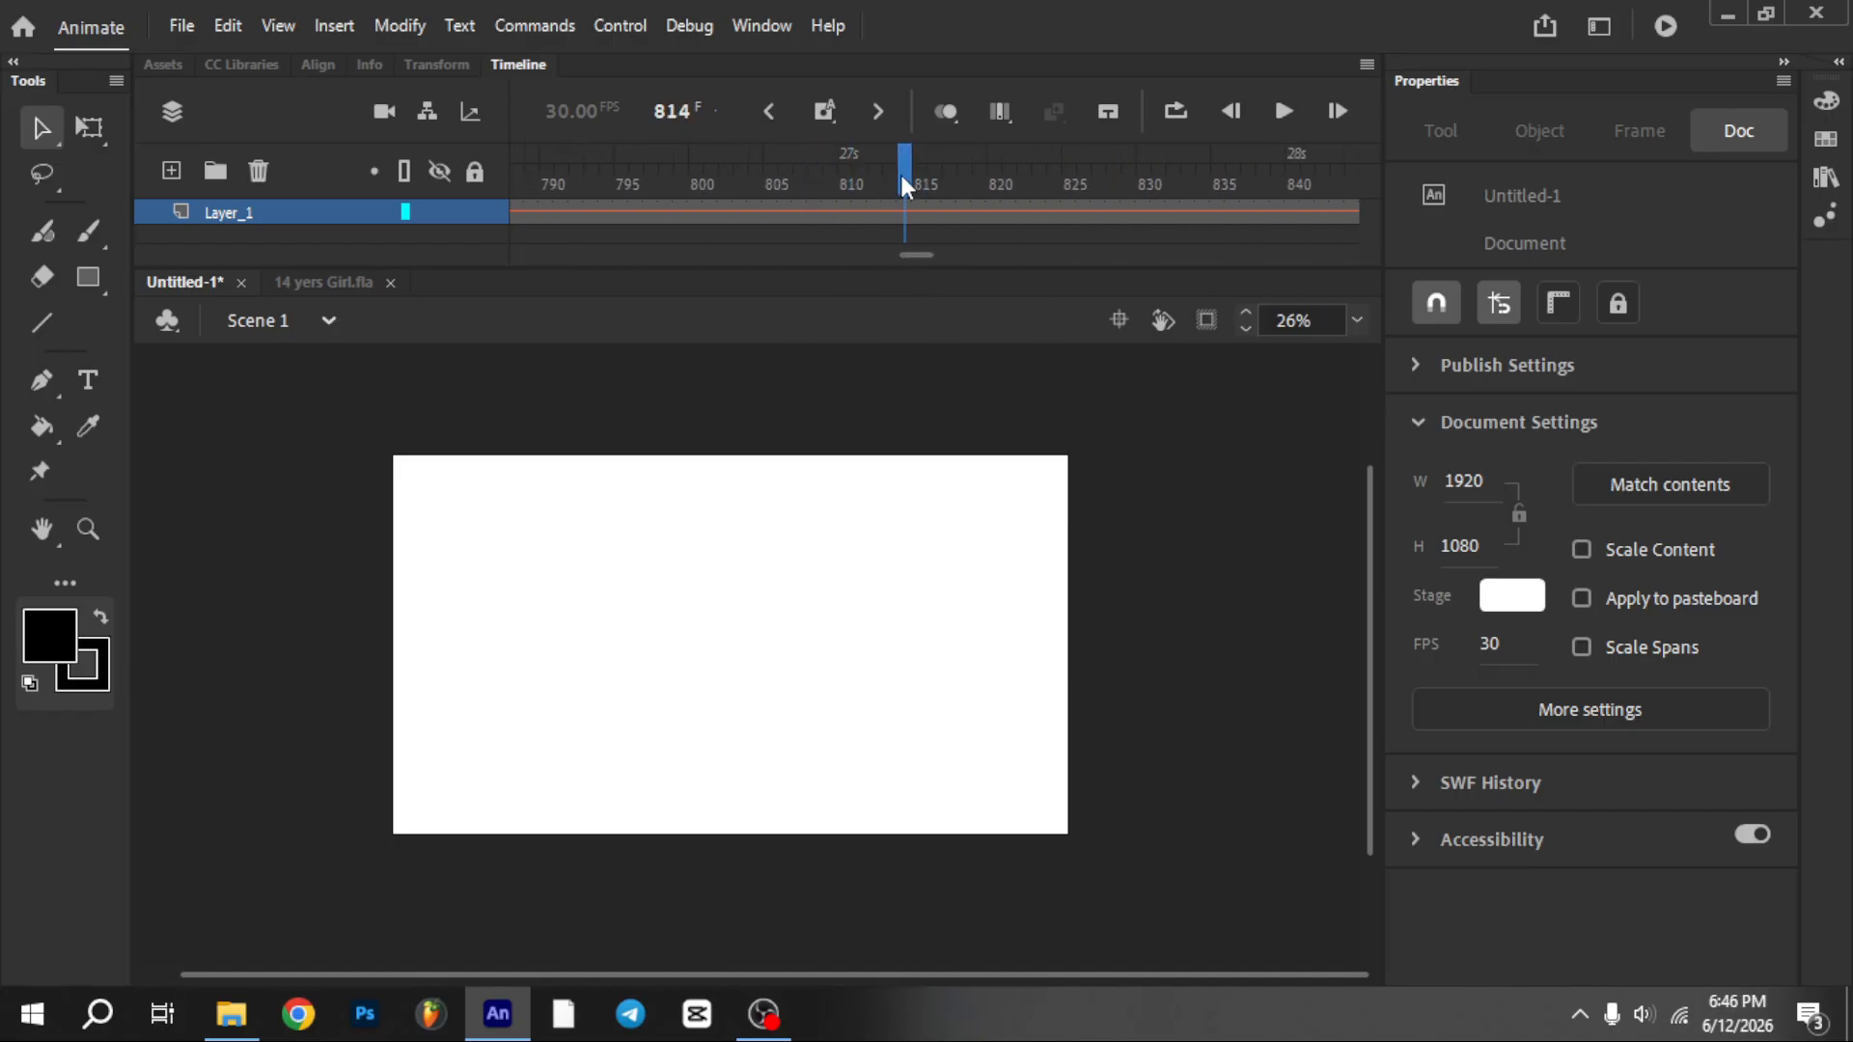
pyautogui.click(745, 177)
pyautogui.click(855, 207)
pyautogui.click(800, 203)
pyautogui.click(855, 188)
pyautogui.click(808, 209)
pyautogui.click(859, 211)
pyautogui.rightClick(857, 211)
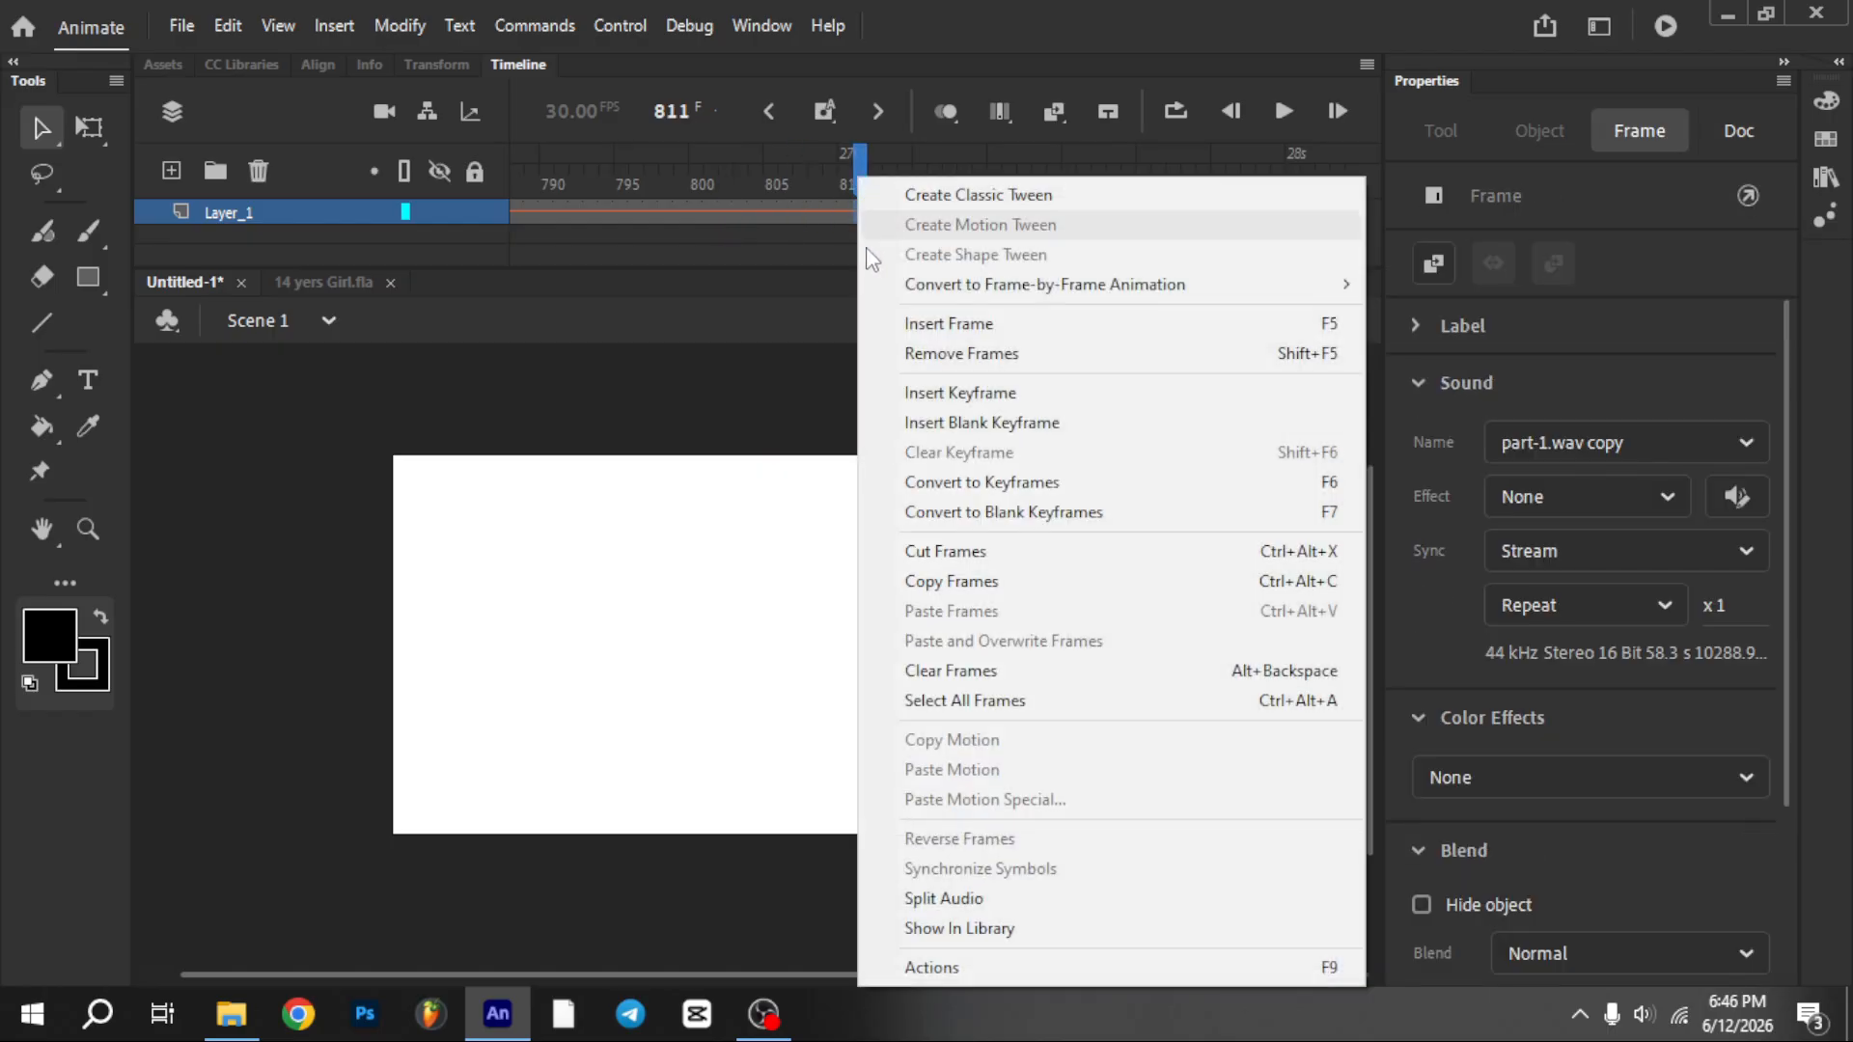
pyautogui.click(917, 898)
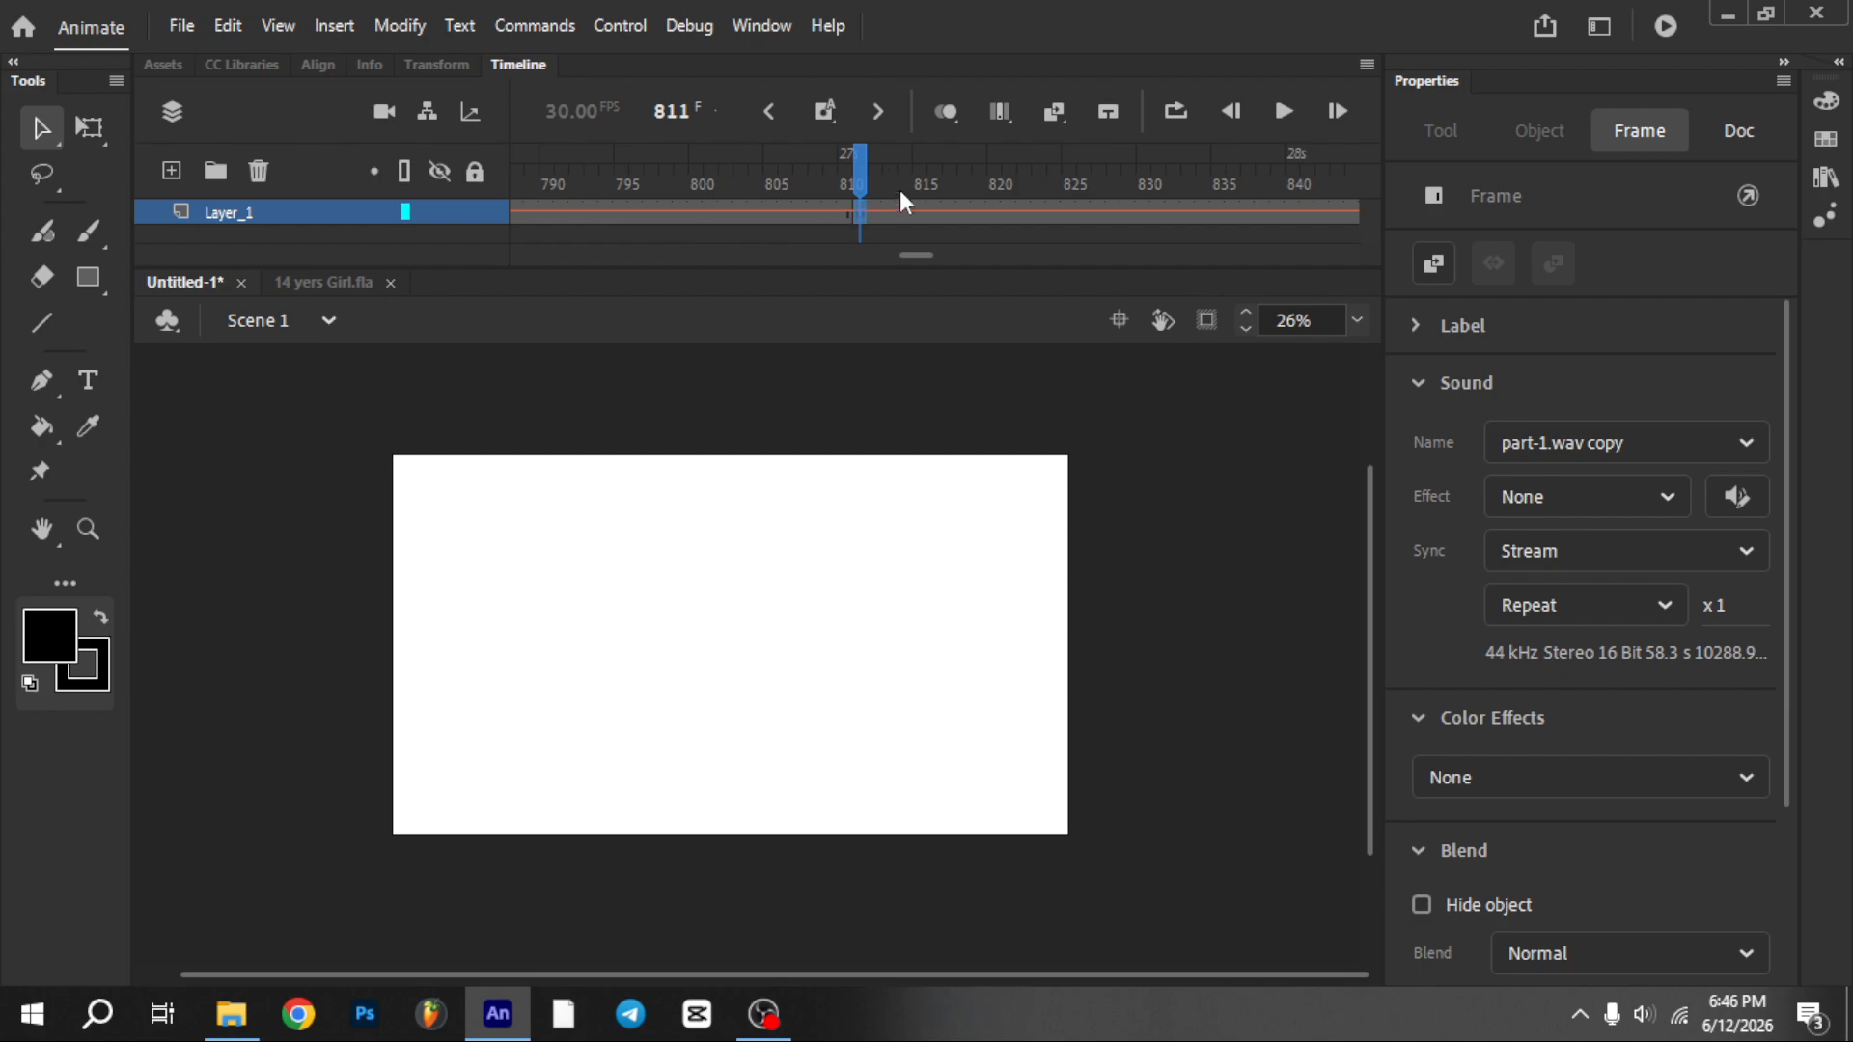
# Remove all Layer_1 frames after frame 810, just past the 27-second mark, and check where the audio span ends
pyautogui.click(801, 188)
pyautogui.moveTo(855, 207); pyautogui.dragTo(1411, 213)
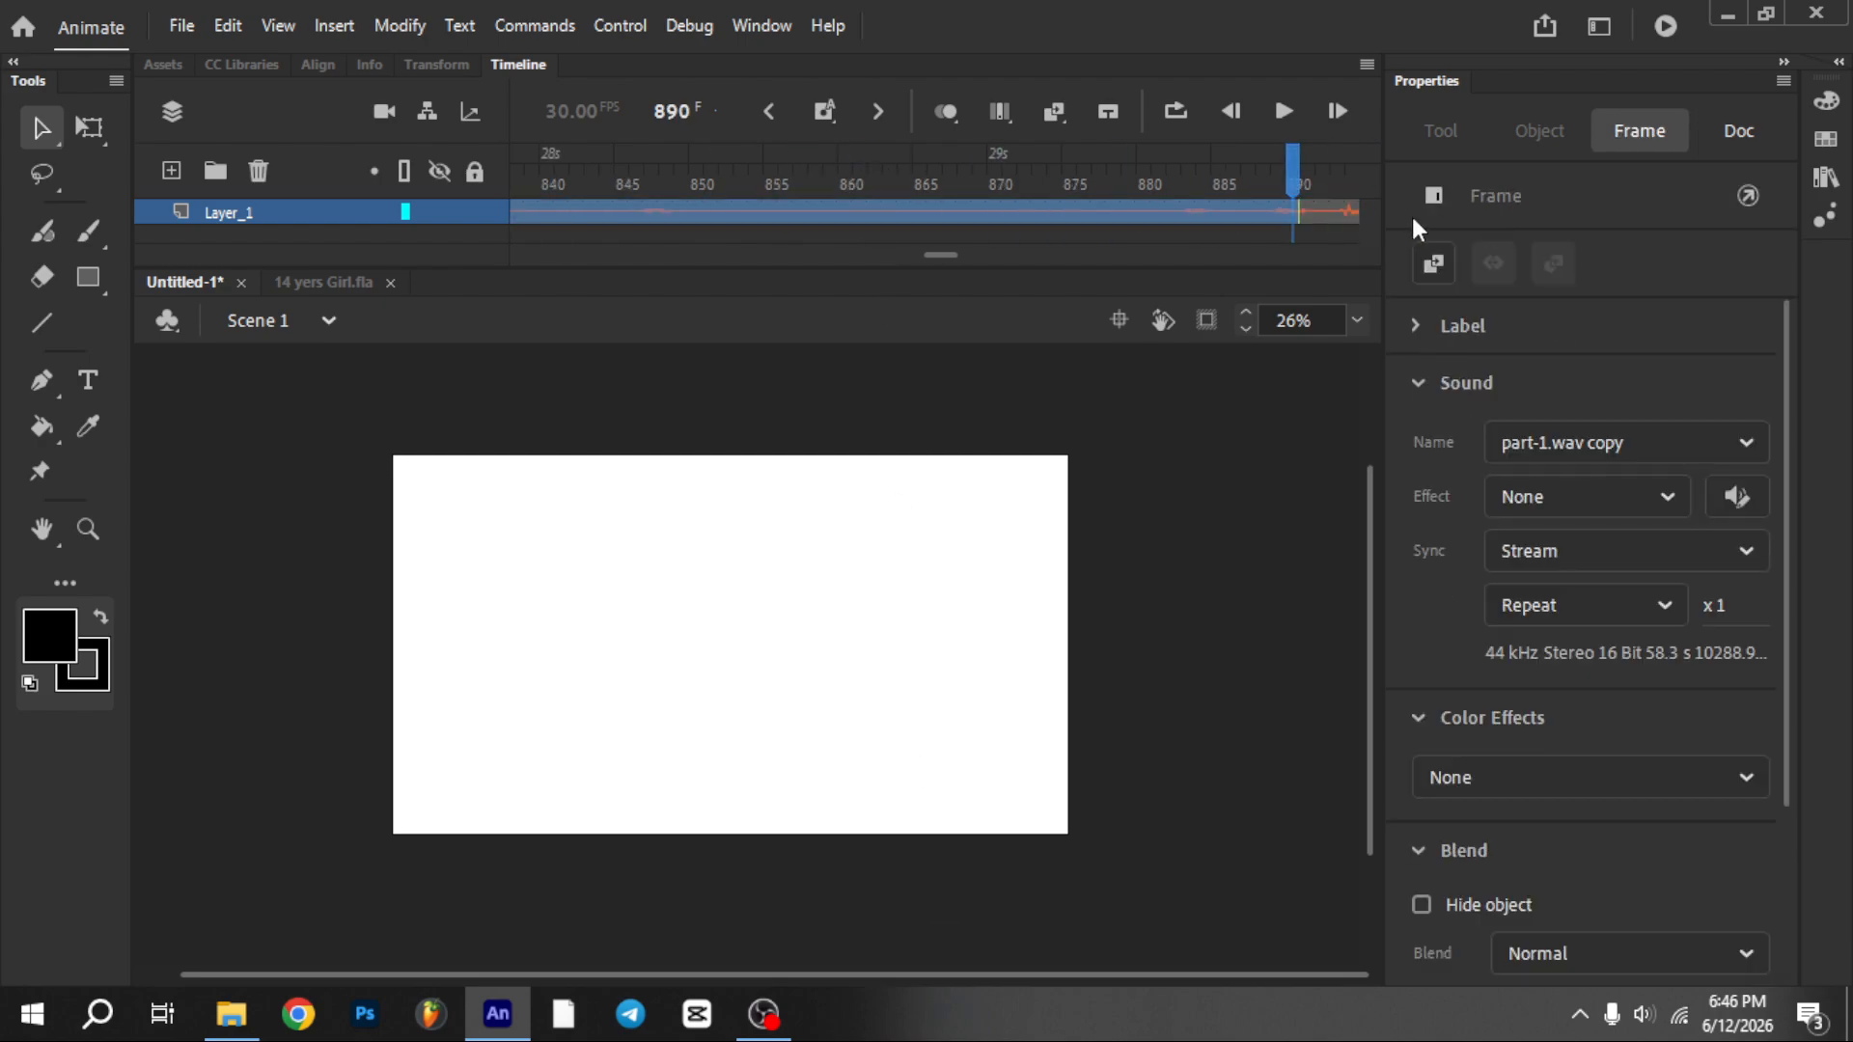
pyautogui.hotkey('shift', 'F5')
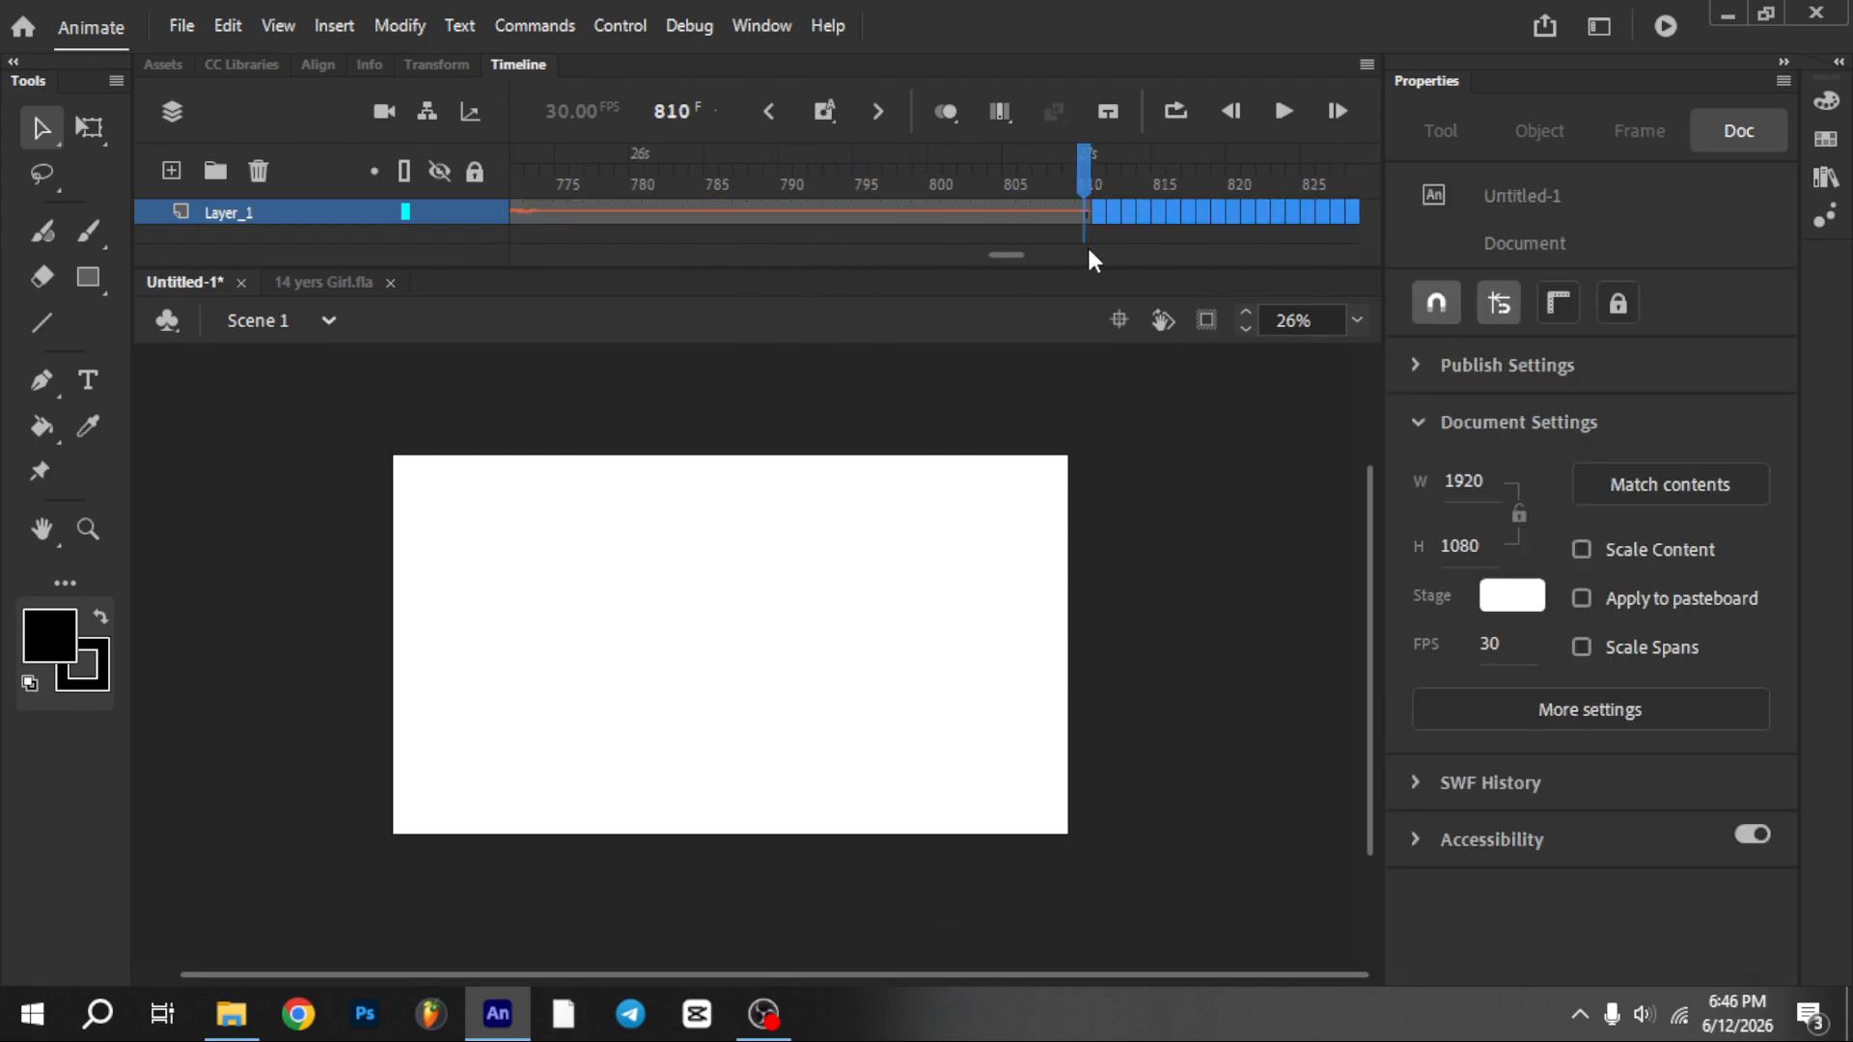
pyautogui.click(982, 168)
pyautogui.click(1087, 174)
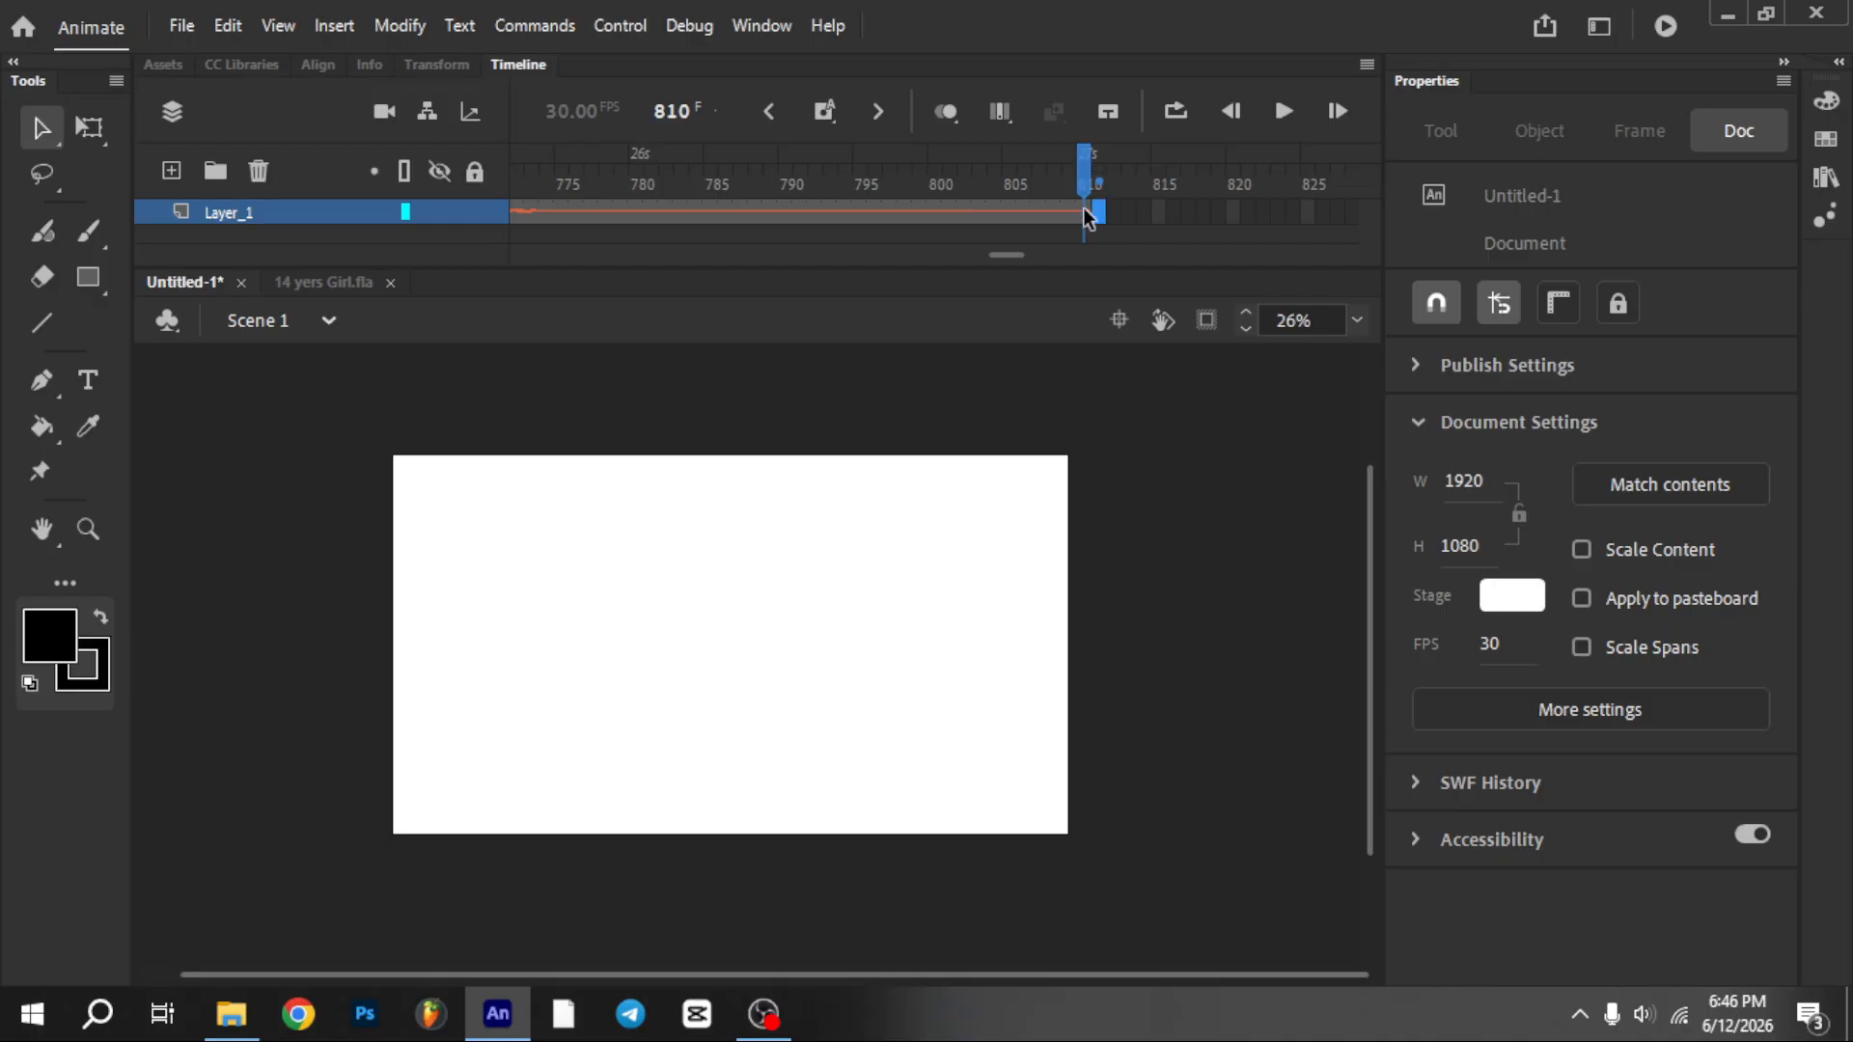
pyautogui.click(924, 189)
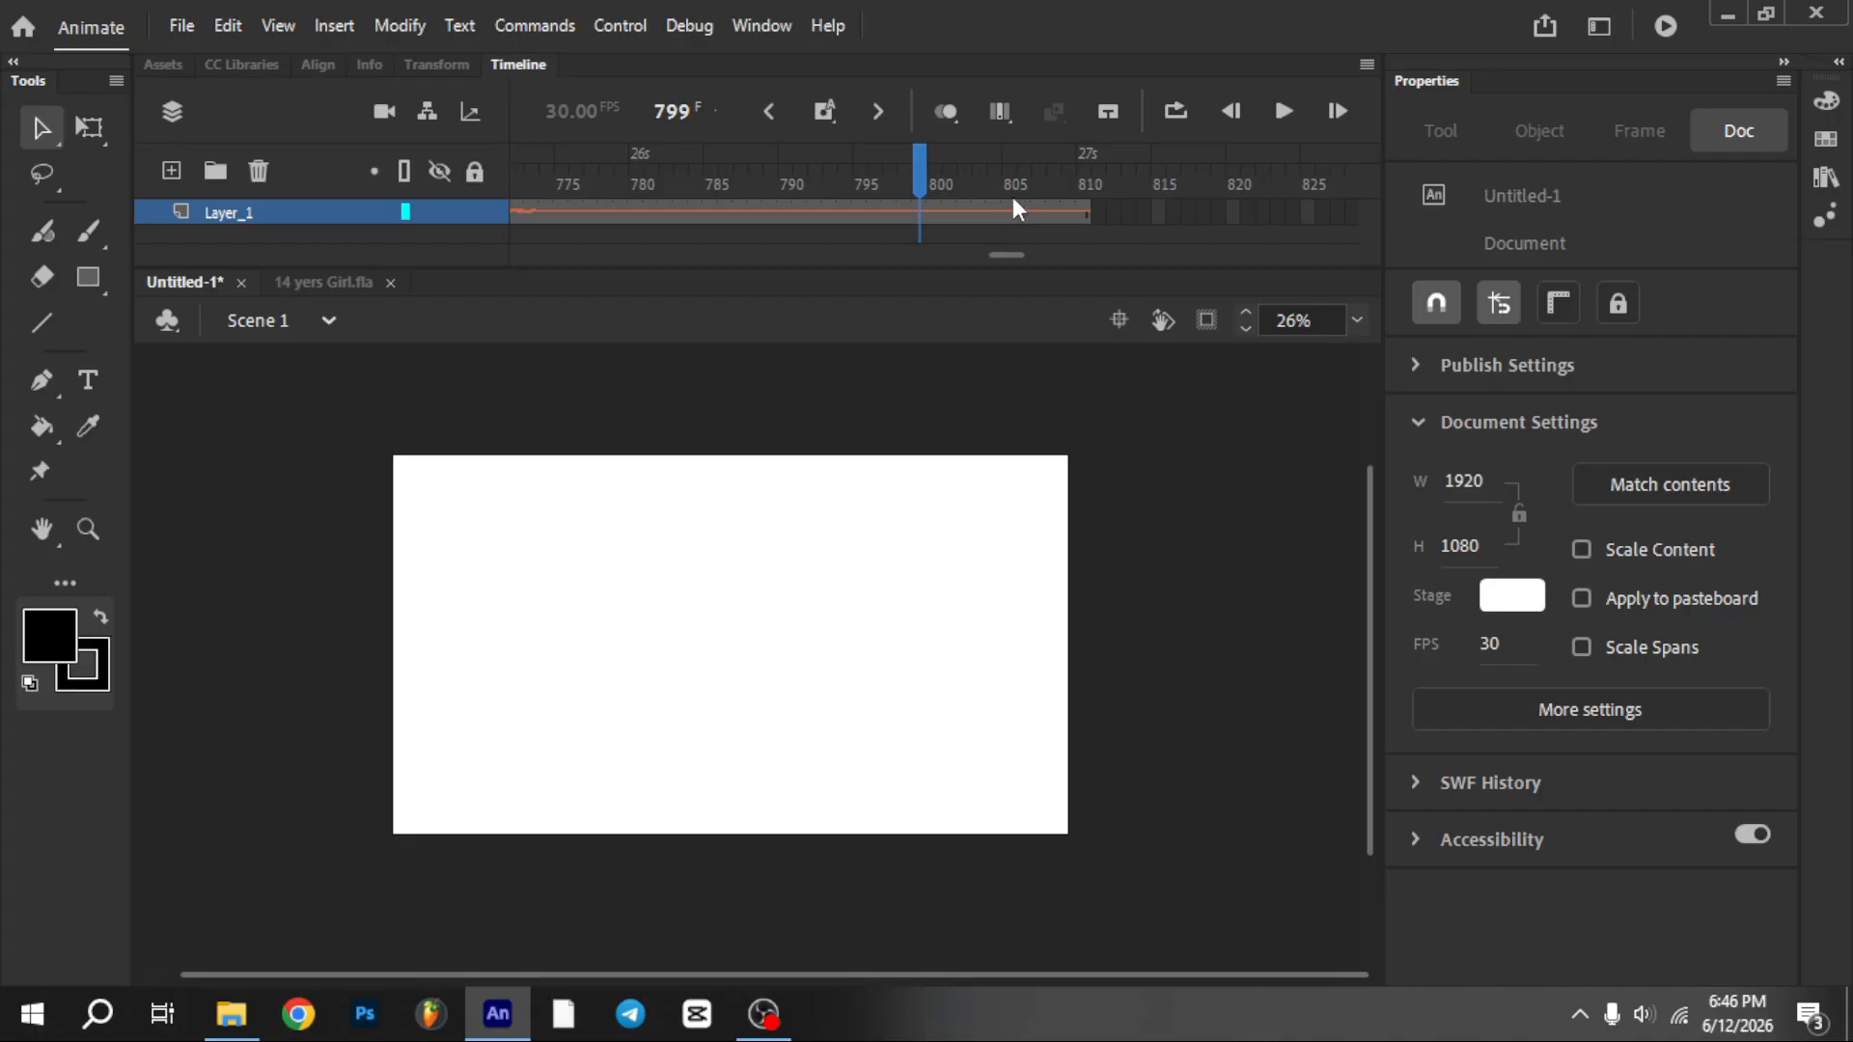
pyautogui.click(1089, 201)
pyautogui.moveTo(1123, 194); pyautogui.dragTo(913, 183)
# Add a new layer for the background, place it beneath Layer_1 and select its first frame
pyautogui.moveTo(1008, 244); pyautogui.dragTo(387, 237)
pyautogui.click(513, 173)
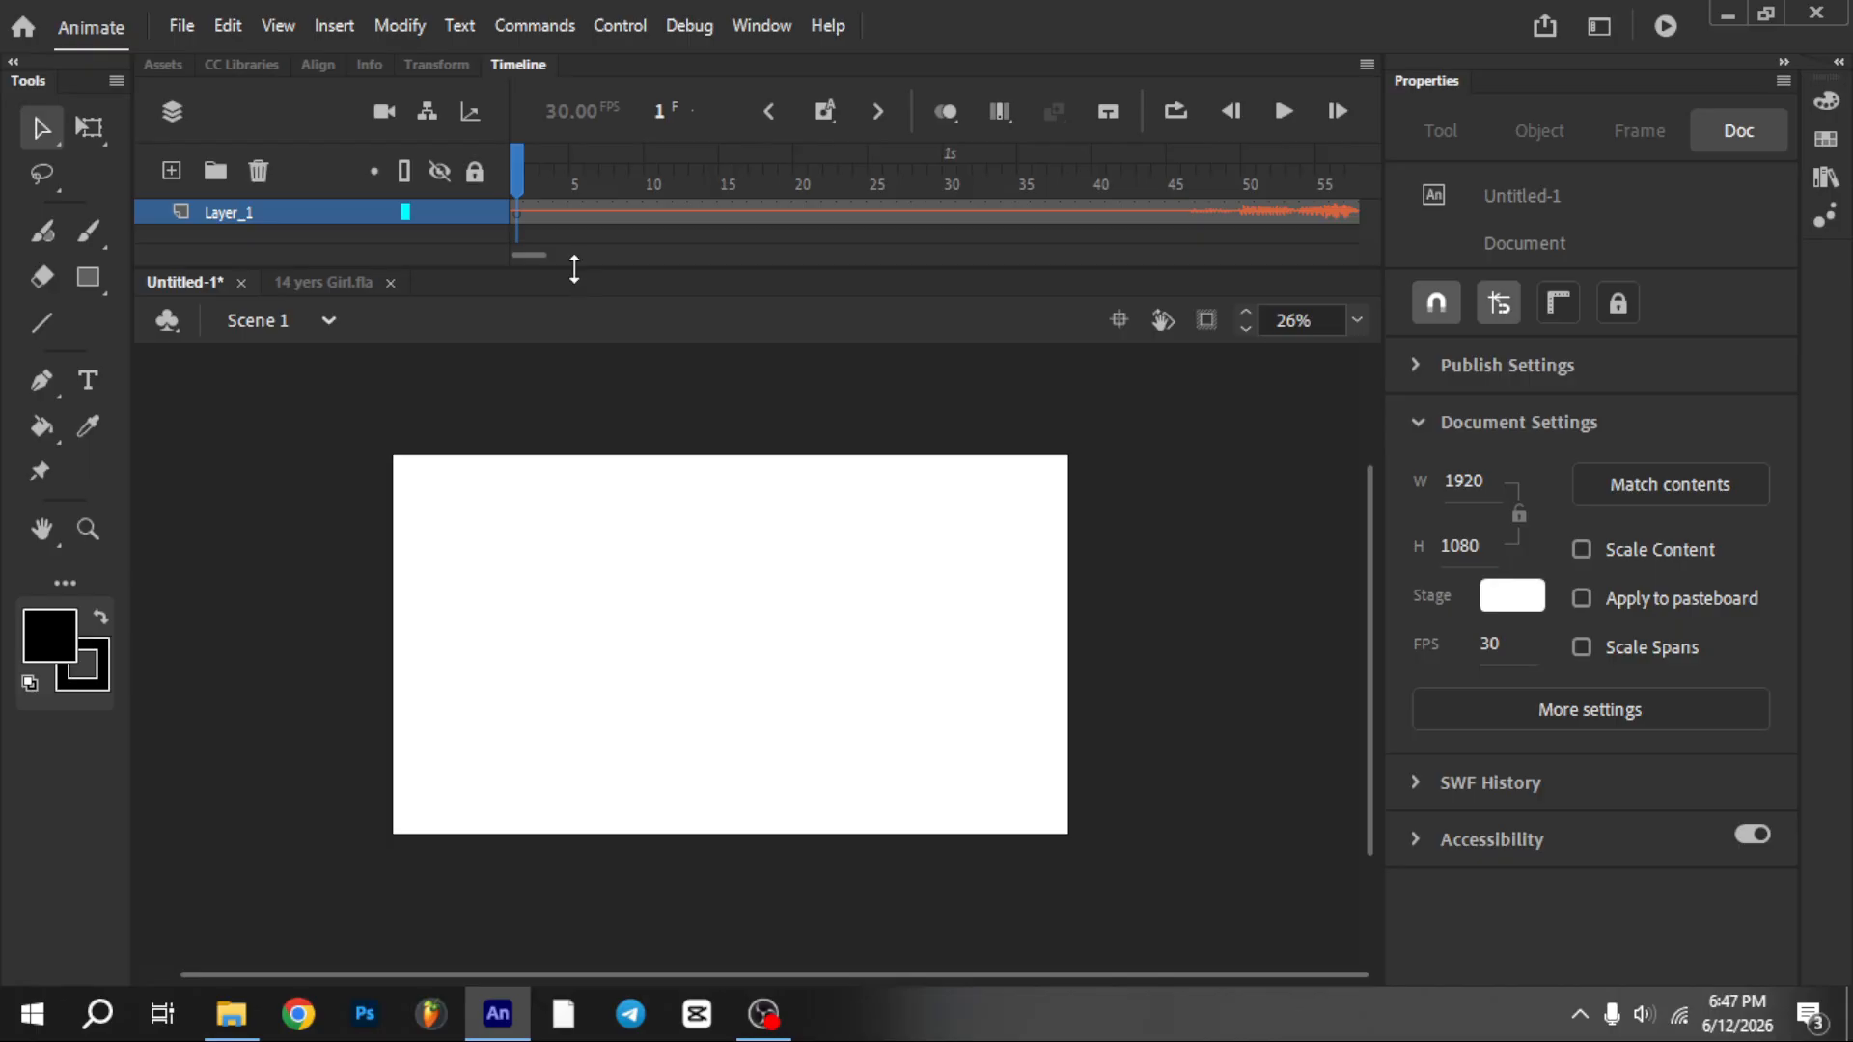
pyautogui.moveTo(574, 270); pyautogui.dragTo(519, 297)
pyautogui.click(171, 172)
pyautogui.moveTo(257, 214); pyautogui.dragTo(456, 261)
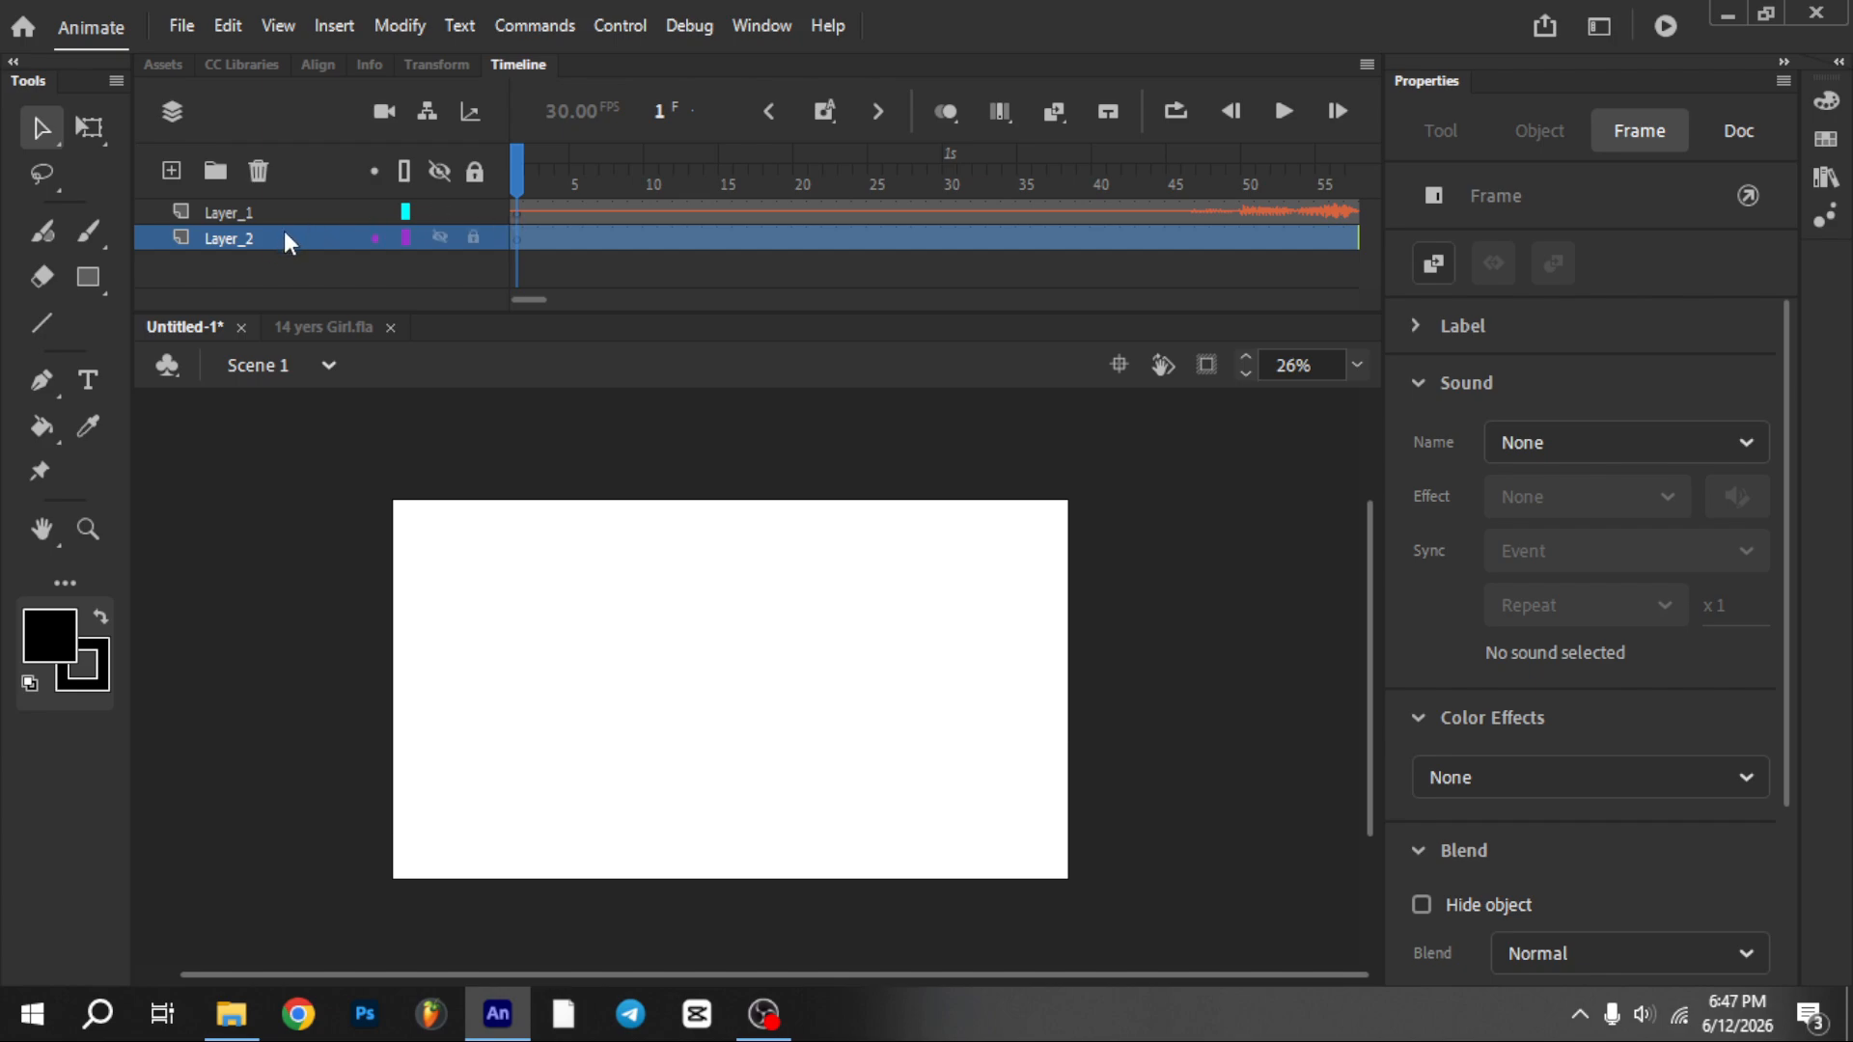
pyautogui.scroll(2, 697, 577)
pyautogui.scroll(-2, 694, 573)
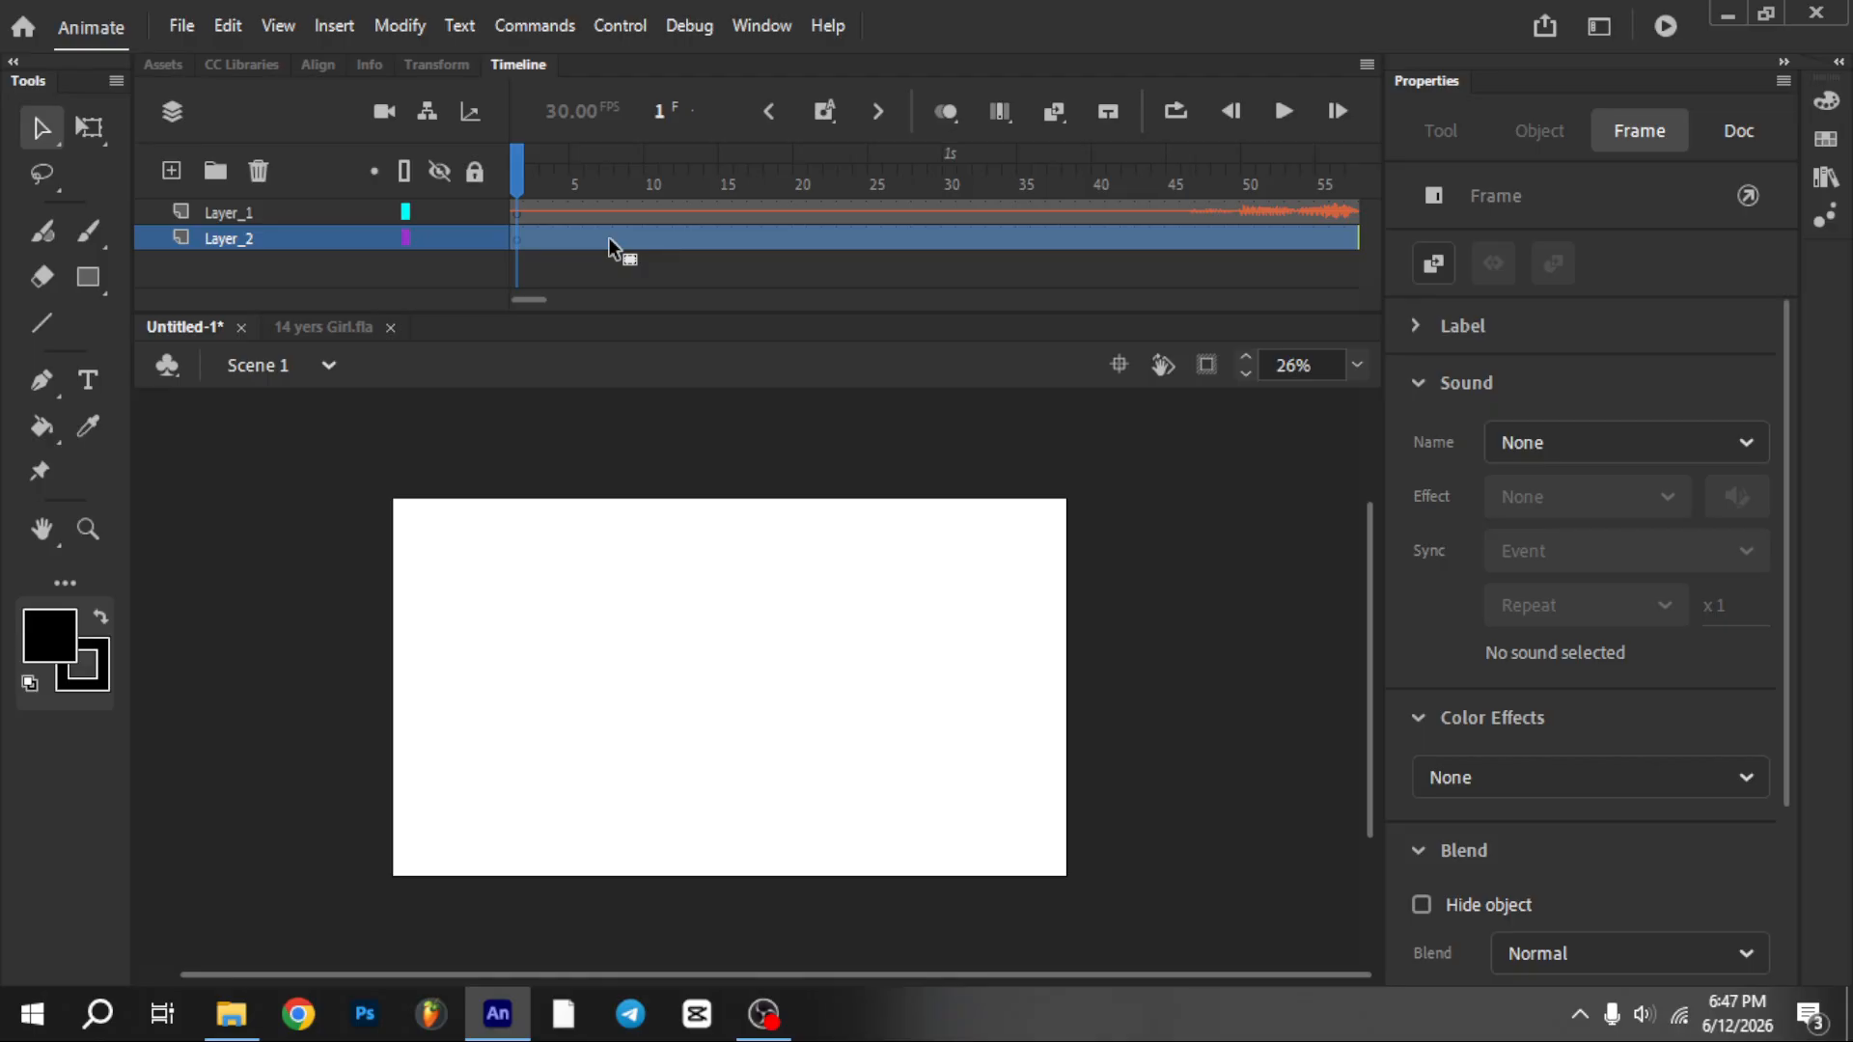
pyautogui.click(521, 241)
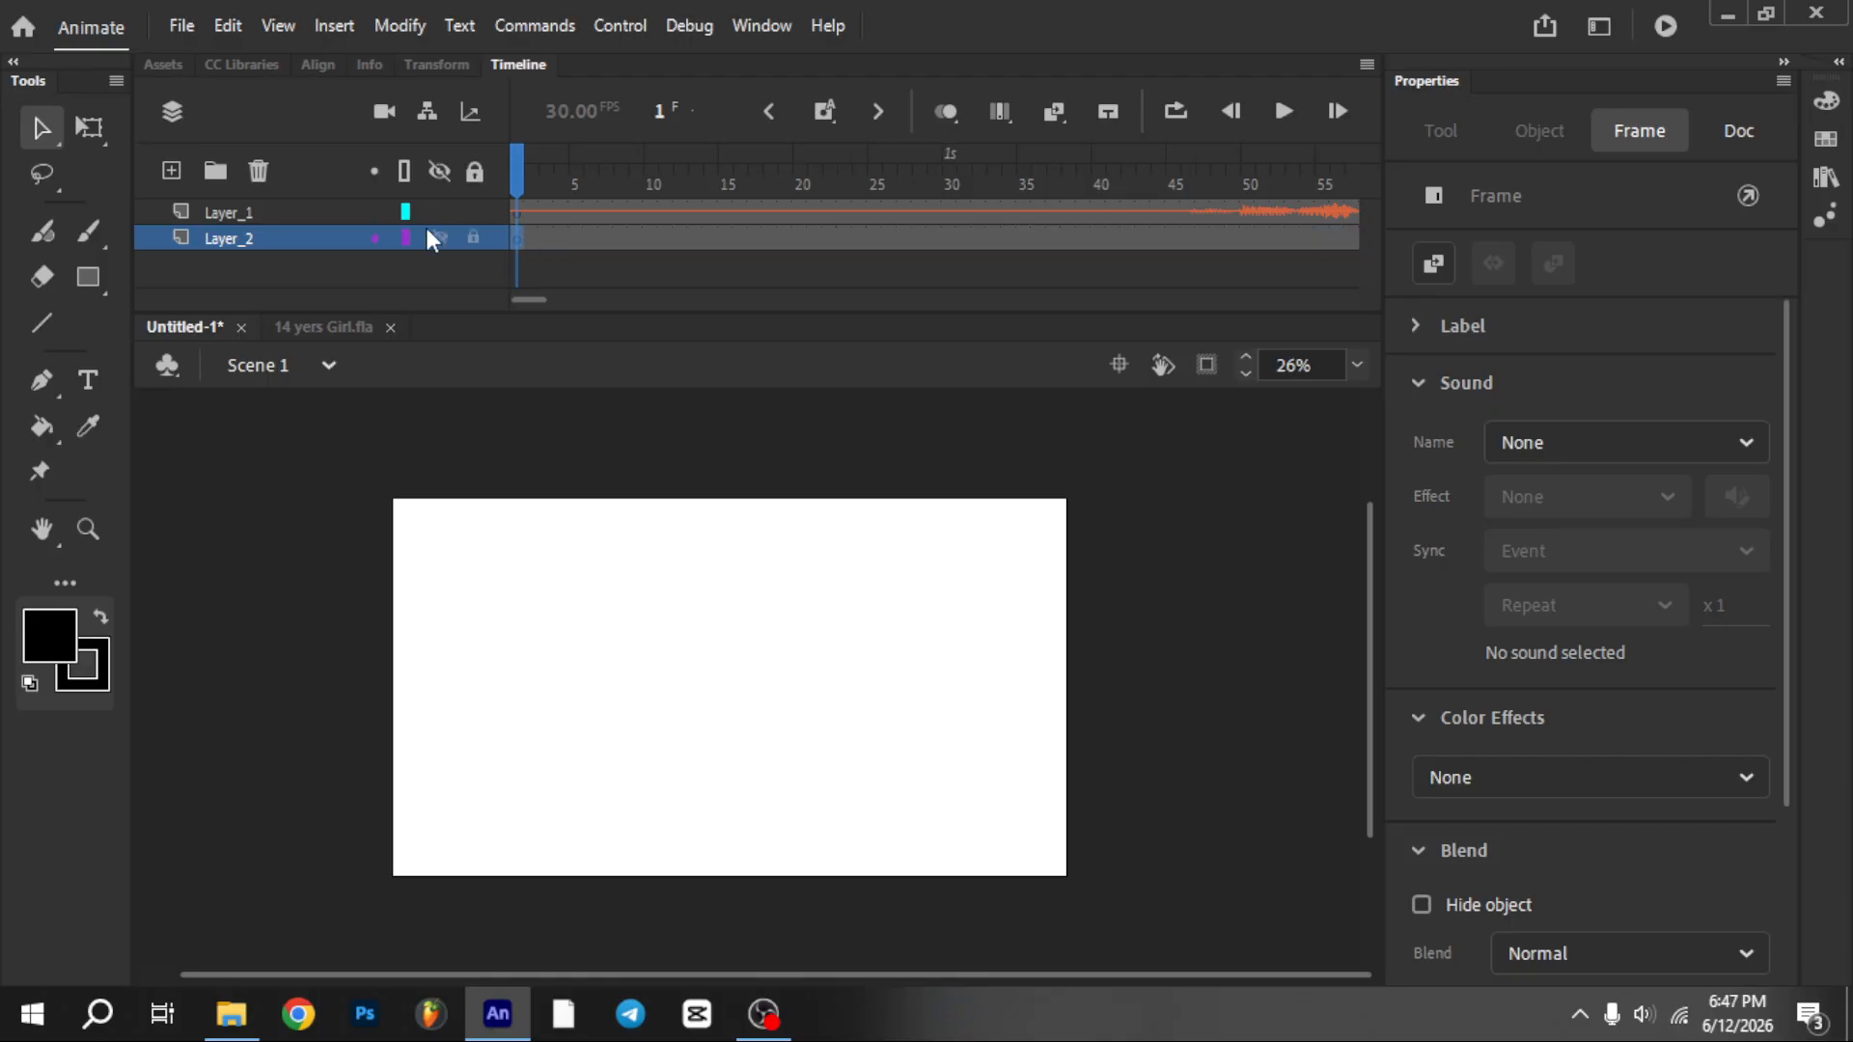
pyautogui.click(253, 237)
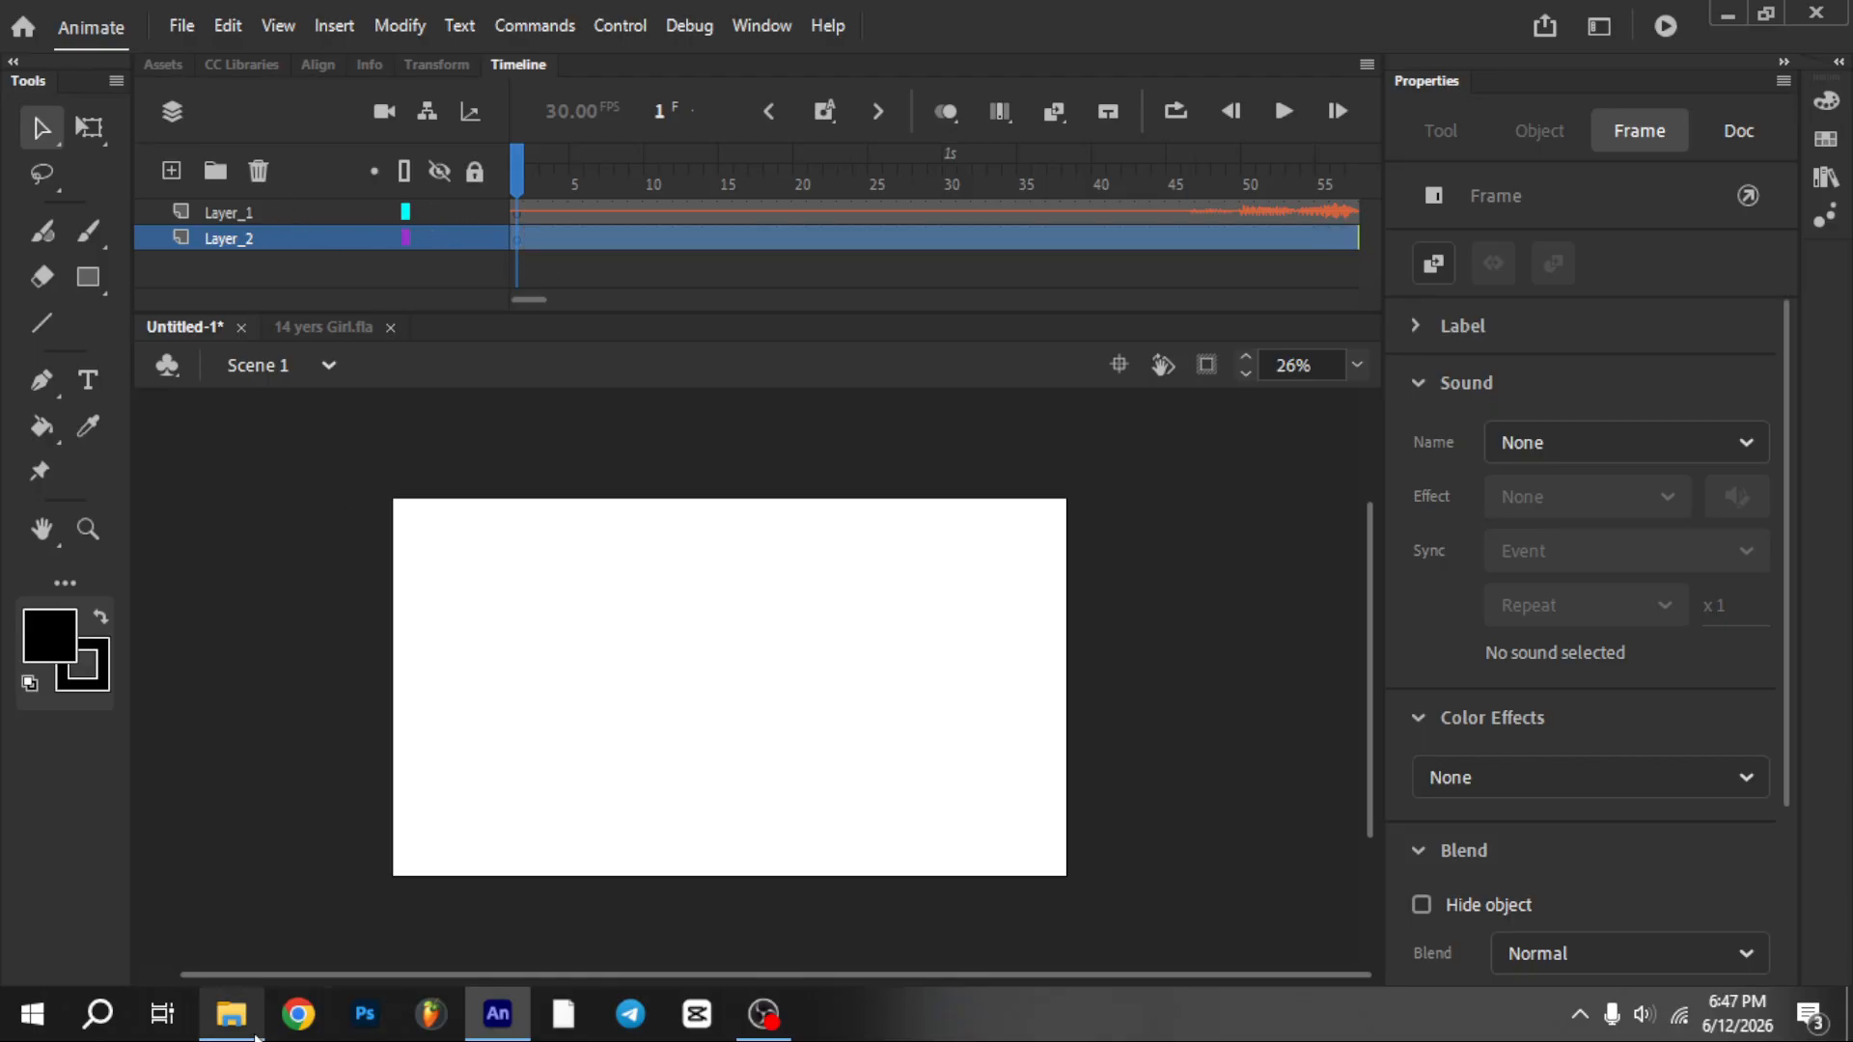
# Switch to File Explorer and open the VILLAGE folder in the background collection under BBBBGGGGG on drive F
pyautogui.click(232, 1013)
pyautogui.click(1052, 957)
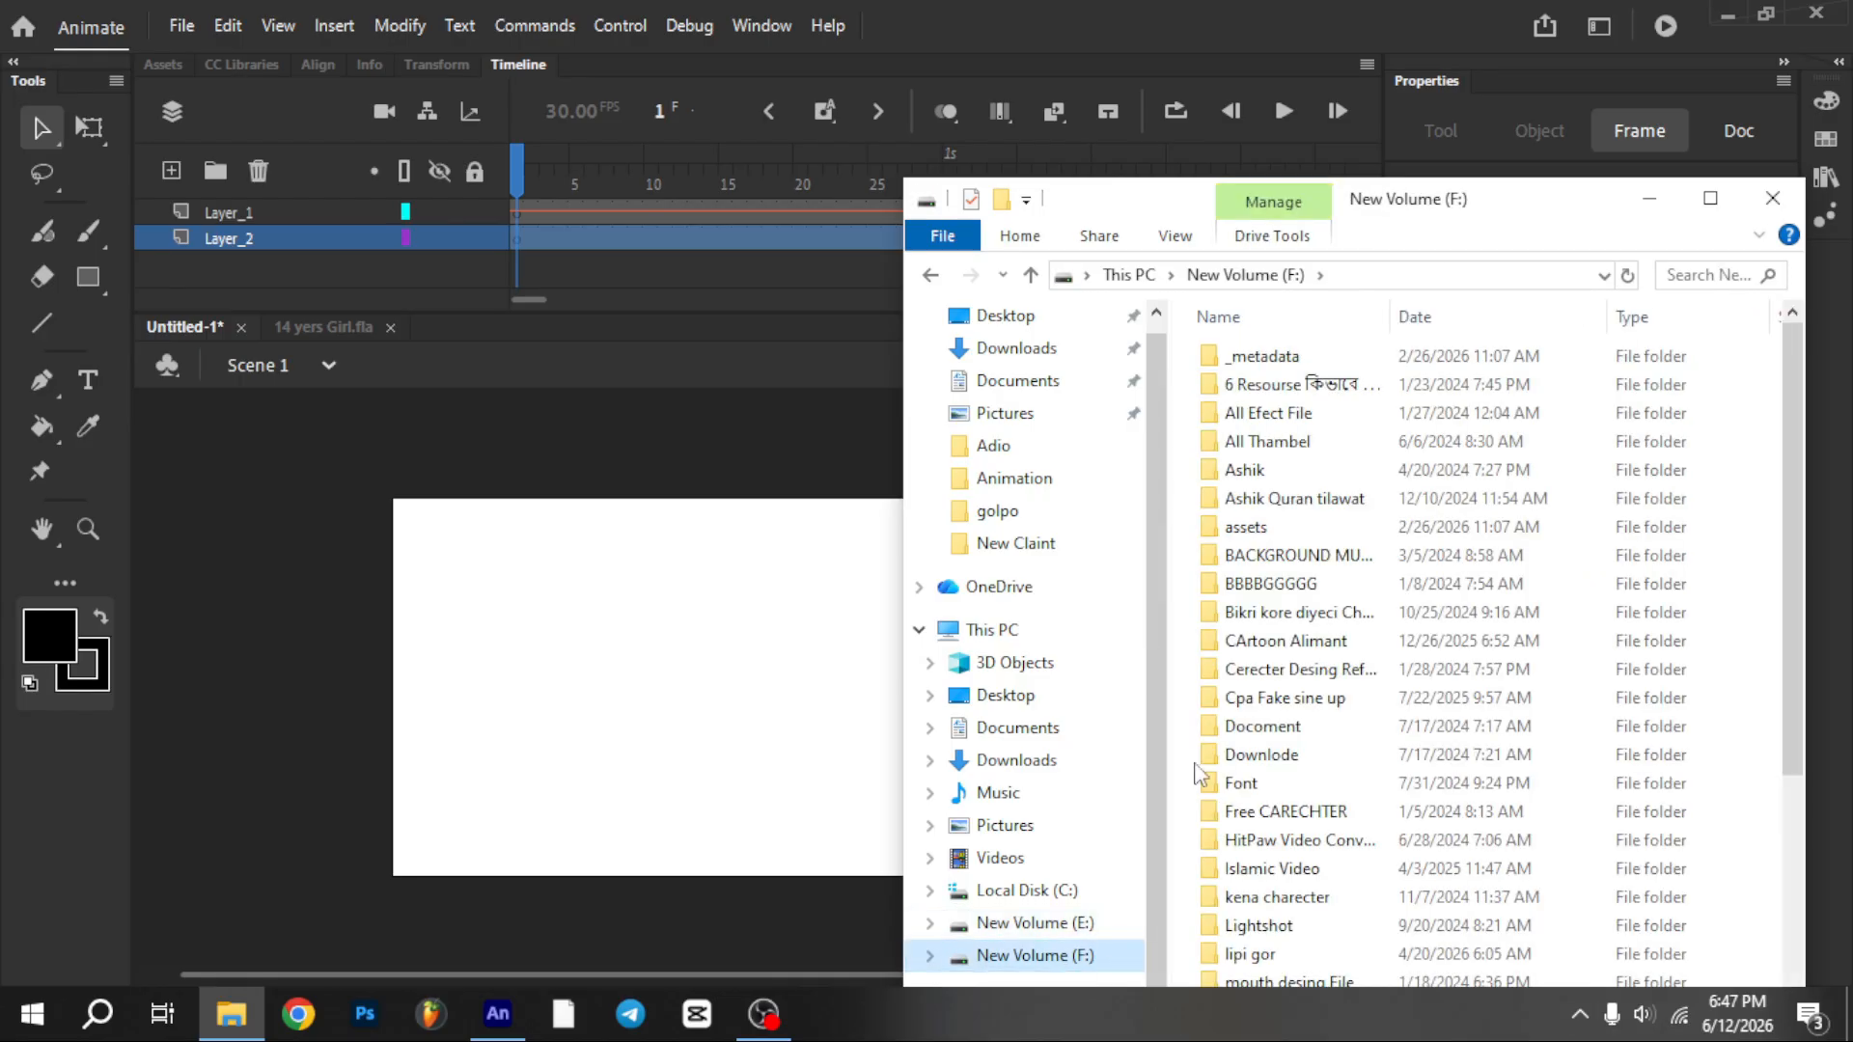
pyautogui.doubleClick(1282, 585)
pyautogui.doubleClick(1275, 755)
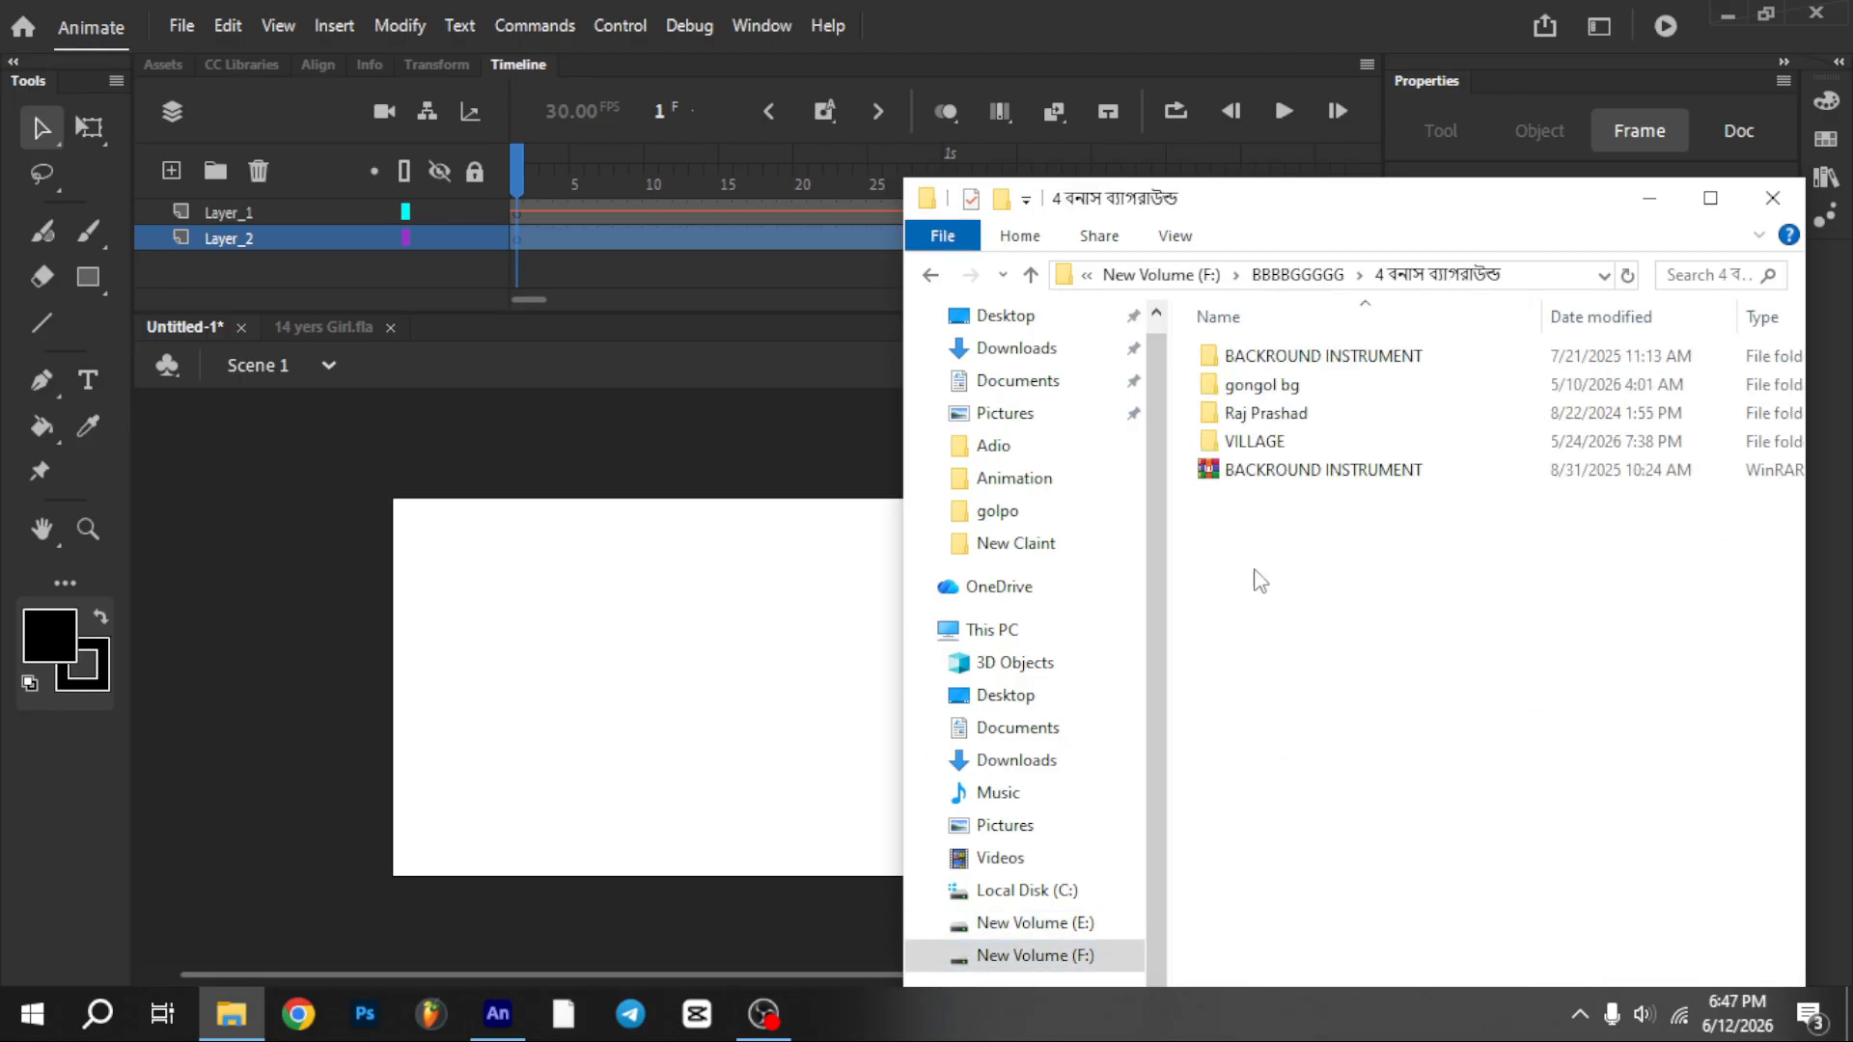
pyautogui.doubleClick(1254, 442)
# Import the daytime village image with thatched huts, the last picture in the VILLAGE folder, onto Layer_2 in Animate
pyautogui.moveTo(1432, 205); pyautogui.dragTo(932, 73)
pyautogui.scroll(-15, 951, 570)
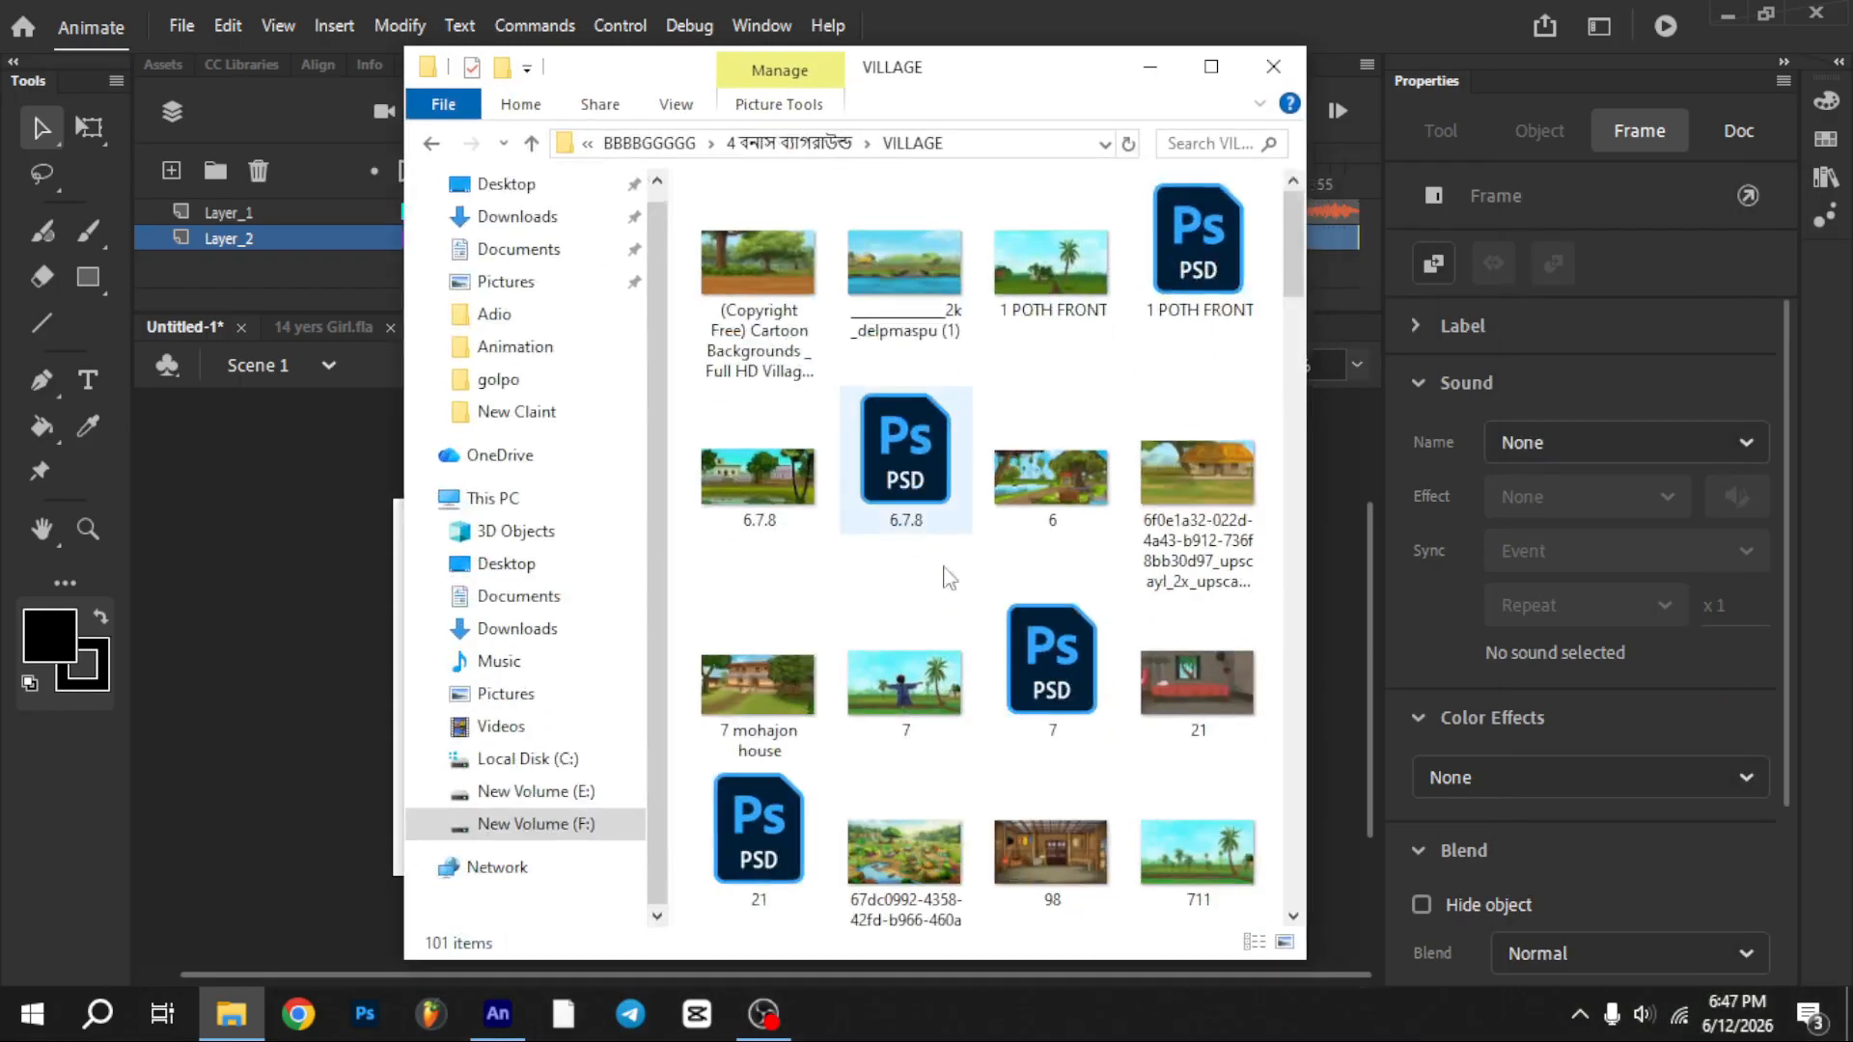
pyautogui.click(1196, 694)
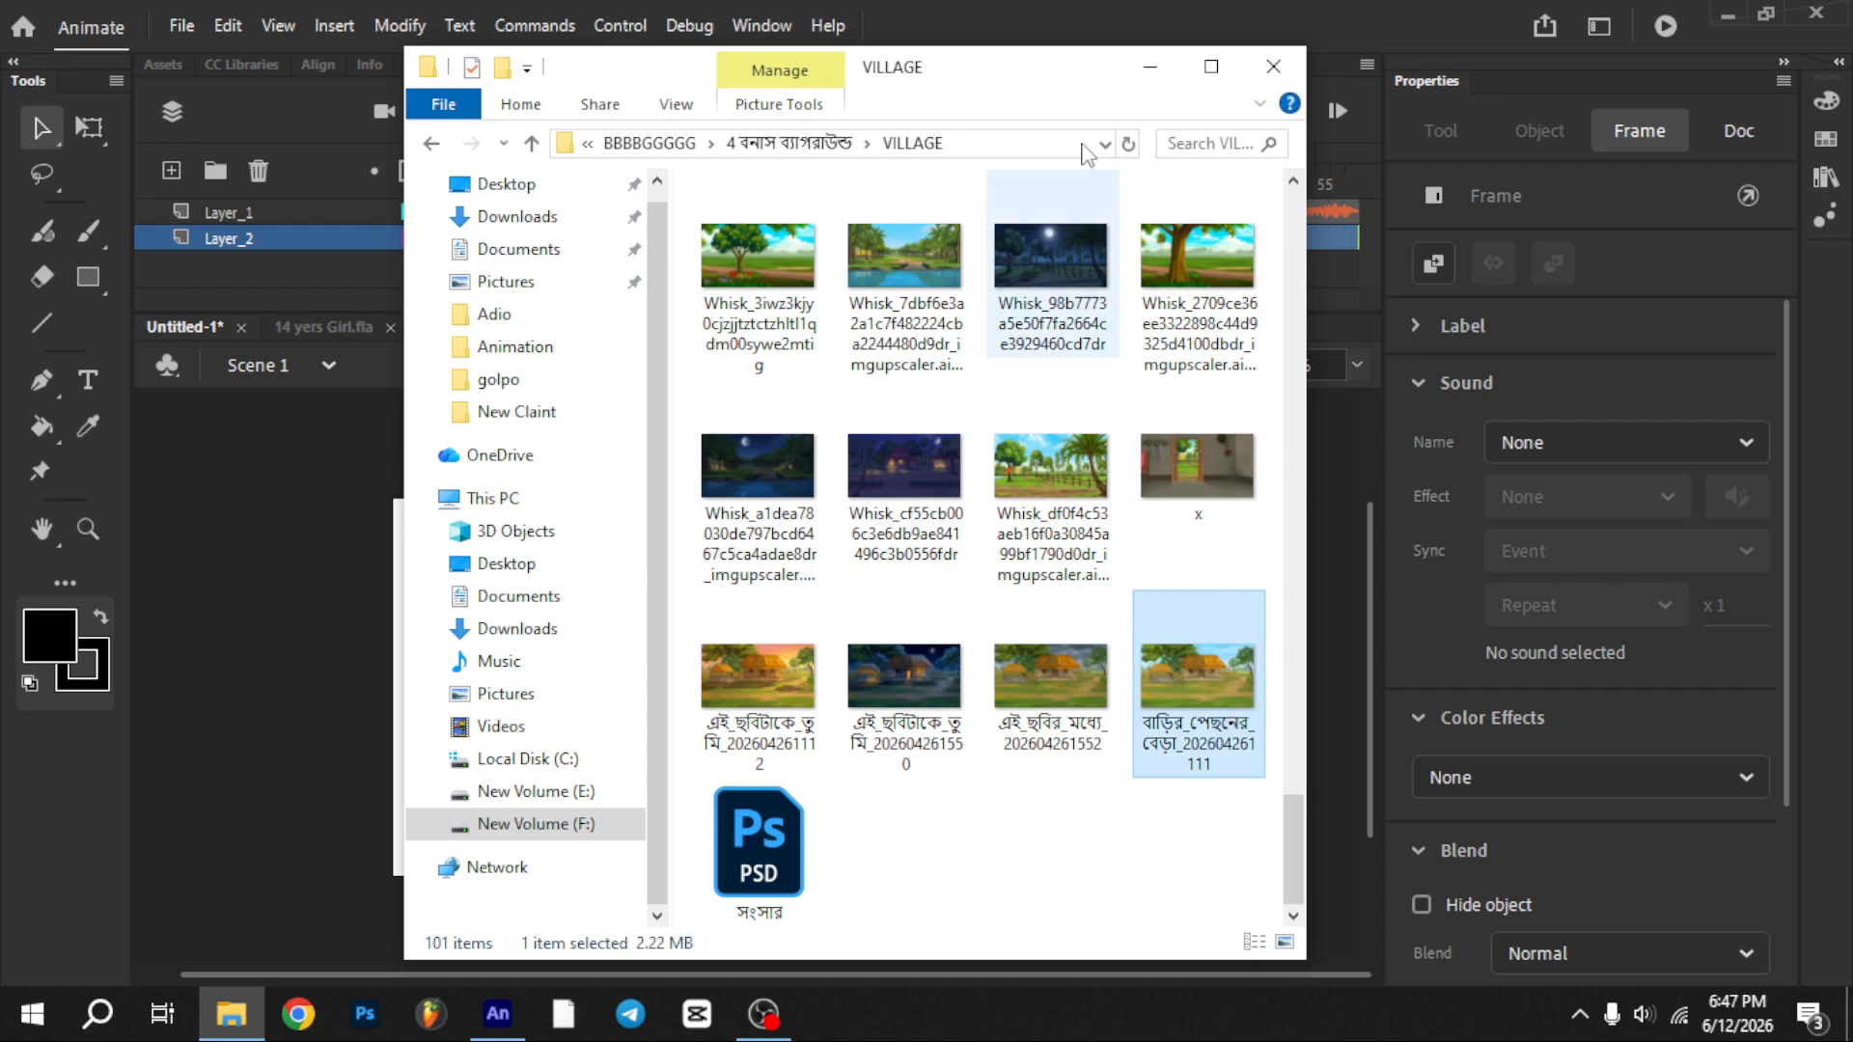
pyautogui.moveTo(1074, 77); pyautogui.dragTo(1682, 150)
pyautogui.moveTo(1798, 726); pyautogui.dragTo(629, 693)
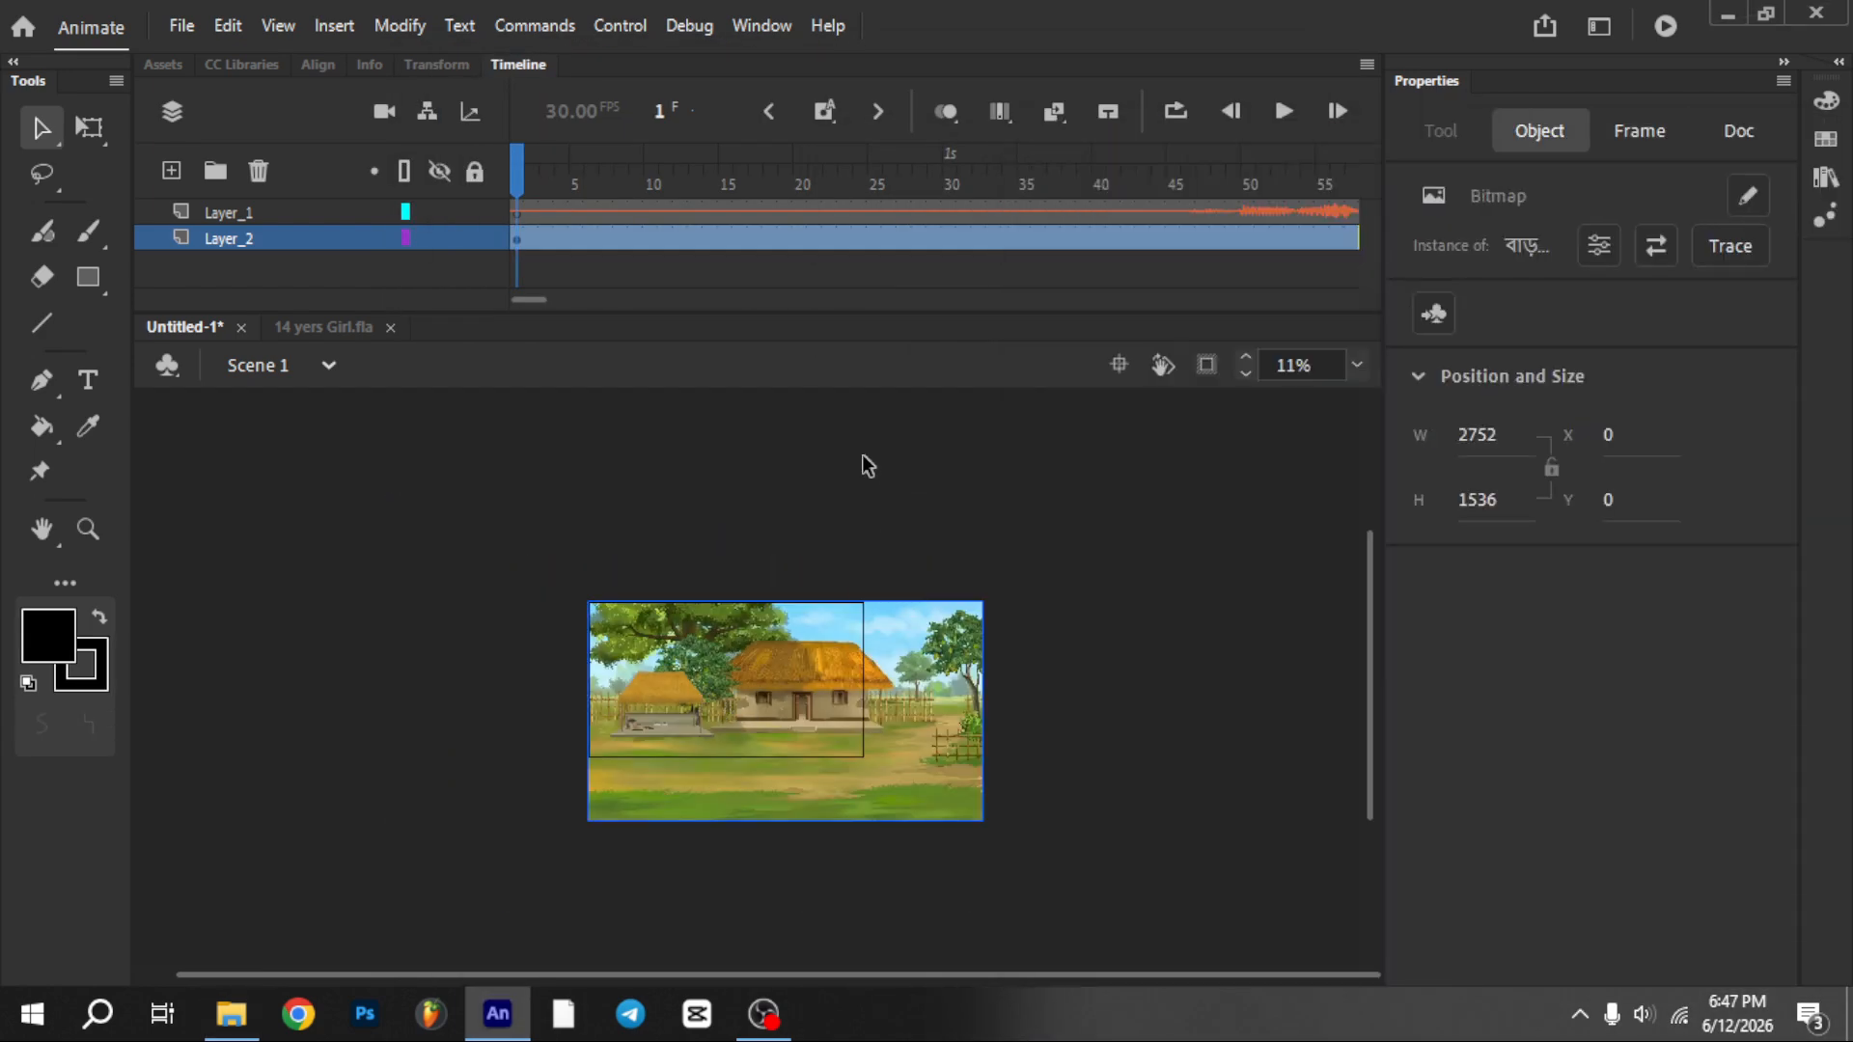
pyautogui.click(867, 465)
pyautogui.scroll(1, 864, 719)
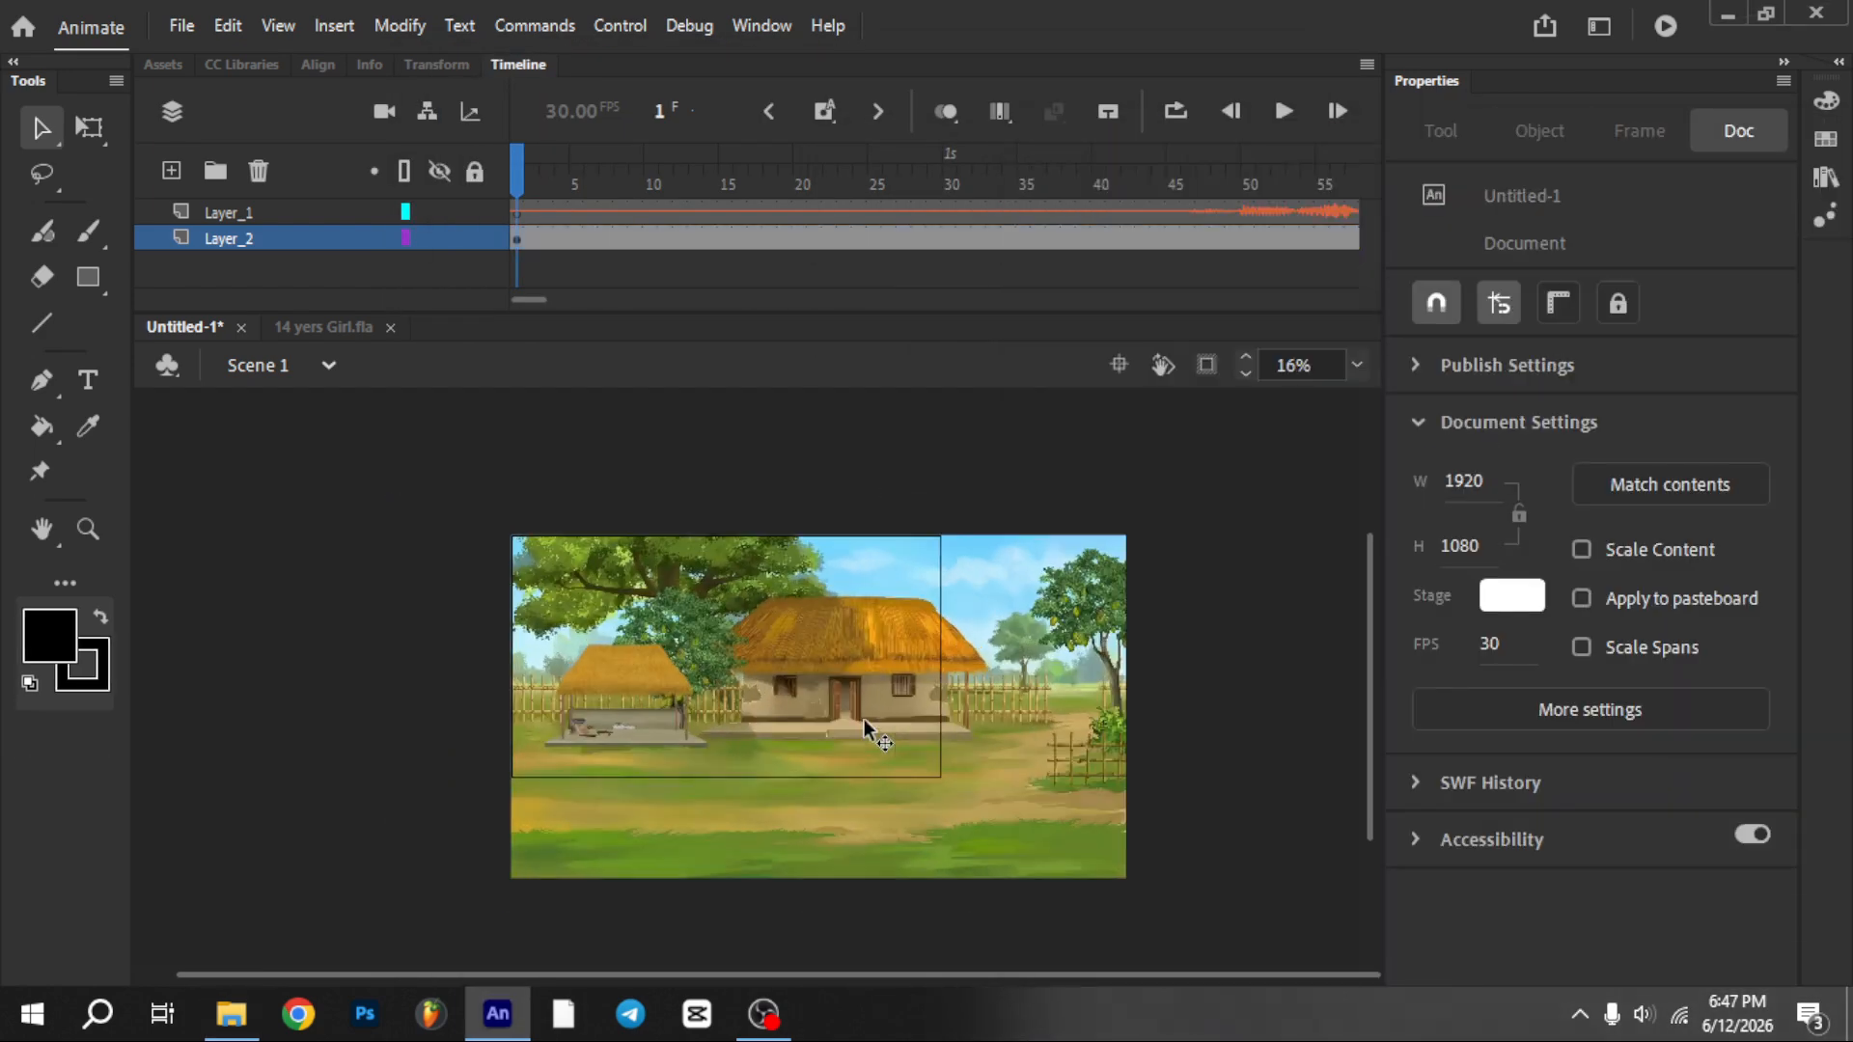
# Move the background image's transformation point to its upper-left corner and align that corner with the stage at X 0, Y 0
pyautogui.click(818, 703)
pyautogui.click(89, 142)
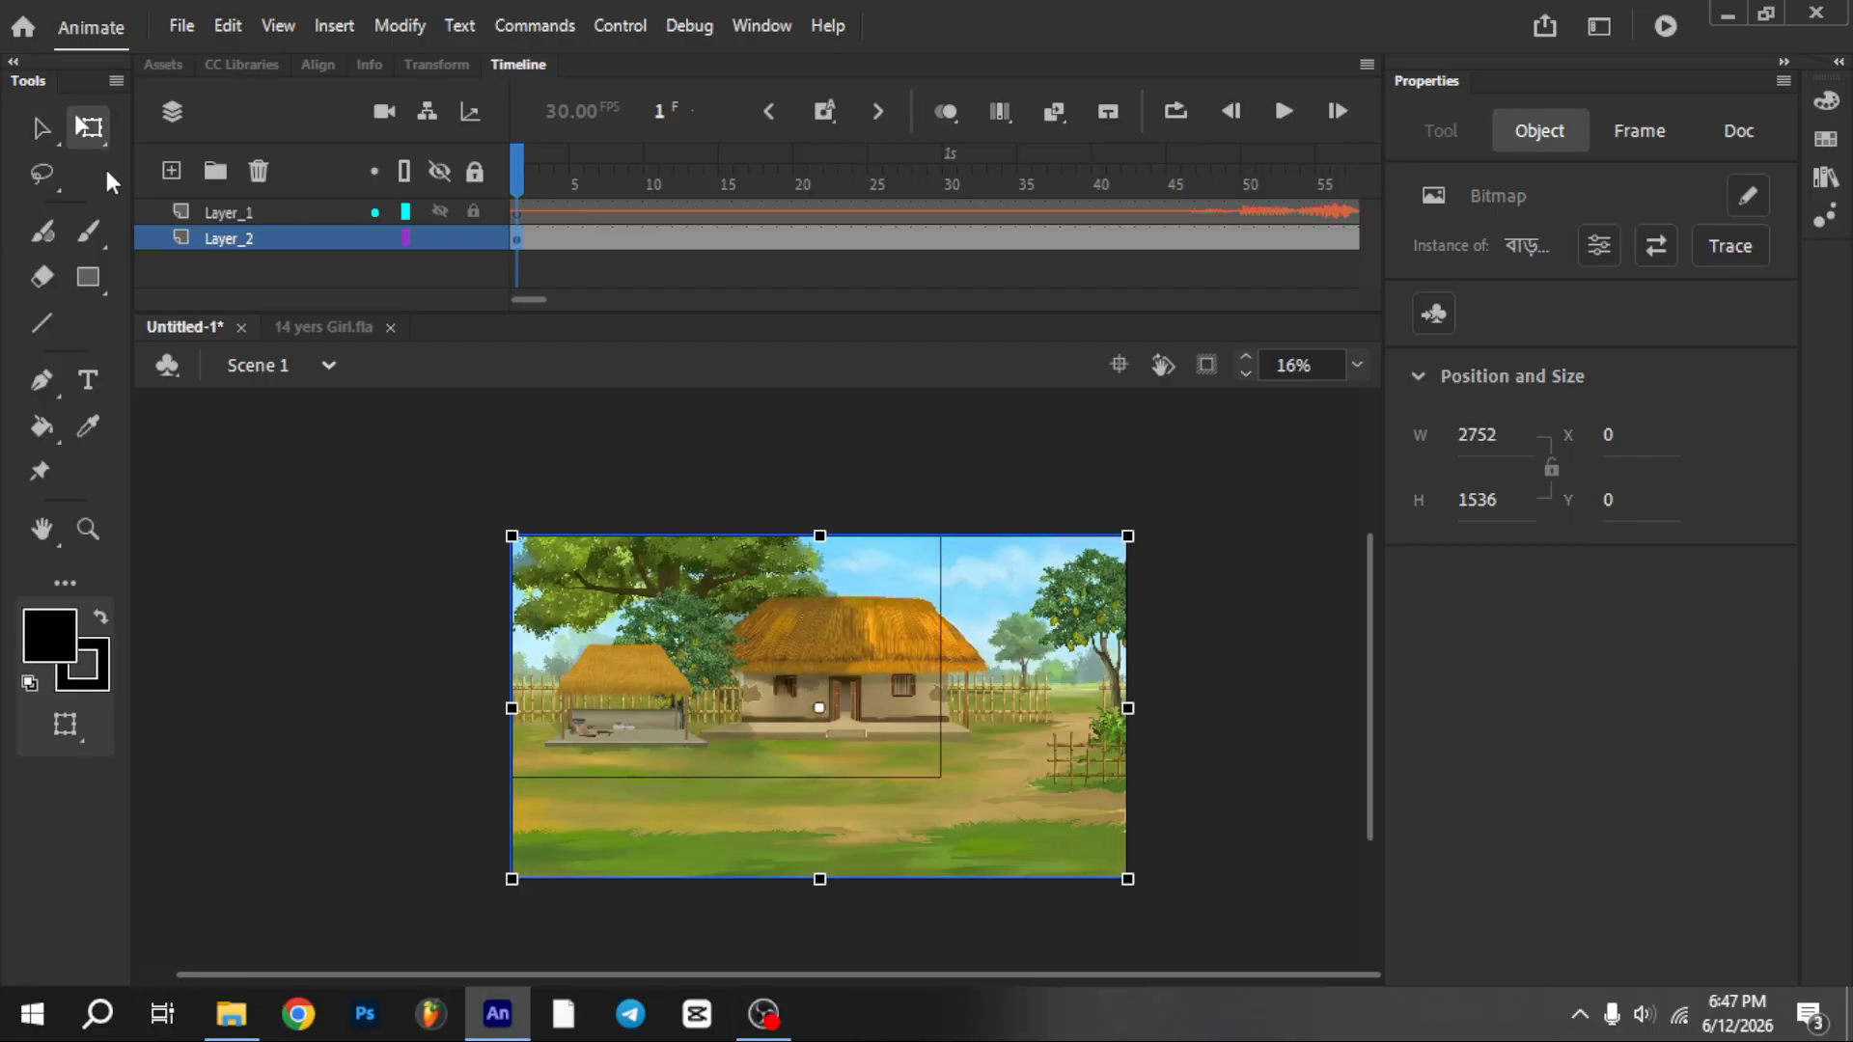
pyautogui.moveTo(819, 708); pyautogui.dragTo(526, 552)
pyautogui.moveTo(647, 591); pyautogui.dragTo(199, 816)
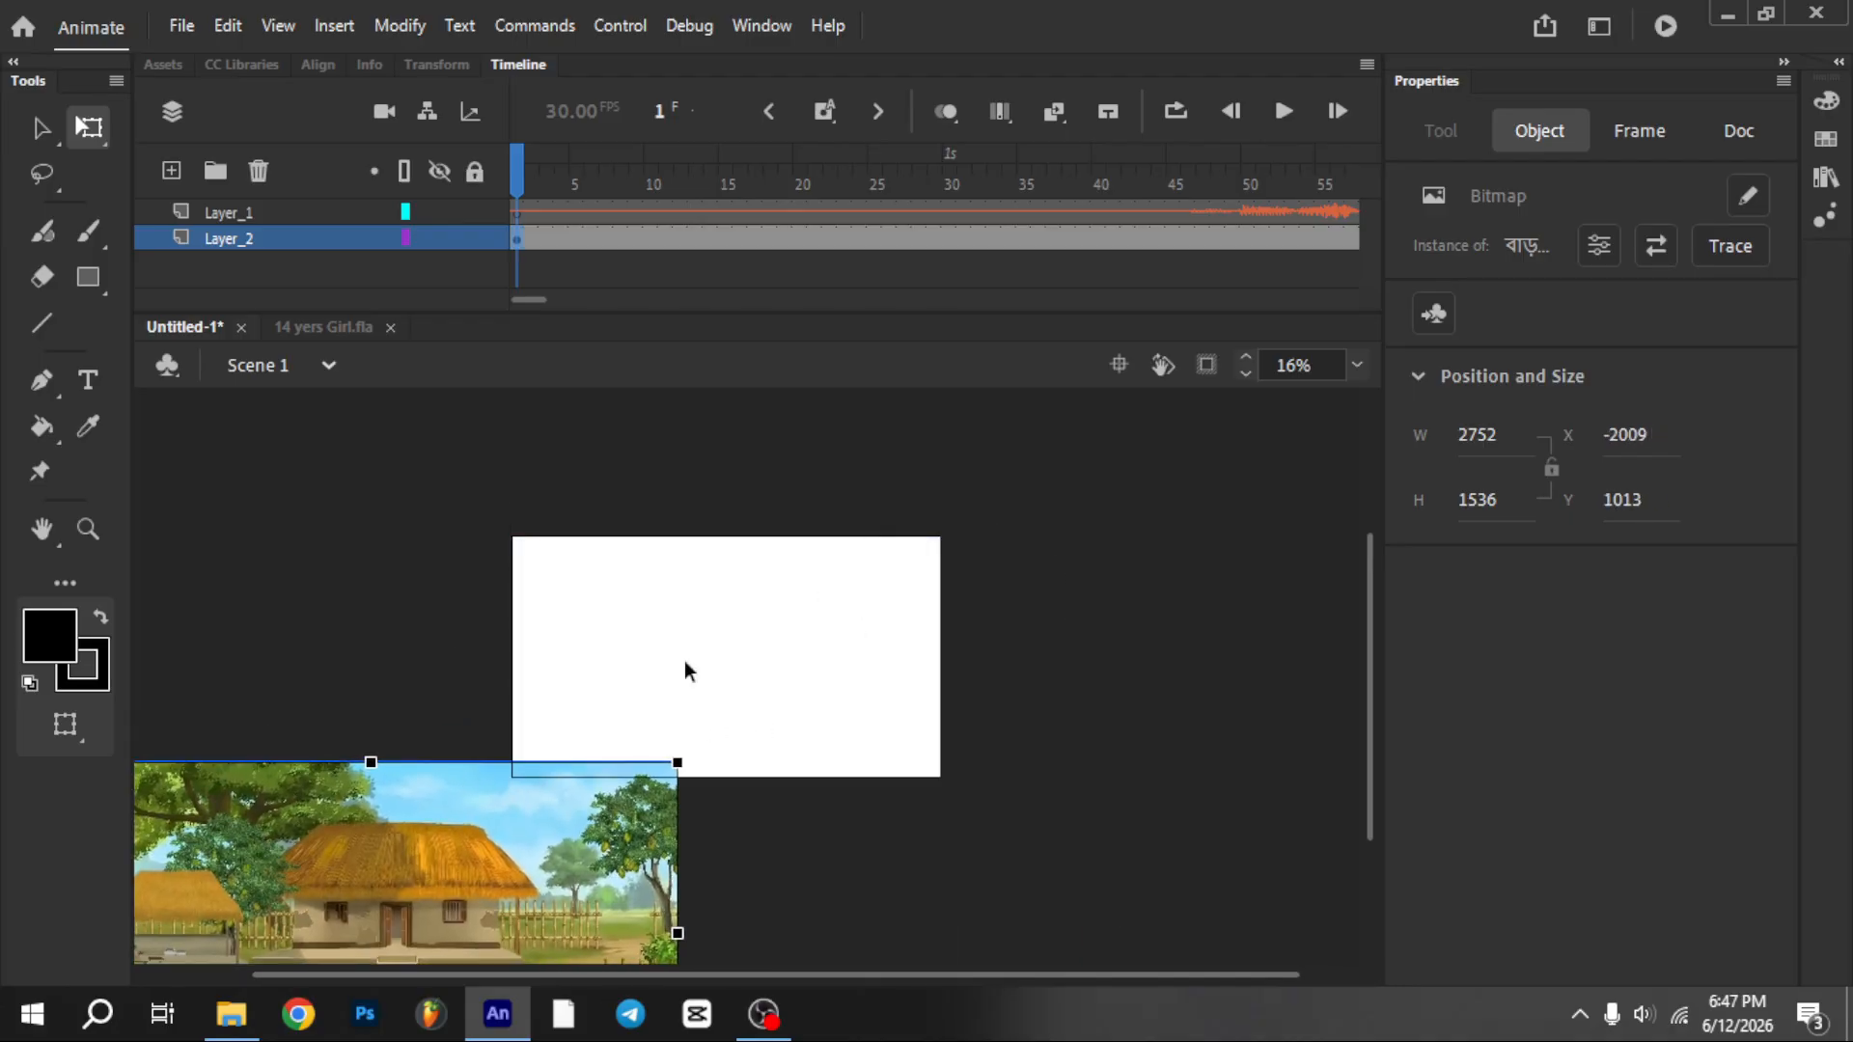
pyautogui.scroll(4, 687, 660)
pyautogui.scroll(-5, 695, 640)
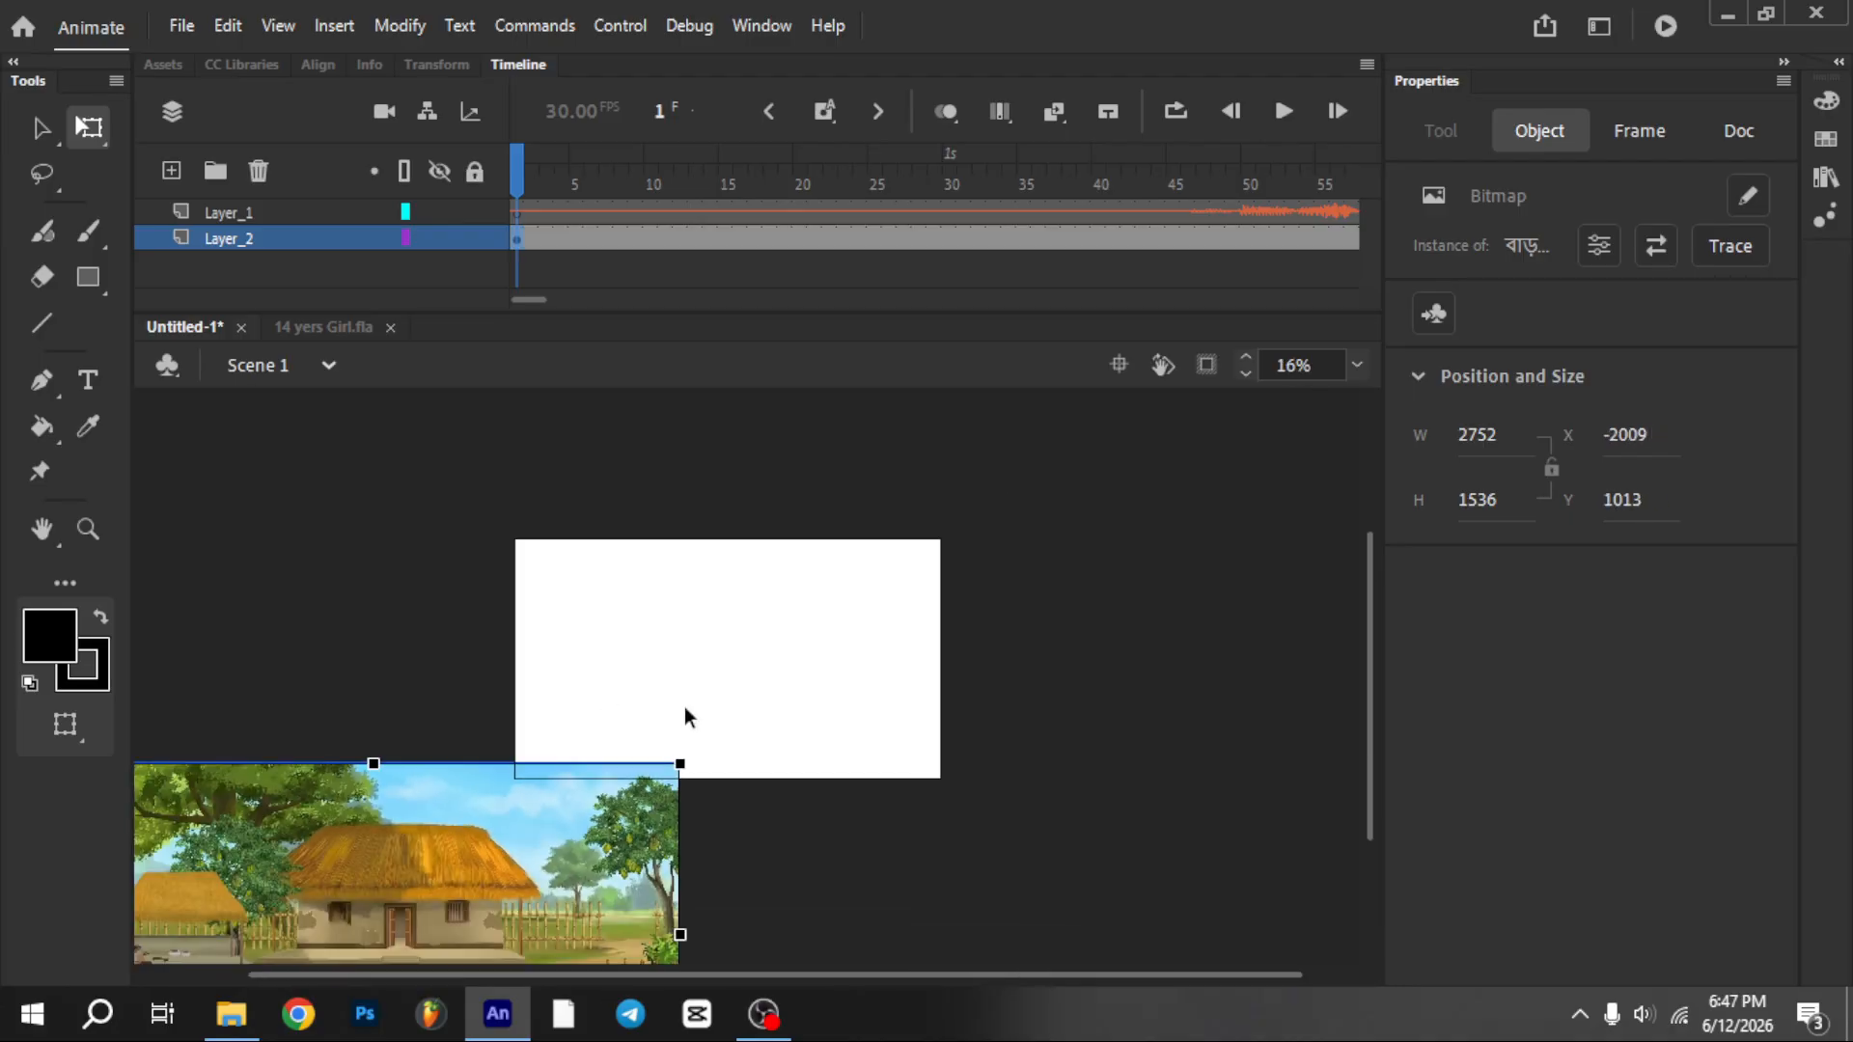
pyautogui.moveTo(420, 809); pyautogui.dragTo(716, 644)
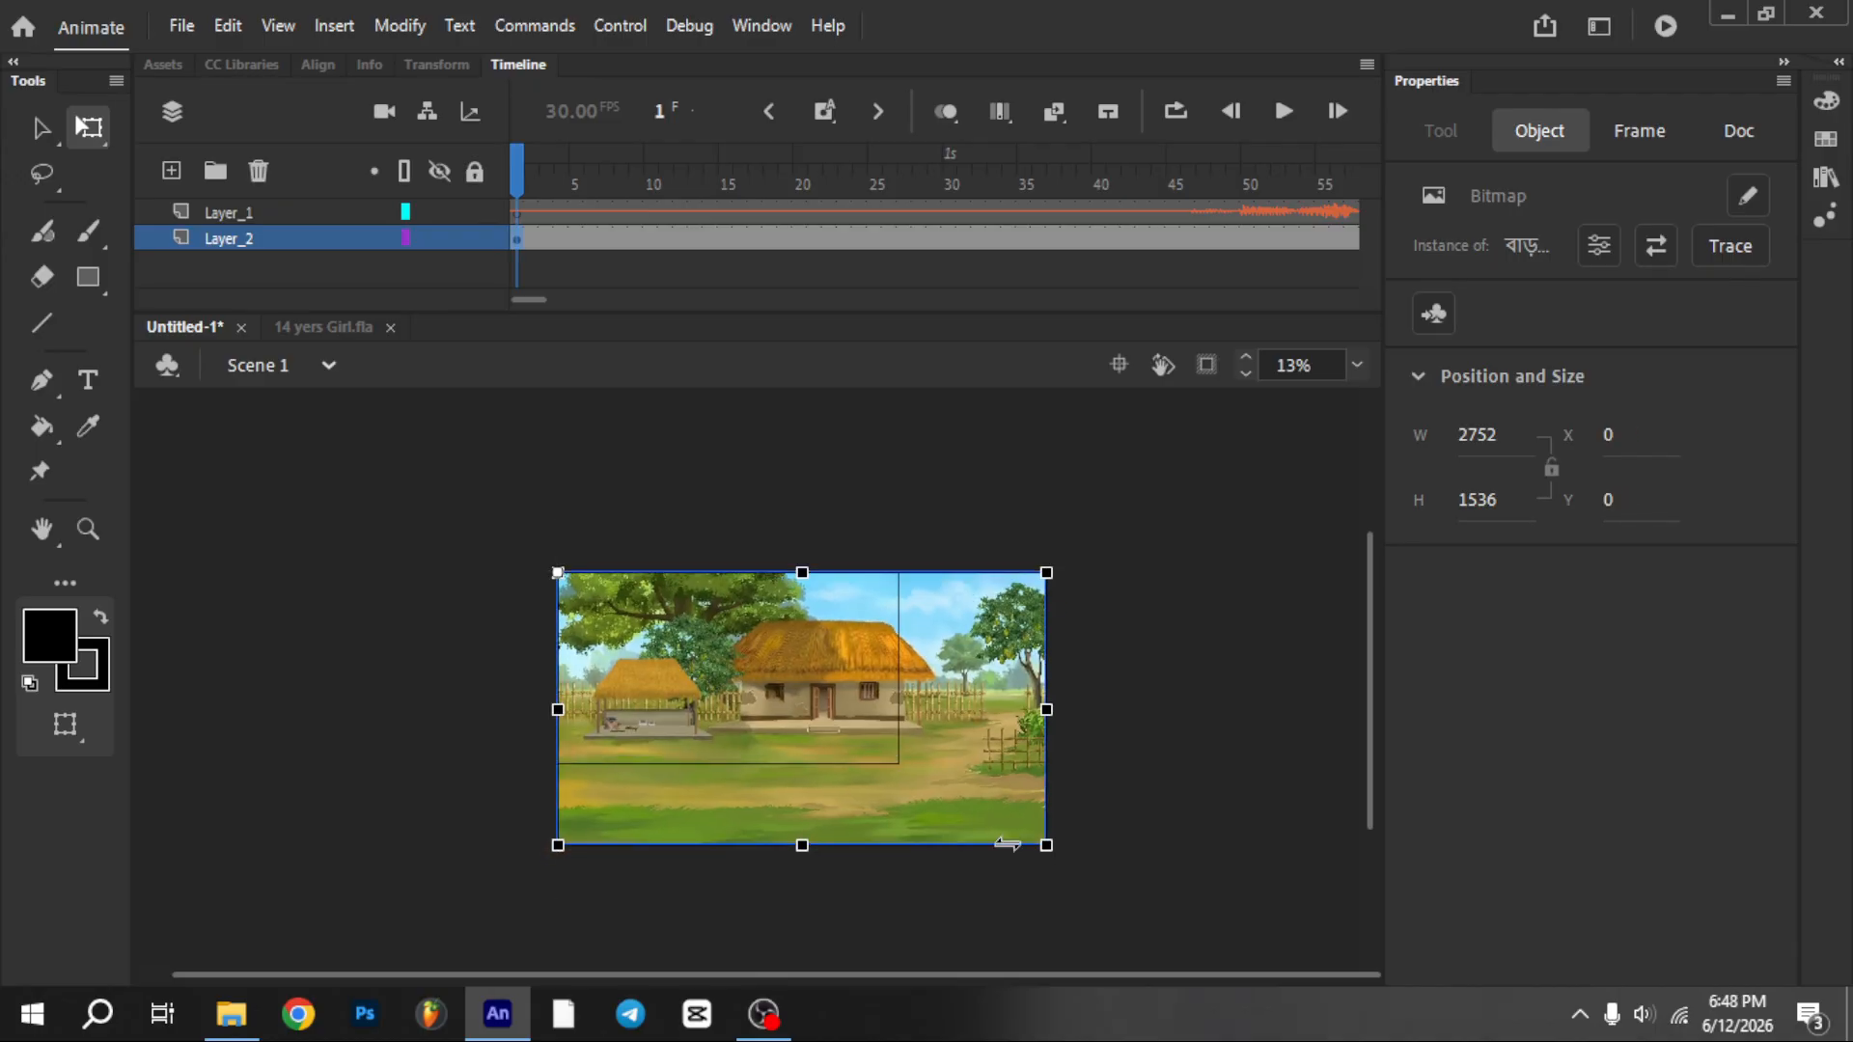
# Scale the background image proportionally to about 1920 × 1080 so it fits the stage, and lock Layer_2
pyautogui.moveTo(1046, 846); pyautogui.dragTo(901, 765)
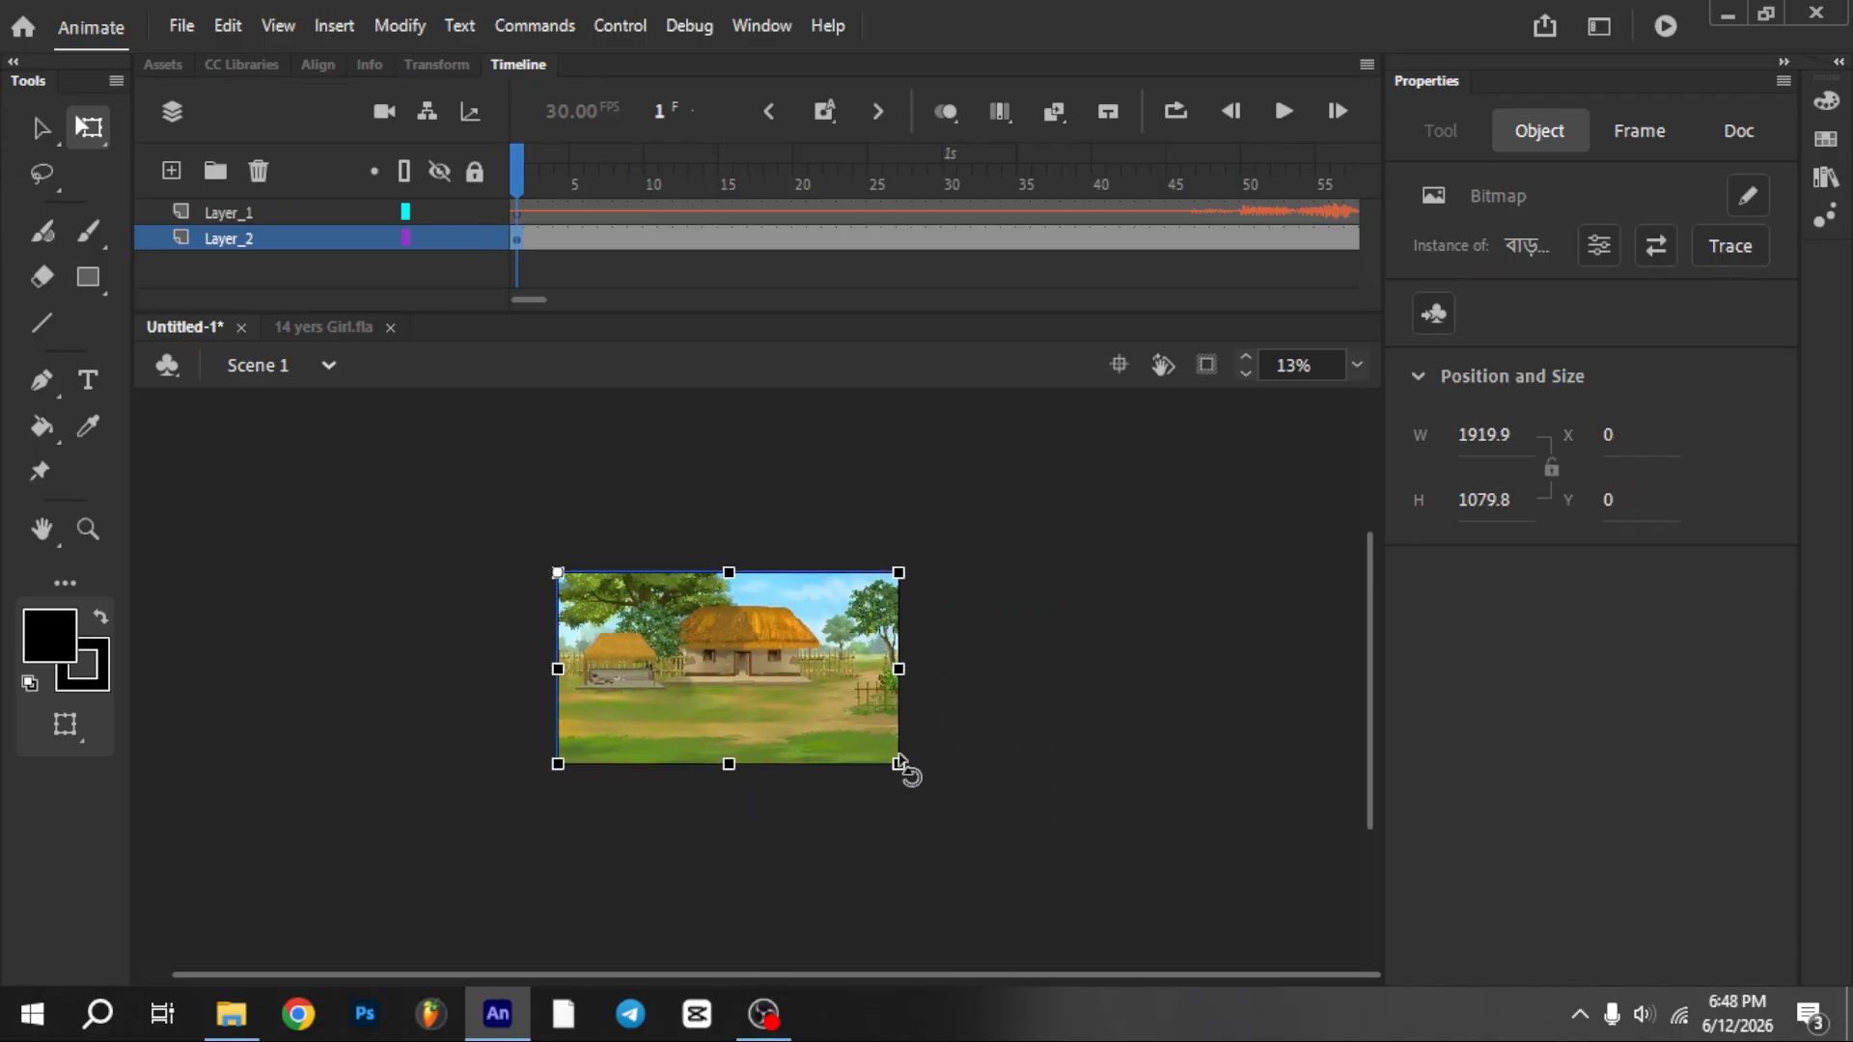
pyautogui.scroll(3, 827, 659)
pyautogui.scroll(-3, 828, 659)
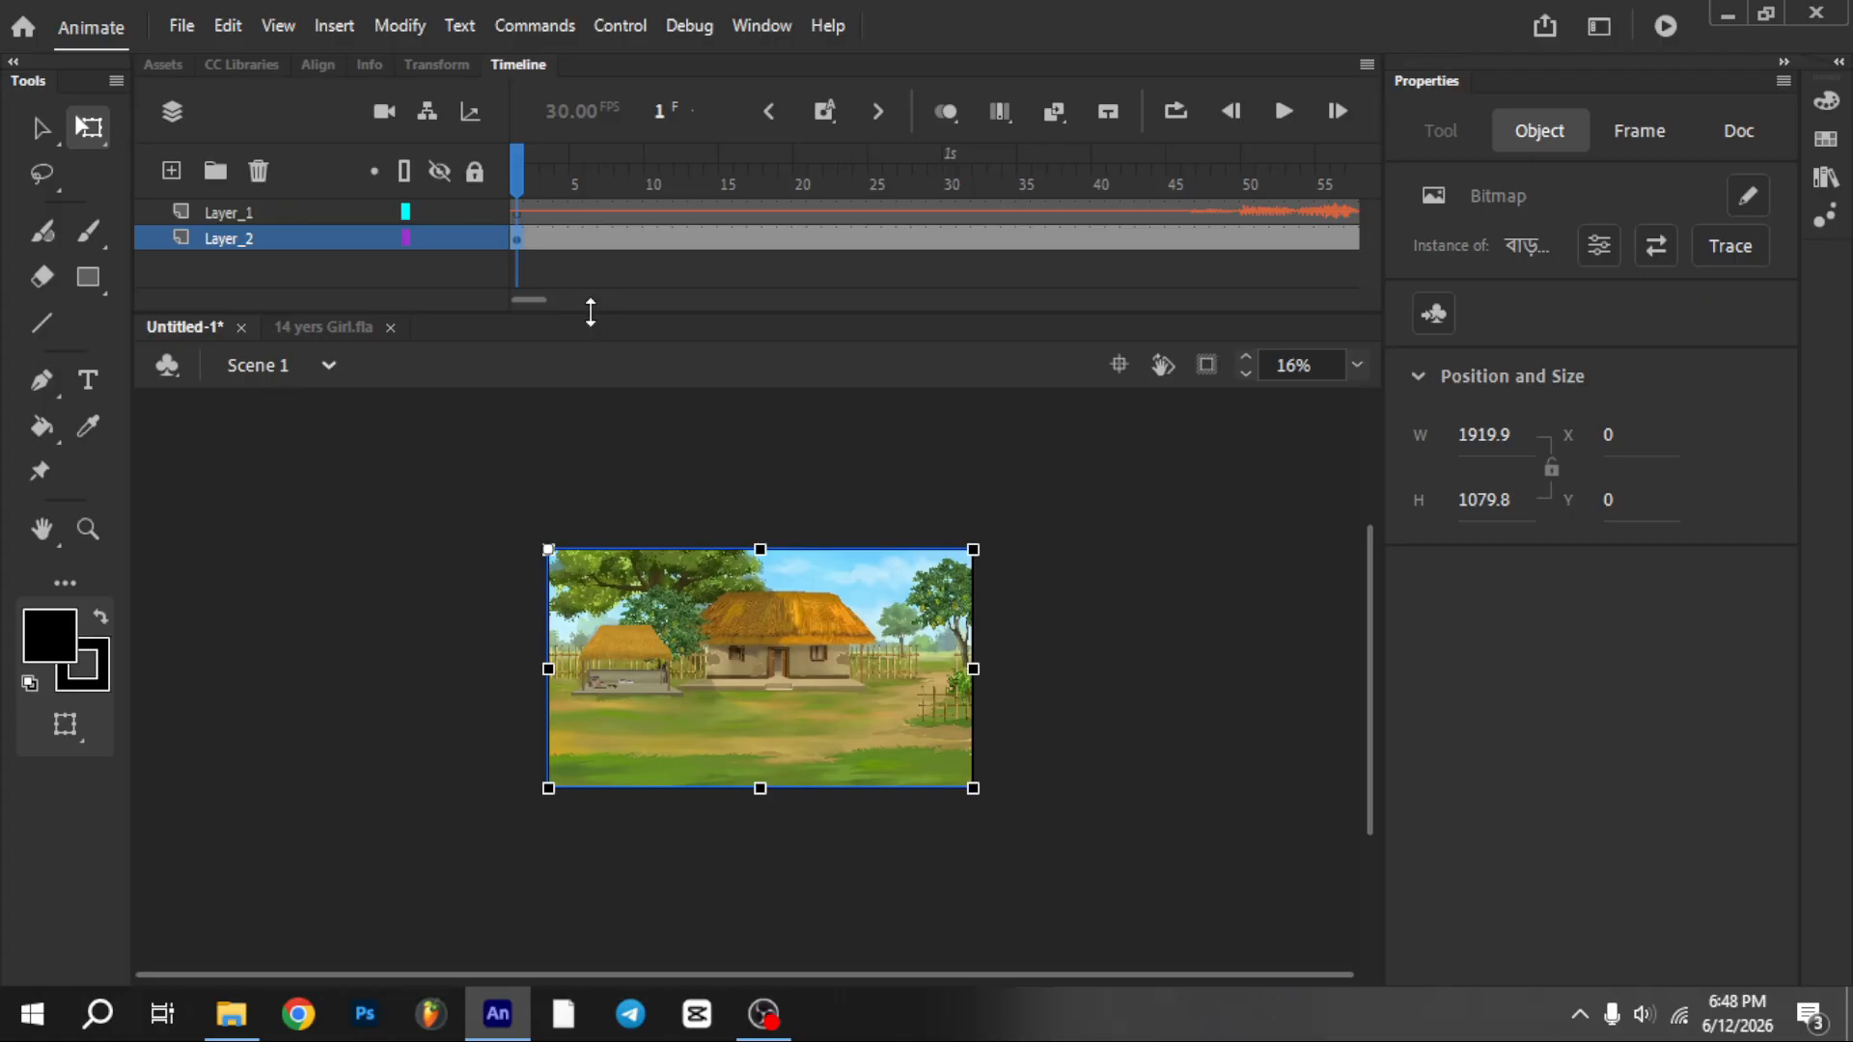
pyautogui.moveTo(591, 312)
pyautogui.mouseDown()
pyautogui.moveTo(589, 340)
pyautogui.moveTo(588, 309)
pyautogui.mouseUp()
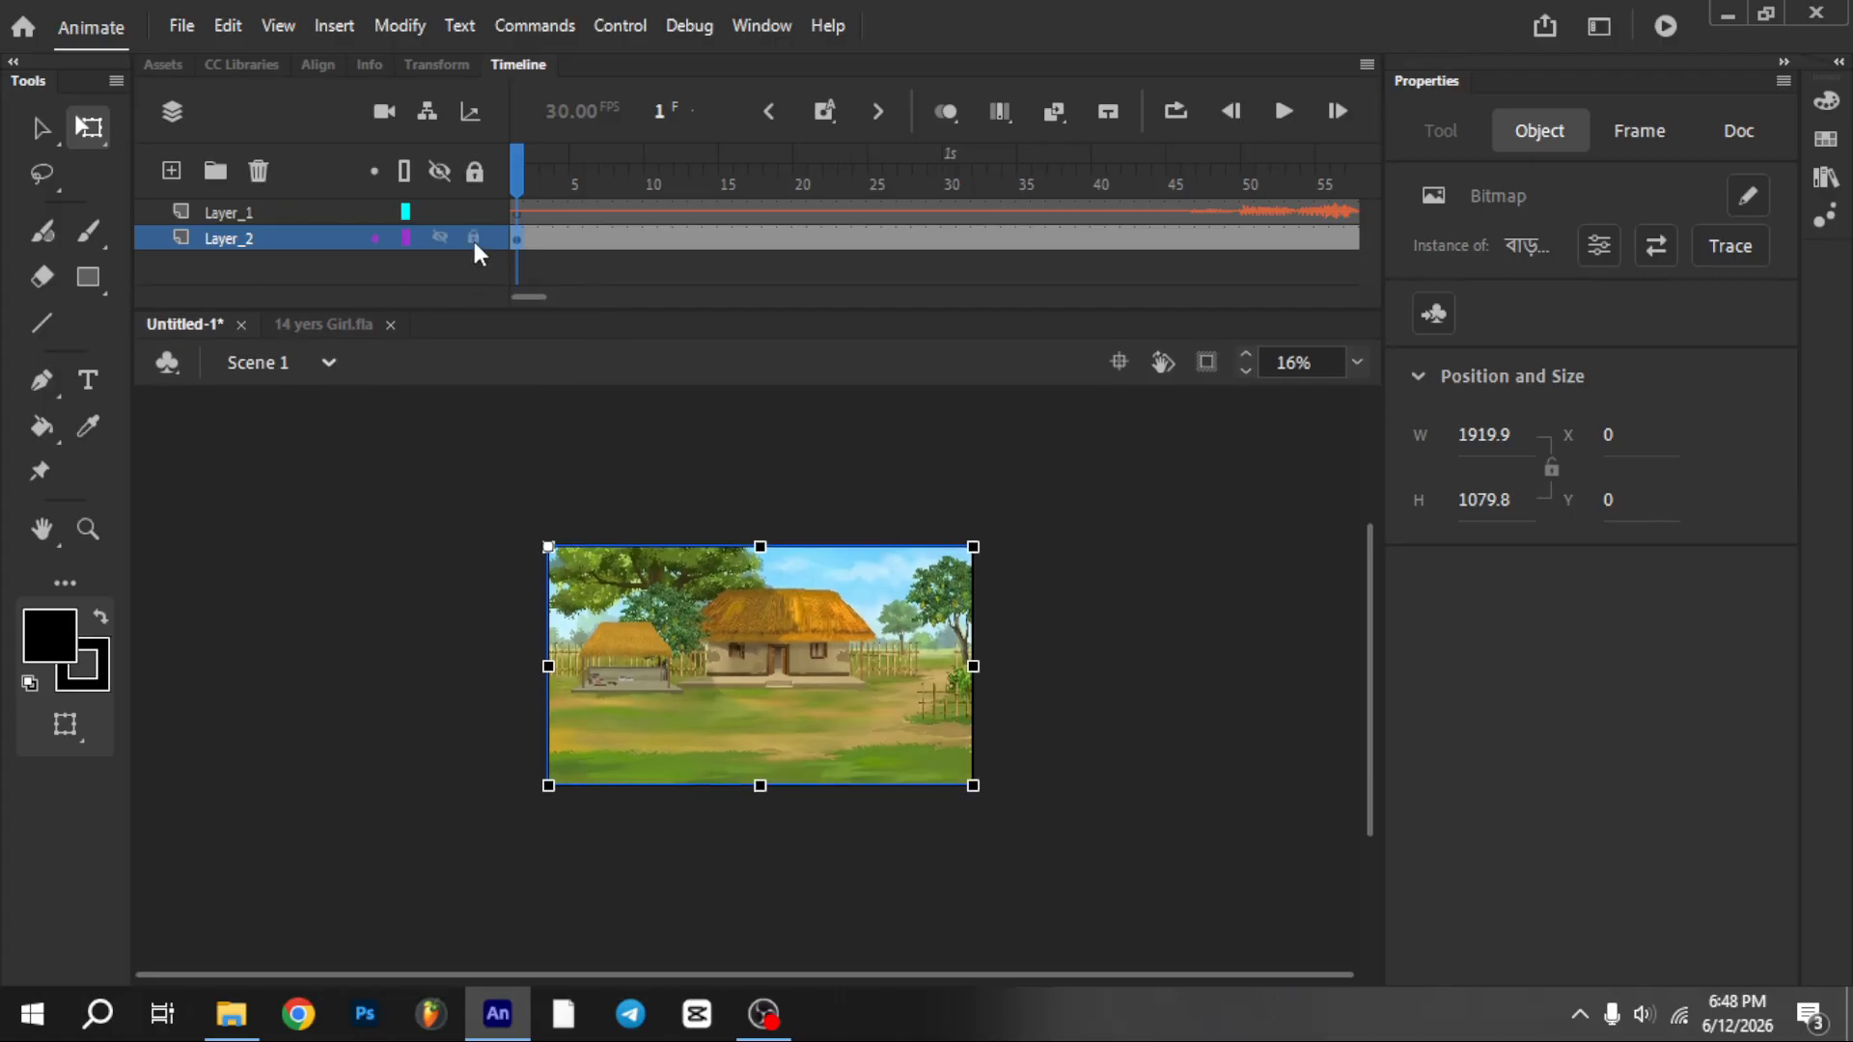
pyautogui.click(473, 238)
# Switch to OBS to check the microphone level in the audio mixer, and return to Animate
pyautogui.click(764, 1013)
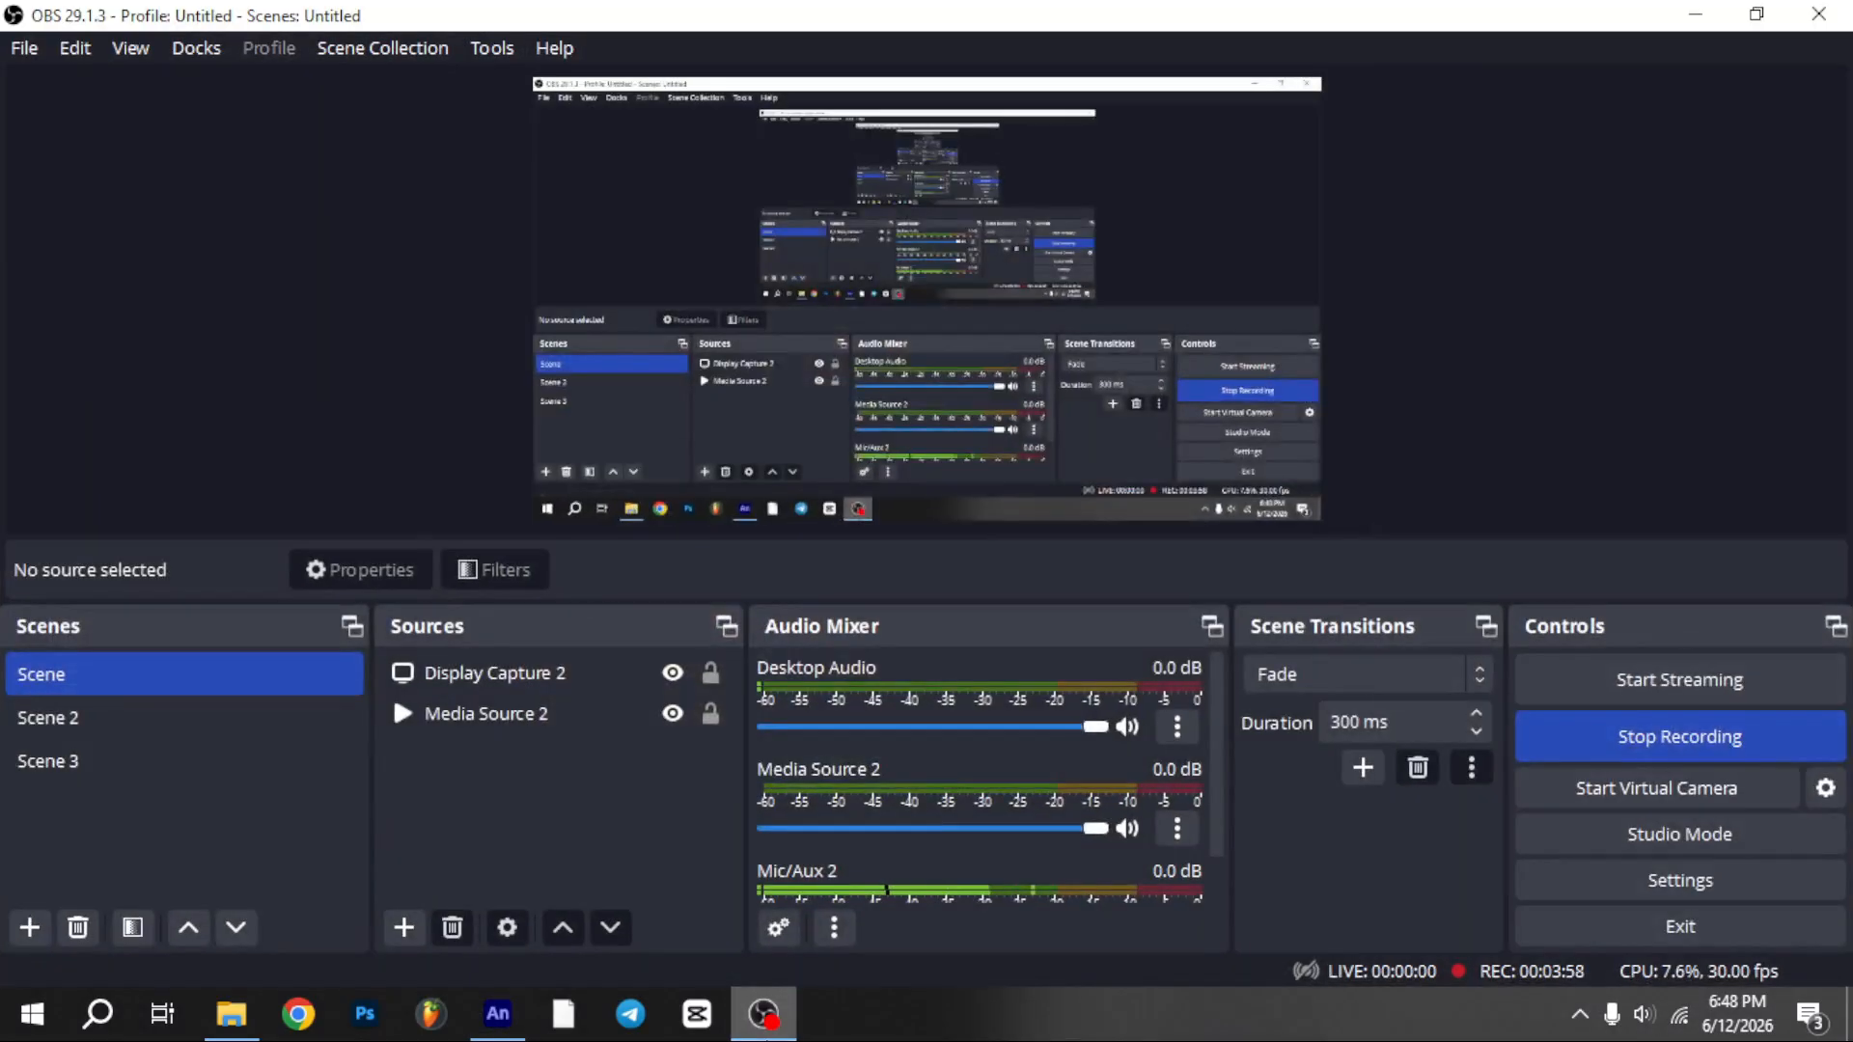
pyautogui.click(763, 1013)
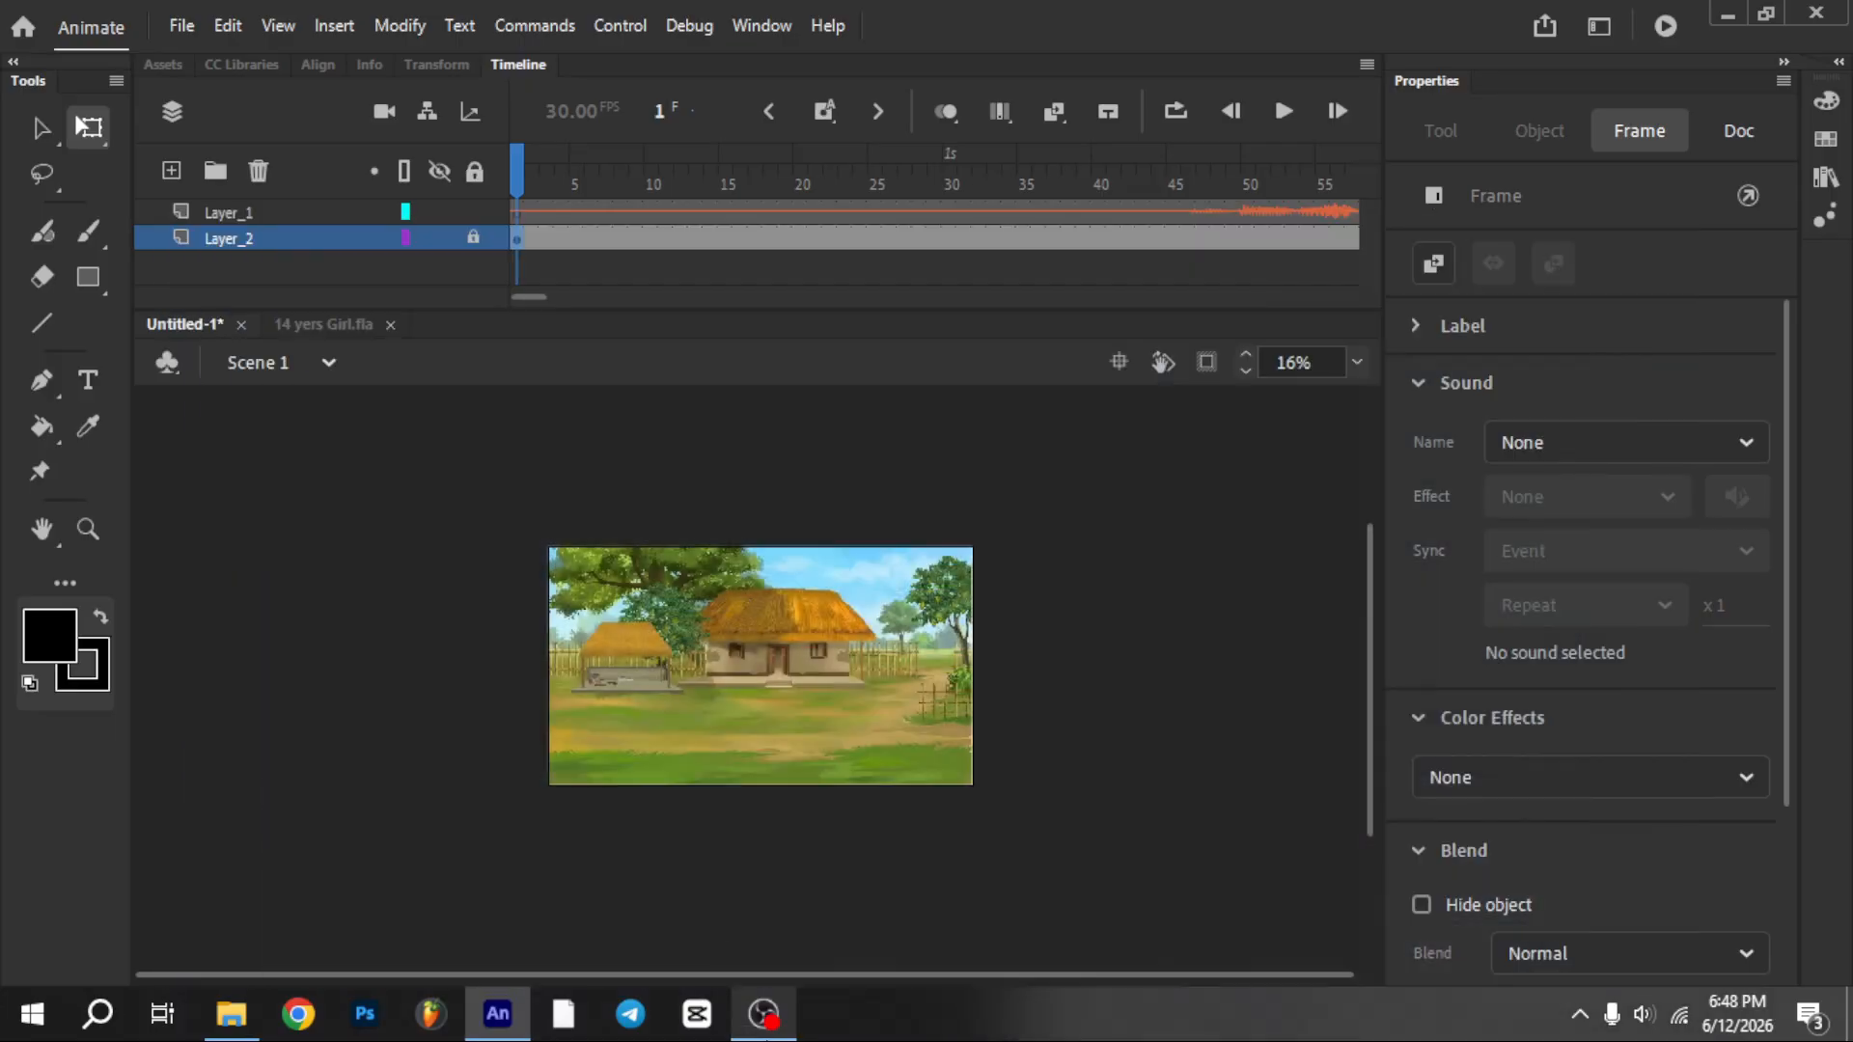
pyautogui.click(764, 1015)
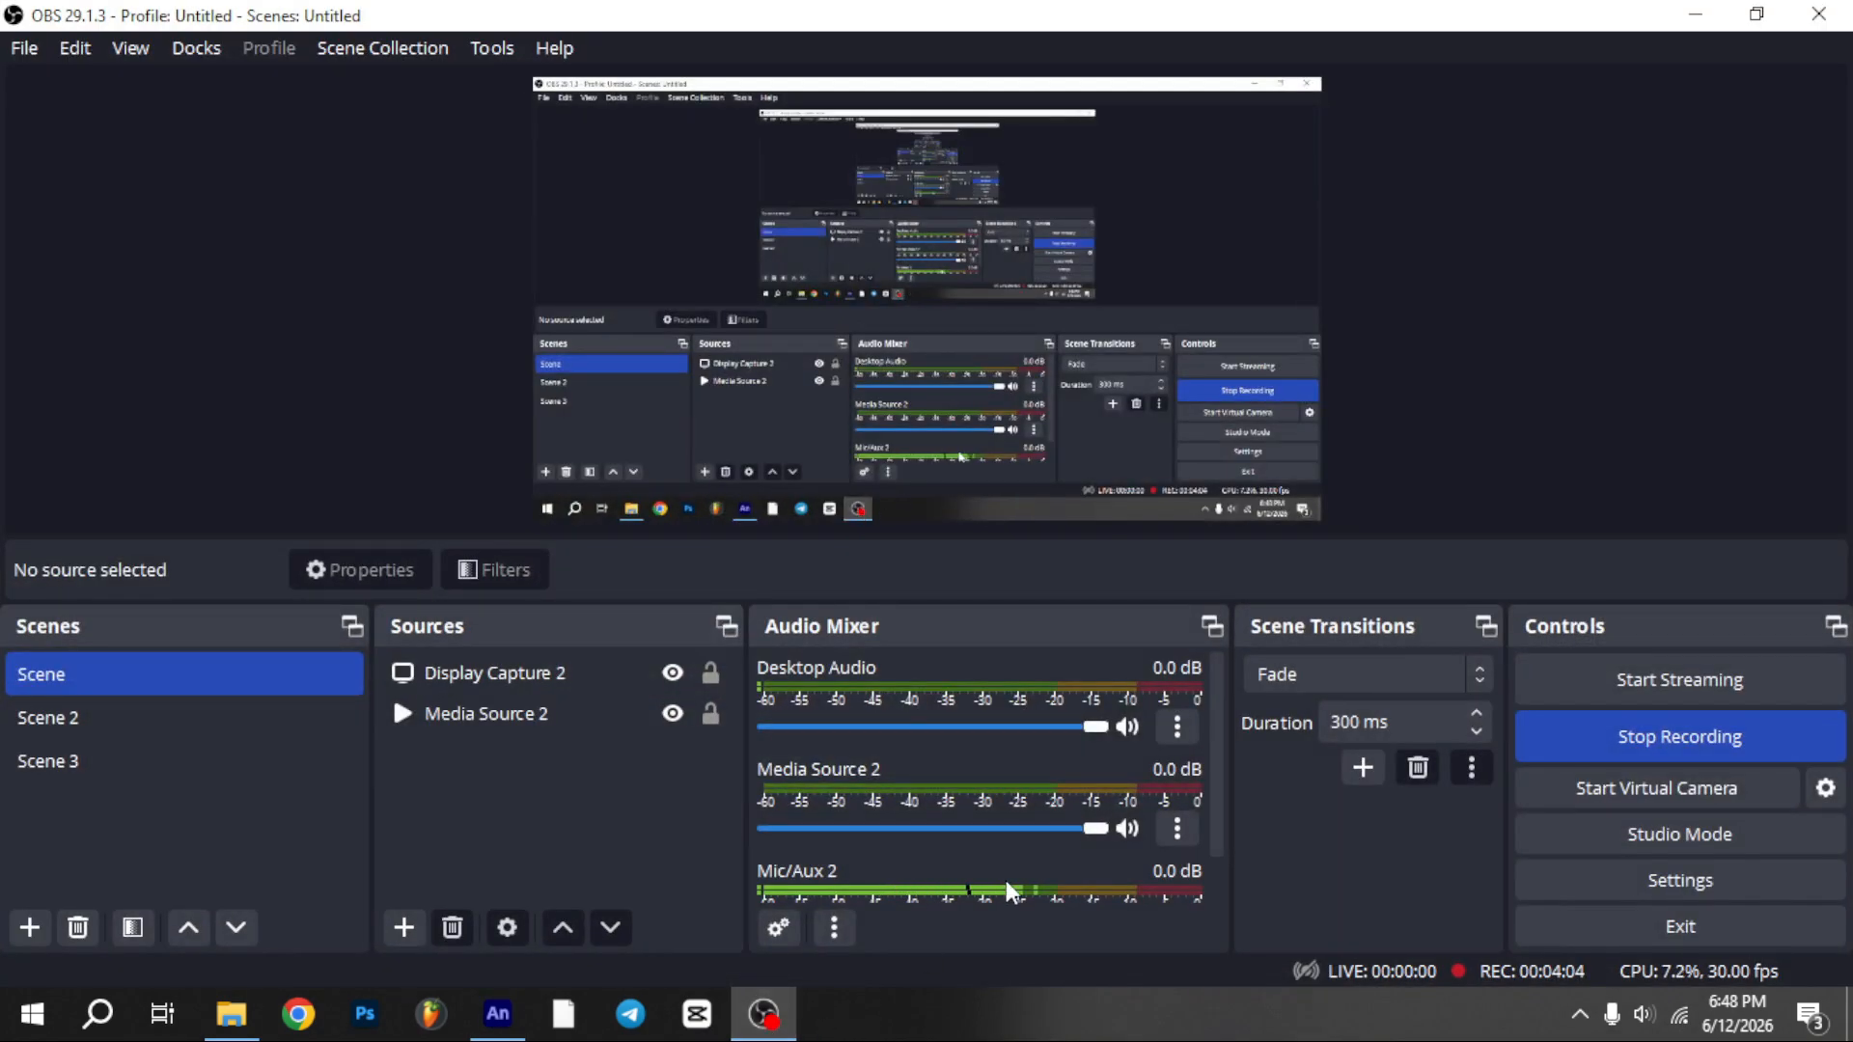
pyautogui.scroll(-1, 1006, 880)
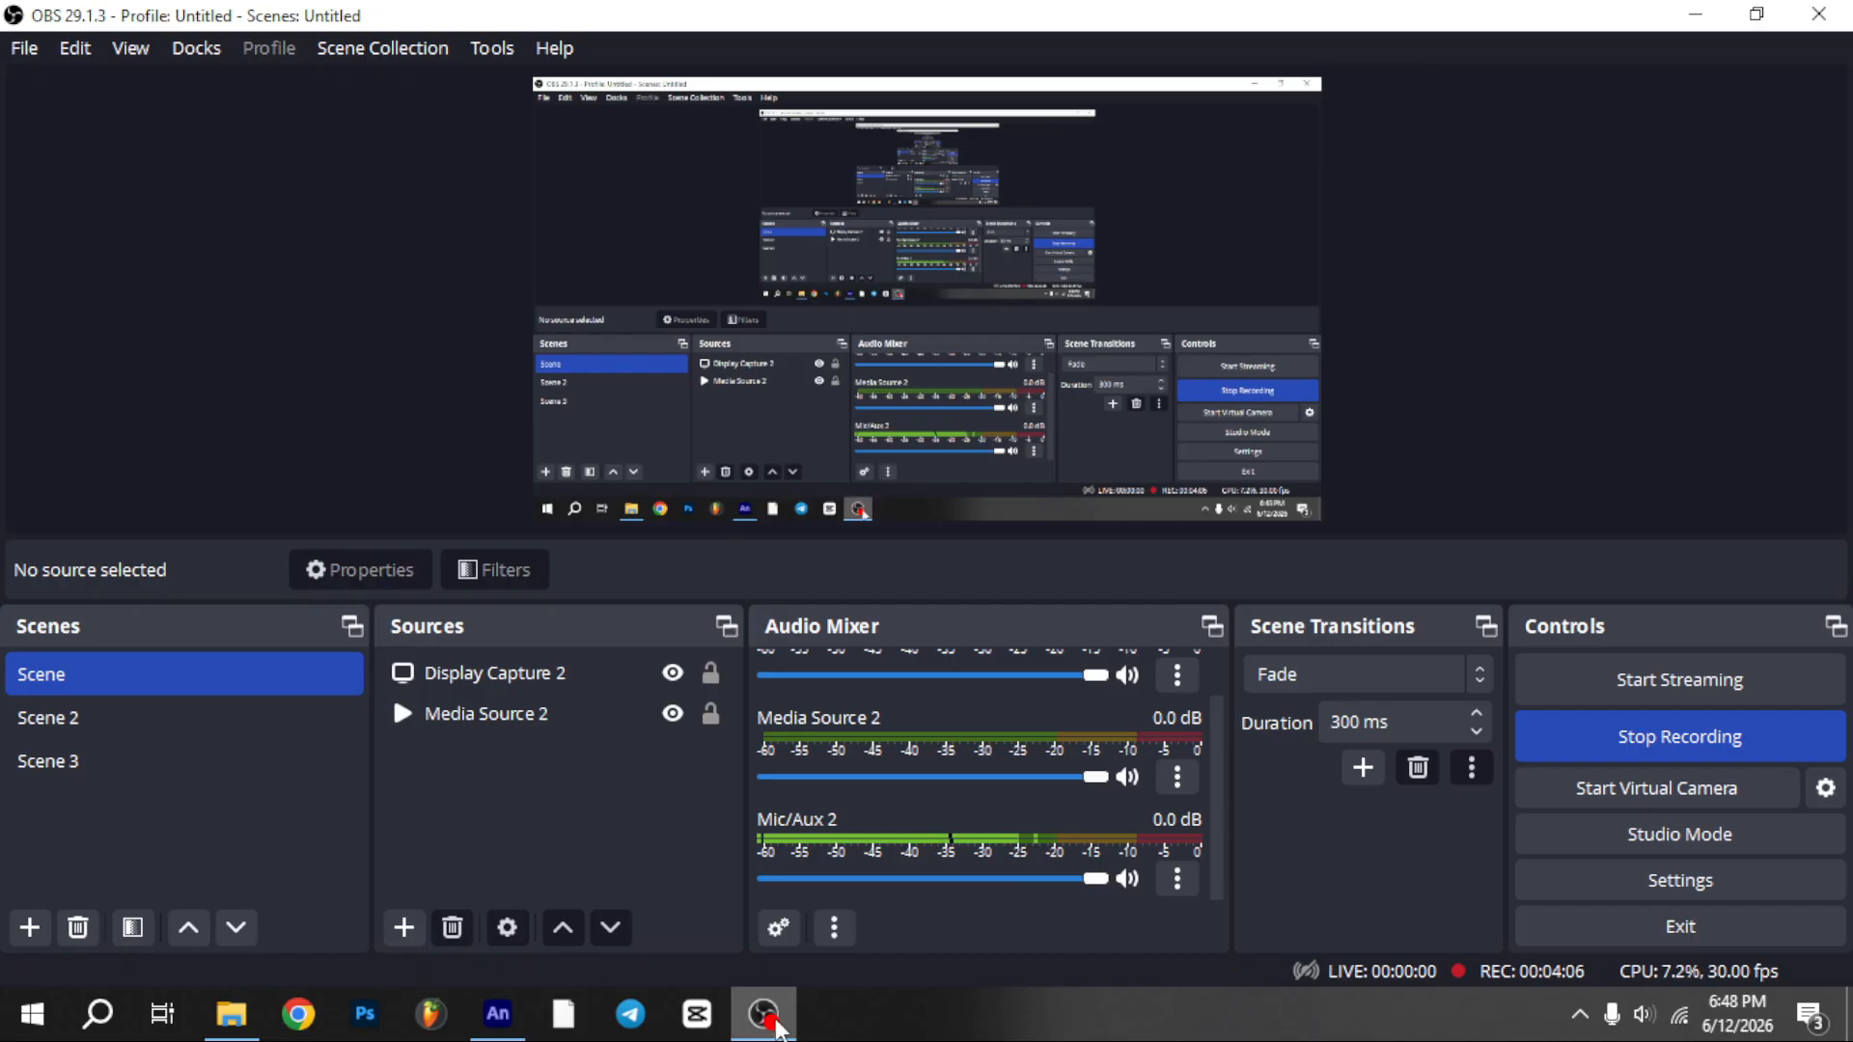
pyautogui.click(777, 1027)
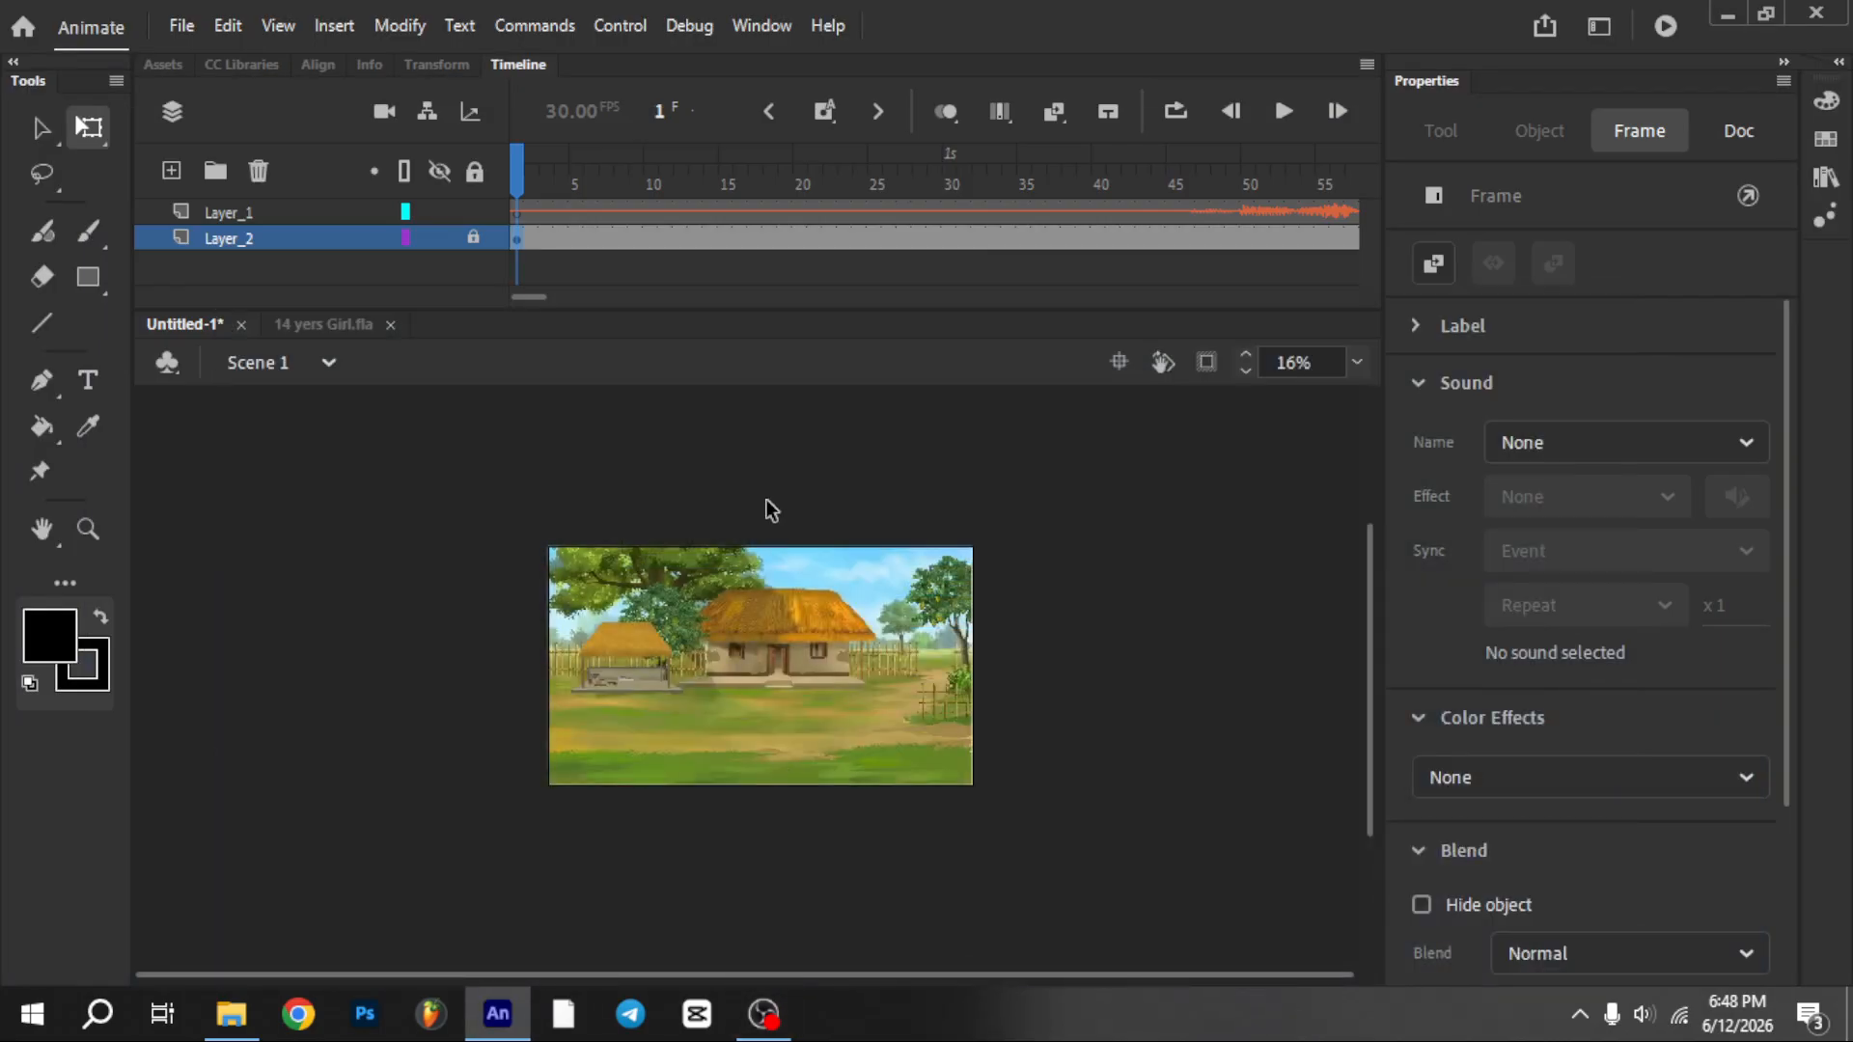
# Add two new layers between Layer_1 and the locked background layer, enlarge the timeline and select the upper new layer
pyautogui.click(171, 172)
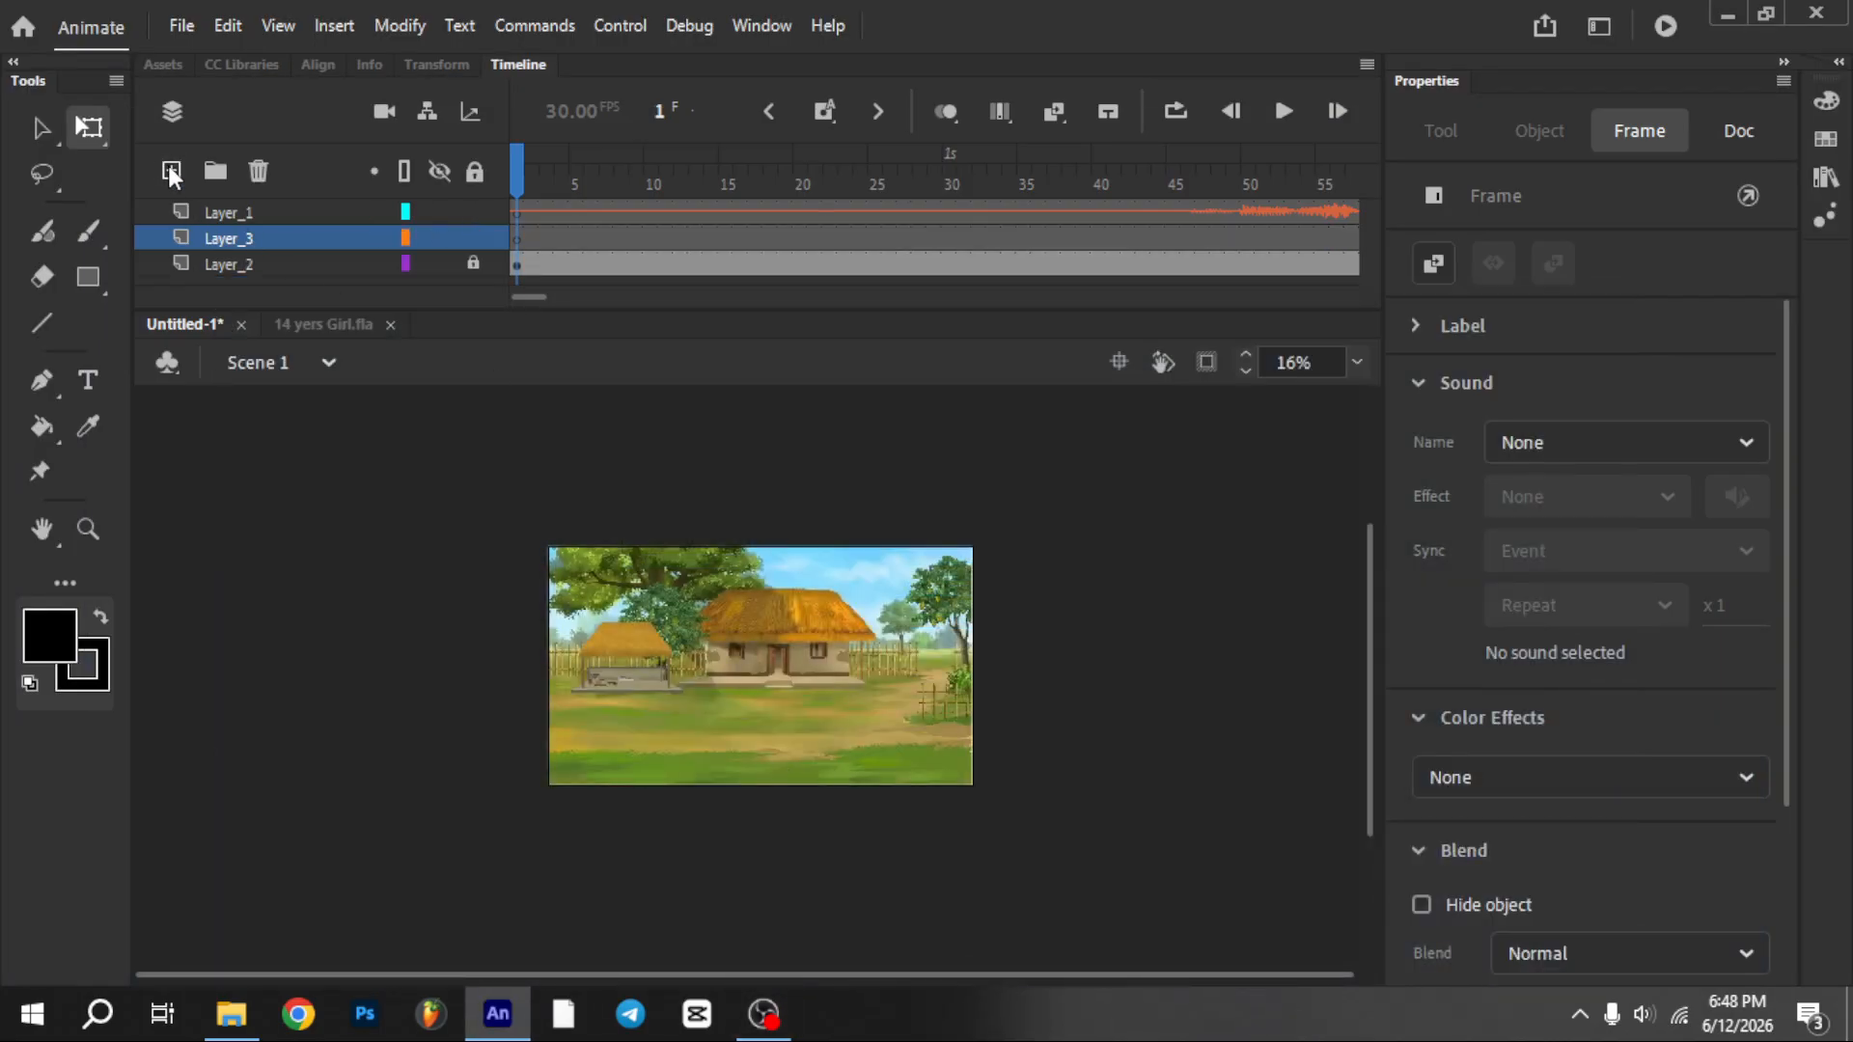
pyautogui.click(171, 171)
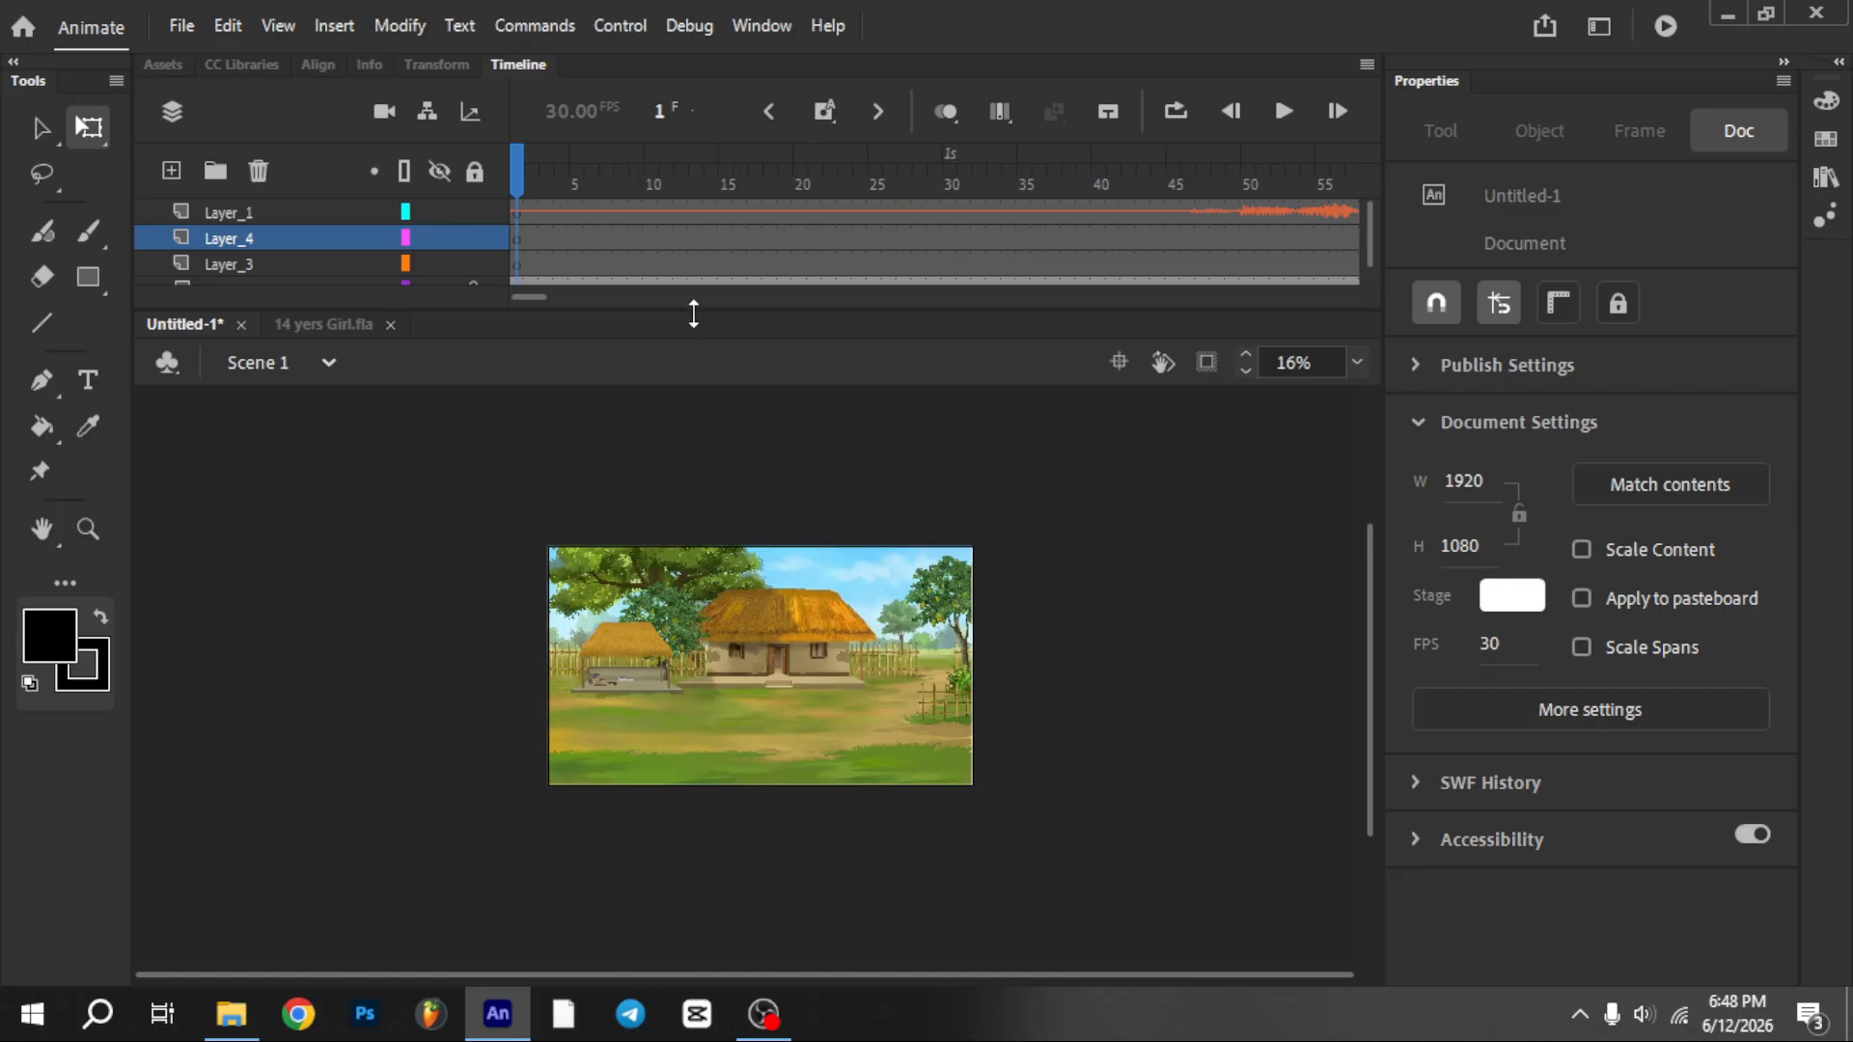
pyautogui.moveTo(693, 310); pyautogui.dragTo(667, 355)
pyautogui.click(214, 262)
pyautogui.click(230, 242)
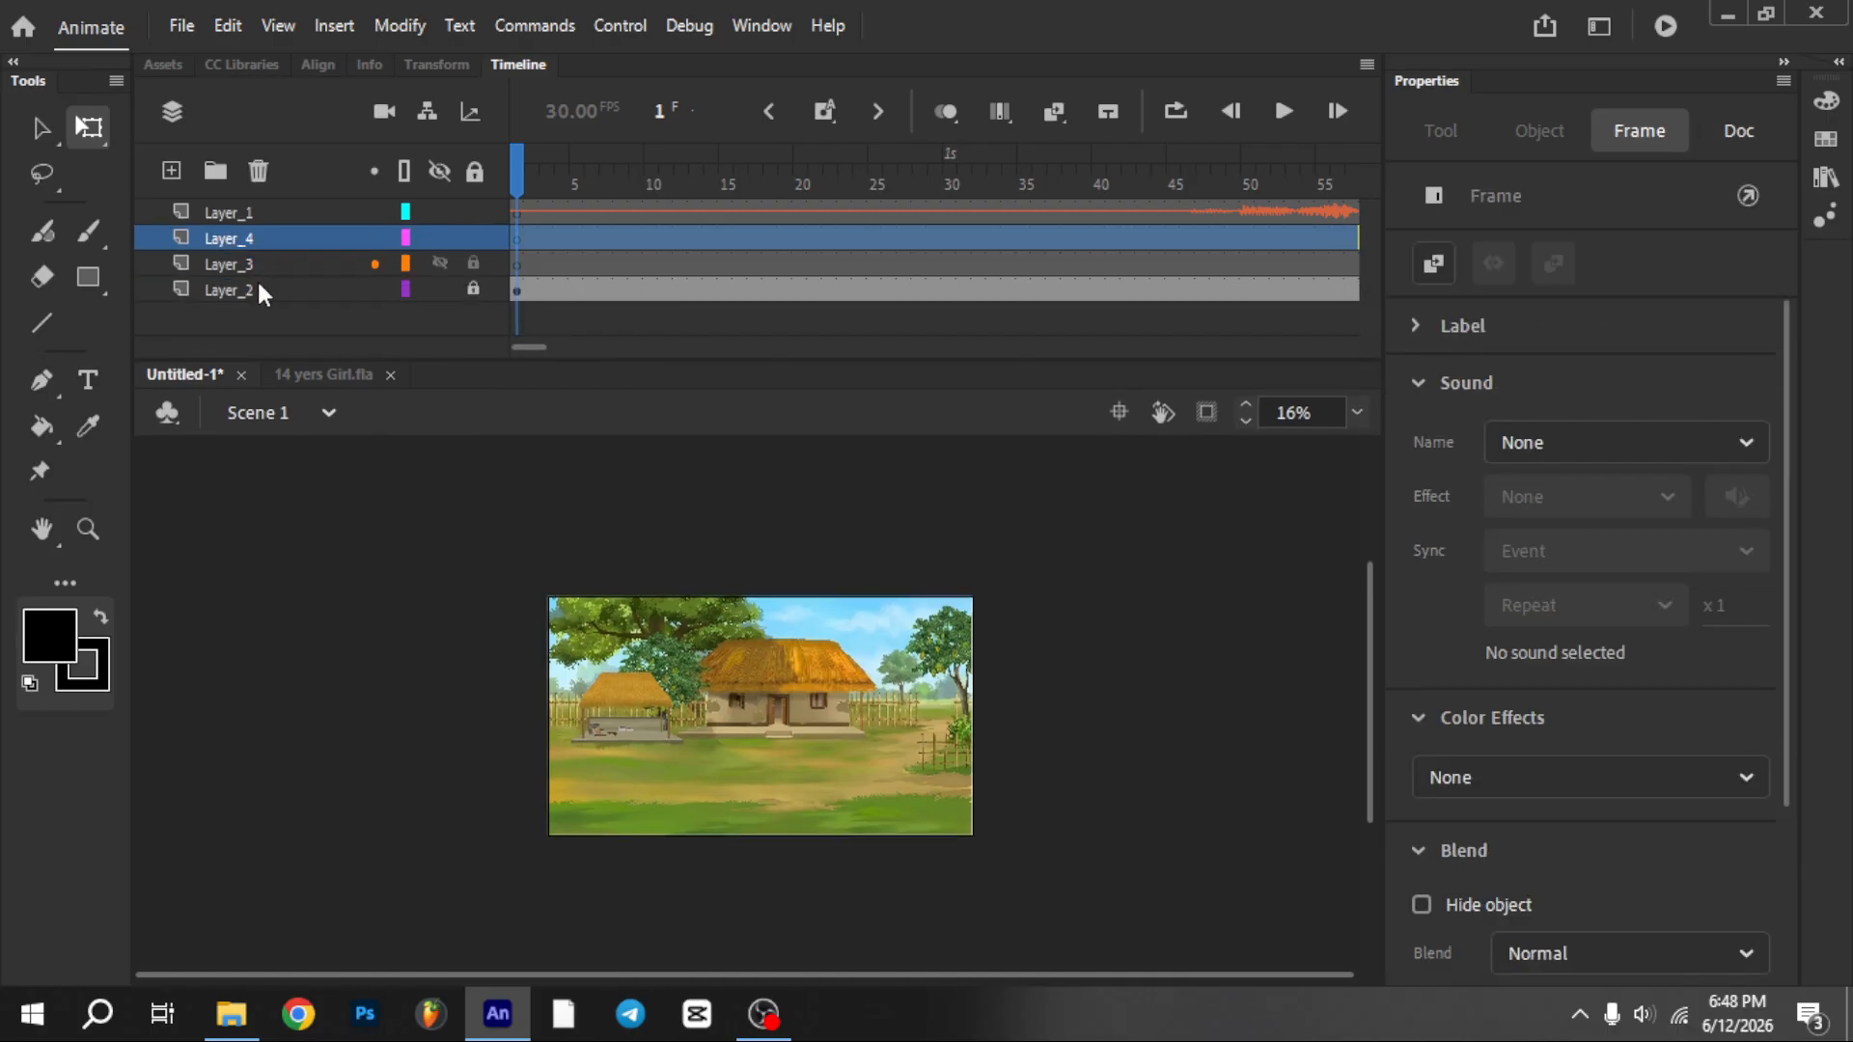
# Copy the woman in the orange sari from the 14 yers Girl.fla document
pyautogui.click(359, 374)
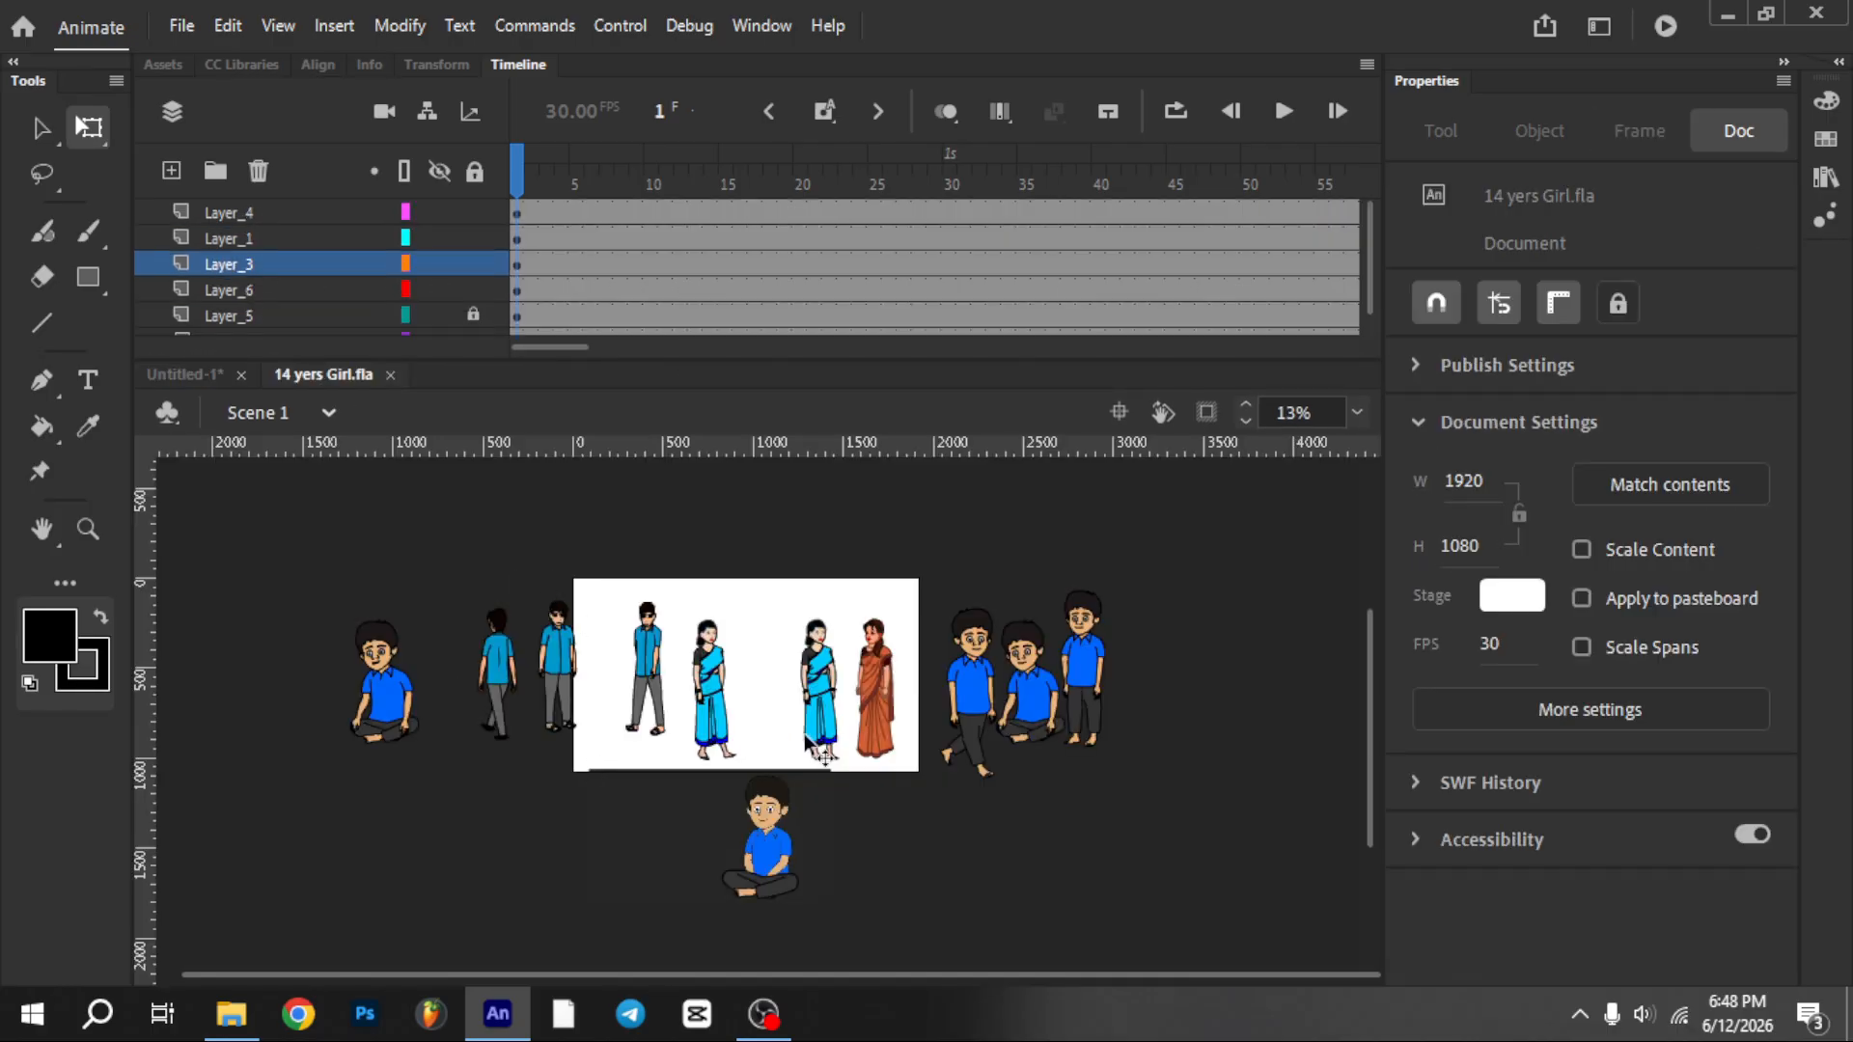
pyautogui.scroll(2, 885, 643)
pyautogui.click(879, 693)
pyautogui.doubleClick(878, 693)
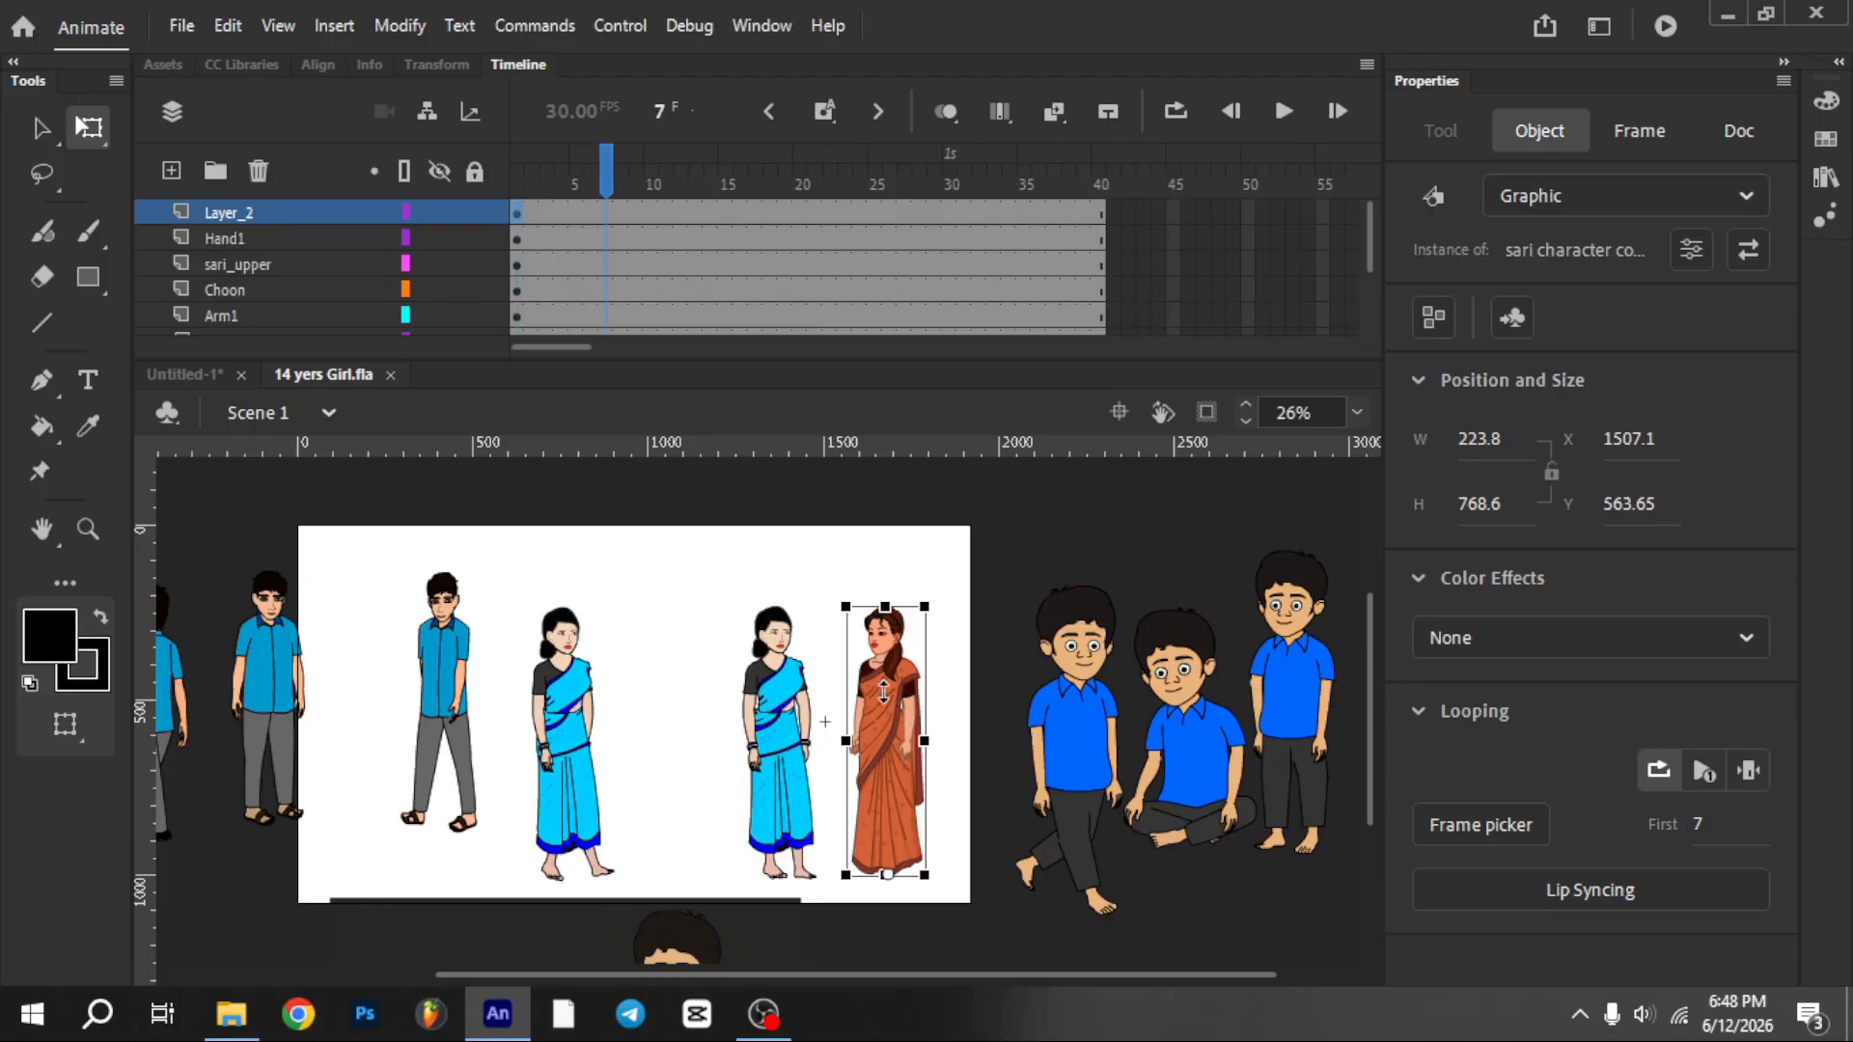
pyautogui.doubleClick(772, 586)
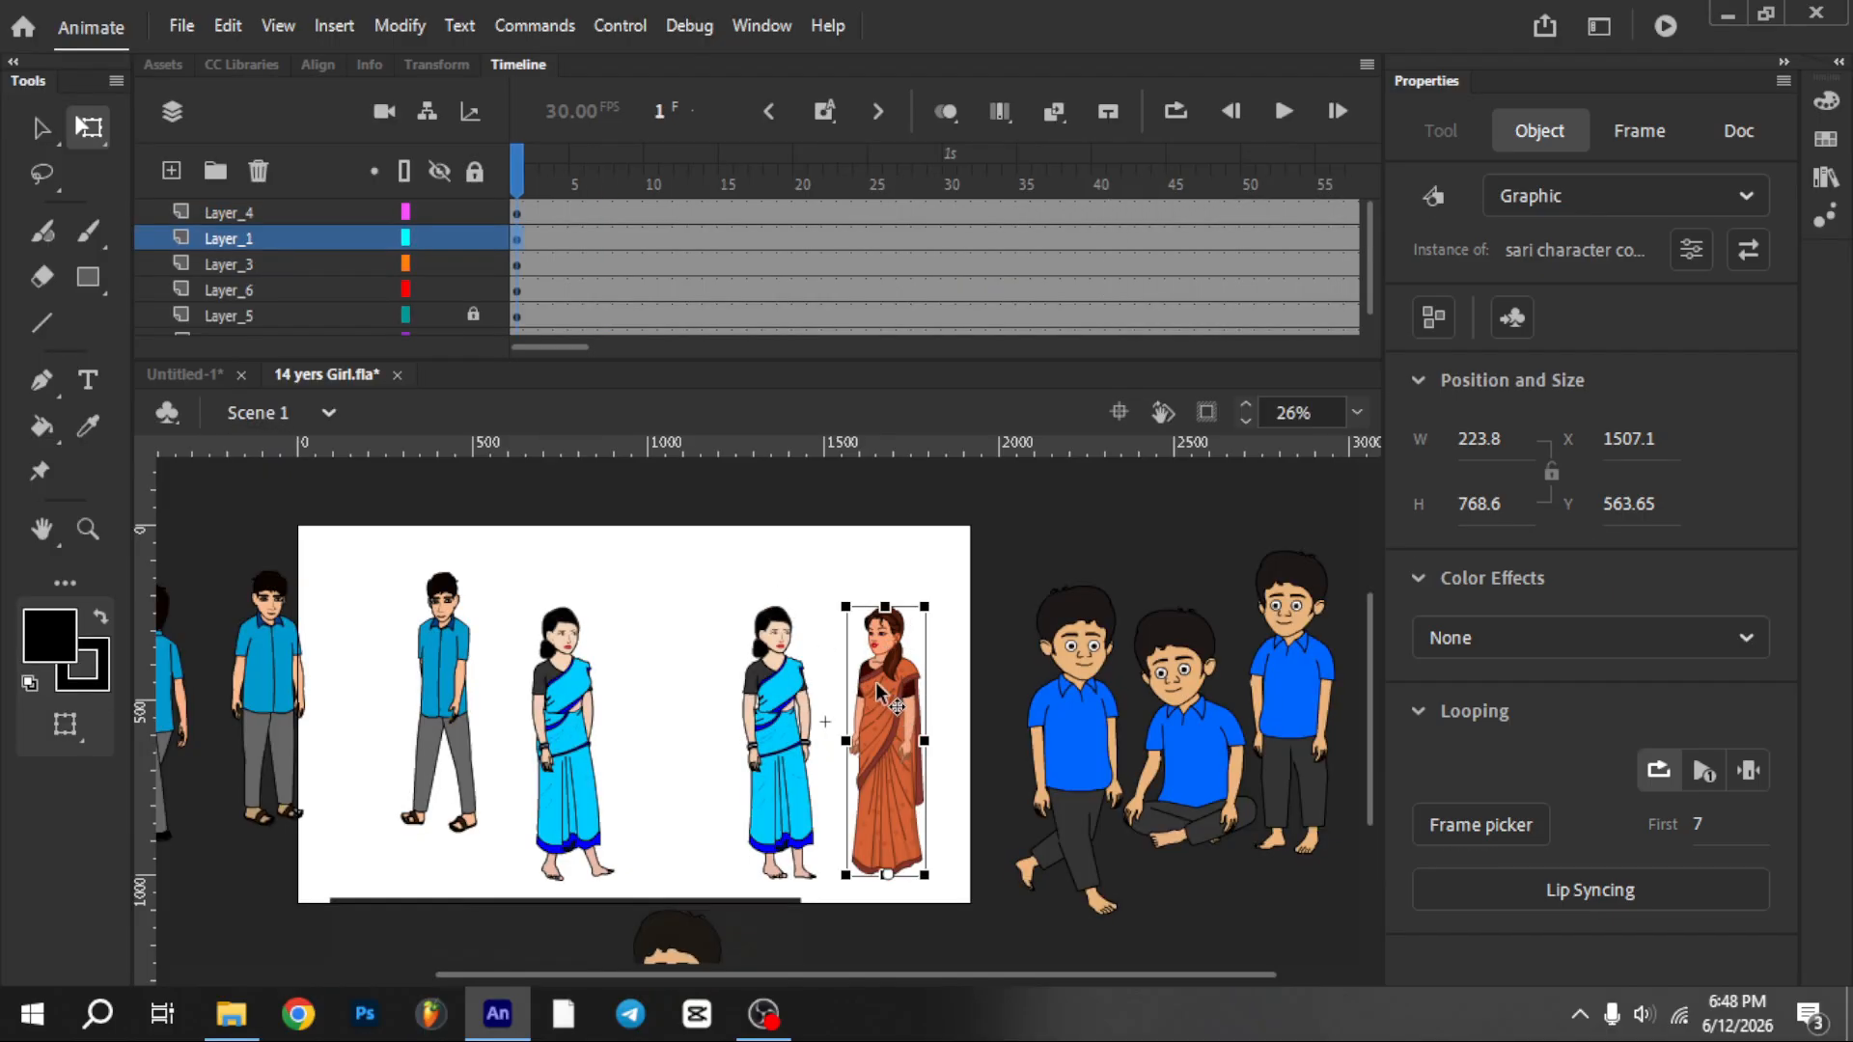
# Paste the sari character onto frame 1 of Layer_4 in the Untitled-1 document
pyautogui.click(182, 375)
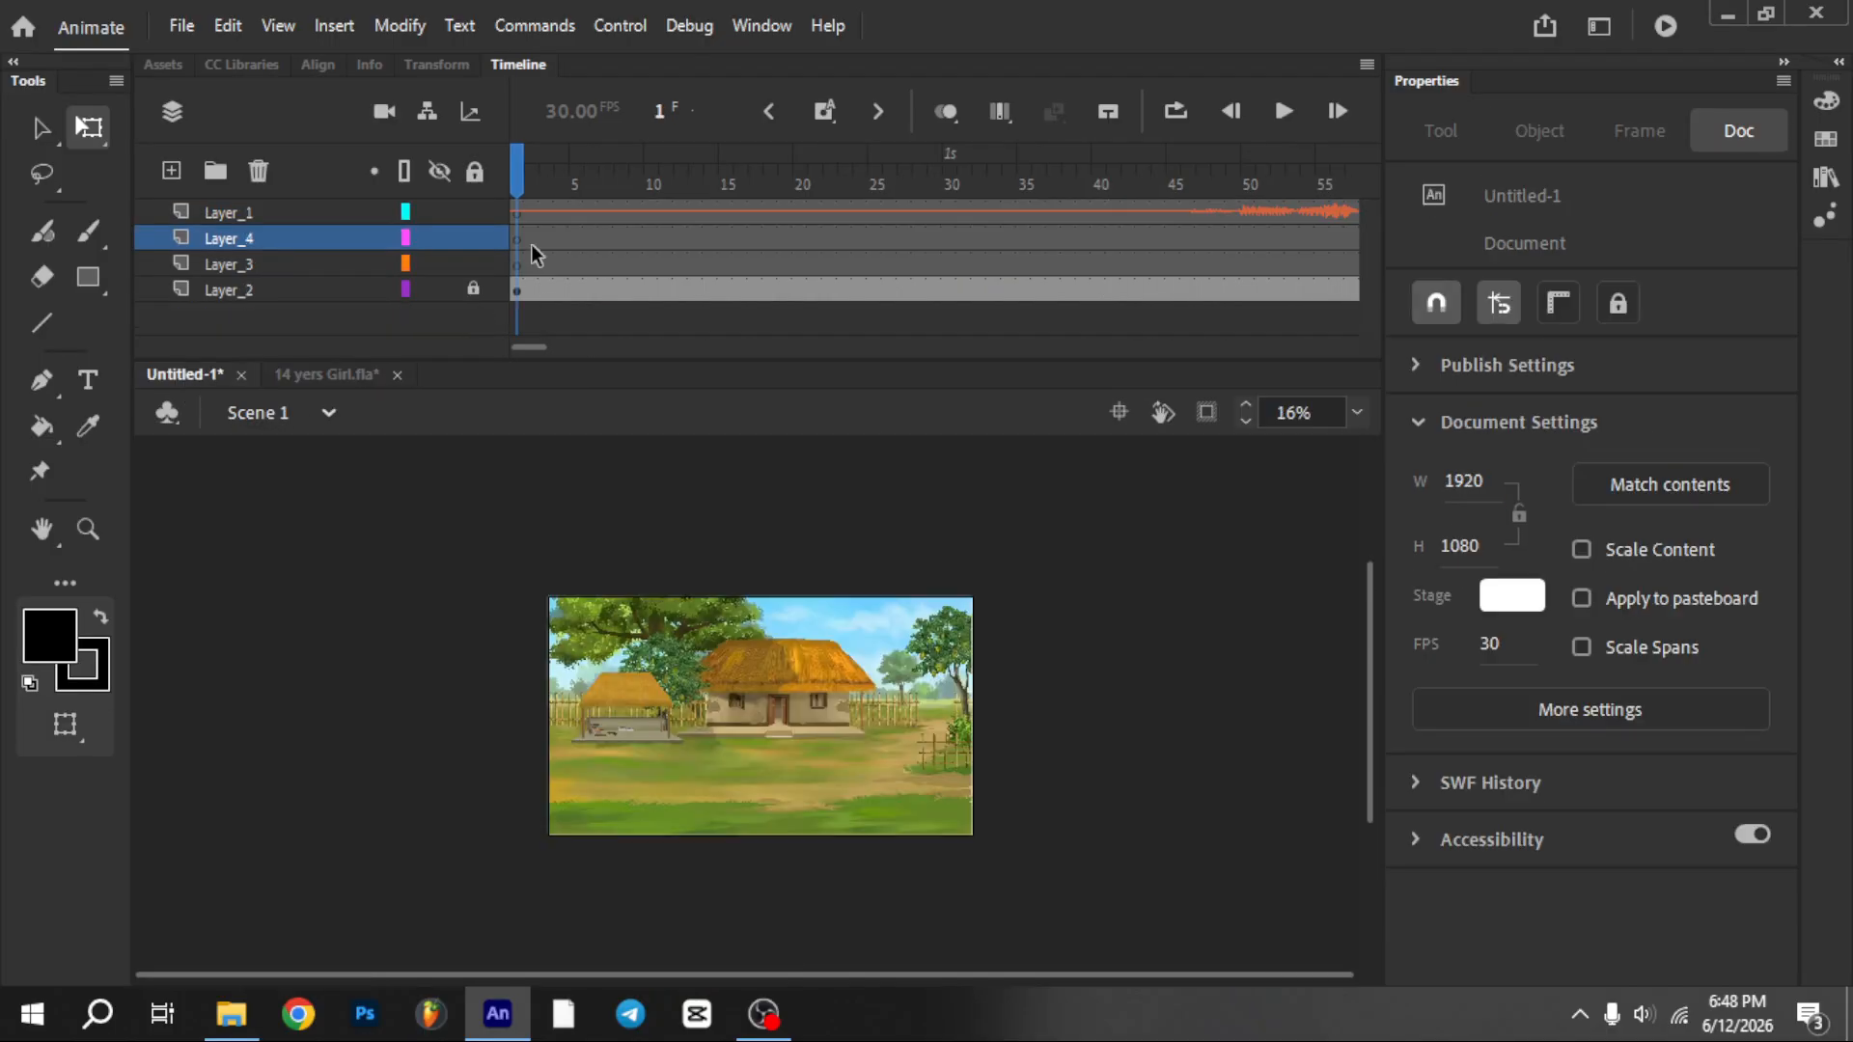
pyautogui.click(521, 244)
pyautogui.hotkey('ctrl', 'v')
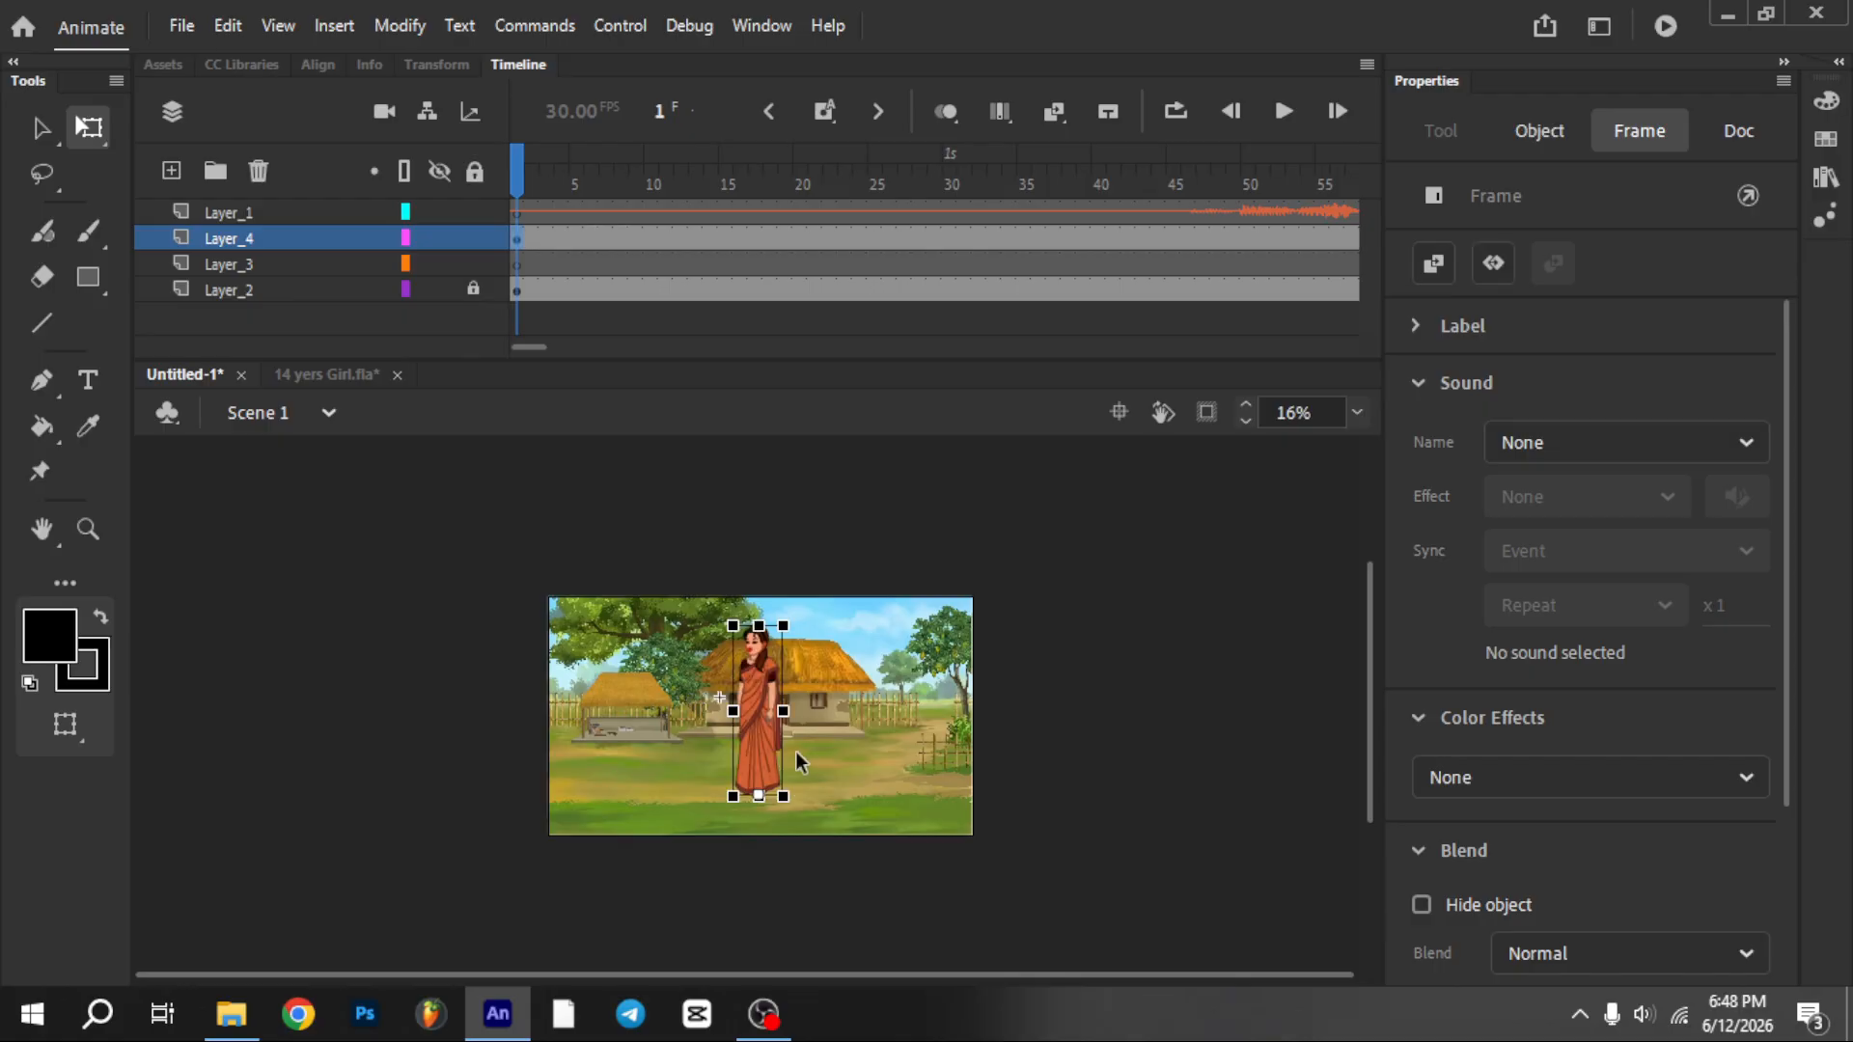
# Move the orange sari woman to the right side of the house and flip her horizontally
pyautogui.scroll(1, 795, 751)
pyautogui.moveTo(791, 649); pyautogui.dragTo(991, 765)
pyautogui.scroll(2, 770, 749)
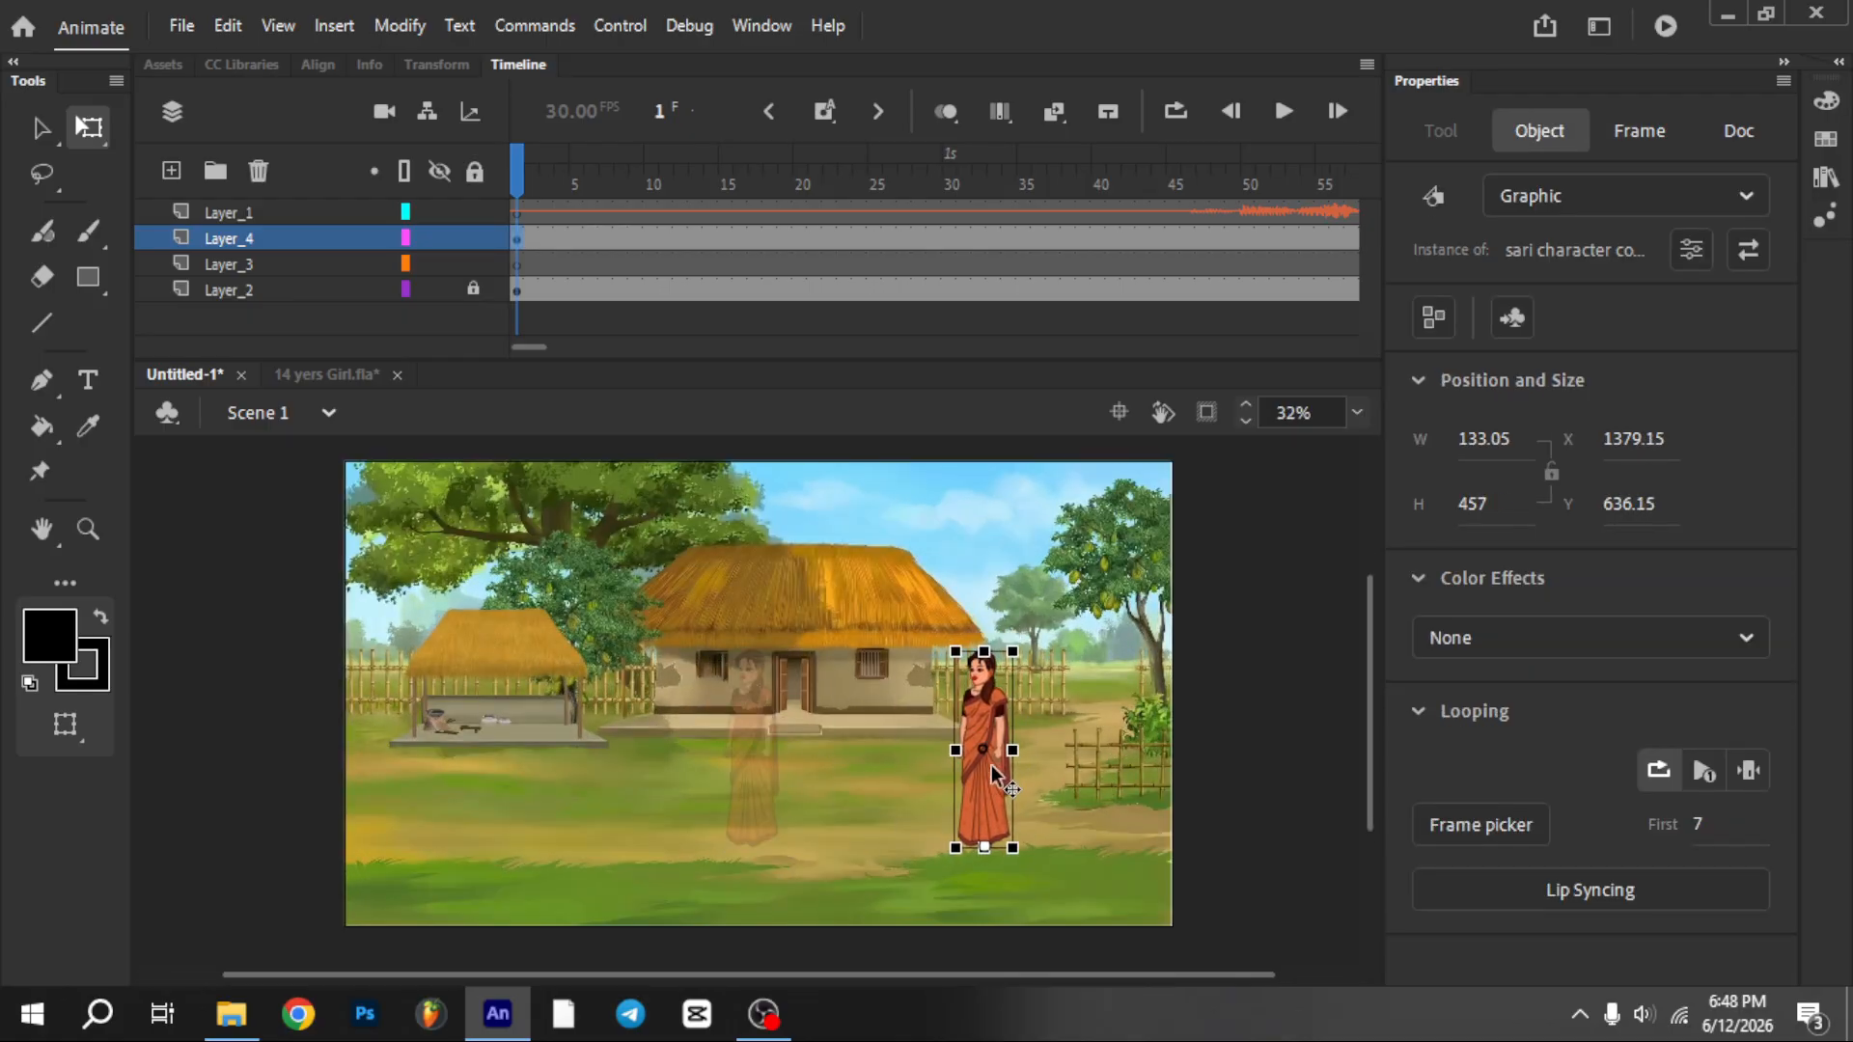
pyautogui.rightClick(974, 724)
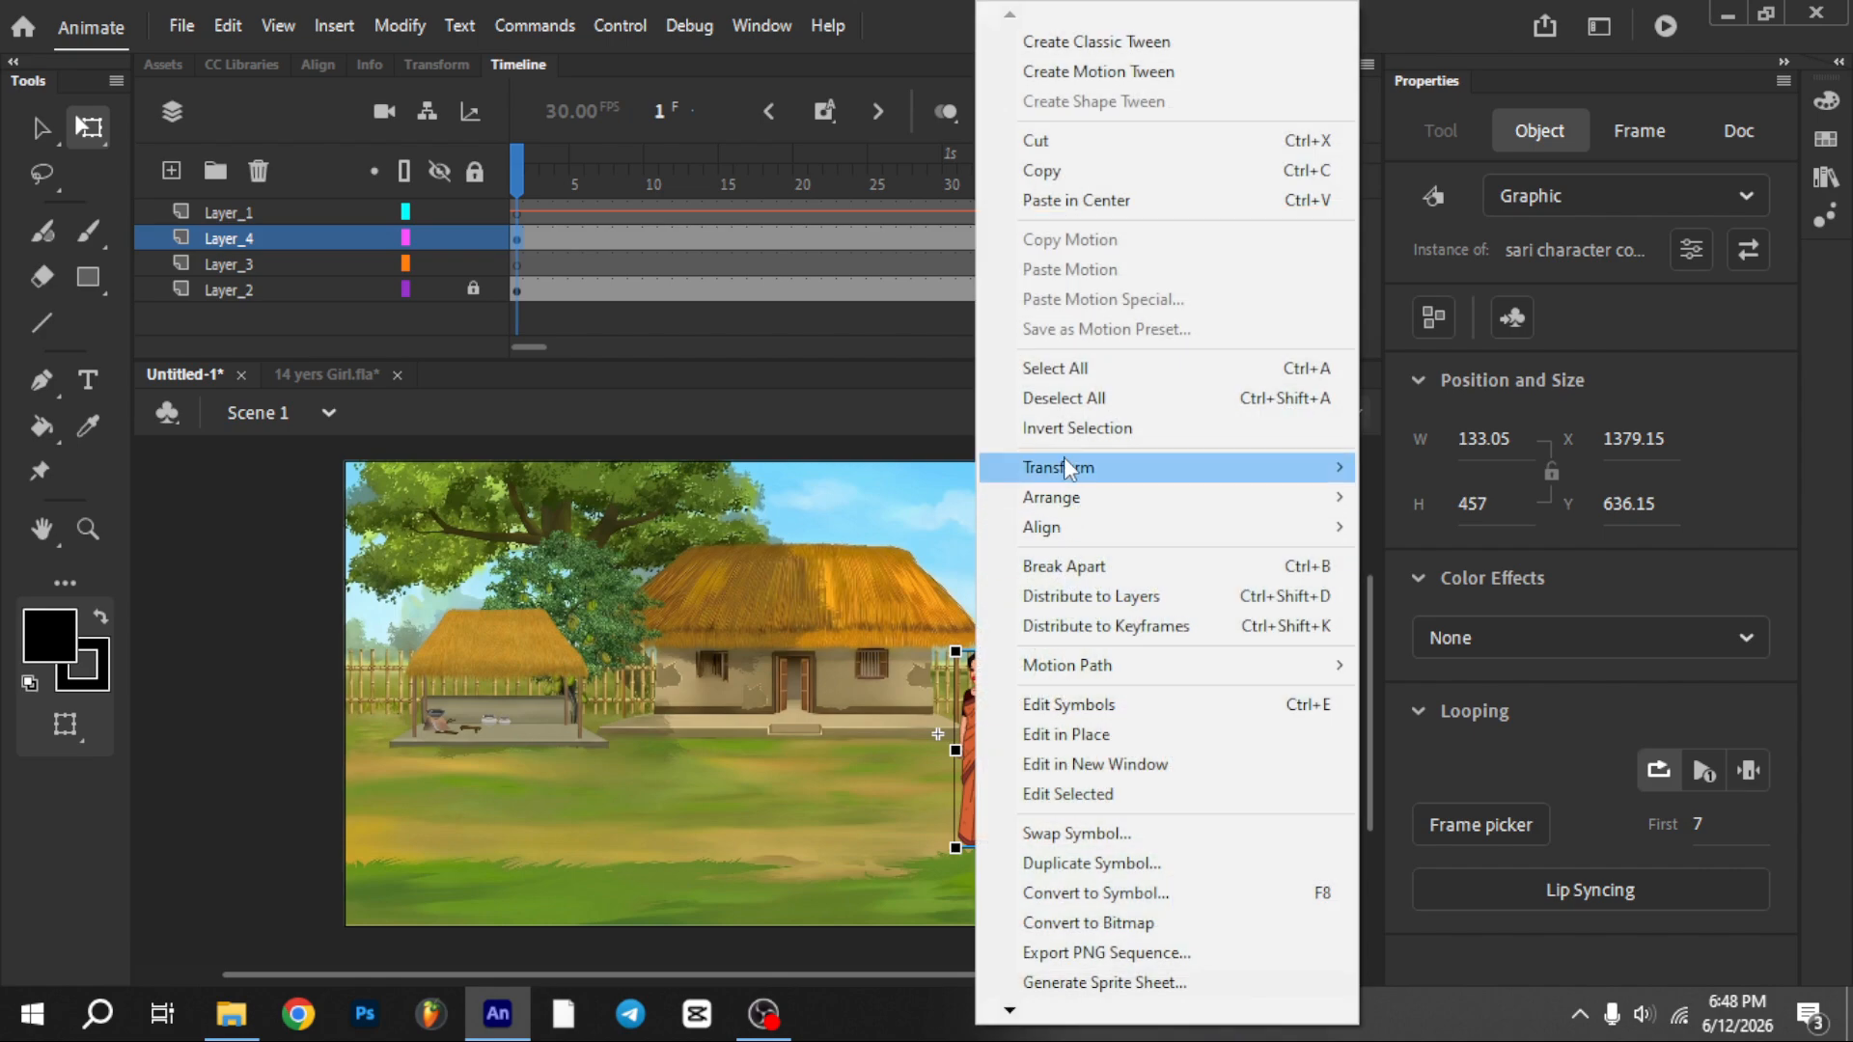
pyautogui.moveTo(1064, 461)
pyautogui.click(1433, 762)
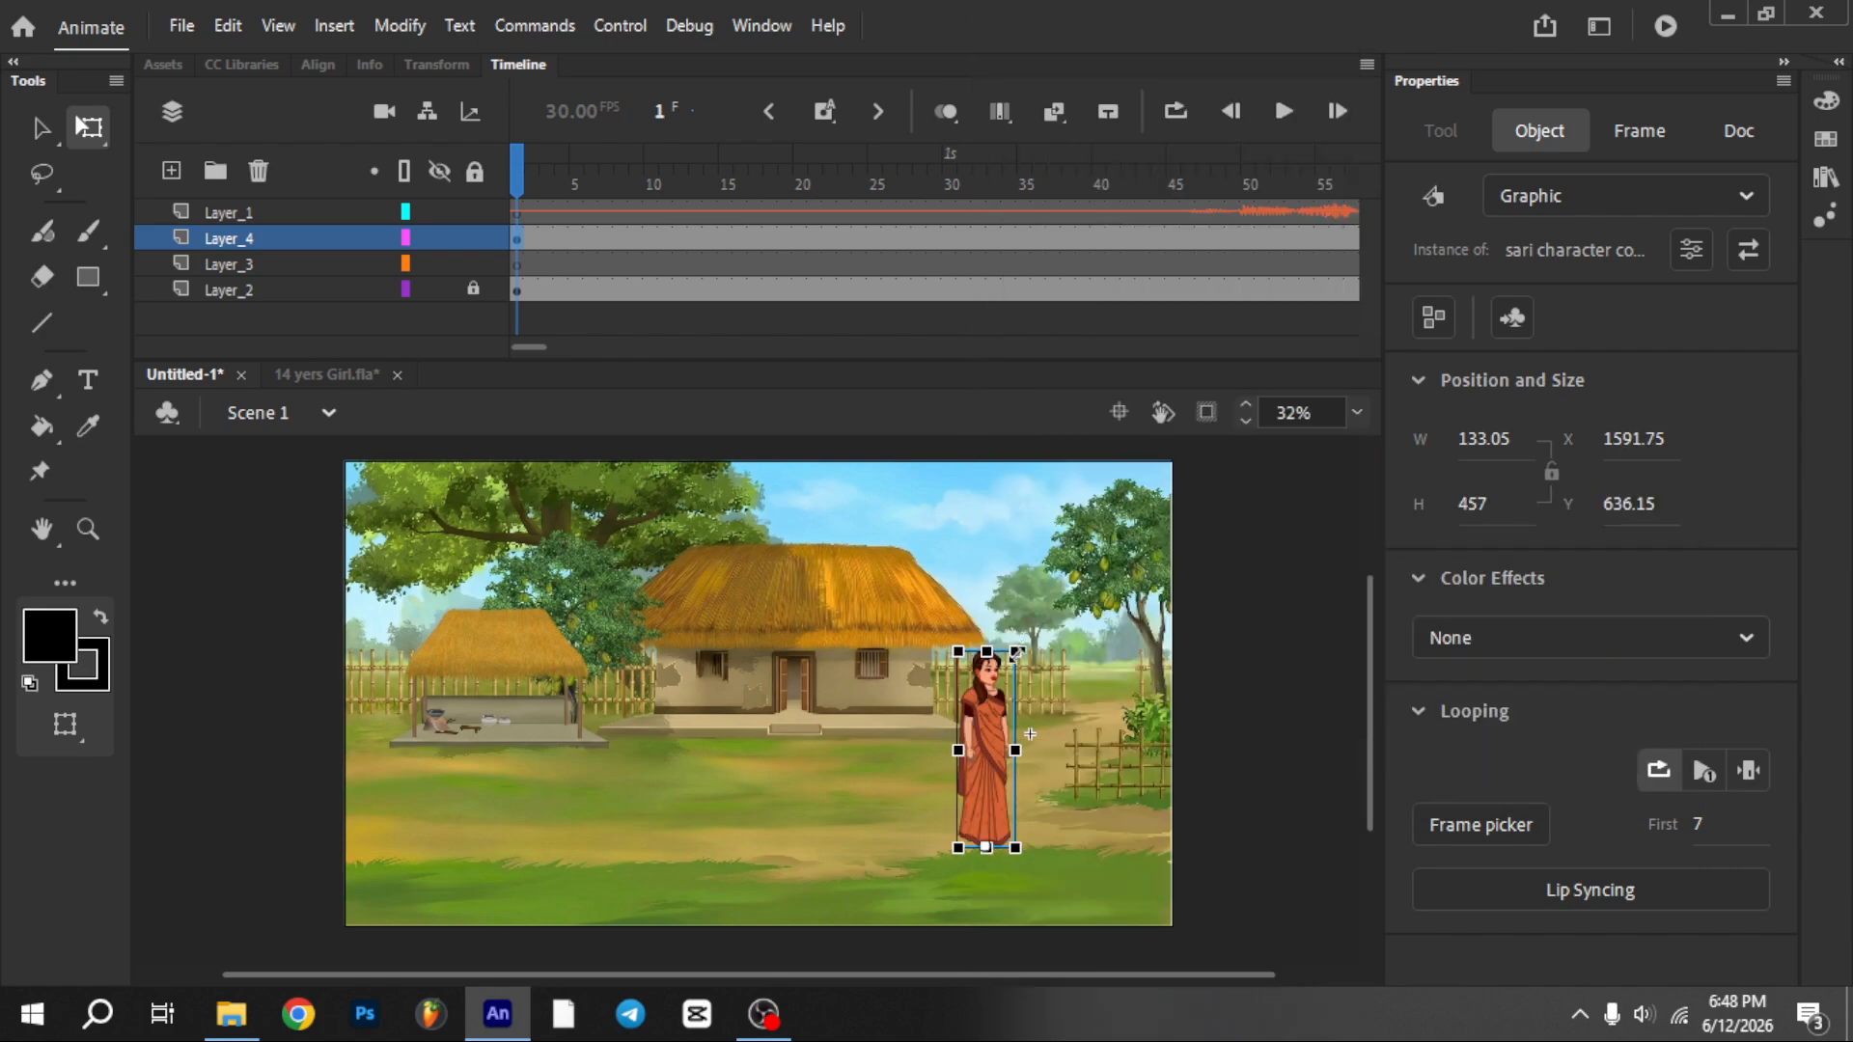
# Scale the orange sari woman to about 60 × 207 px and stand her in front of the house's left window
pyautogui.moveTo(1016, 653); pyautogui.dragTo(993, 722)
pyautogui.moveTo(980, 828); pyautogui.dragTo(733, 720)
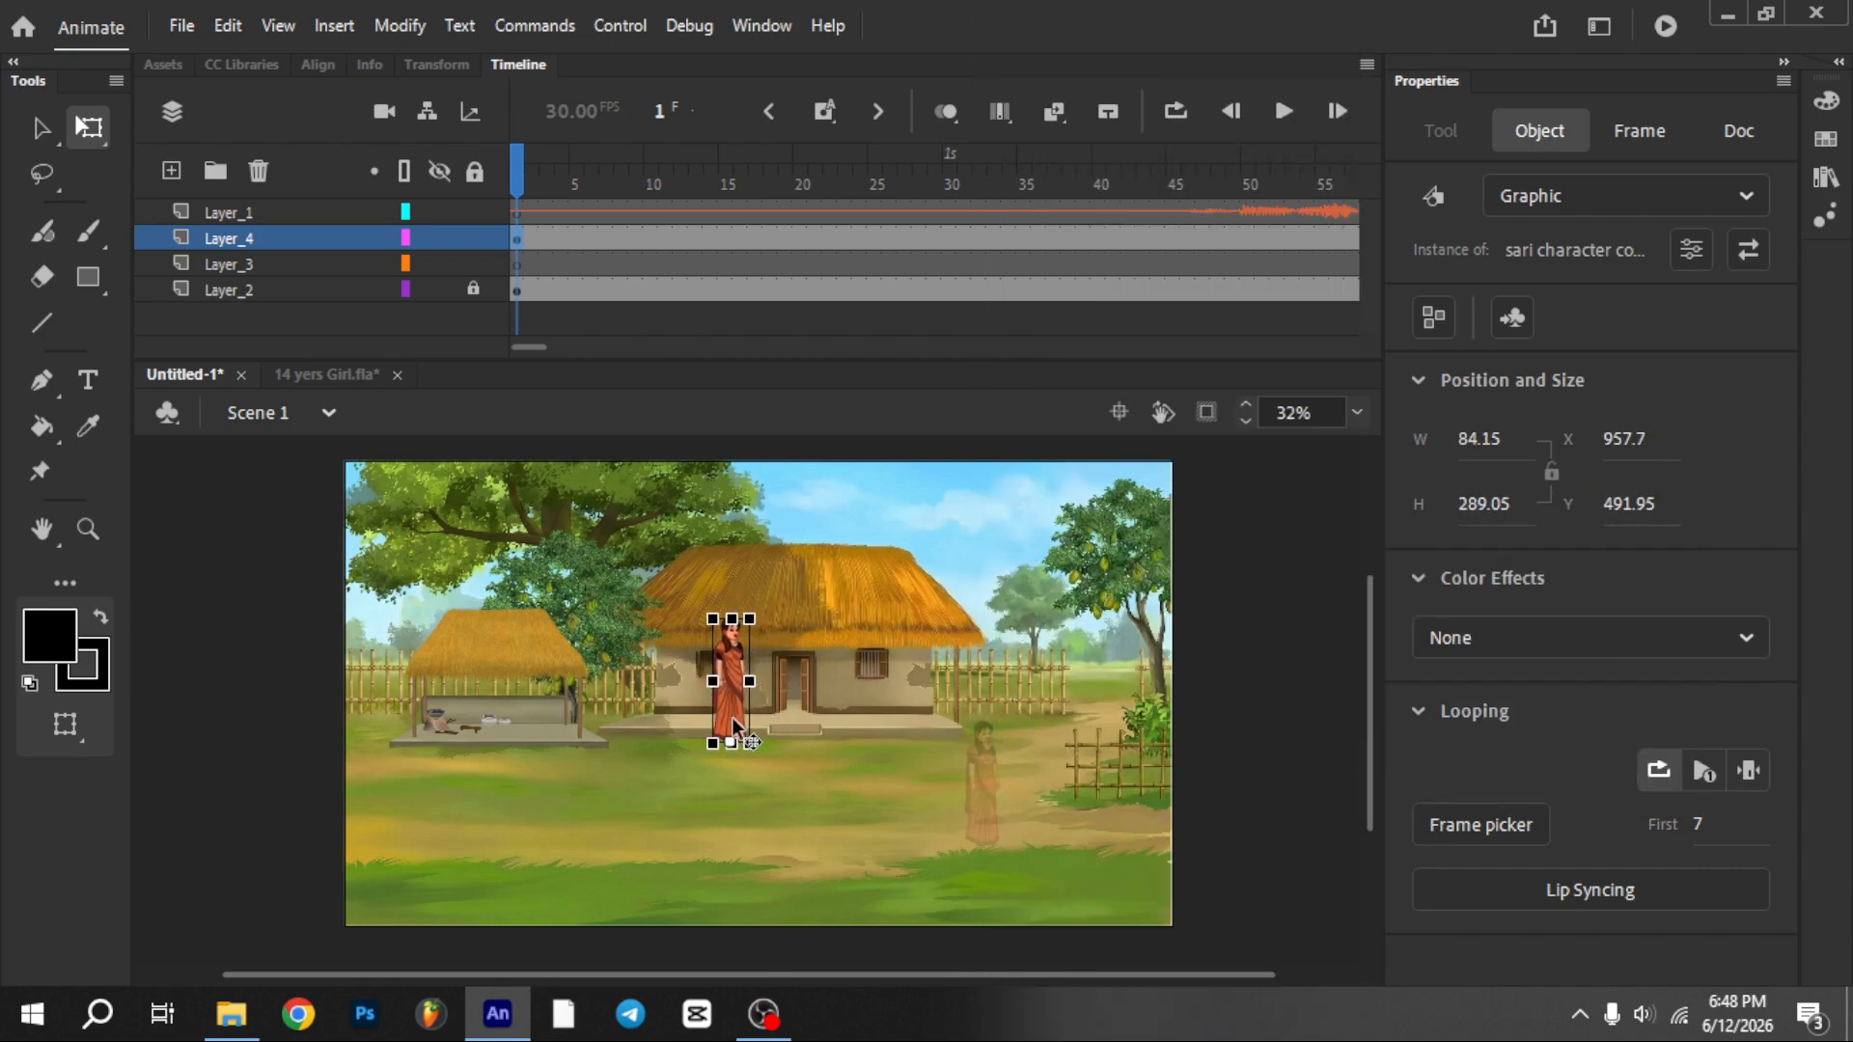
pyautogui.scroll(5, 732, 665)
pyautogui.moveTo(769, 552); pyautogui.dragTo(793, 669)
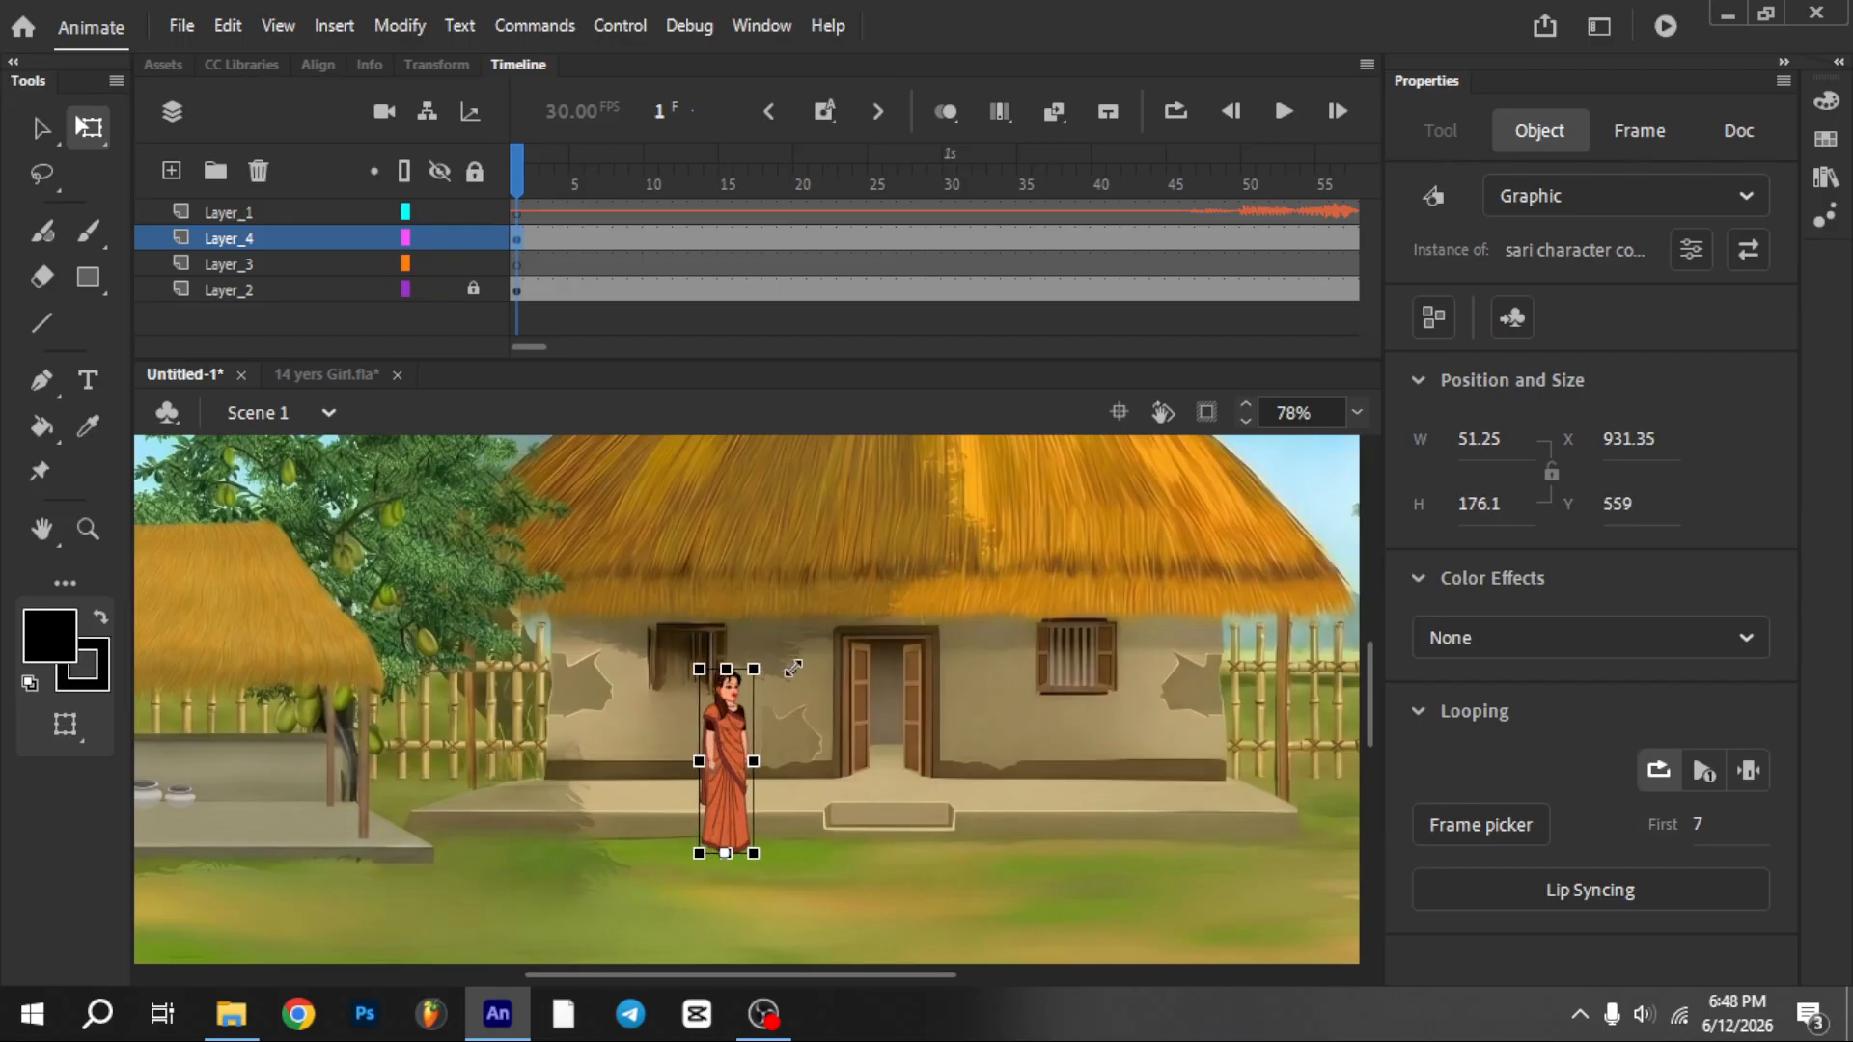
pyautogui.scroll(3, 748, 751)
pyautogui.moveTo(722, 827); pyautogui.dragTo(649, 848)
pyautogui.scroll(-2, 672, 777)
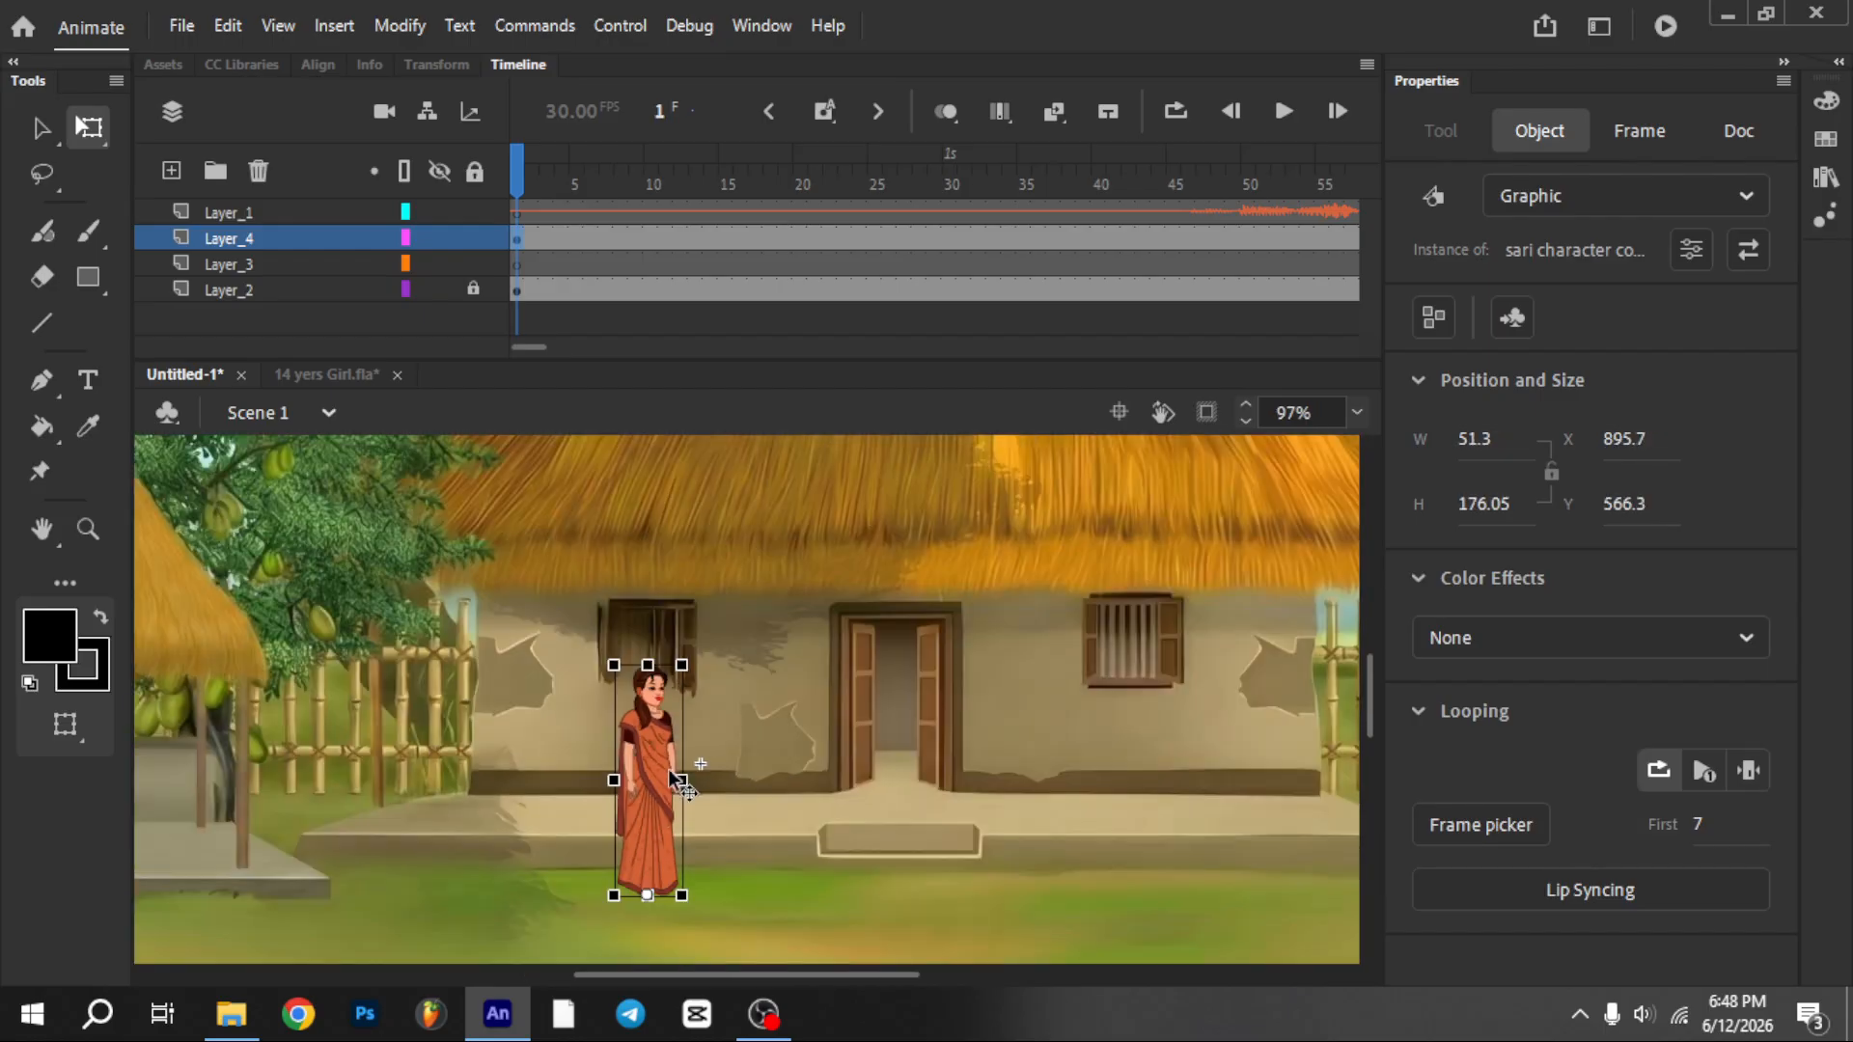
pyautogui.moveTo(682, 664); pyautogui.dragTo(716, 629)
pyautogui.scroll(-1, 709, 687)
pyautogui.scroll(-1, 702, 722)
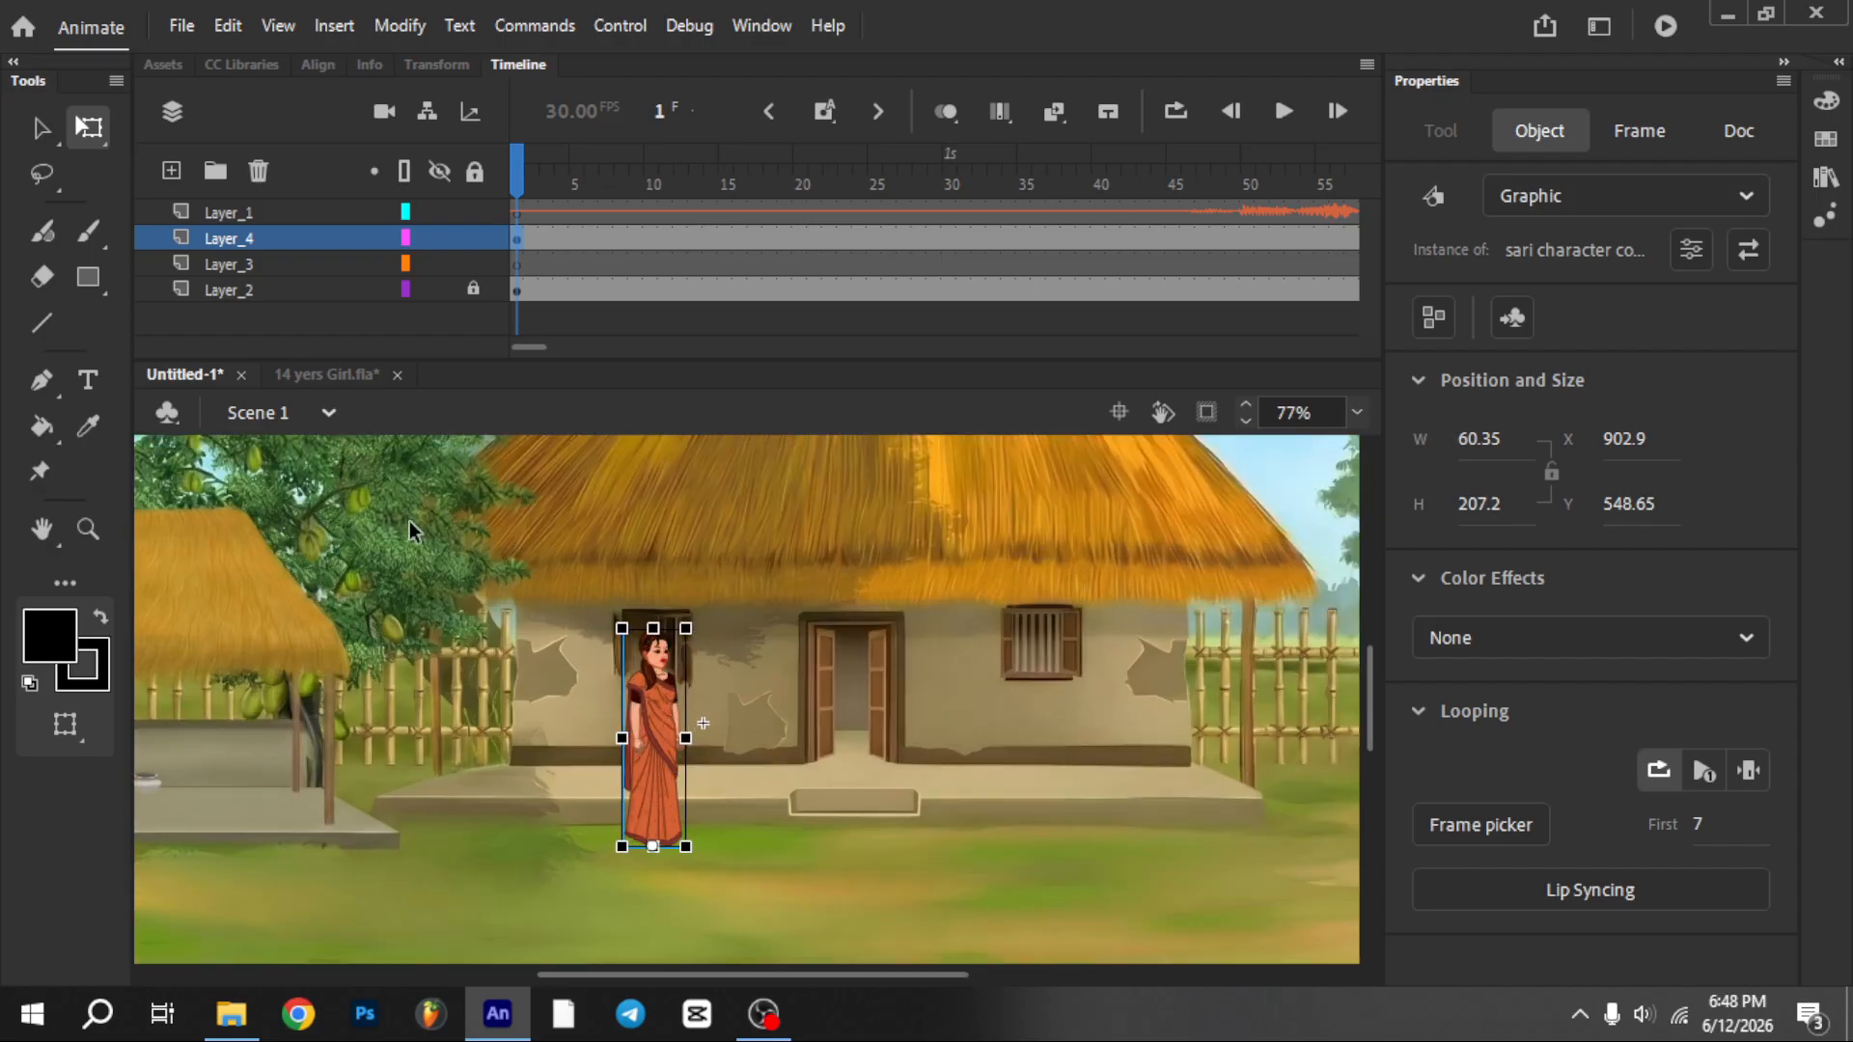
# Look over the other characters in 14 yers Girl.fla and delete the orange sari woman from Layer_4 in Untitled-1
pyautogui.click(326, 374)
pyautogui.scroll(-2, 772, 716)
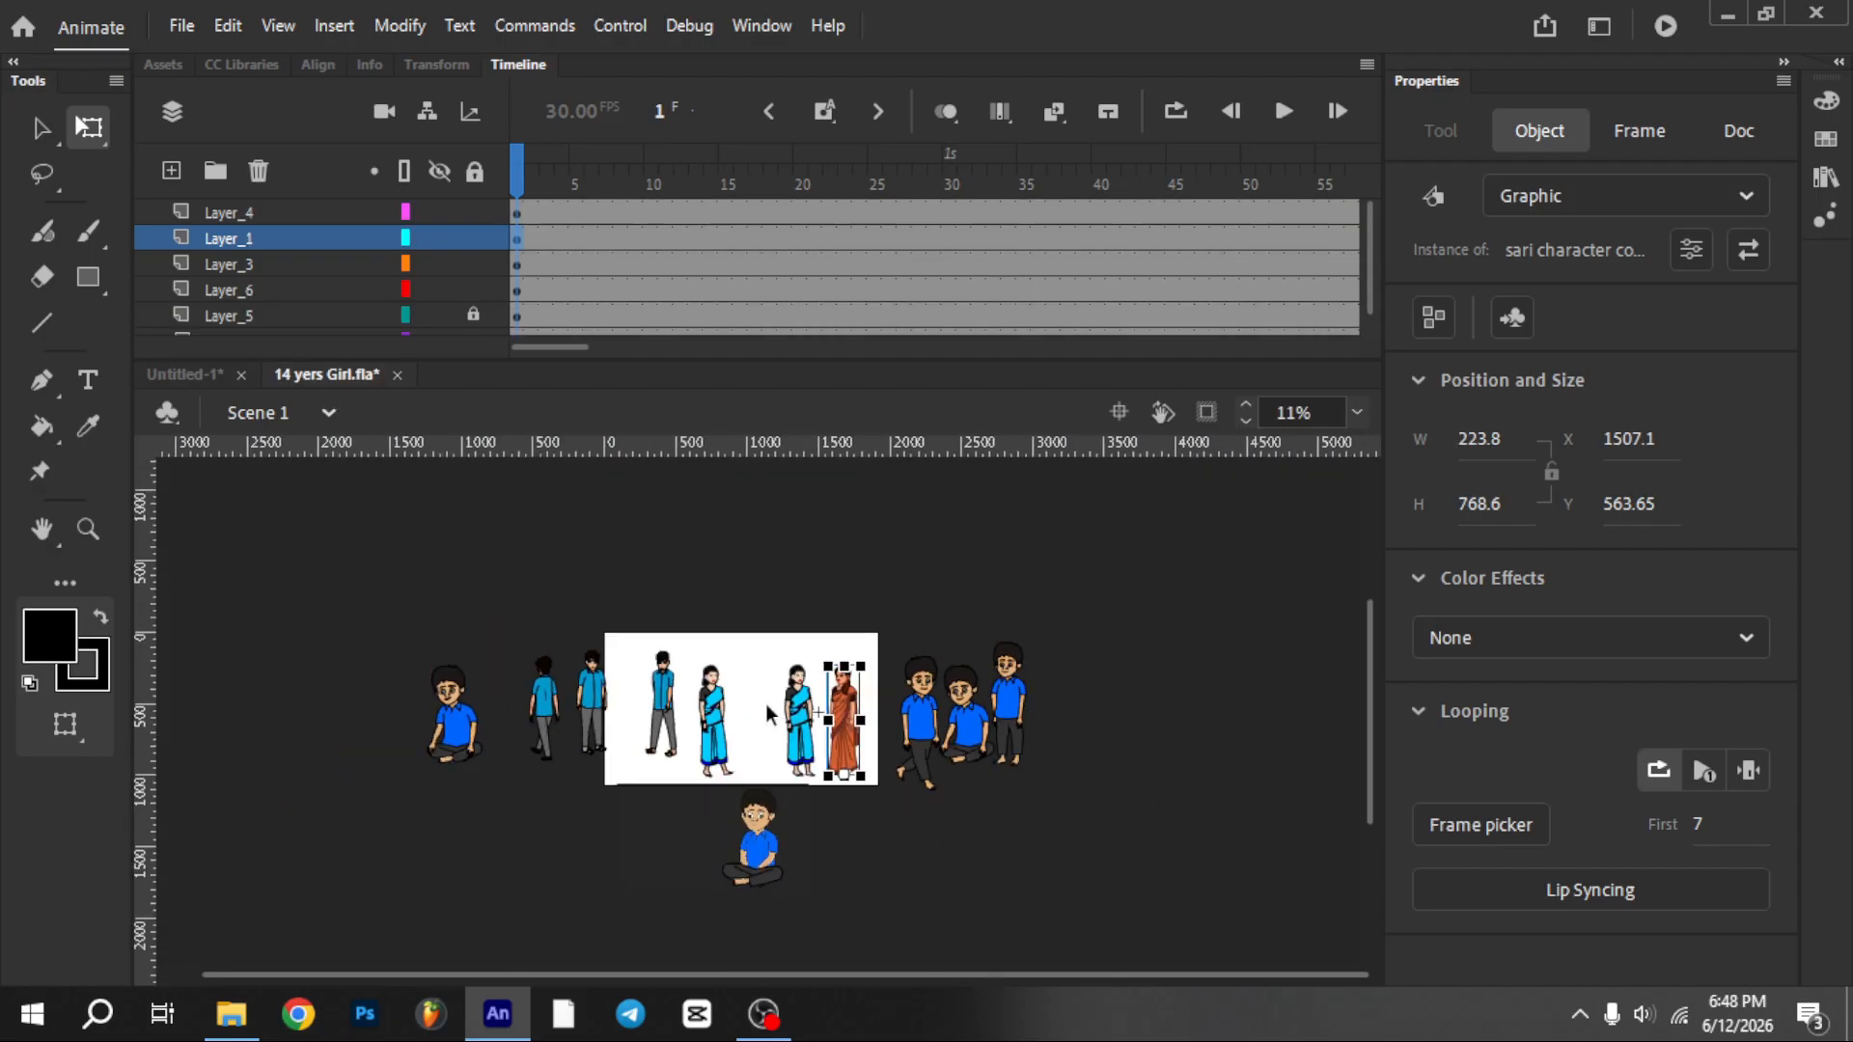
pyautogui.scroll(2, 810, 741)
pyautogui.moveTo(685, 187); pyautogui.dragTo(401, 298)
pyautogui.click(627, 525)
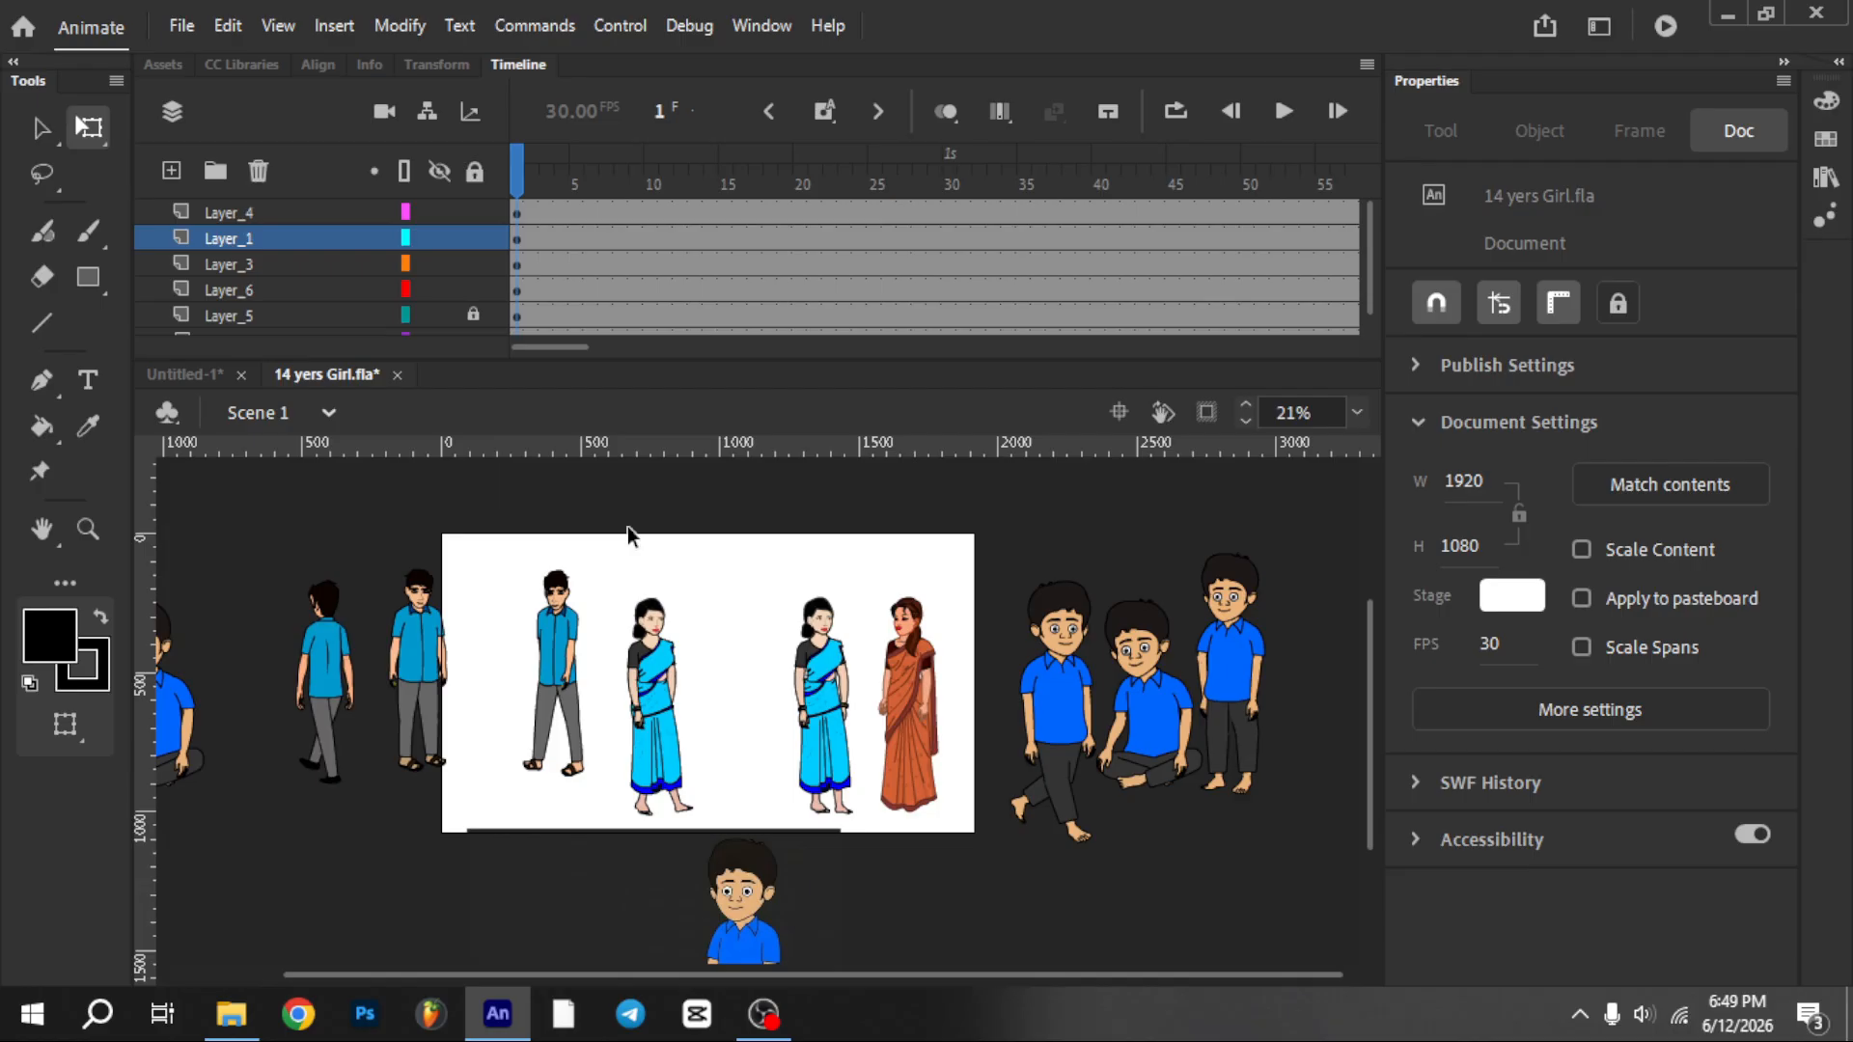
pyautogui.click(179, 372)
pyautogui.press('Delete')
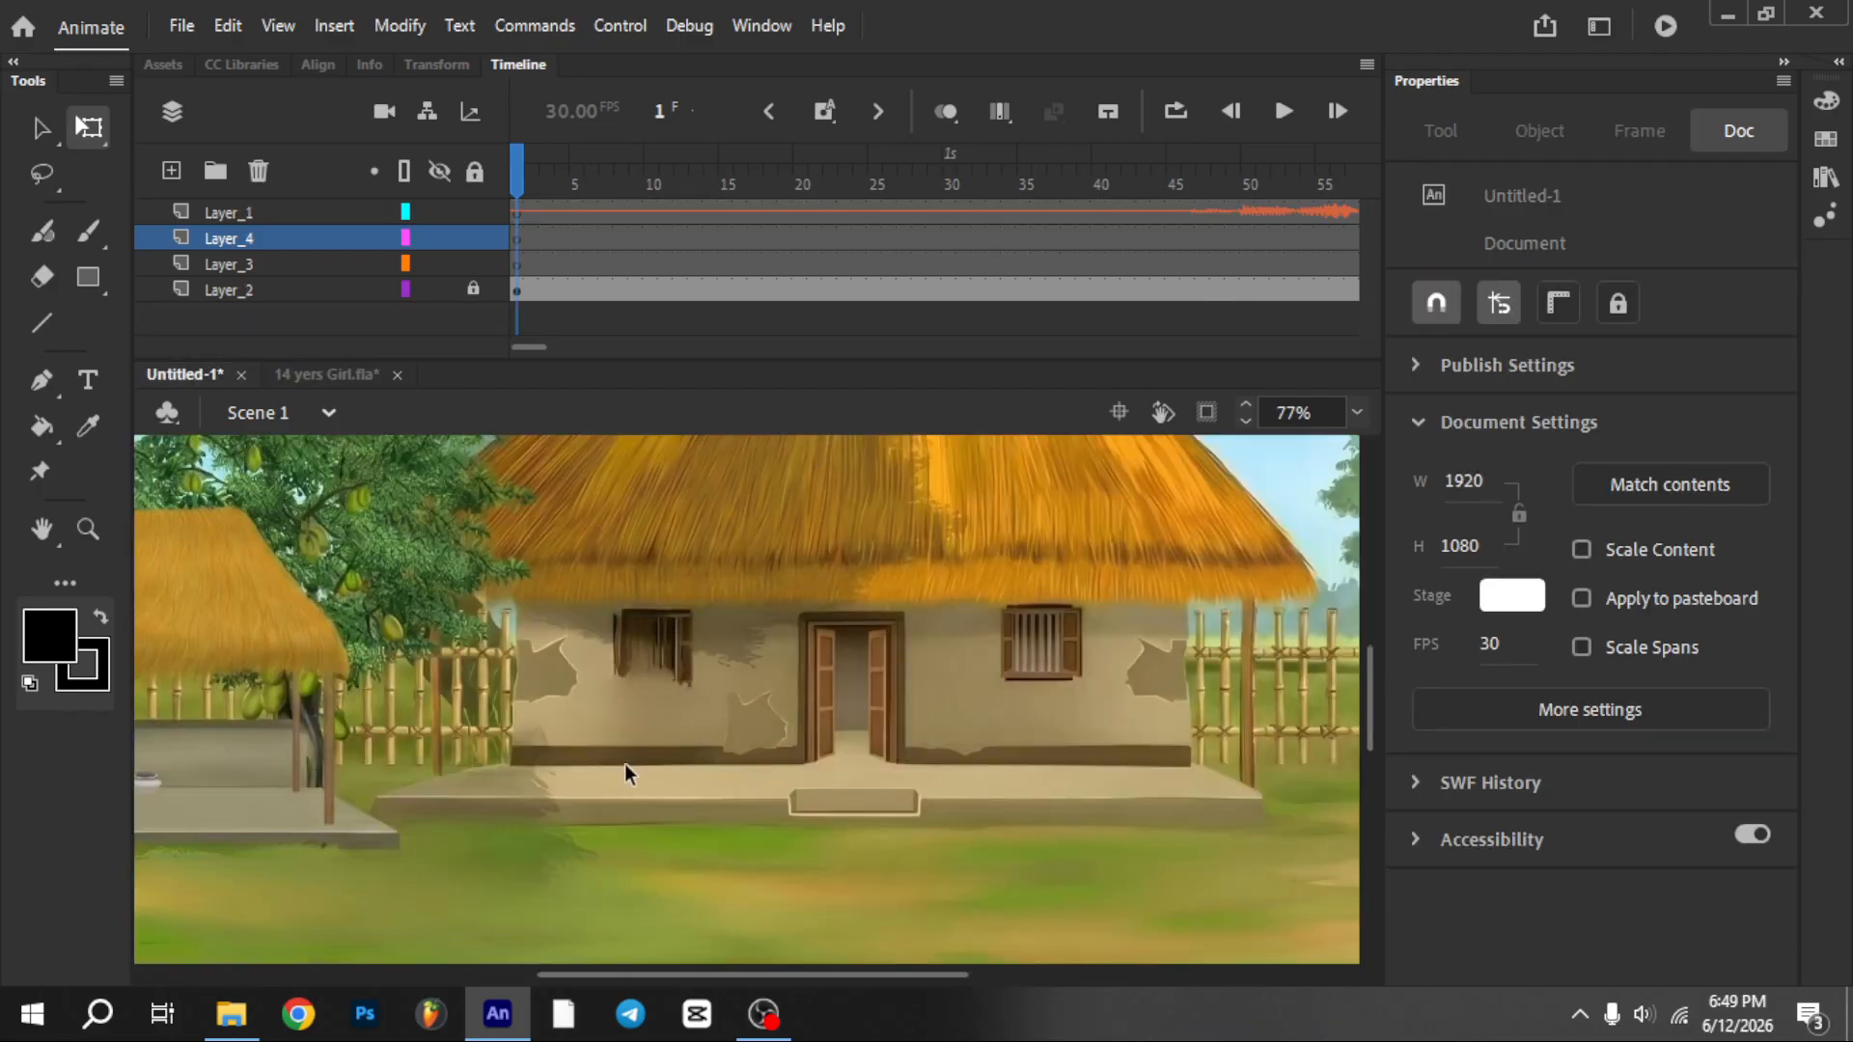
# Copy the walking blue sari woman from 14 yers Girl.fla and paste her onto frame 1 of Layer_4 in Untitled-1
pyautogui.click(291, 376)
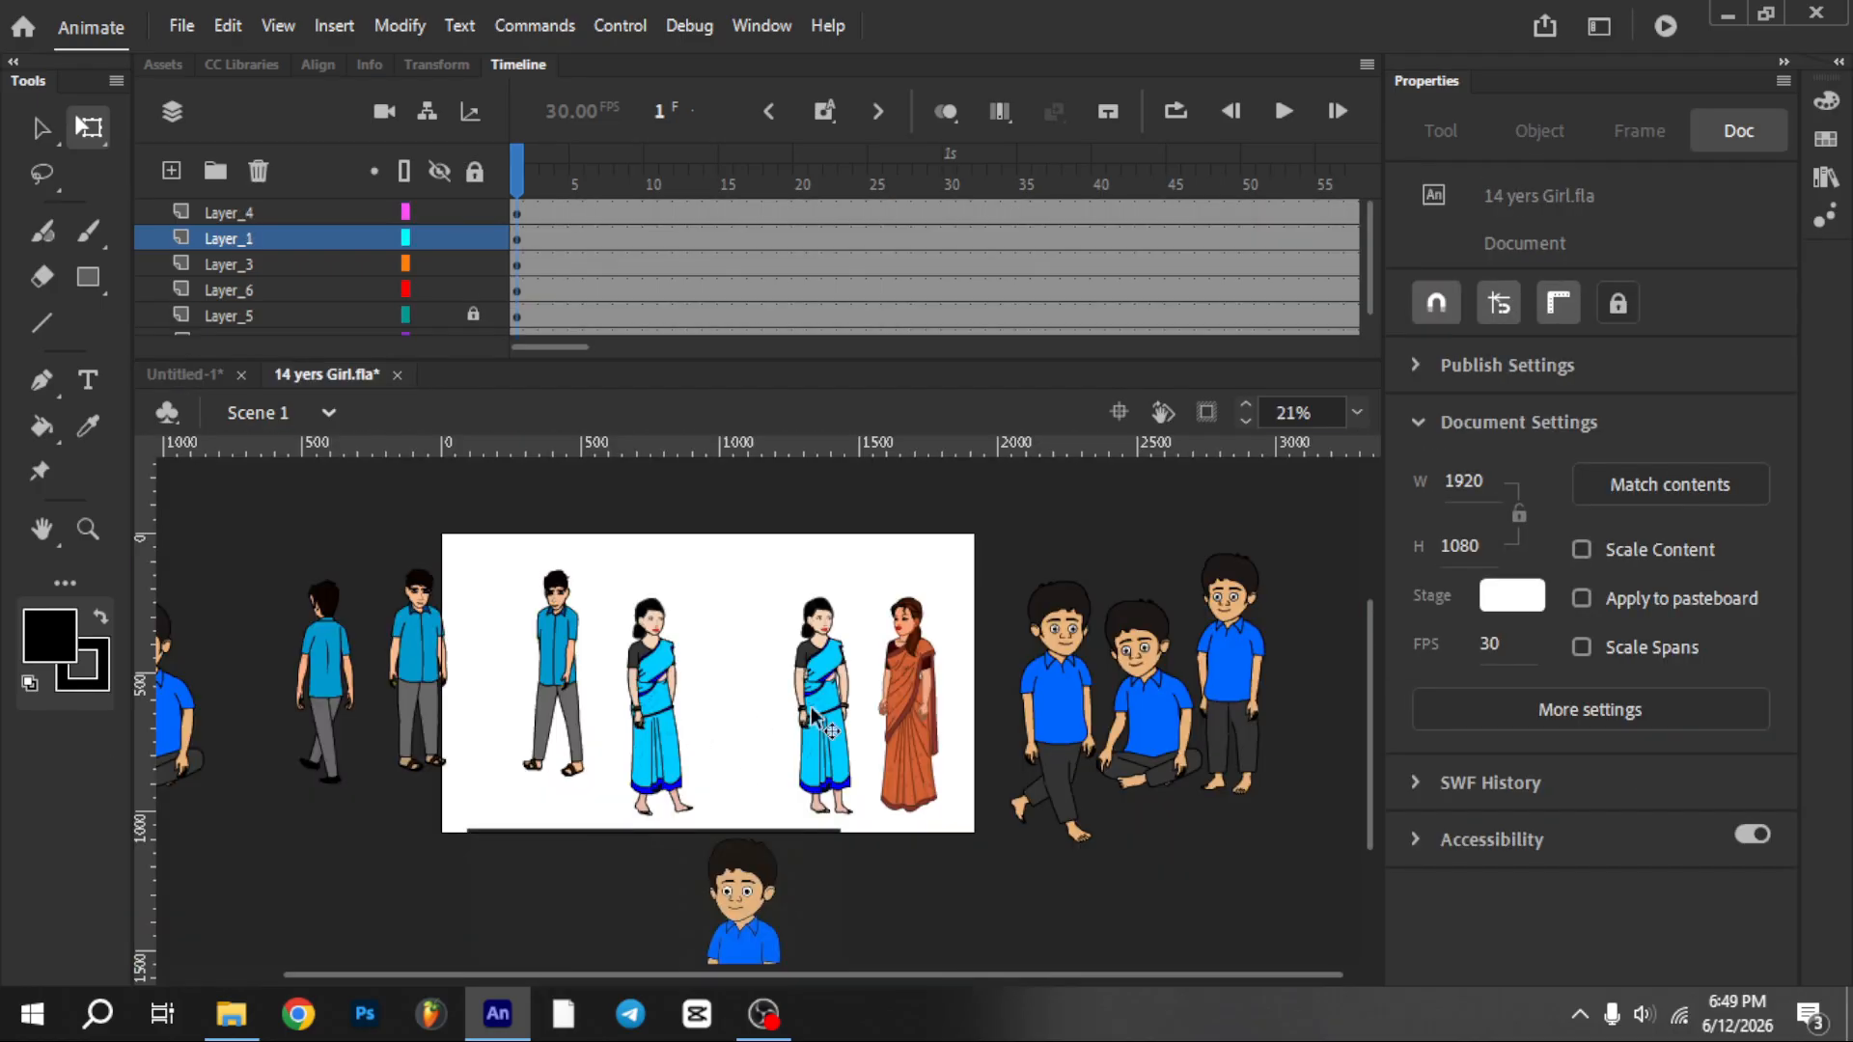
pyautogui.scroll(1, 813, 714)
pyautogui.click(632, 687)
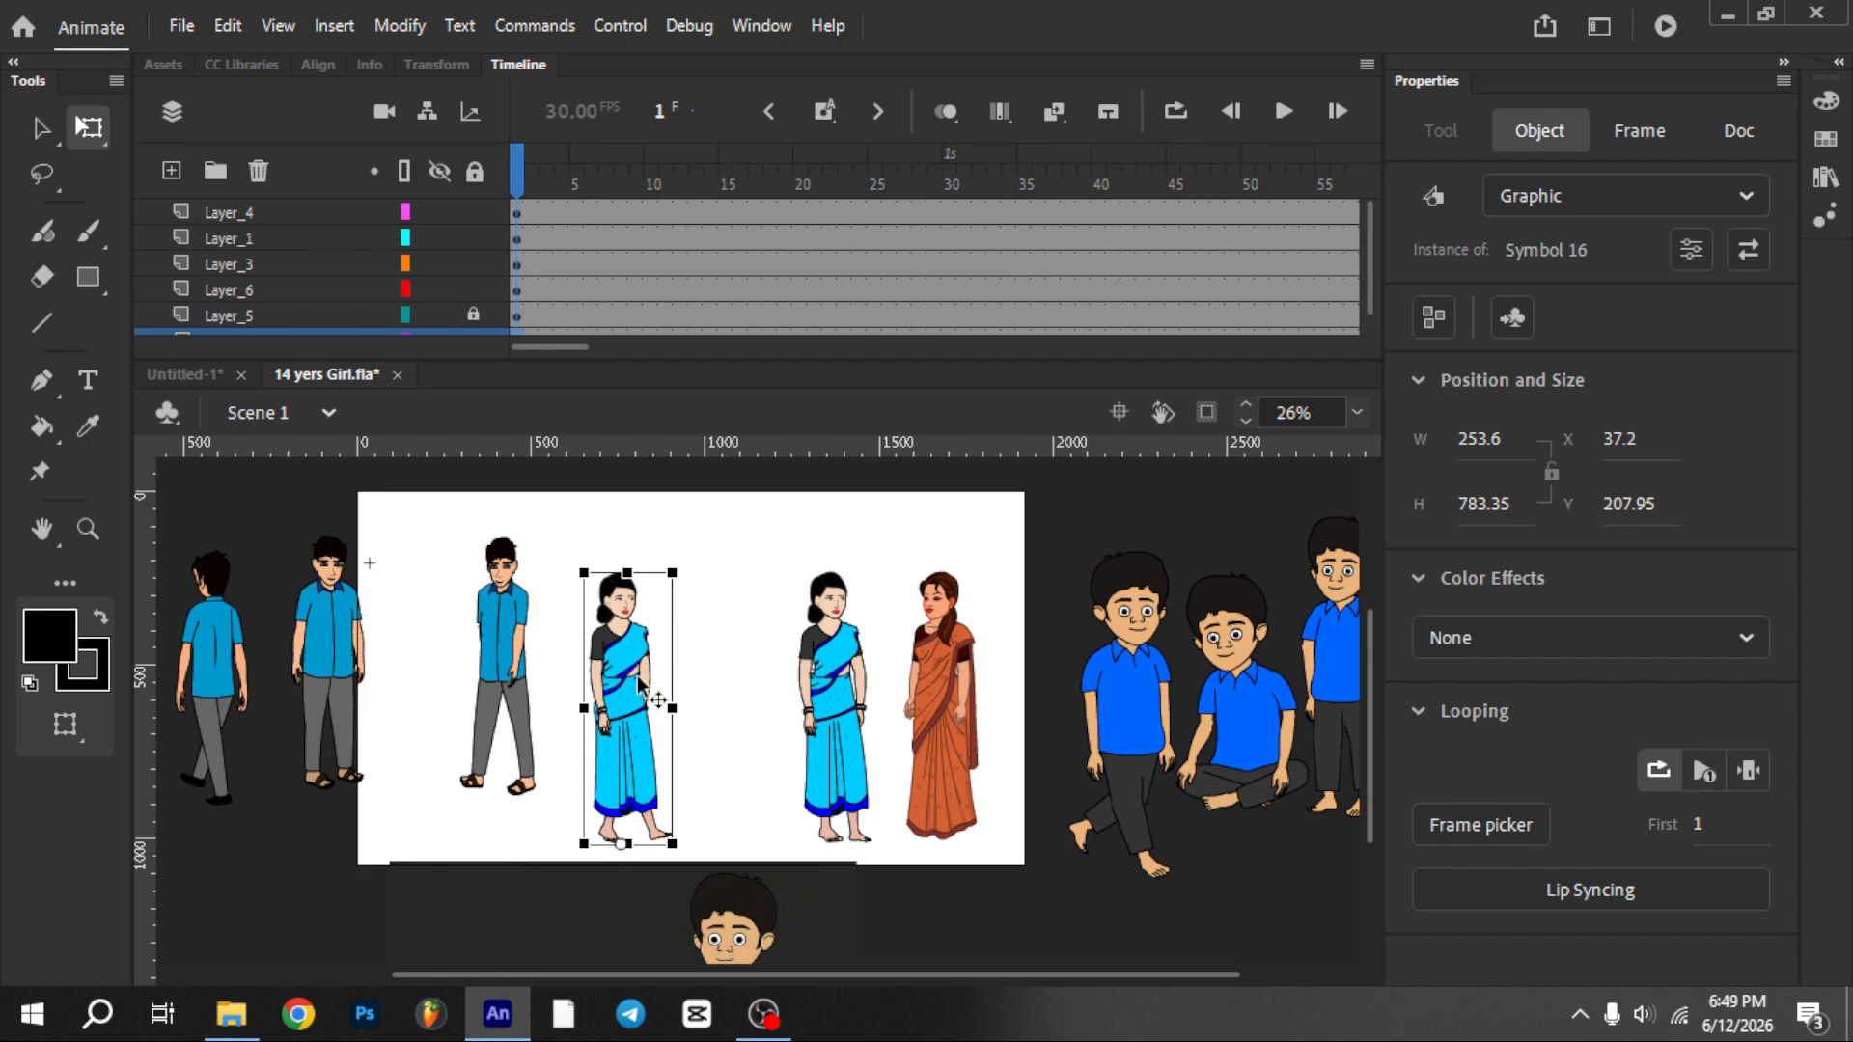
pyautogui.click(187, 378)
pyautogui.click(517, 241)
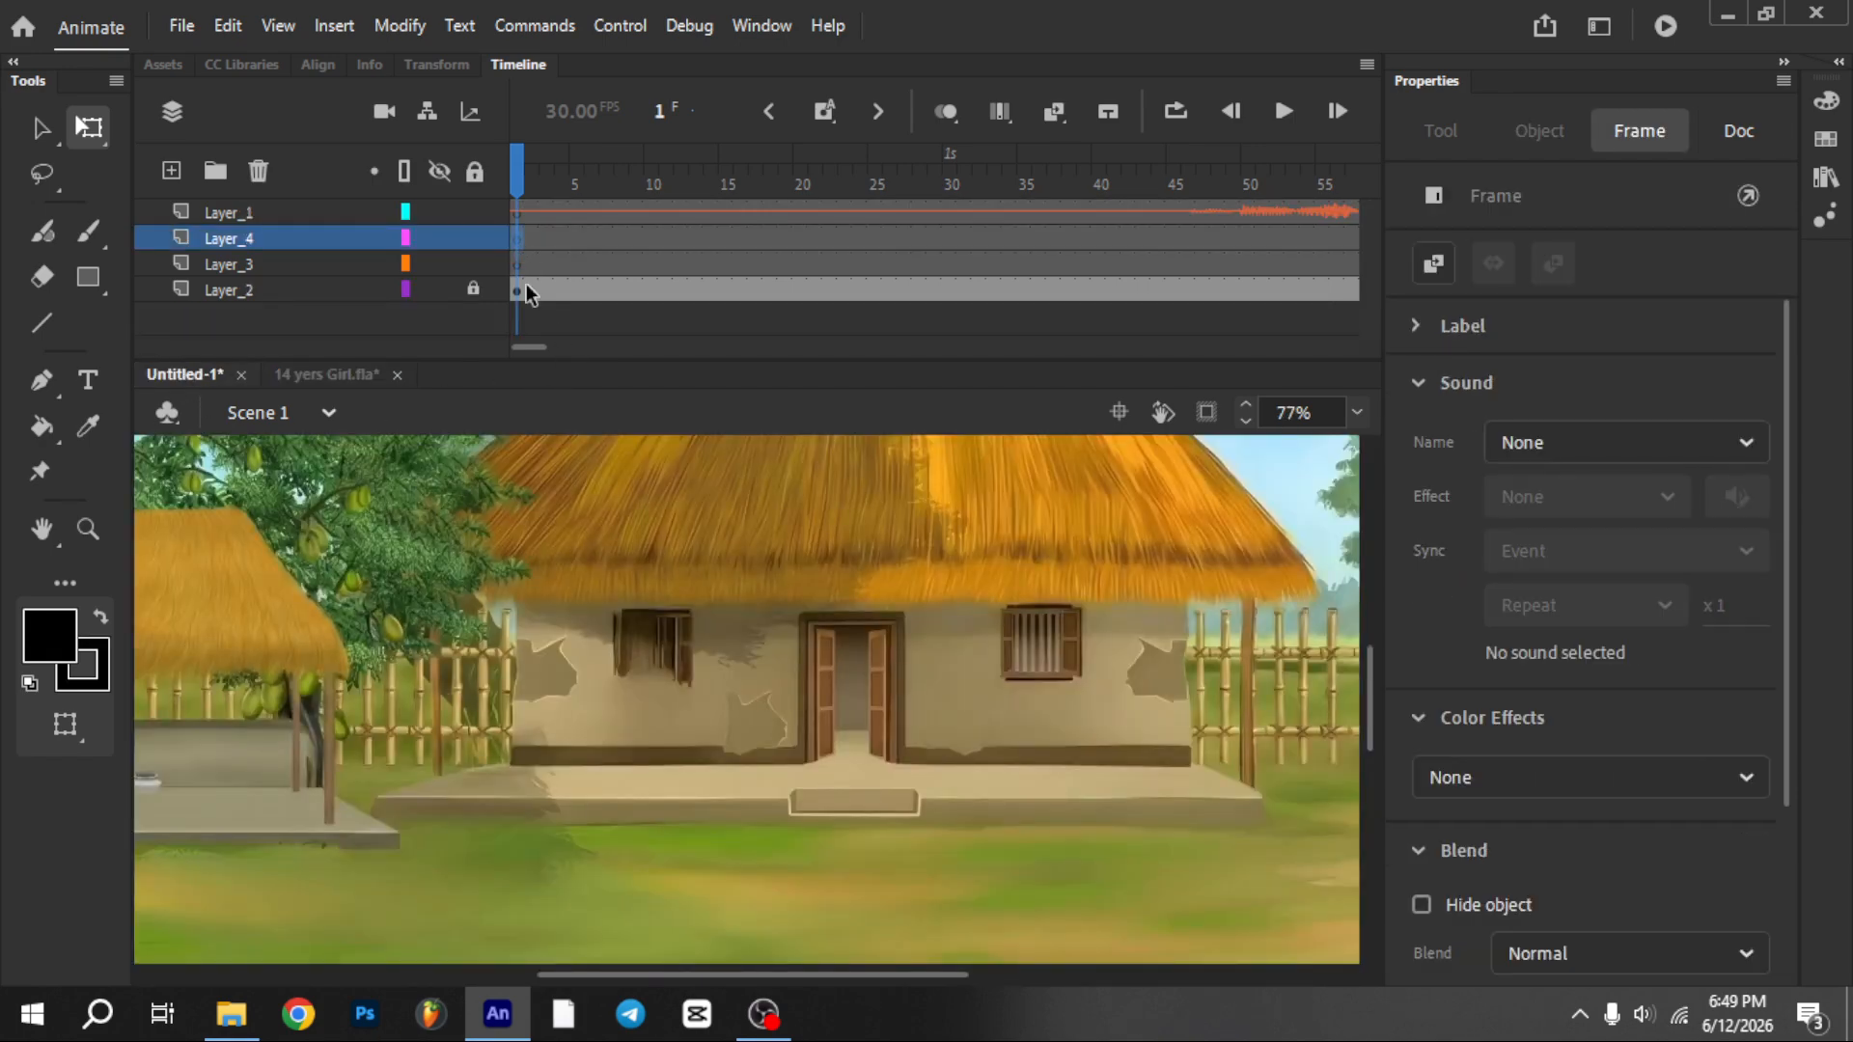
pyautogui.hotkey('ctrl', 'v')
# Scale the blue sari woman to about 65 × 200 px and place her on the grass by the house's left end
pyautogui.scroll(-2, 719, 675)
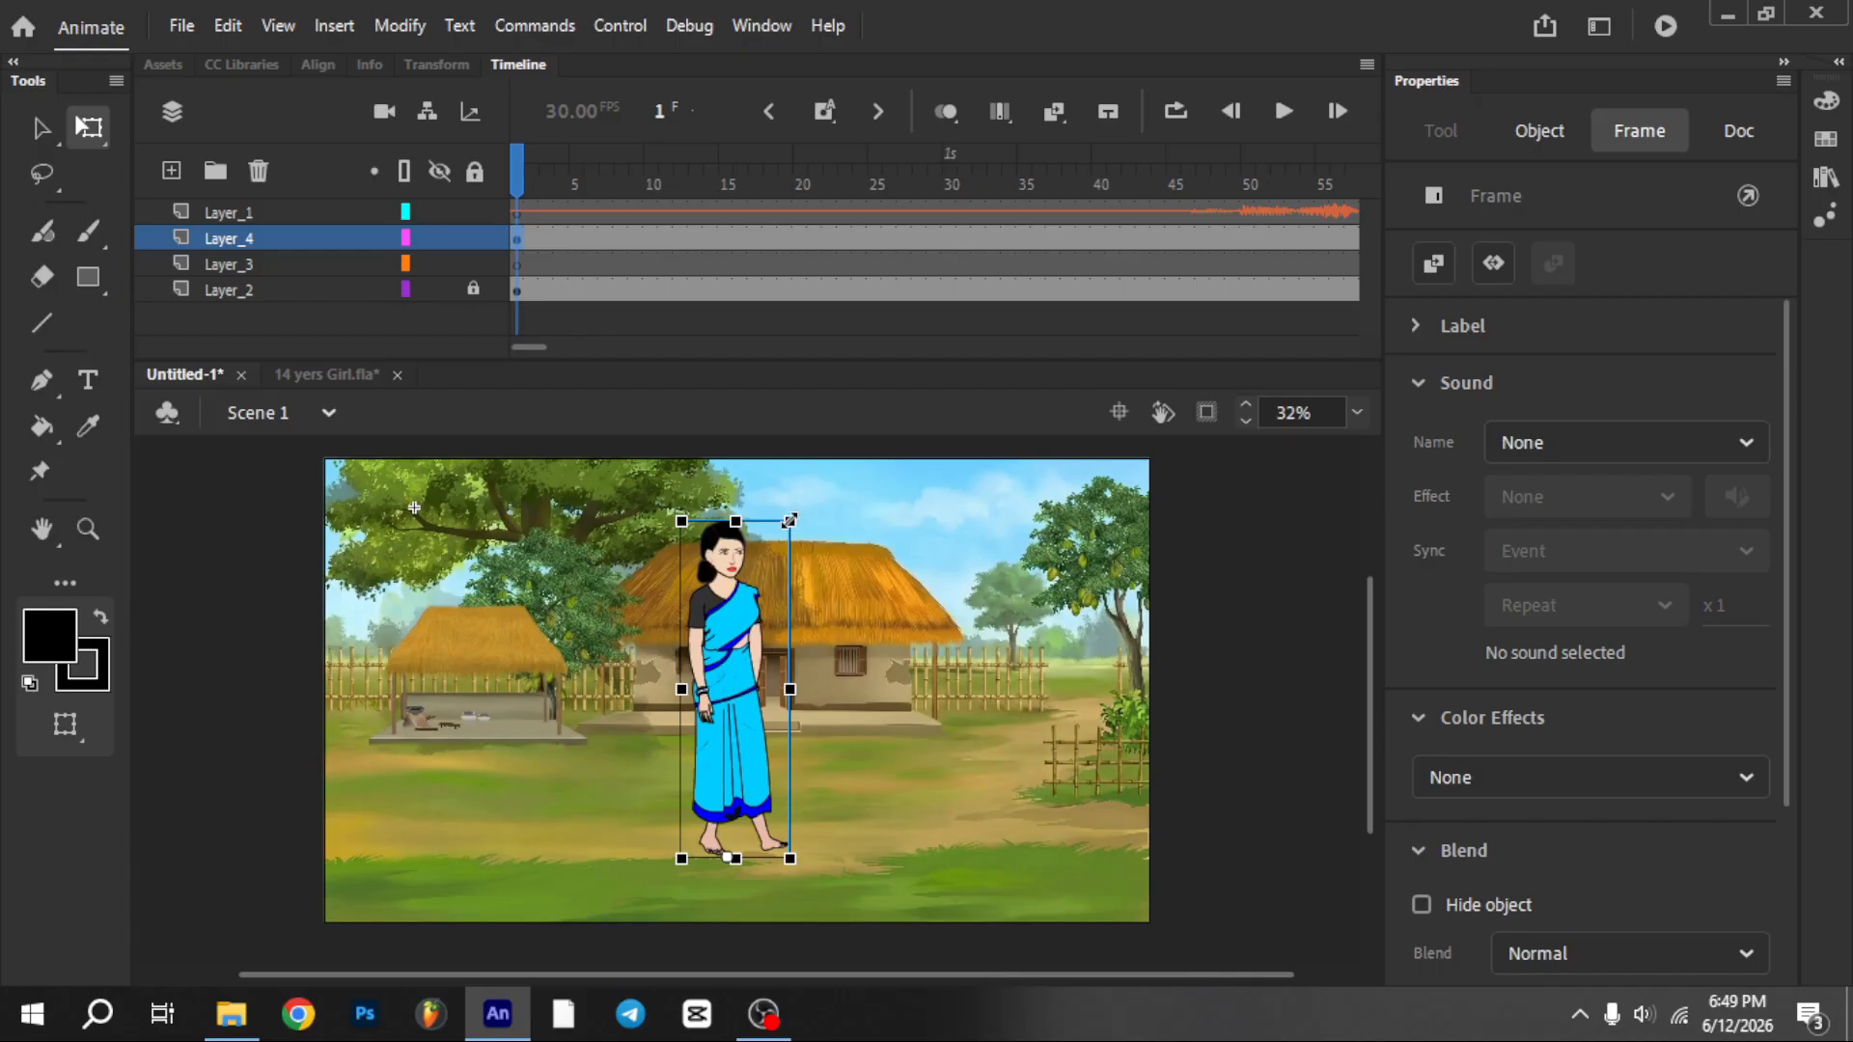
pyautogui.moveTo(790, 522); pyautogui.dragTo(757, 704)
pyautogui.scroll(2, 705, 733)
pyautogui.moveTo(743, 907); pyautogui.dragTo(525, 654)
pyautogui.scroll(-2, 525, 654)
pyautogui.moveTo(585, 514); pyautogui.dragTo(582, 598)
pyautogui.scroll(2, 772, 627)
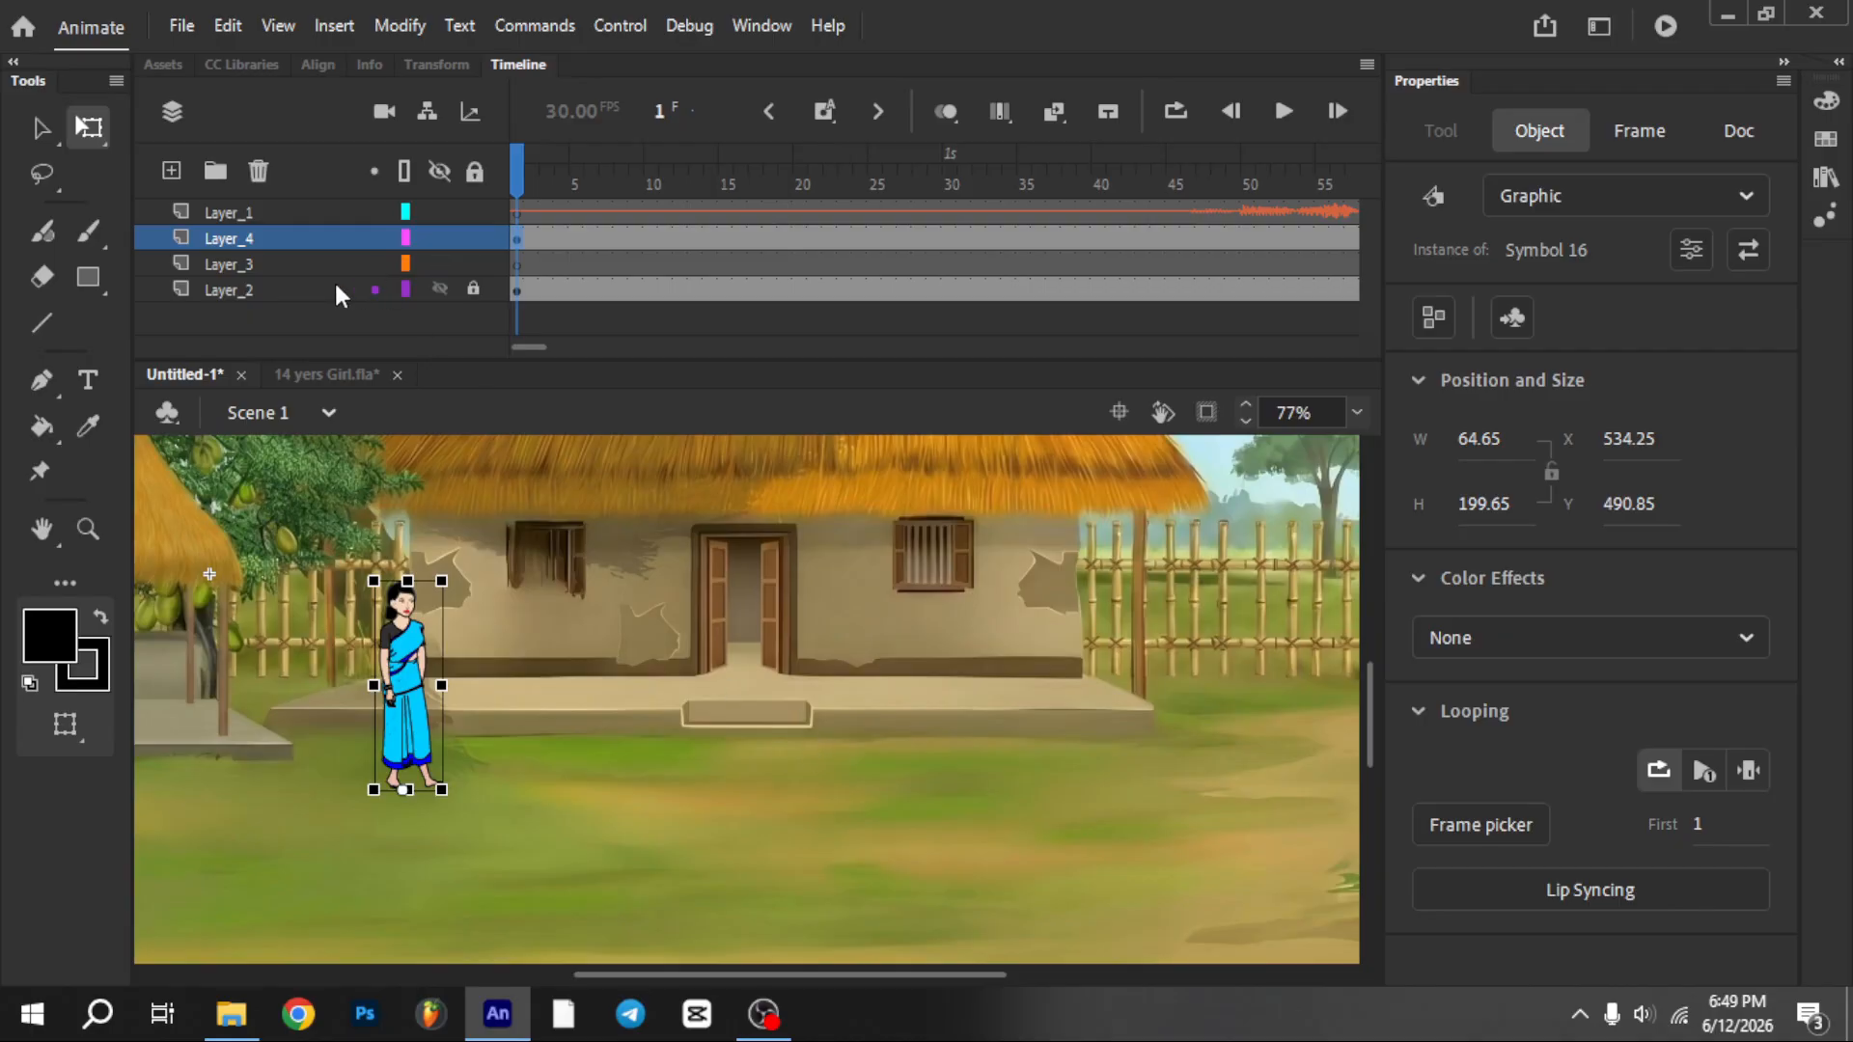
# Select Layer_3 and browse the Free CARECHTER folder on drive F: for another character file
pyautogui.click(334, 264)
pyautogui.click(232, 1013)
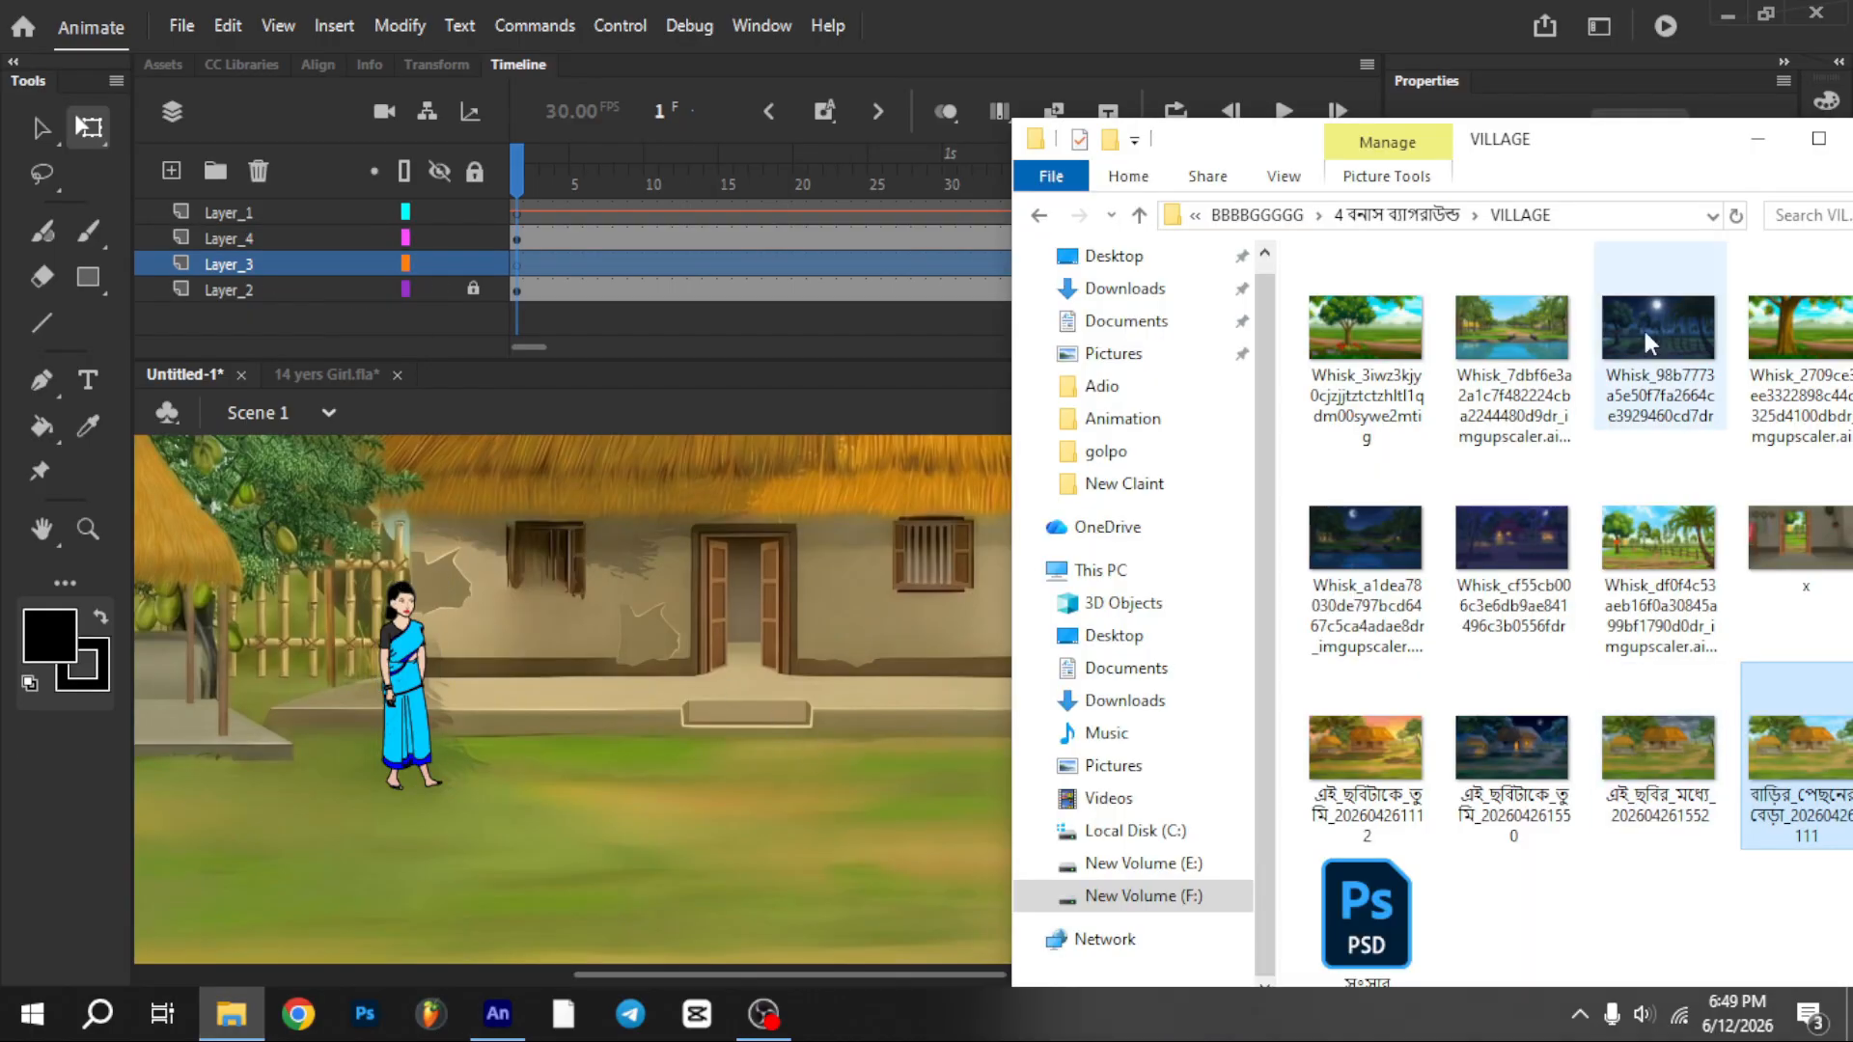
pyautogui.moveTo(1621, 138); pyautogui.dragTo(1093, 152)
pyautogui.click(642, 909)
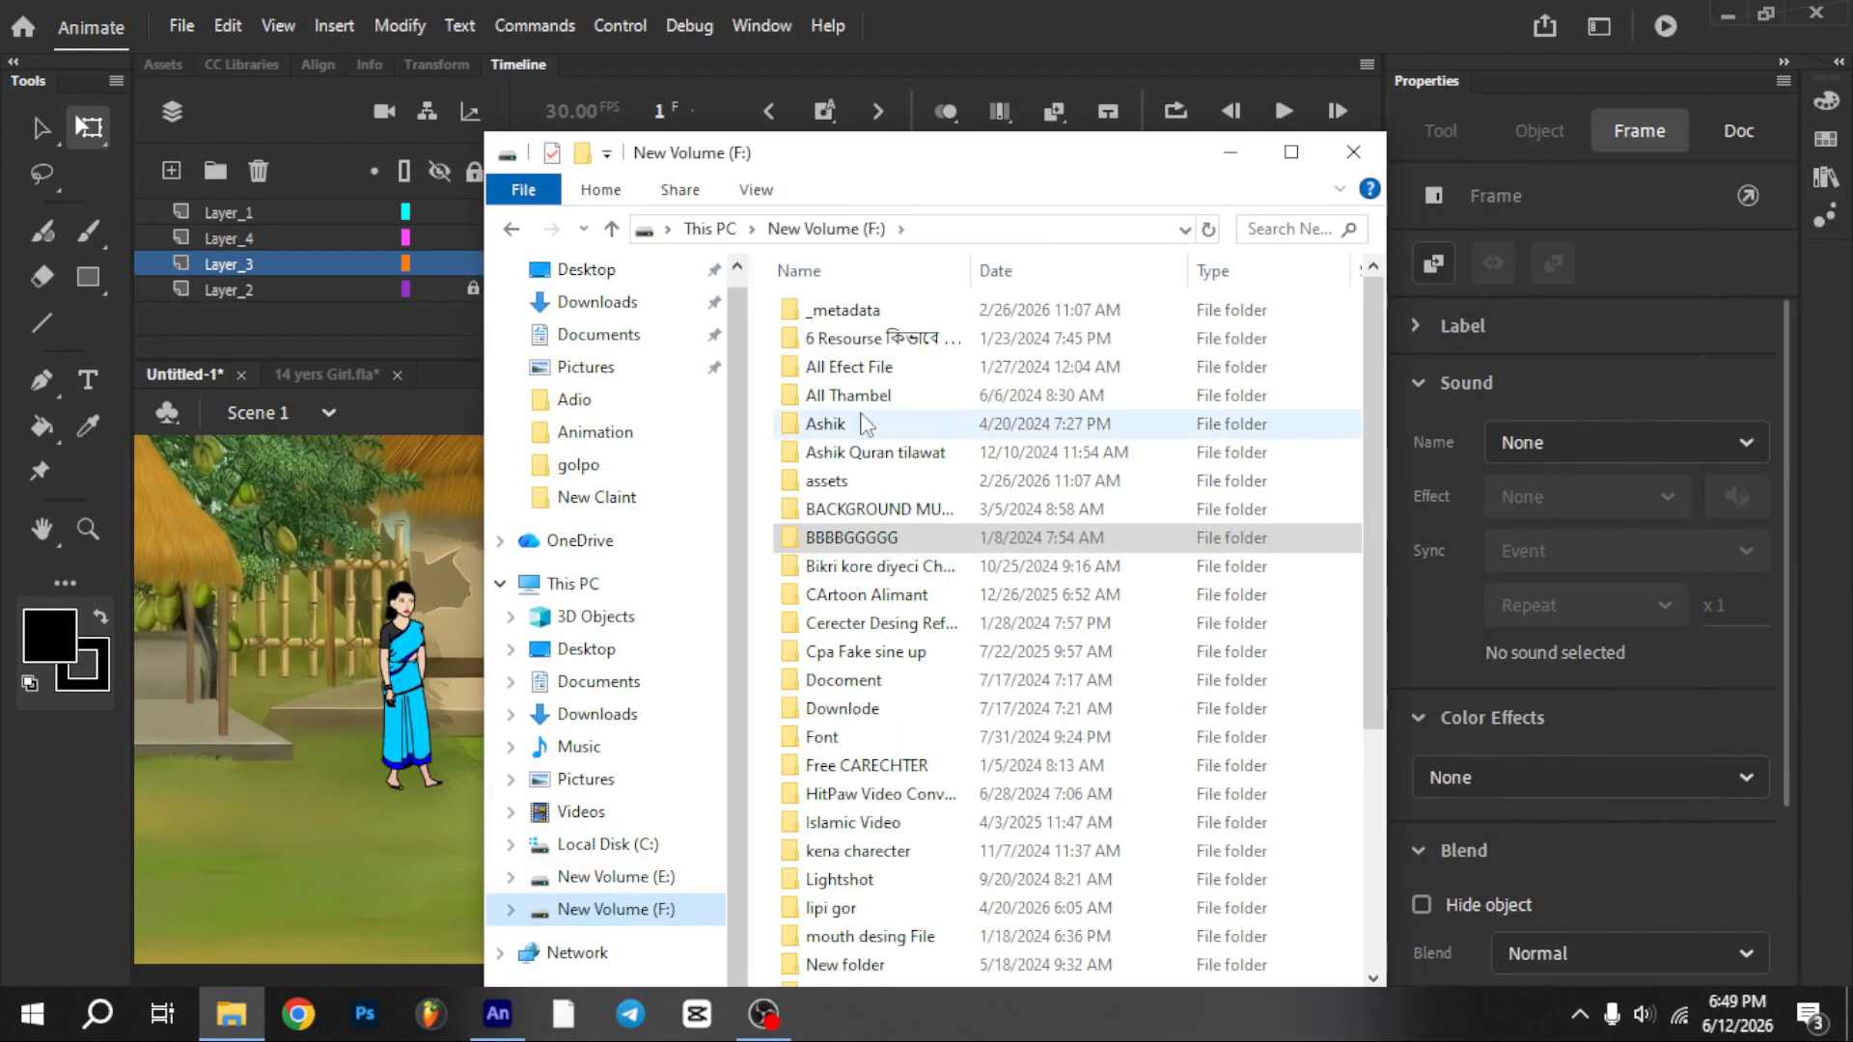
pyautogui.click(853, 778)
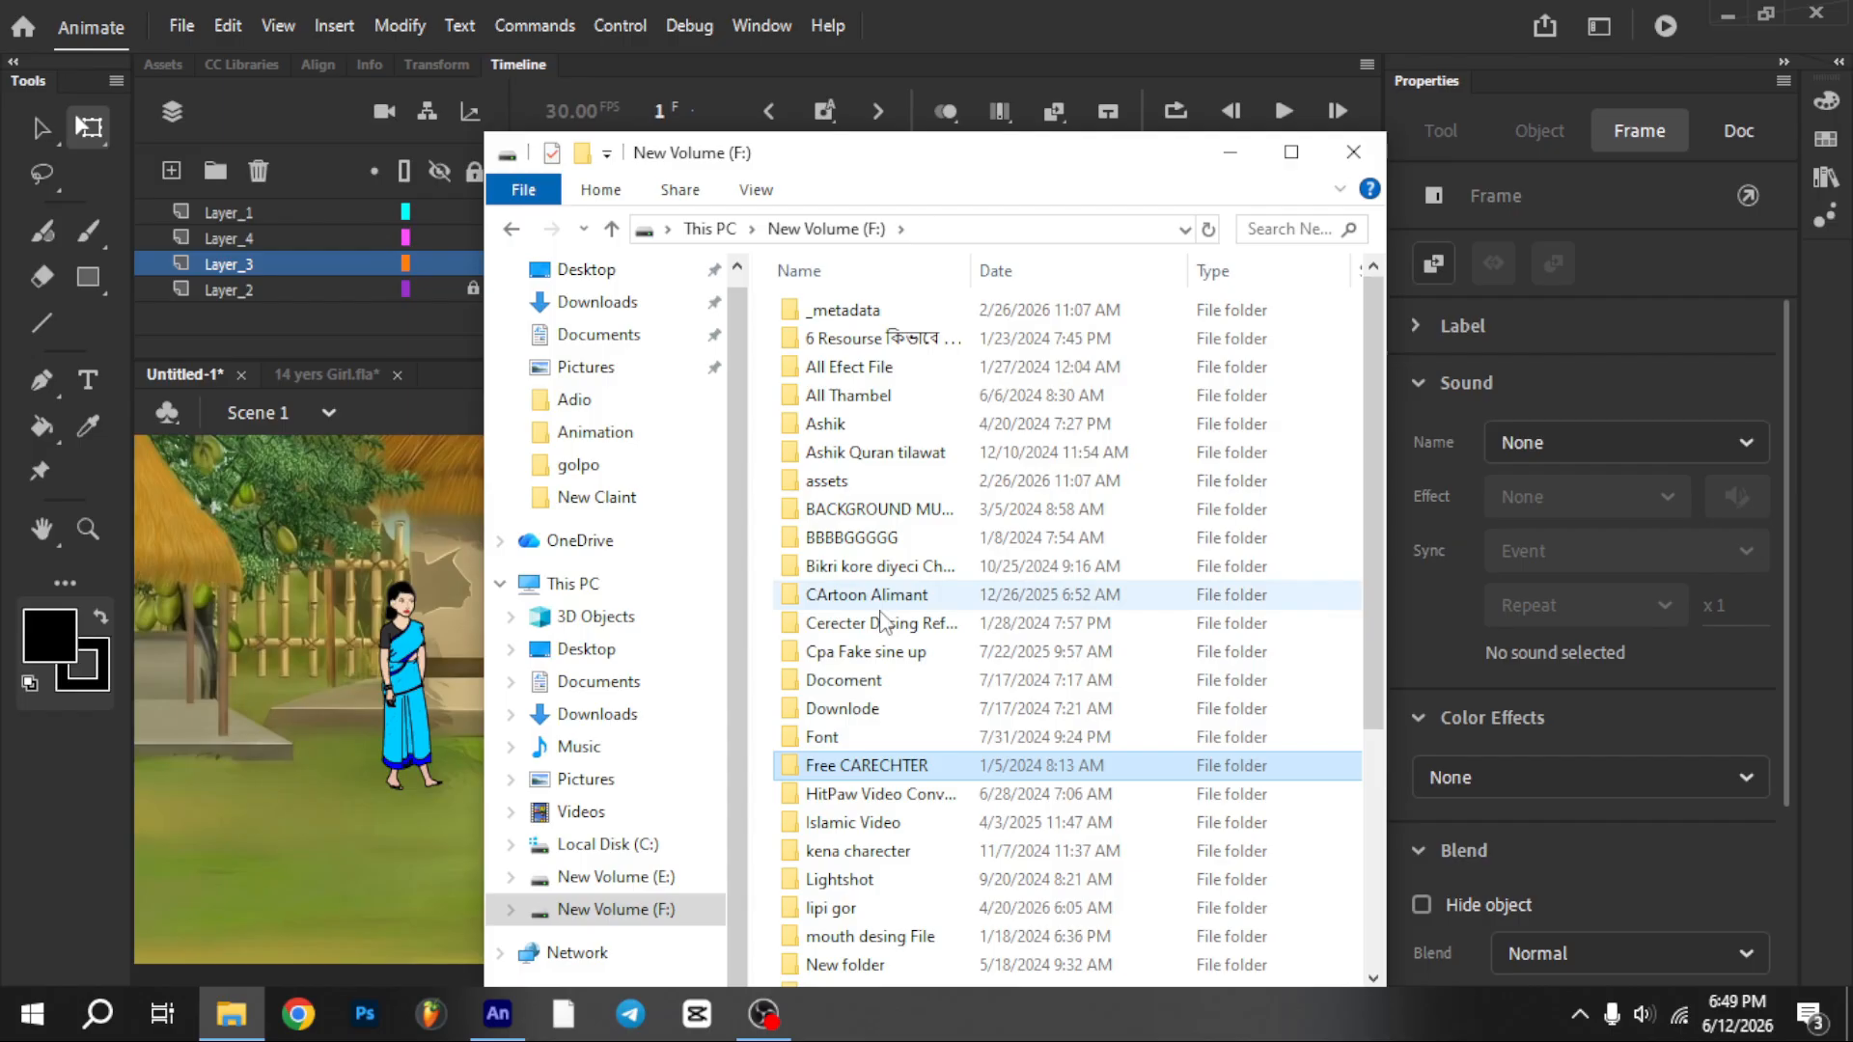
pyautogui.doubleClick(853, 778)
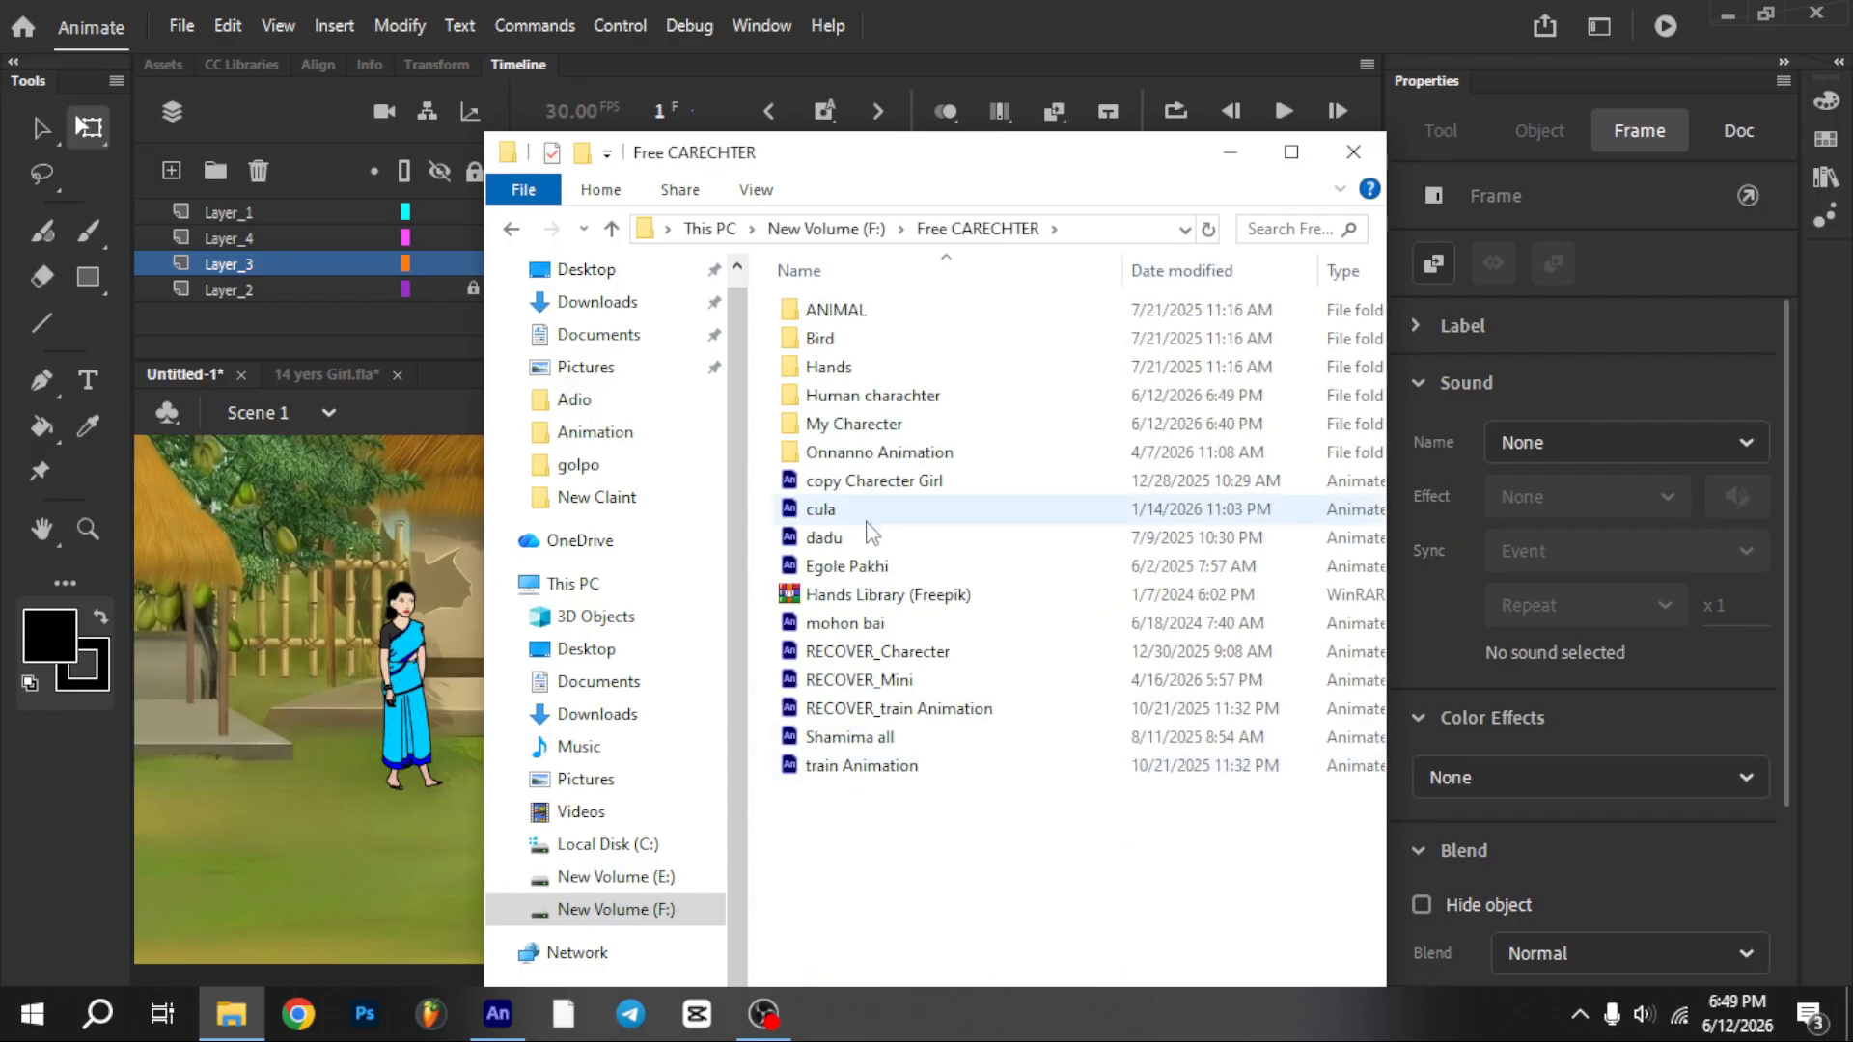
# Open the Soha character file from the CArec folder inside golpo-8 on drive E:
pyautogui.click(662, 878)
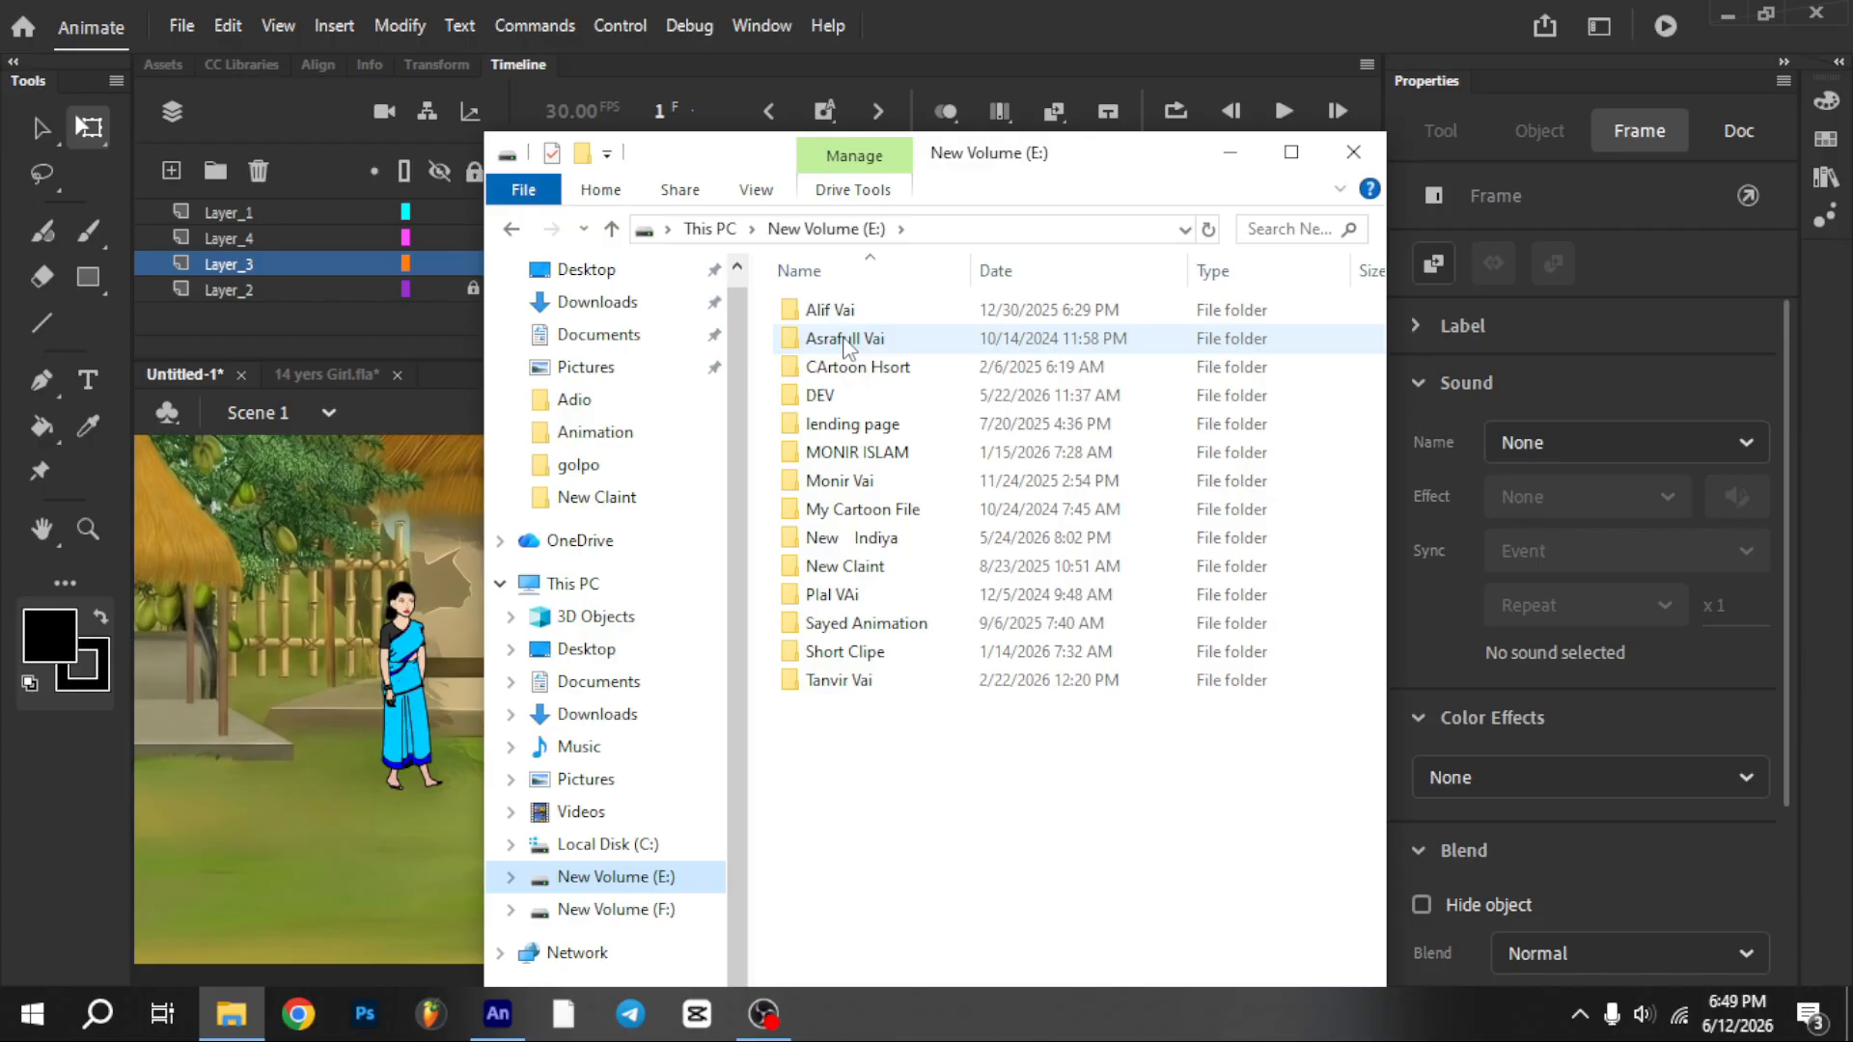
pyautogui.doubleClick(828, 310)
pyautogui.doubleClick(840, 309)
pyautogui.doubleClick(841, 316)
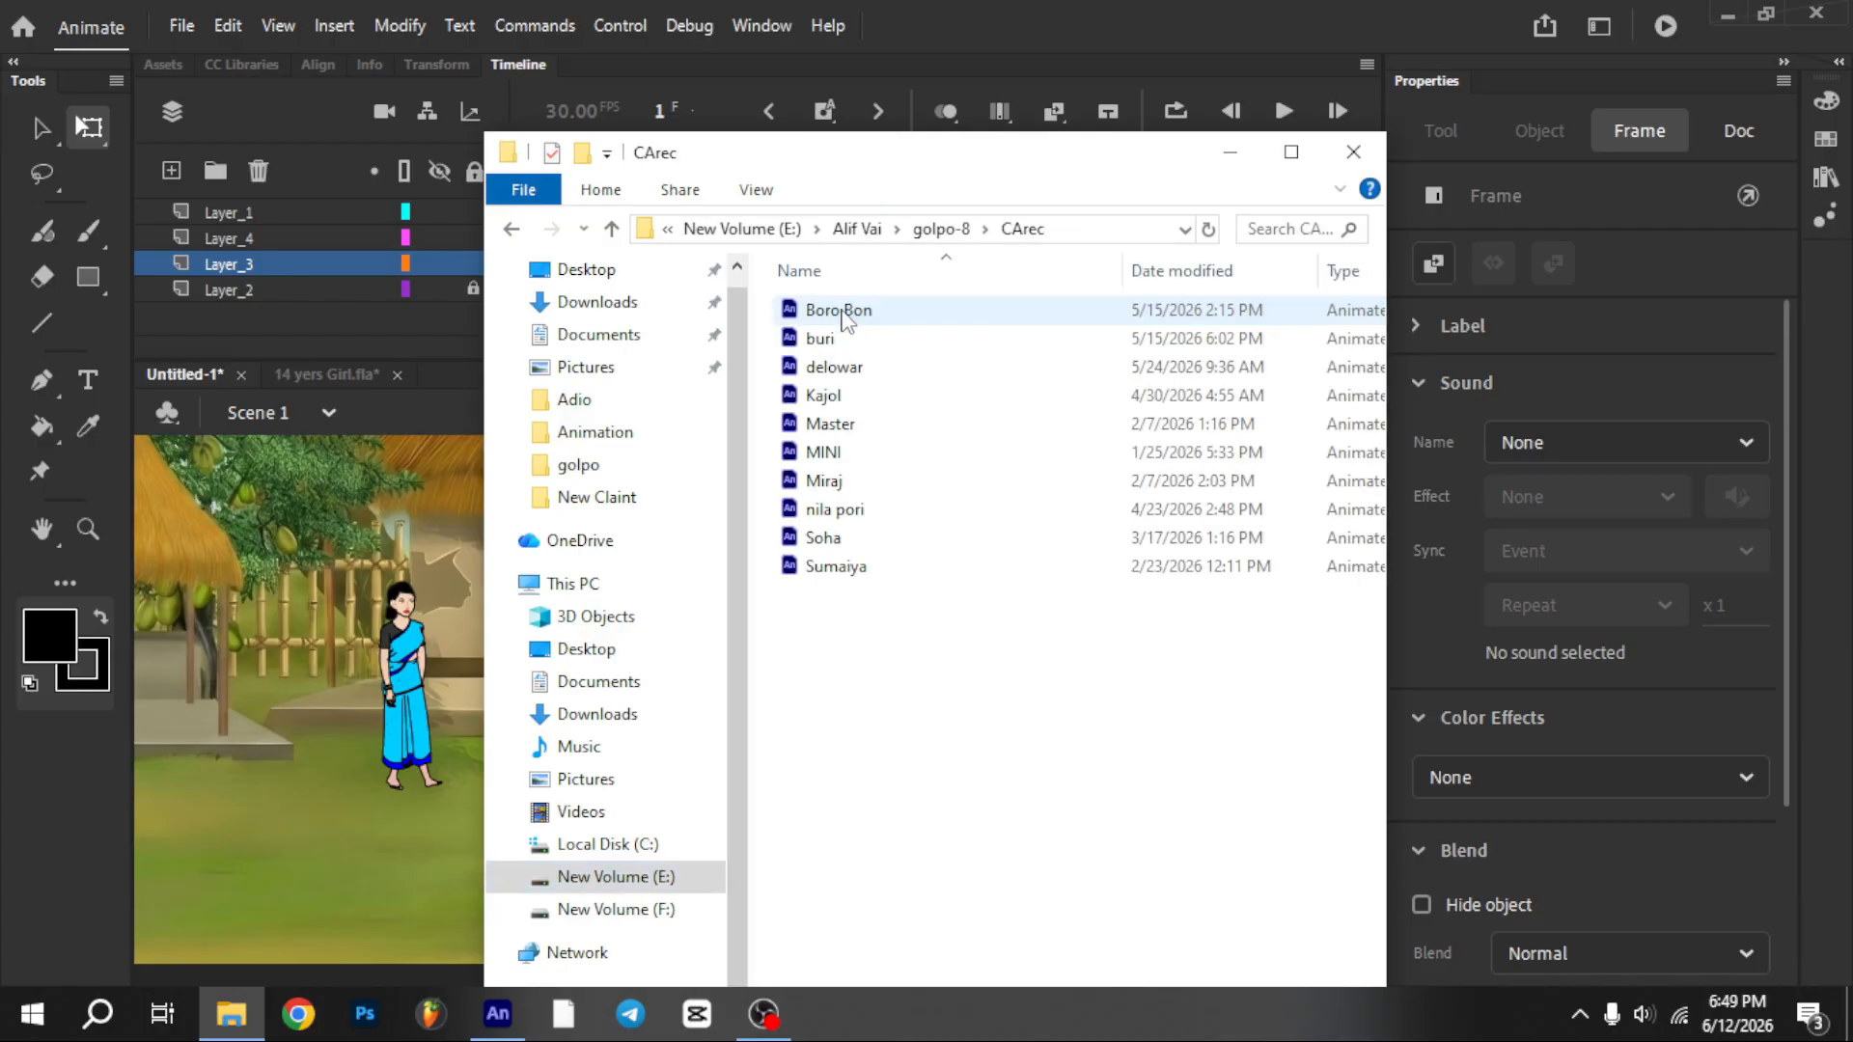
pyautogui.doubleClick(826, 546)
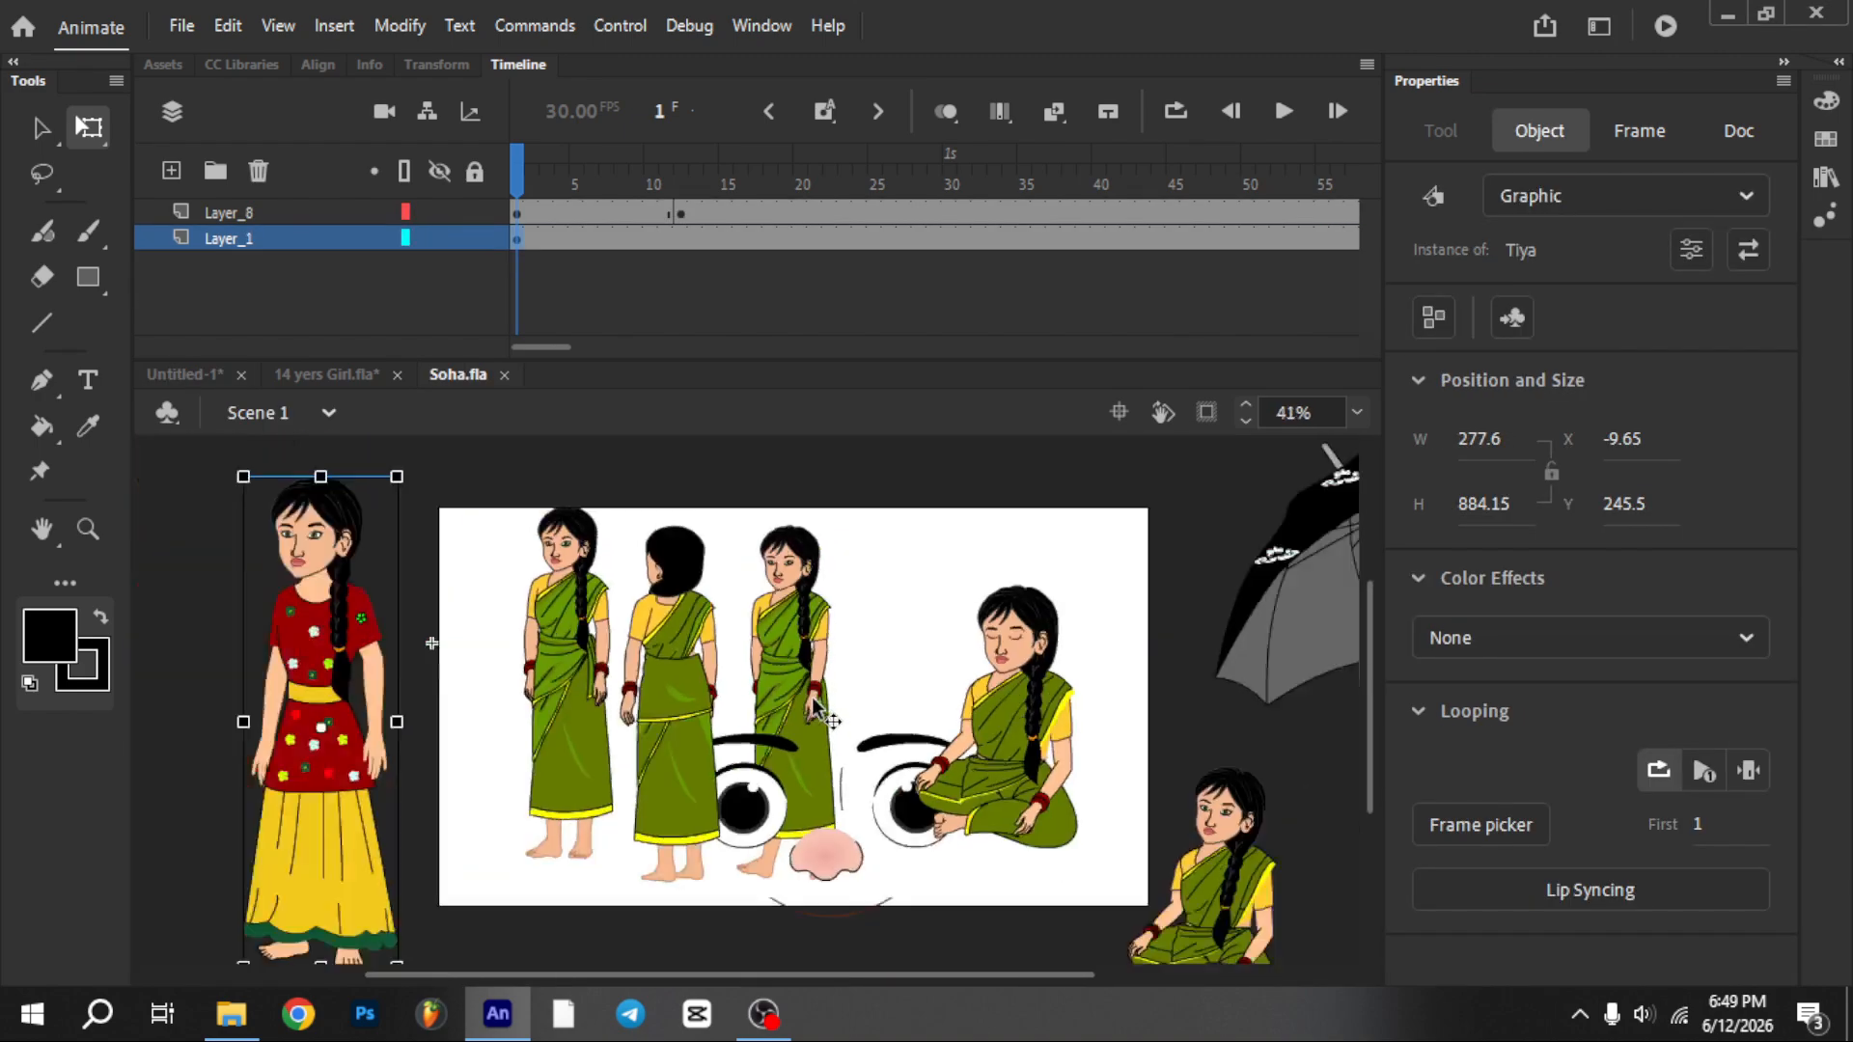
# Copy the seated girl in the green sari from Soha.fla and paste her onto frame 1 of Layer_3 in Untitled-1
pyautogui.click(971, 731)
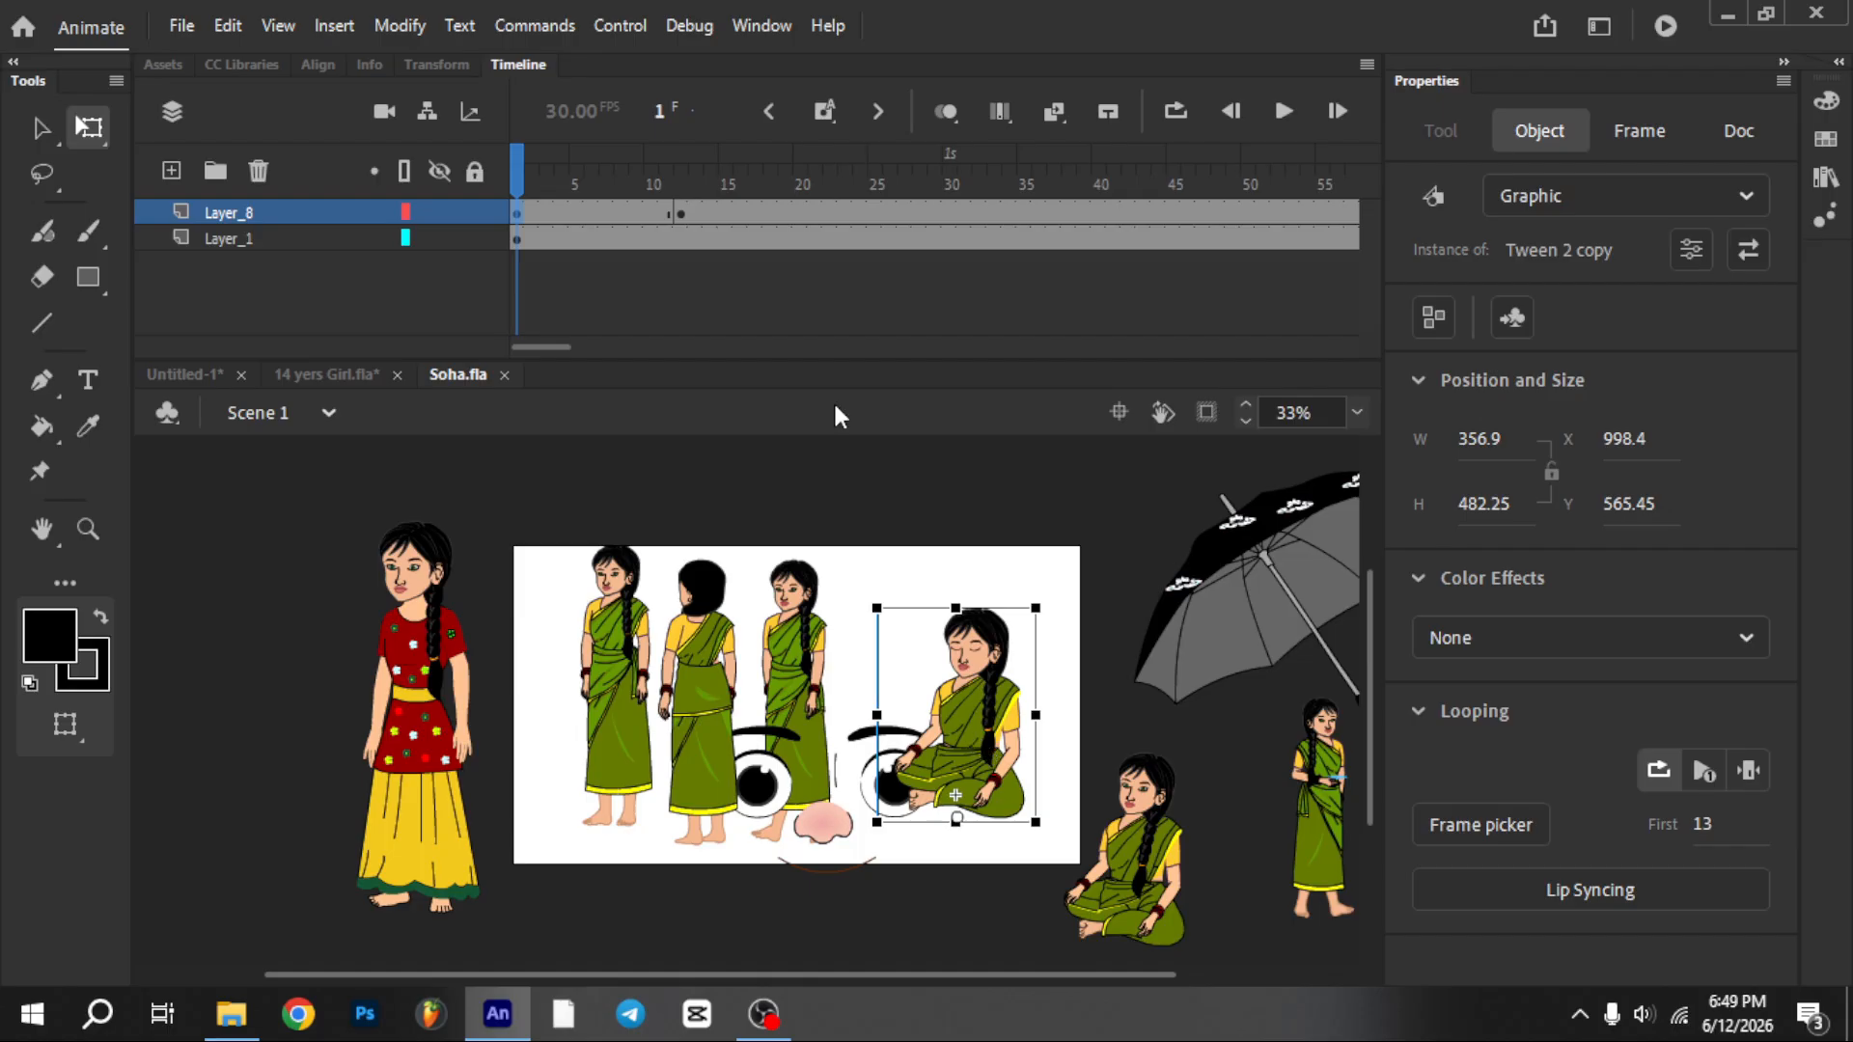
pyautogui.click(187, 377)
pyautogui.click(513, 274)
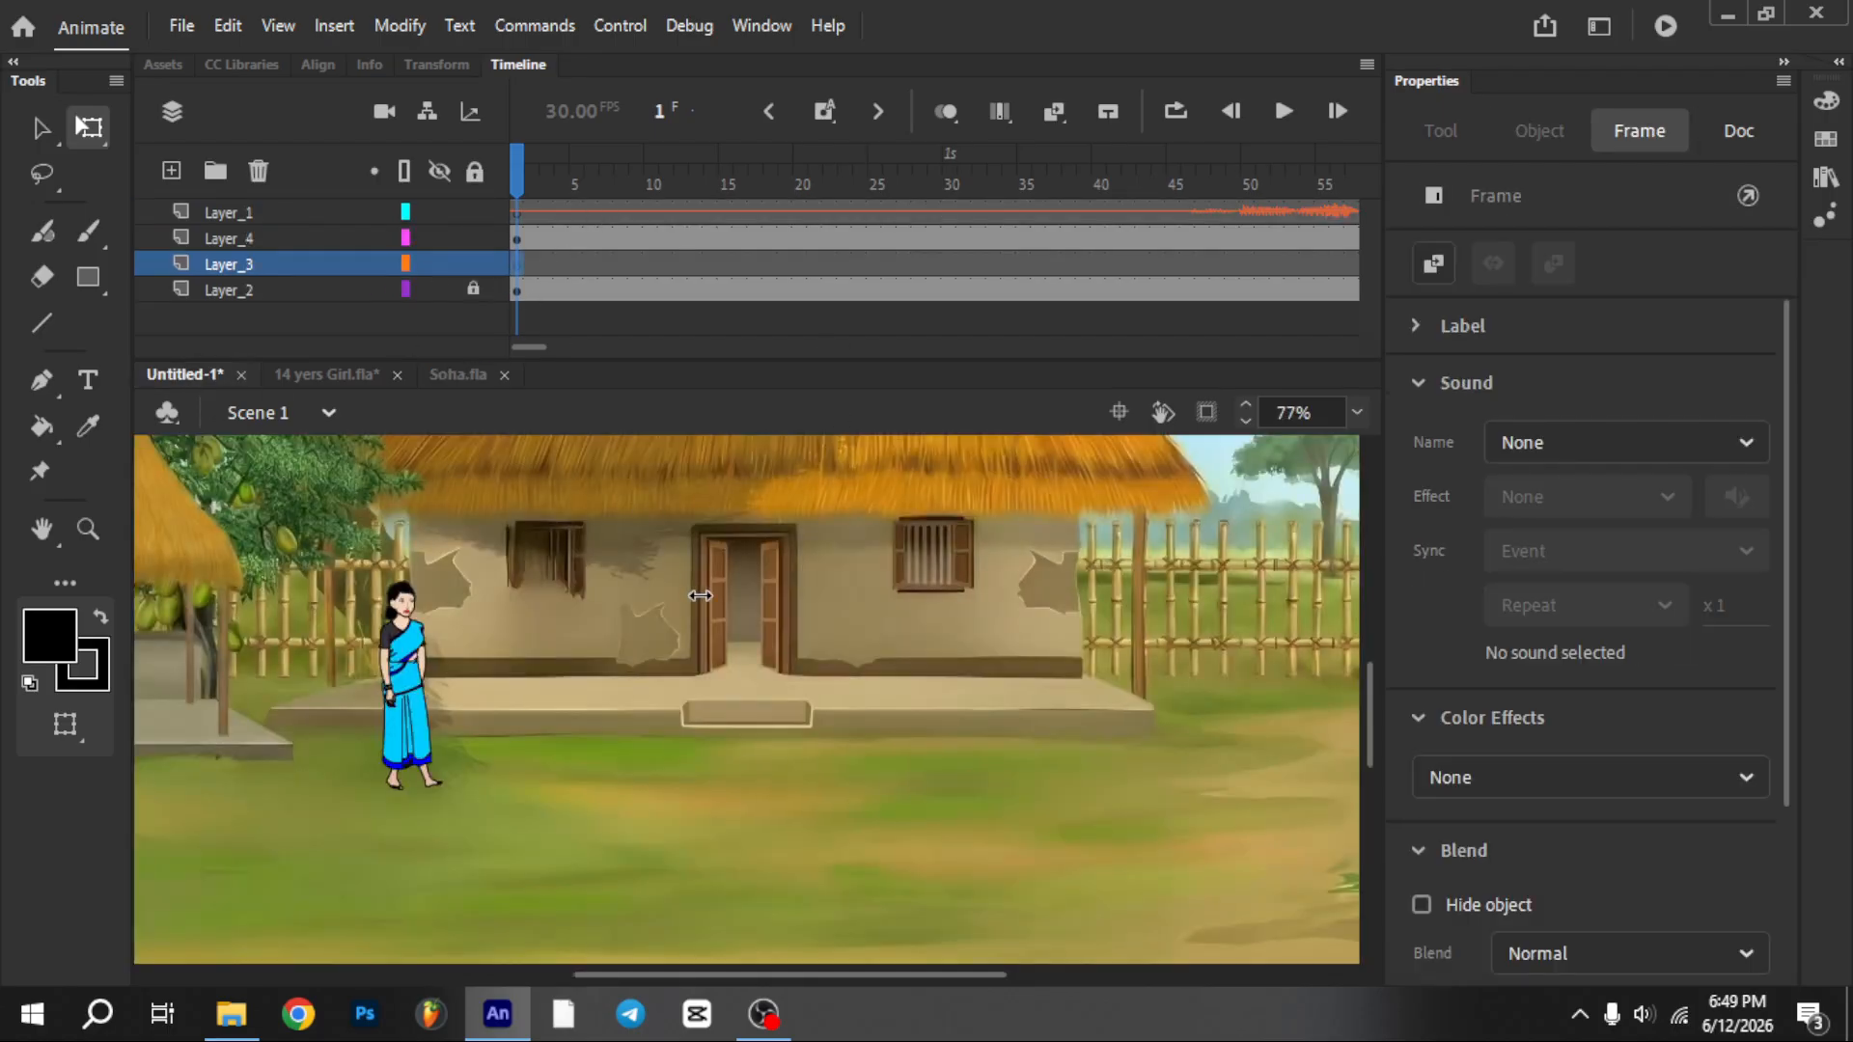
pyautogui.hotkey('ctrl', 'alt', 'v')
pyautogui.click(810, 535)
pyautogui.click(1003, 594)
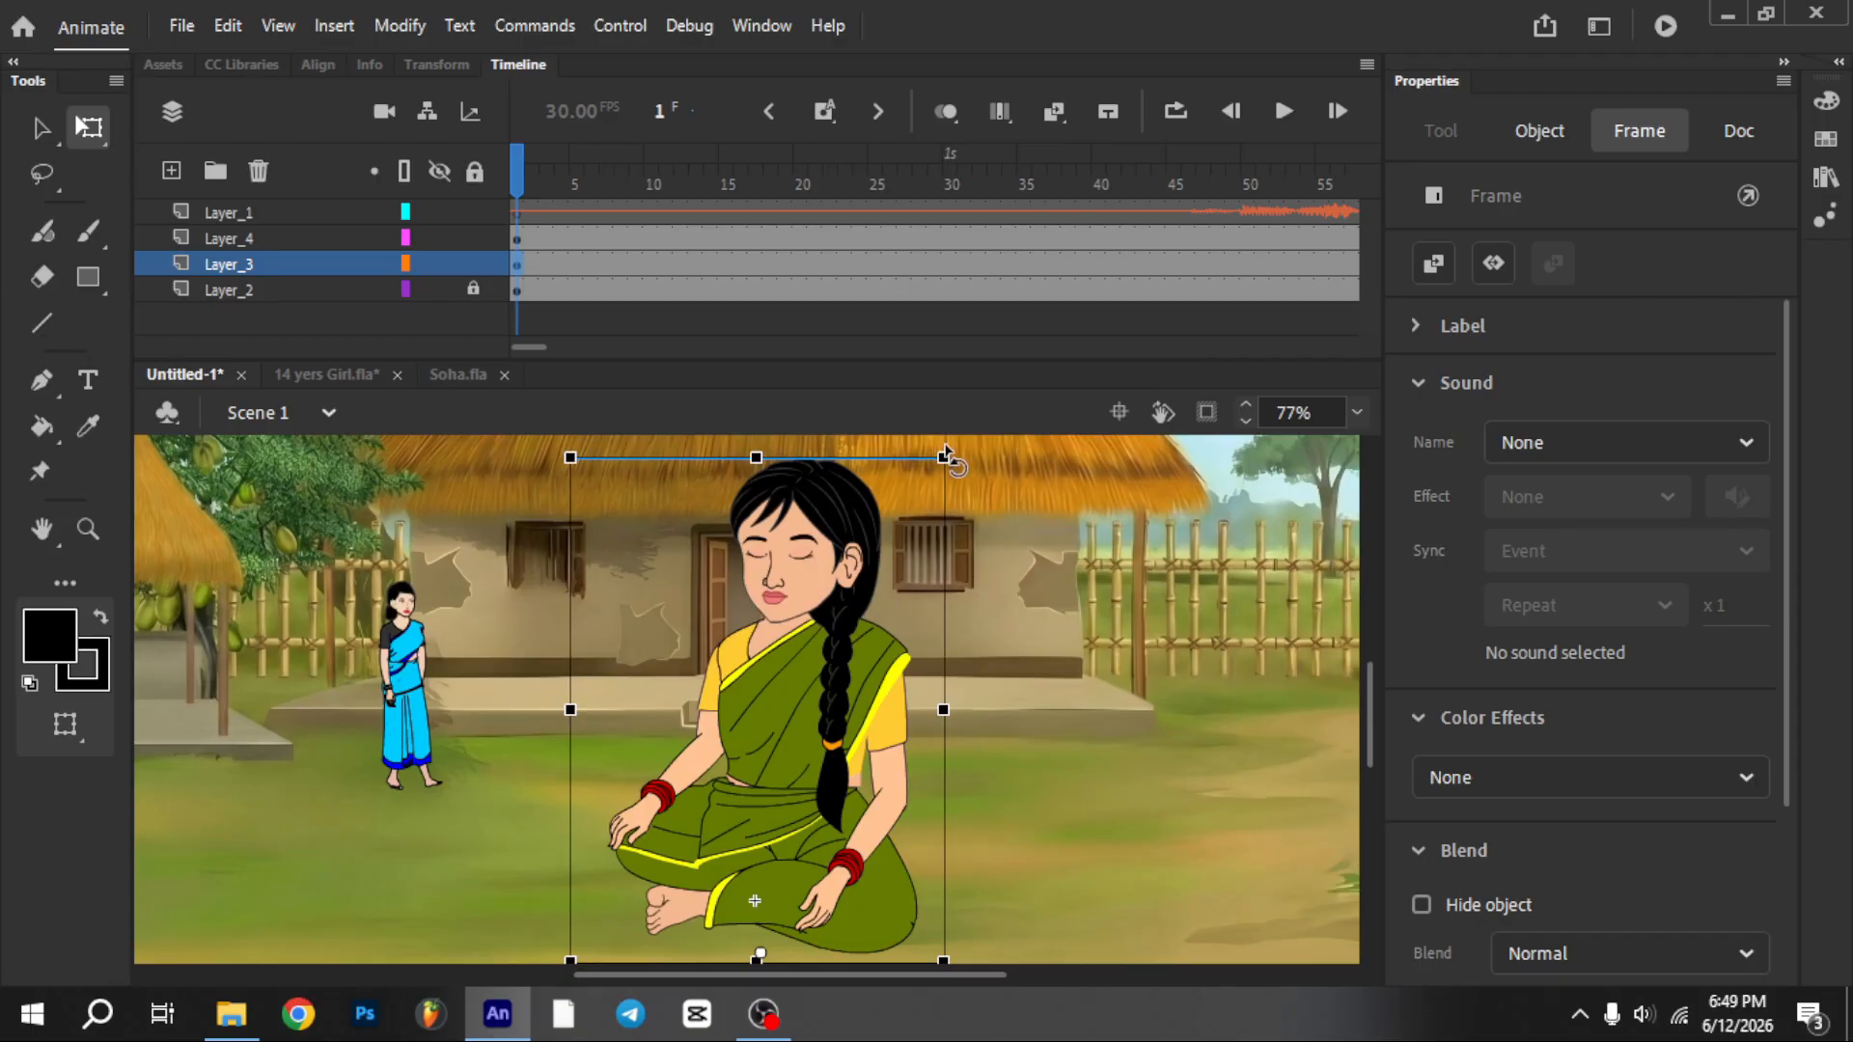
# Scale the seated girl to about 67 × 91 px and seat her on the veranda to the right of the door
pyautogui.moveTo(943, 457); pyautogui.dragTo(838, 747)
pyautogui.scroll(2, 783, 833)
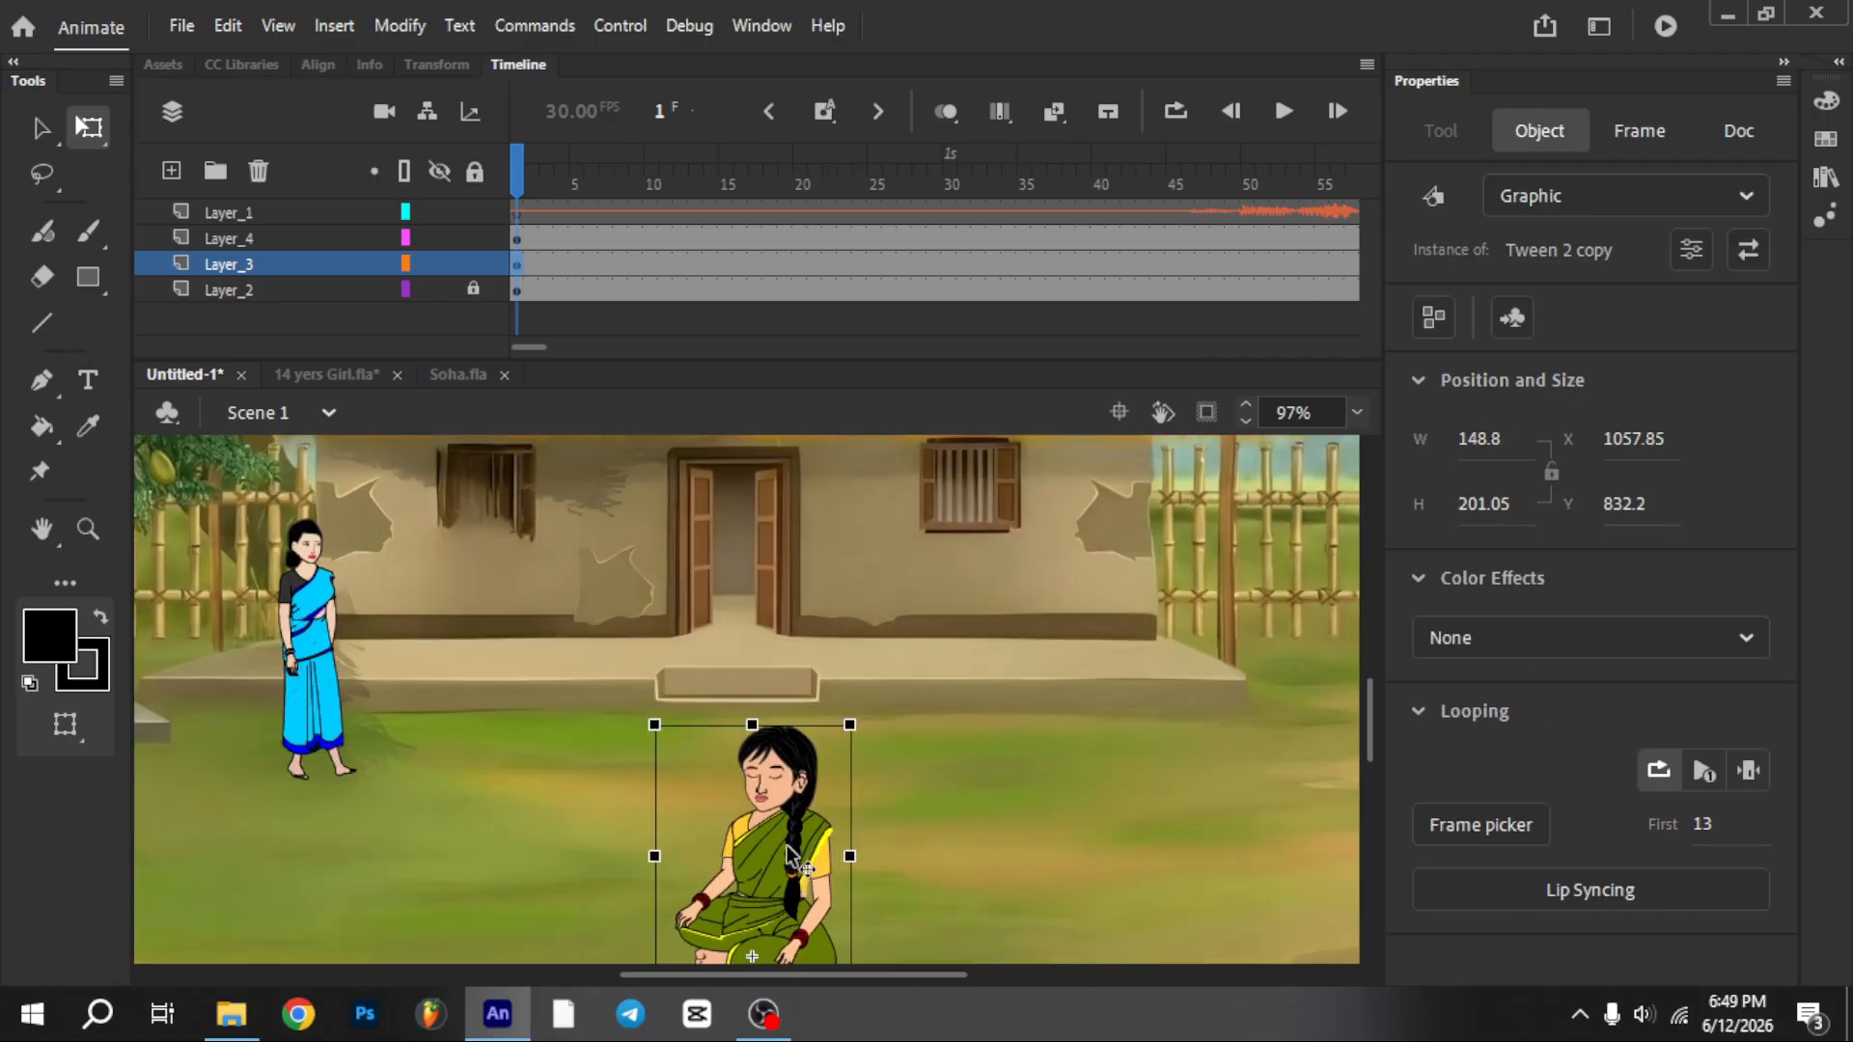
pyautogui.moveTo(785, 855); pyautogui.dragTo(889, 558)
pyautogui.scroll(-2, 875, 591)
pyautogui.moveTo(926, 483); pyautogui.dragTo(873, 580)
pyautogui.scroll(3, 917, 576)
pyautogui.scroll(1, 969, 495)
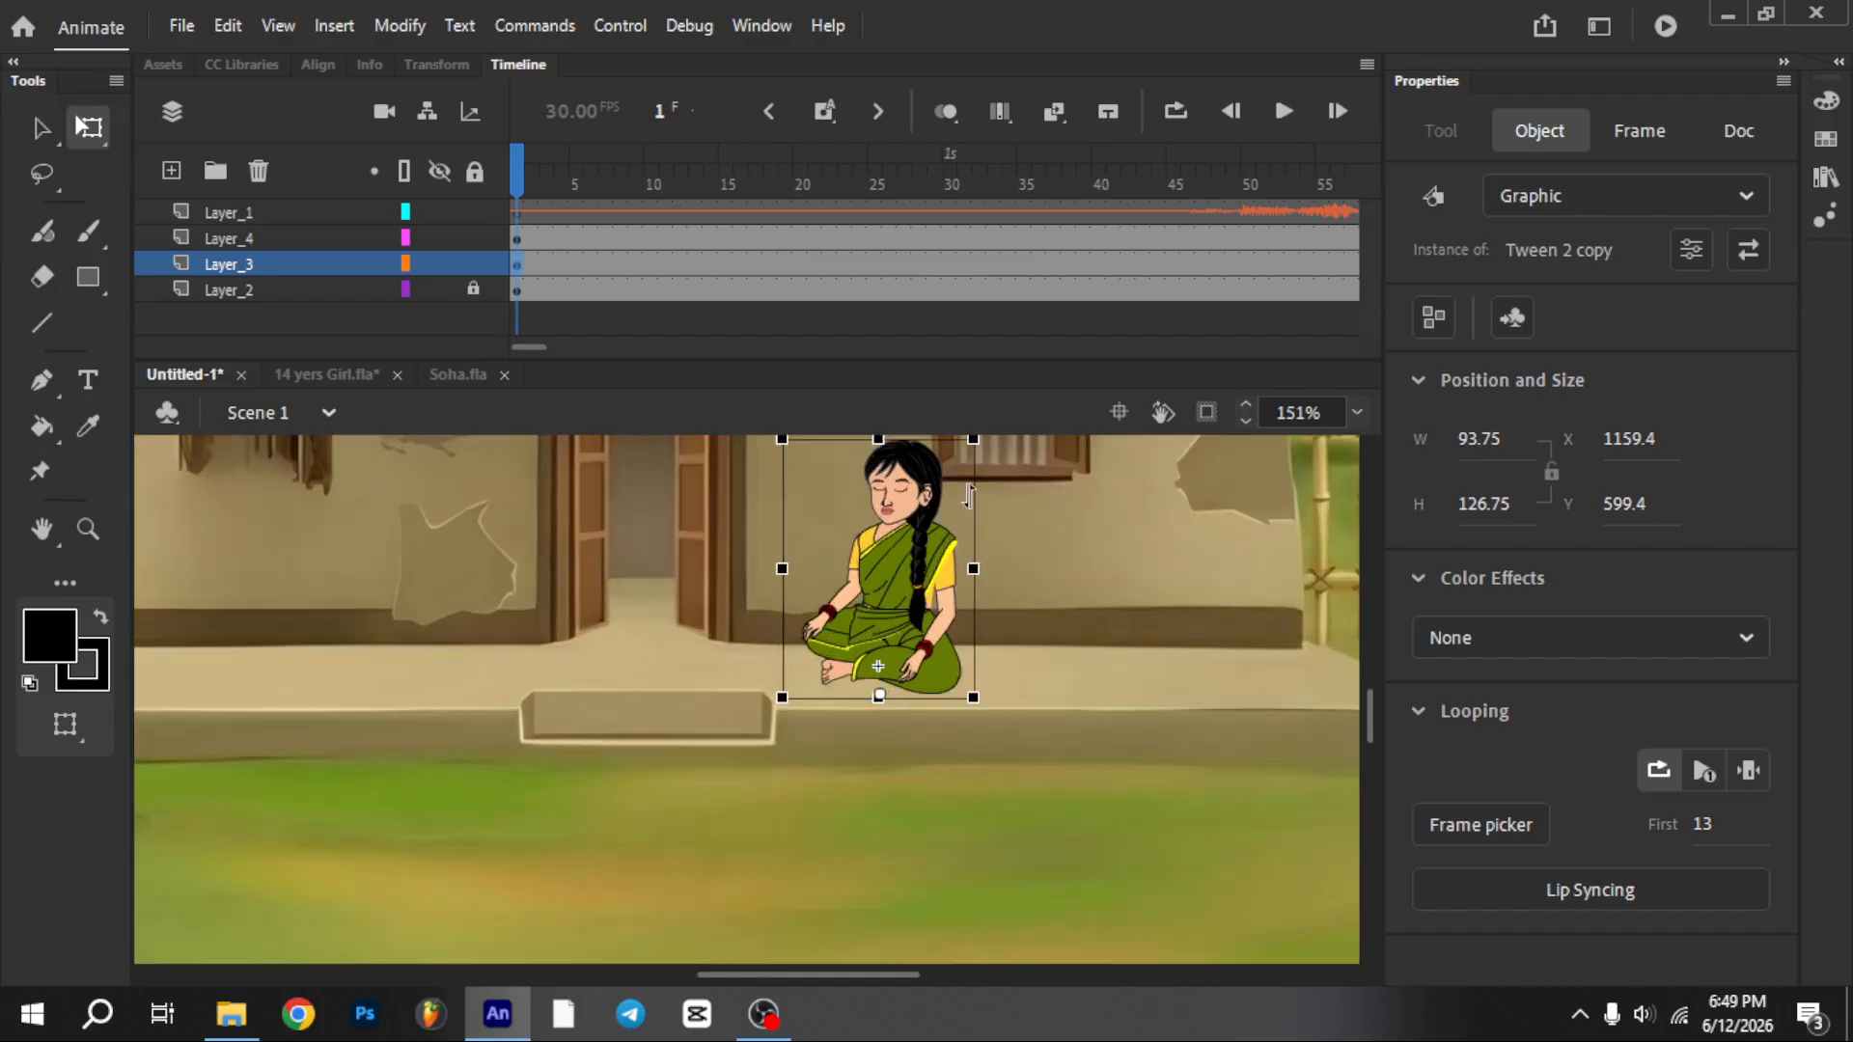
pyautogui.moveTo(976, 438); pyautogui.dragTo(936, 512)
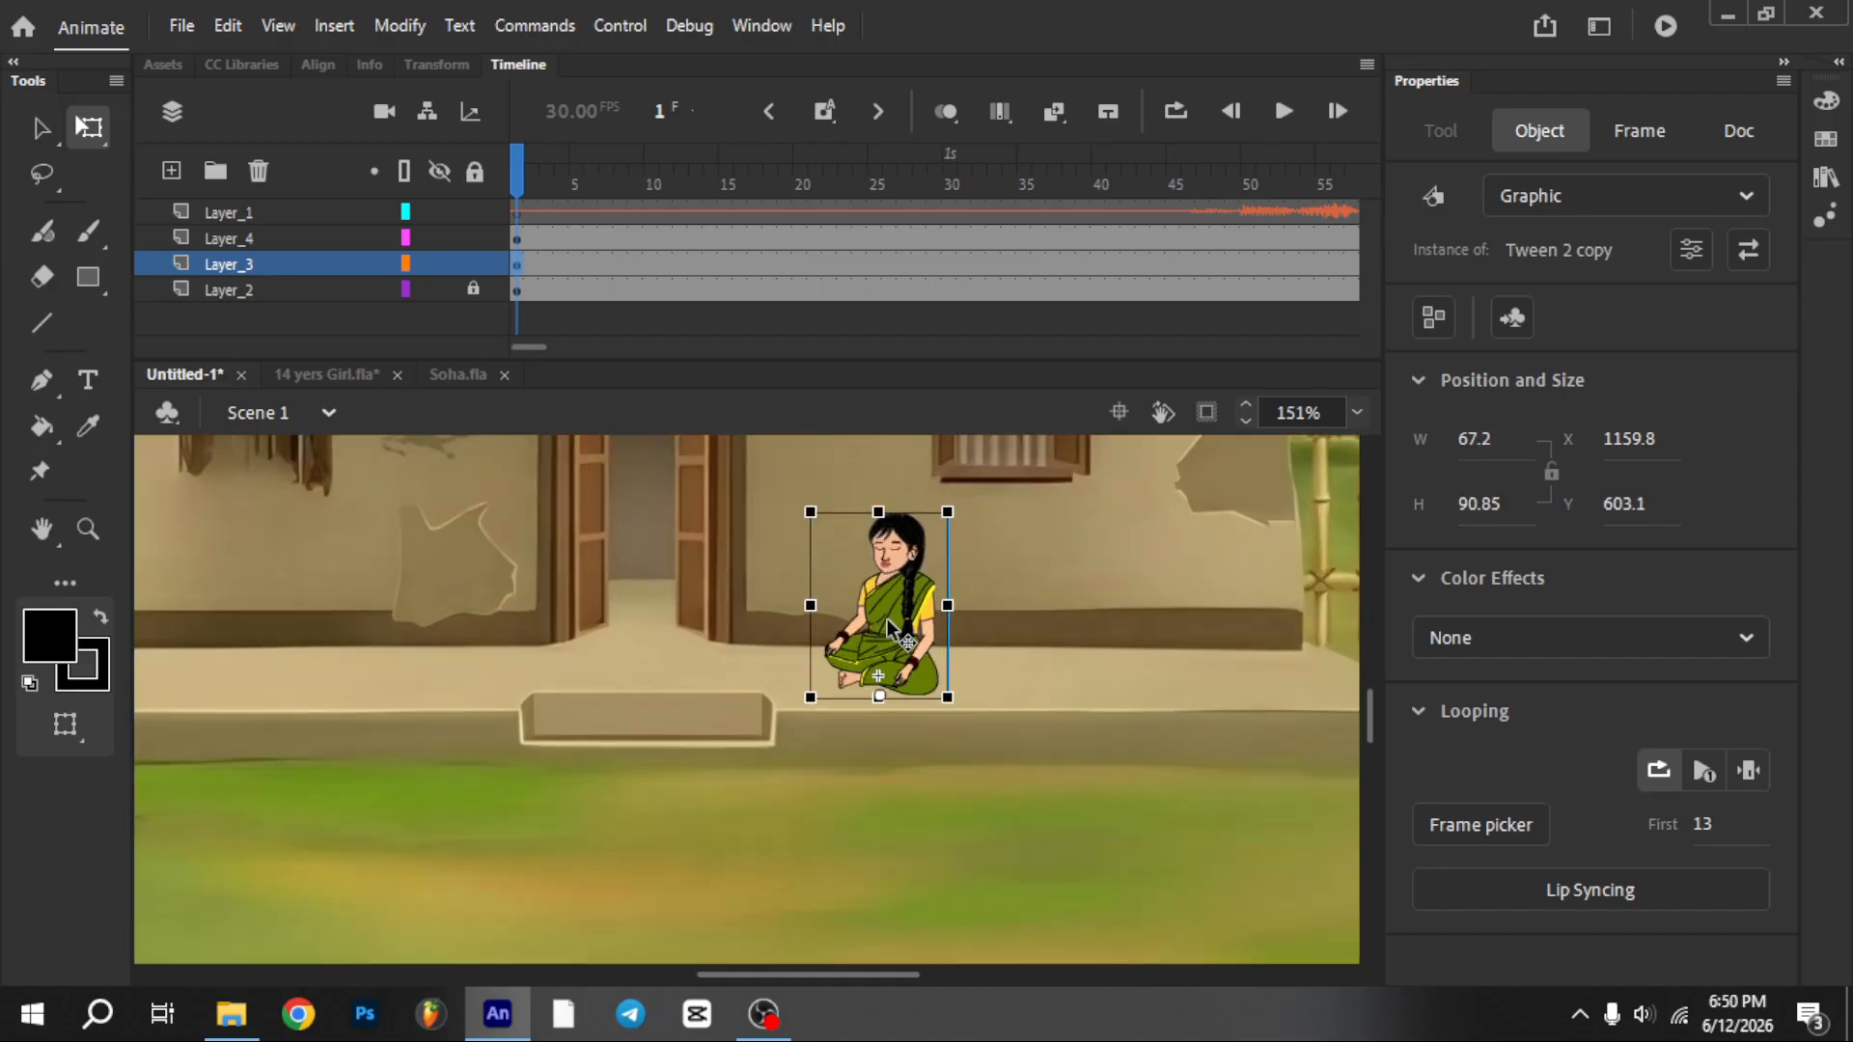
pyautogui.moveTo(885, 630); pyautogui.dragTo(883, 629)
pyautogui.scroll(-3, 882, 629)
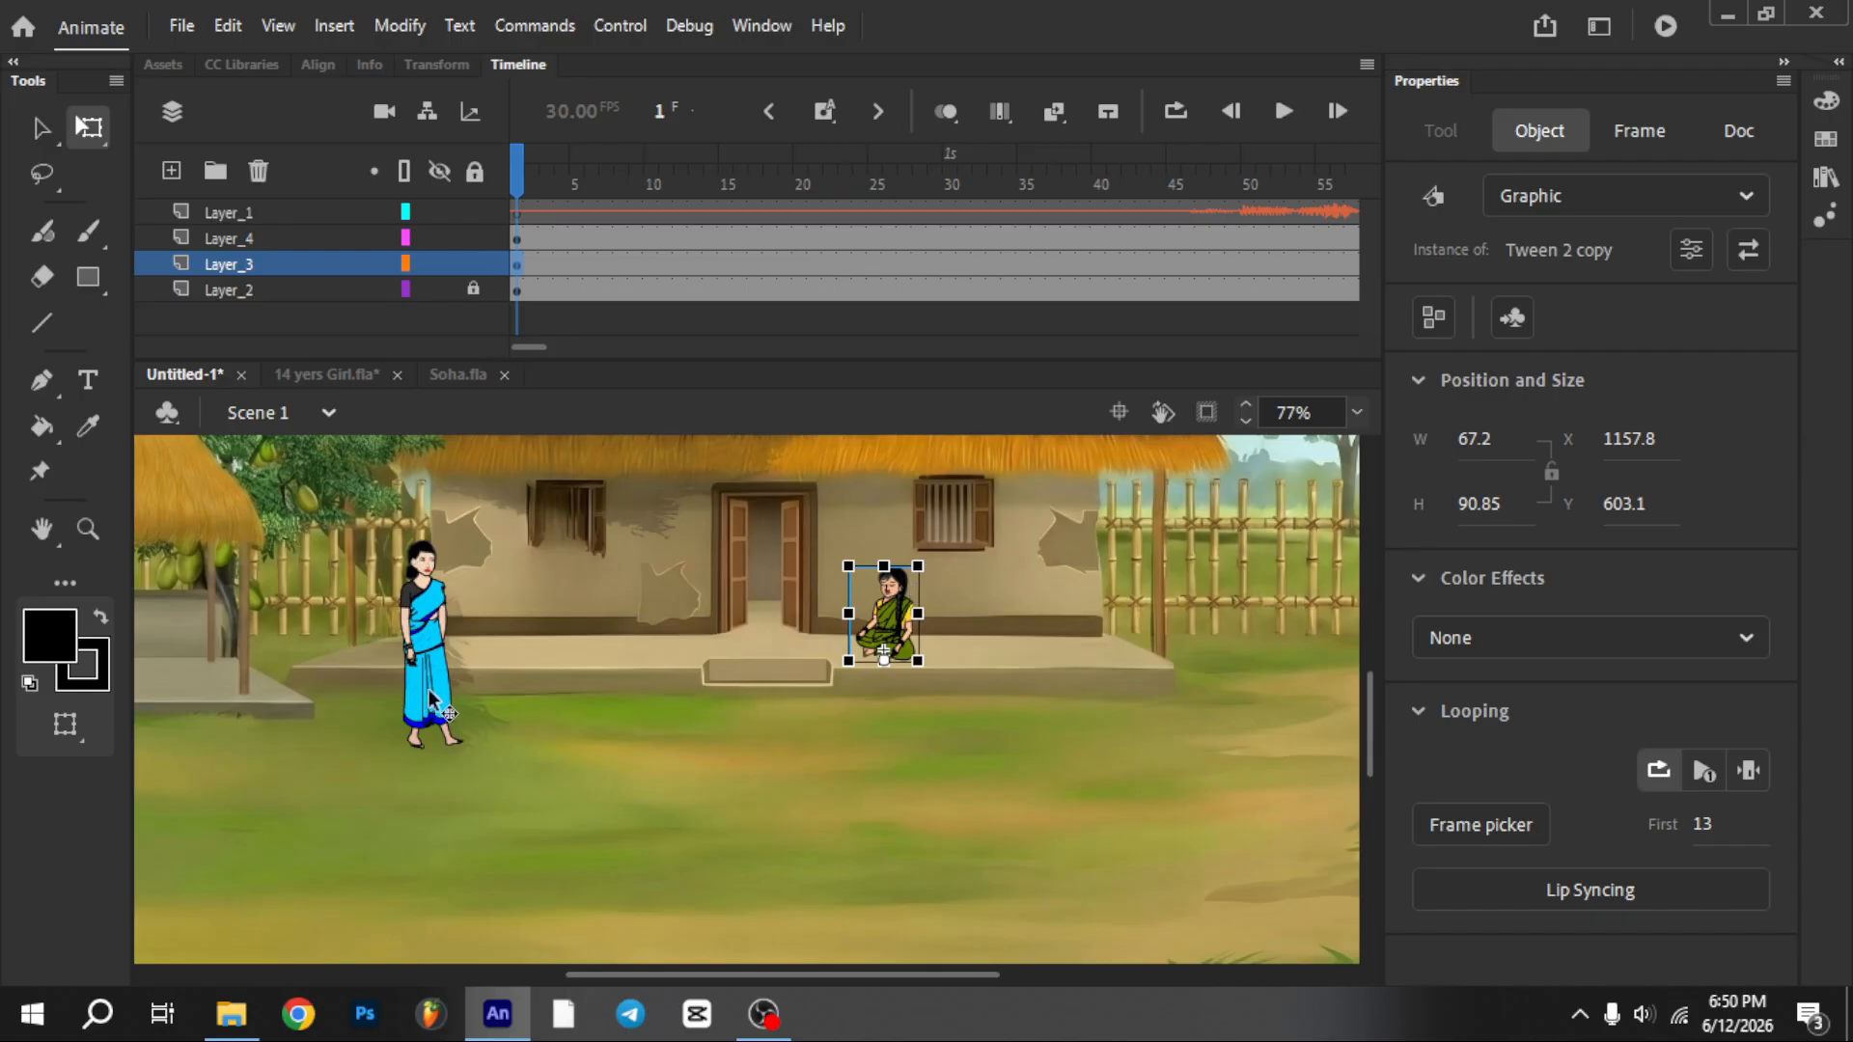
# Check the characters at frames 46 and 47 where the voice begins, and play the scene from frame 1
pyautogui.click(513, 210)
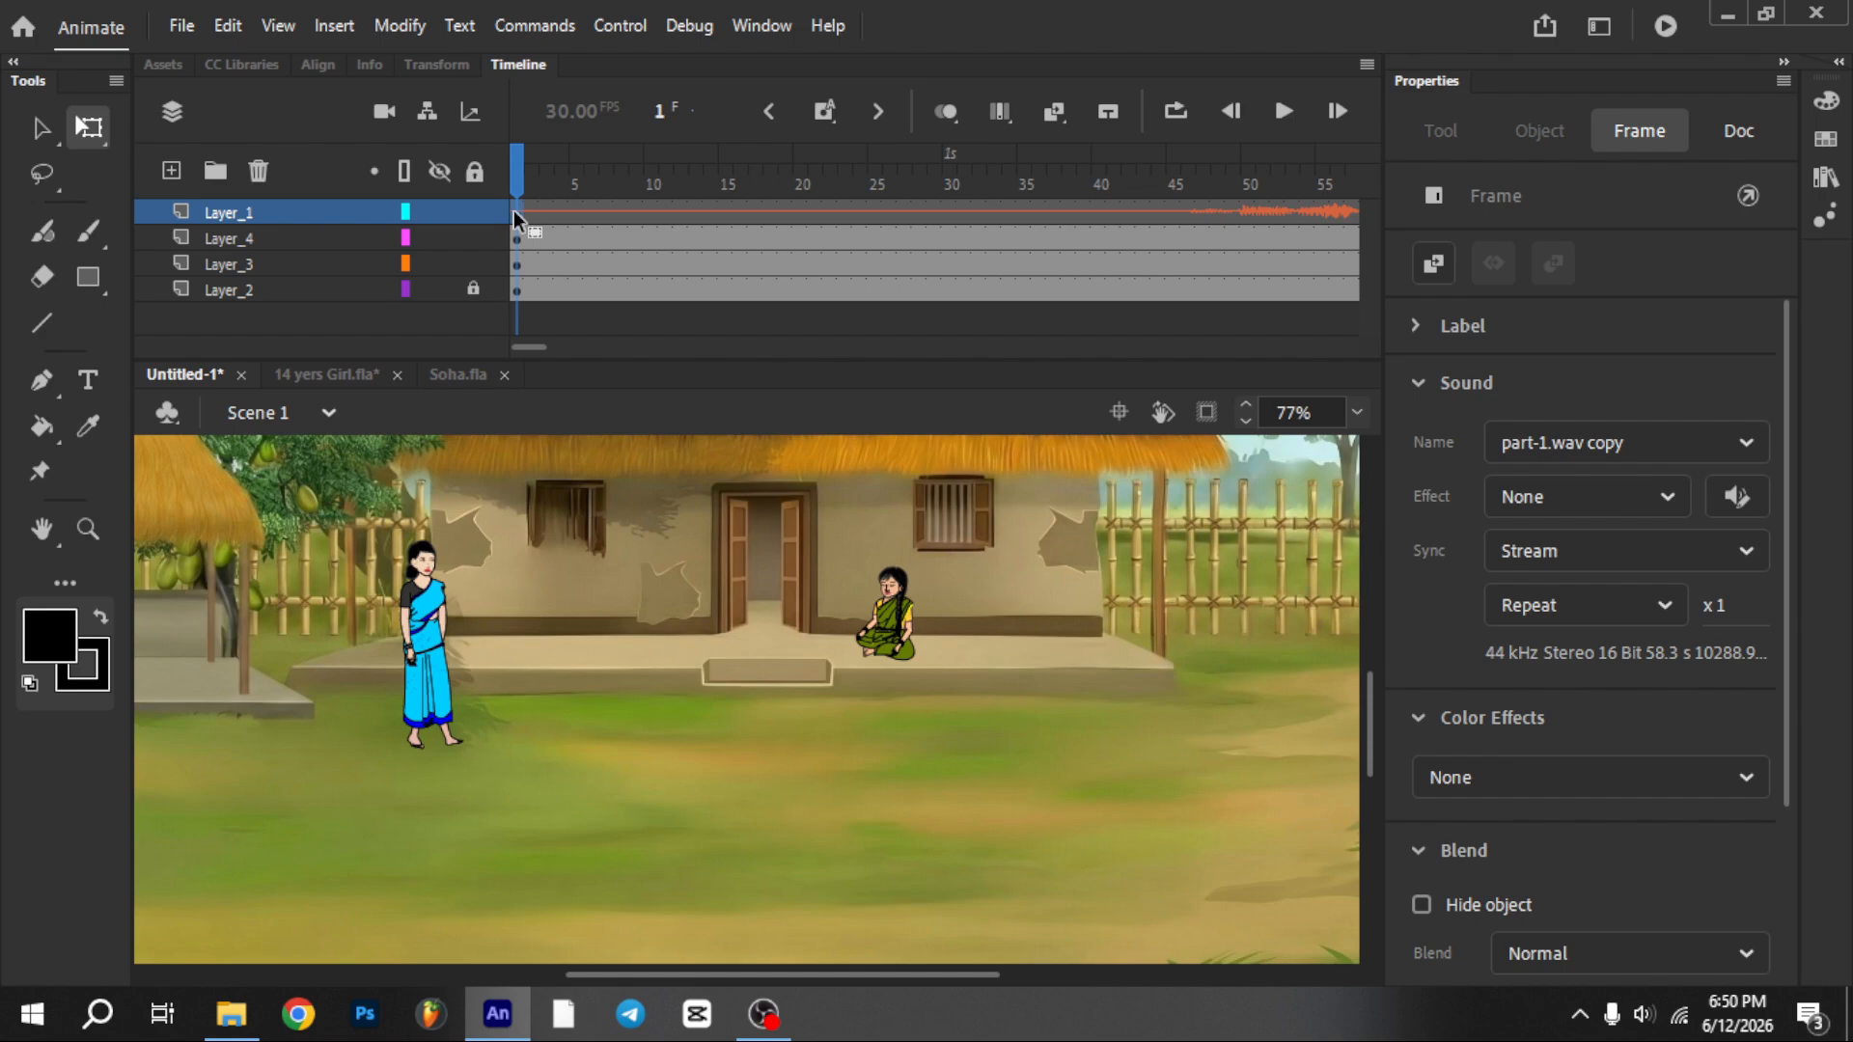
pyautogui.click(434, 666)
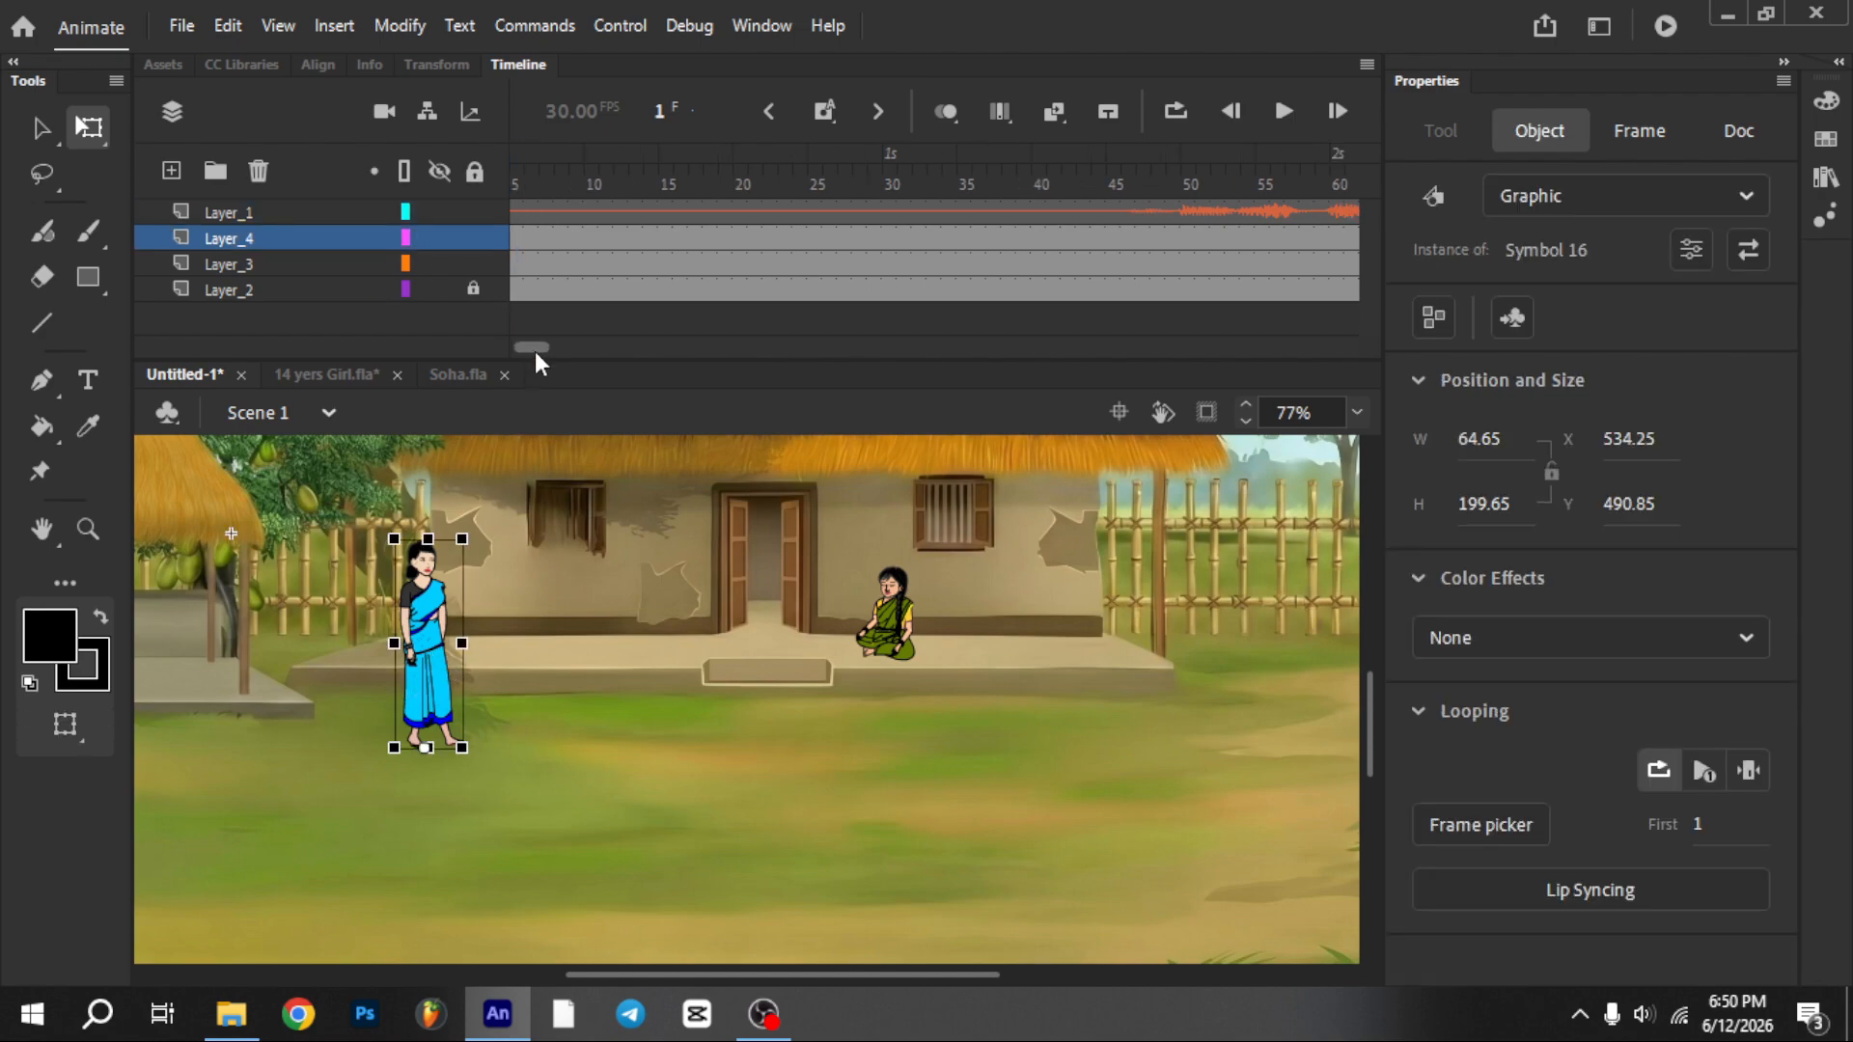
pyautogui.click(1202, 186)
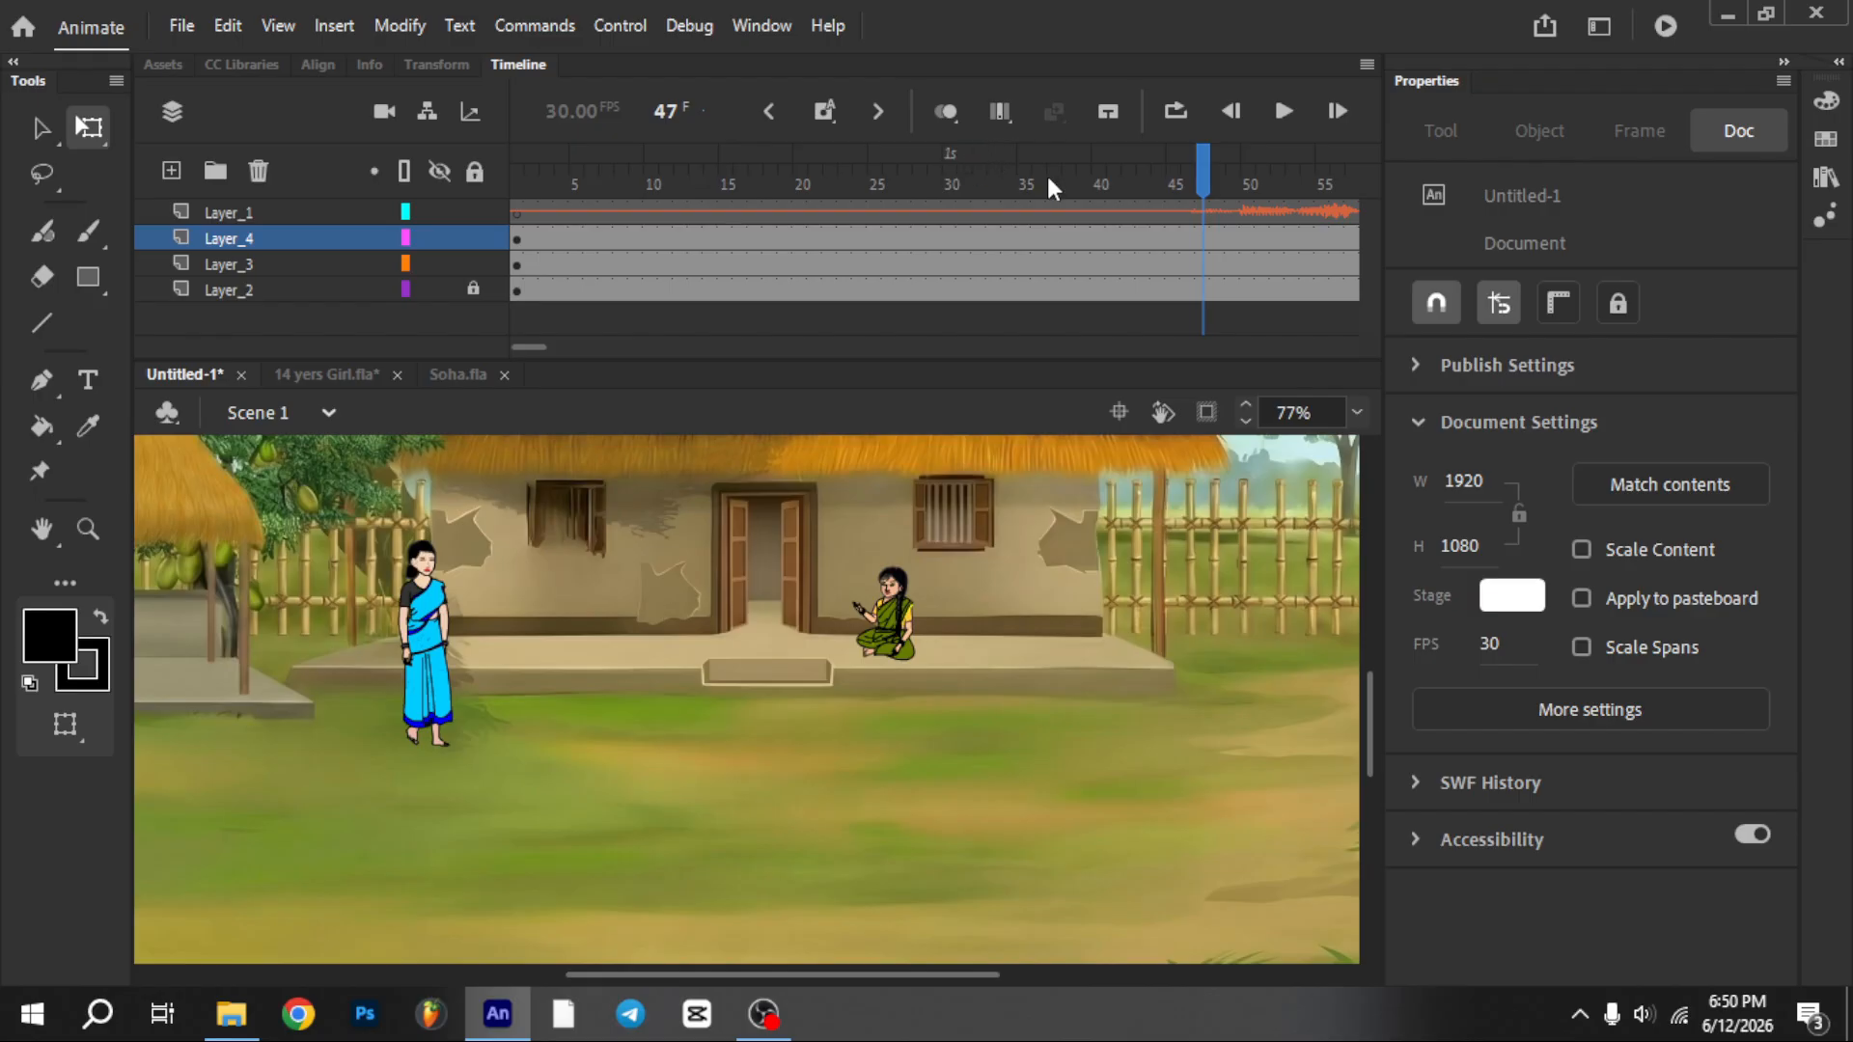
pyautogui.click(1183, 191)
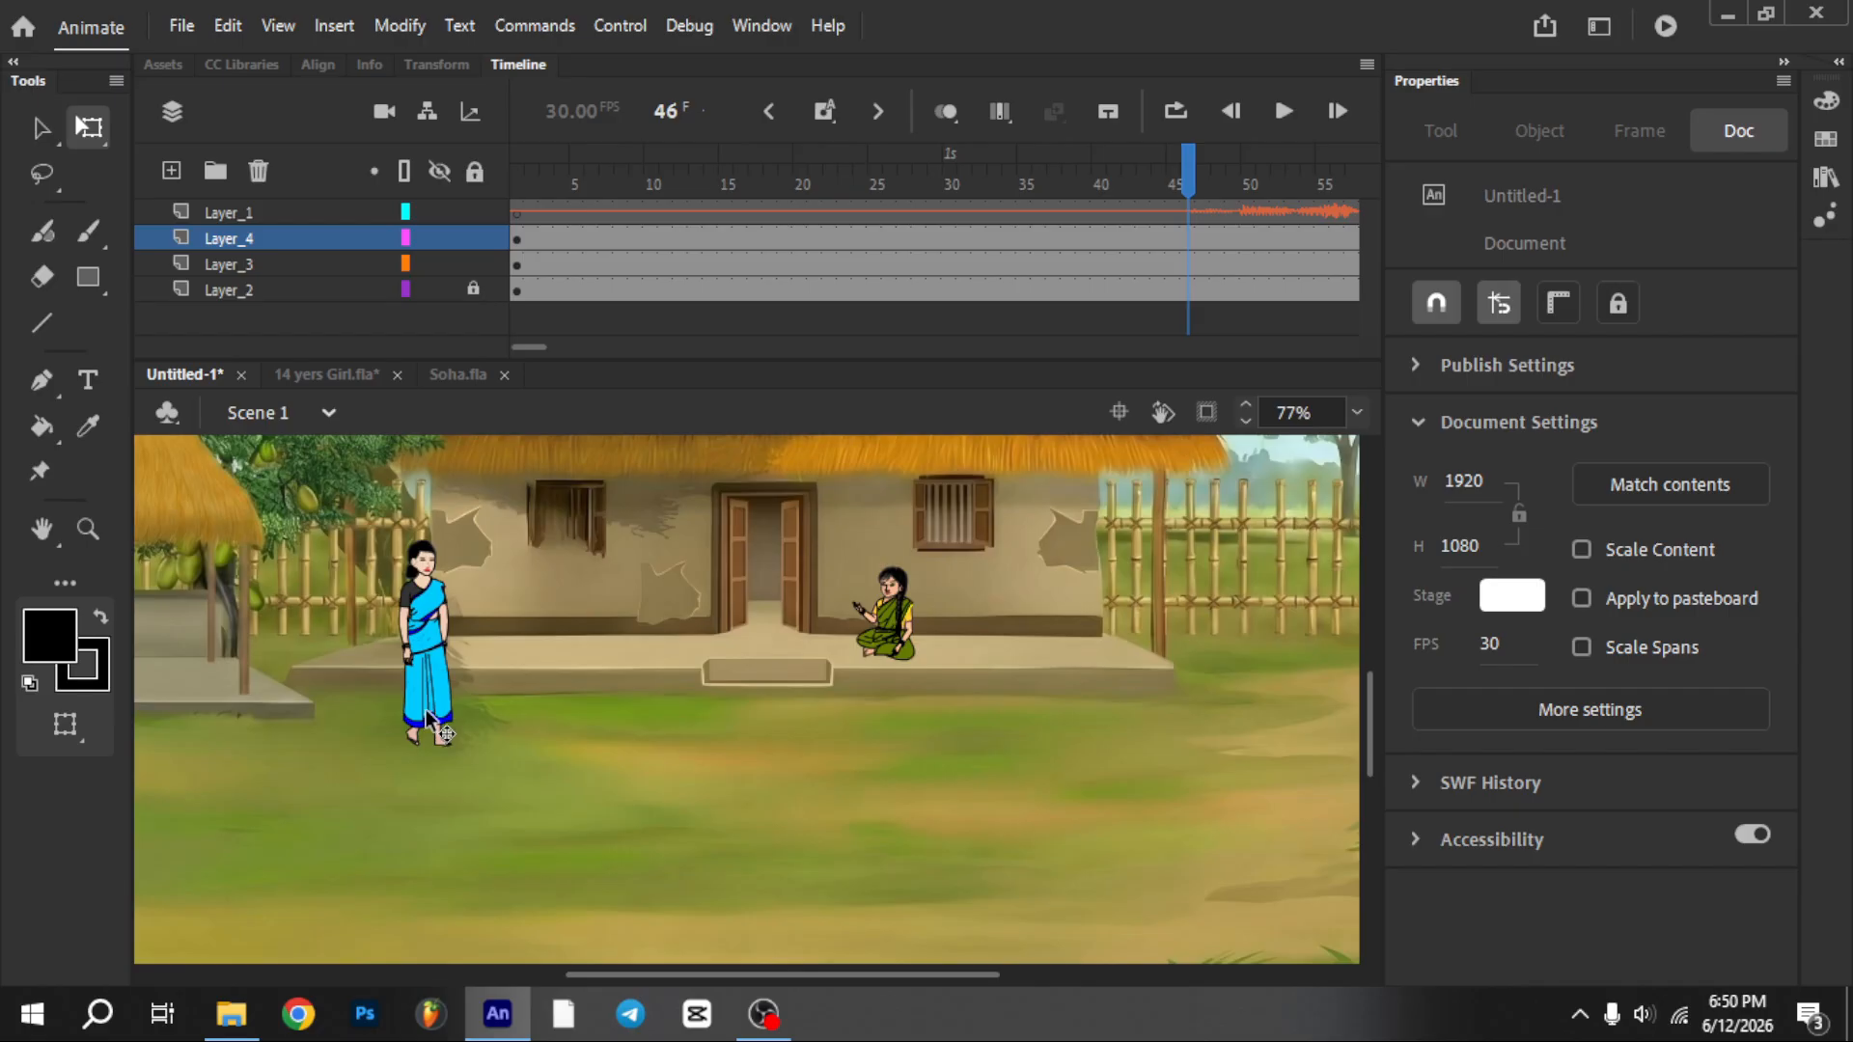
pyautogui.click(521, 211)
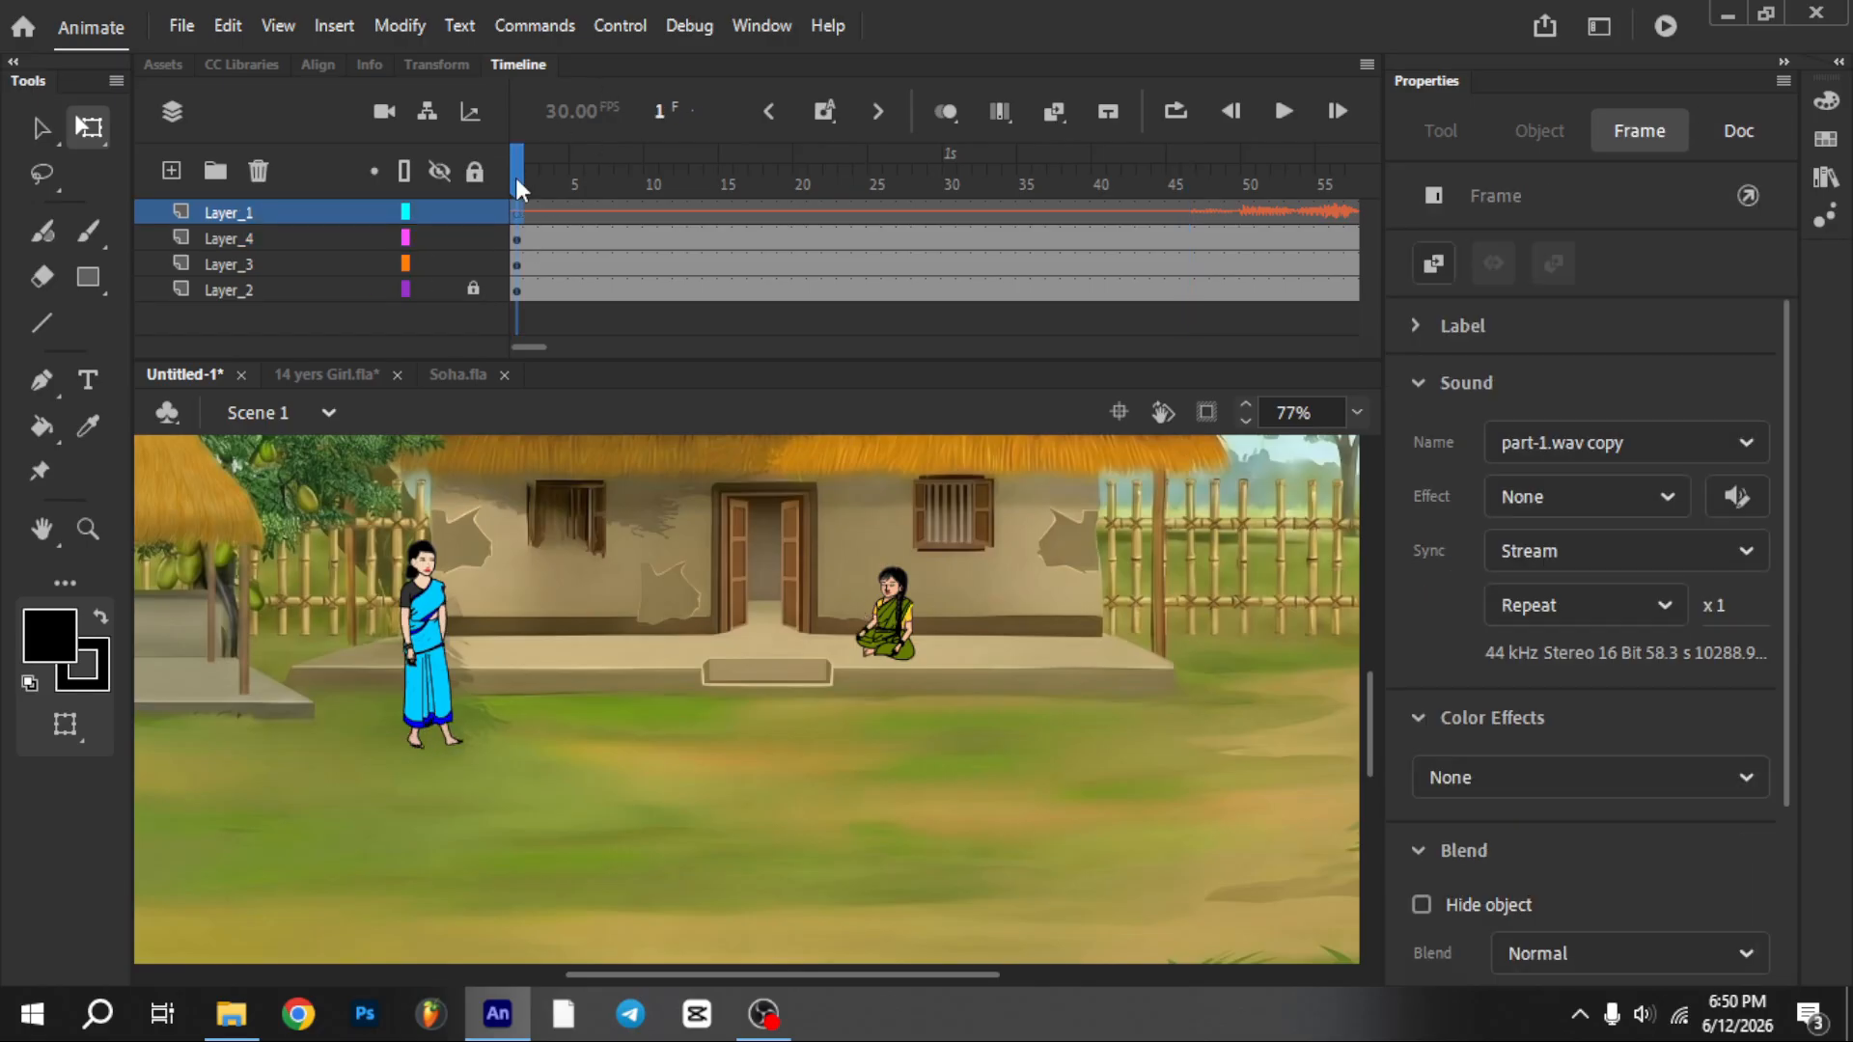
pyautogui.press('Return')
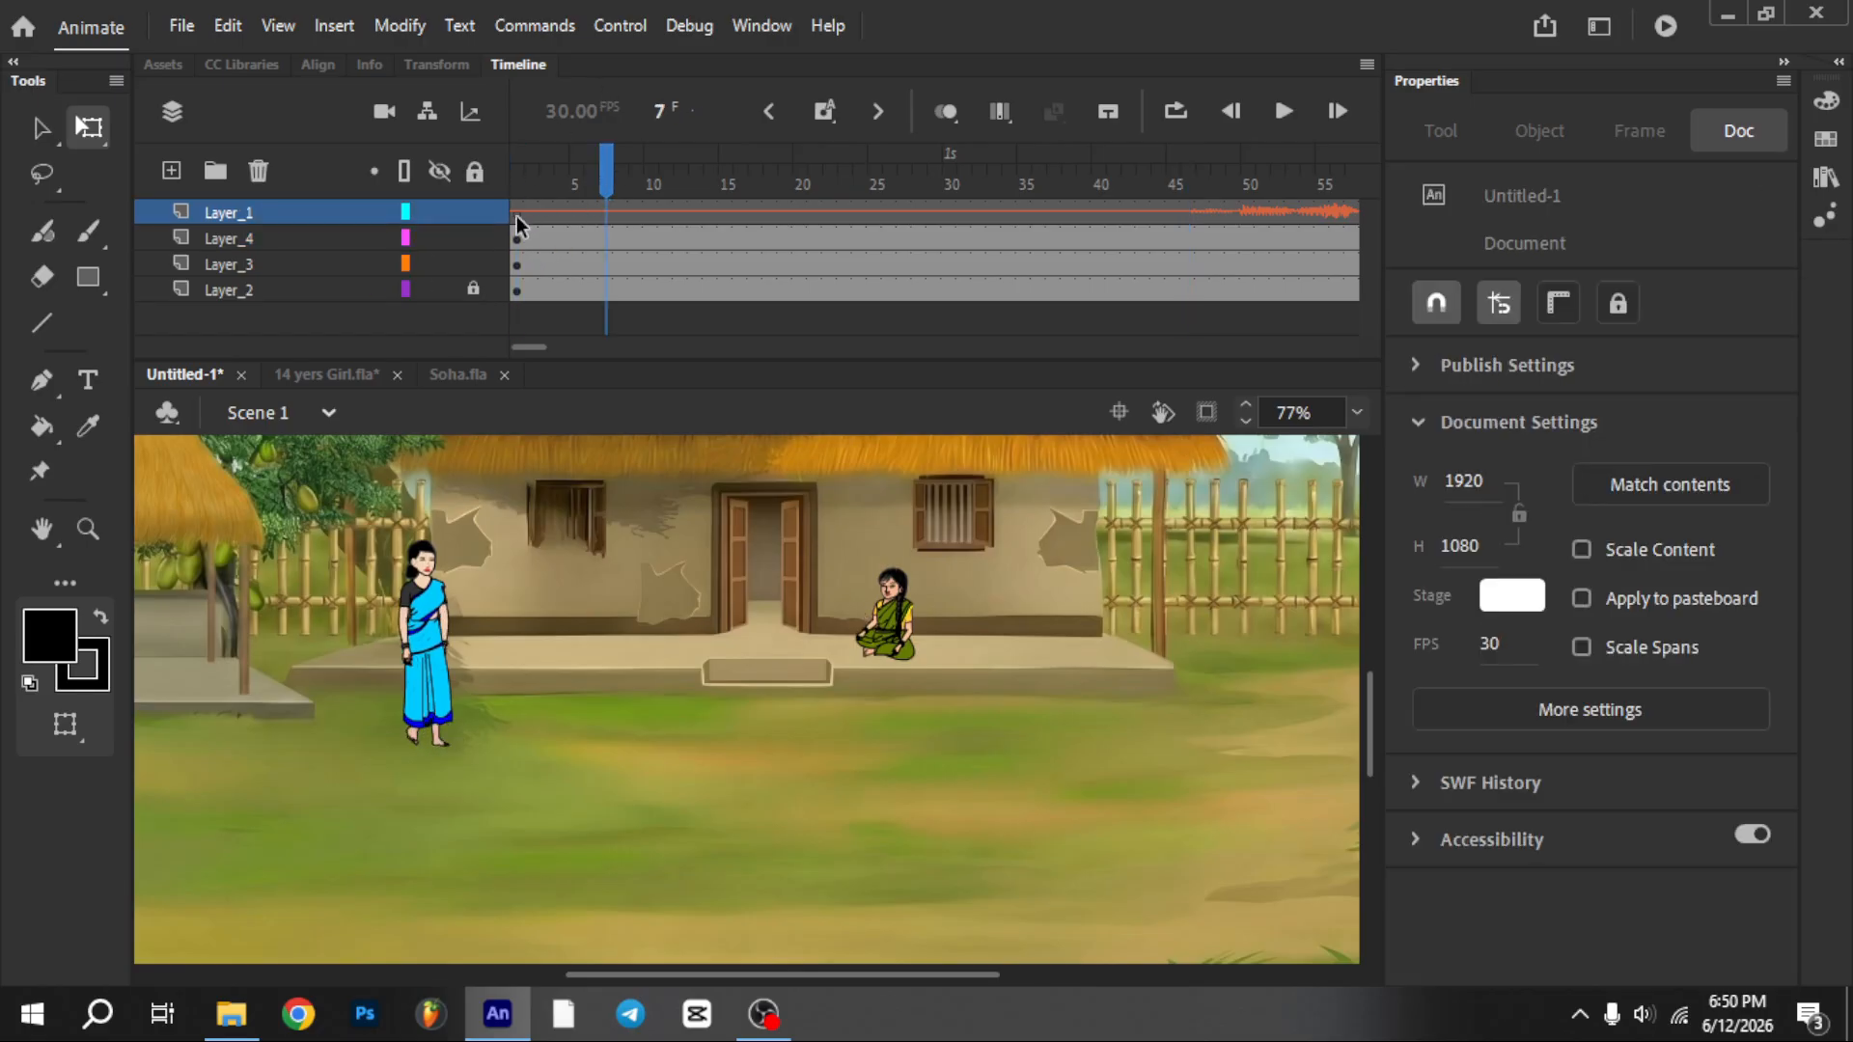
pyautogui.press('Print')
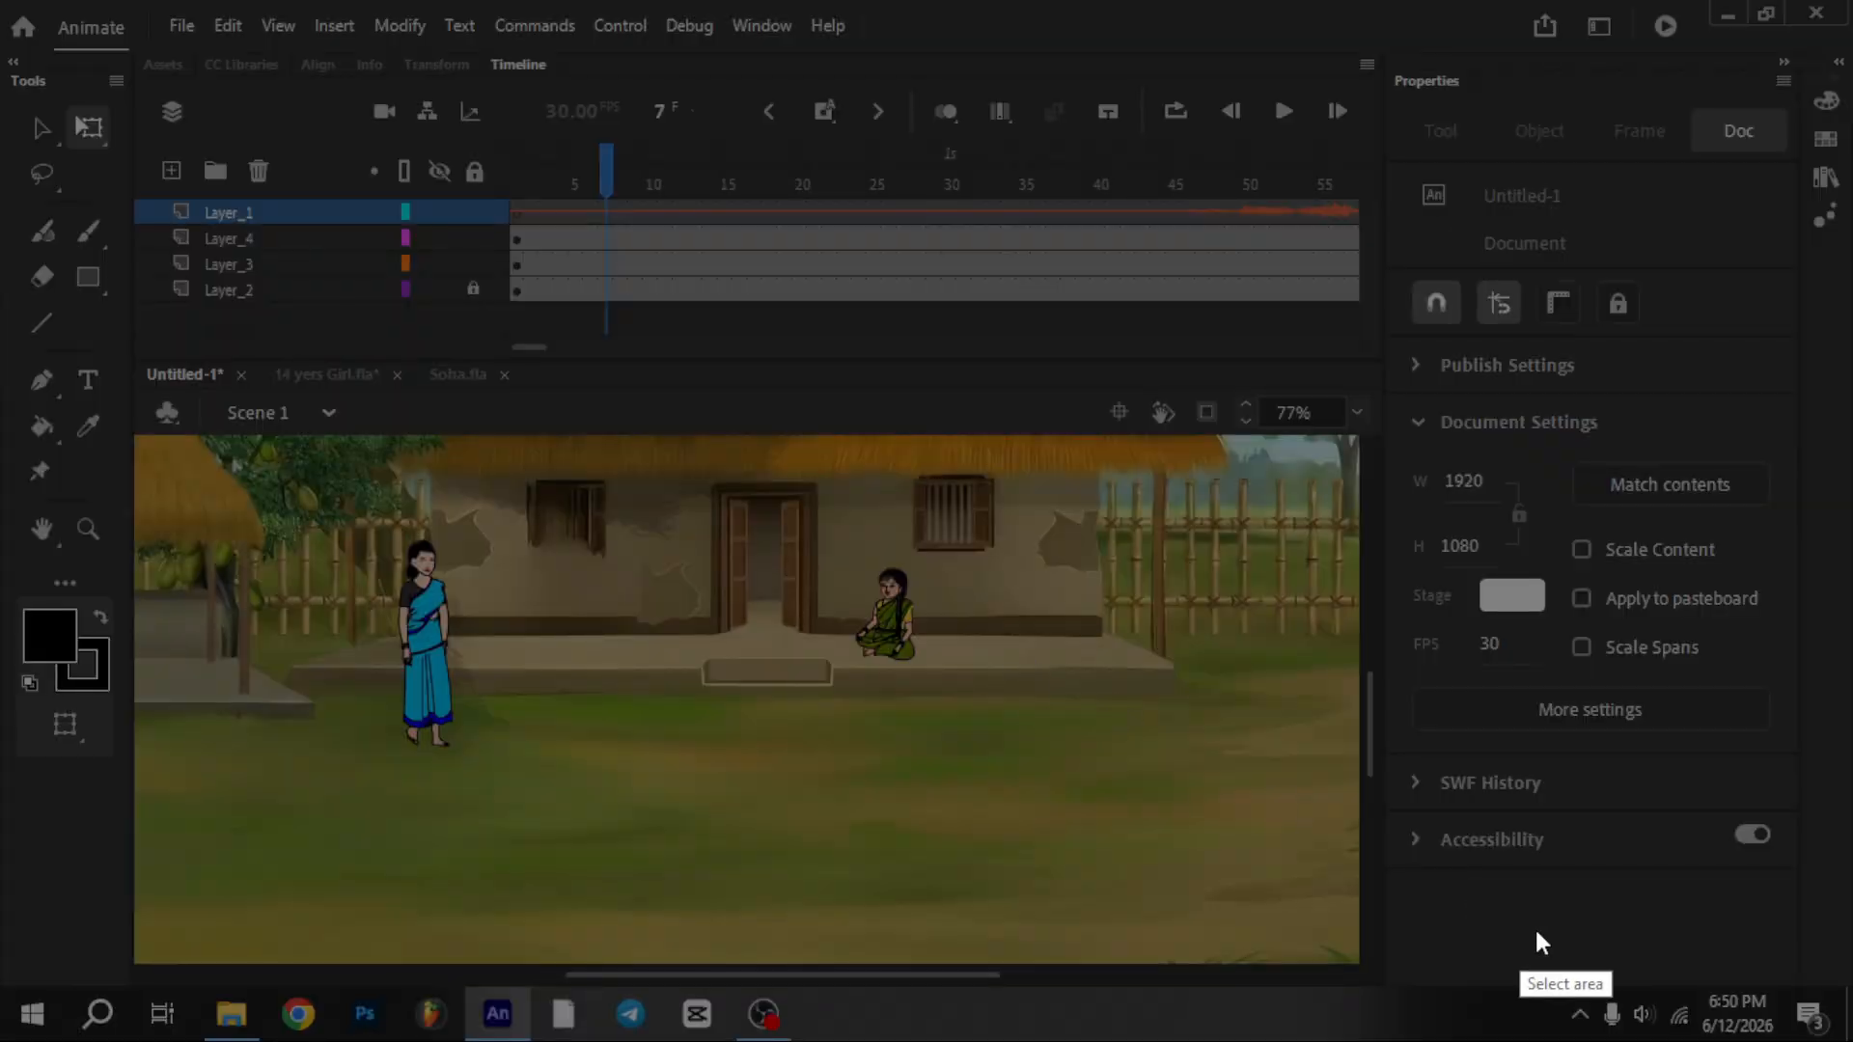
pyautogui.moveTo(183, 77); pyautogui.dragTo(1667, 853)
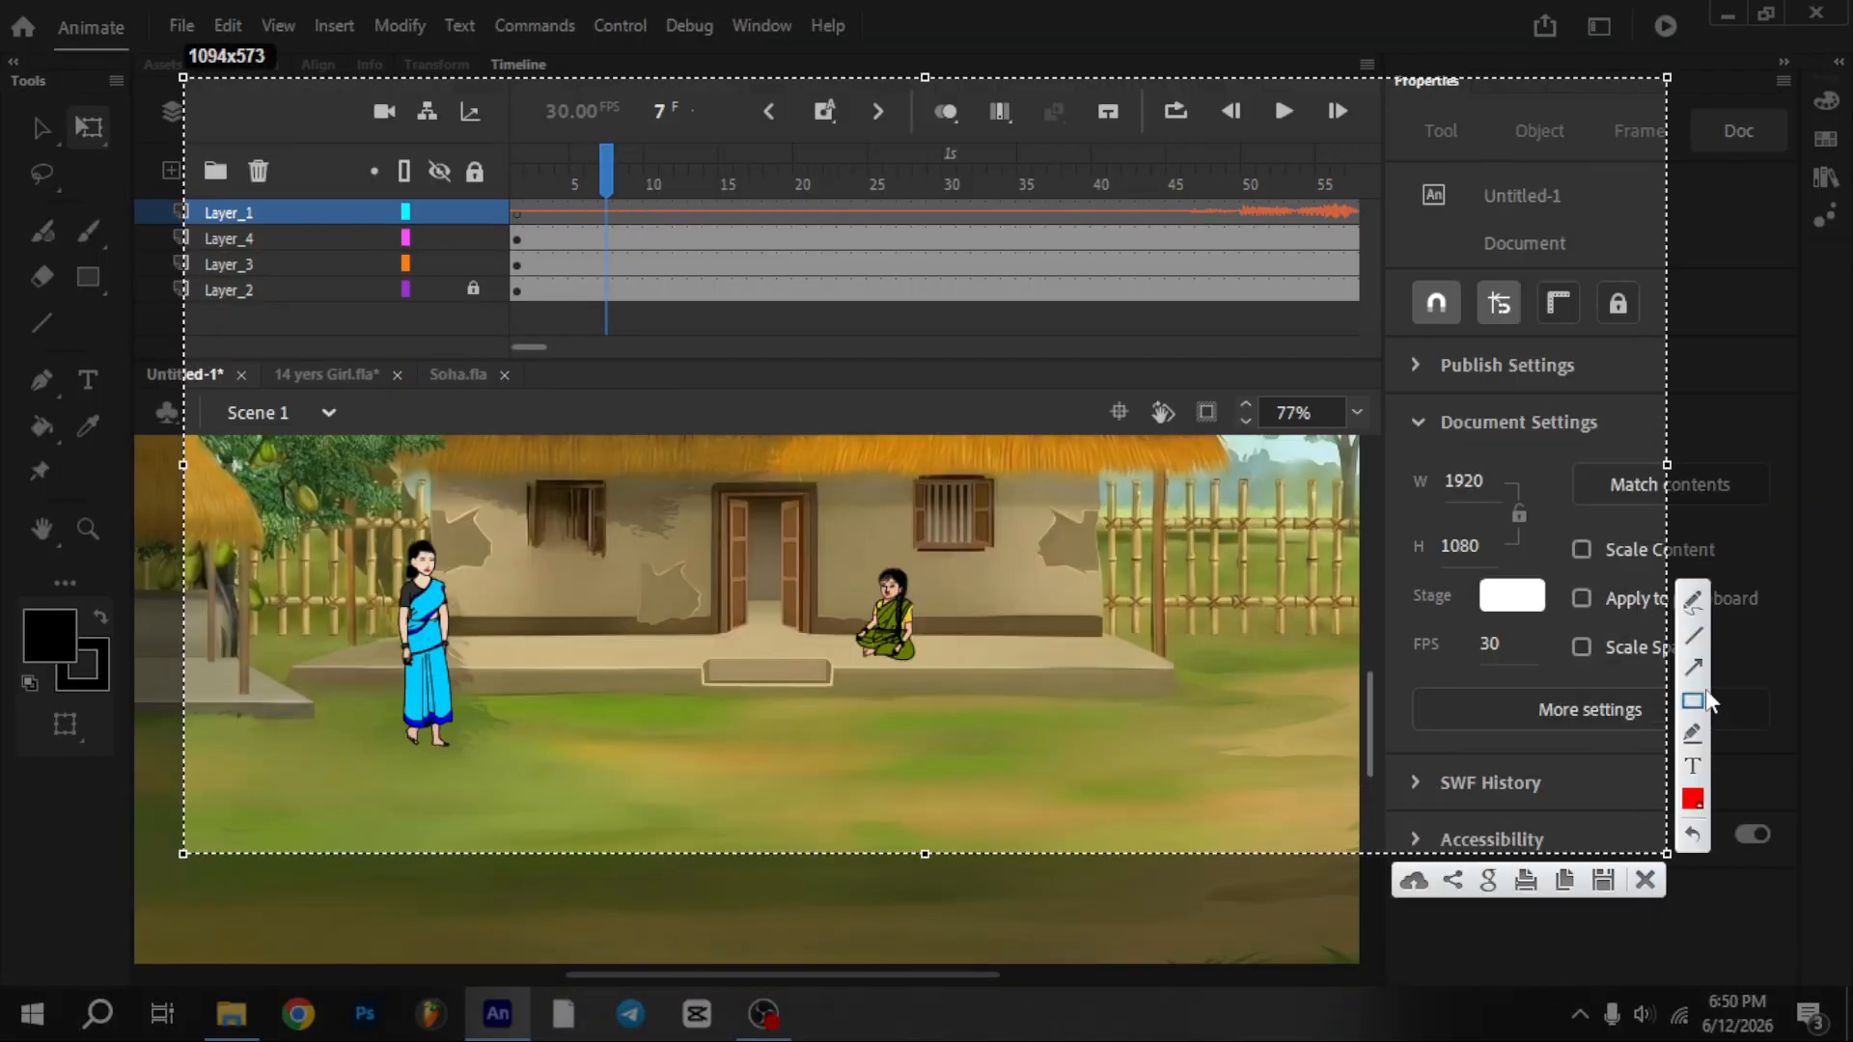
pyautogui.moveTo(491, 176); pyautogui.dragTo(566, 229)
pyautogui.moveTo(285, 831); pyautogui.dragTo(517, 227)
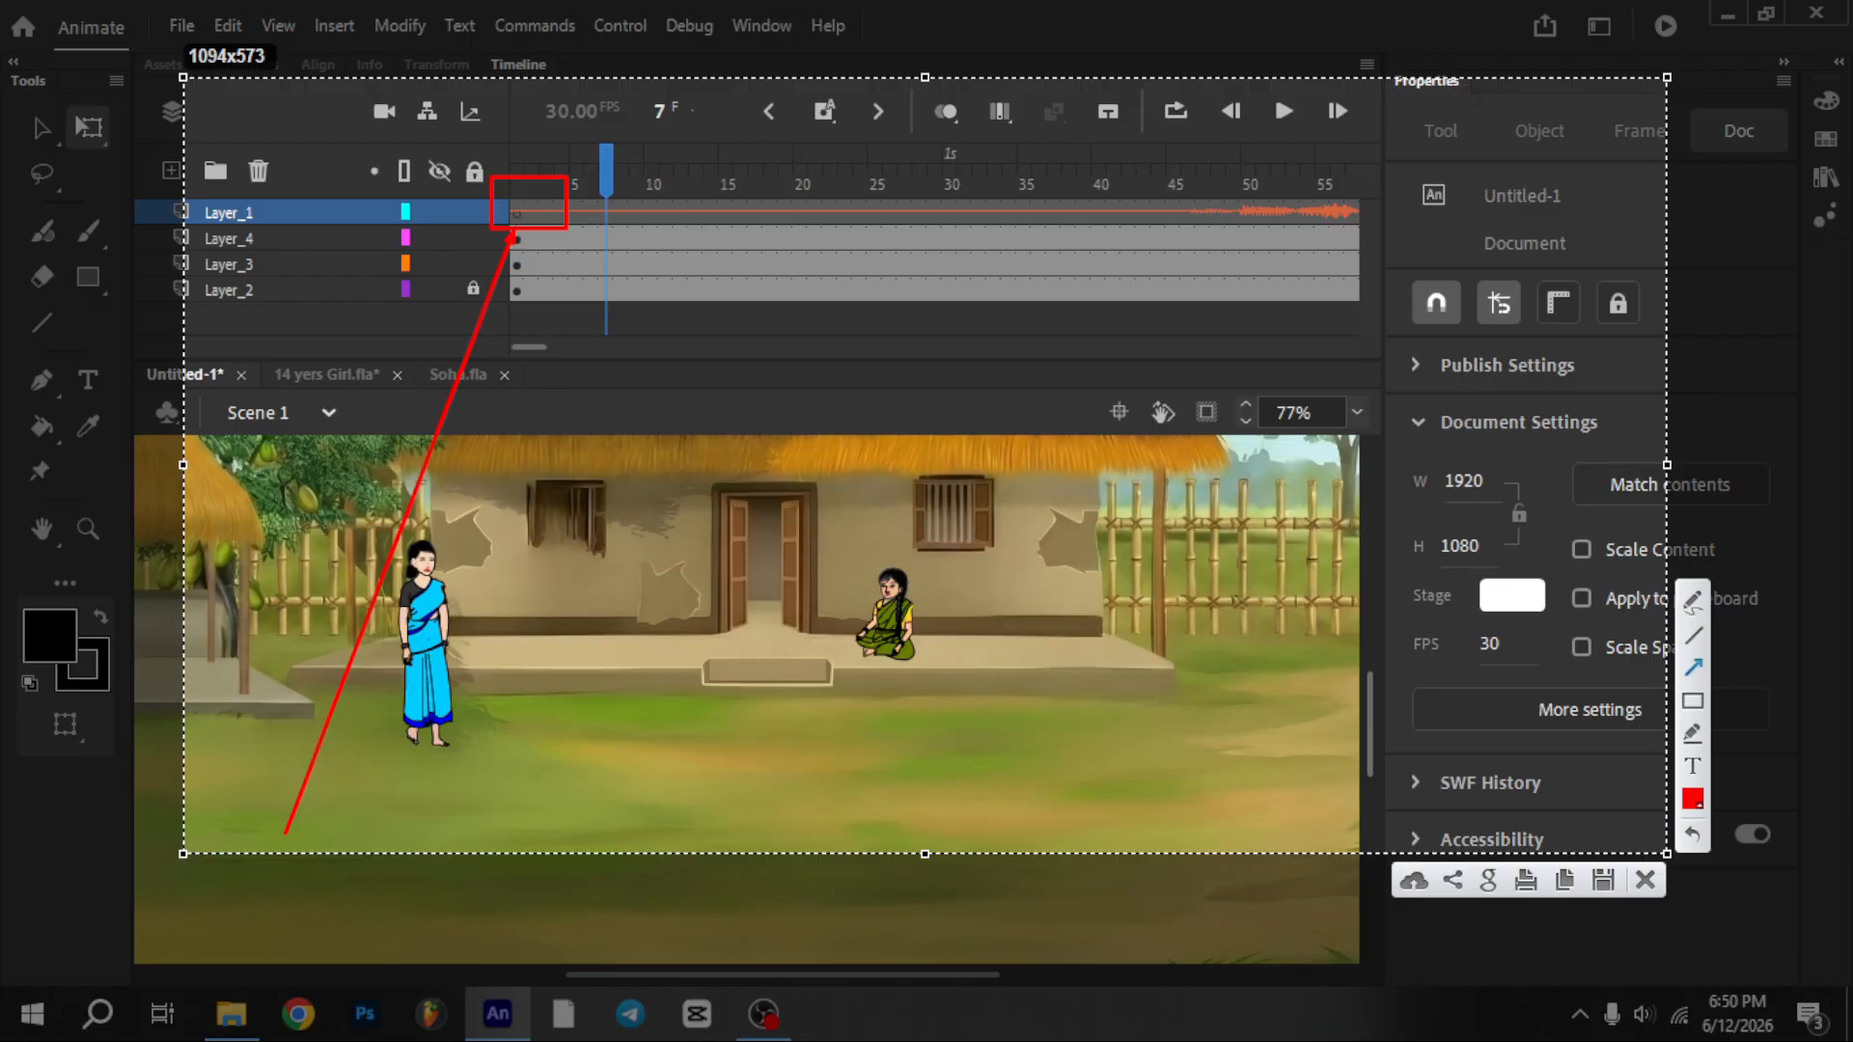
pyautogui.click(1644, 881)
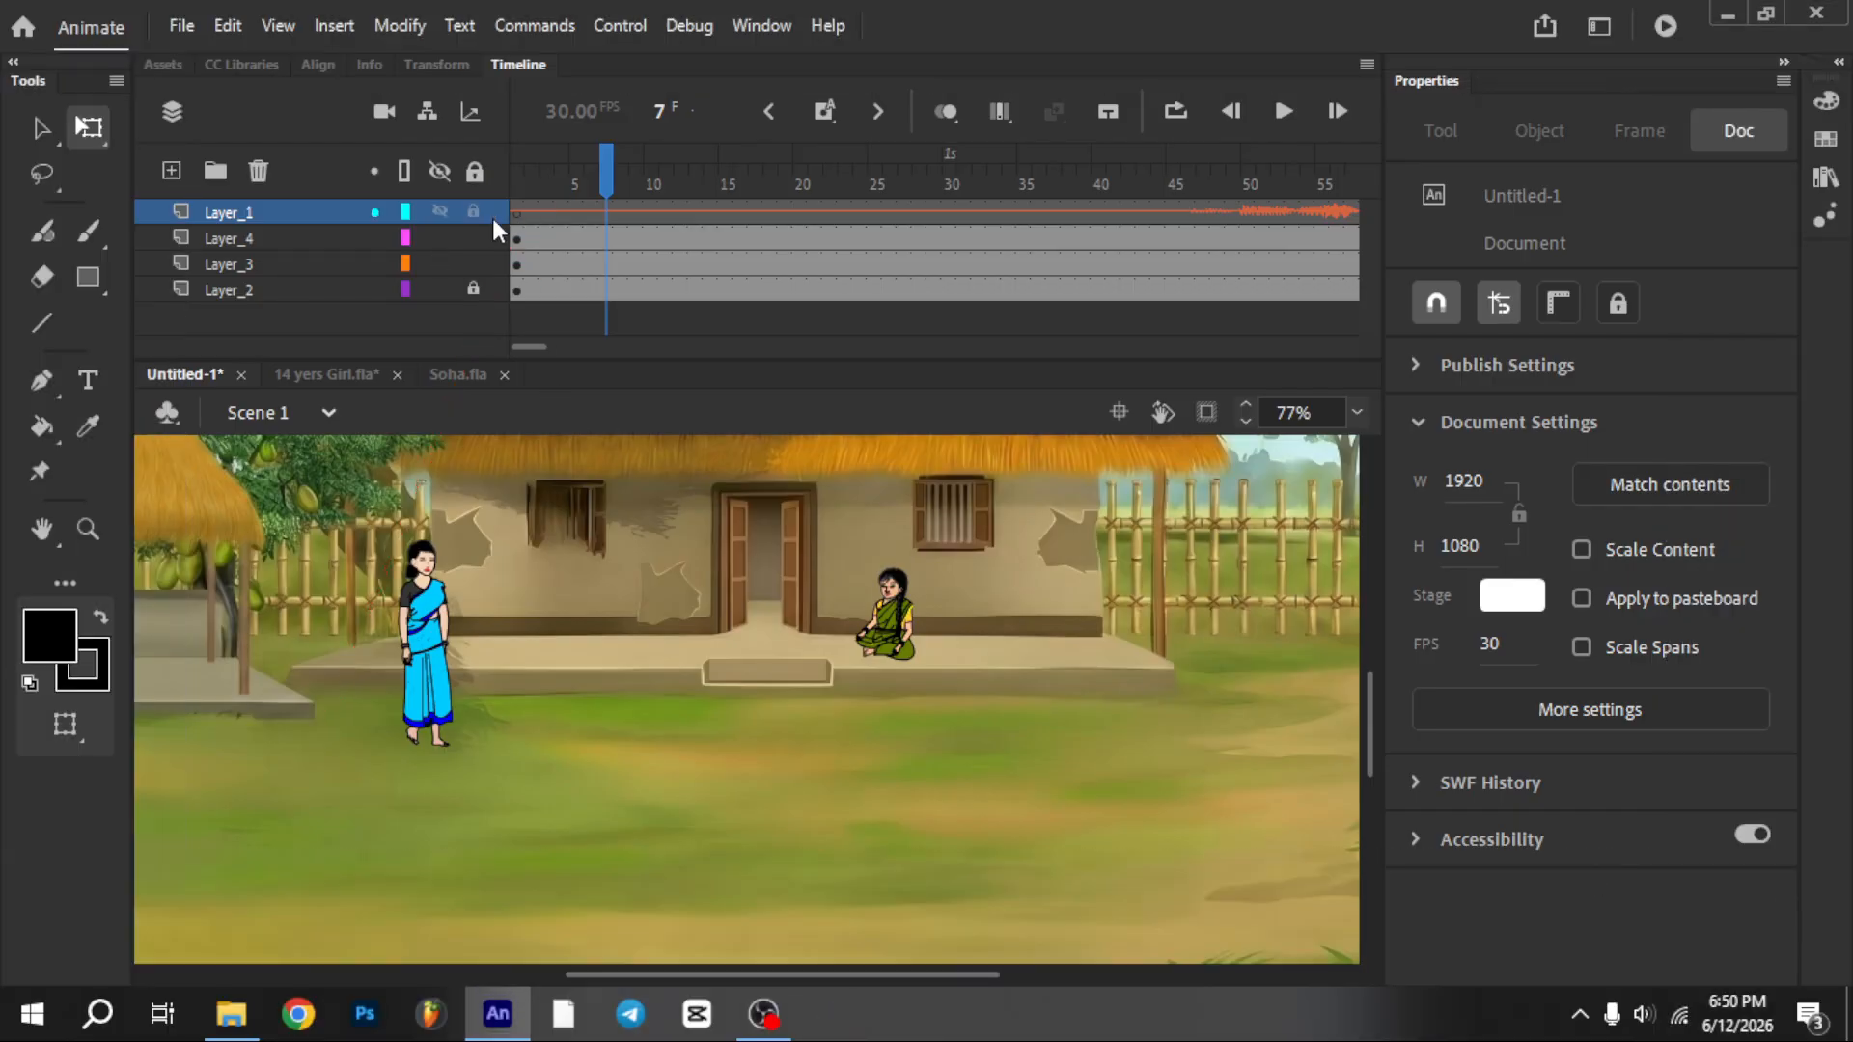
# Move the voice sound's starting keyframe on Layer_1 from frame 1 to frame 165
pyautogui.click(517, 214)
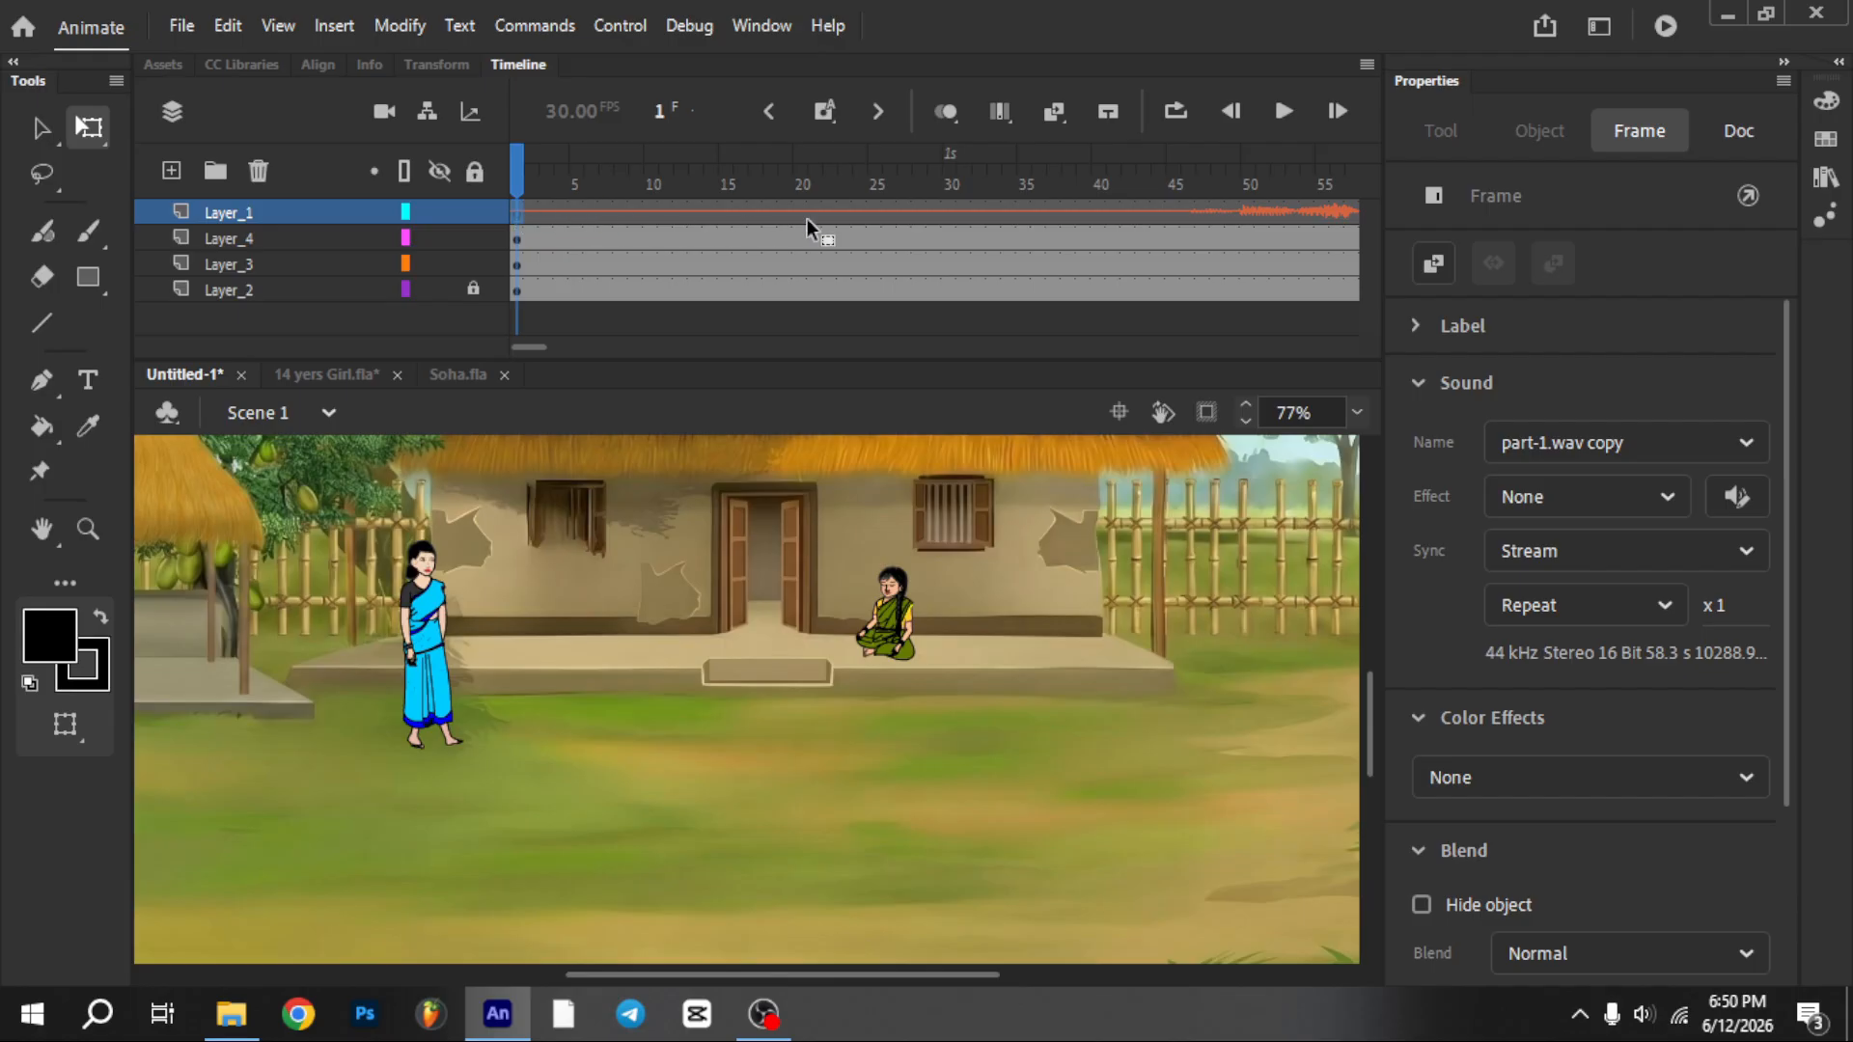
pyautogui.moveTo(806, 218); pyautogui.dragTo(882, 167)
pyautogui.moveTo(726, 156); pyautogui.dragTo(1098, 220)
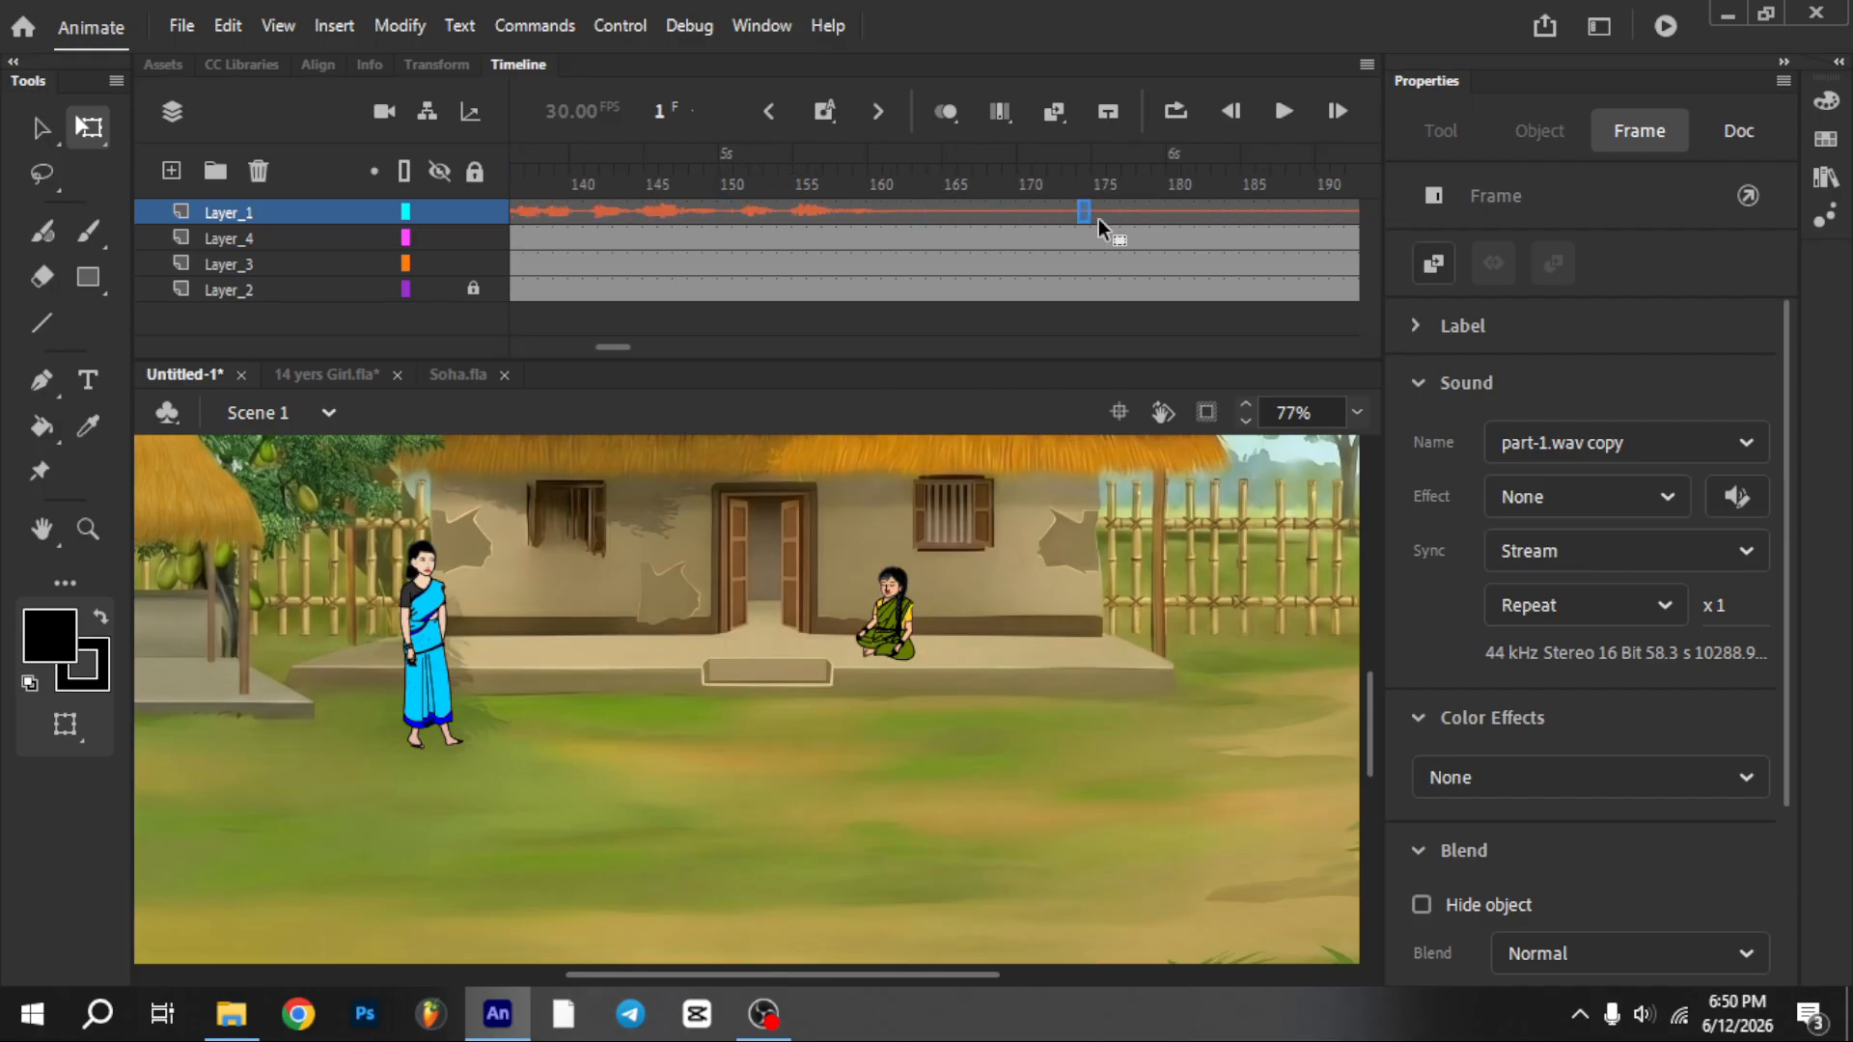
pyautogui.moveTo(968, 212); pyautogui.dragTo(950, 217)
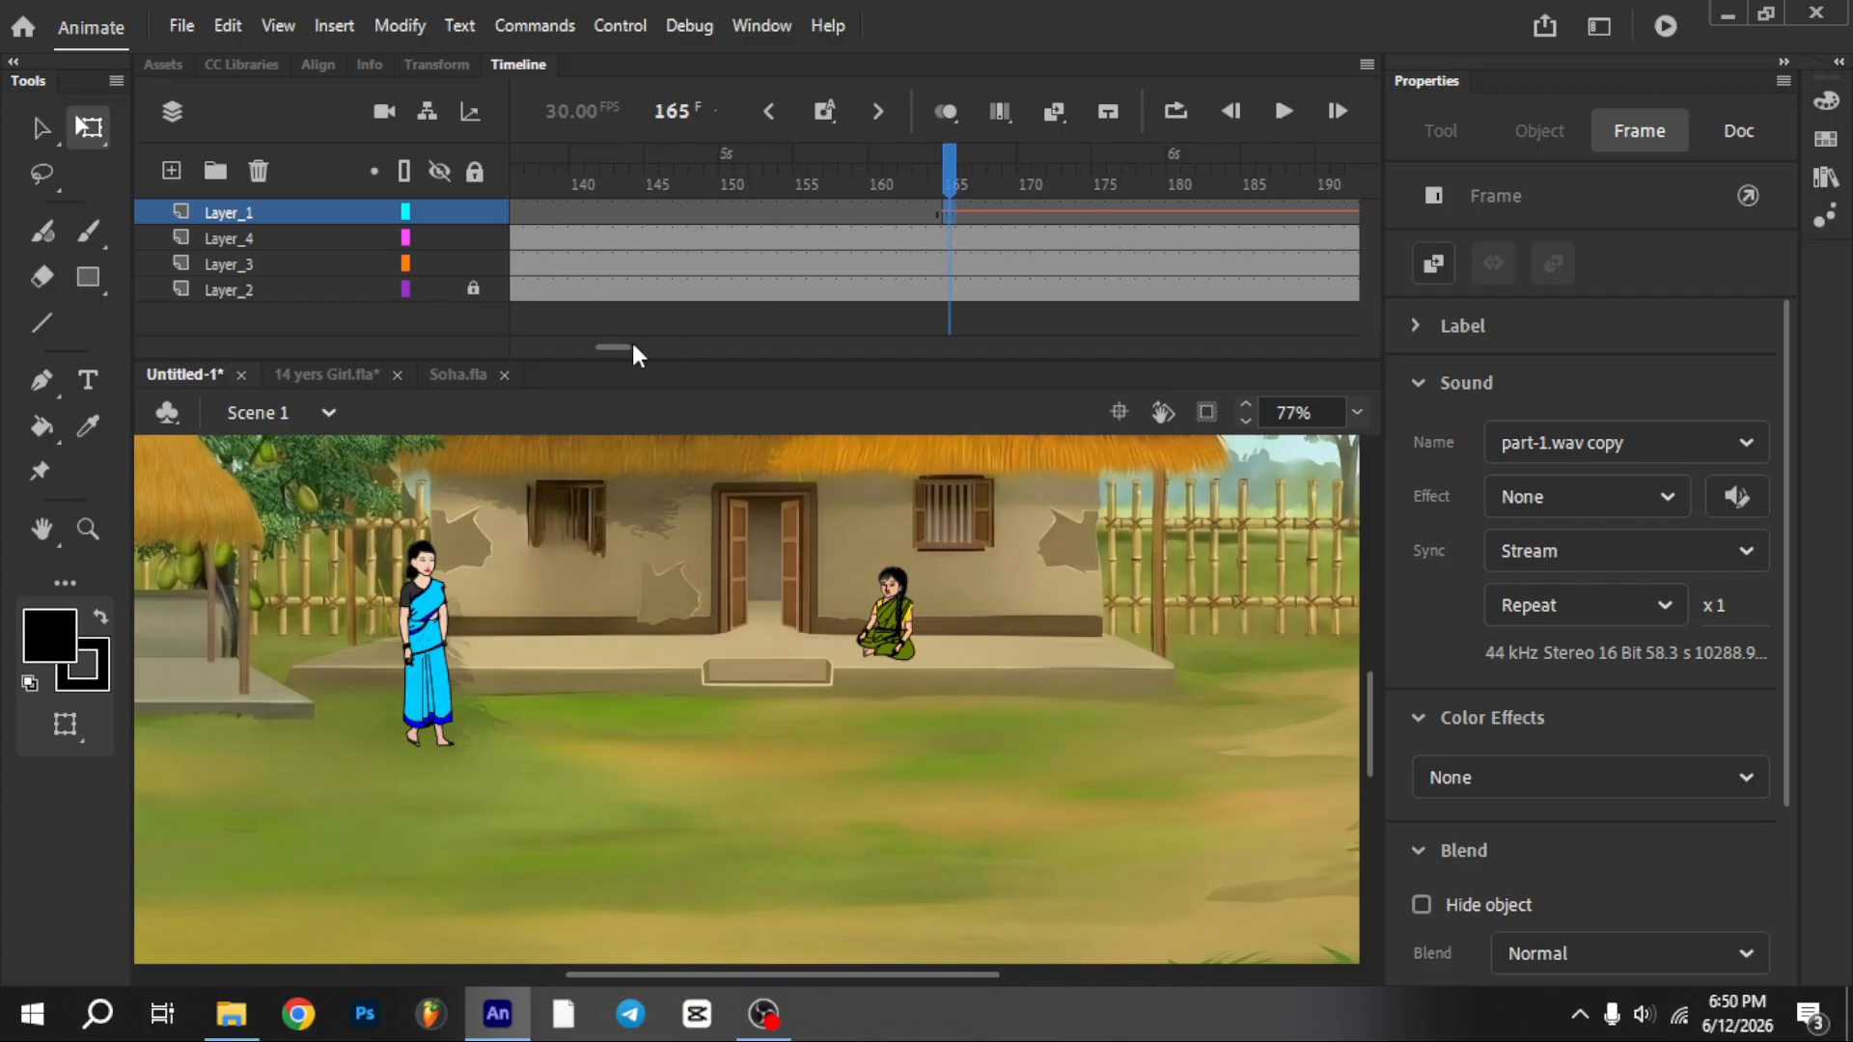
pyautogui.moveTo(612, 347); pyautogui.dragTo(537, 218)
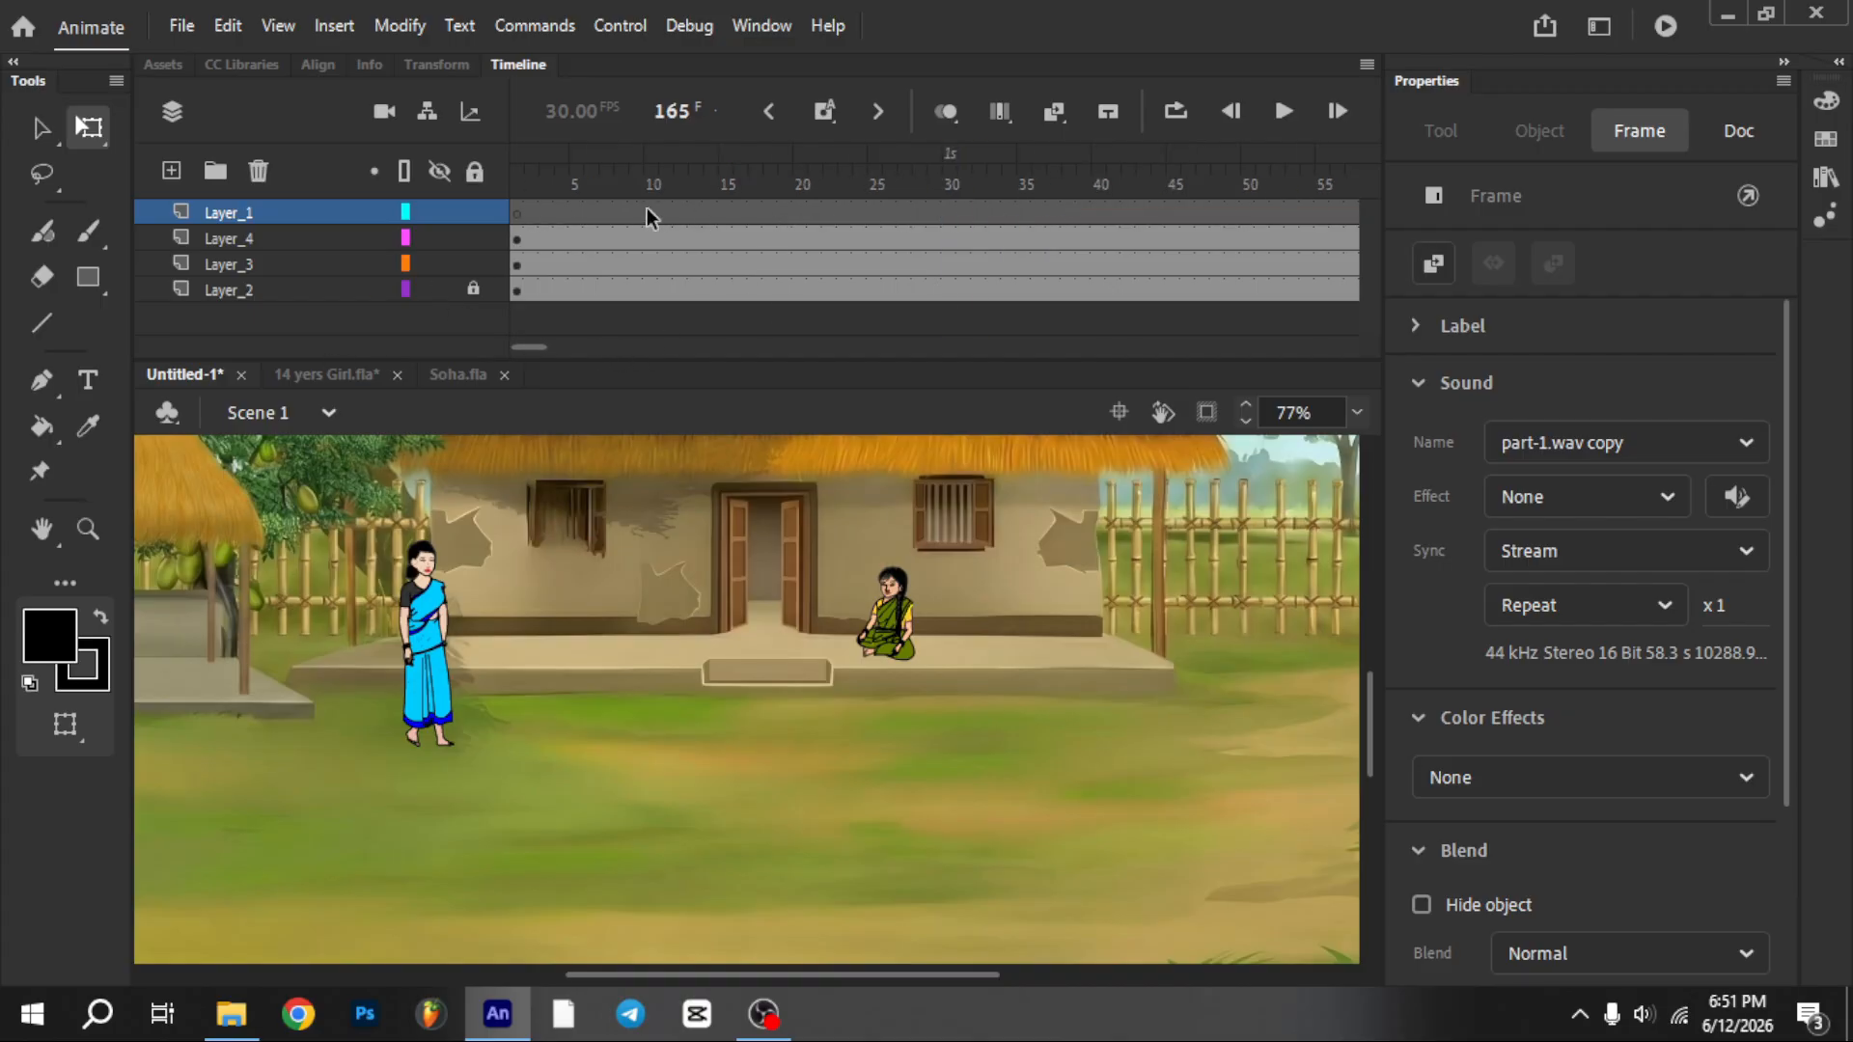
pyautogui.click(725, 216)
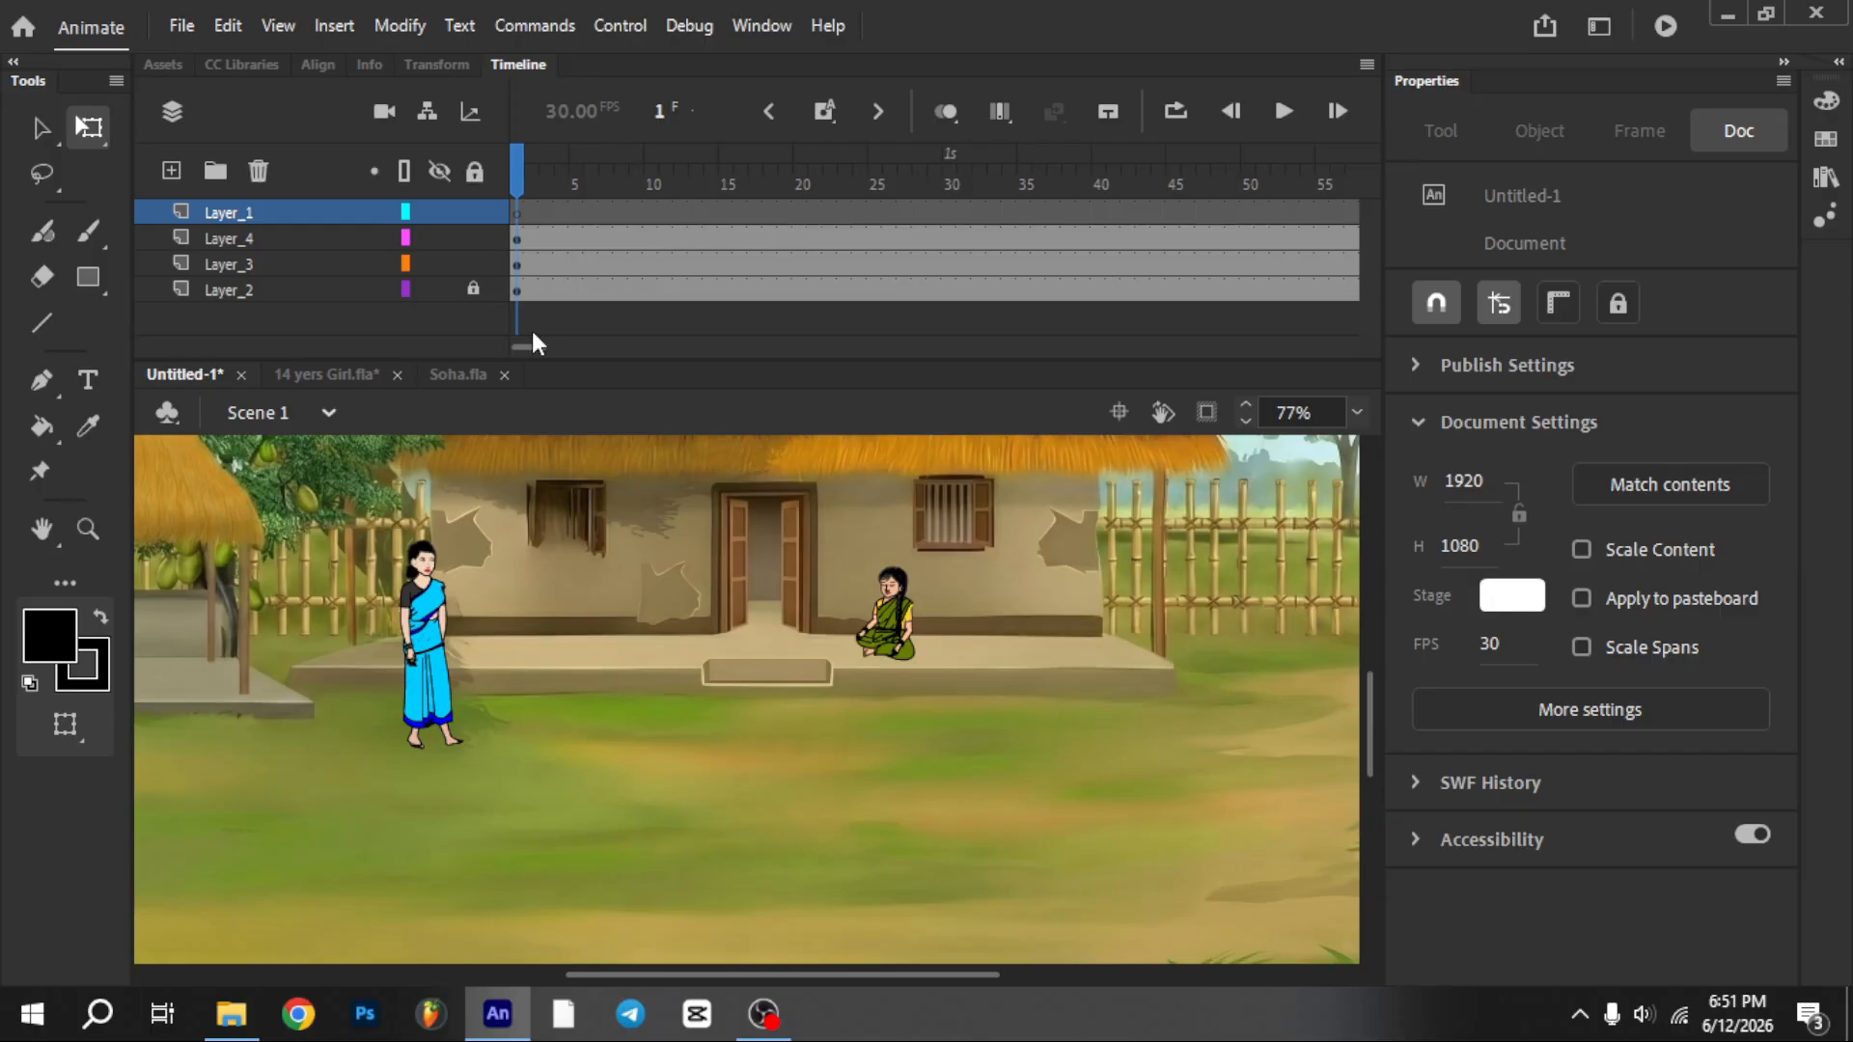
pyautogui.moveTo(518, 348); pyautogui.dragTo(616, 465)
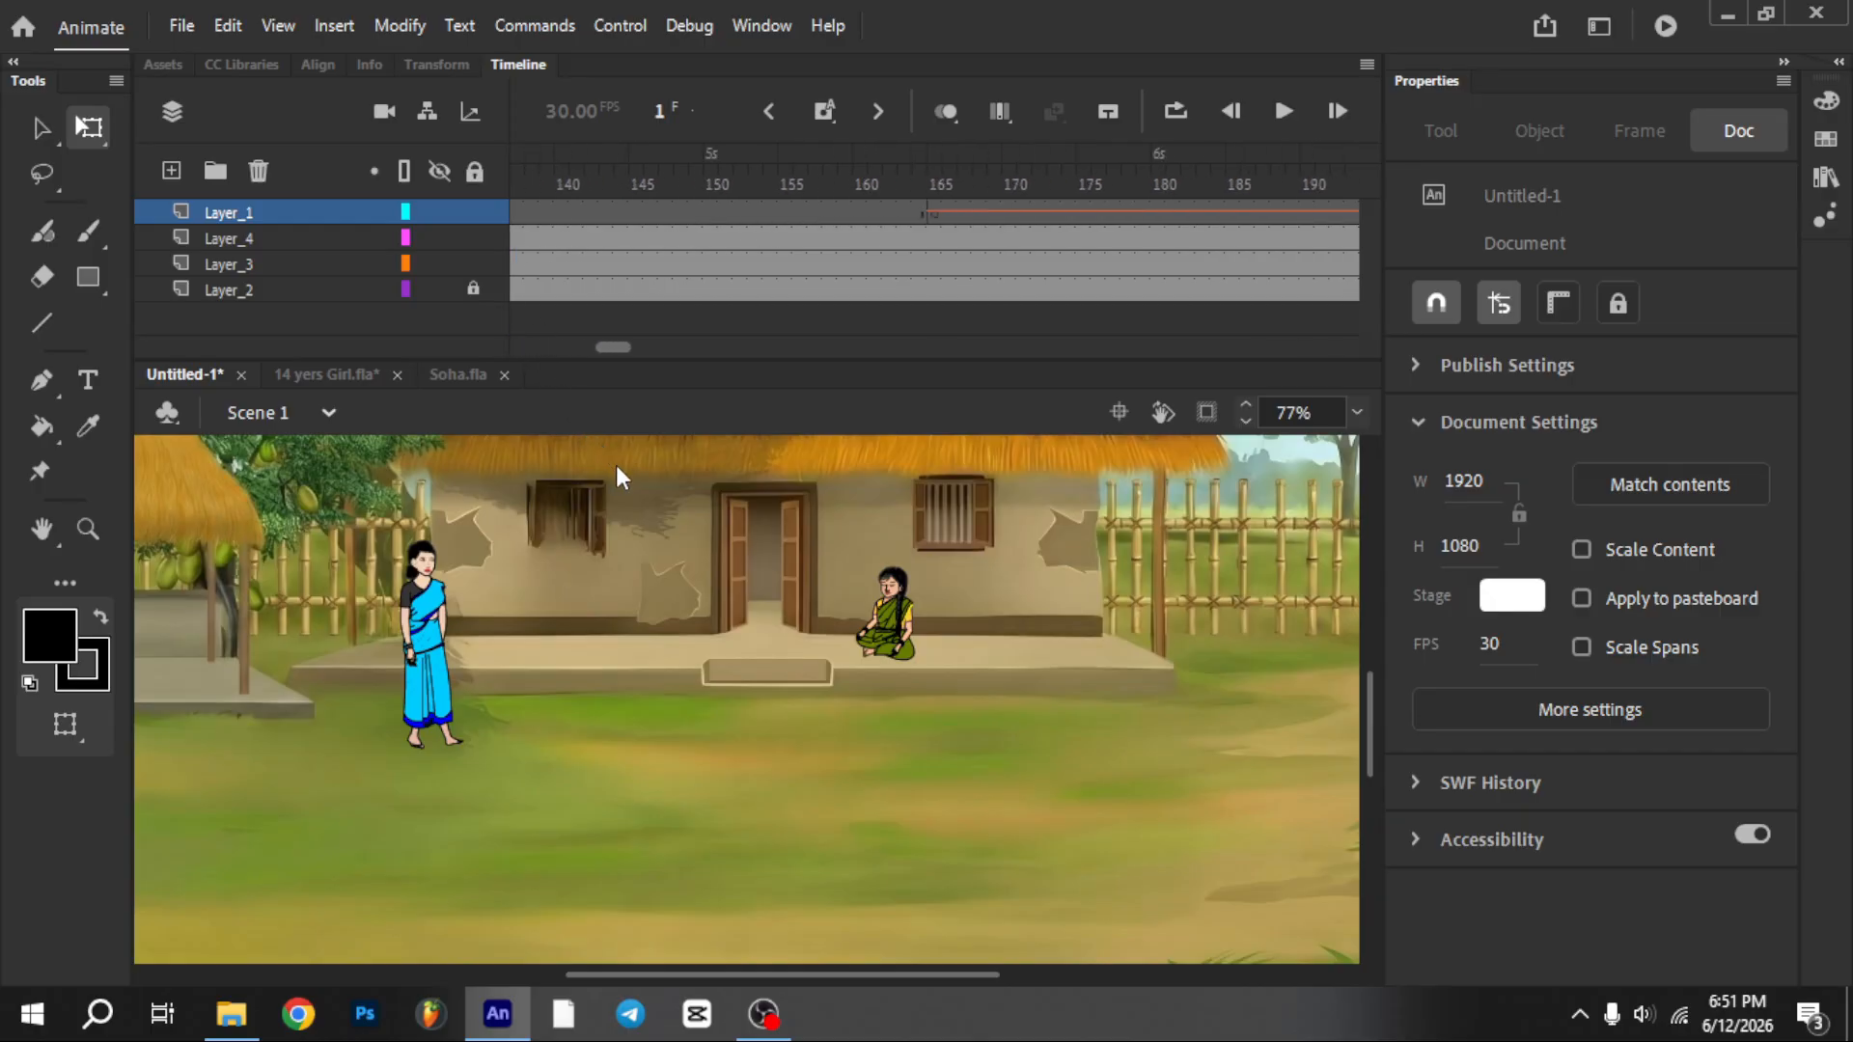
pyautogui.moveTo(598, 361); pyautogui.dragTo(637, 382)
pyautogui.click(875, 181)
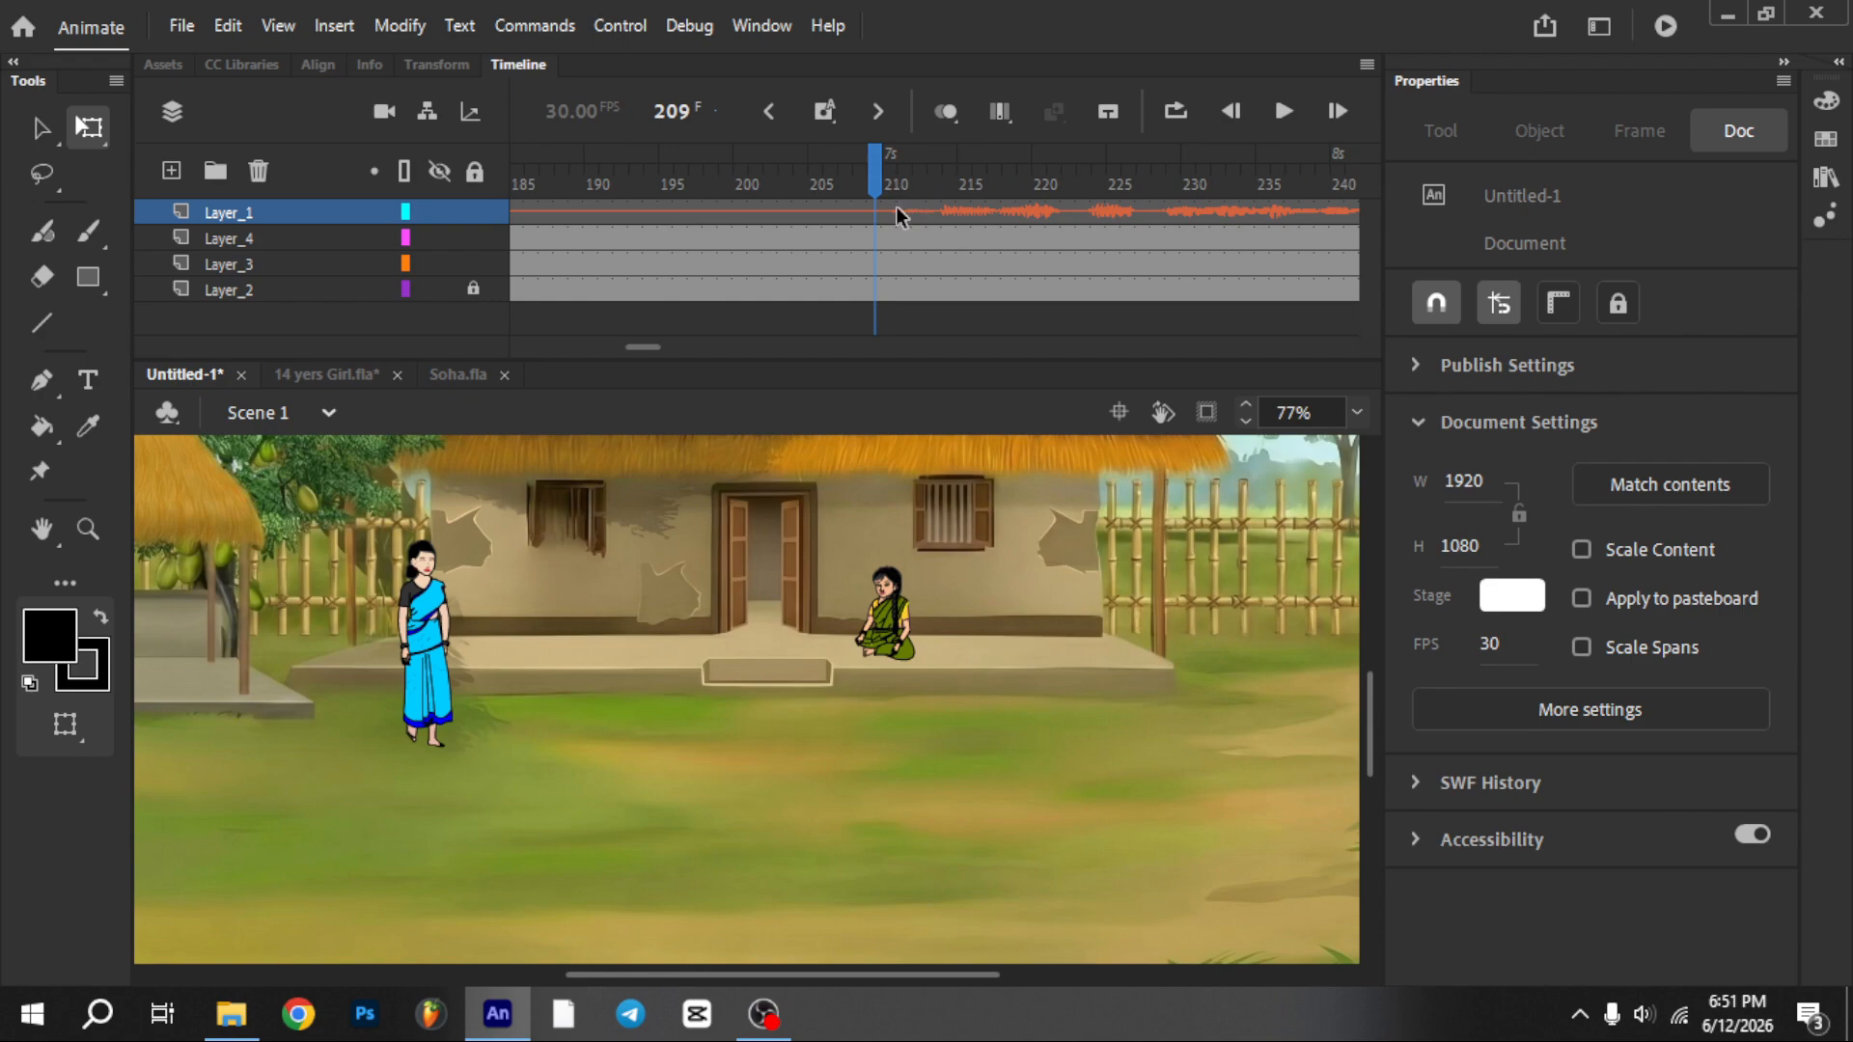
# Extend all four layers with extra frames in stages, past frames 900 and 990, to about frame 1131
pyautogui.moveTo(641, 351); pyautogui.dragTo(1020, 446)
pyautogui.moveTo(1018, 352); pyautogui.dragTo(1069, 419)
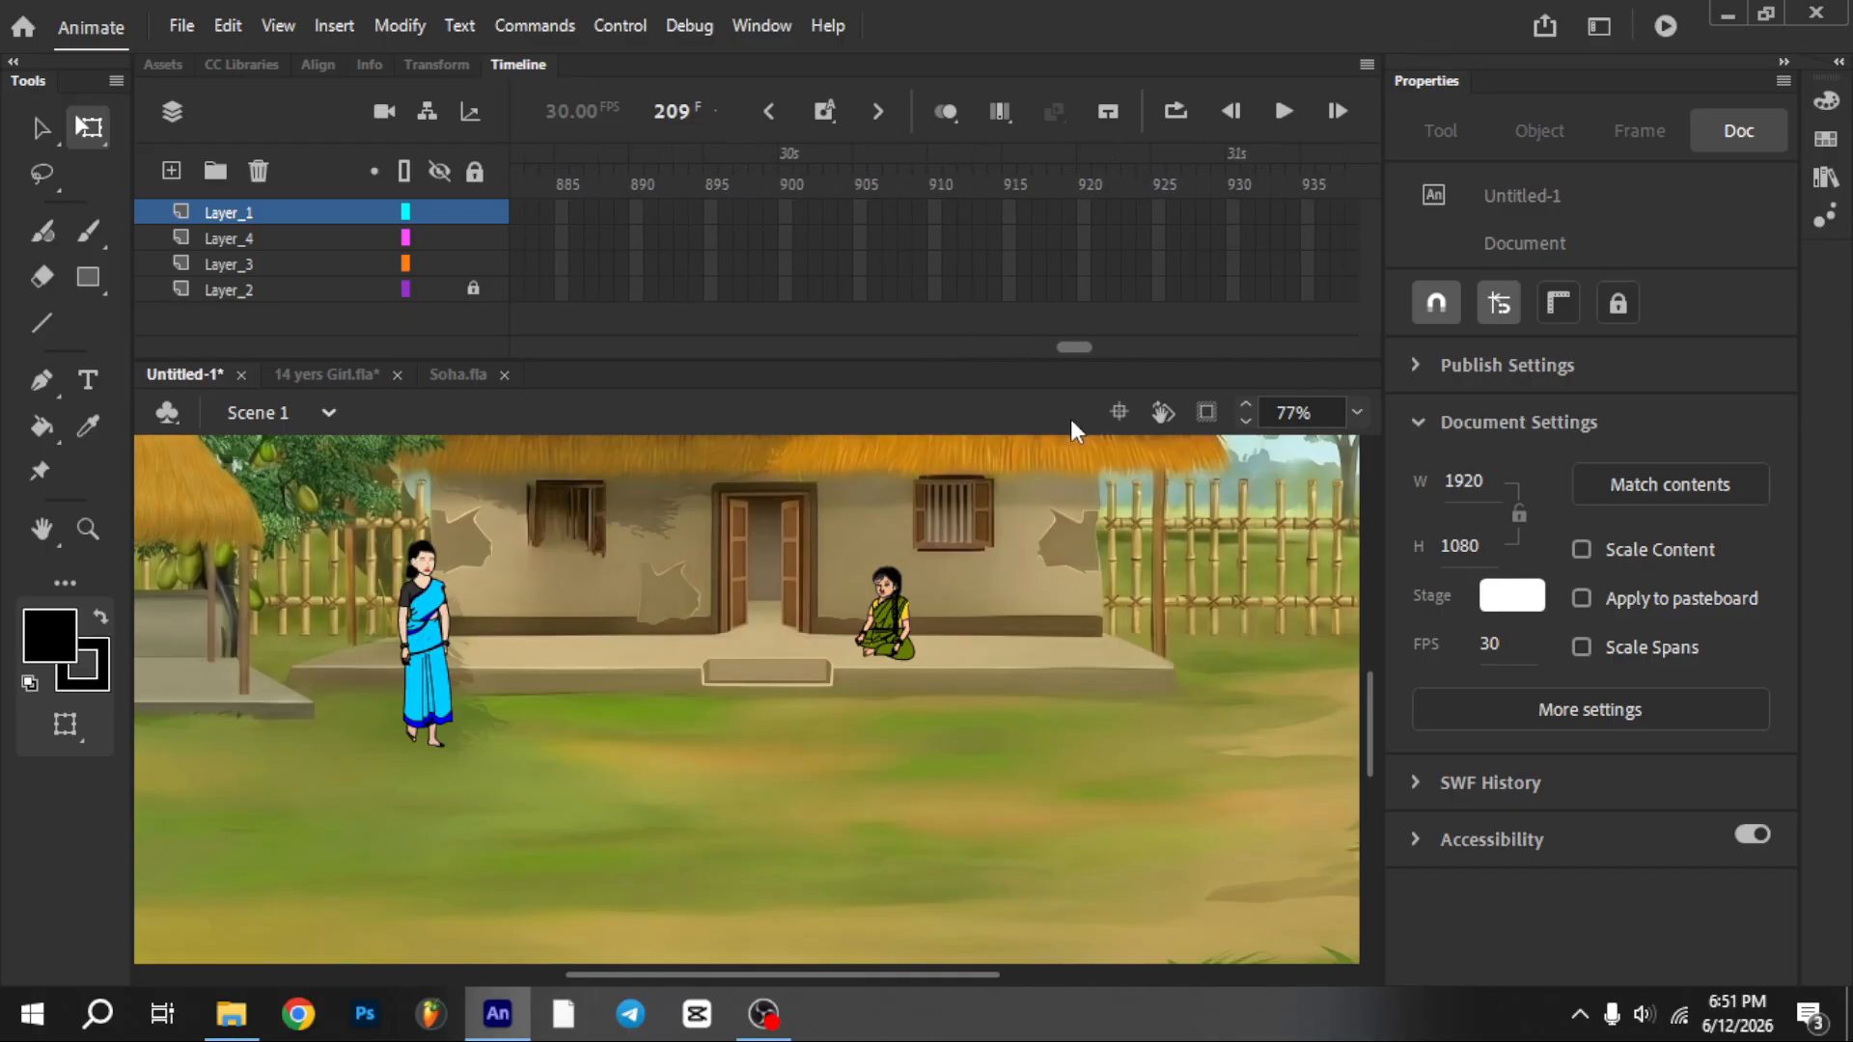
pyautogui.moveTo(891, 220); pyautogui.dragTo(891, 359)
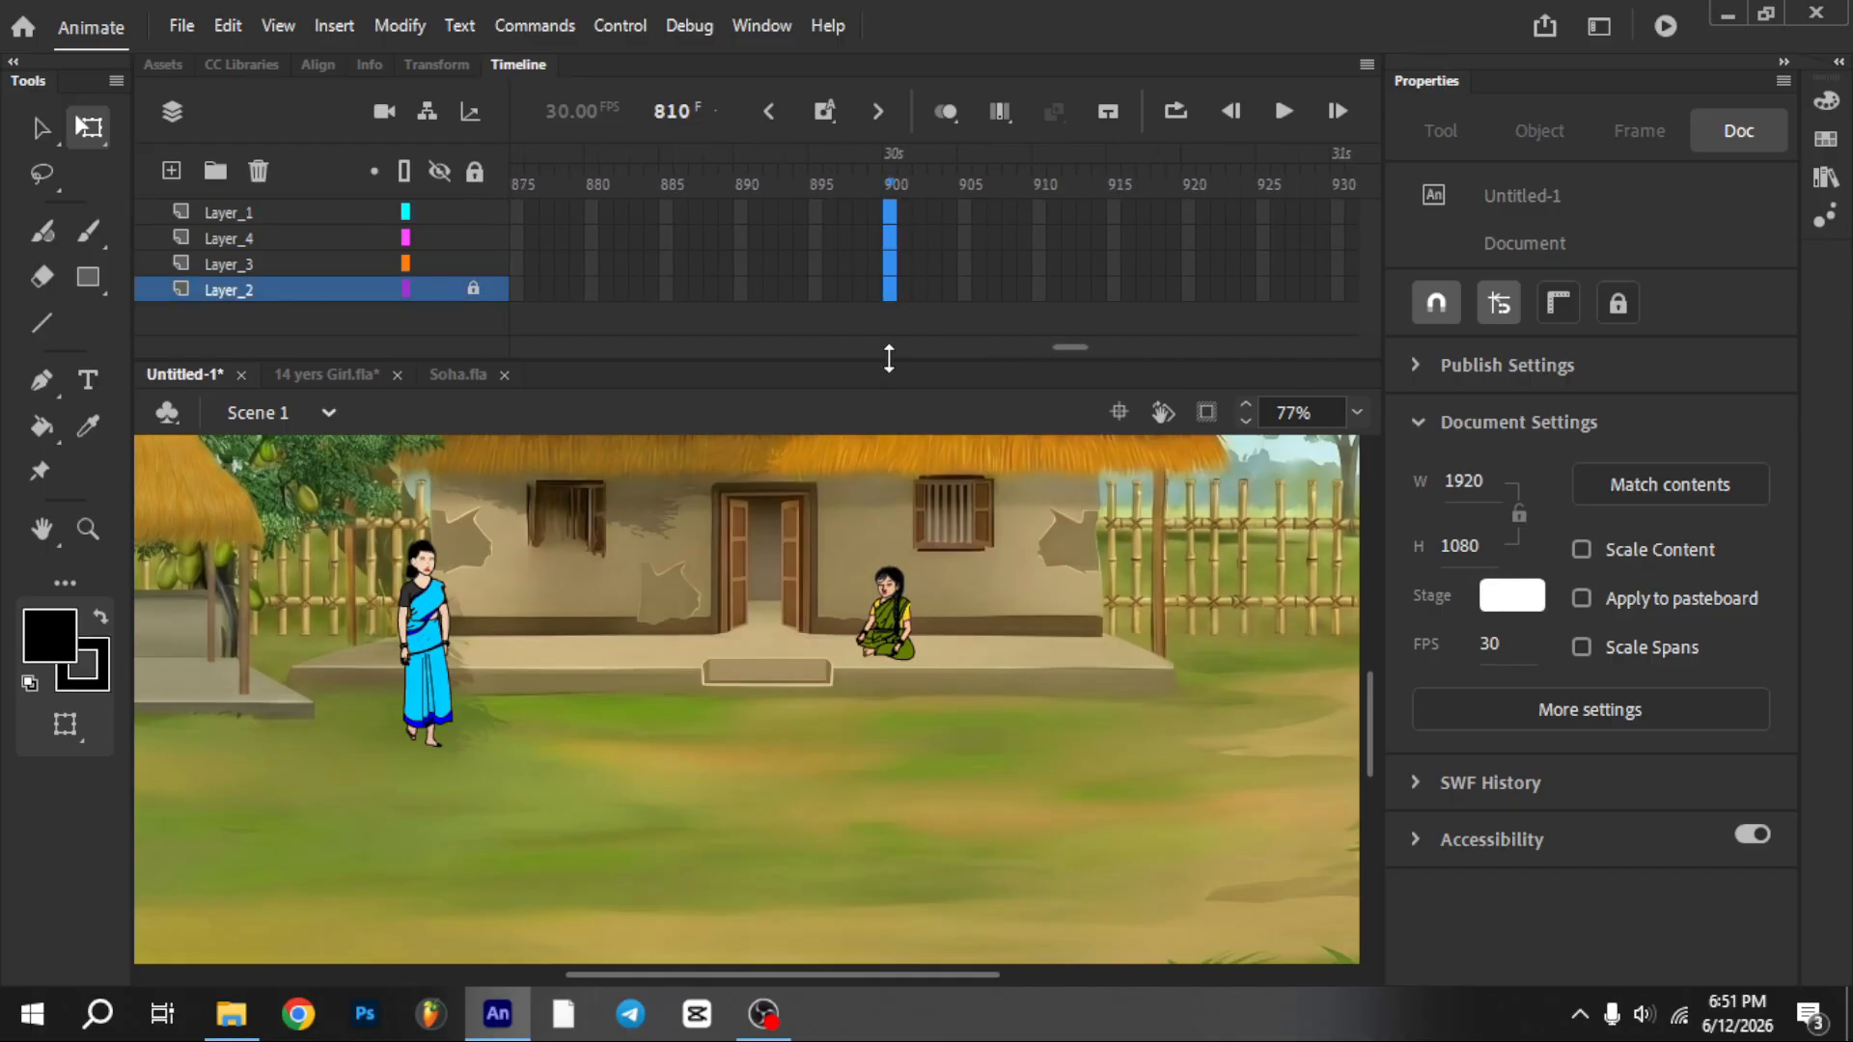
pyautogui.press('F5')
pyautogui.moveTo(1017, 337); pyautogui.dragTo(1078, 275)
pyautogui.moveTo(1221, 213); pyautogui.dragTo(1200, 340)
pyautogui.press('F5')
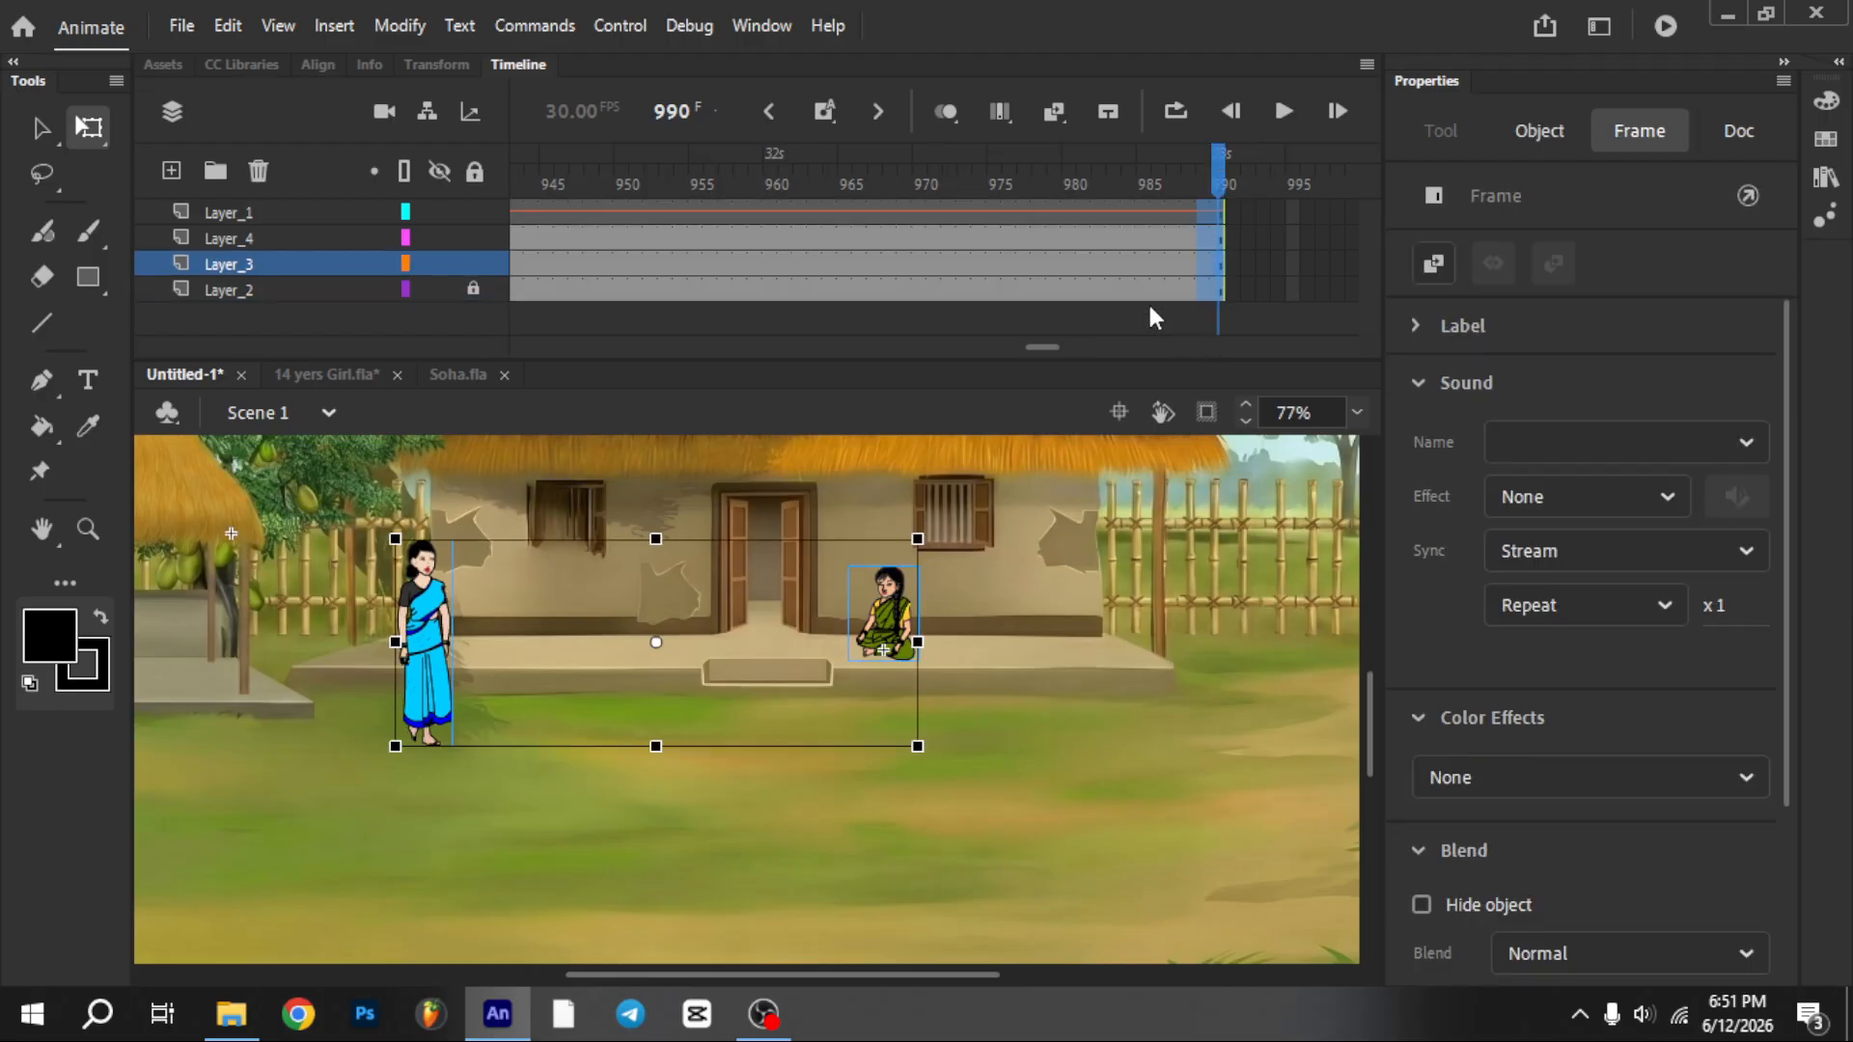
pyautogui.moveTo(1040, 346); pyautogui.dragTo(1077, 409)
pyautogui.moveTo(1120, 205); pyautogui.dragTo(1100, 422)
pyautogui.press('F5')
pyautogui.moveTo(1138, 212); pyautogui.dragTo(806, 421)
pyautogui.press('F5')
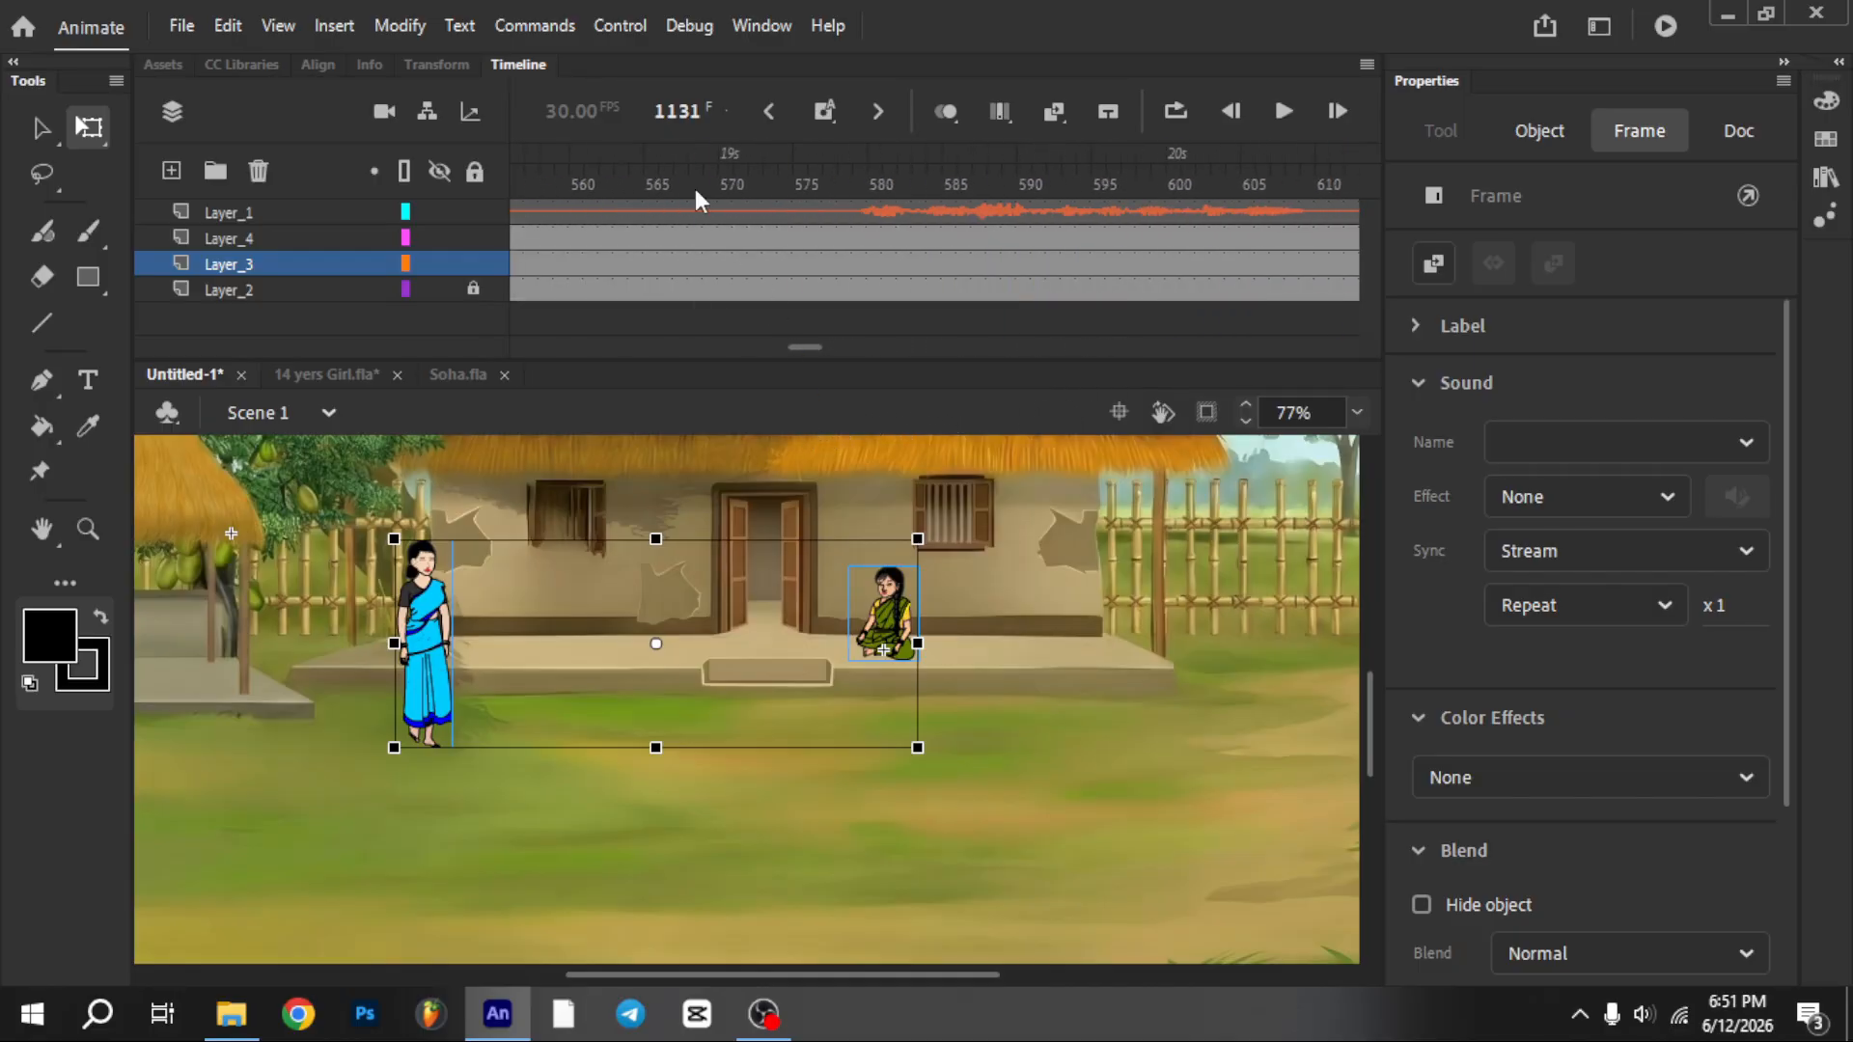
# Play the extended timeline to find where the voice pauses and split the Layer_1 audio at frame 962
pyautogui.click(695, 188)
pyautogui.press('Return')
pyautogui.moveTo(799, 344); pyautogui.dragTo(994, 424)
pyautogui.click(878, 213)
pyautogui.press('Return')
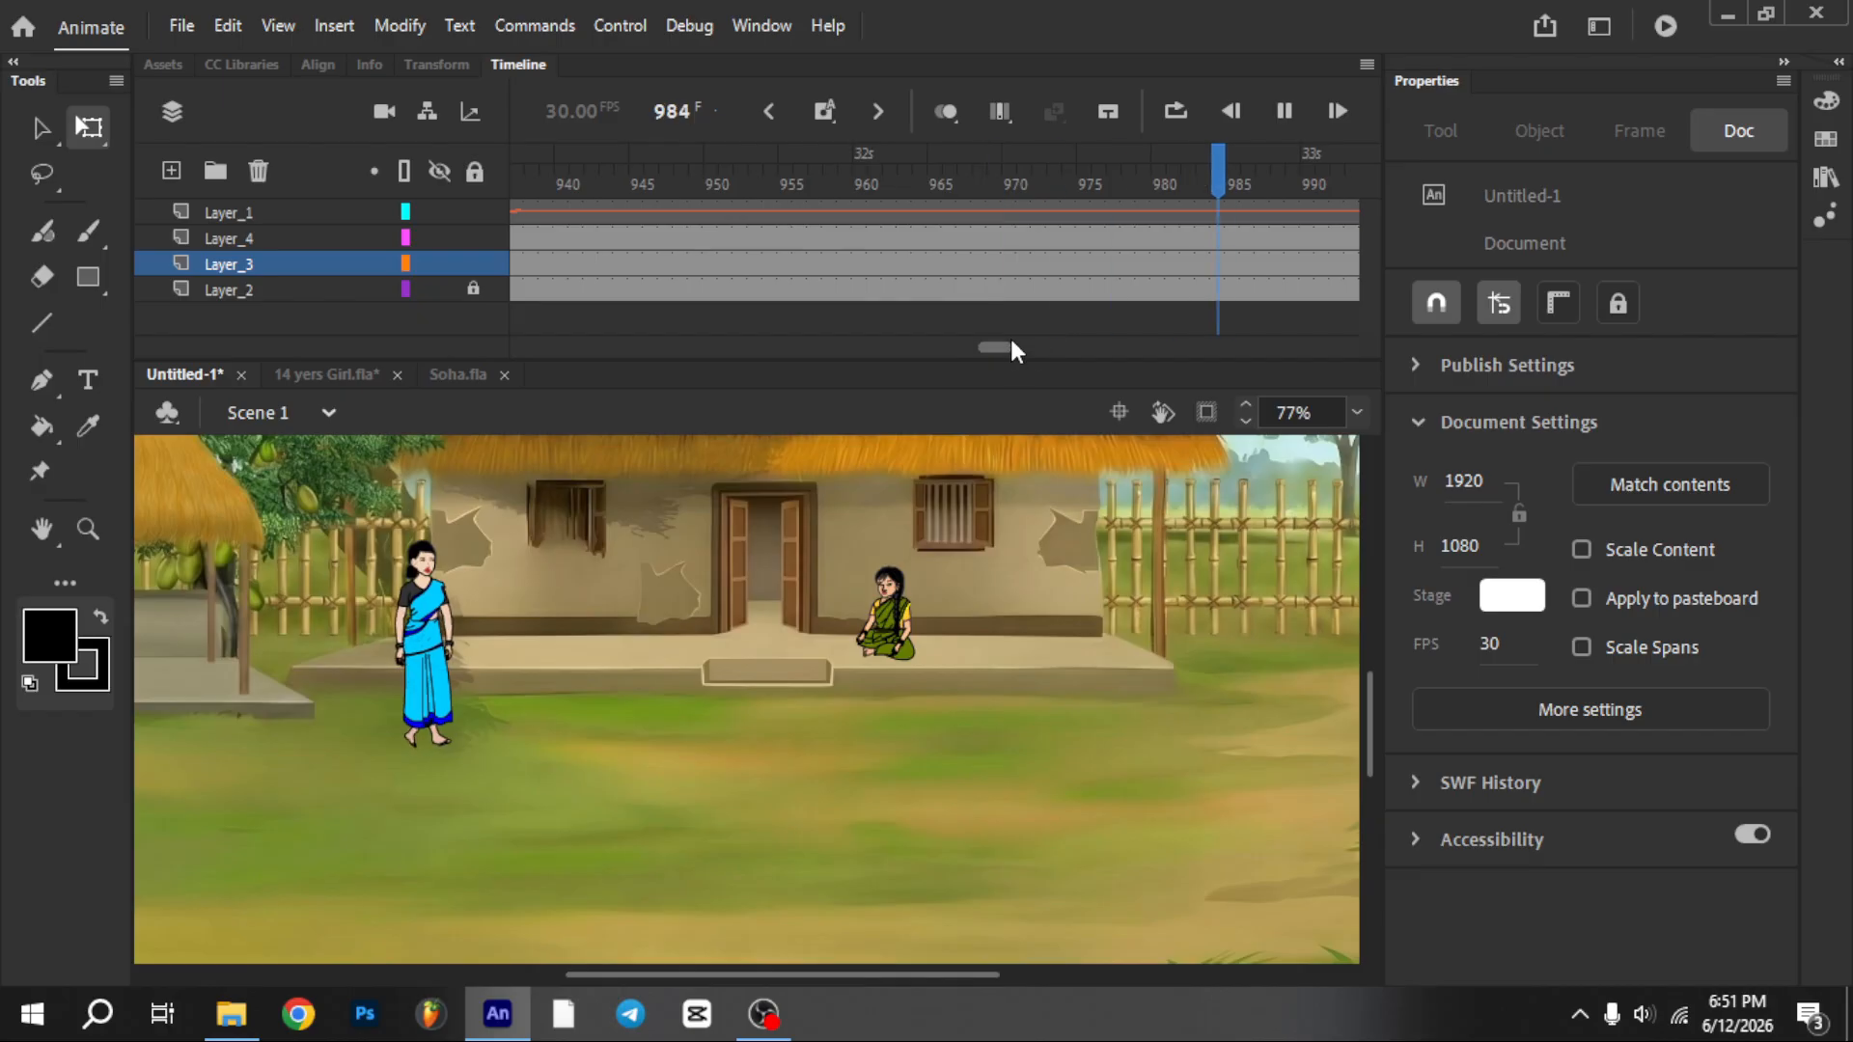
pyautogui.press('Return')
pyautogui.moveTo(1010, 354); pyautogui.dragTo(986, 362)
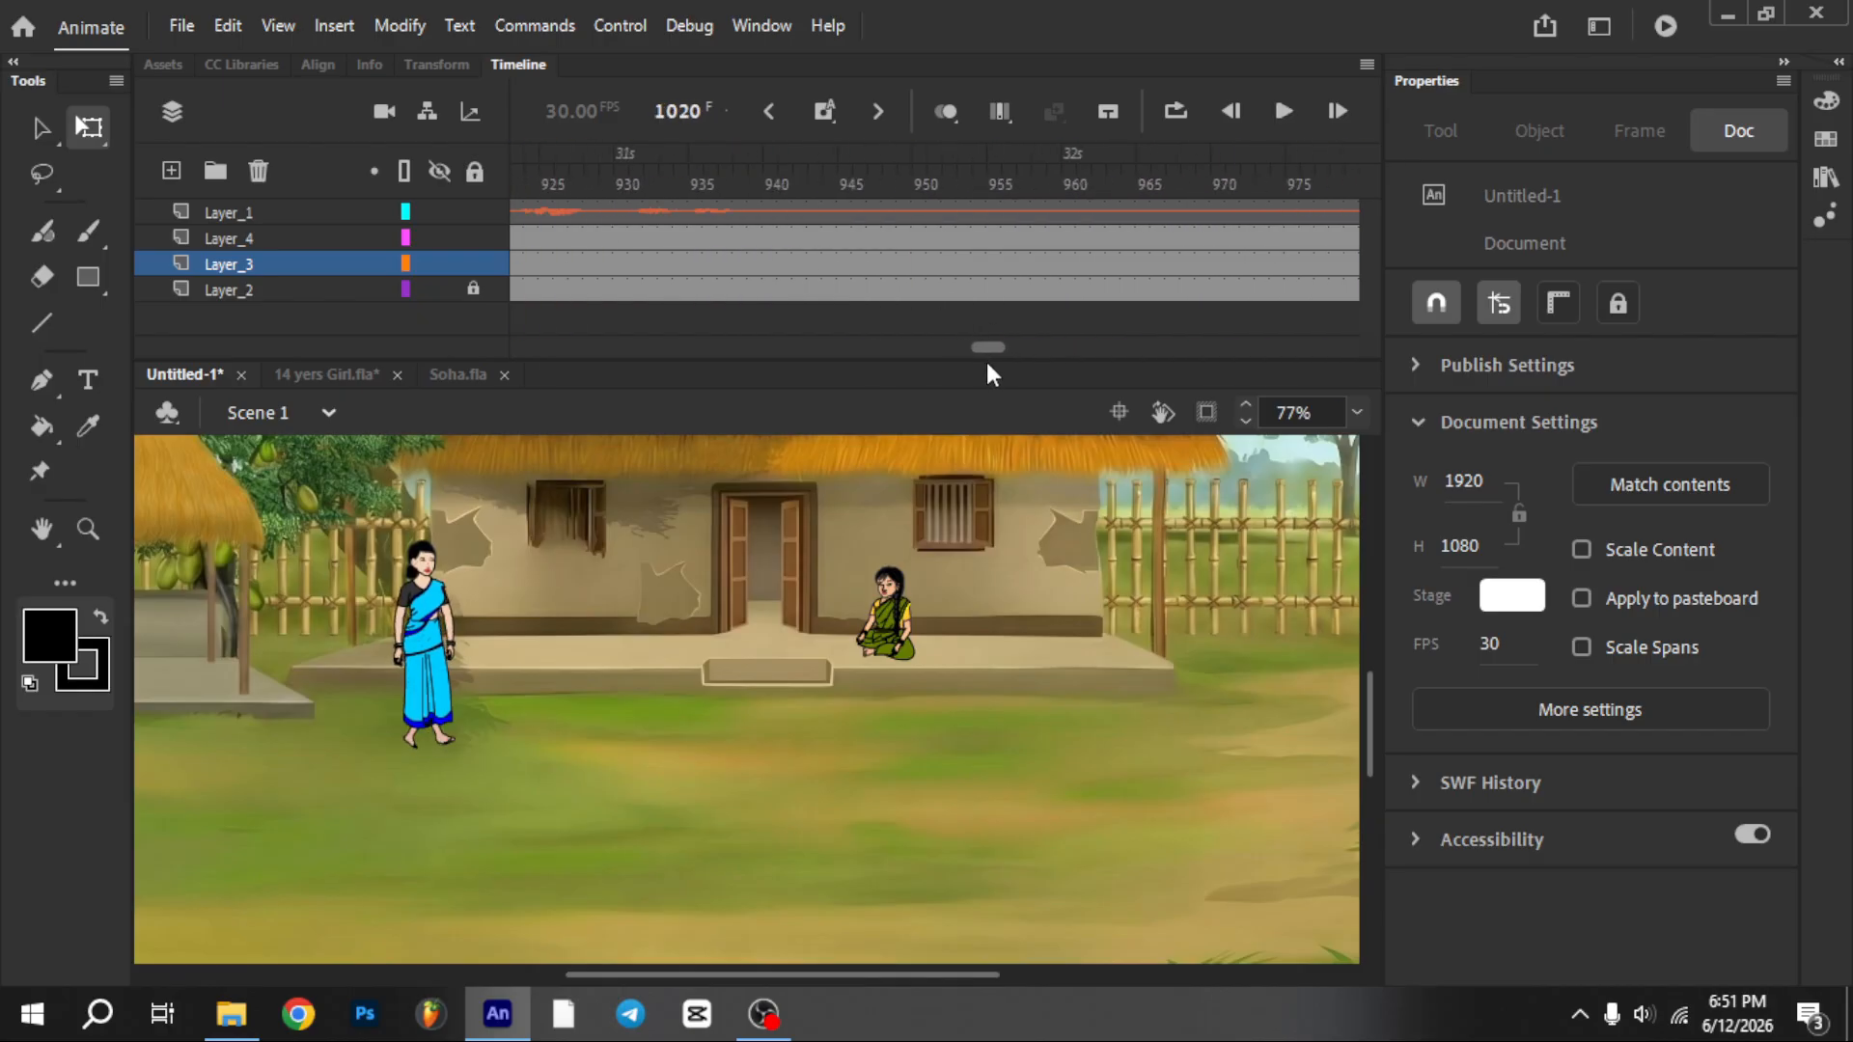
pyautogui.rightClick(1102, 210)
pyautogui.click(1102, 209)
pyautogui.rightClick(1102, 208)
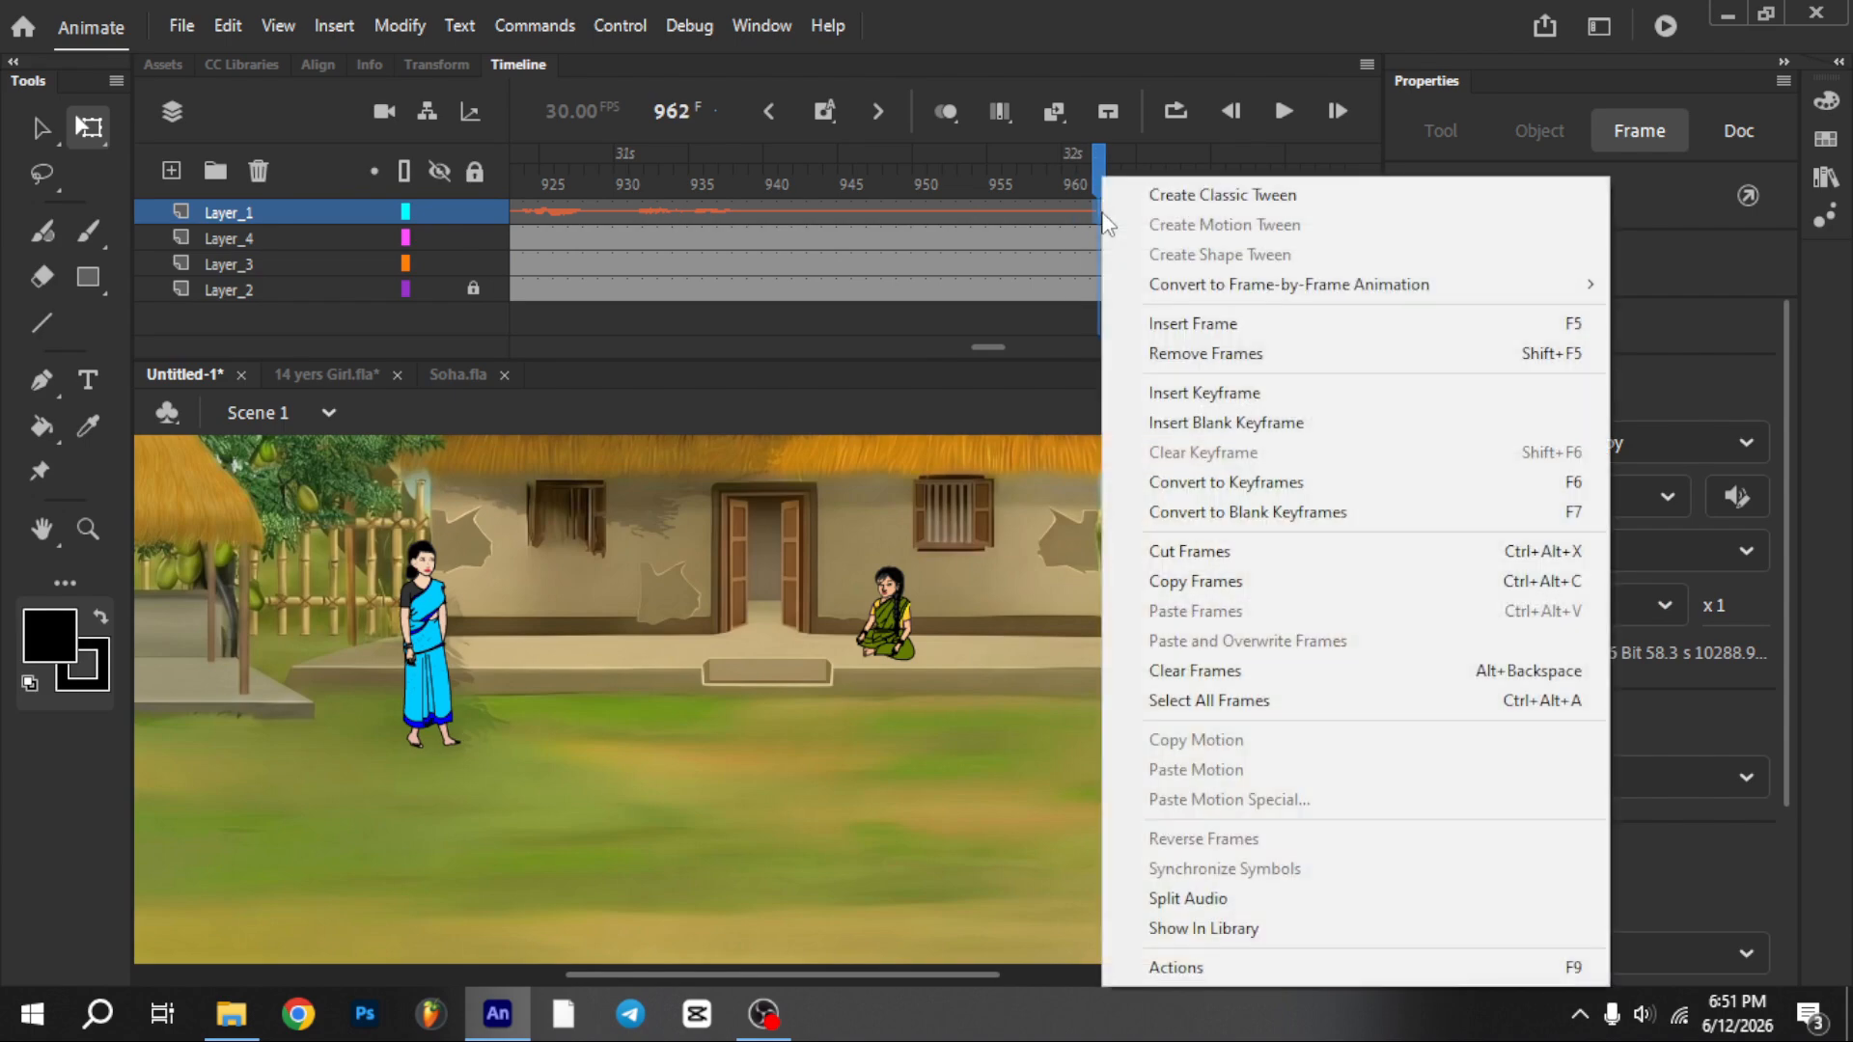
pyautogui.click(1187, 898)
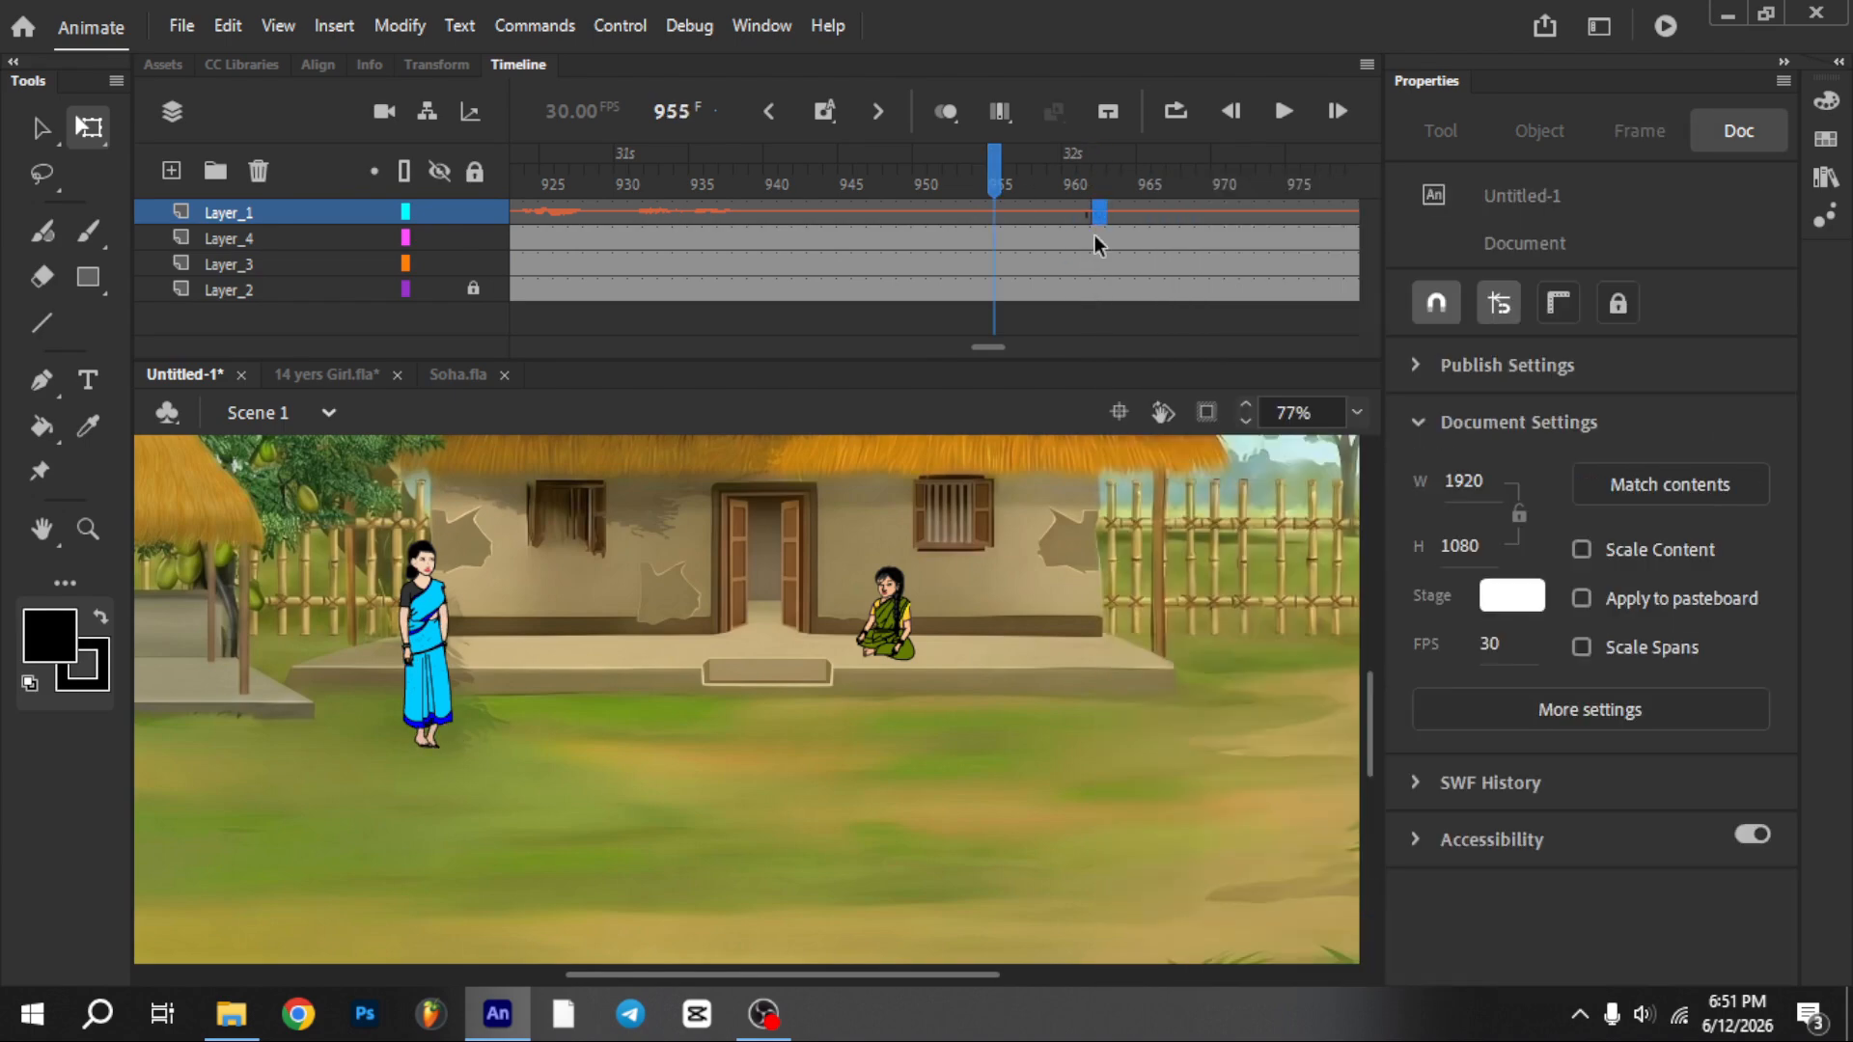
# Remove the frames after frame 961 from all four layers
pyautogui.moveTo(1102, 217); pyautogui.dragTo(1381, 216)
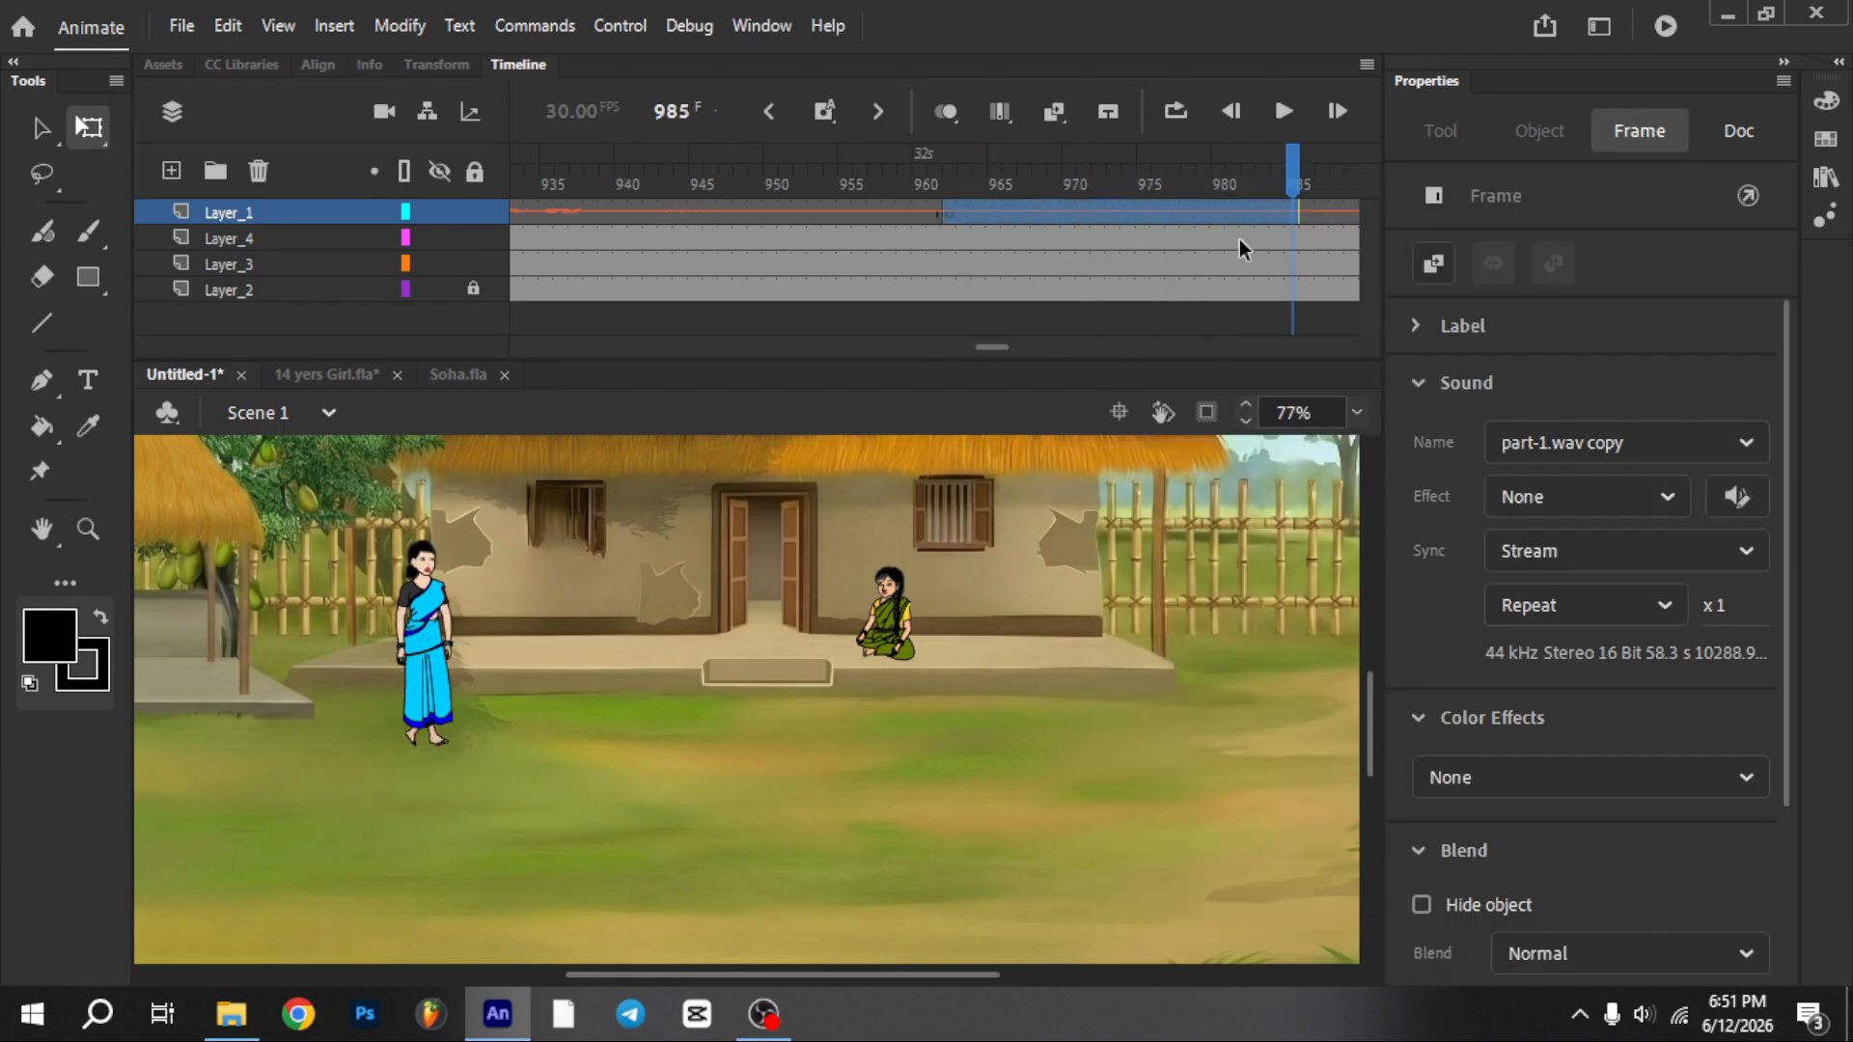
pyautogui.hotkey('shift', 'F5')
pyautogui.click(926, 193)
pyautogui.moveTo(946, 232); pyautogui.dragTo(1359, 365)
pyautogui.hotkey('shift', 'F5')
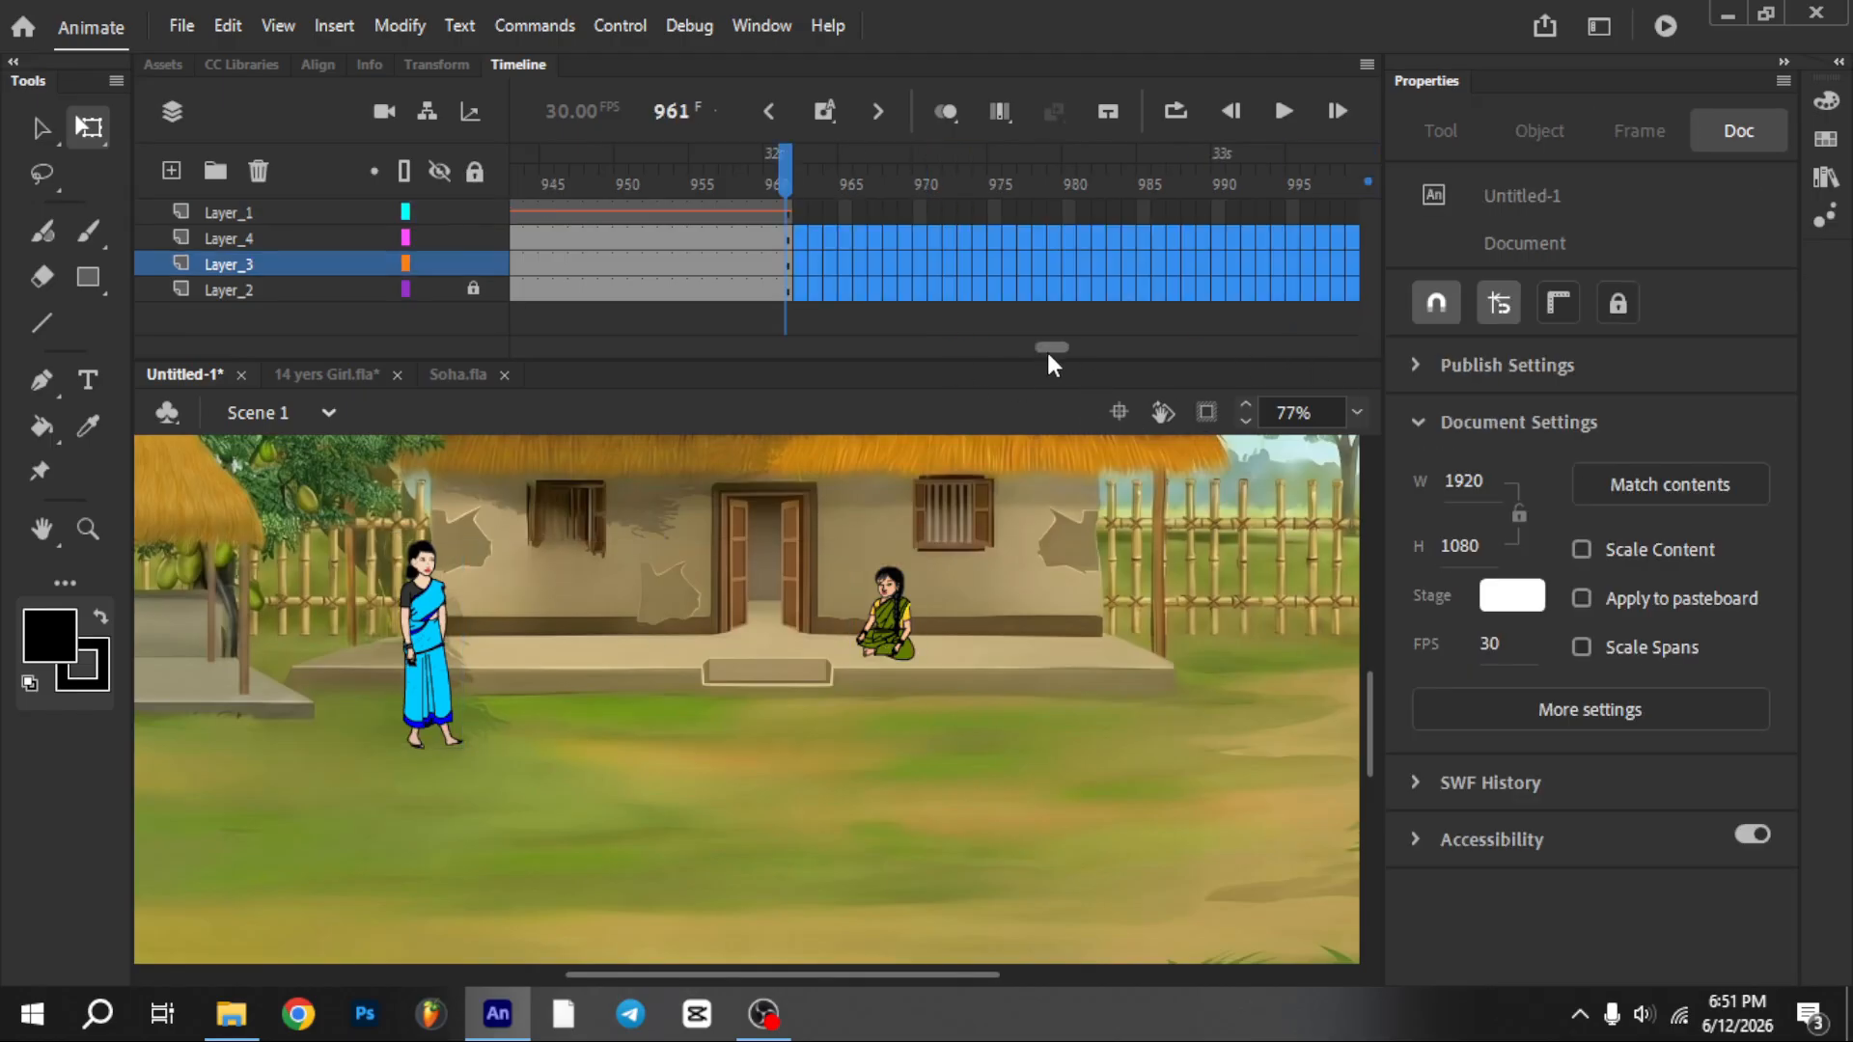
pyautogui.click(974, 181)
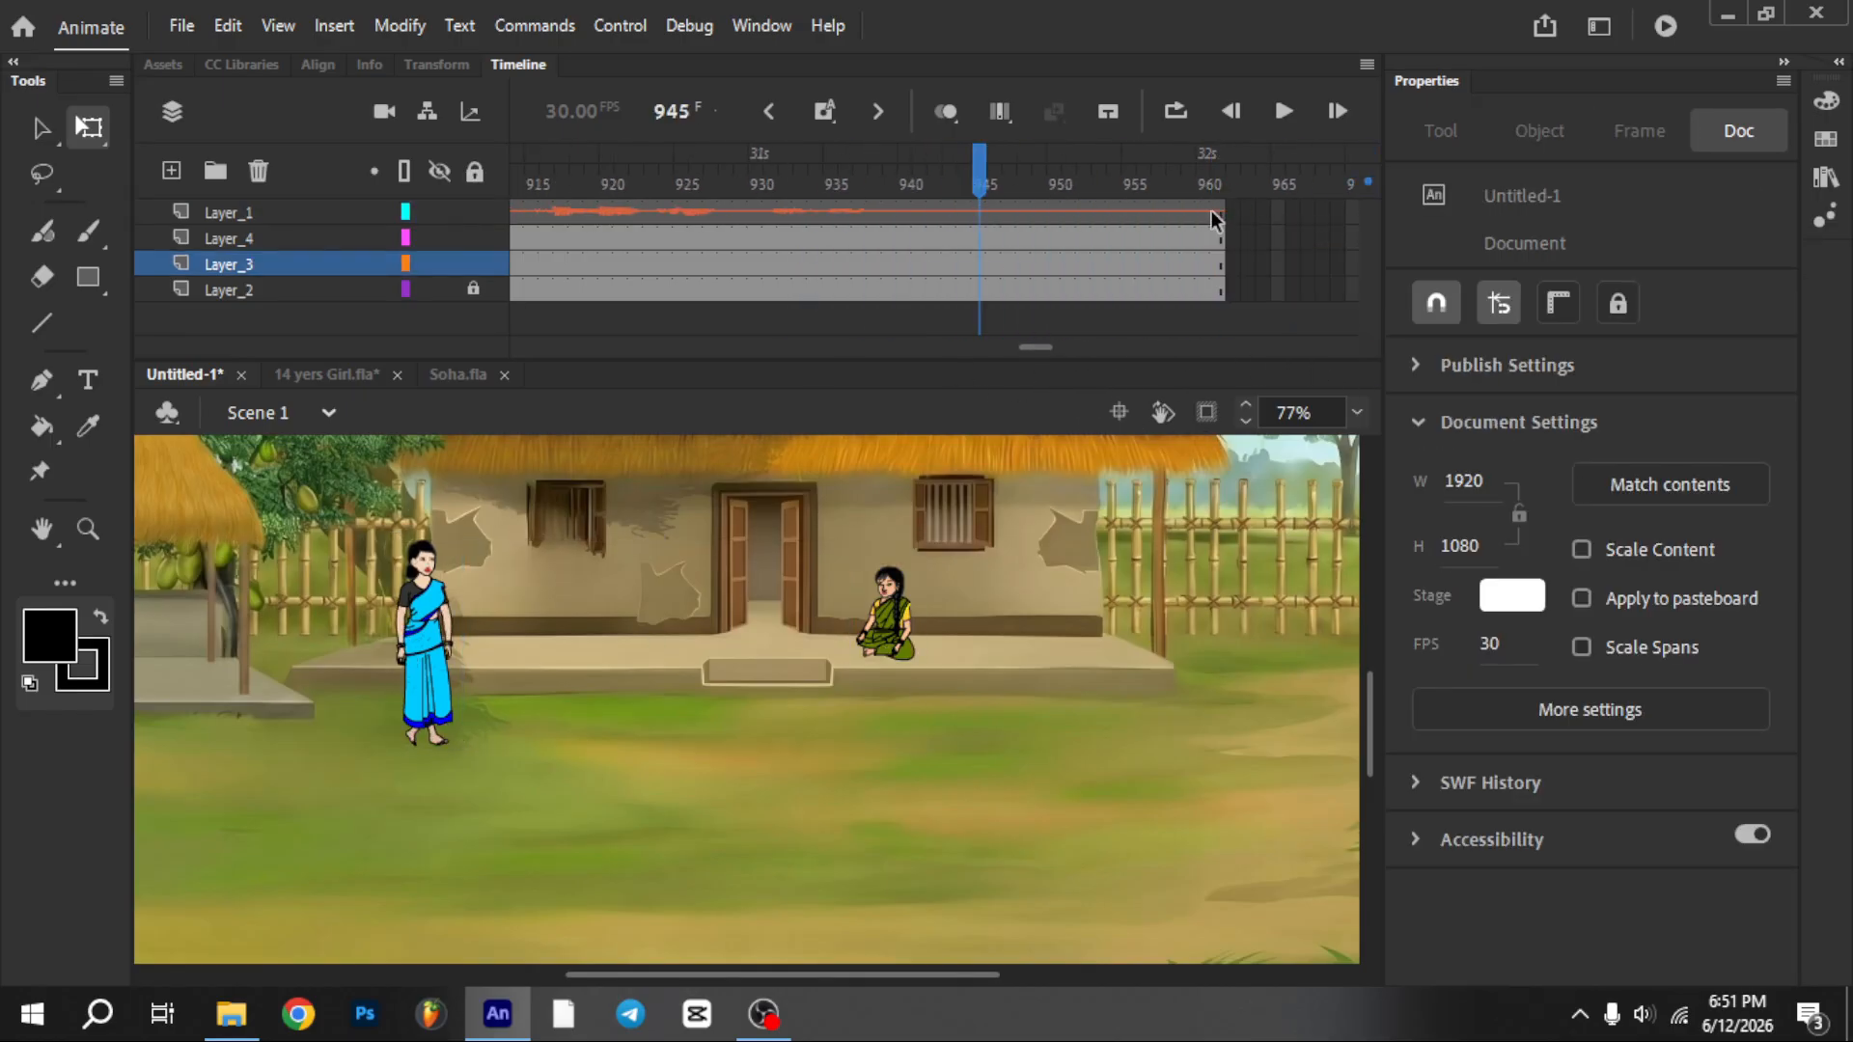
# Move the walking woman on Layer_4 horizontally to the front of the door at frame 200, at about X 808
pyautogui.moveTo(1035, 347); pyautogui.dragTo(334, 413)
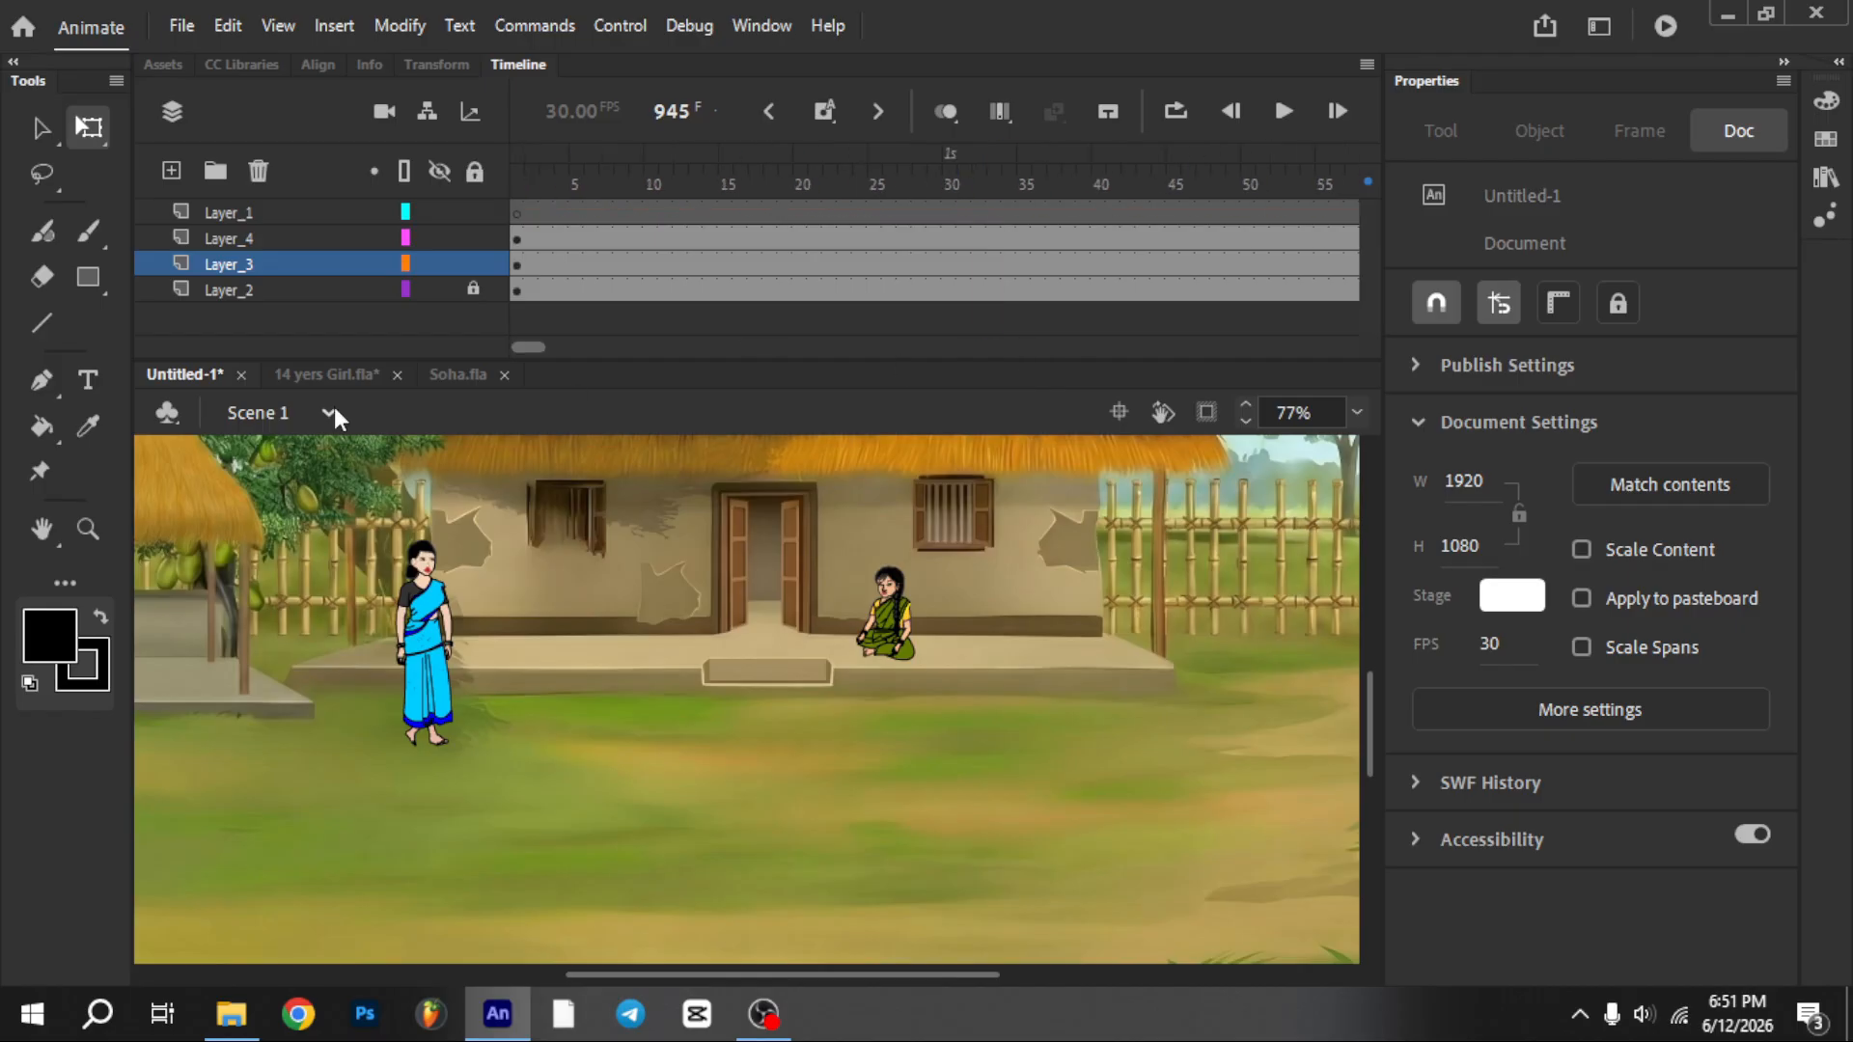
pyautogui.click(515, 191)
pyautogui.click(429, 683)
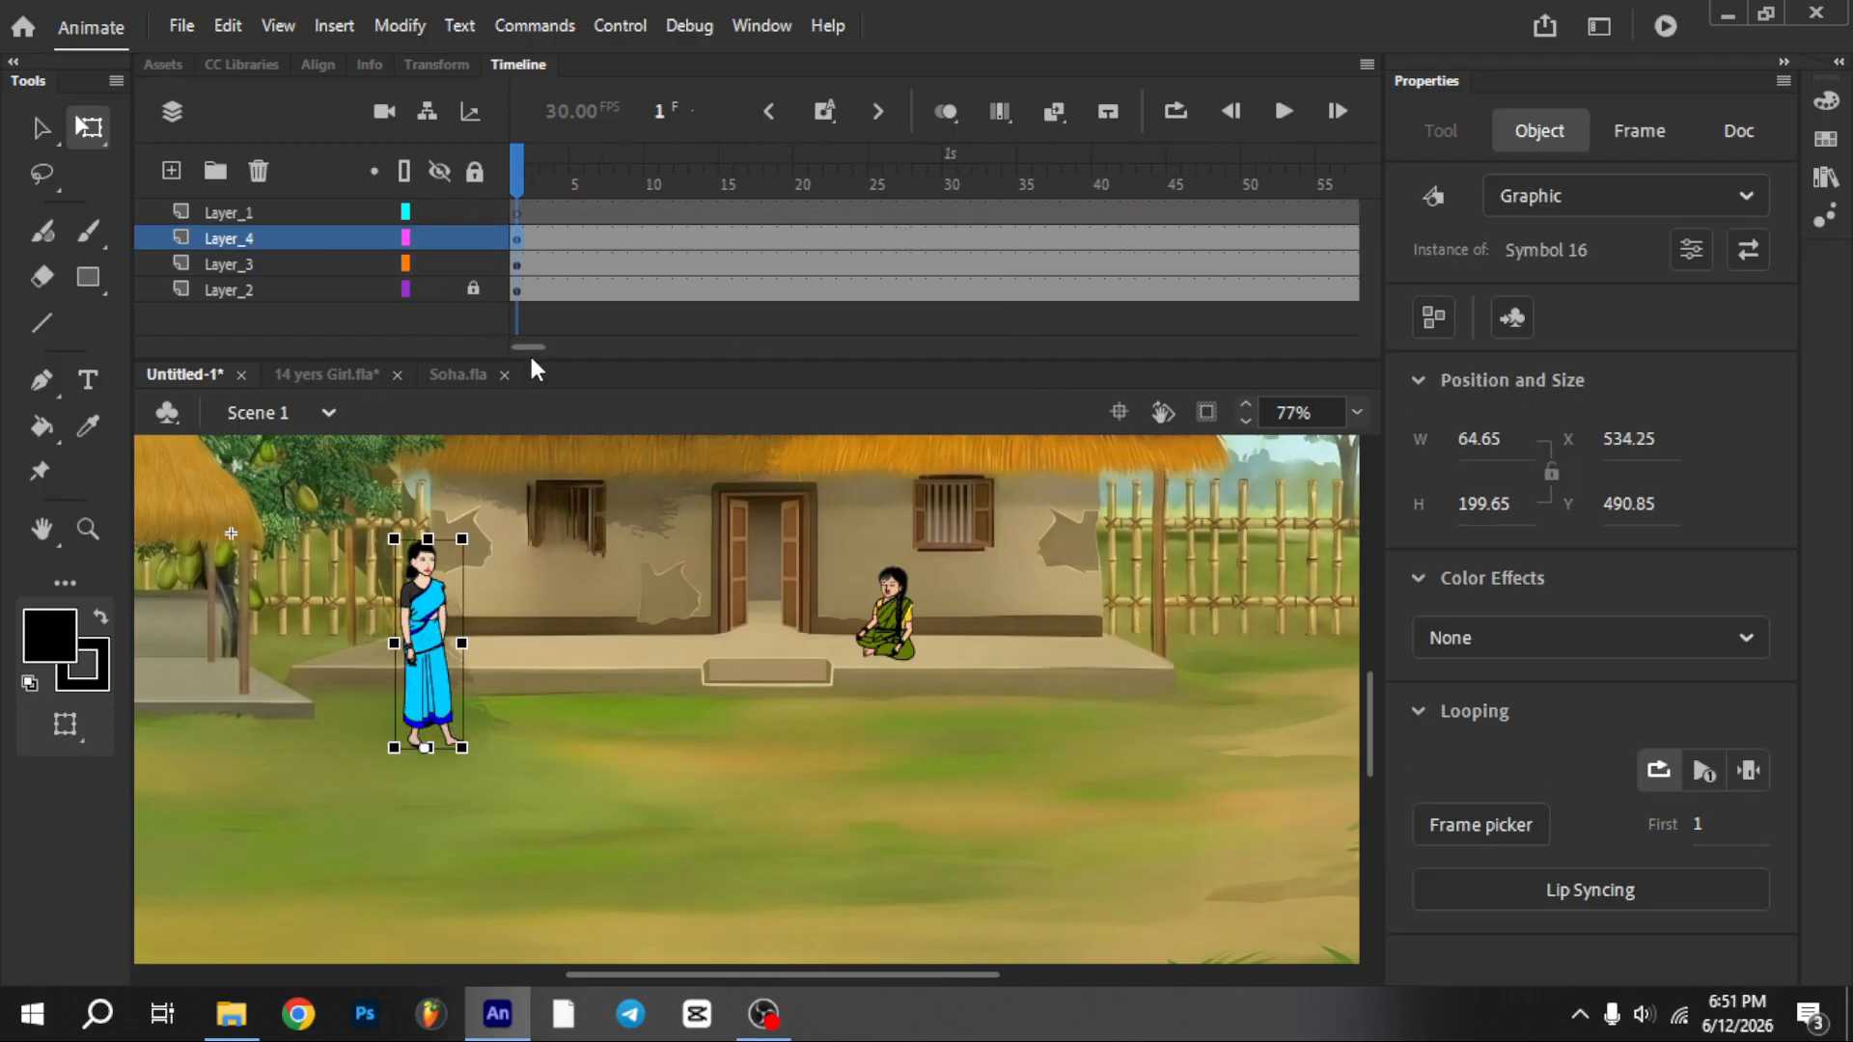
pyautogui.moveTo(528, 349); pyautogui.dragTo(618, 482)
pyautogui.moveTo(625, 347); pyautogui.dragTo(636, 374)
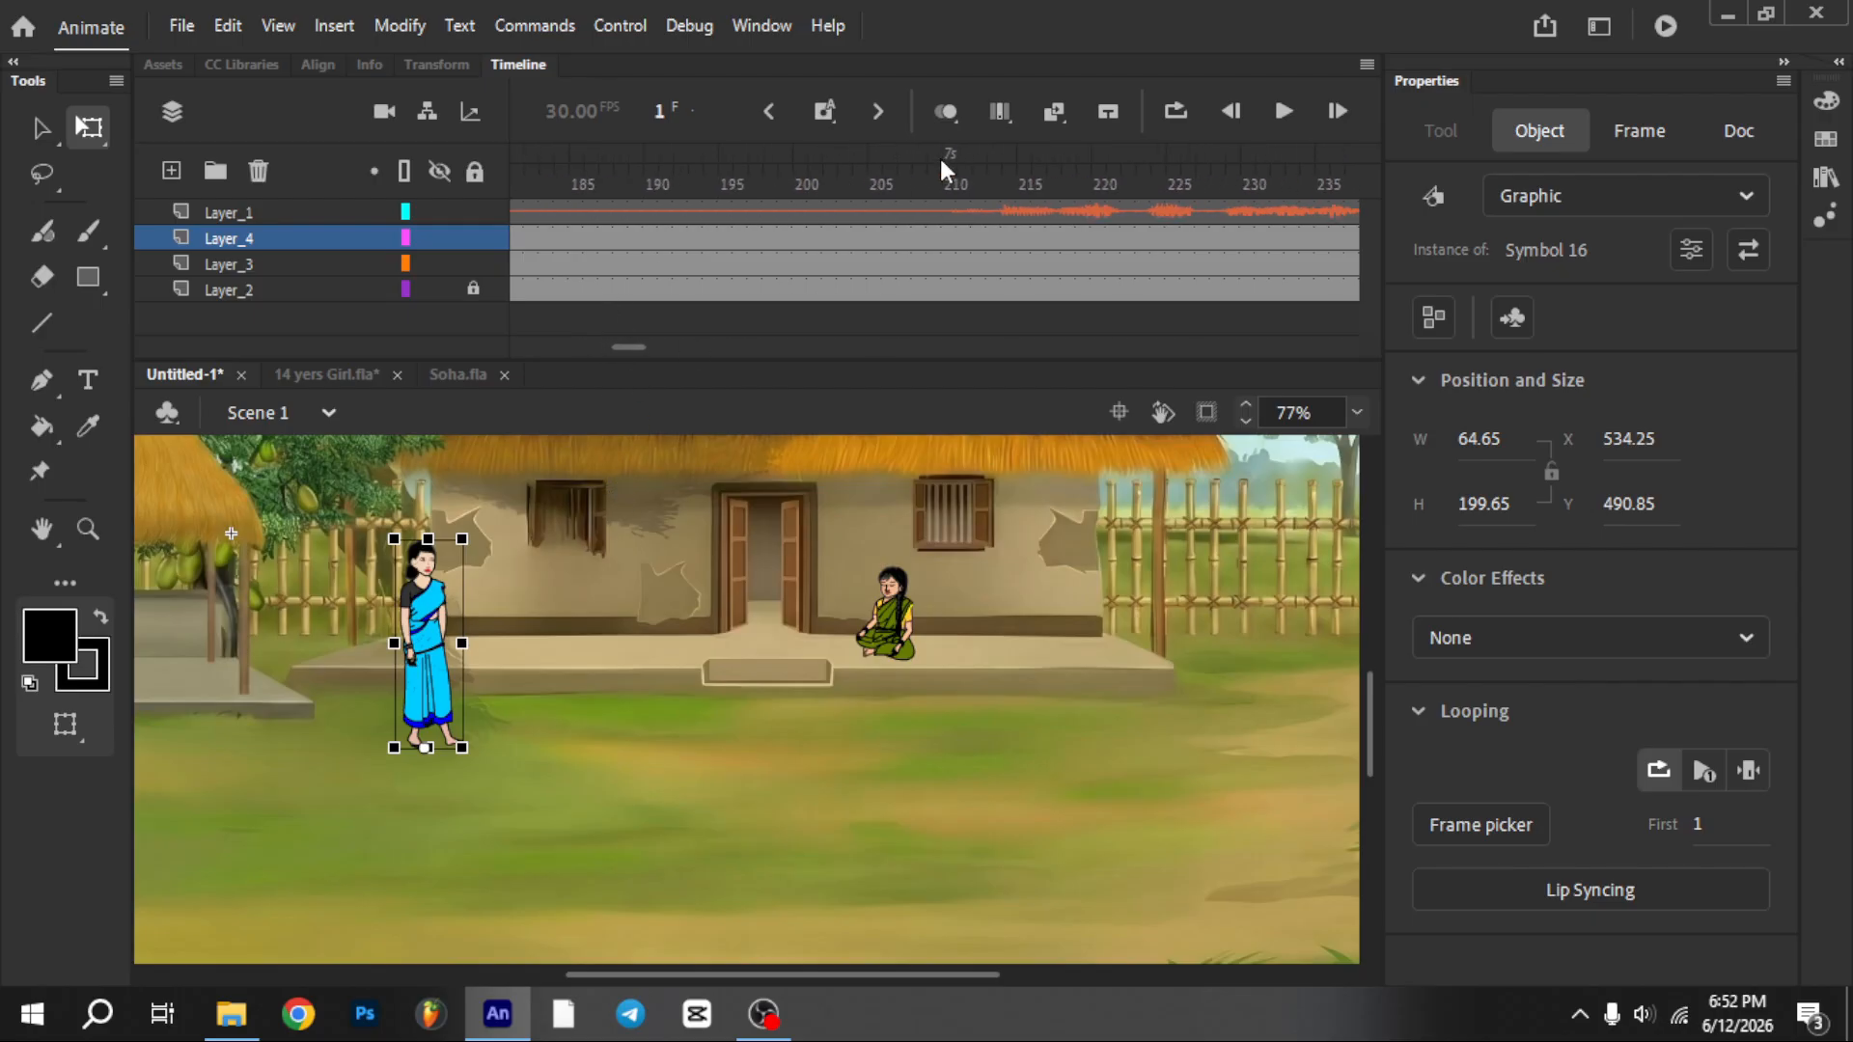
pyautogui.click(802, 186)
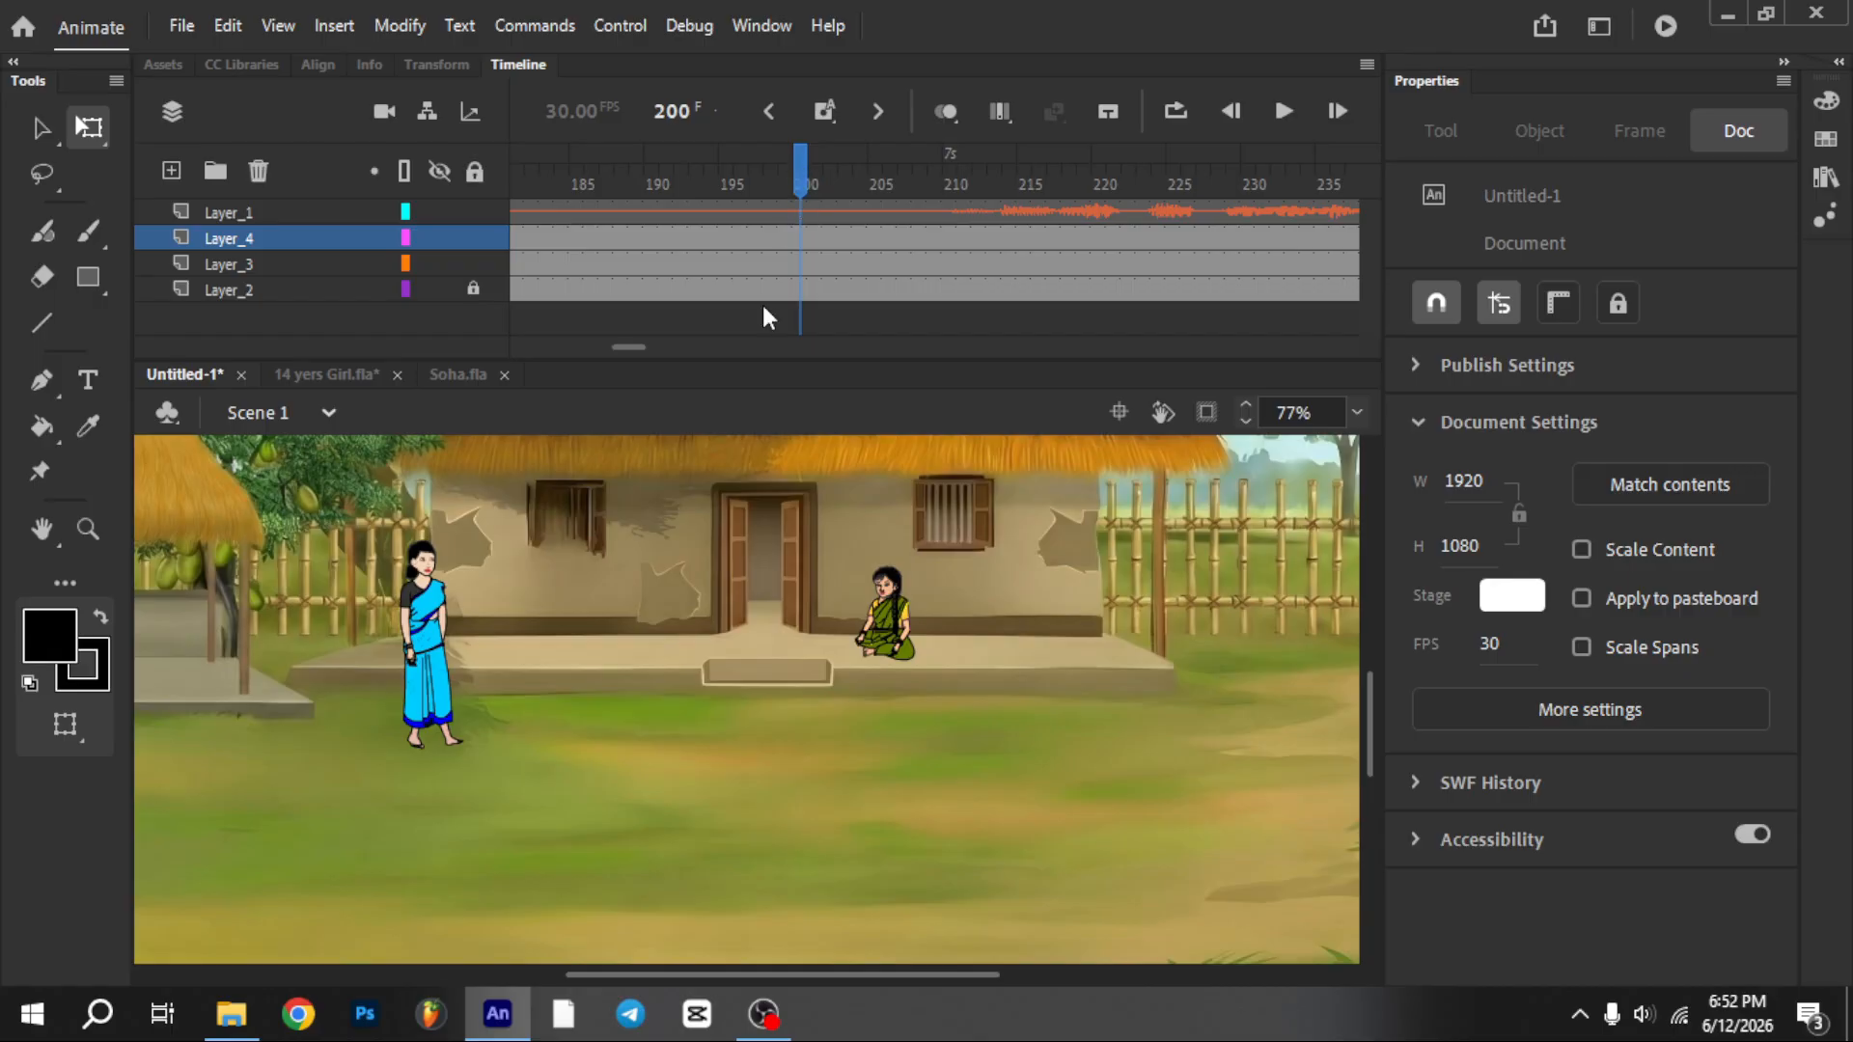
pyautogui.moveTo(421, 714); pyautogui.dragTo(708, 712)
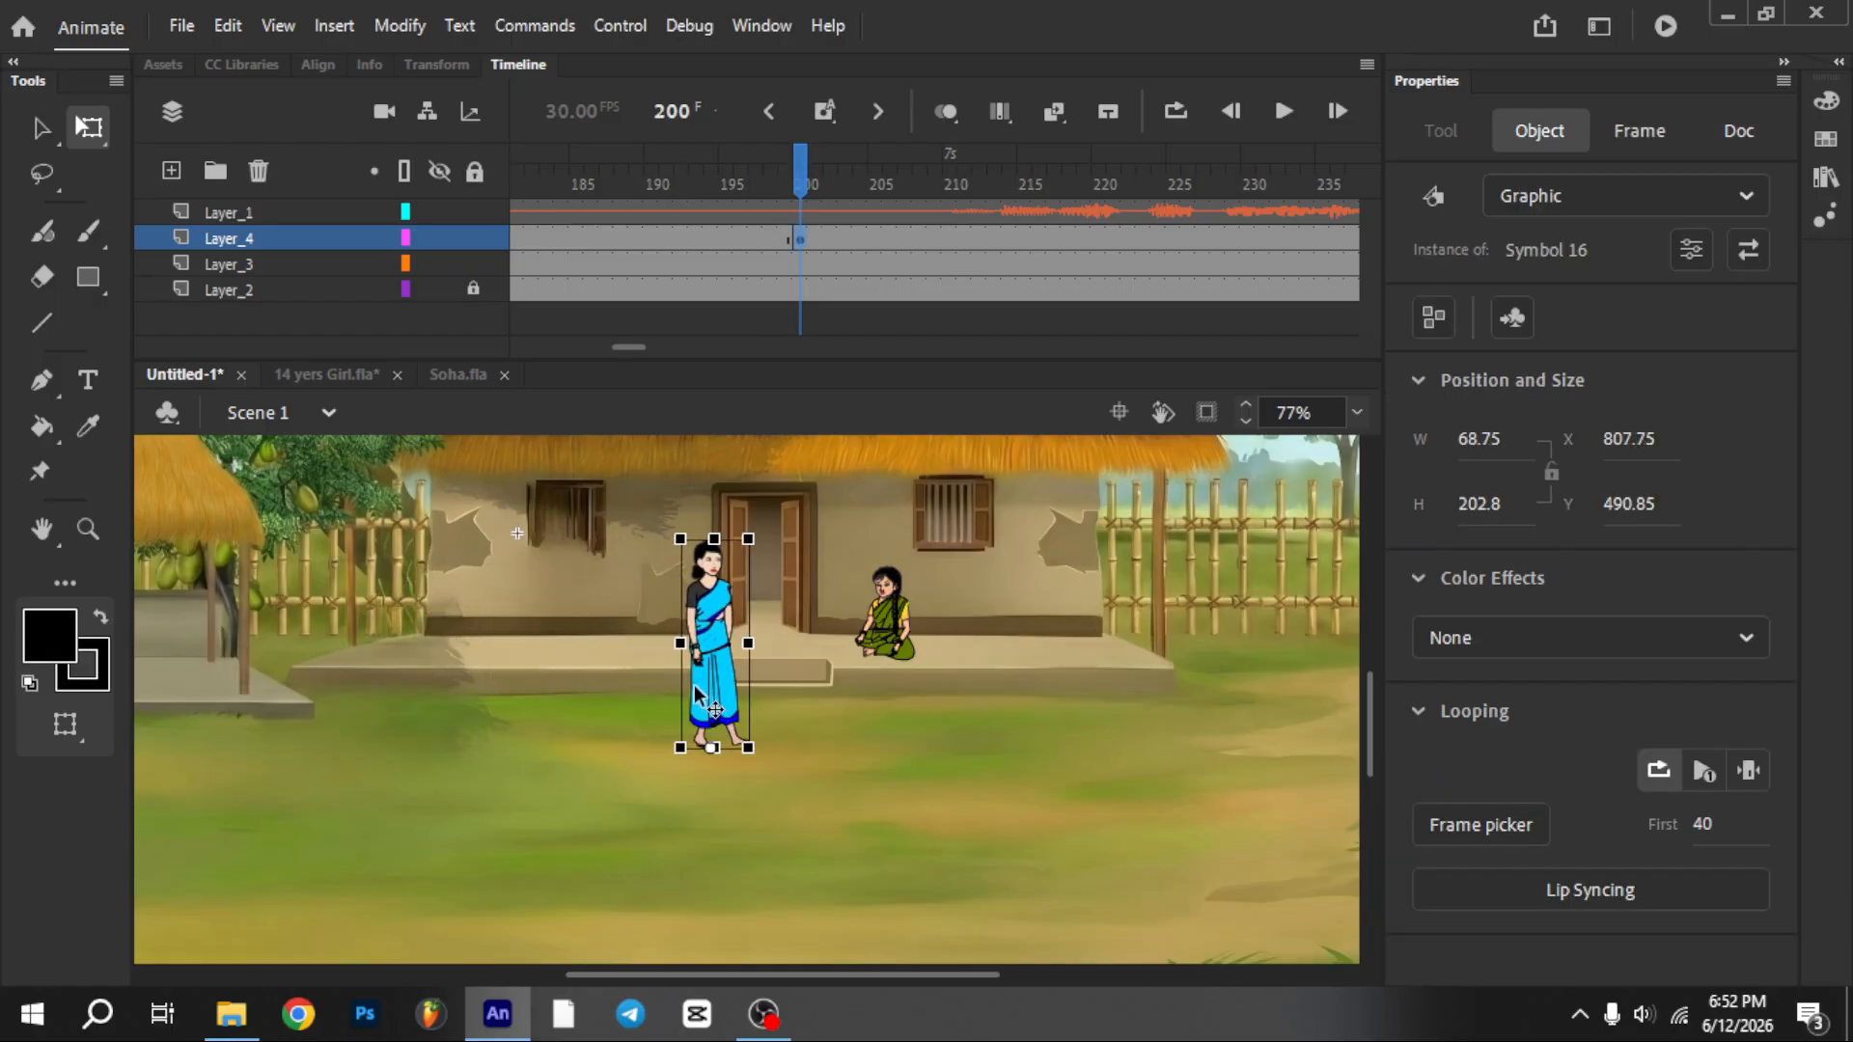
# Create a classic tween on Layer_4 for the woman's walk up to frame 200 and scrub through it
pyautogui.click(726, 234)
pyautogui.click(1060, 119)
pyautogui.moveTo(581, 160); pyautogui.dragTo(711, 177)
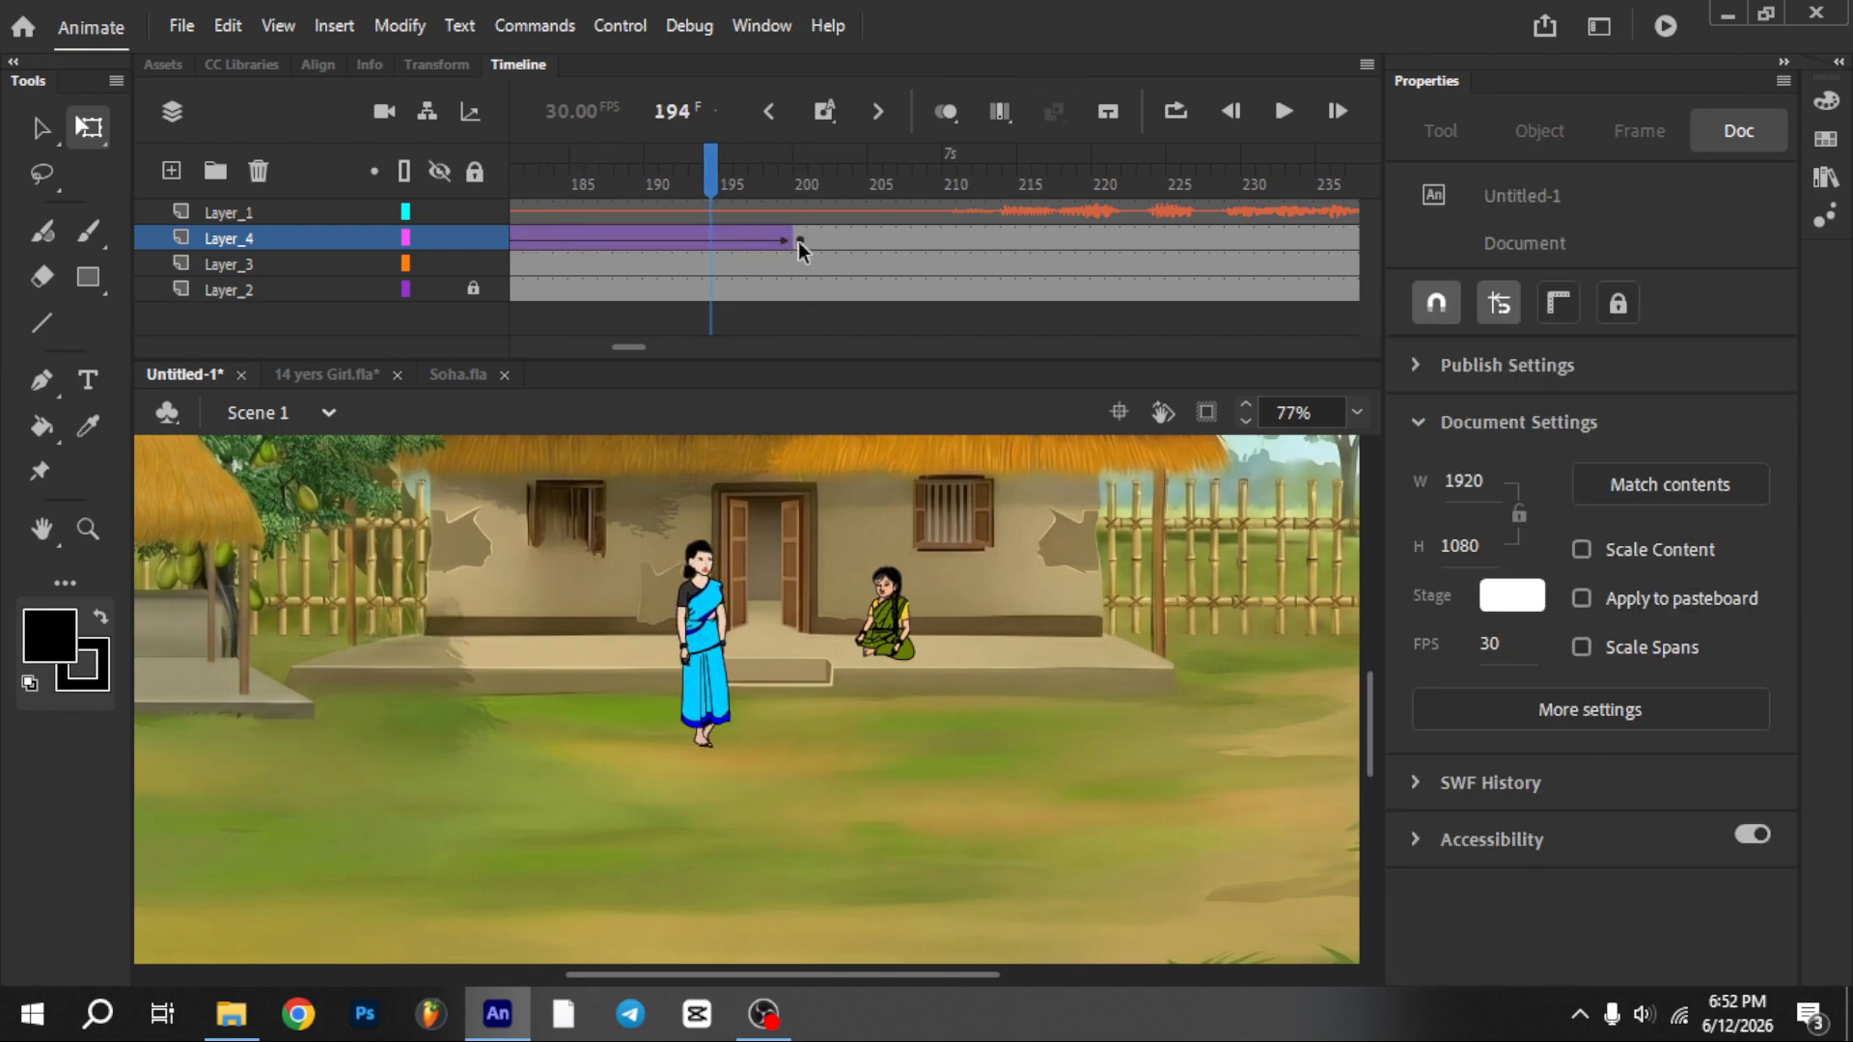
# Insert a blank keyframe at frame 201 of Layer_4, right after the walk ends
pyautogui.click(807, 239)
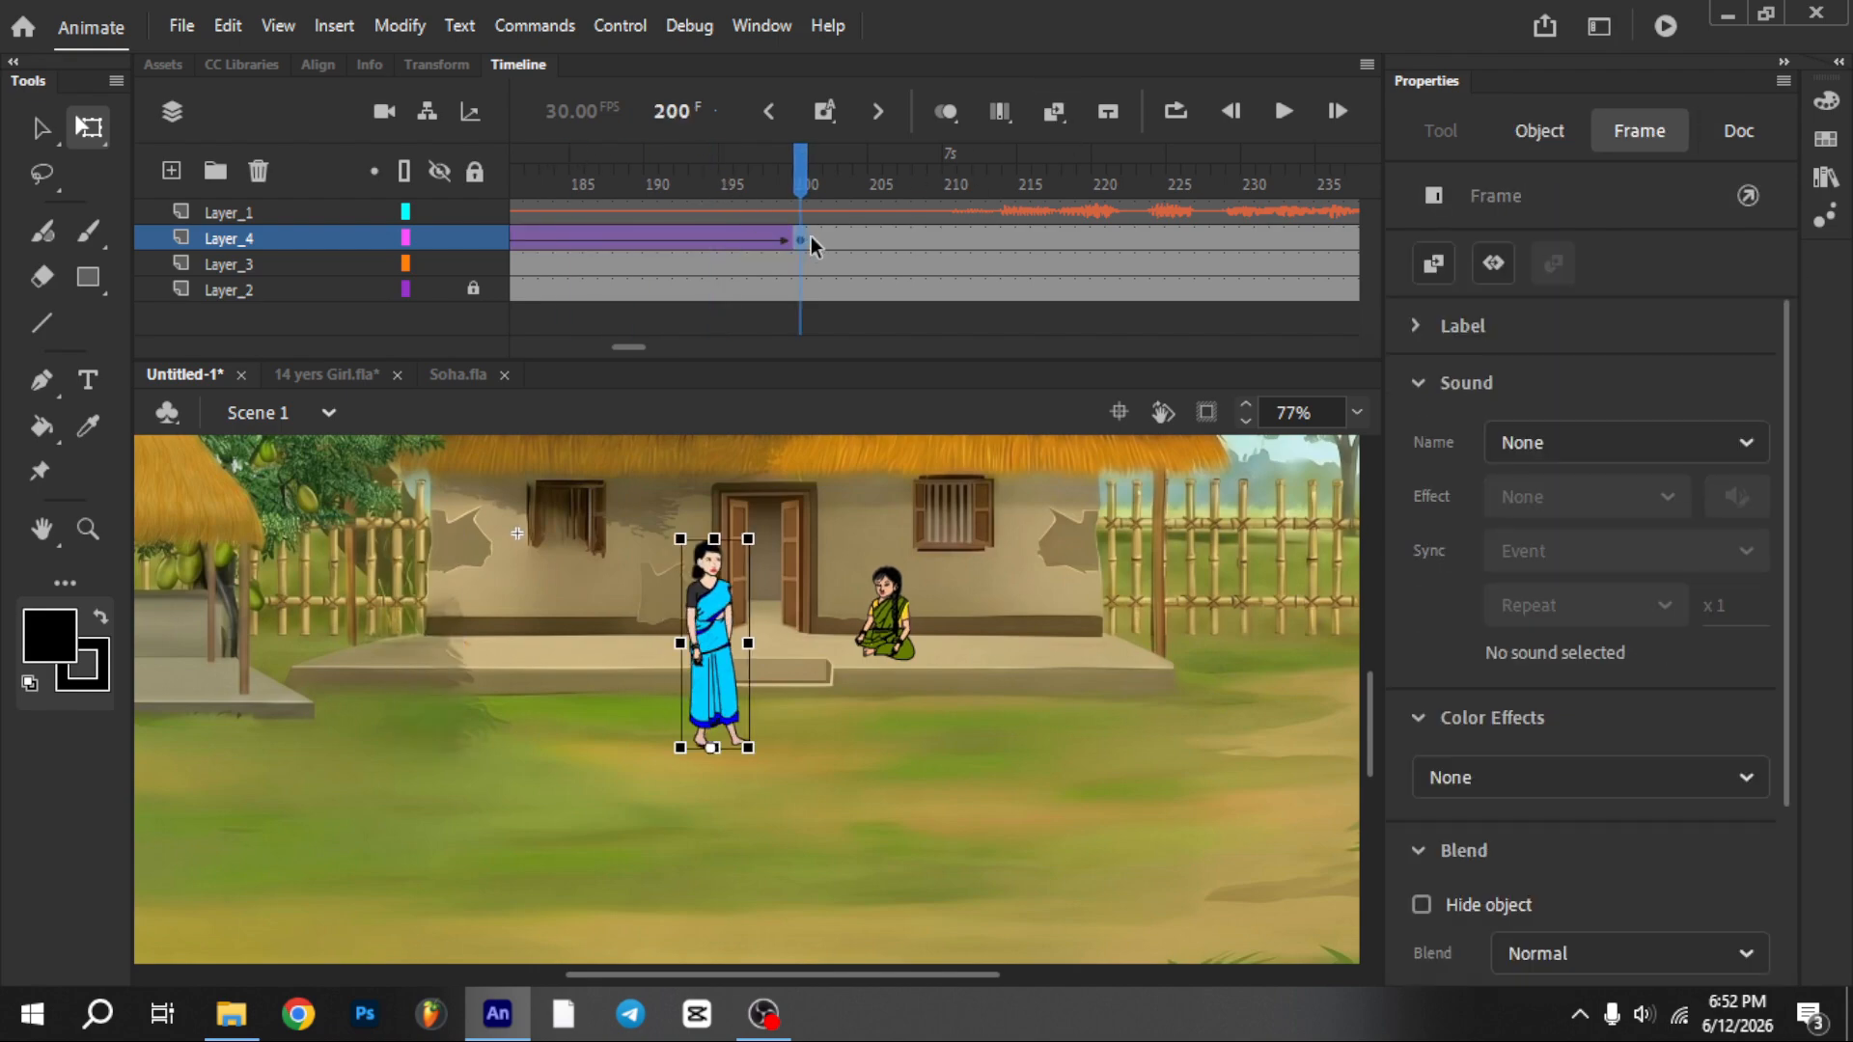
pyautogui.click(815, 237)
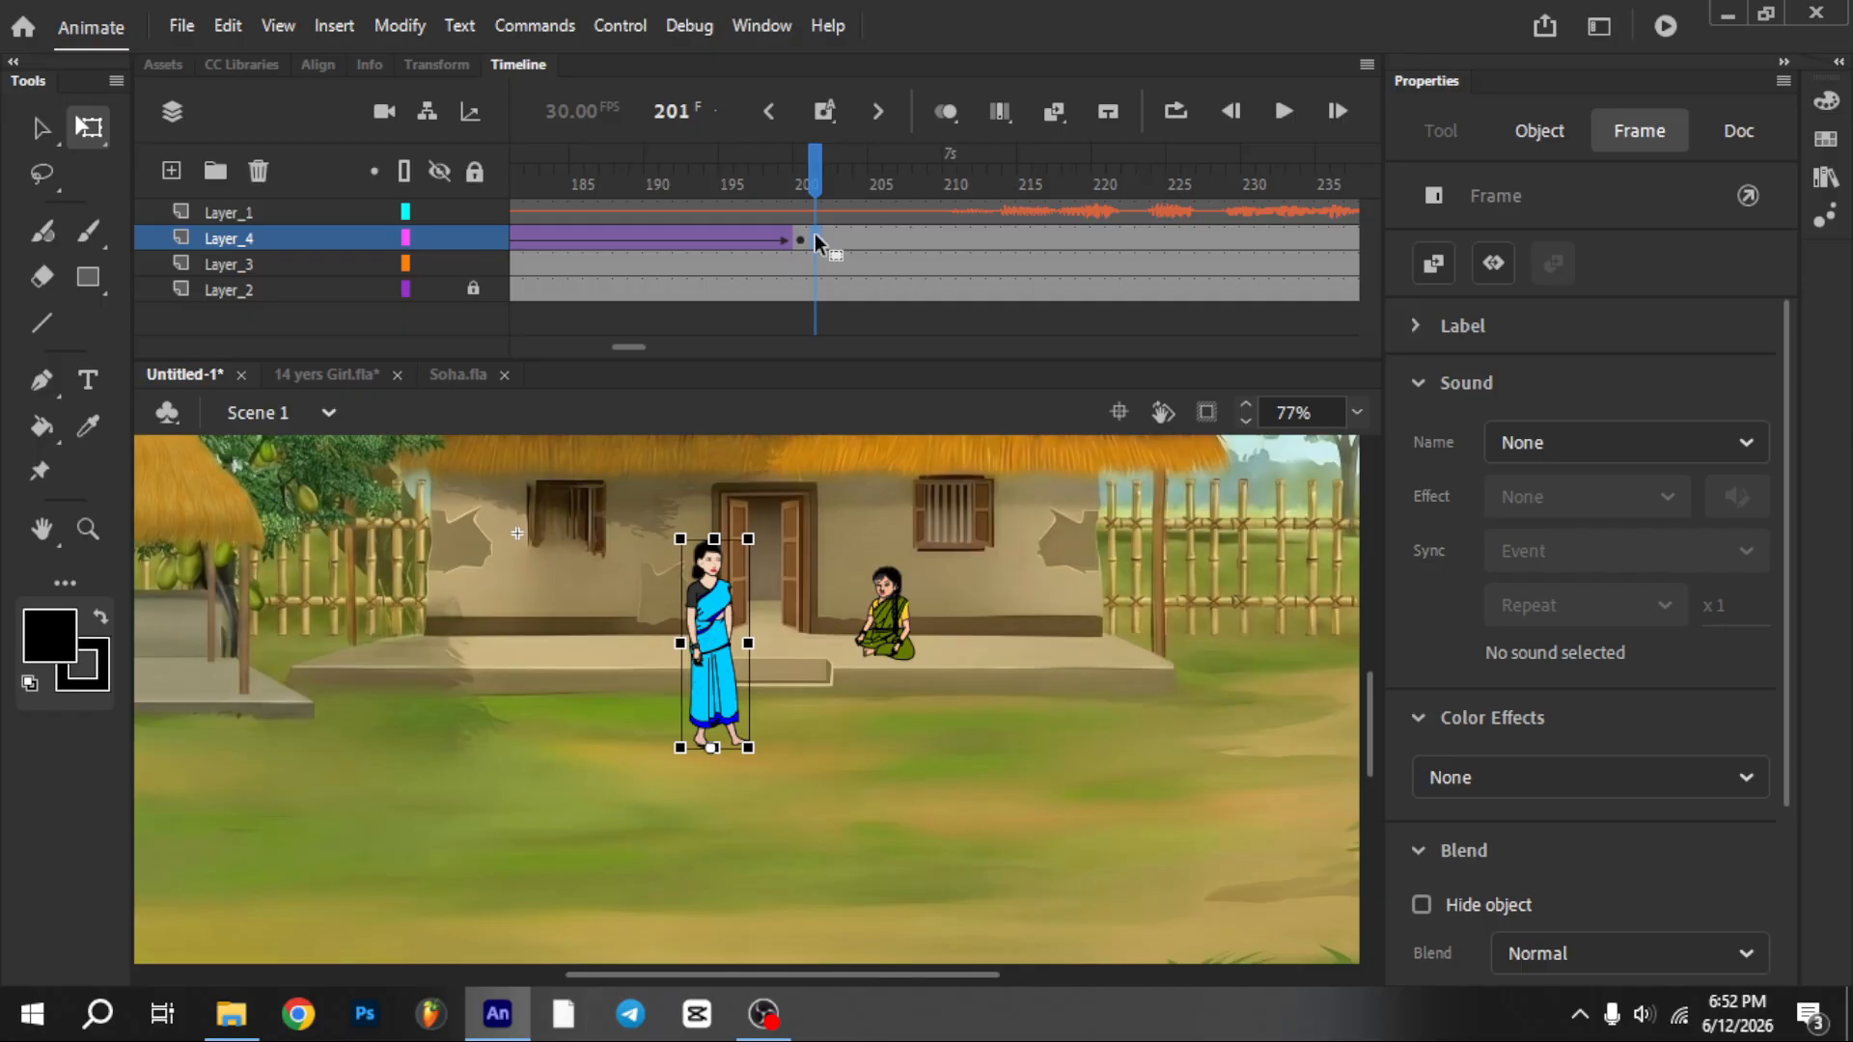
pyautogui.press('F7')
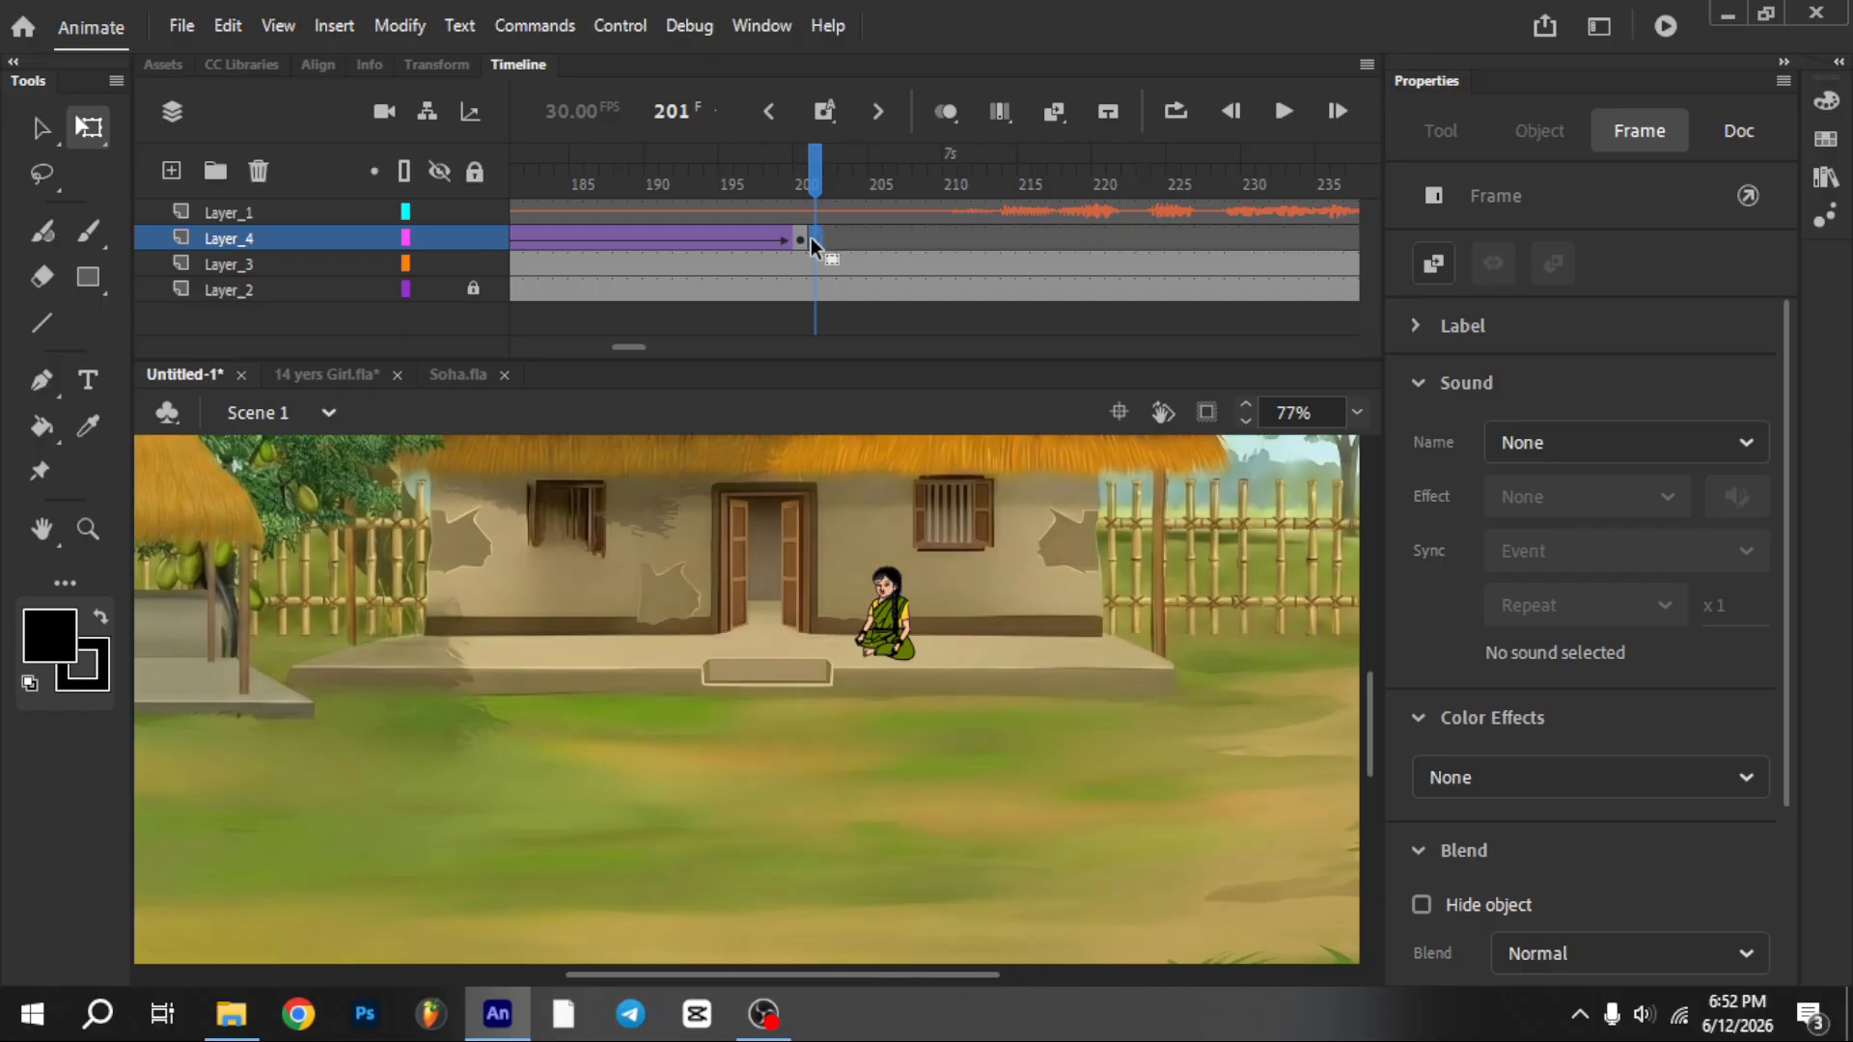
# Copy the standing woman in the blue sari from 14 yers Girl.fla and paste her at frame 201 of Layer_4 in Untitled-1
pyautogui.click(323, 378)
pyautogui.click(847, 750)
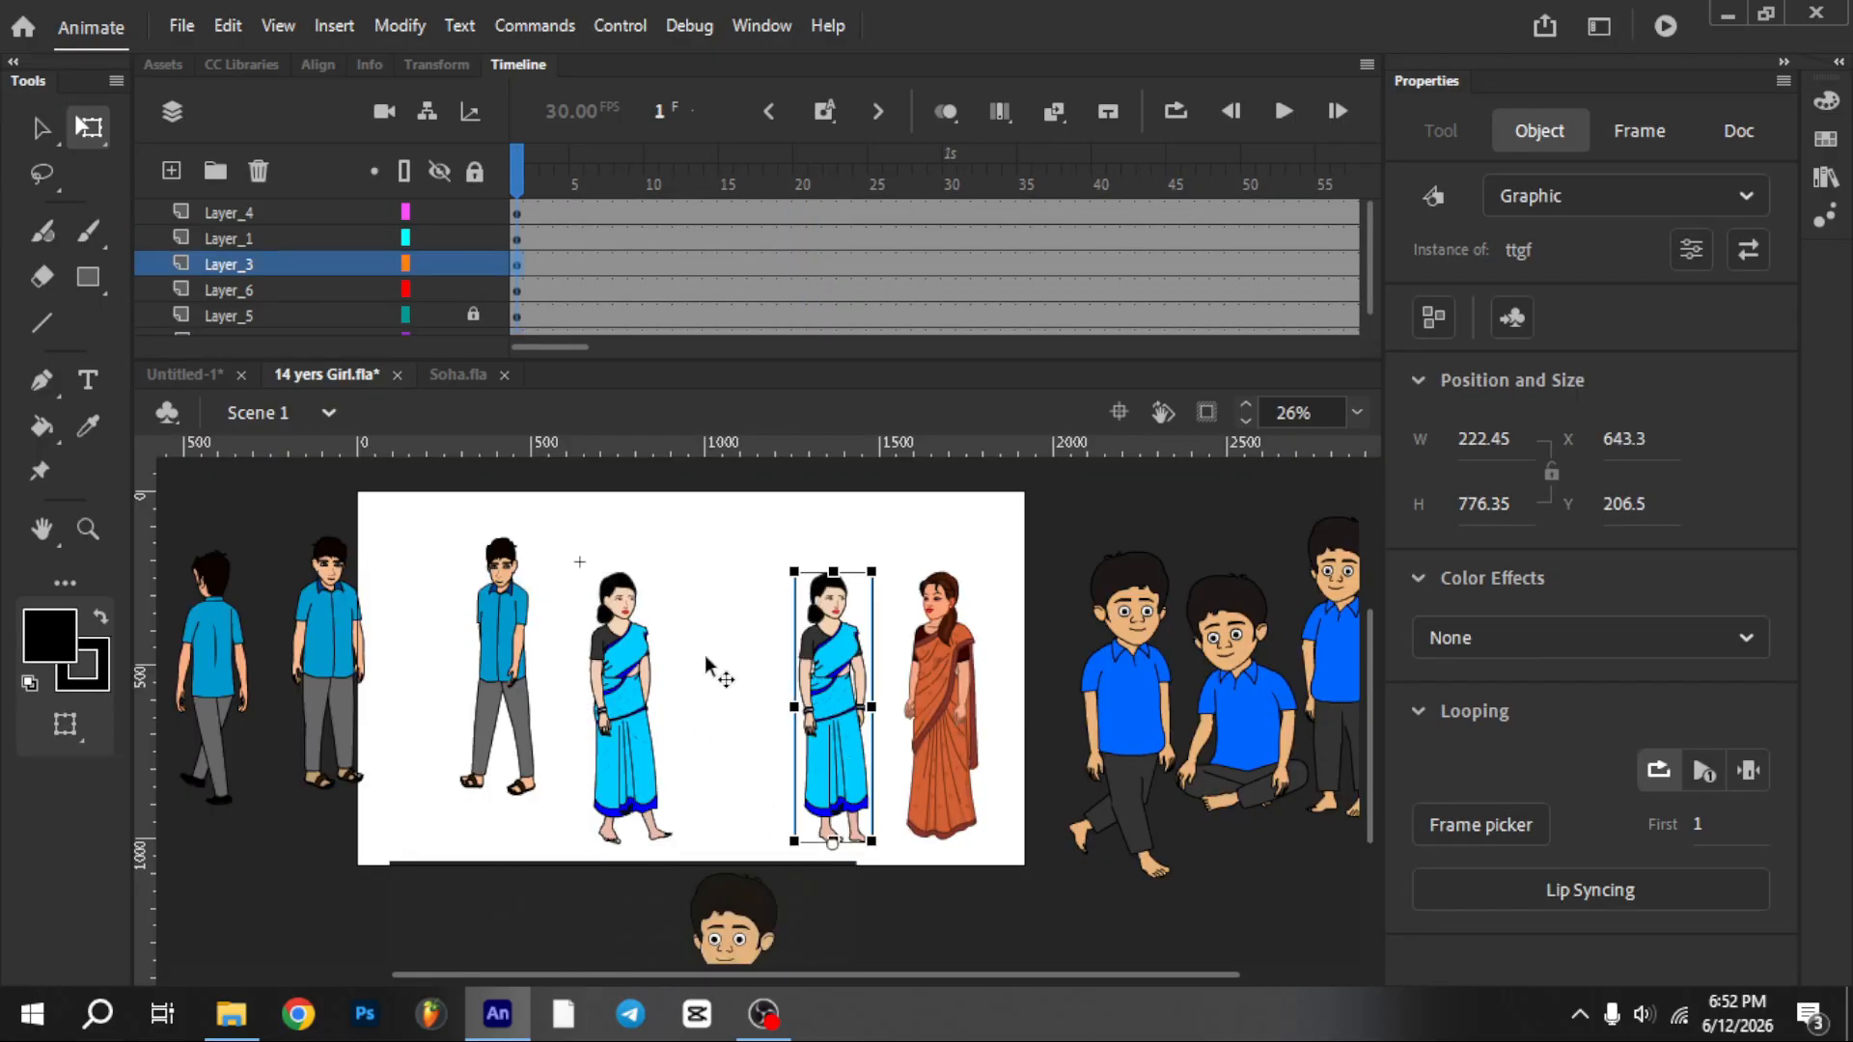
pyautogui.click(185, 375)
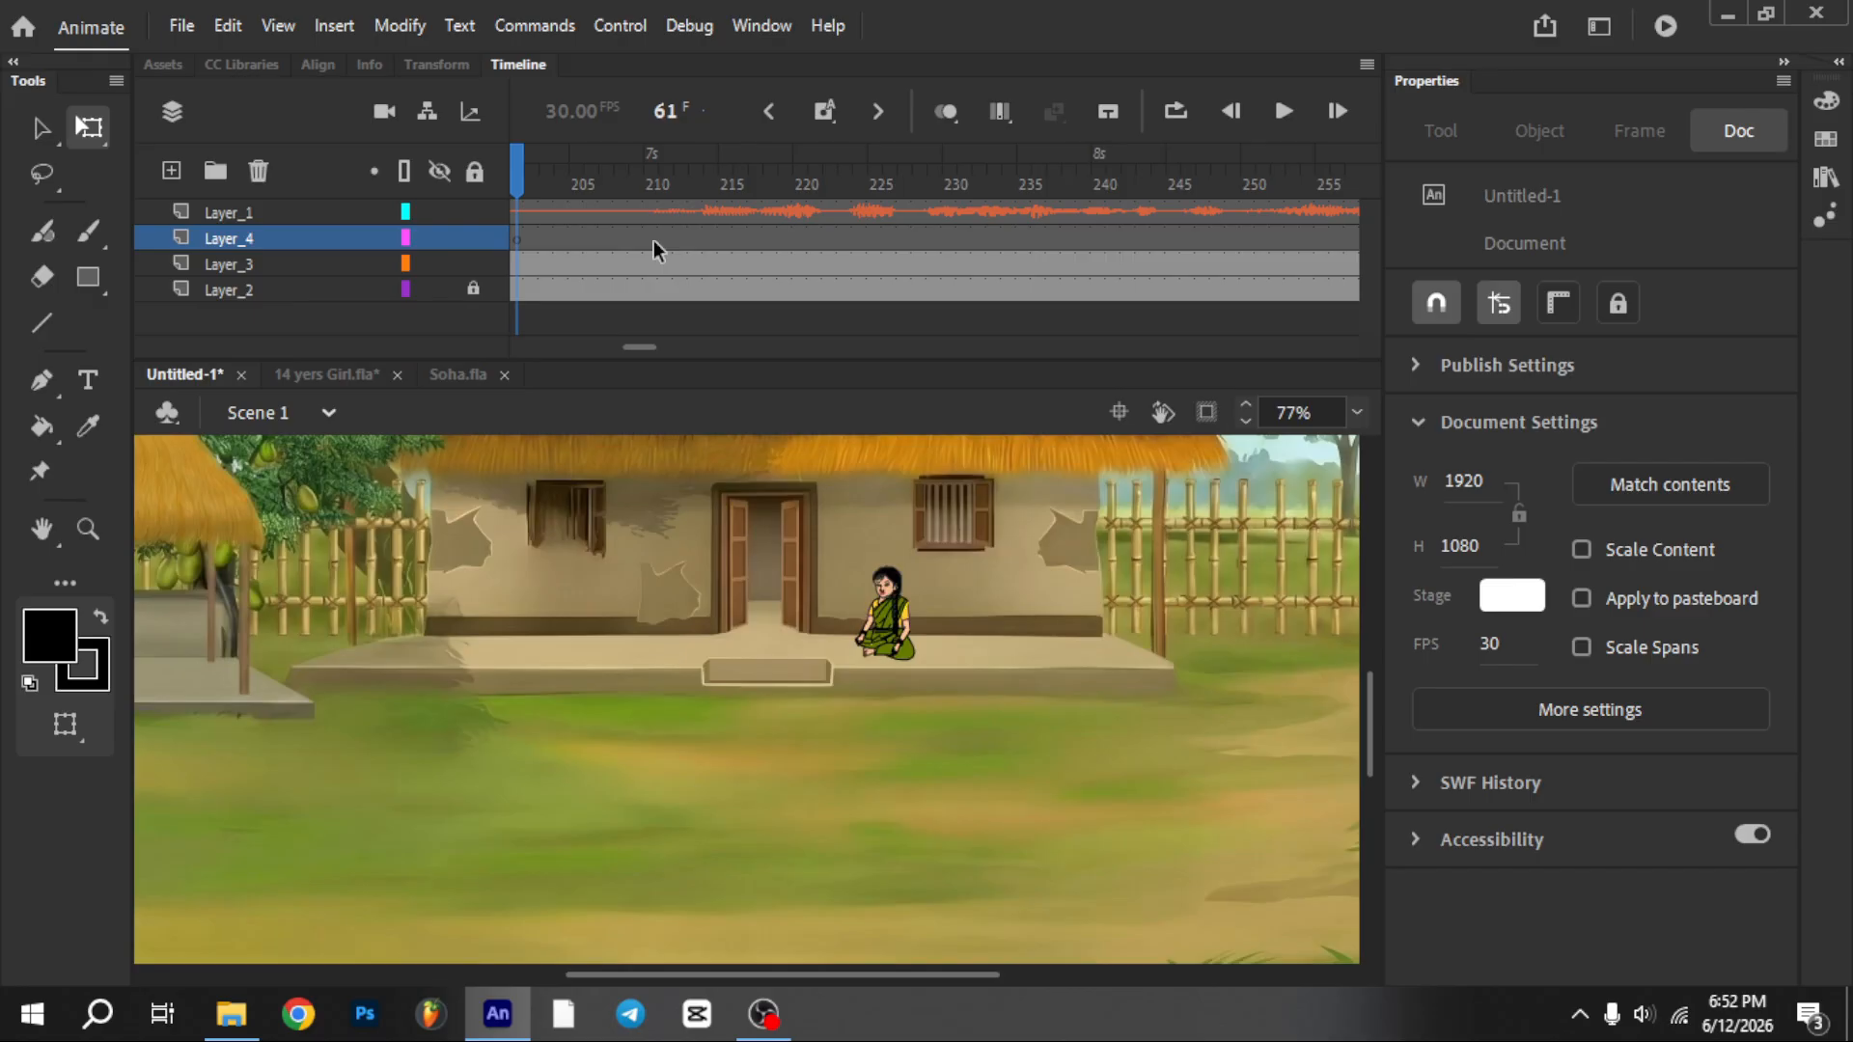
pyautogui.click(520, 239)
pyautogui.hotkey('ctrl', 'v')
pyautogui.hotkey('ctrl', '-')
pyautogui.hotkey('ctrl', '-')
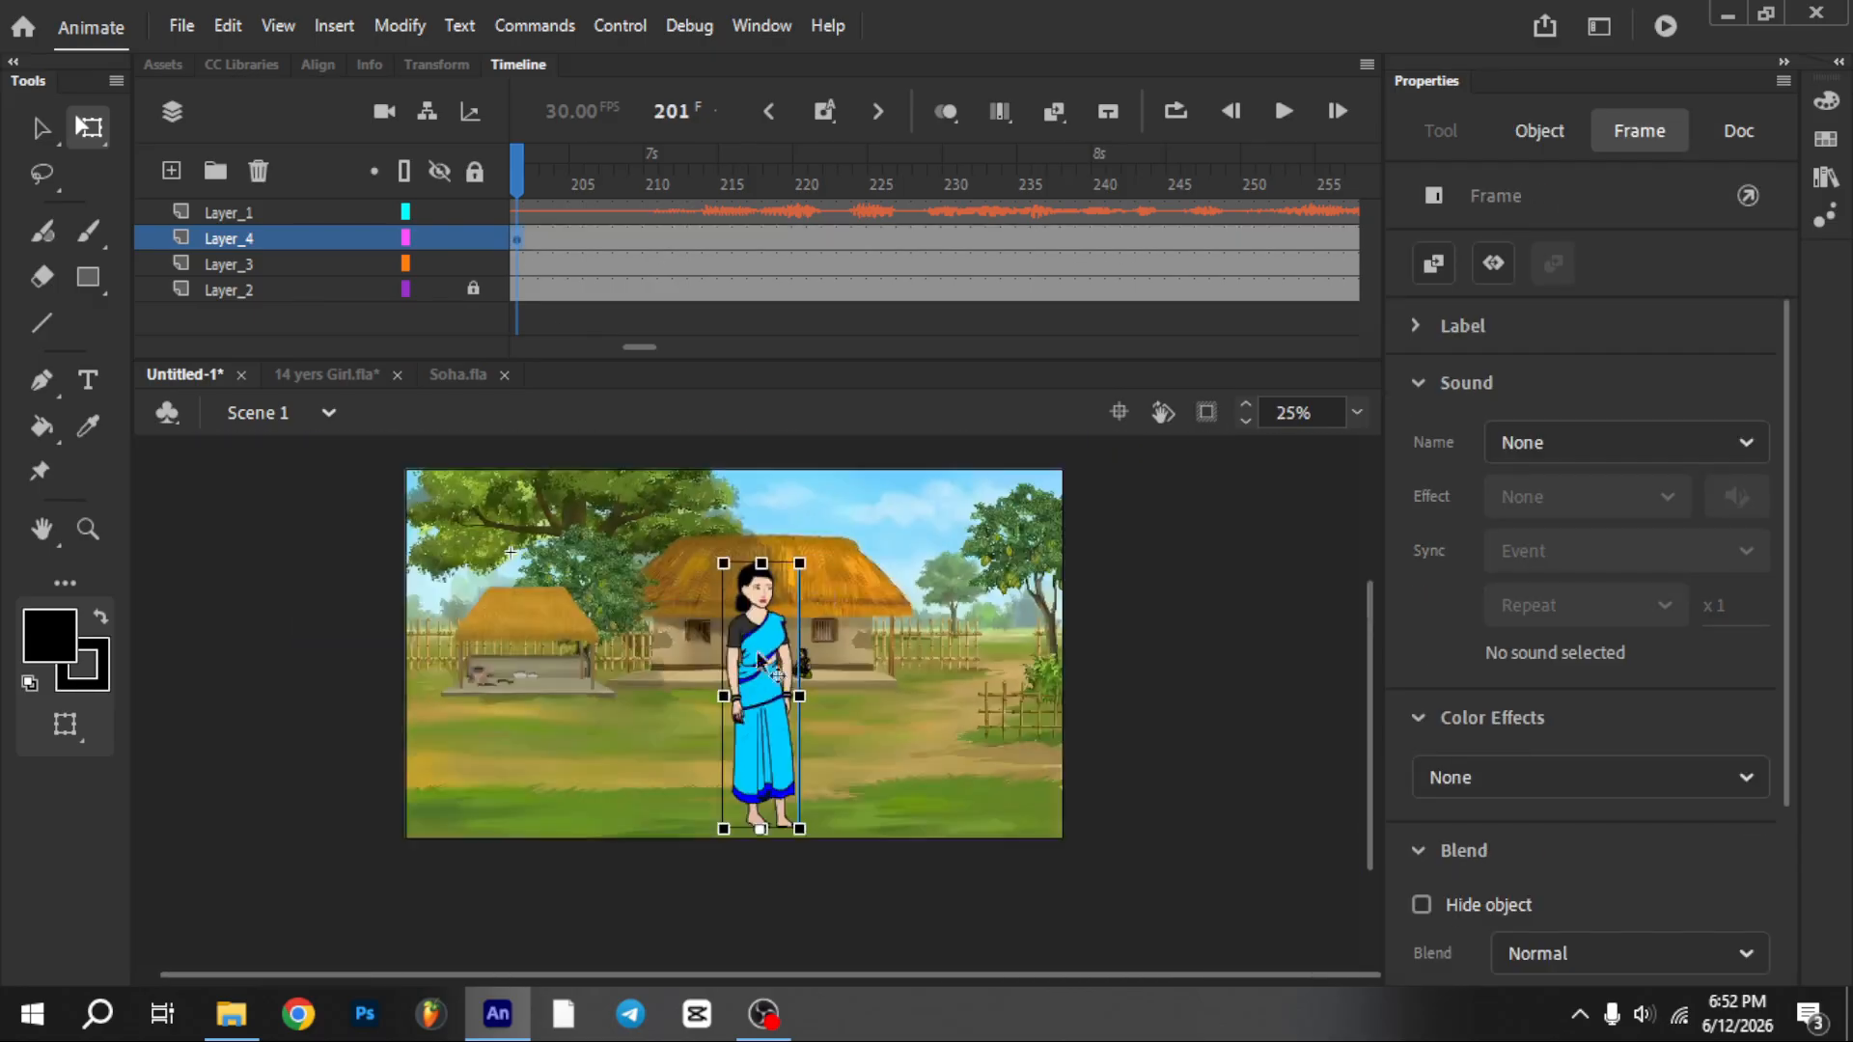
# With onion skinning on, scale the standing woman at frame 201 down to about 60 by 209 to match the walking figure
pyautogui.click(946, 110)
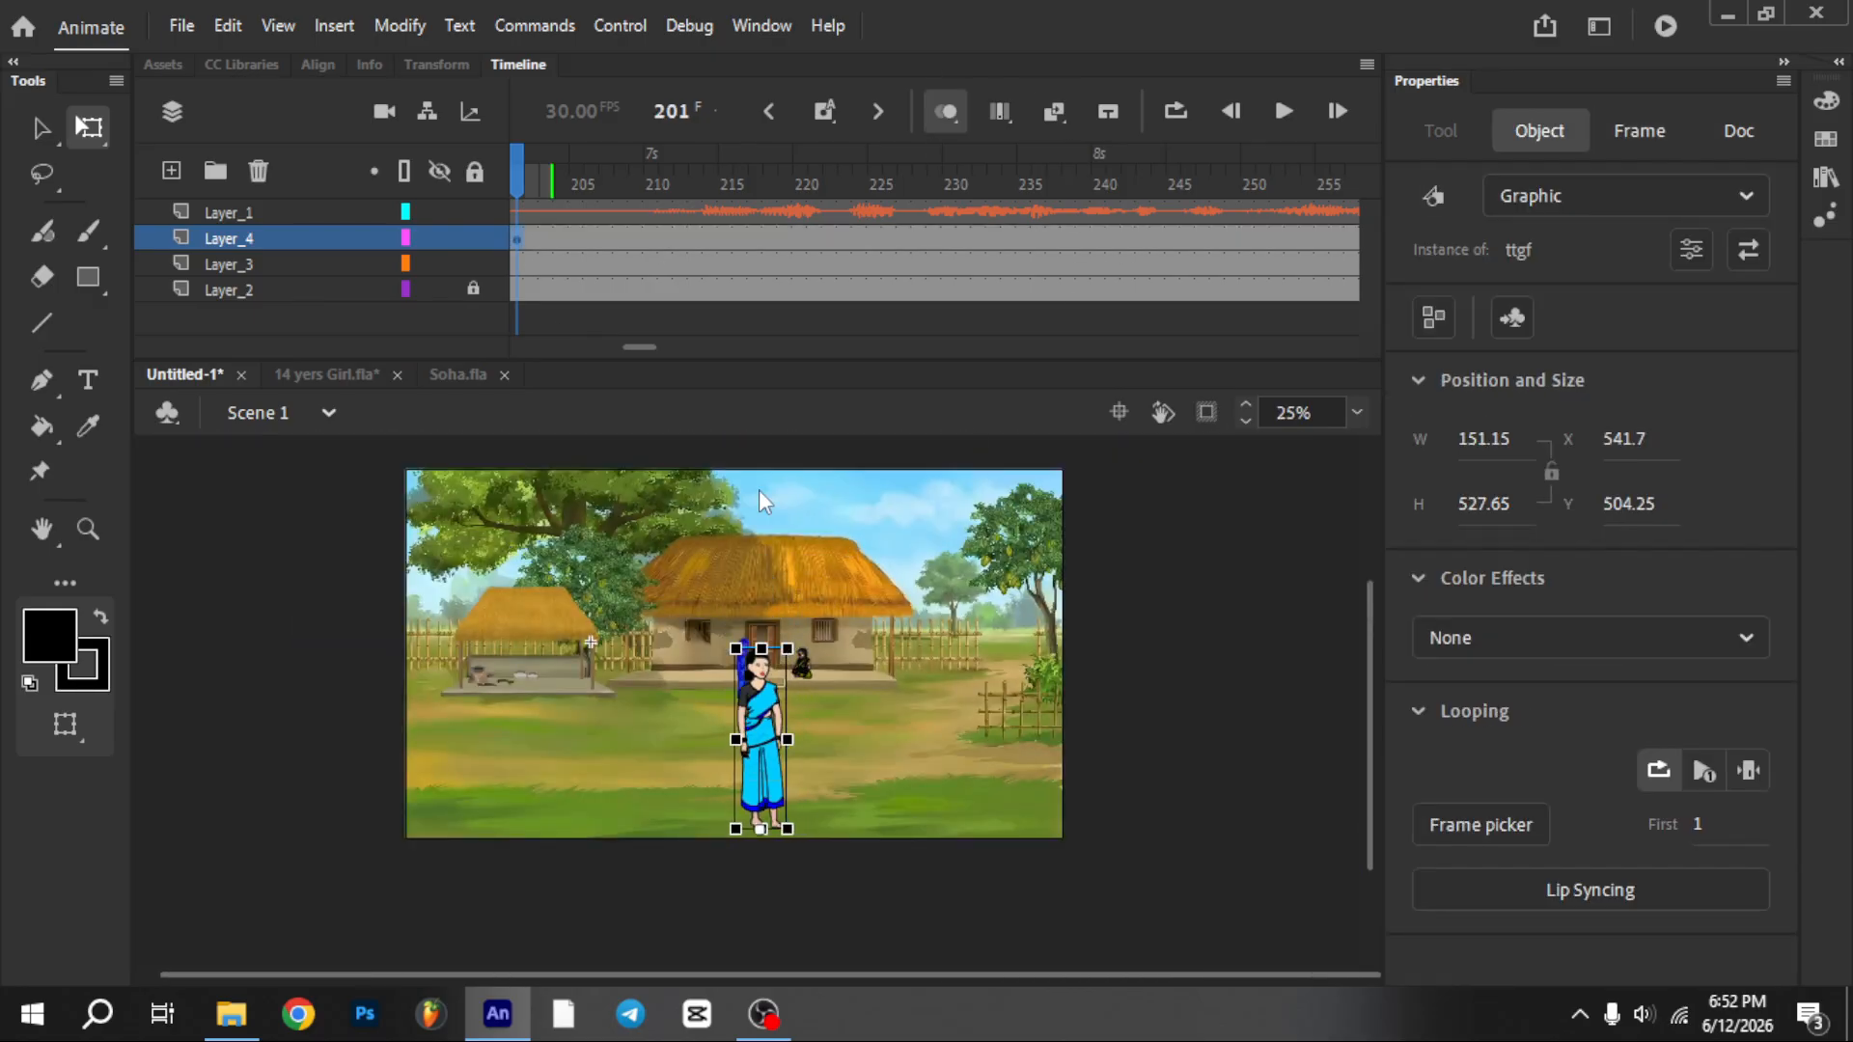
pyautogui.scroll(4, 716, 648)
pyautogui.moveTo(819, 789); pyautogui.dragTo(774, 535)
pyautogui.scroll(-2, 774, 534)
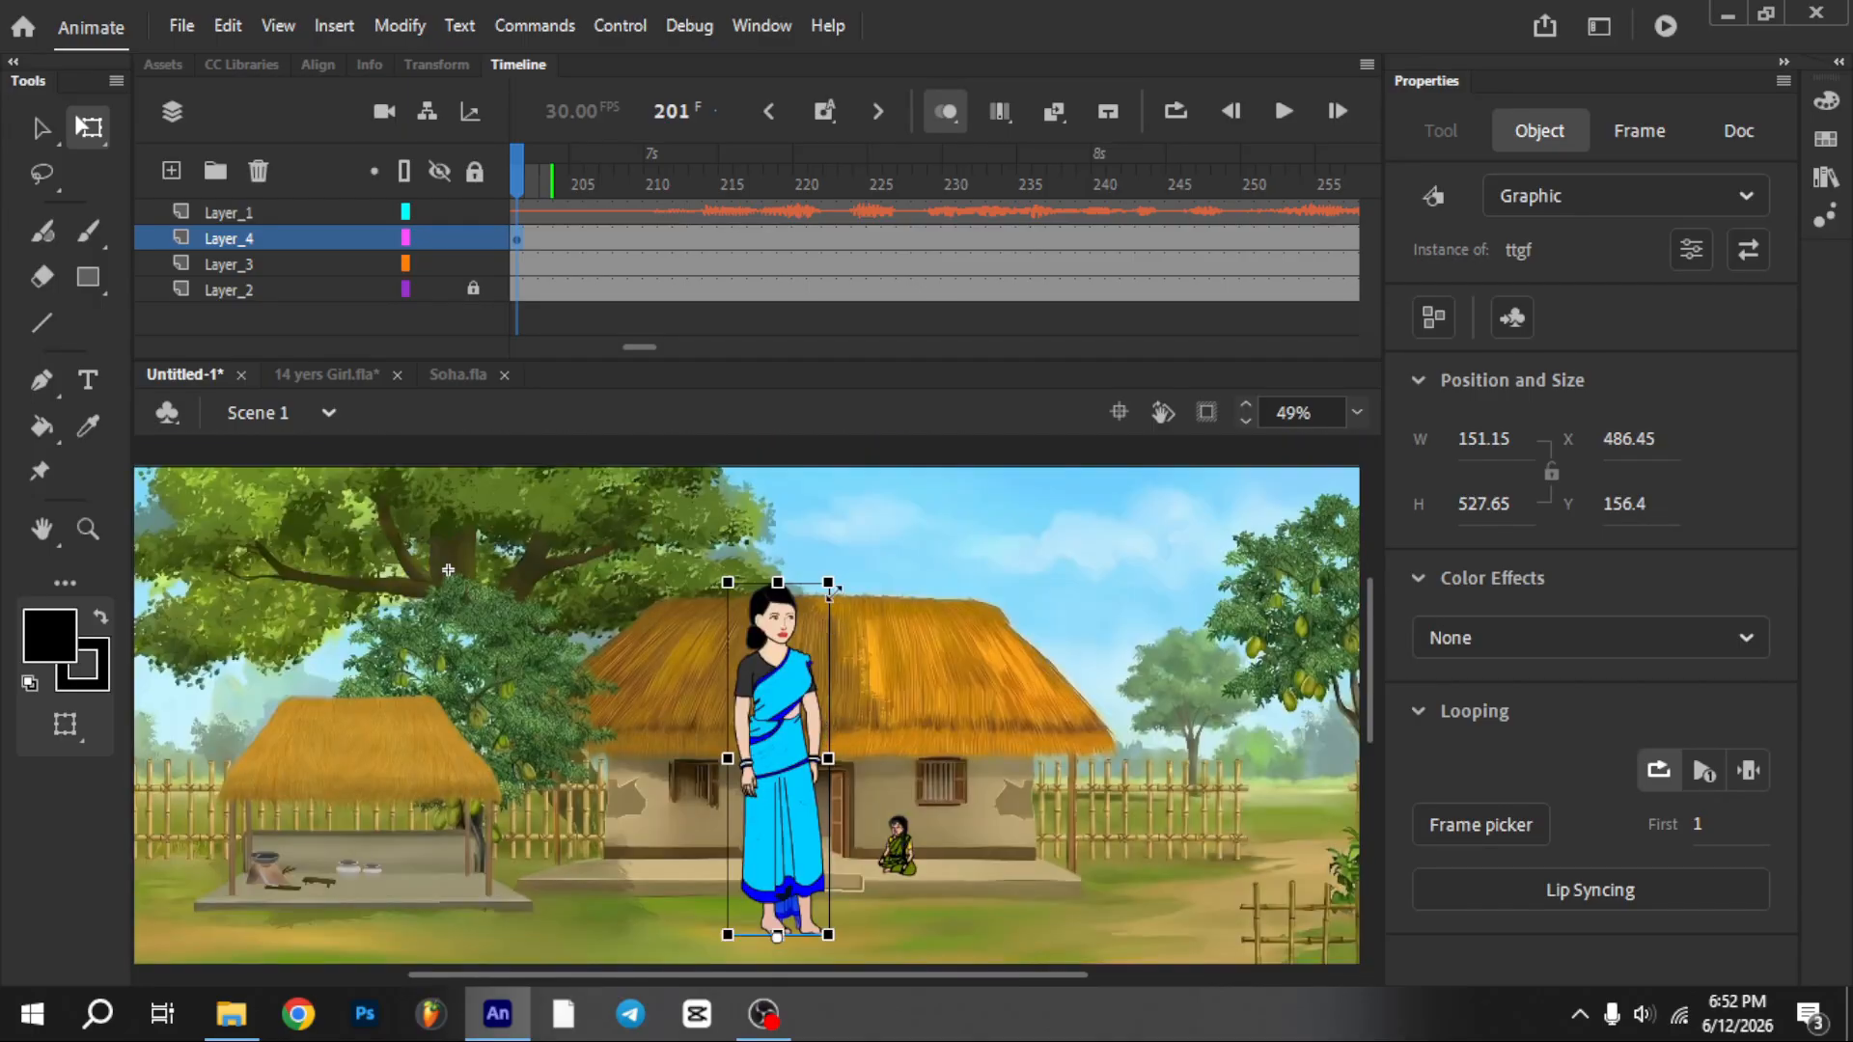
pyautogui.moveTo(828, 580); pyautogui.dragTo(796, 796)
pyautogui.scroll(5, 793, 815)
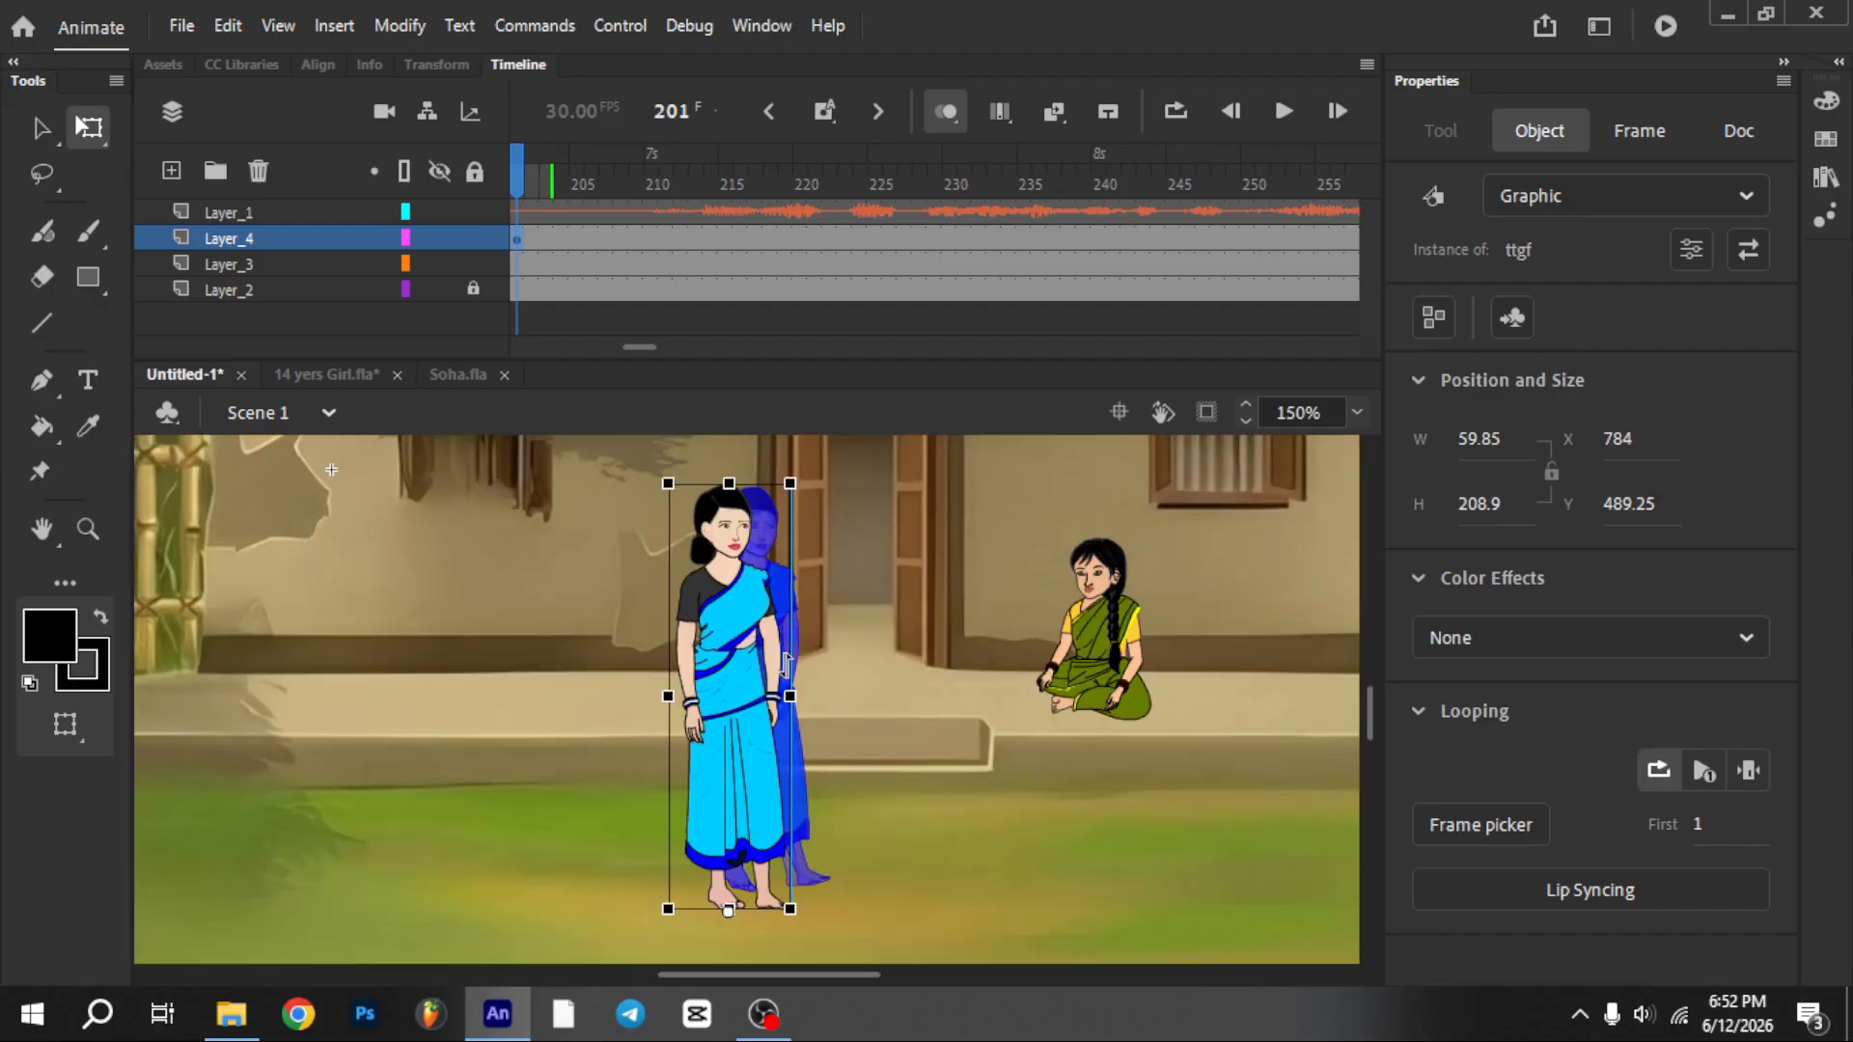
# Move the standing woman to about X 799 to align with the last walking pose, and turn onion skinning off
pyautogui.moveTo(756, 714)
pyautogui.mouseDown()
pyautogui.moveTo(791, 693)
pyautogui.moveTo(769, 721)
pyautogui.mouseUp()
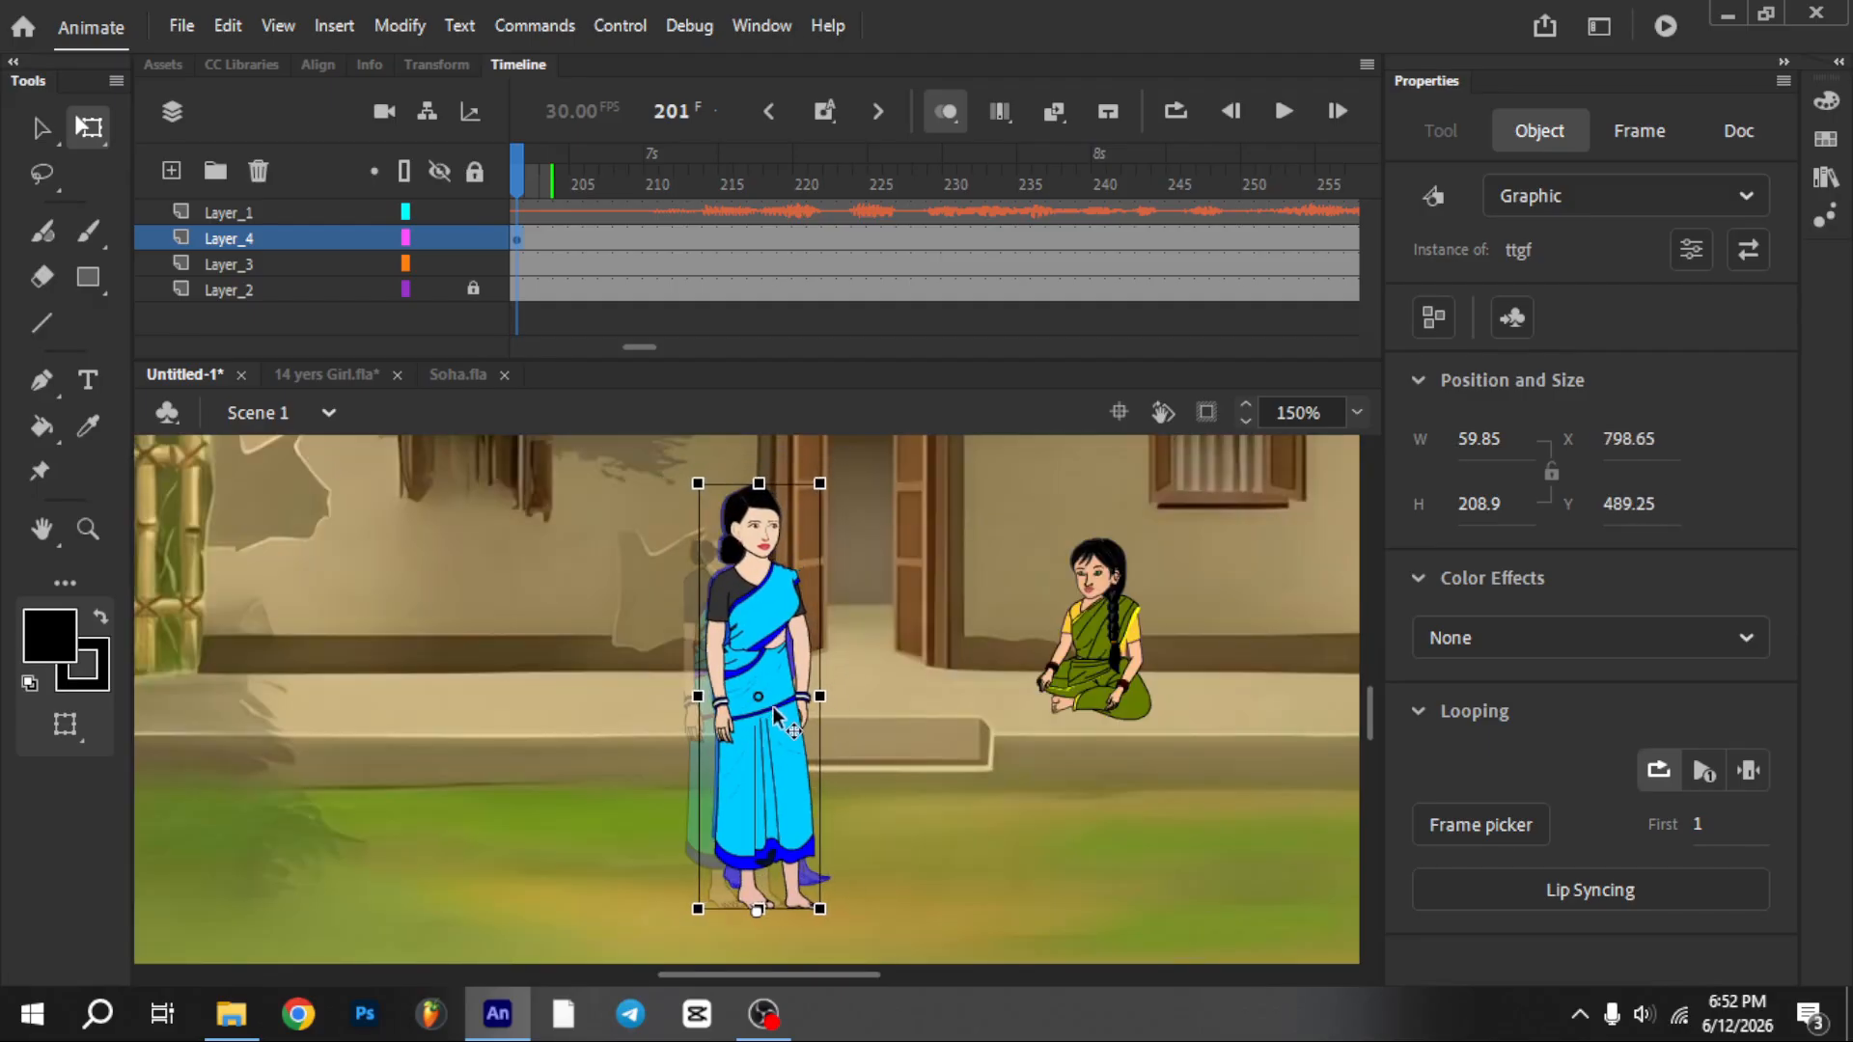
pyautogui.scroll(-2, 710, 517)
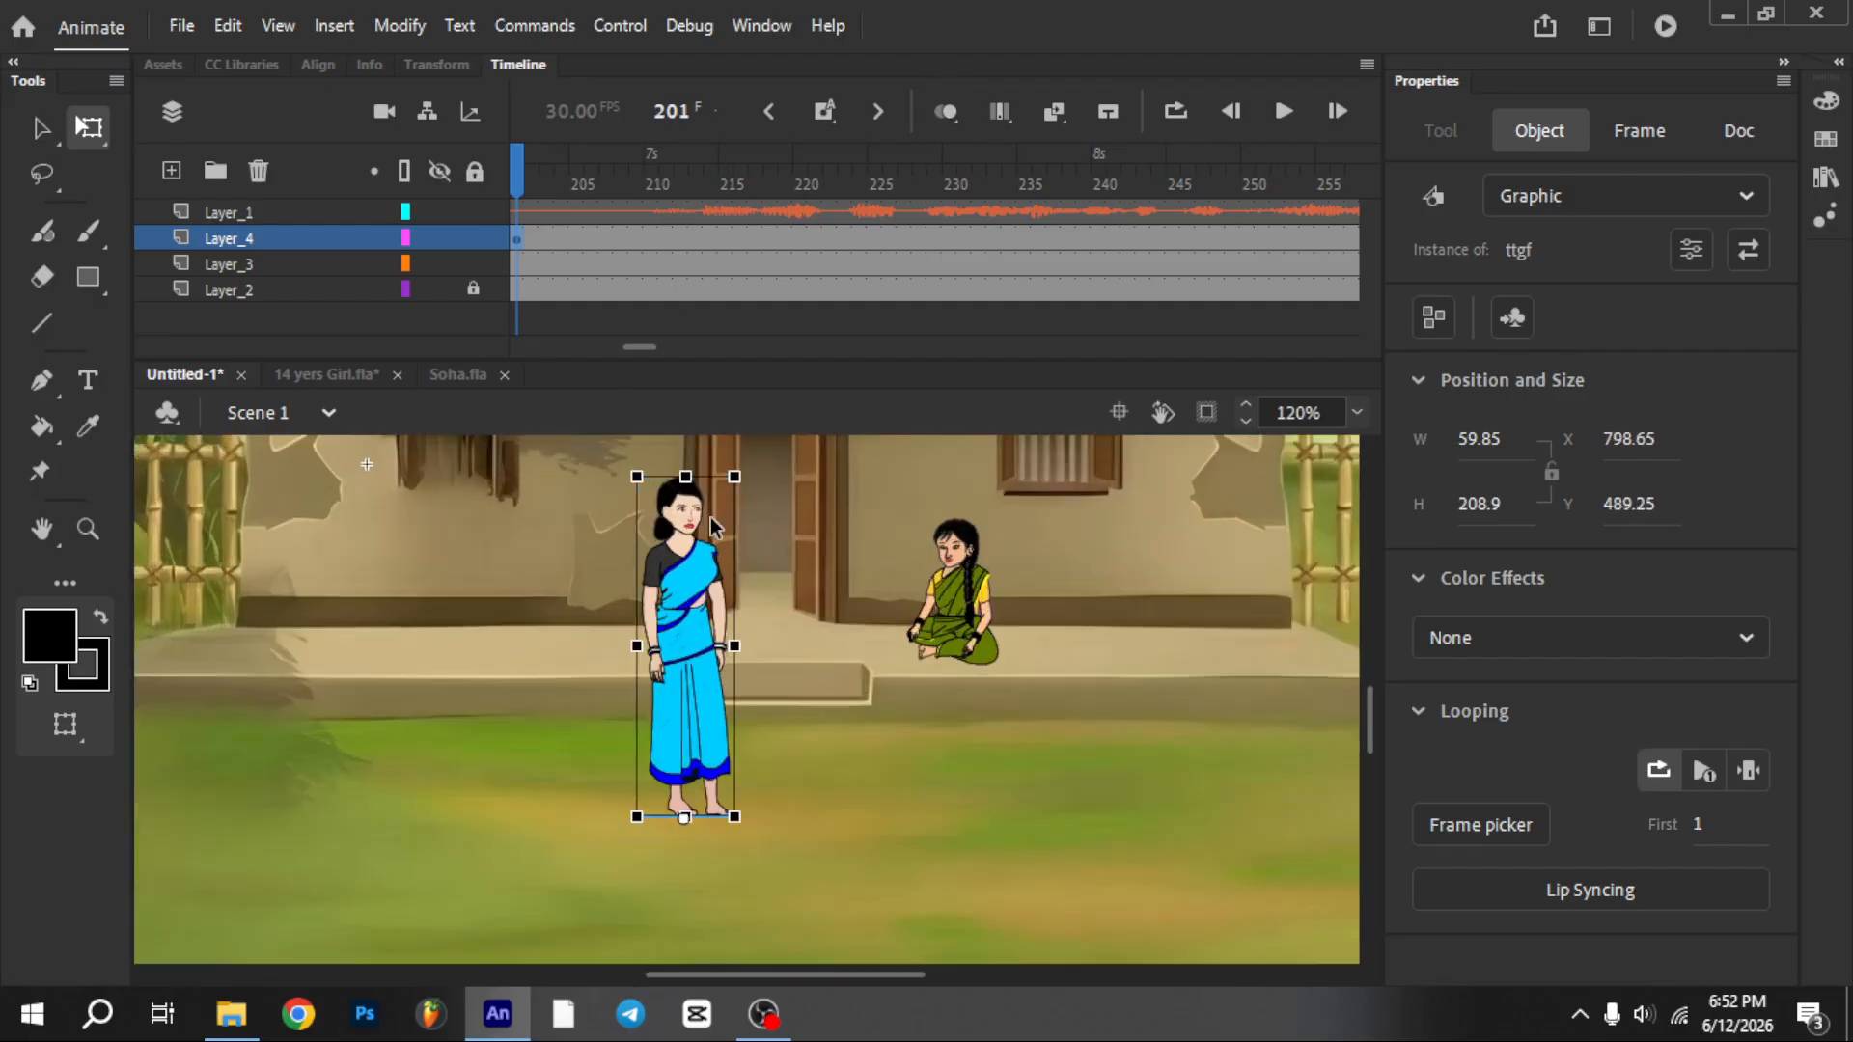
pyautogui.scroll(3, 726, 502)
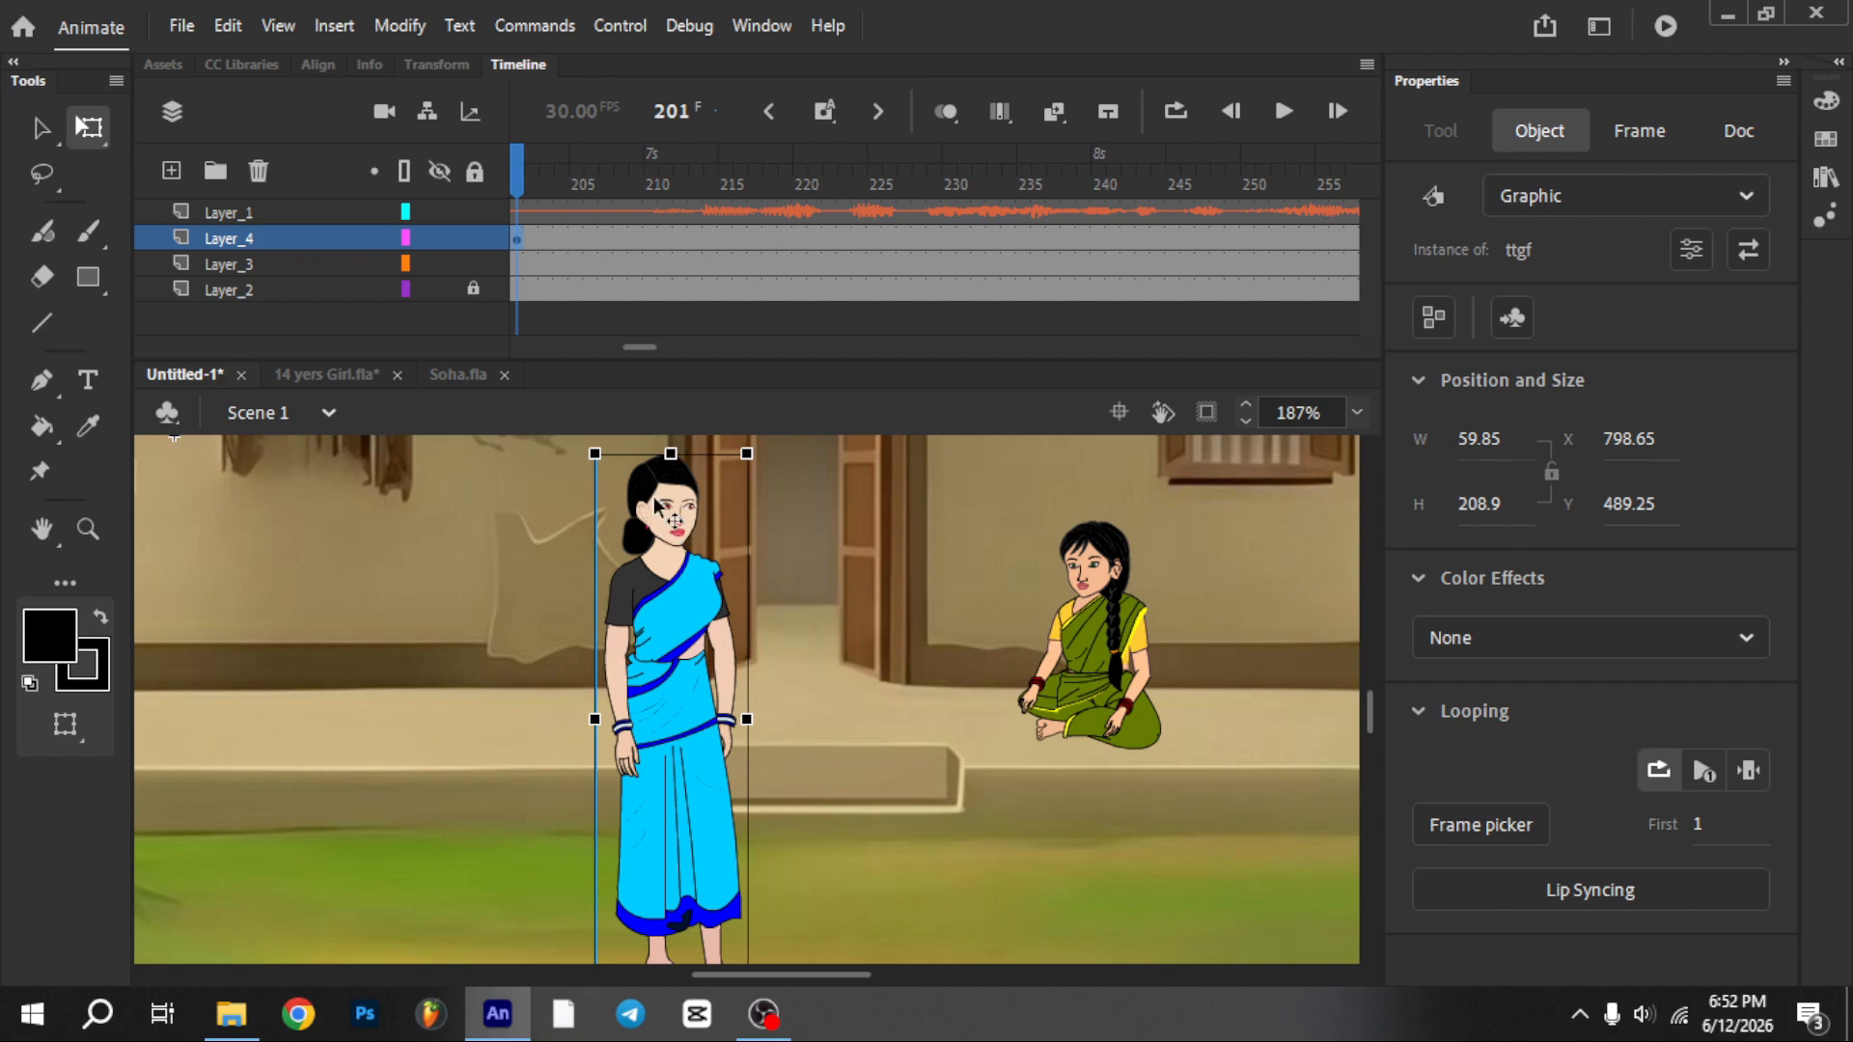
pyautogui.click(545, 666)
pyautogui.scroll(-1, 634, 648)
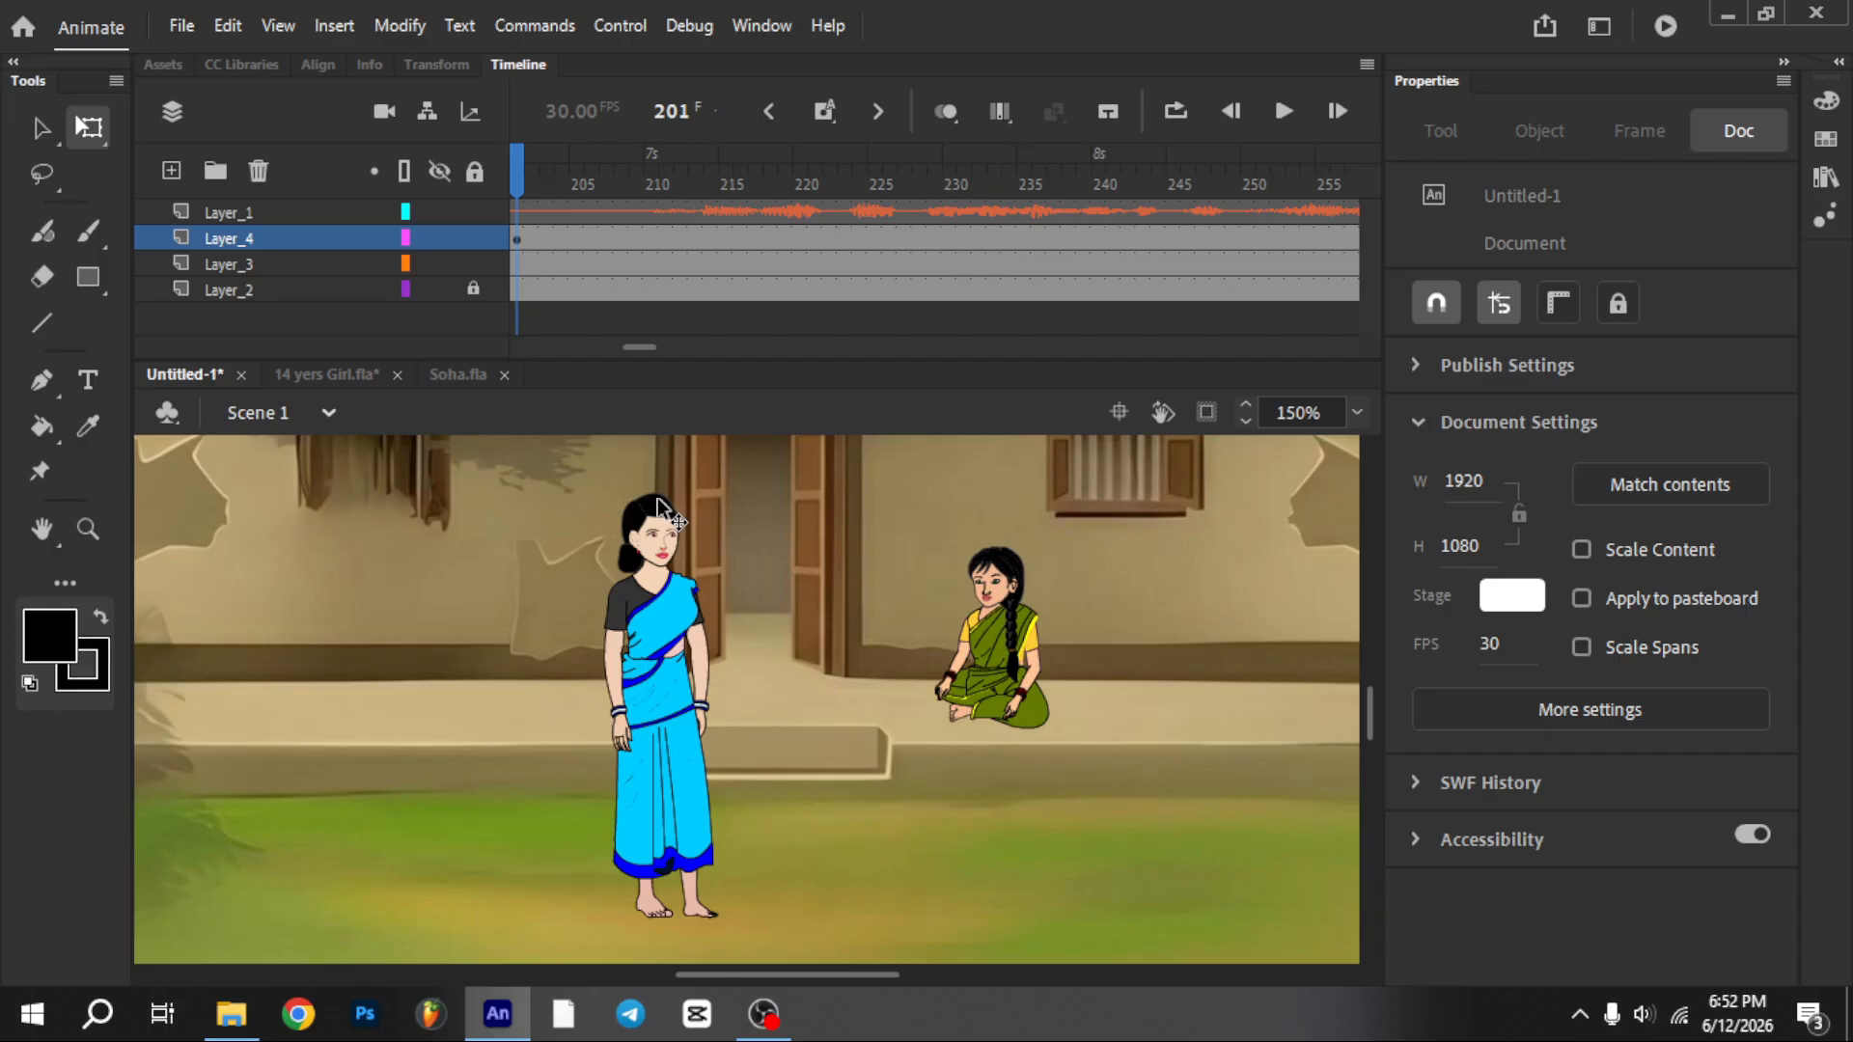
# Copy the voice layer Layer_1 from the main scene and paste it above the hade layer inside the standing woman's symbol
pyautogui.click(270, 212)
pyautogui.rightClick(273, 210)
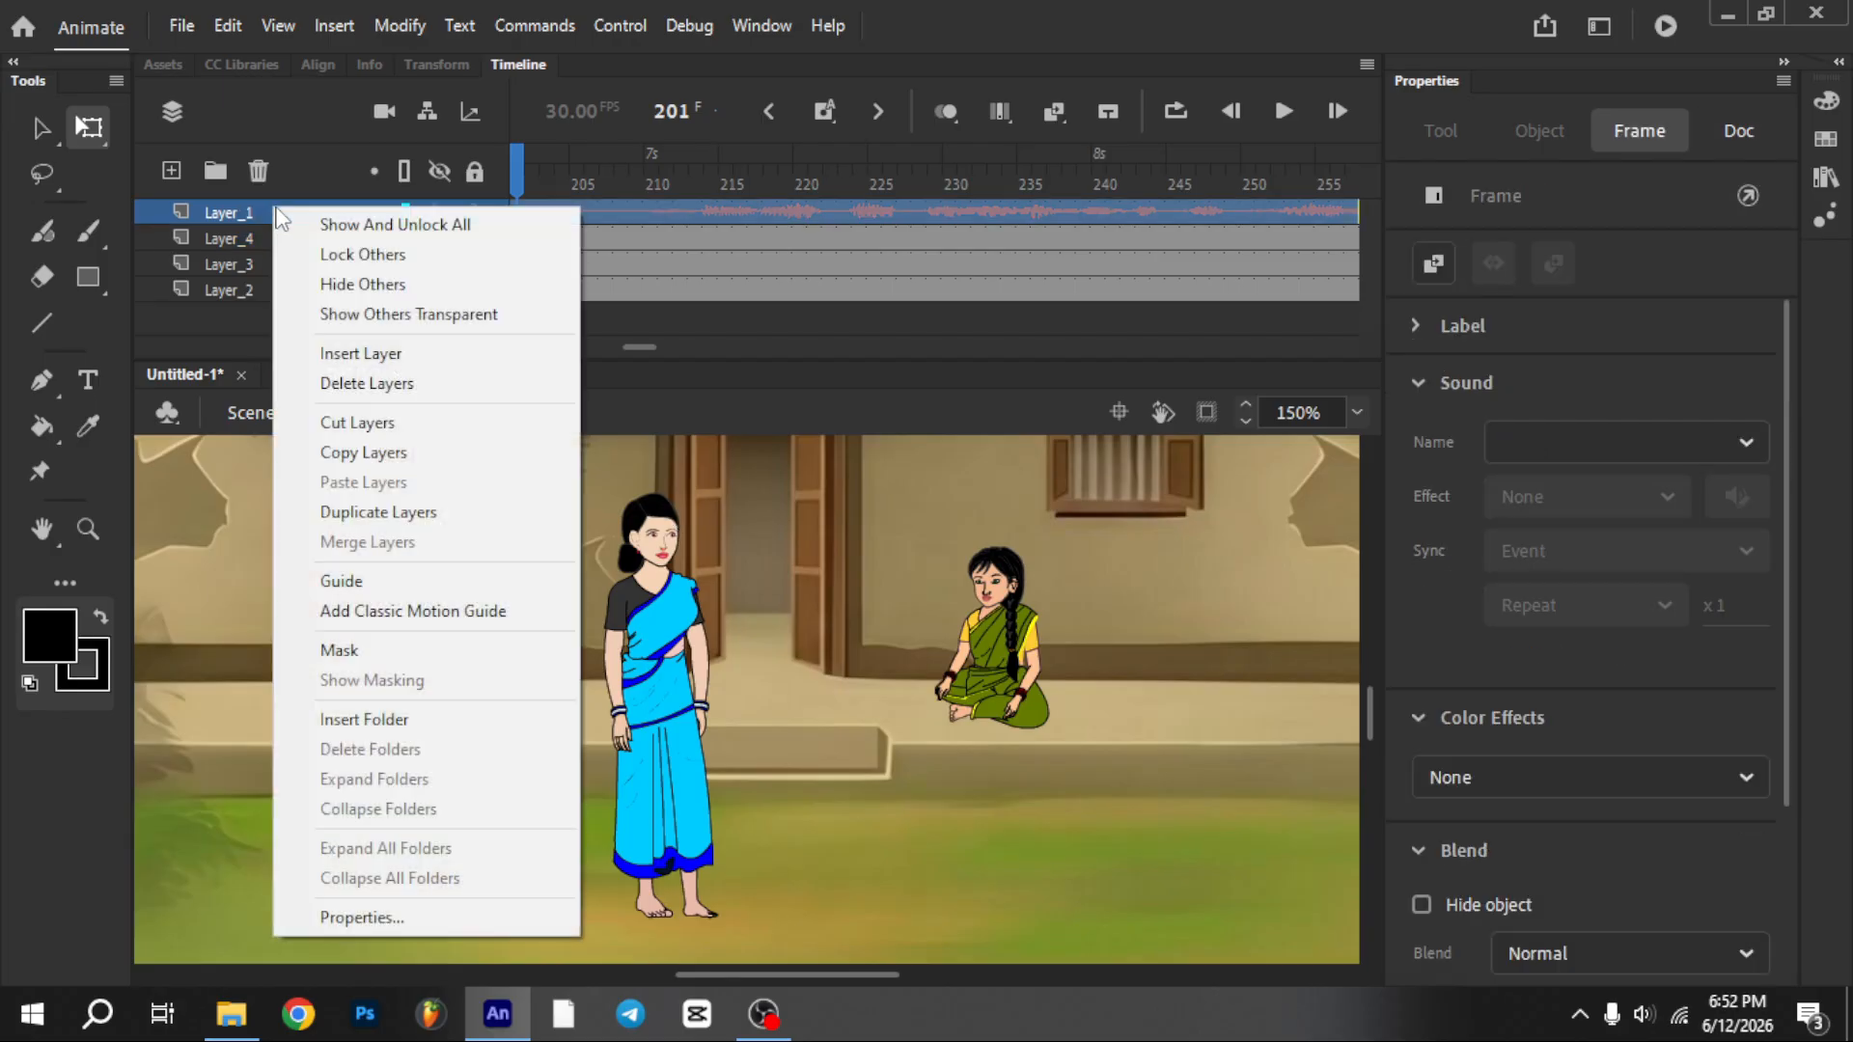
pyautogui.click(363, 452)
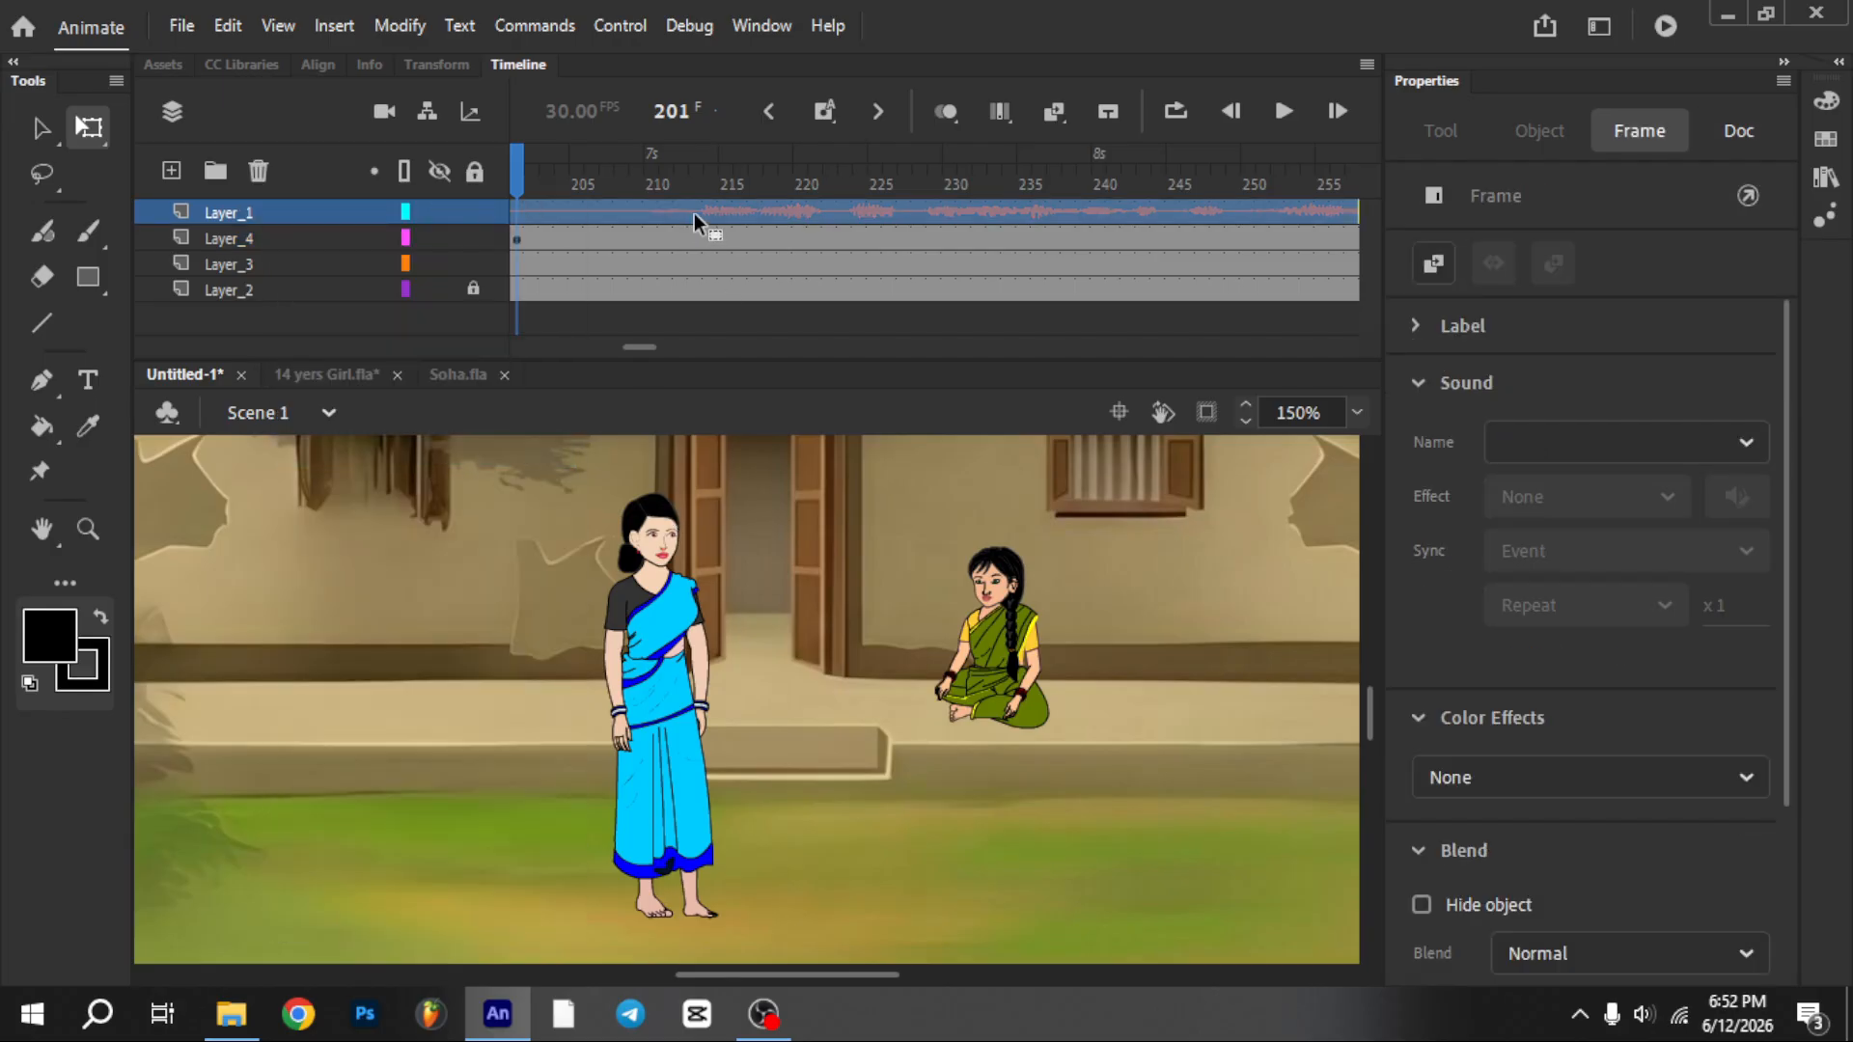
pyautogui.click(648, 588)
pyautogui.scroll(-2, 650, 605)
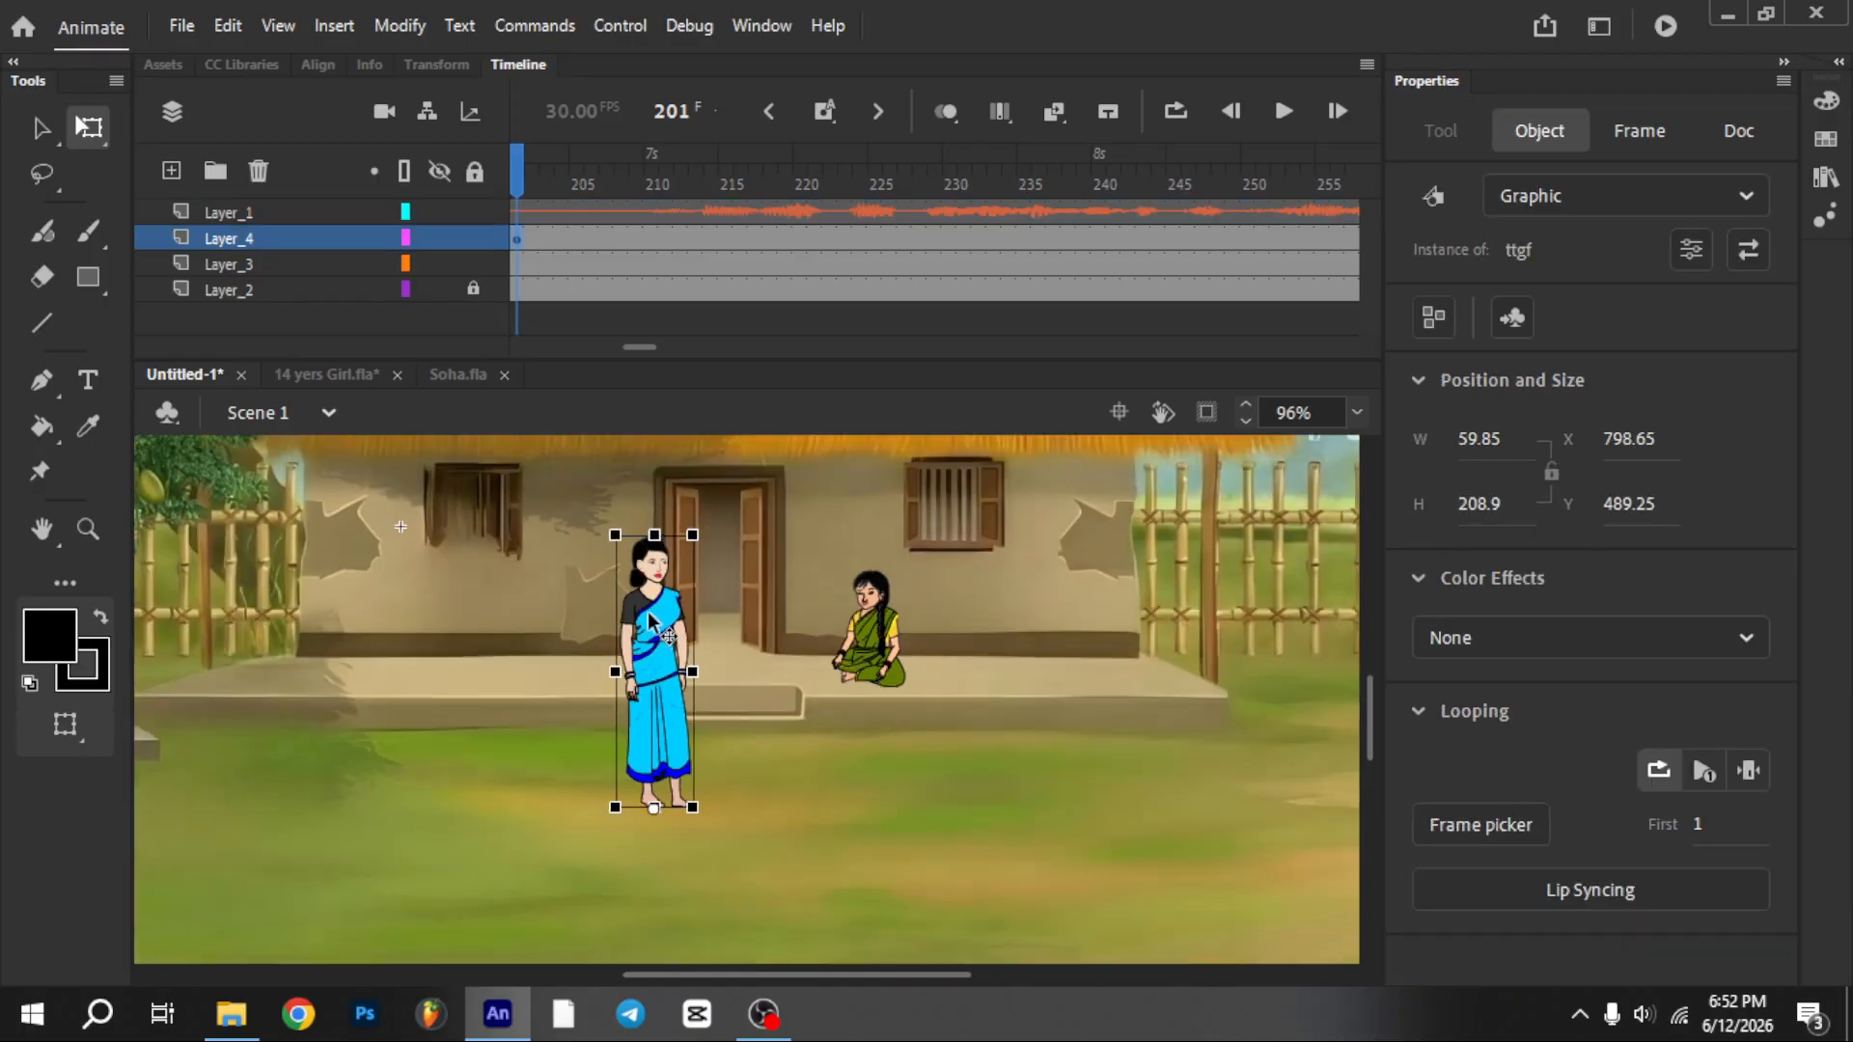
pyautogui.scroll(2, 653, 617)
pyautogui.doubleClick(655, 619)
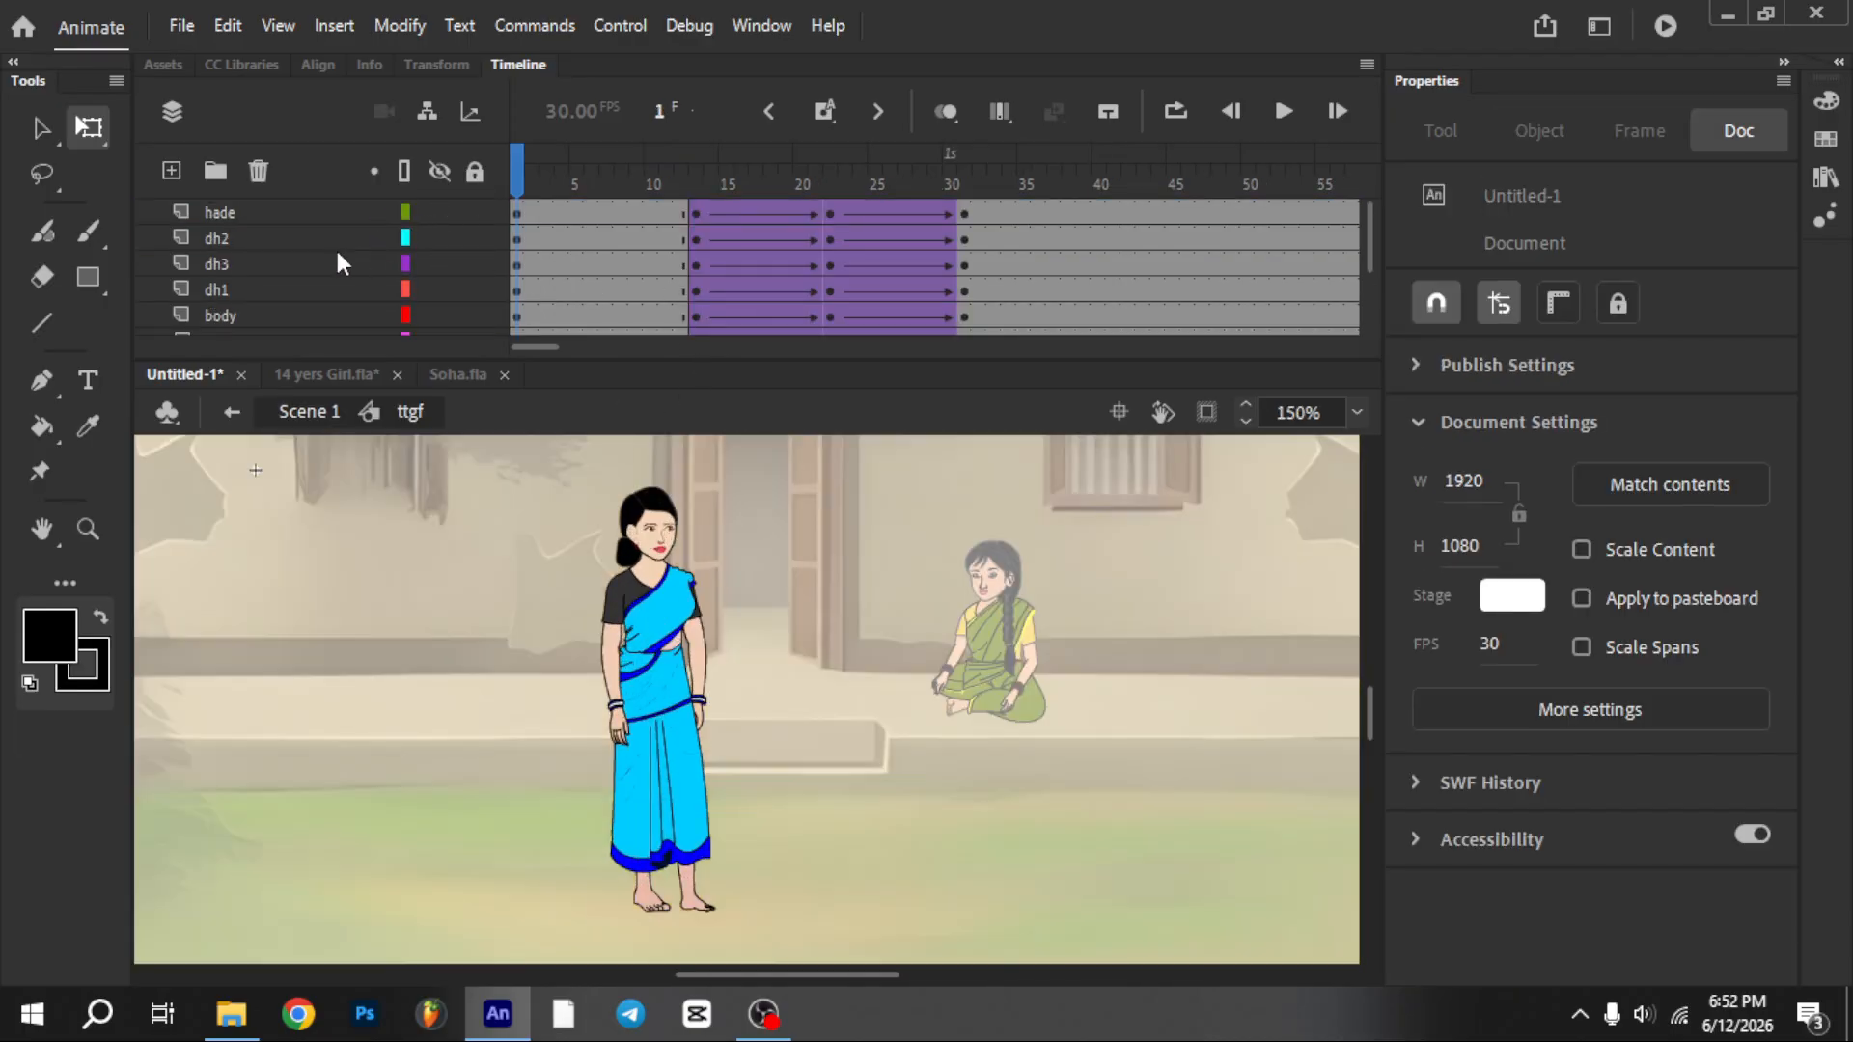
pyautogui.click(281, 218)
pyautogui.rightClick(280, 212)
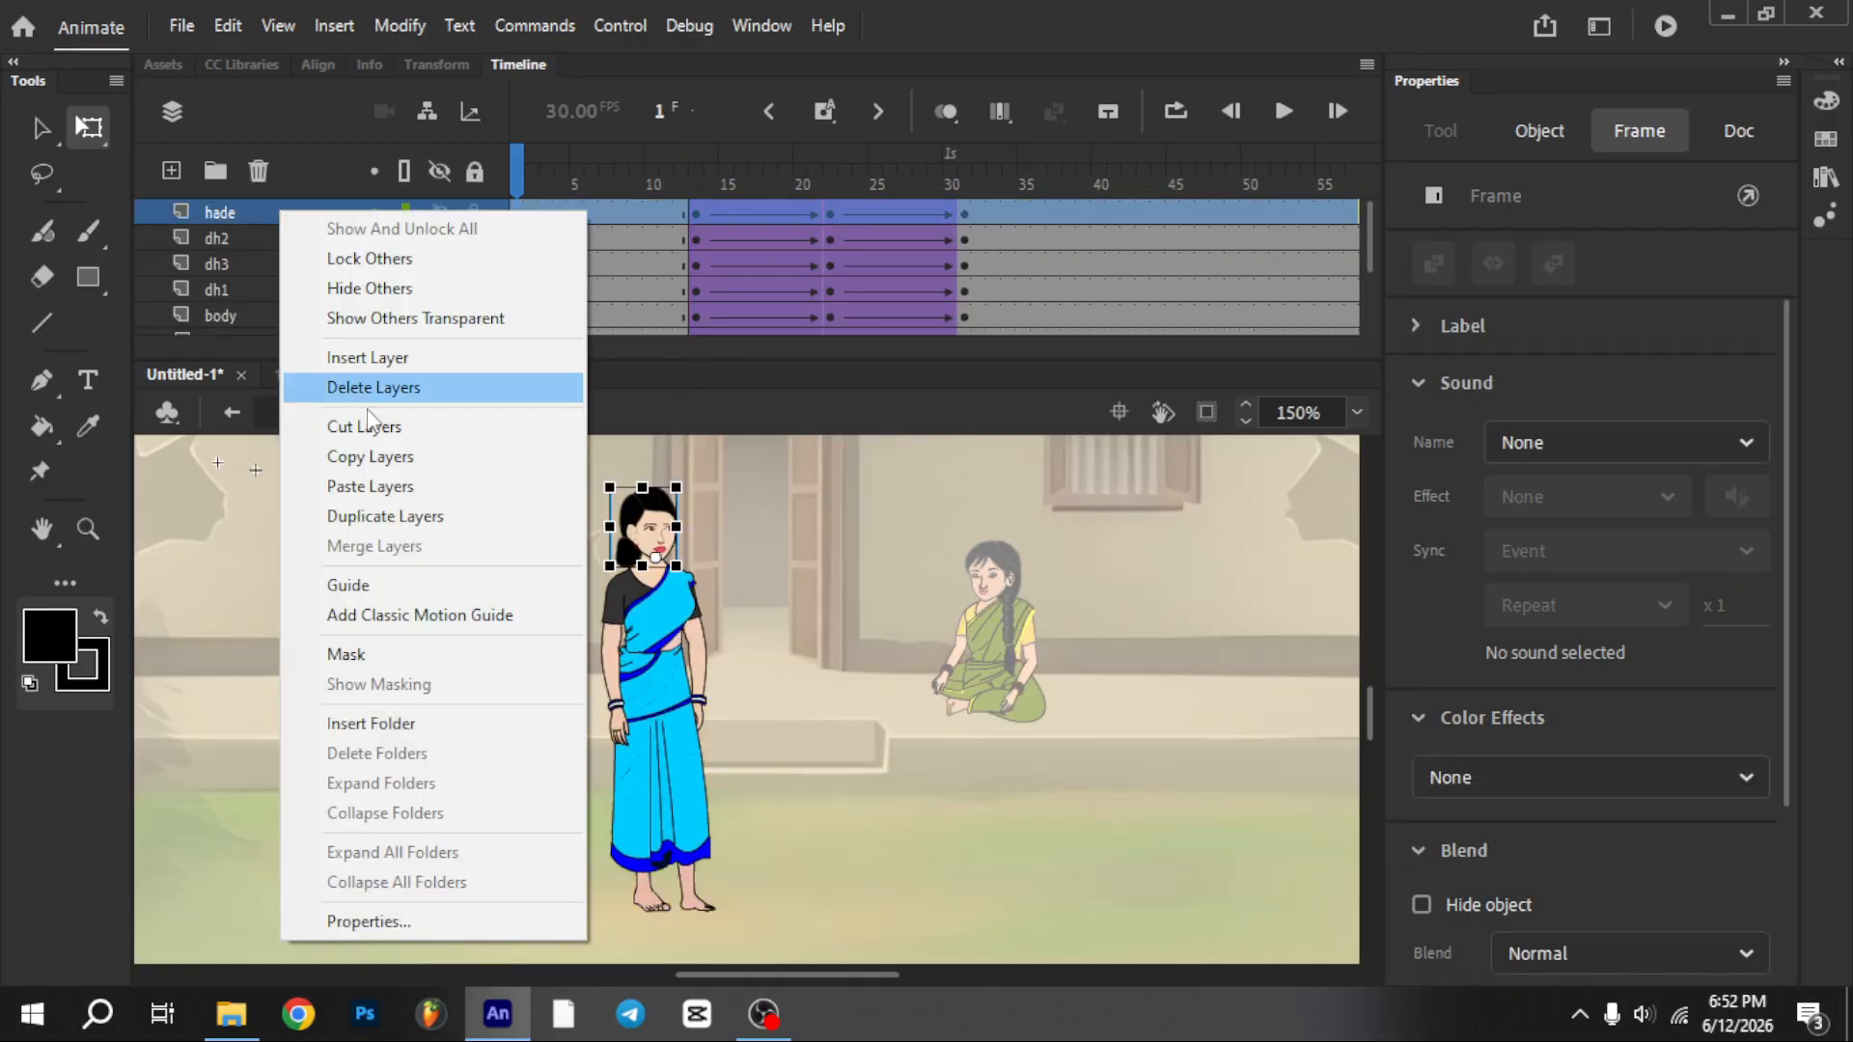
pyautogui.click(379, 496)
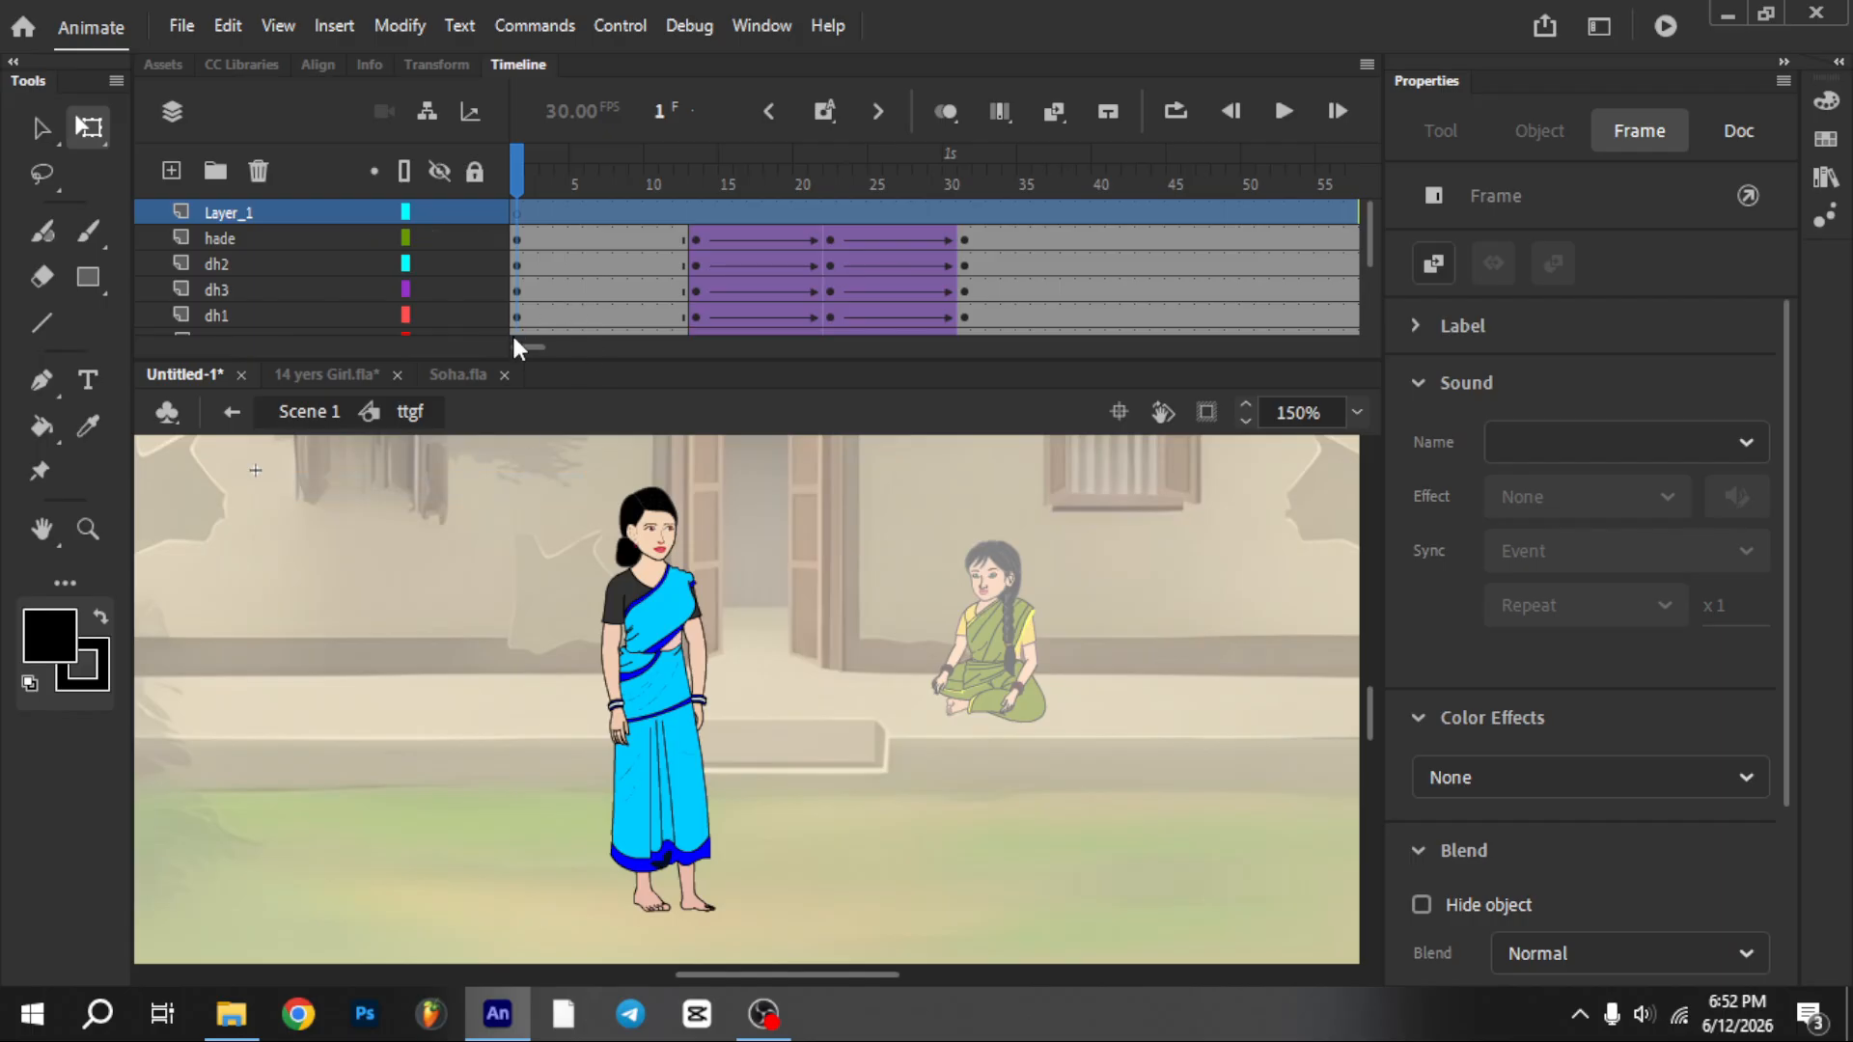
# Extend all body-part layers in the woman's symbol to frame 961, where the voice layer ends, and return to frame 1
pyautogui.moveTo(525, 352); pyautogui.dragTo(1036, 399)
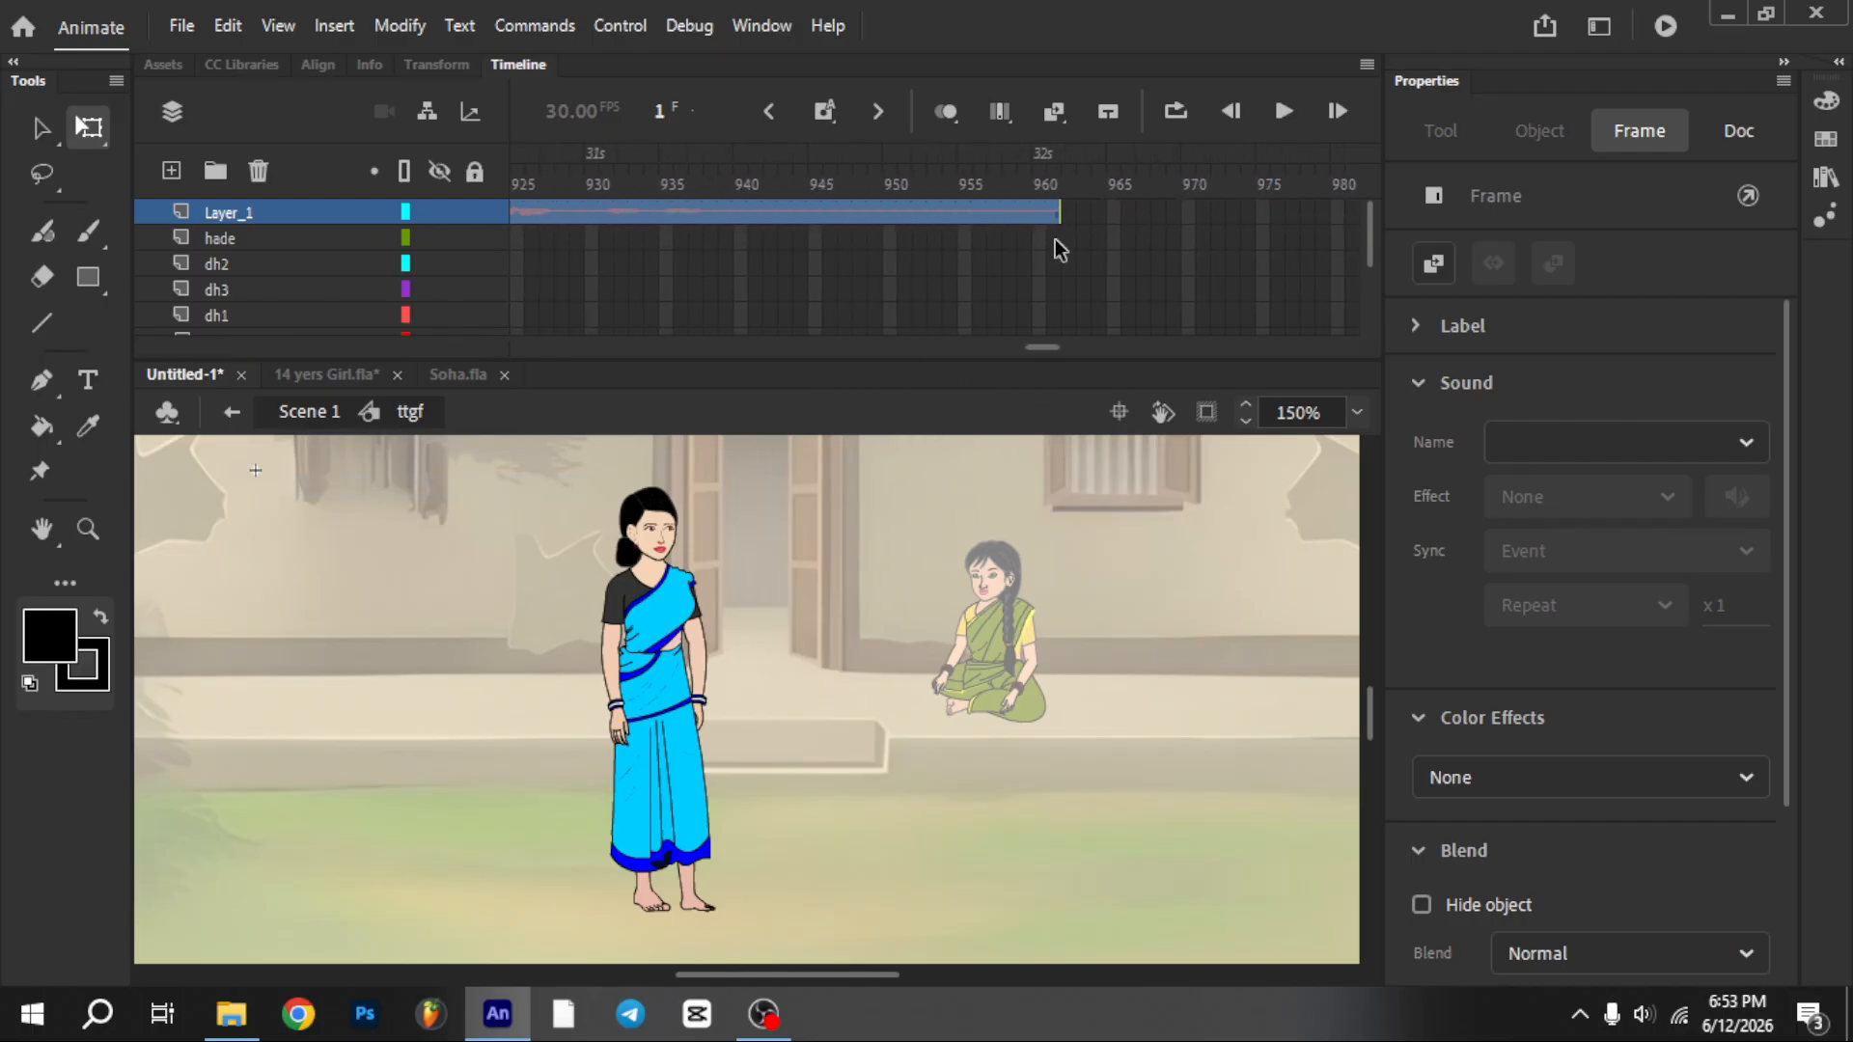
pyautogui.moveTo(1055, 240); pyautogui.dragTo(1025, 479)
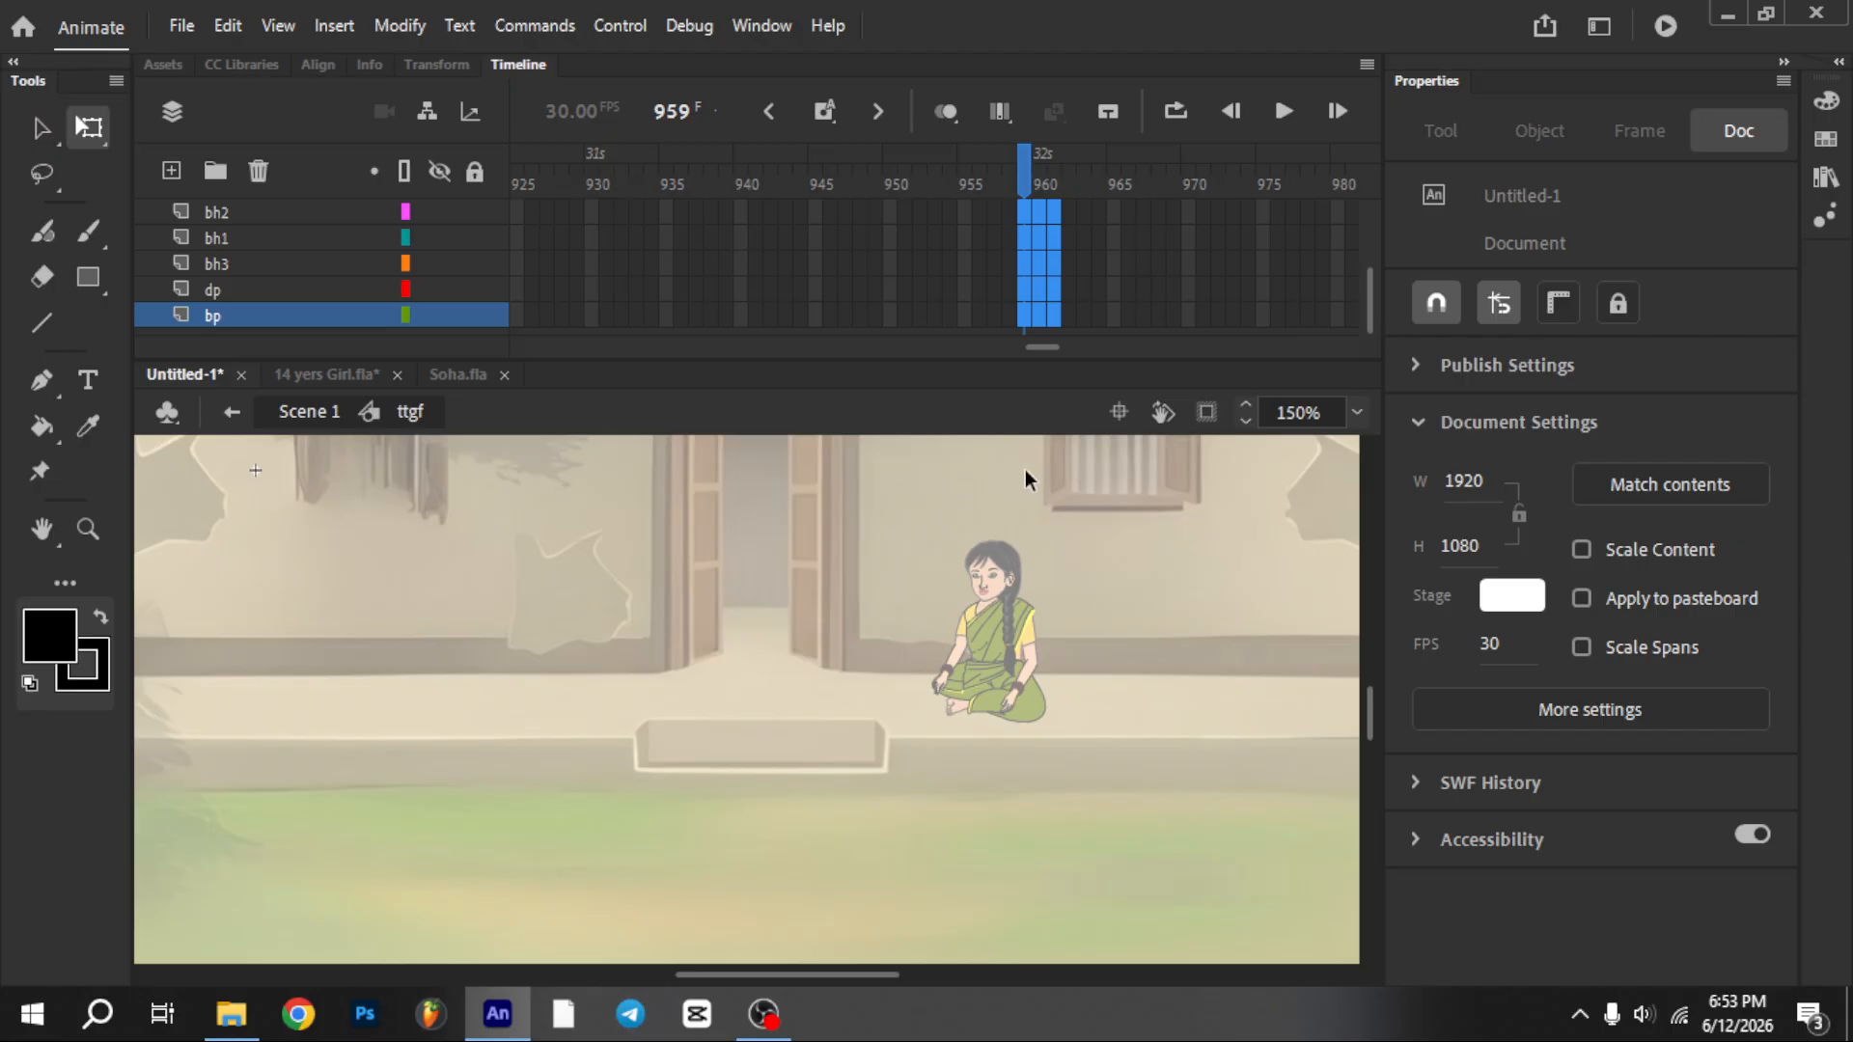
pyautogui.press('F5')
pyautogui.moveTo(1035, 347); pyautogui.dragTo(94, 333)
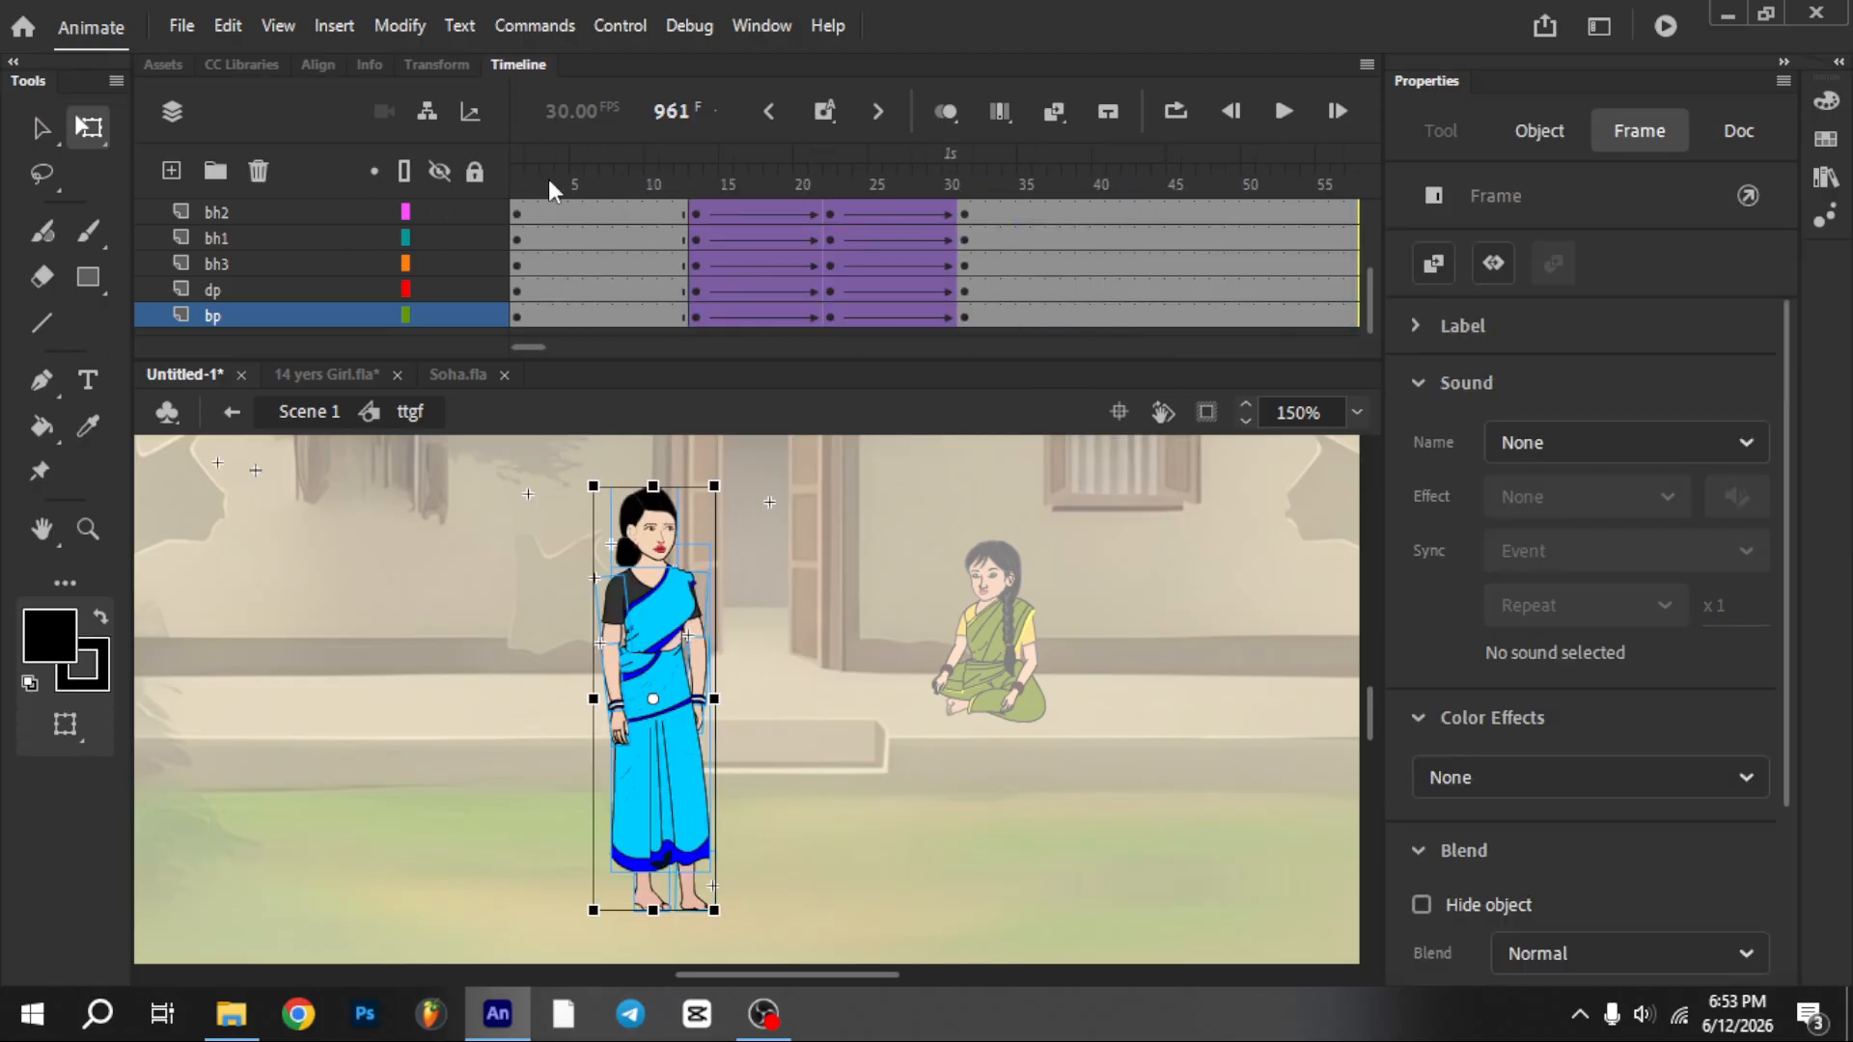
pyautogui.click(519, 179)
# Enter the woman's head symbol, Symbol 1, and paste the copied voice layer above the lip layer
pyautogui.scroll(3, 587, 255)
pyautogui.click(662, 536)
pyautogui.scroll(5, 663, 542)
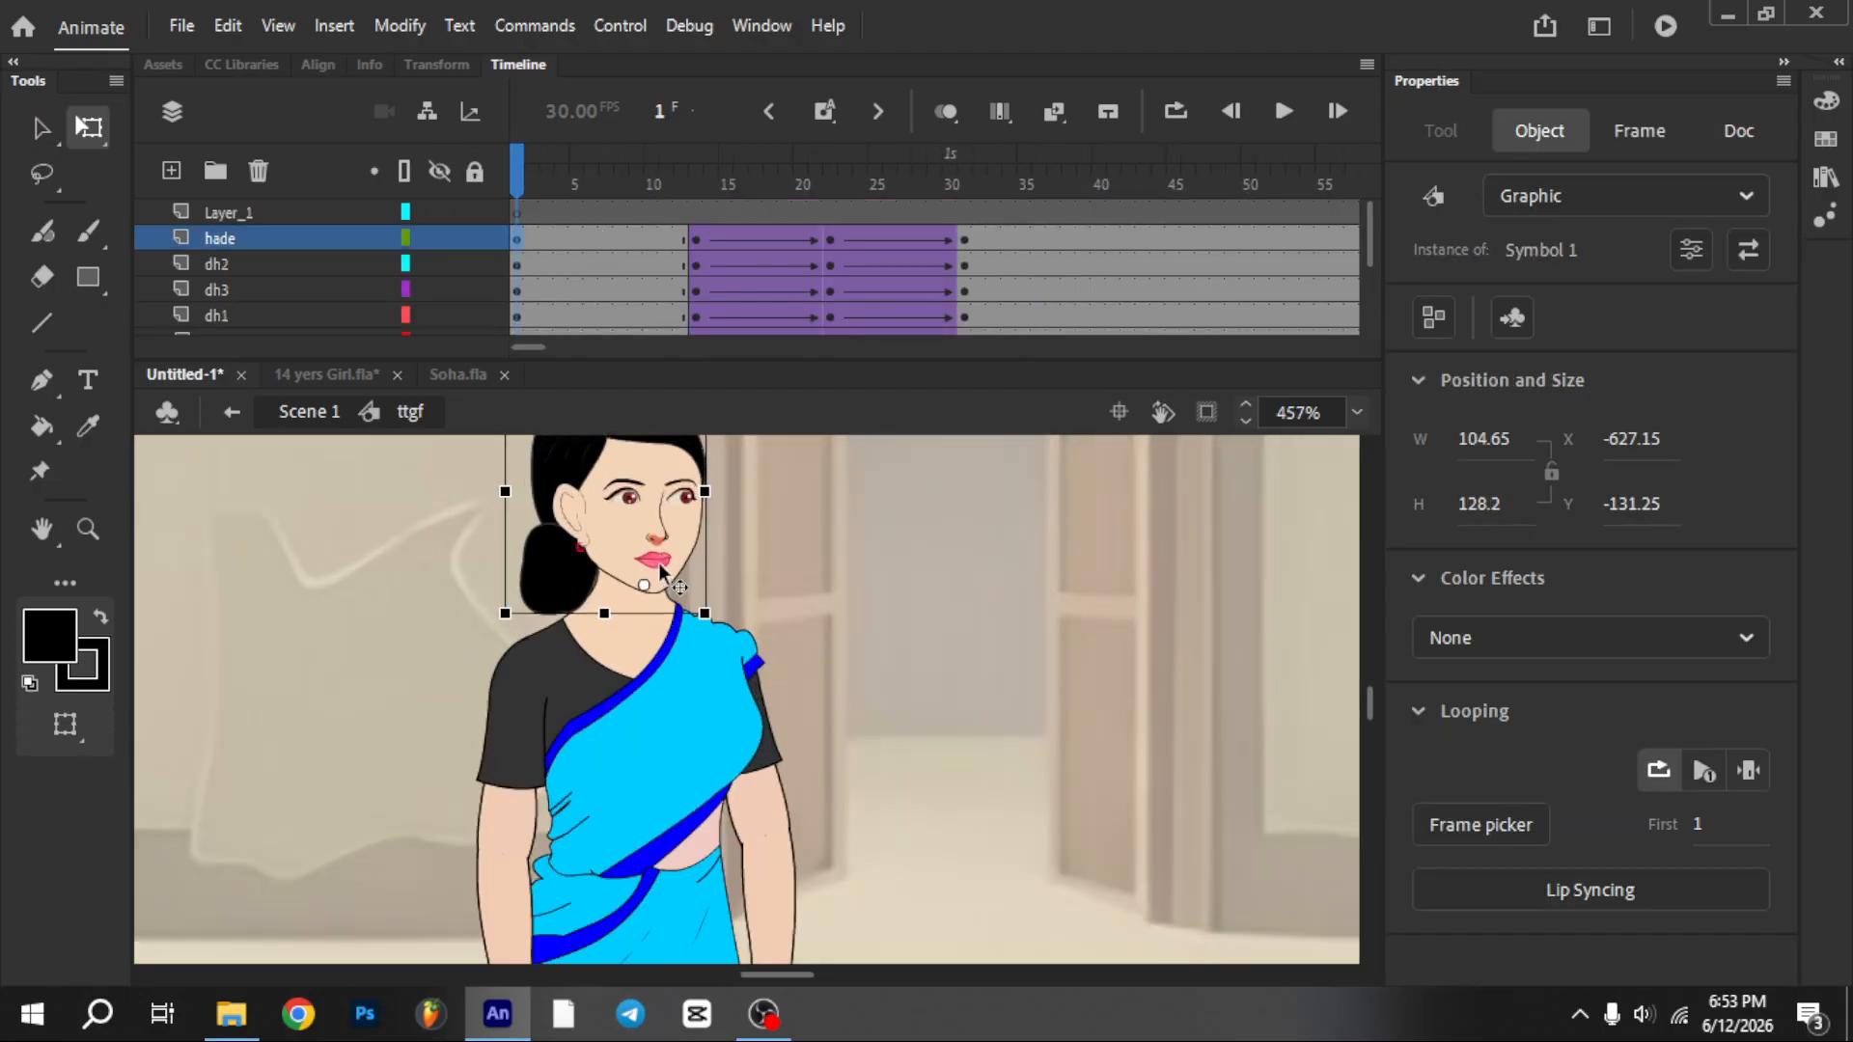
pyautogui.doubleClick(657, 559)
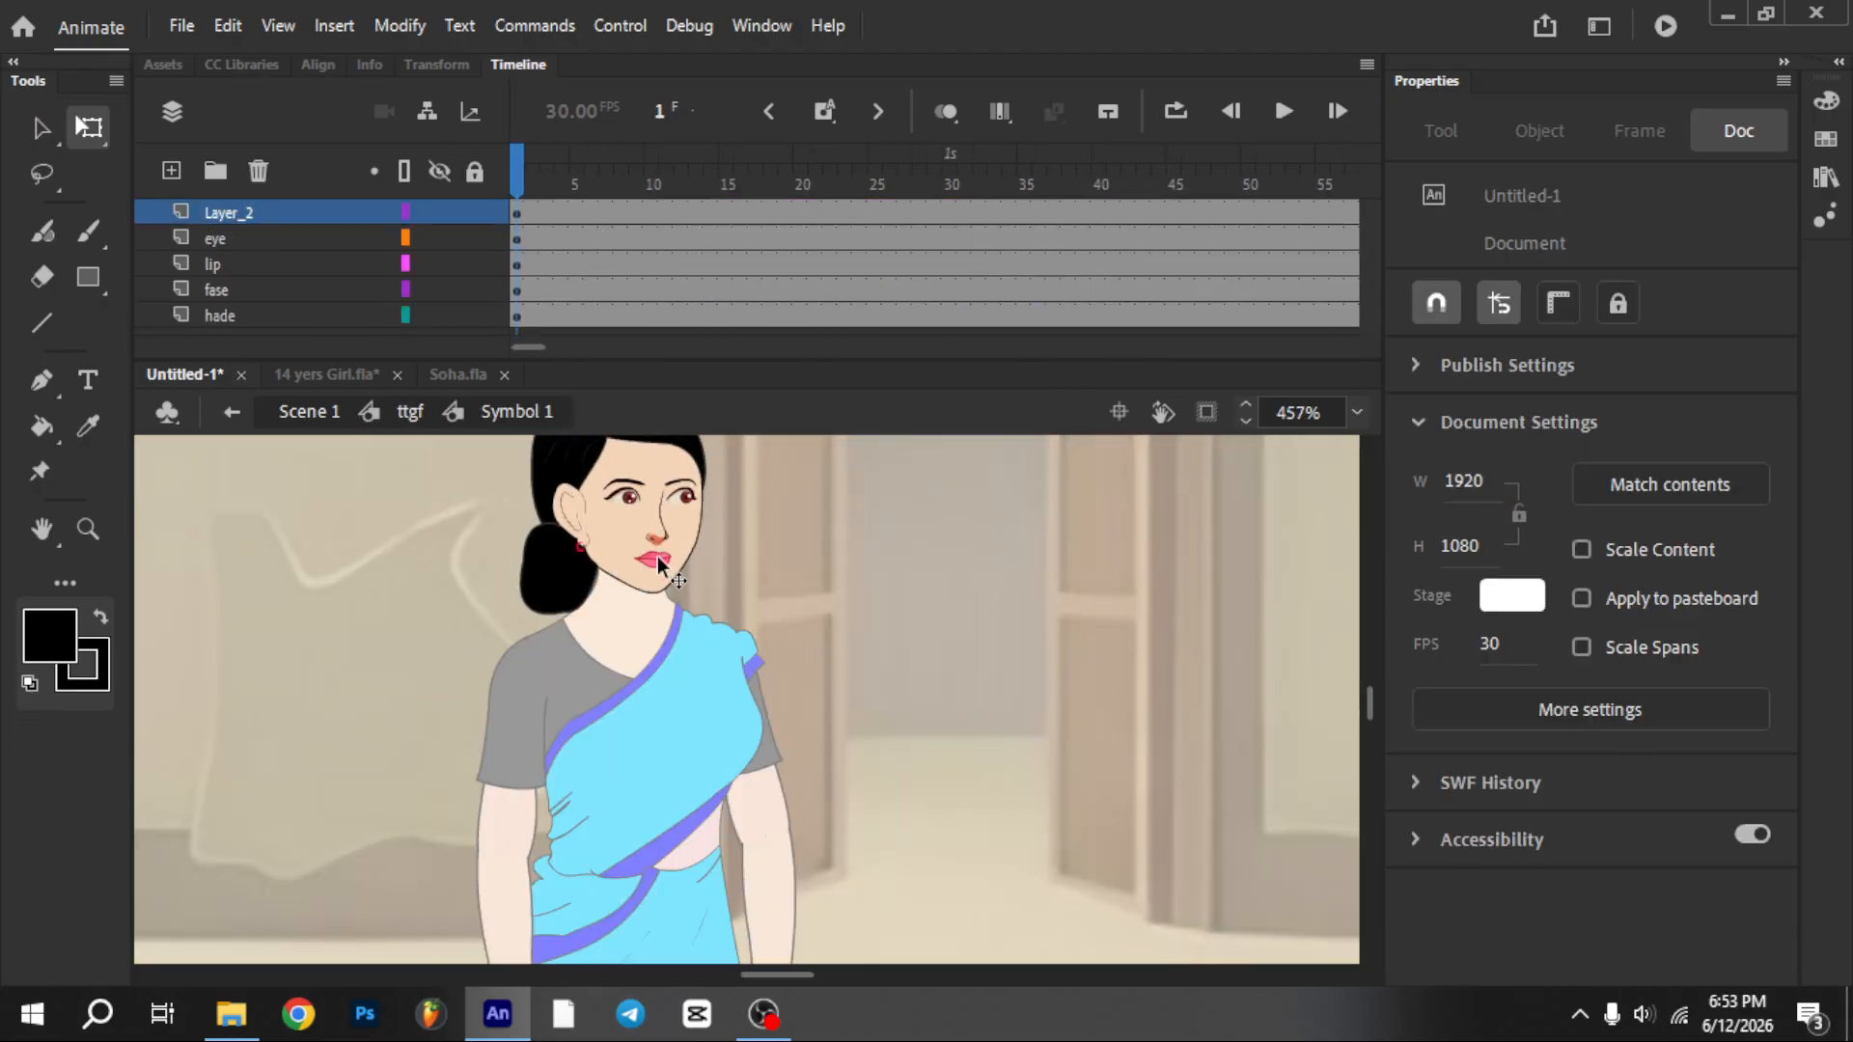
pyautogui.click(276, 269)
pyautogui.rightClick(280, 265)
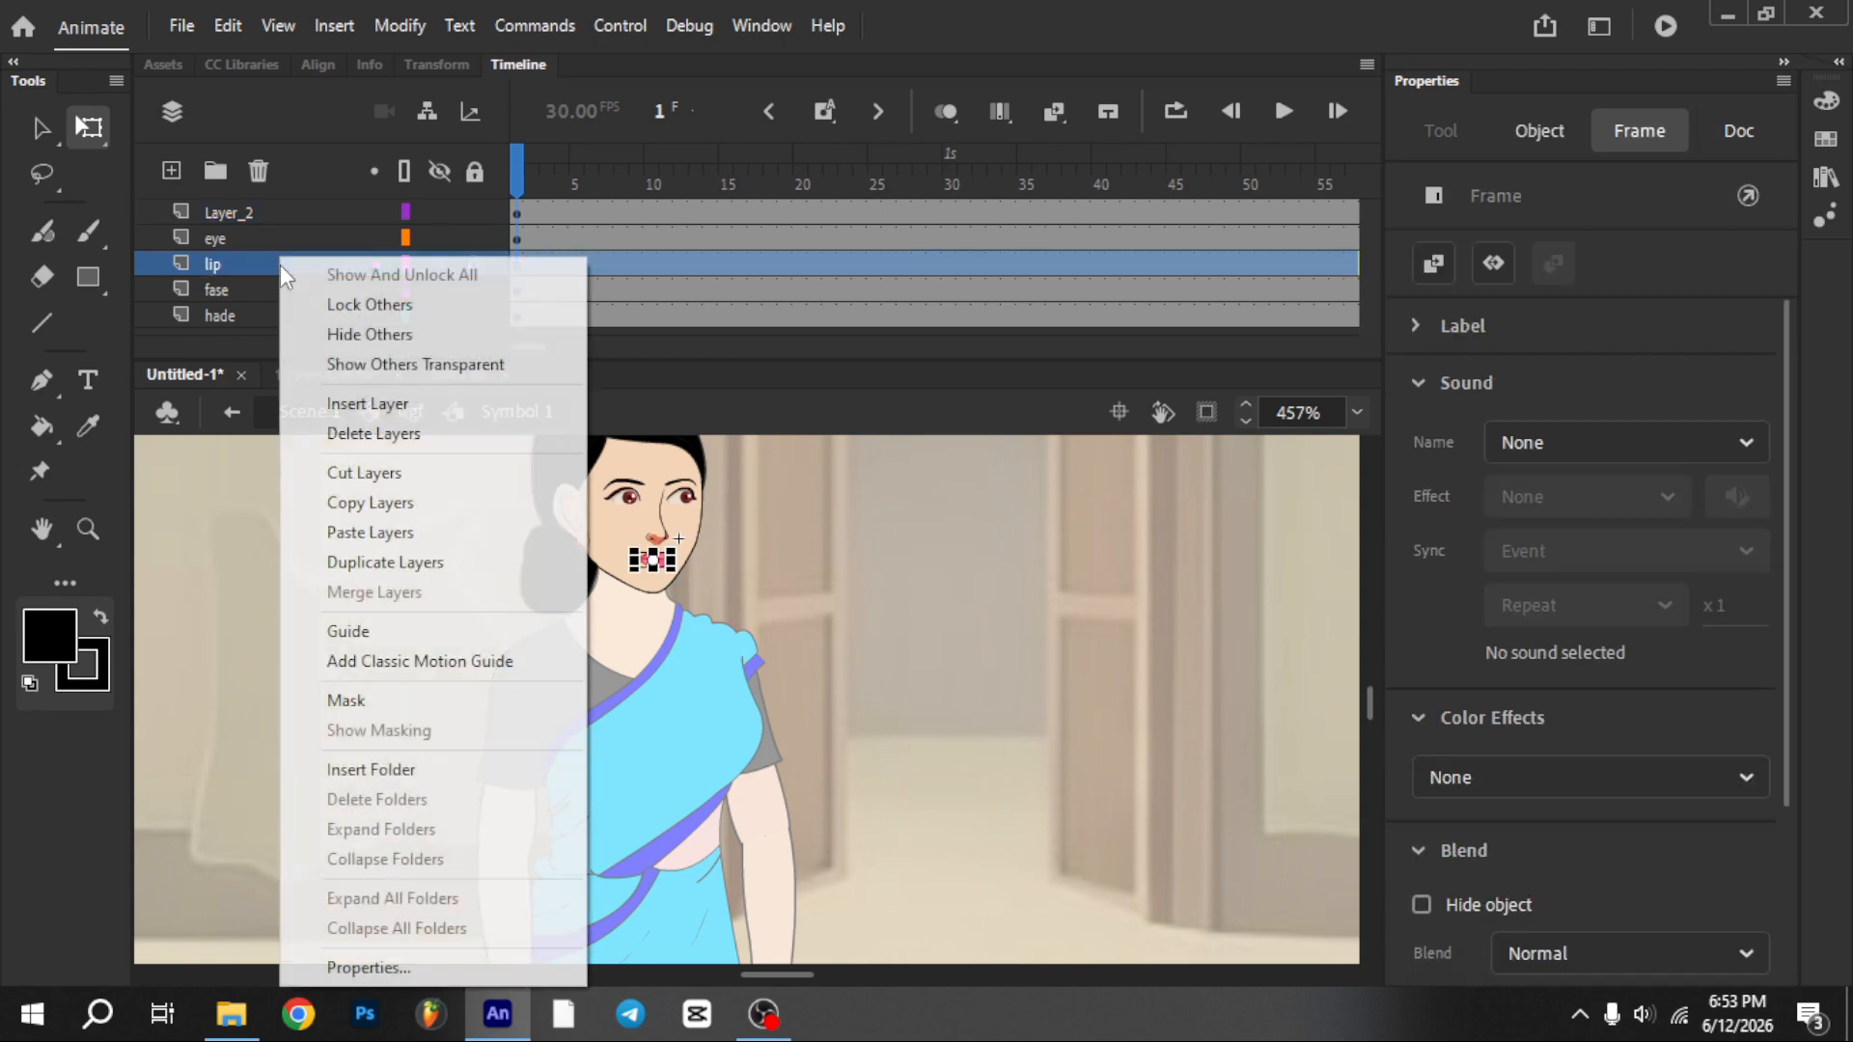
pyautogui.click(352, 532)
# Remove the frames after 961 from all layers of the head symbol so they end with the voice, and return to frame 1
pyautogui.moveTo(531, 343); pyautogui.dragTo(847, 386)
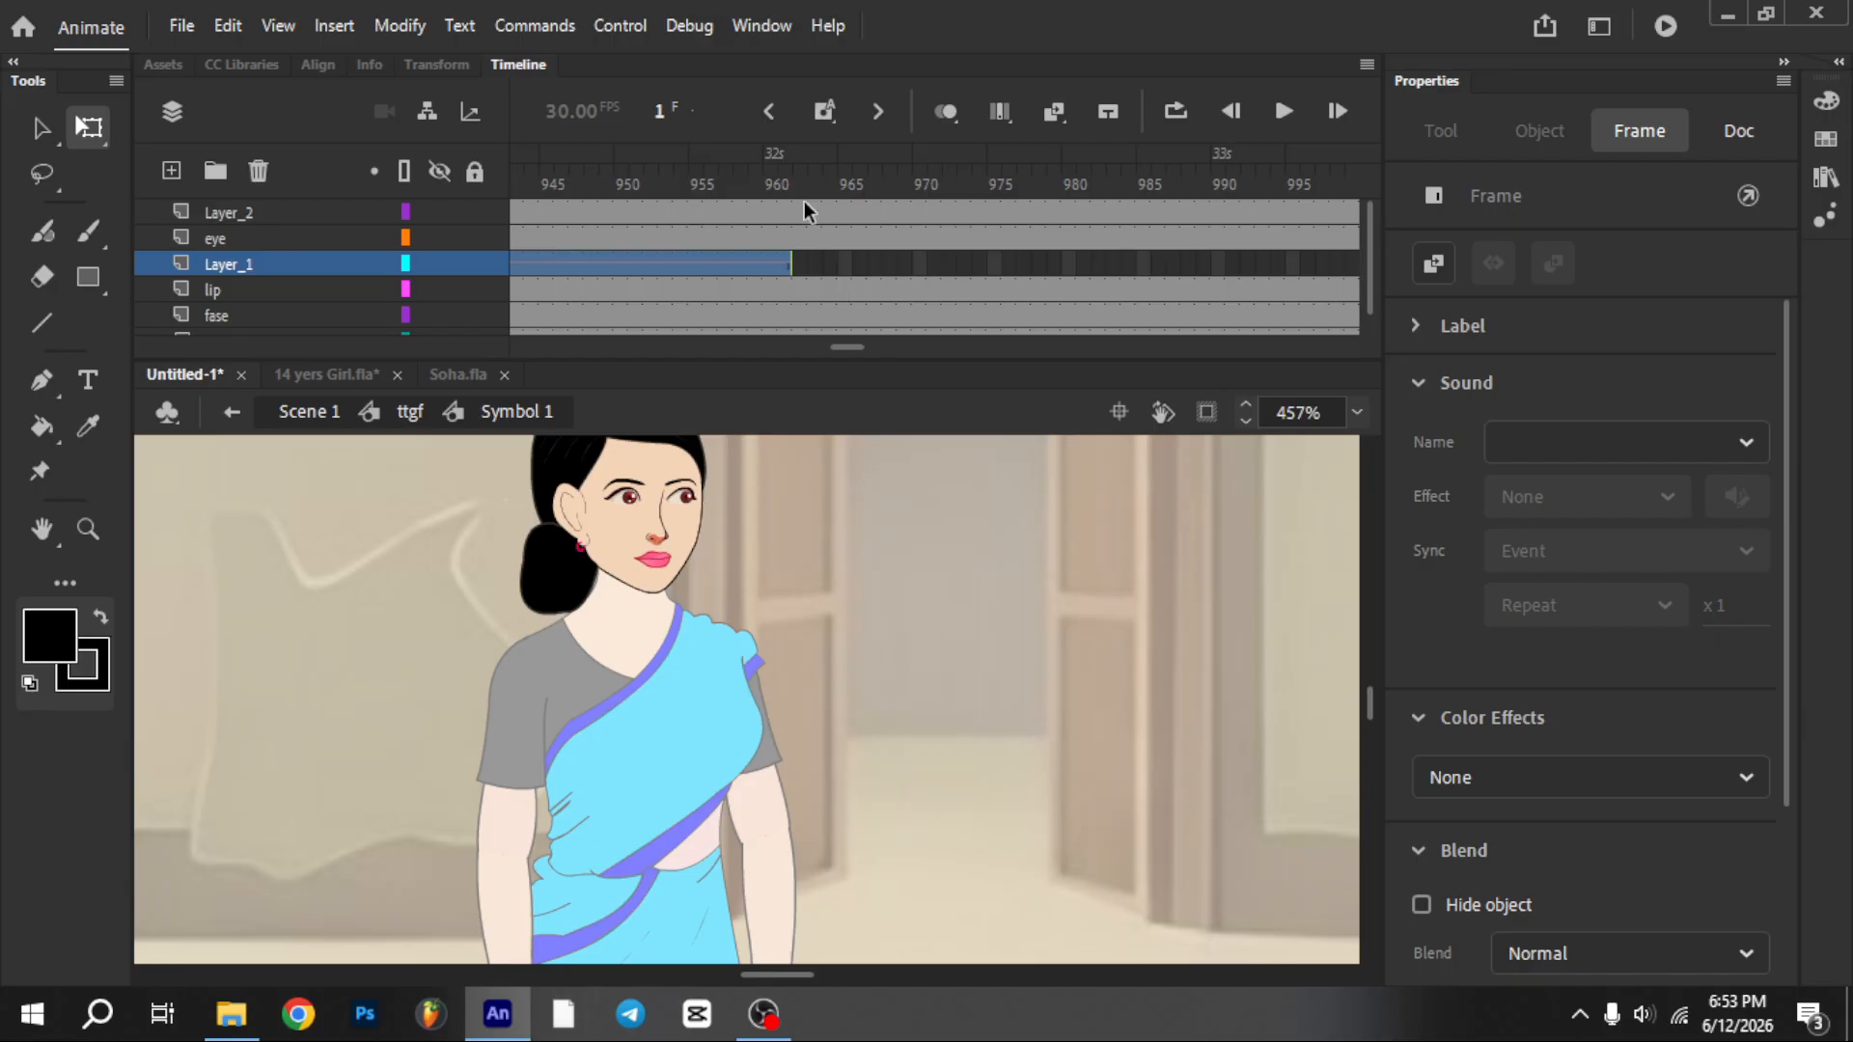
pyautogui.moveTo(802, 201); pyautogui.dragTo(1314, 420)
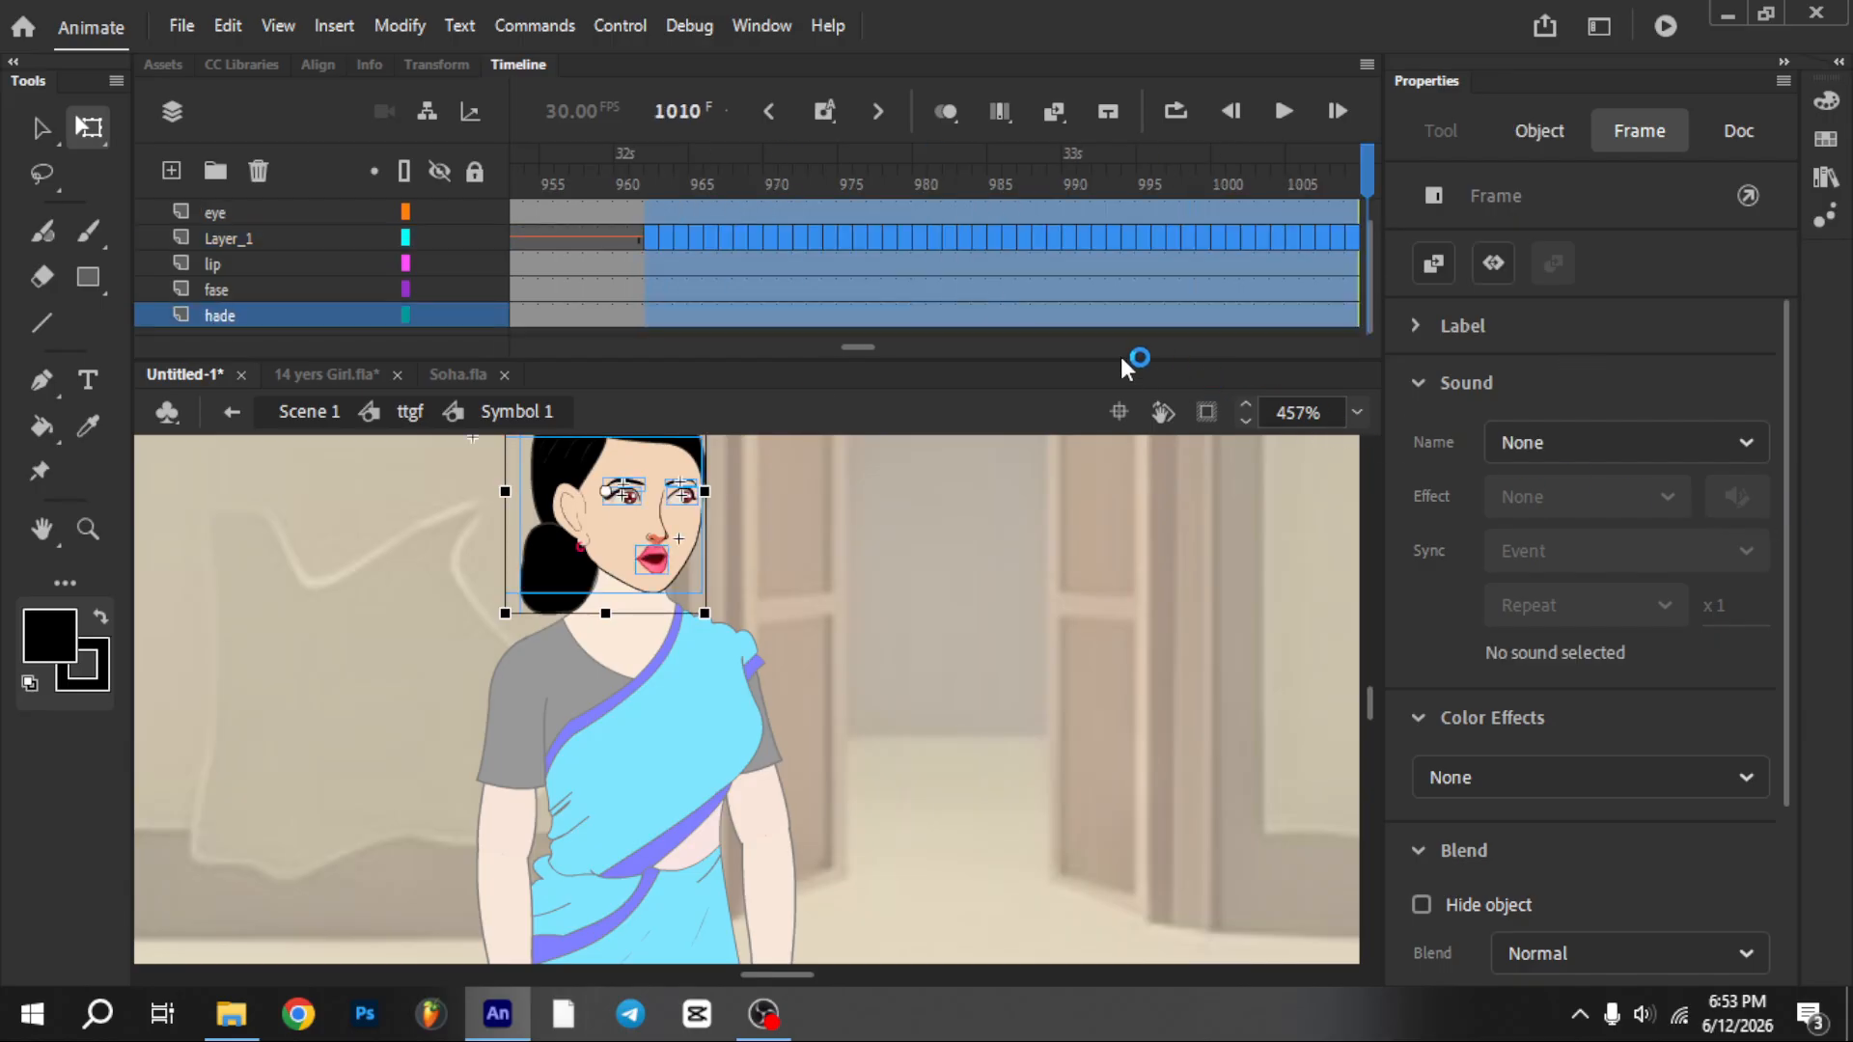
pyautogui.hotkey('shift', 'F5')
pyautogui.scroll(1, 739, 272)
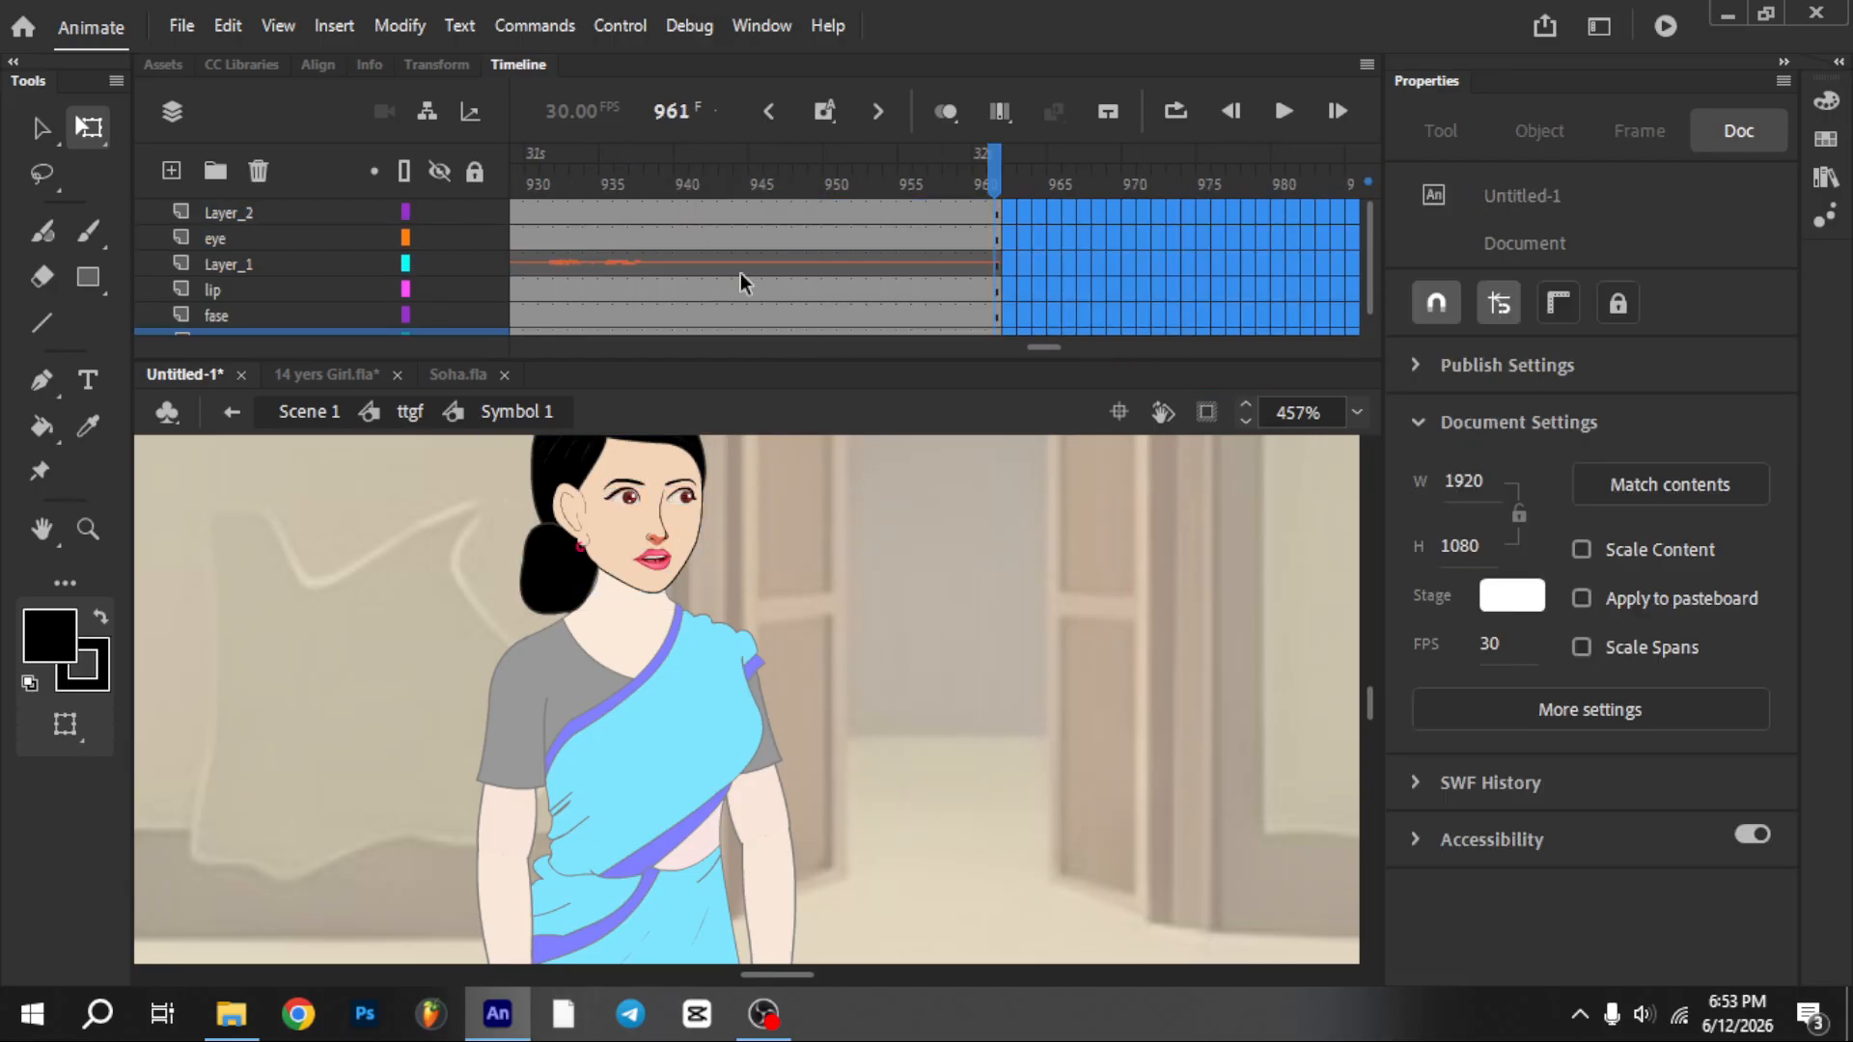
pyautogui.moveTo(1044, 347); pyautogui.dragTo(285, 390)
pyautogui.click(529, 183)
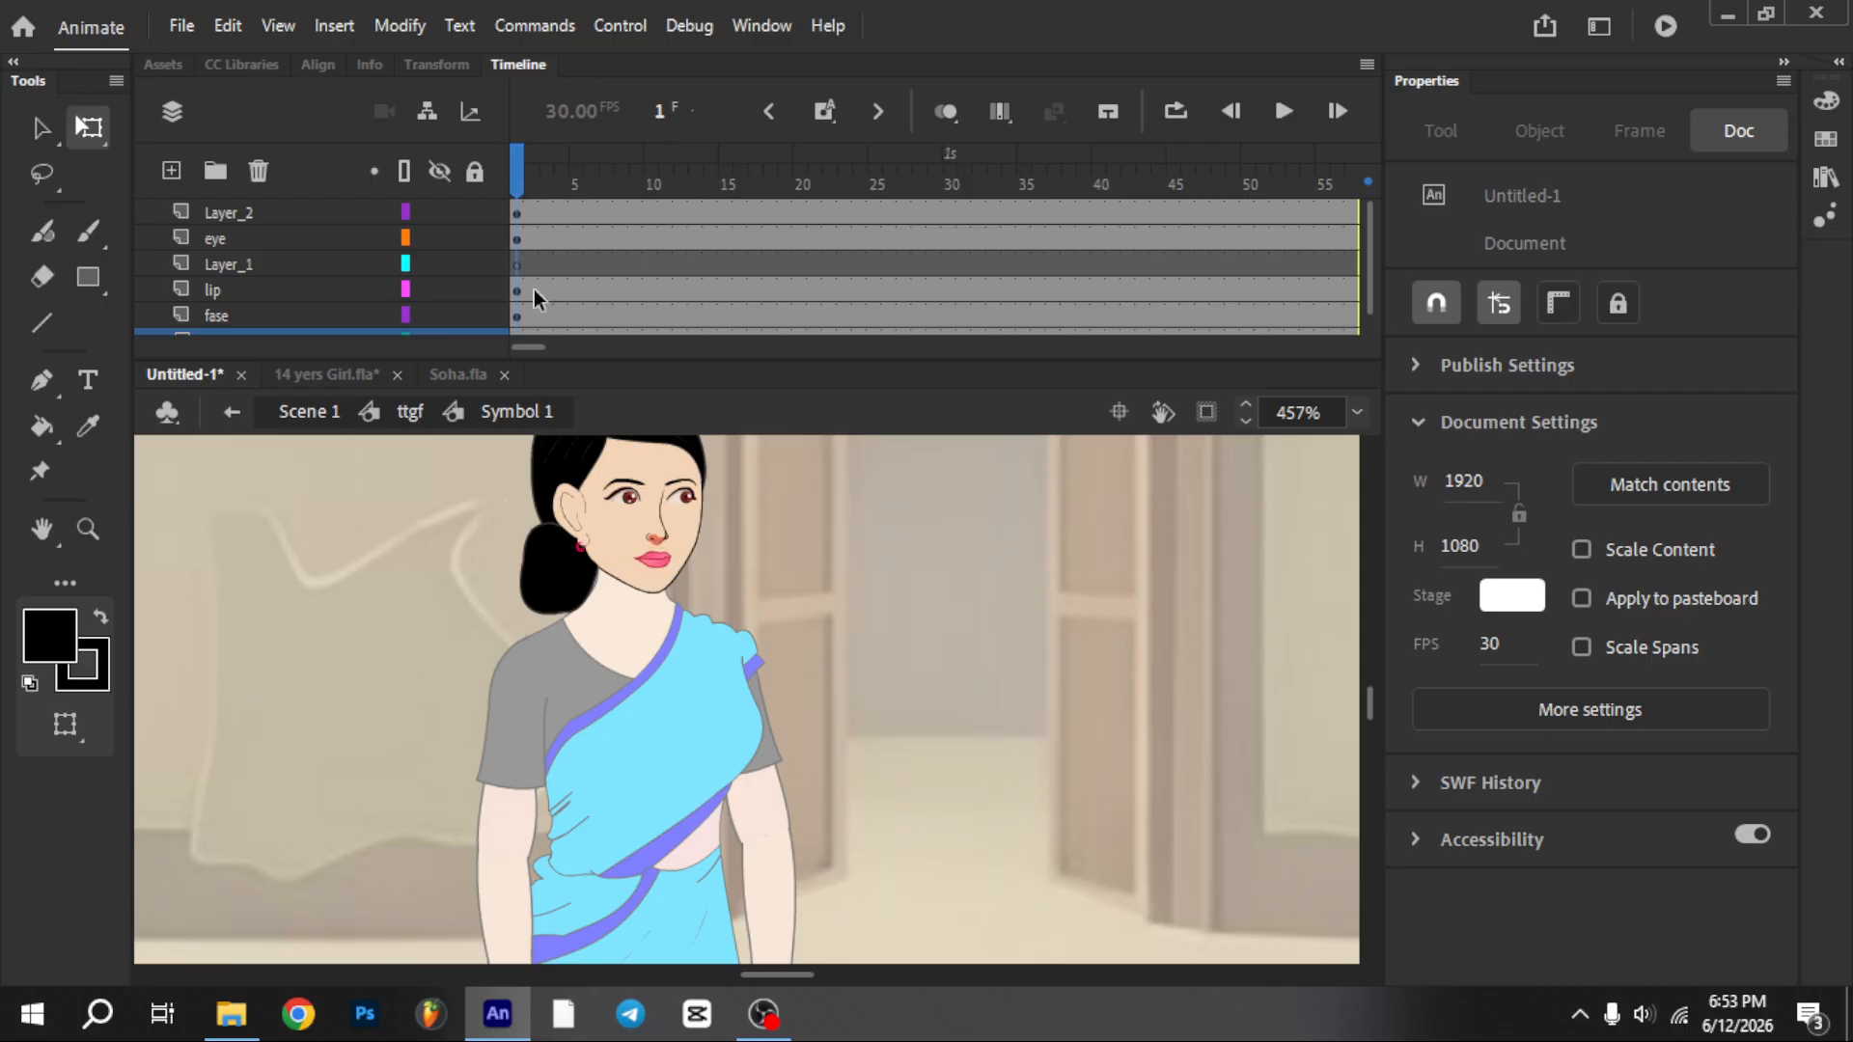
# Play the head symbol from frame 209 and from frame 1 to examine the mouth movement against the voice
pyautogui.moveTo(527, 348); pyautogui.dragTo(637, 480)
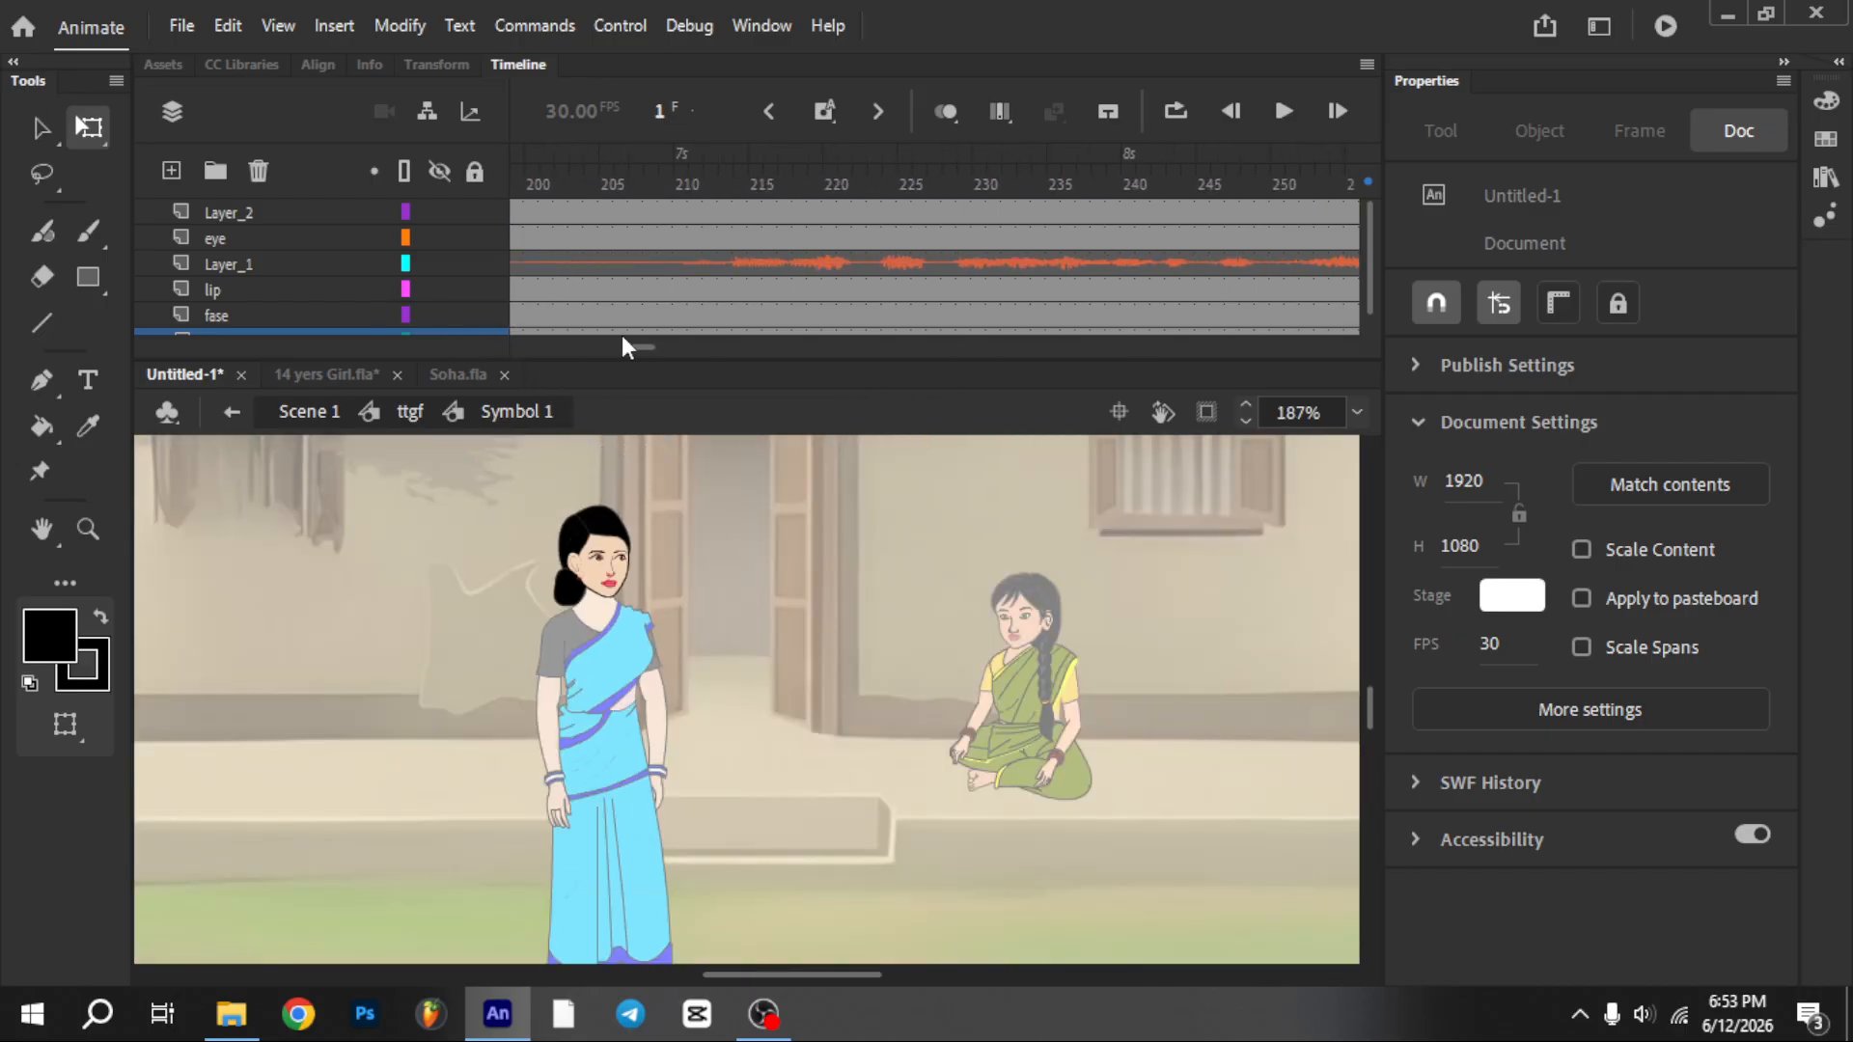
pyautogui.scroll(3, 586, 594)
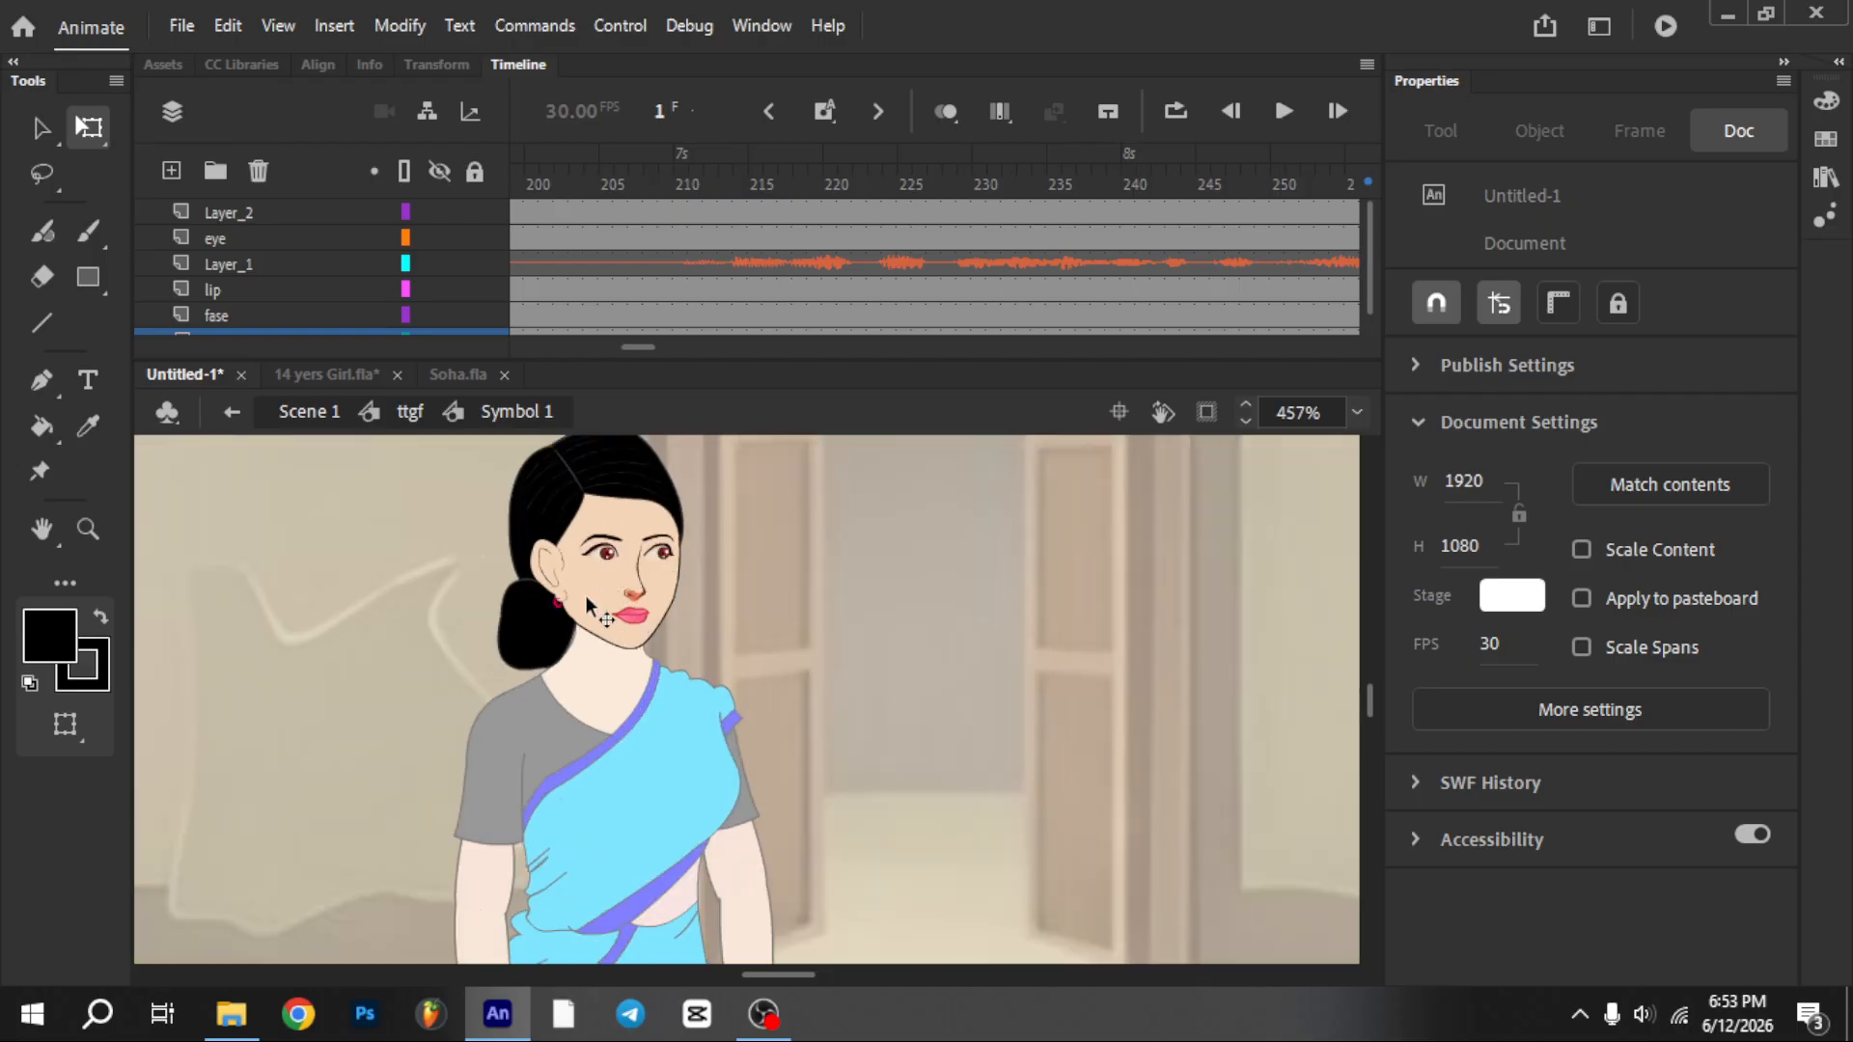
pyautogui.scroll(3, 628, 627)
pyautogui.click(667, 180)
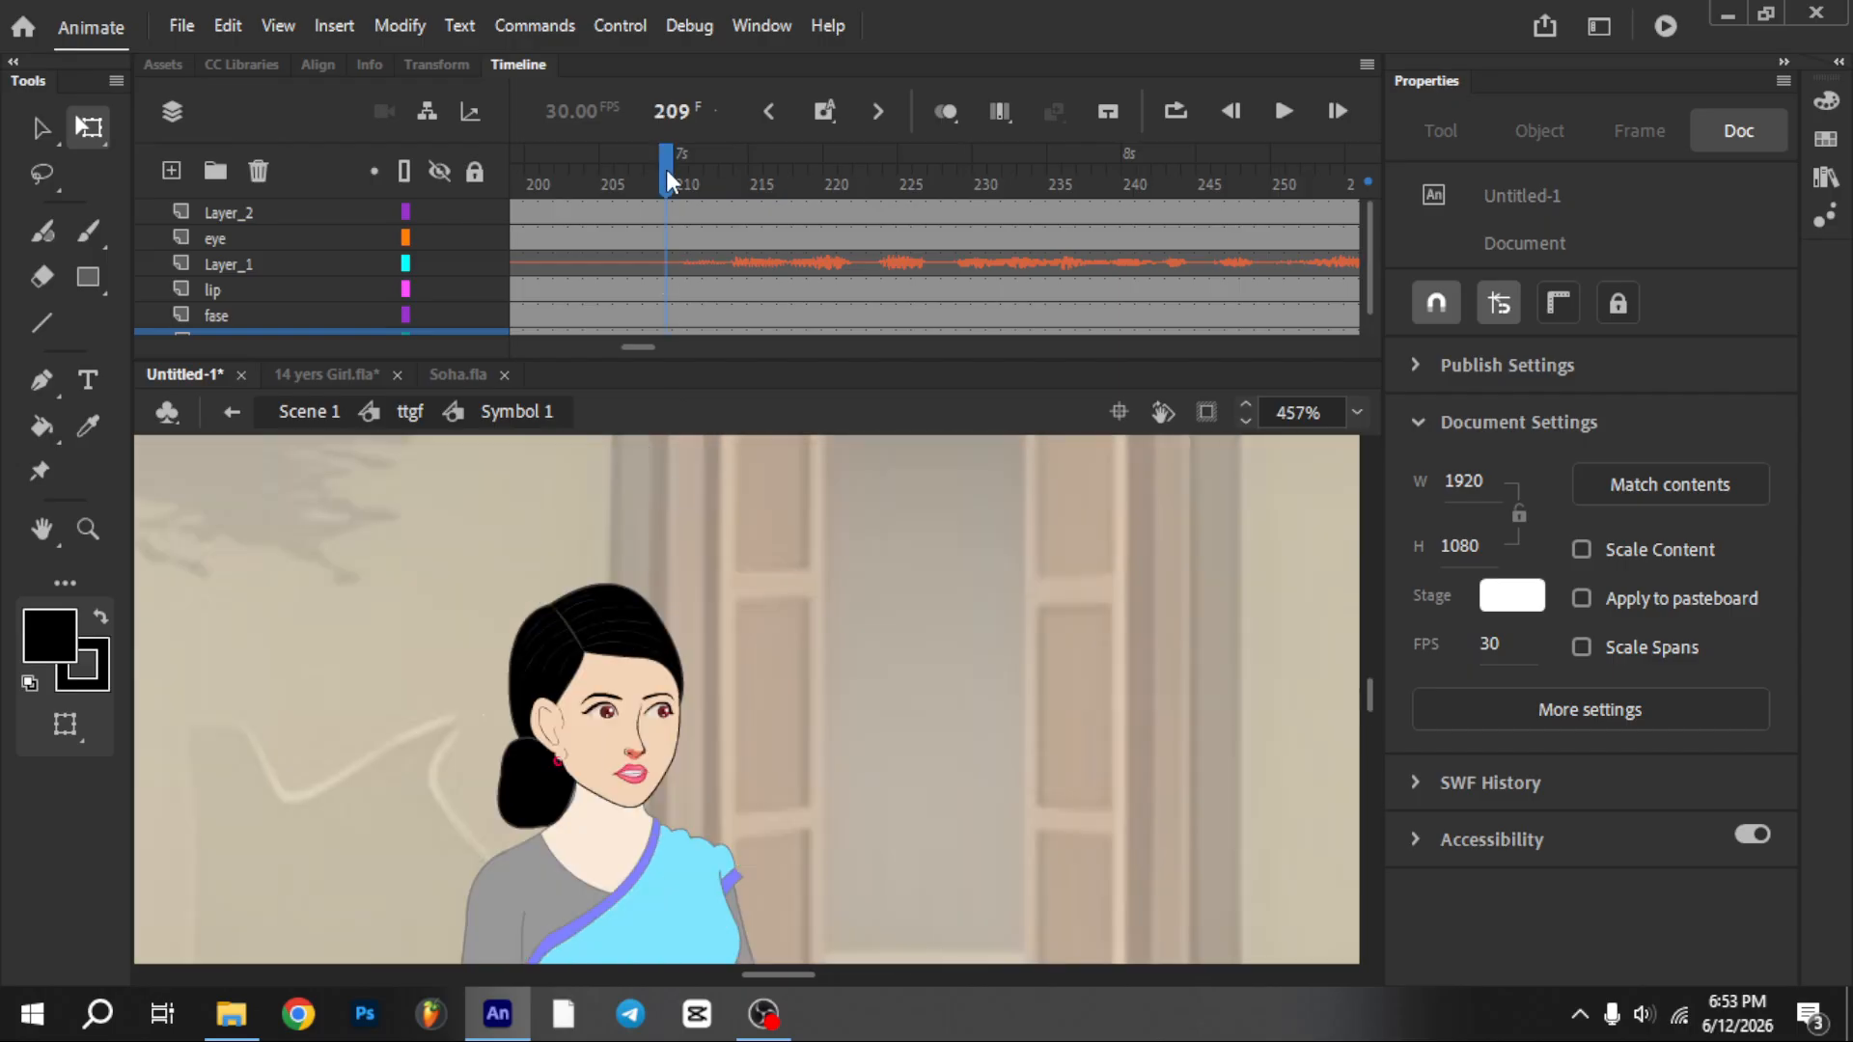
pyautogui.press('Return')
pyautogui.click(666, 178)
pyautogui.moveTo(639, 348); pyautogui.dragTo(521, 348)
pyautogui.click(517, 178)
pyautogui.press('Return')
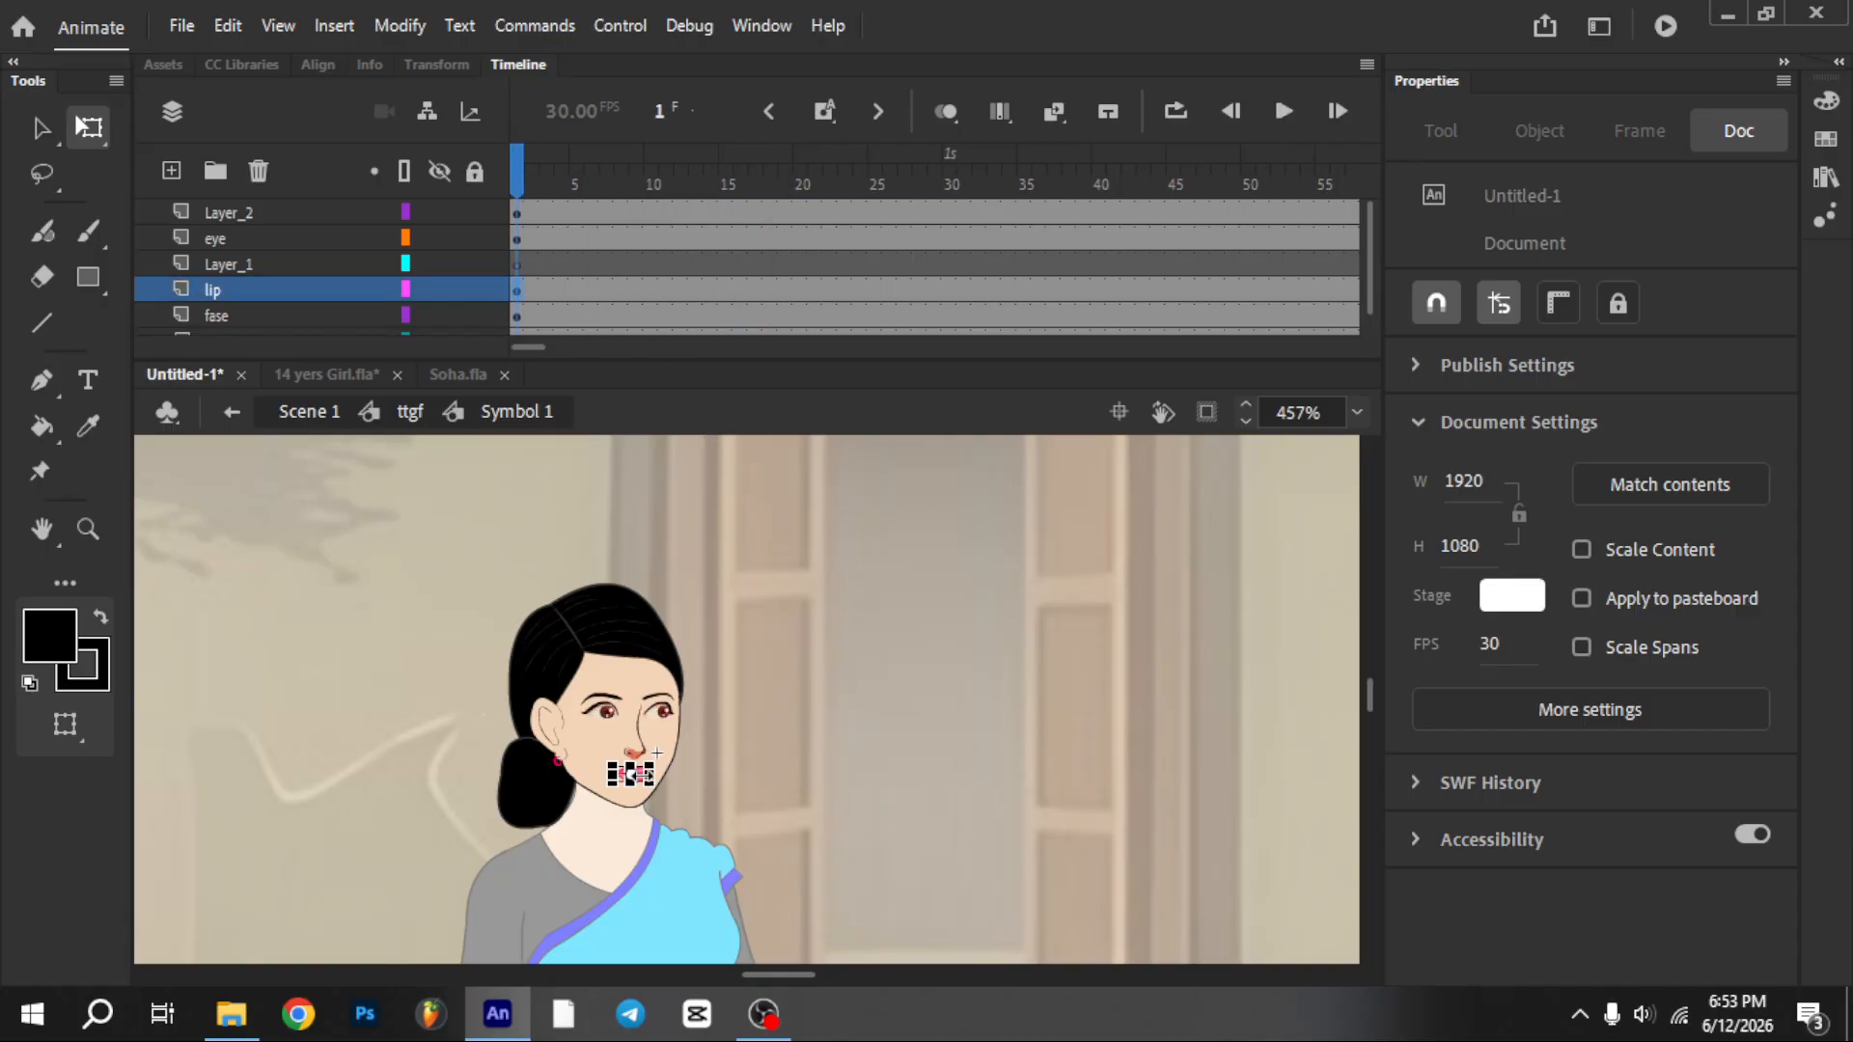
# Select the woman's mouth at frame 1 of the lip layer
pyautogui.click(517, 289)
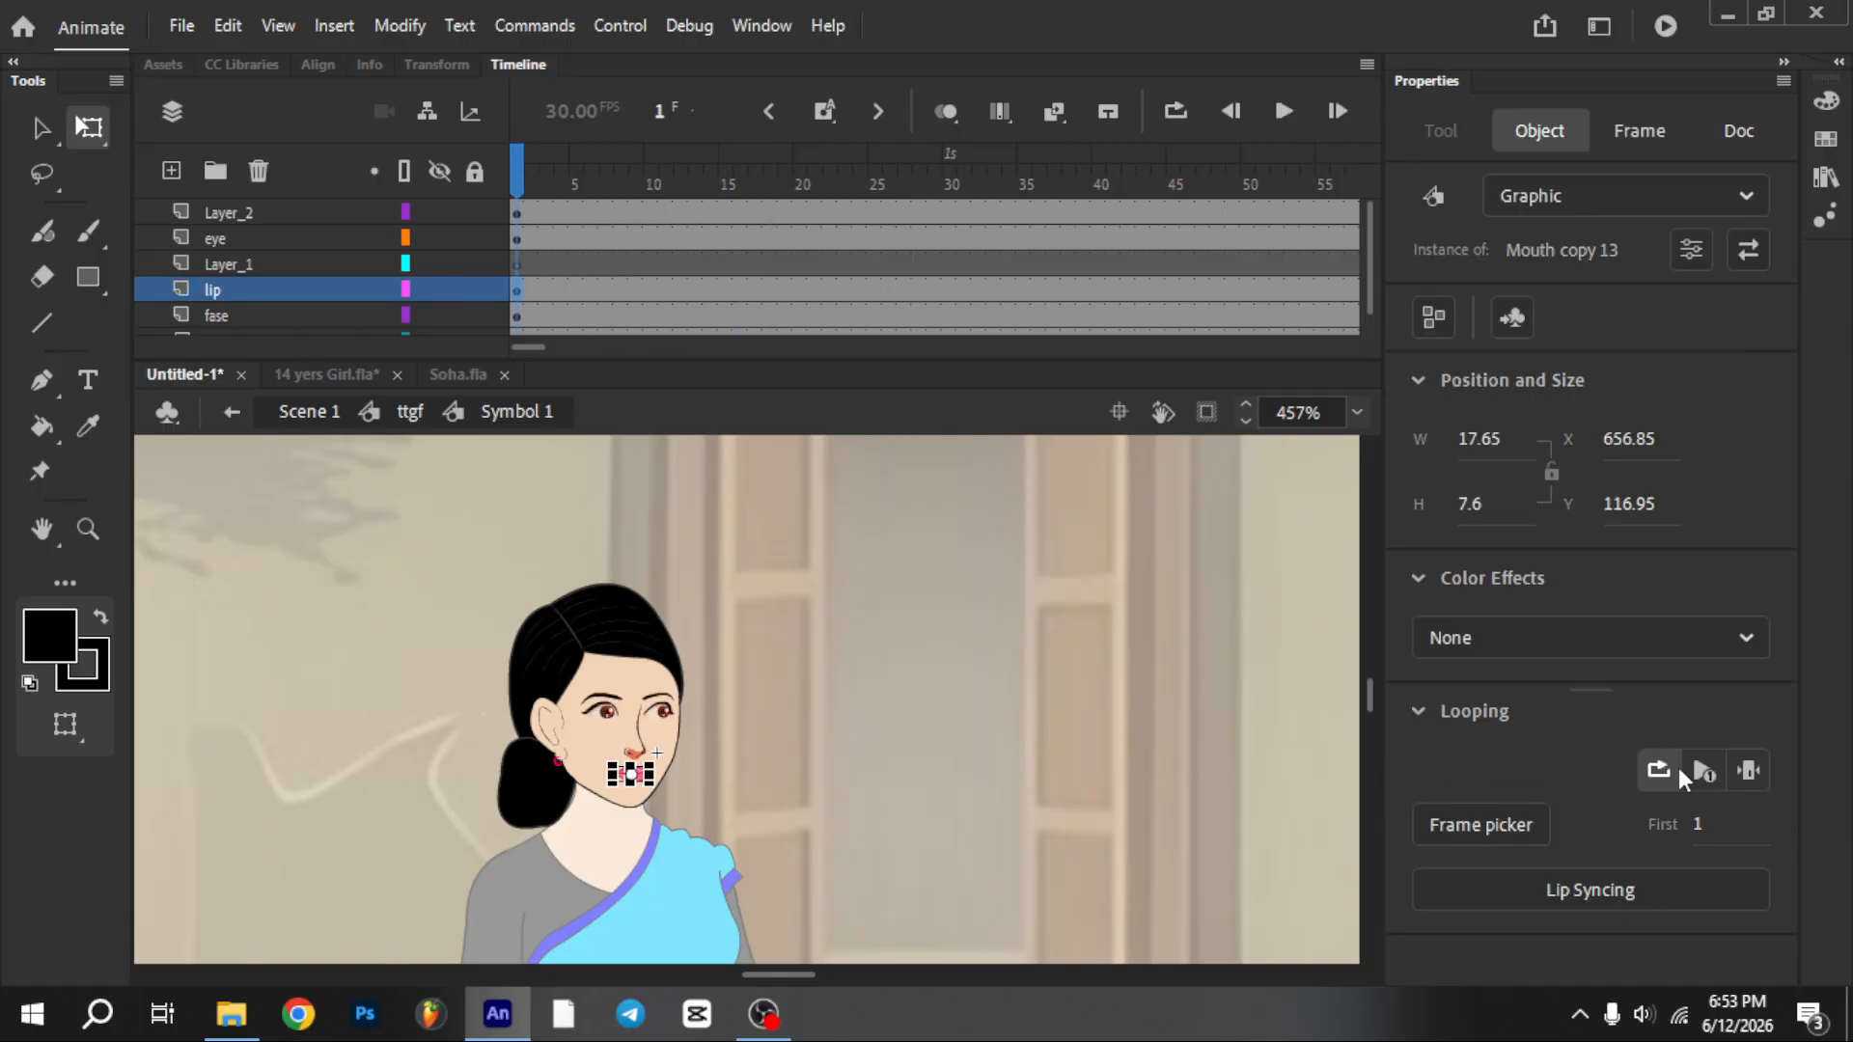
# Mark the mouth's looping options with a red rectangle and arrows in a screen capture, and discard the capture
pyautogui.click(1579, 1013)
pyautogui.click(1552, 851)
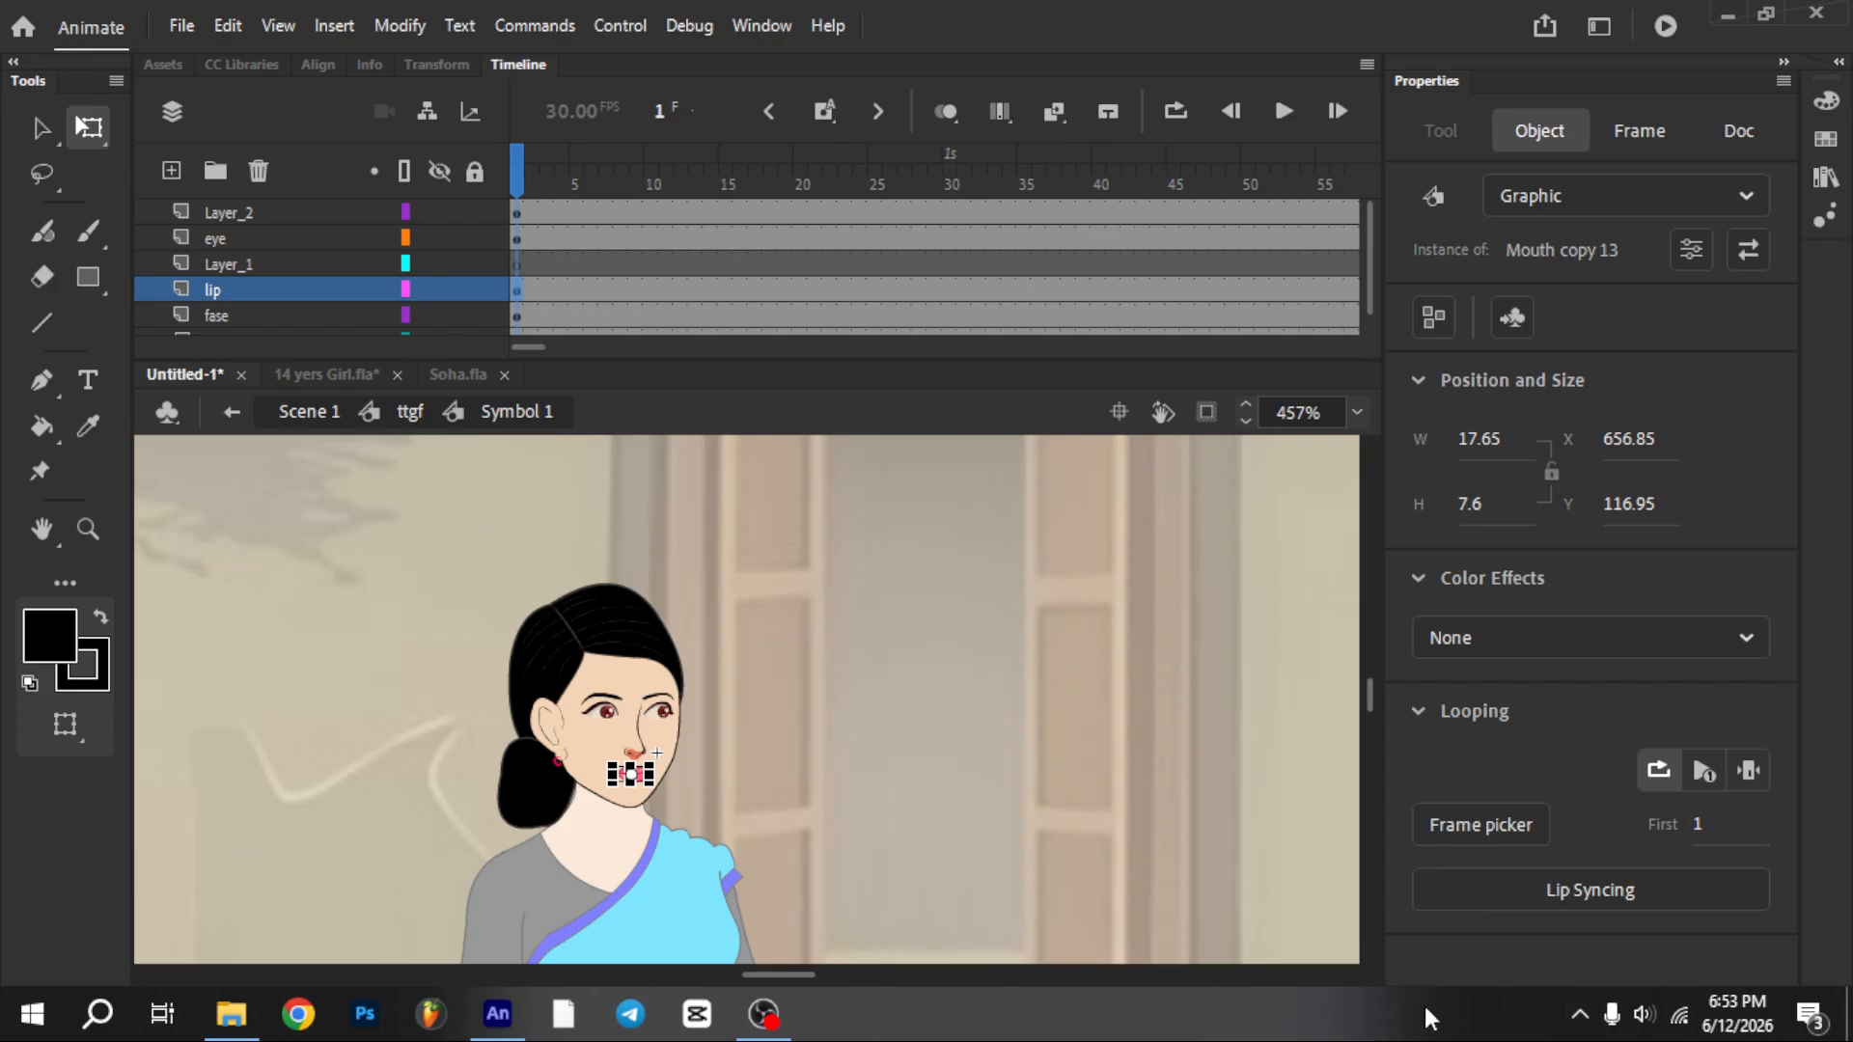
pyautogui.moveTo(609, 317); pyautogui.dragTo(1782, 957)
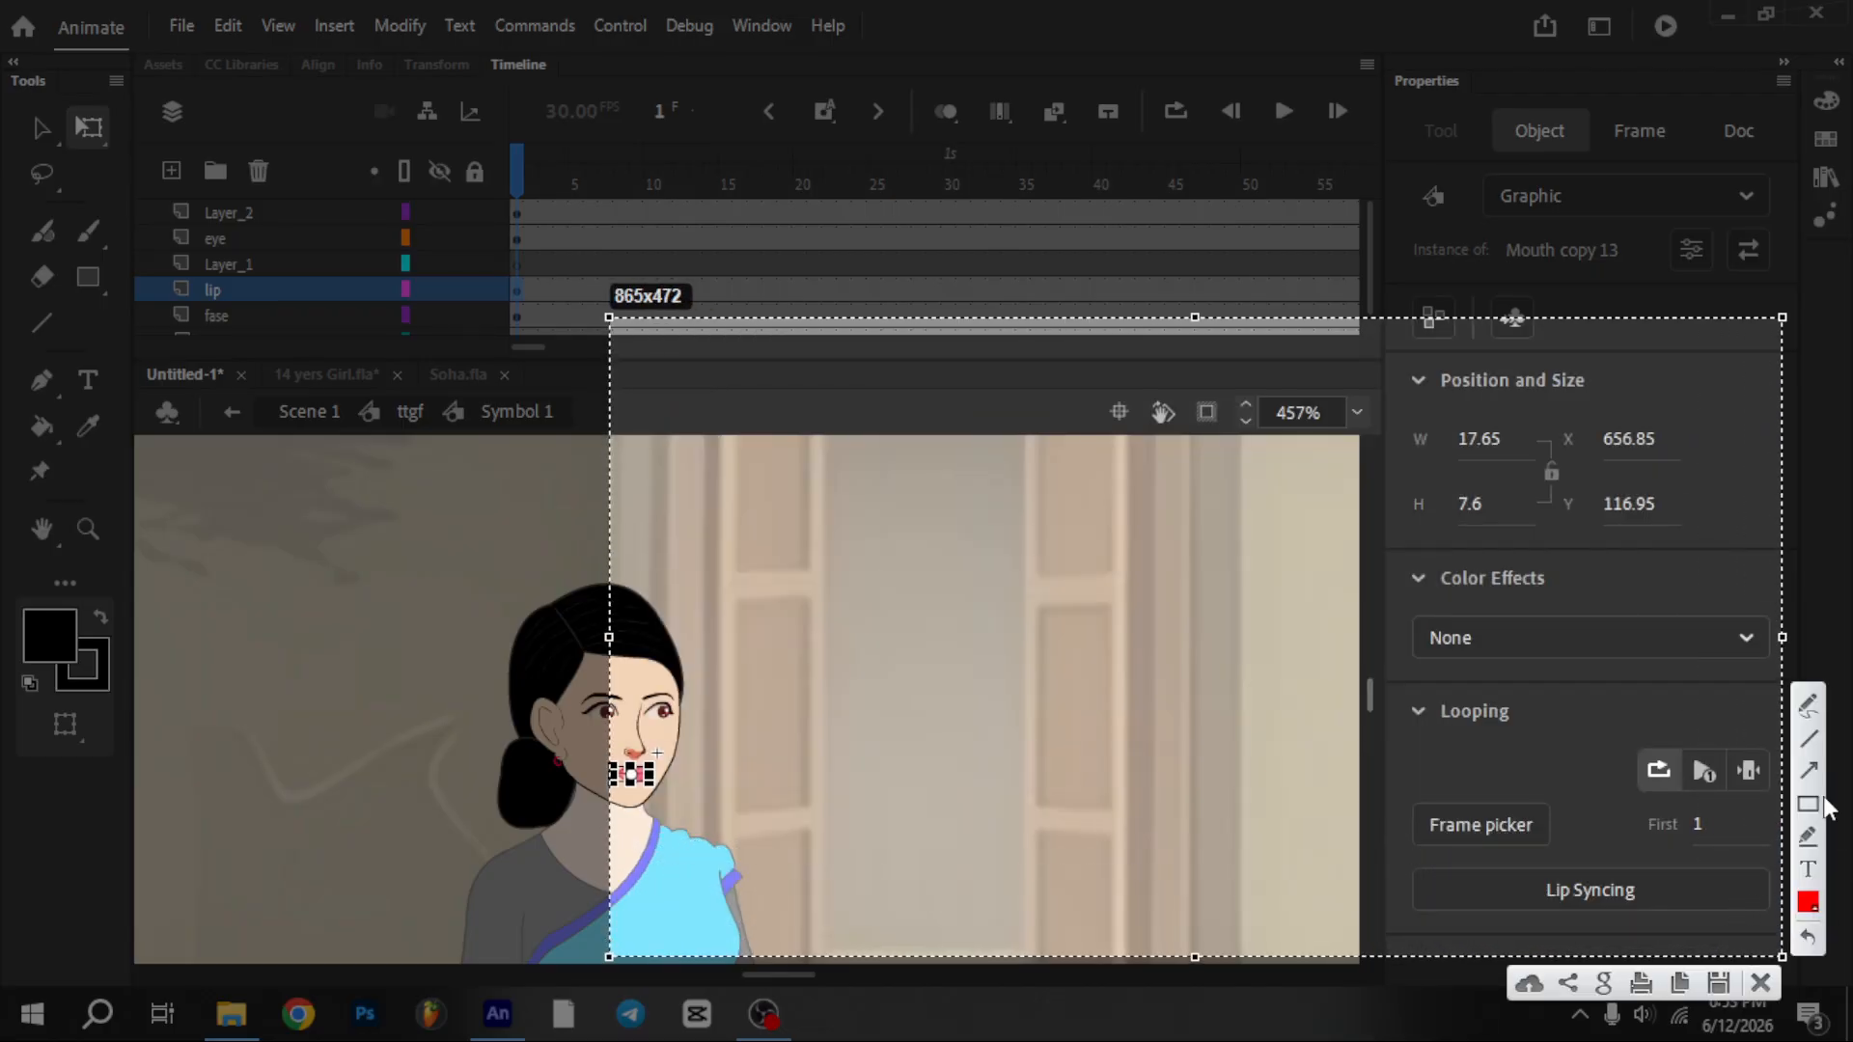
pyautogui.moveTo(1624, 694); pyautogui.dragTo(1751, 825)
pyautogui.click(1807, 770)
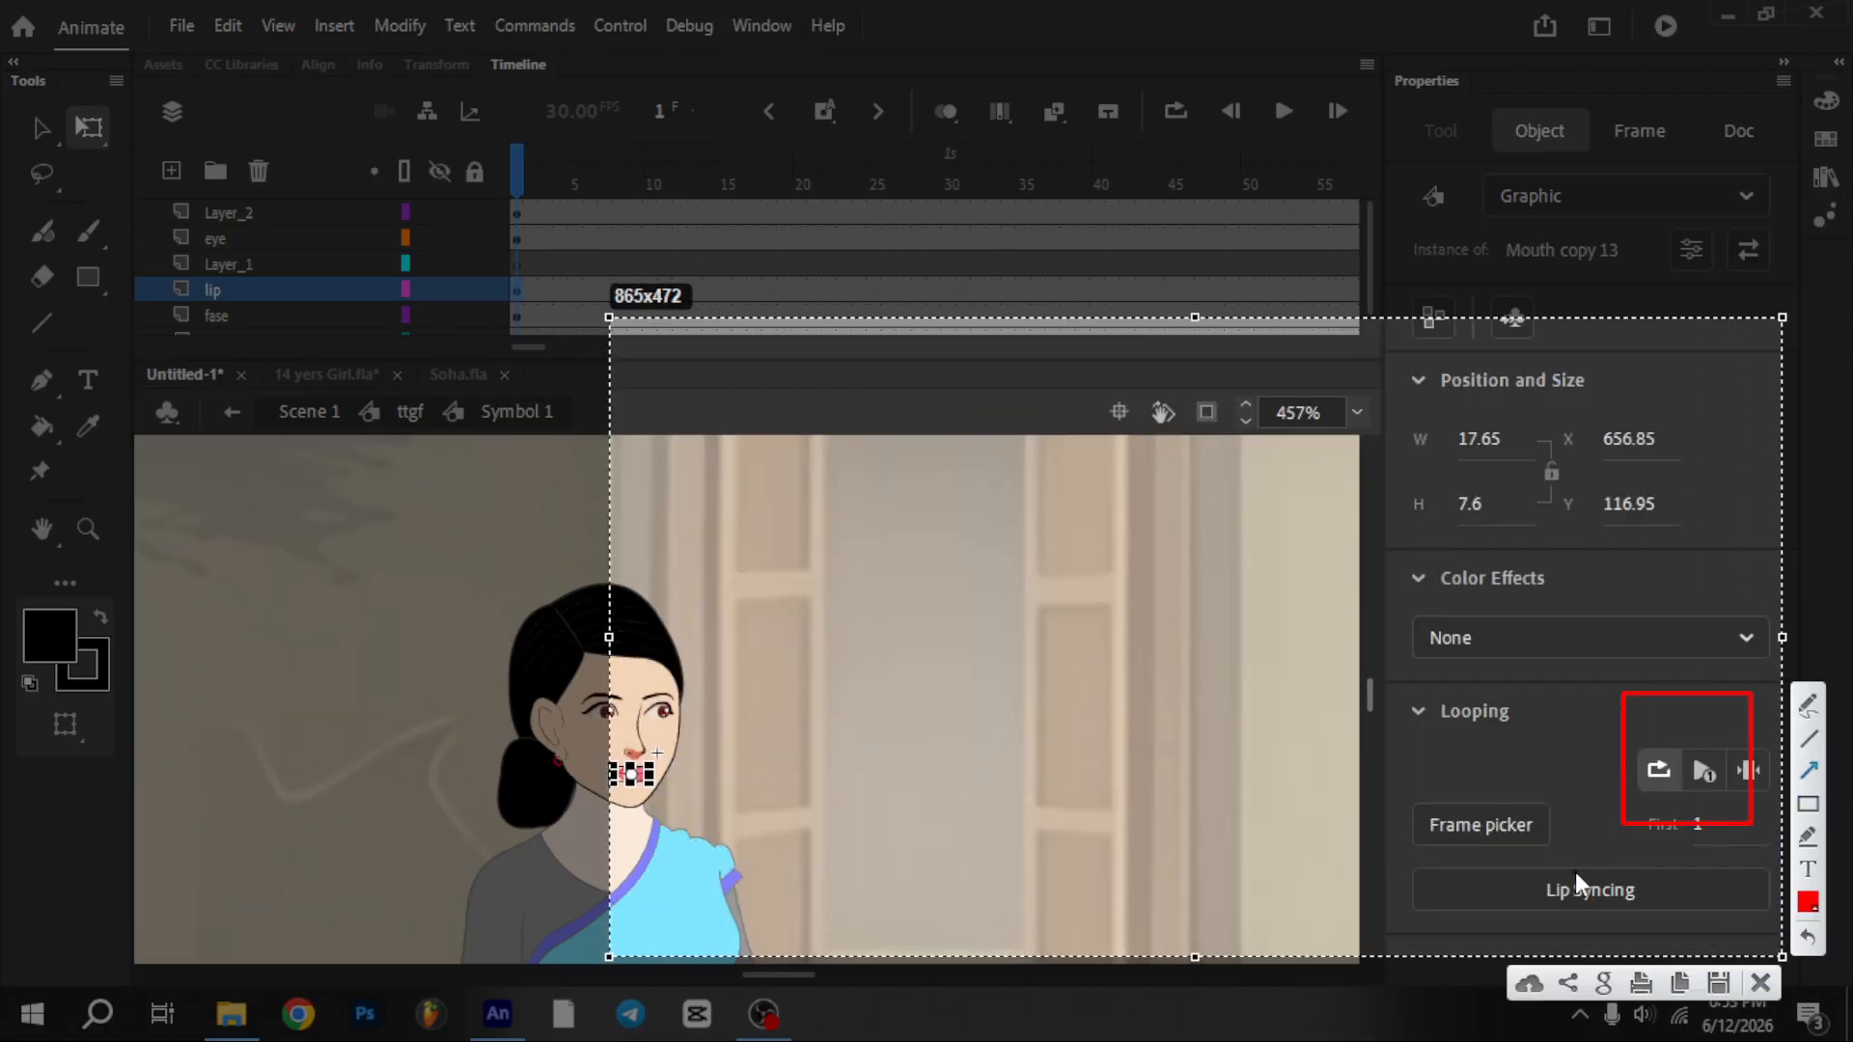
pyautogui.moveTo(1577, 872); pyautogui.dragTo(1675, 786)
pyautogui.moveTo(1617, 715); pyautogui.dragTo(1656, 779)
pyautogui.click(1760, 982)
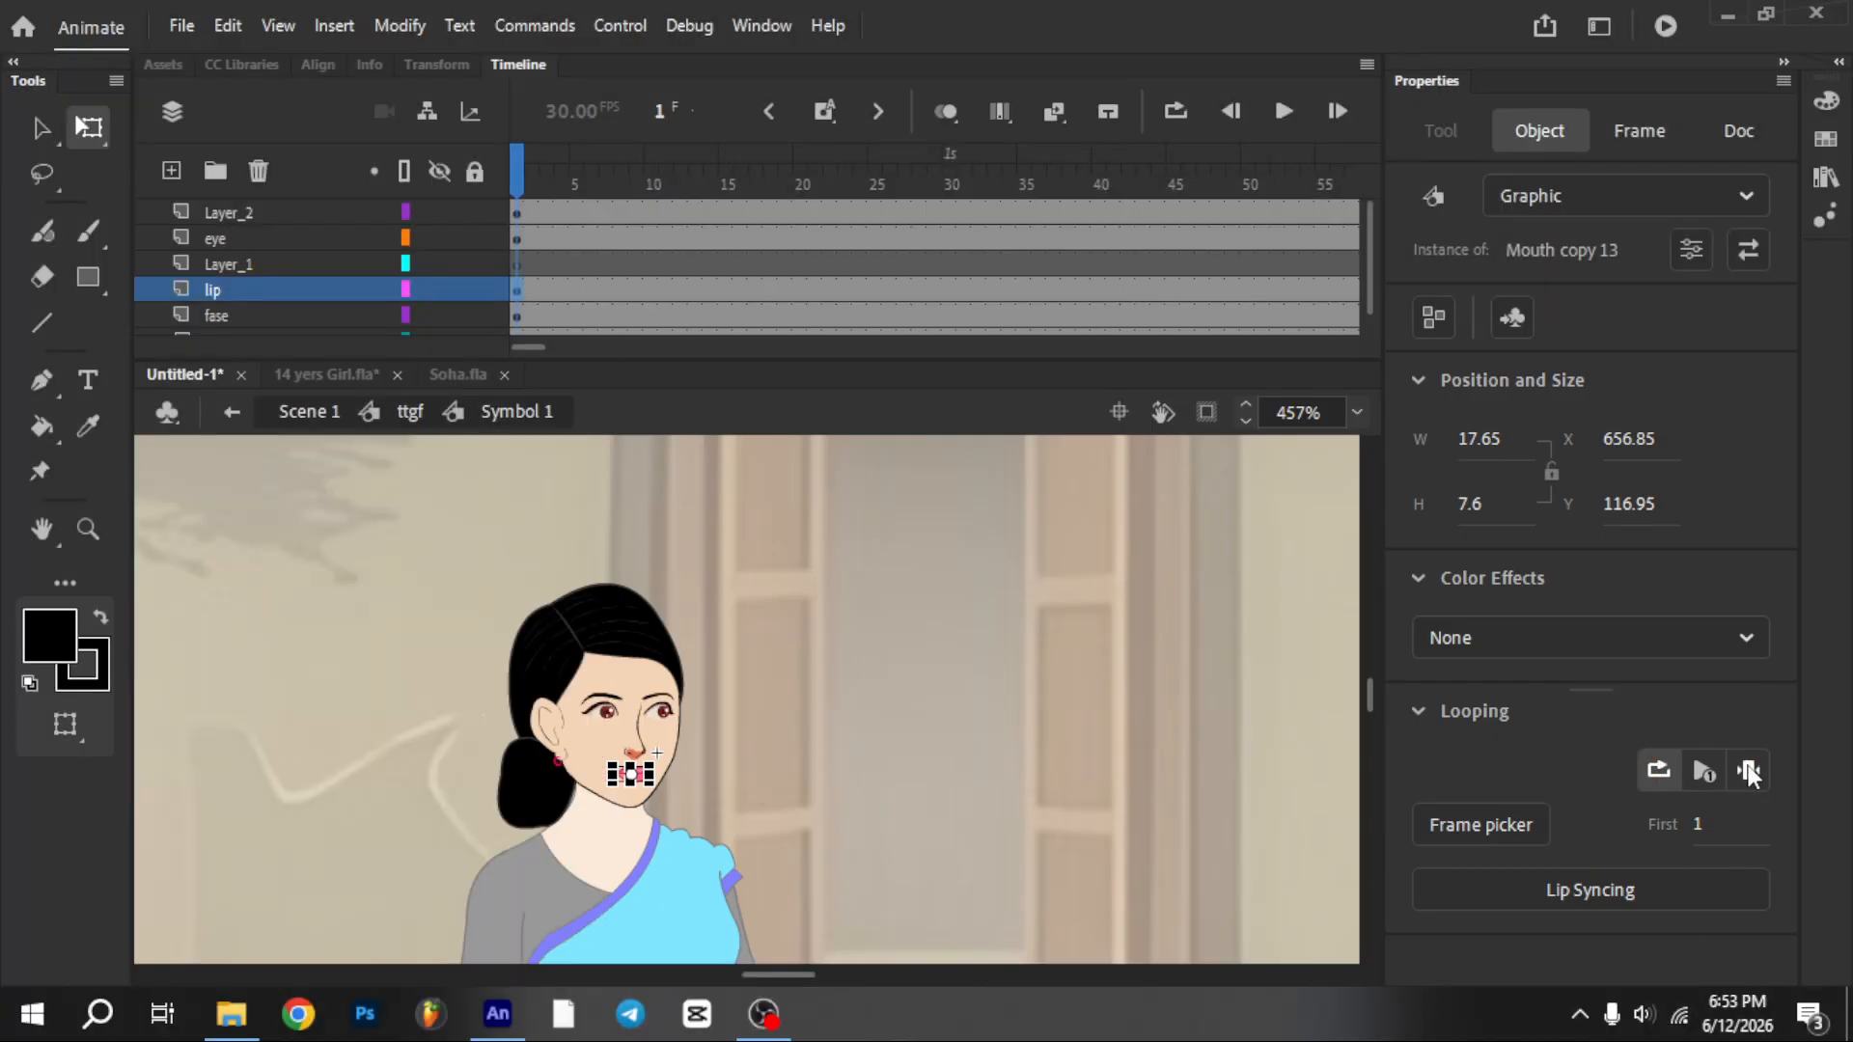
# Set the mouth's looping to single frame and play the head symbol to check that the mouth stays still
pyautogui.click(1135, 826)
pyautogui.press('Return')
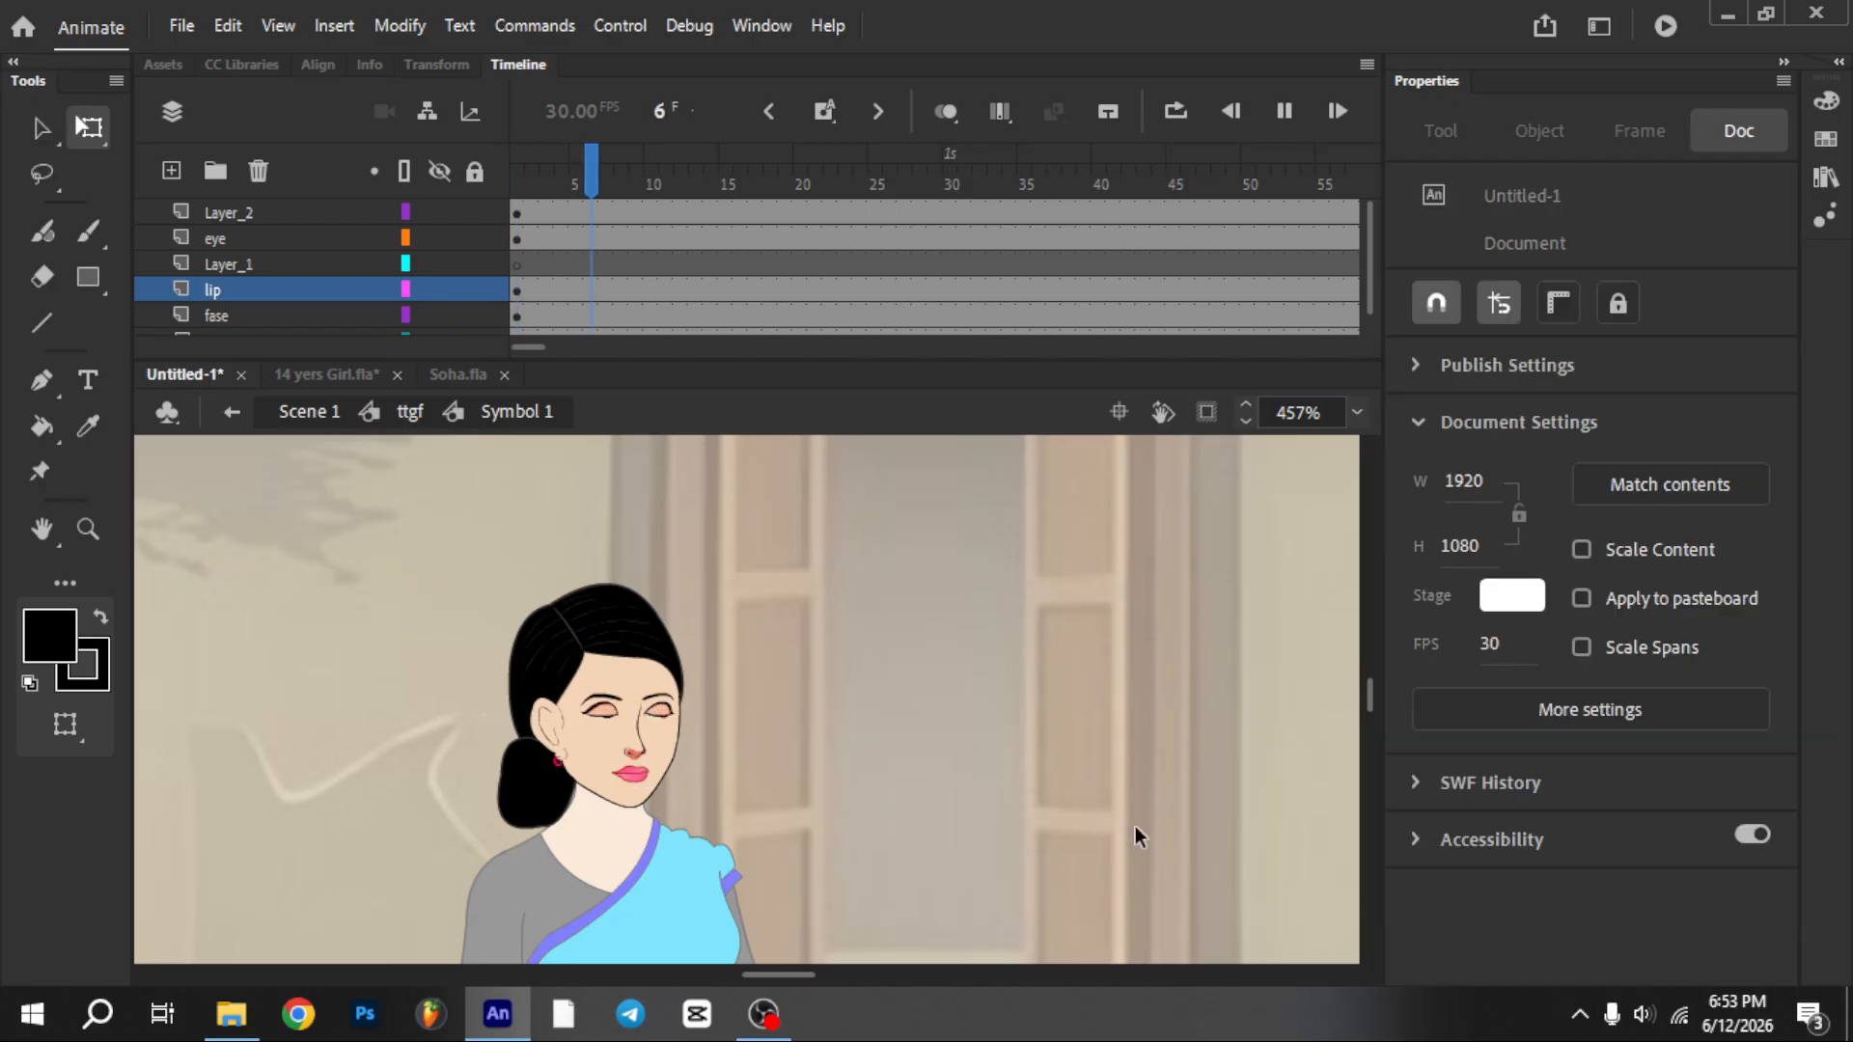
pyautogui.press('Return')
# At frame 208 of the lip layer, set the woman's mouth to loop and play the speech that follows
pyautogui.moveTo(526, 346); pyautogui.dragTo(641, 506)
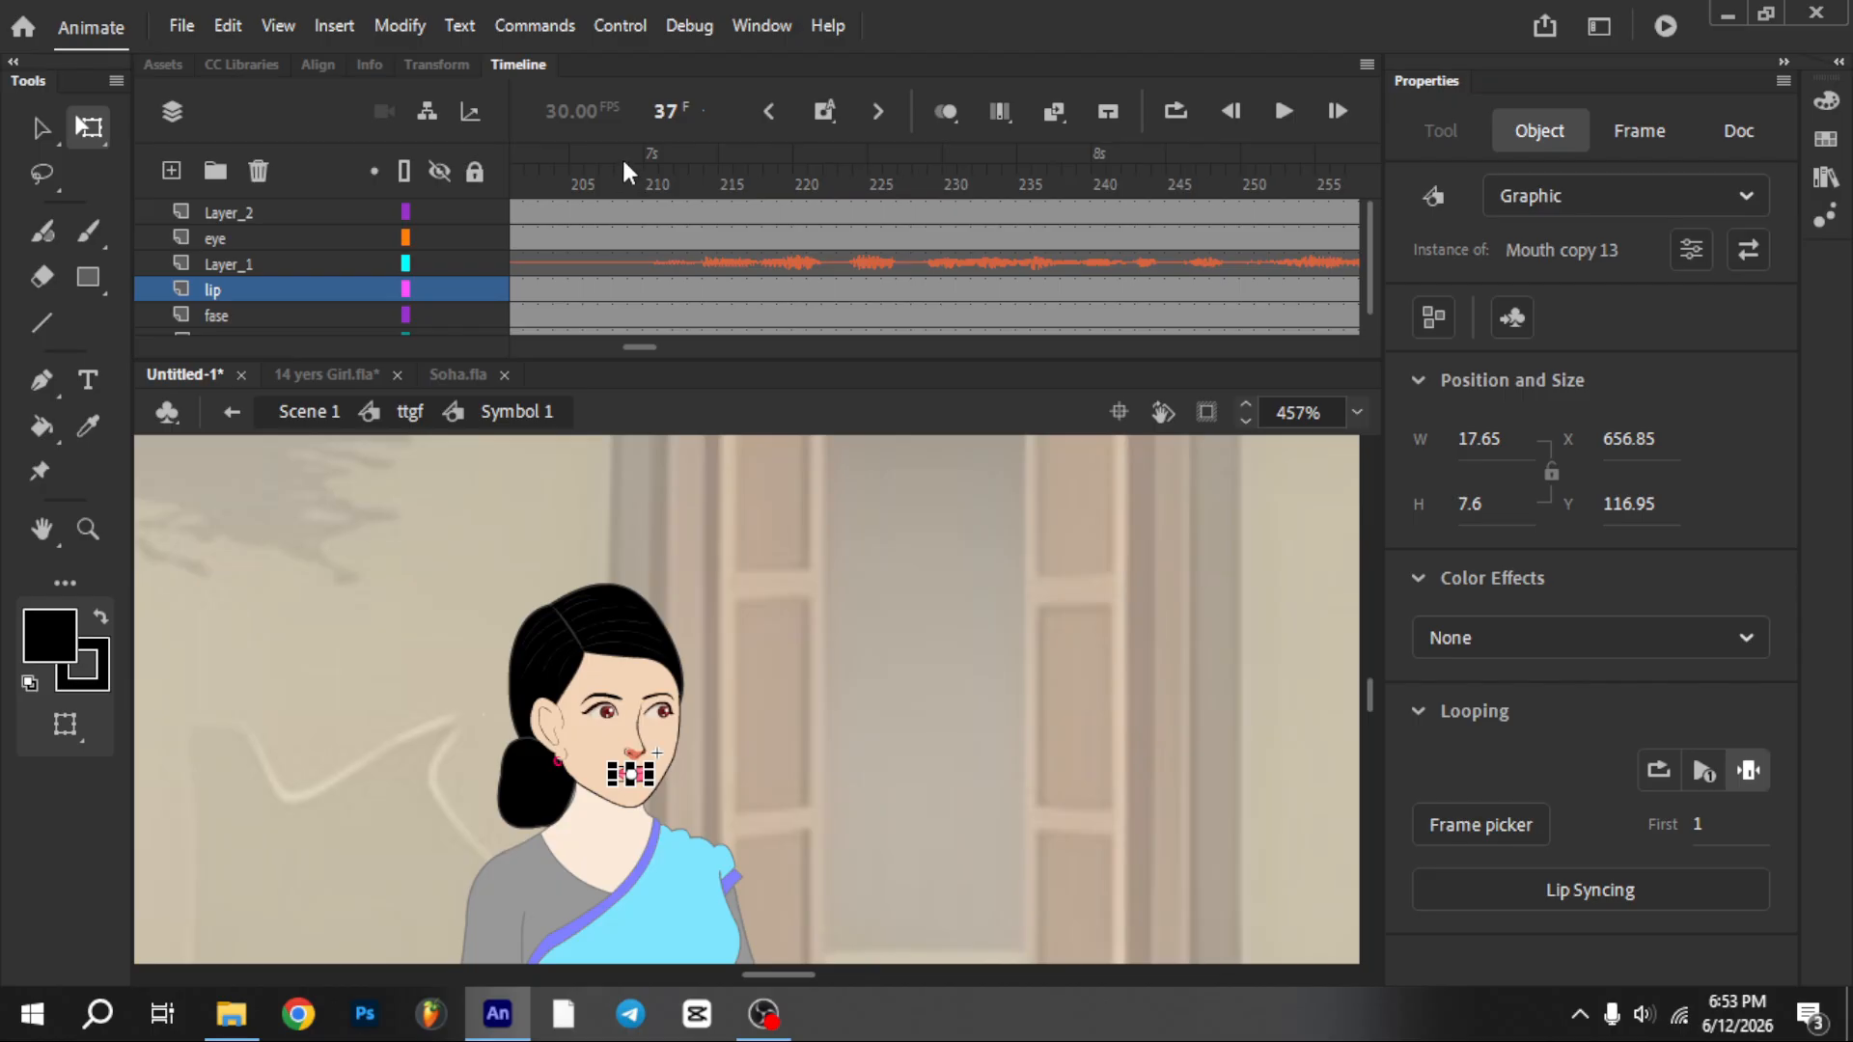
pyautogui.click(623, 171)
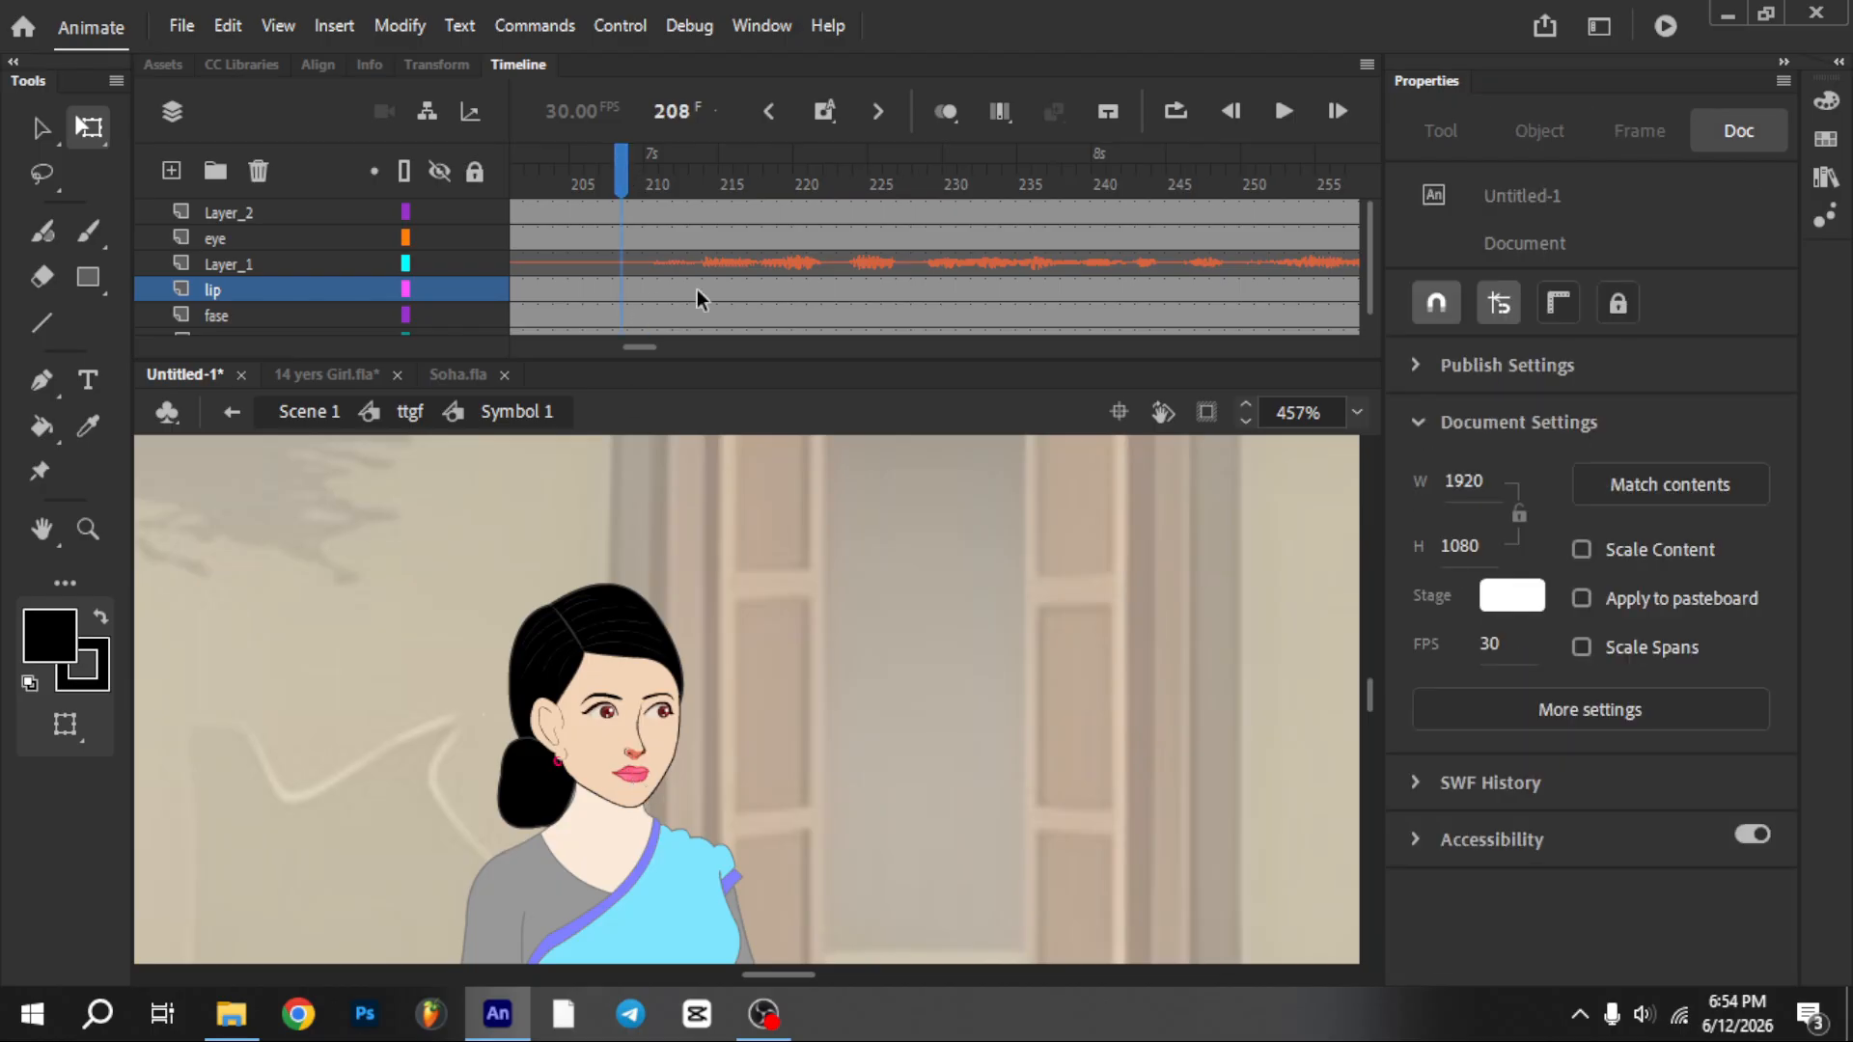
pyautogui.click(639, 776)
pyautogui.click(1645, 775)
pyautogui.press('Return')
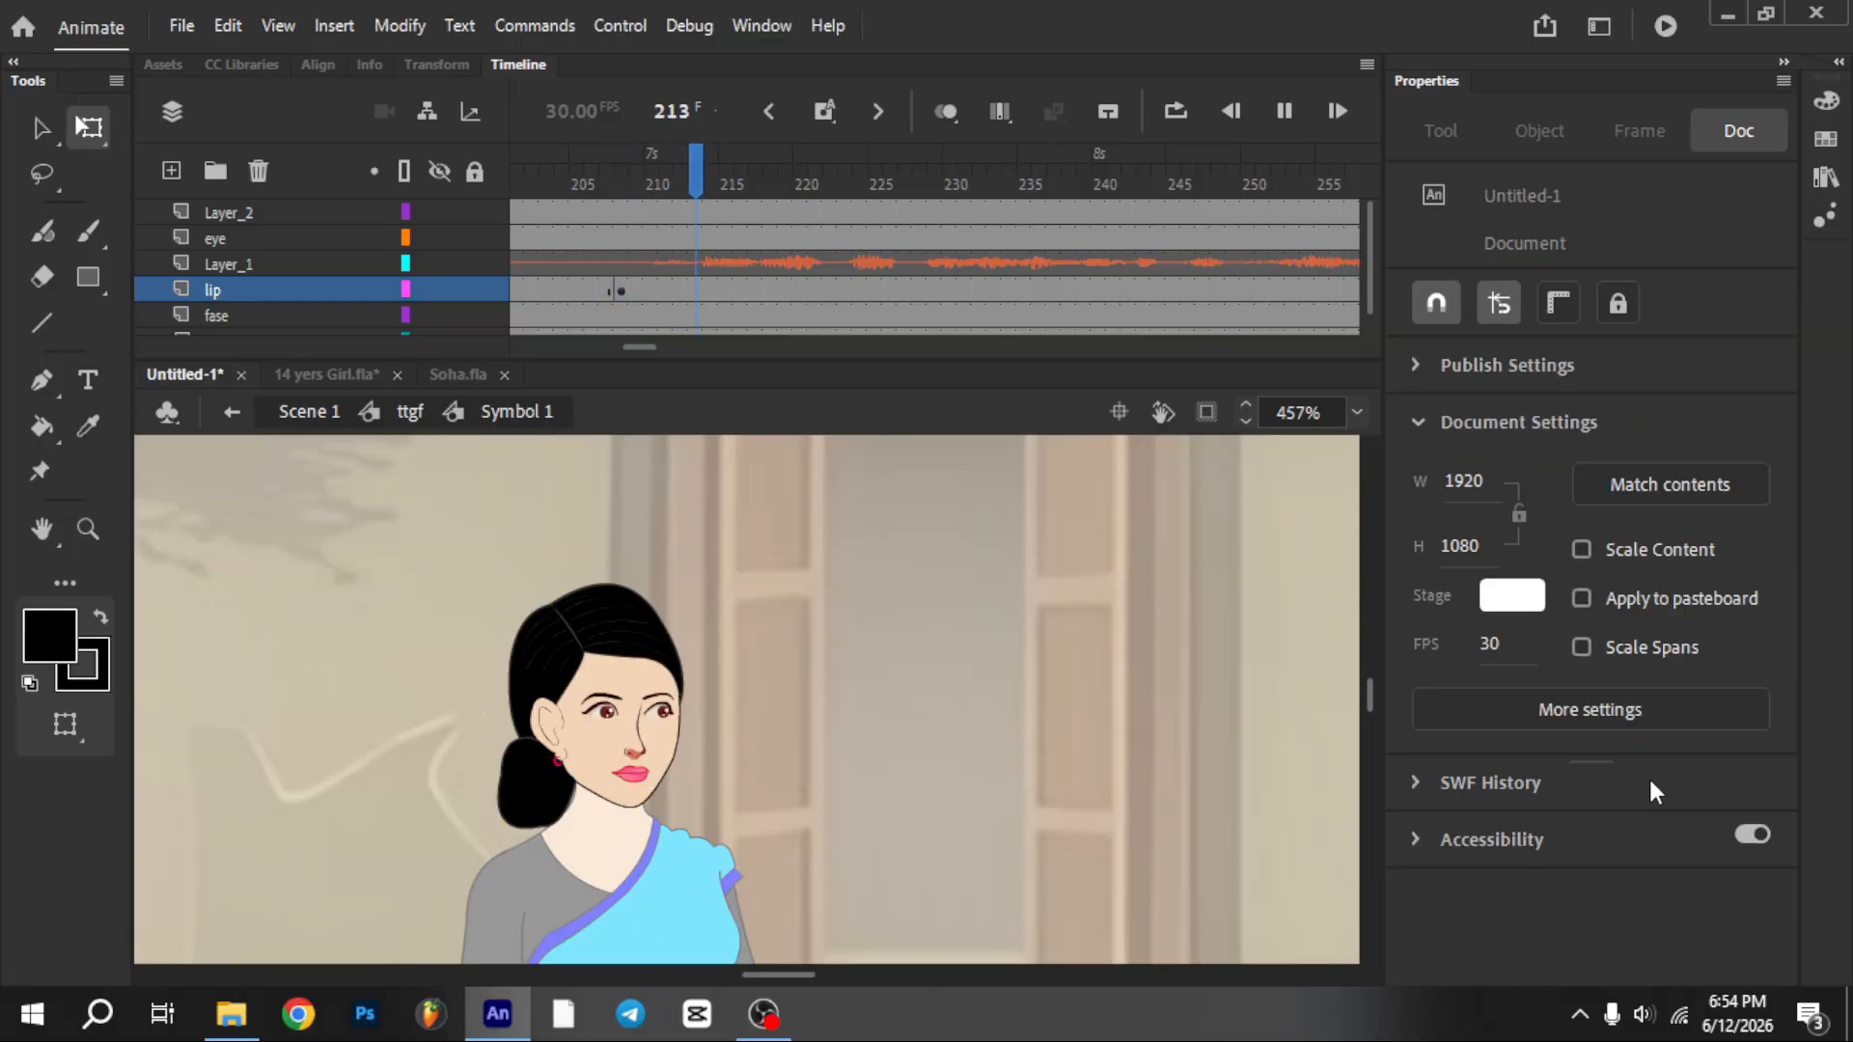
pyautogui.press('Return')
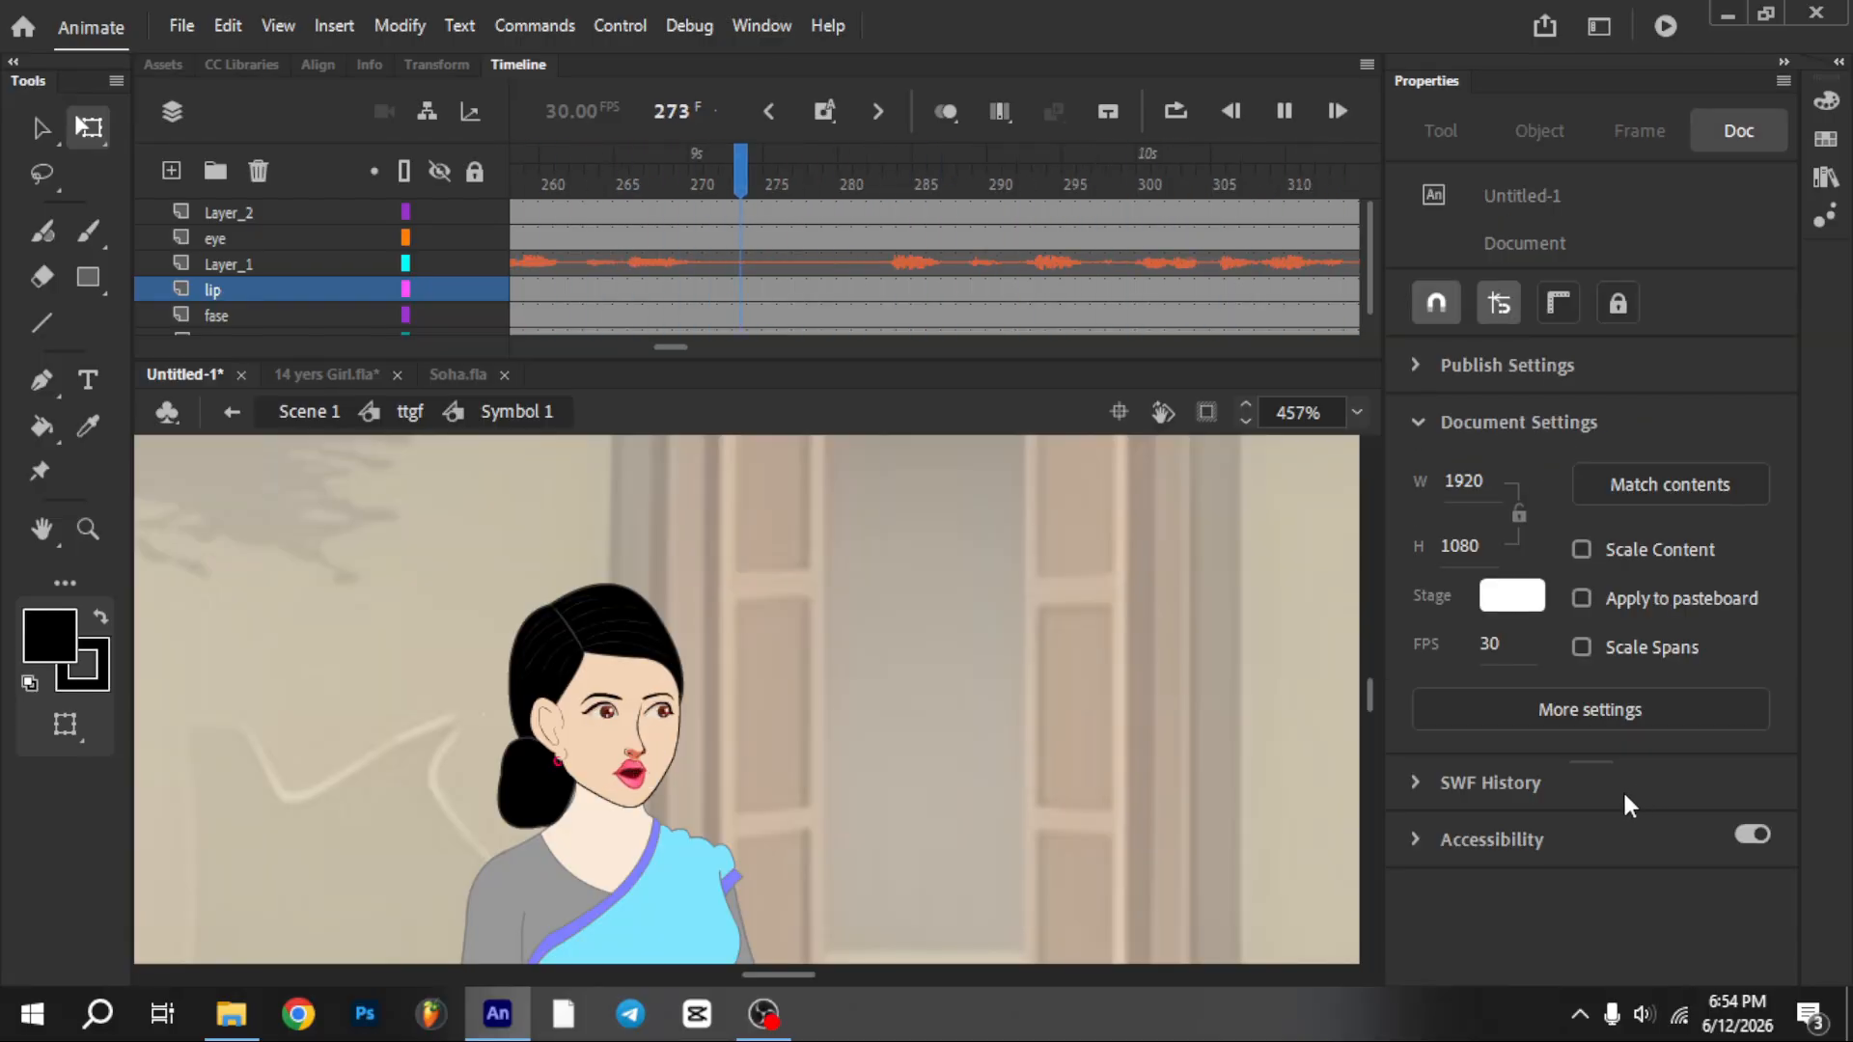
# Hold the mouth as a single frame from frame 271 and set it to loop again from frame 280, playing in between
pyautogui.click(713, 172)
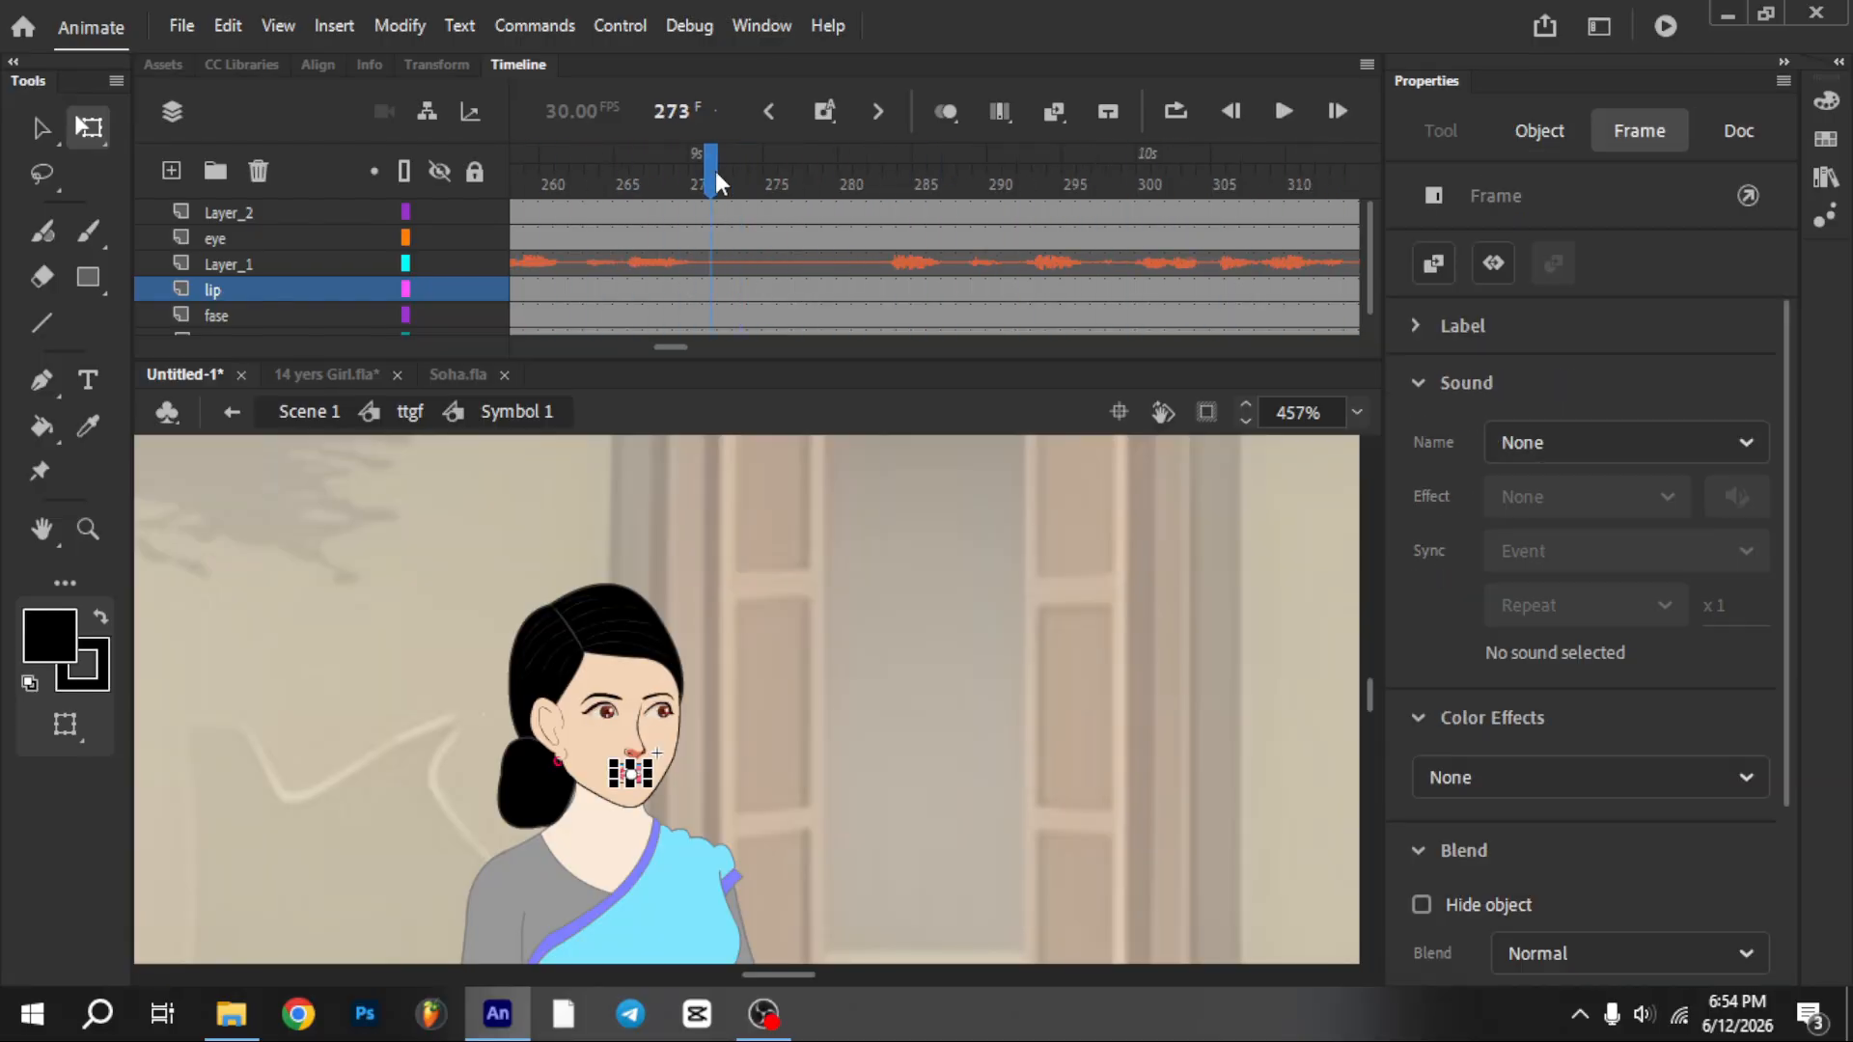
pyautogui.click(638, 780)
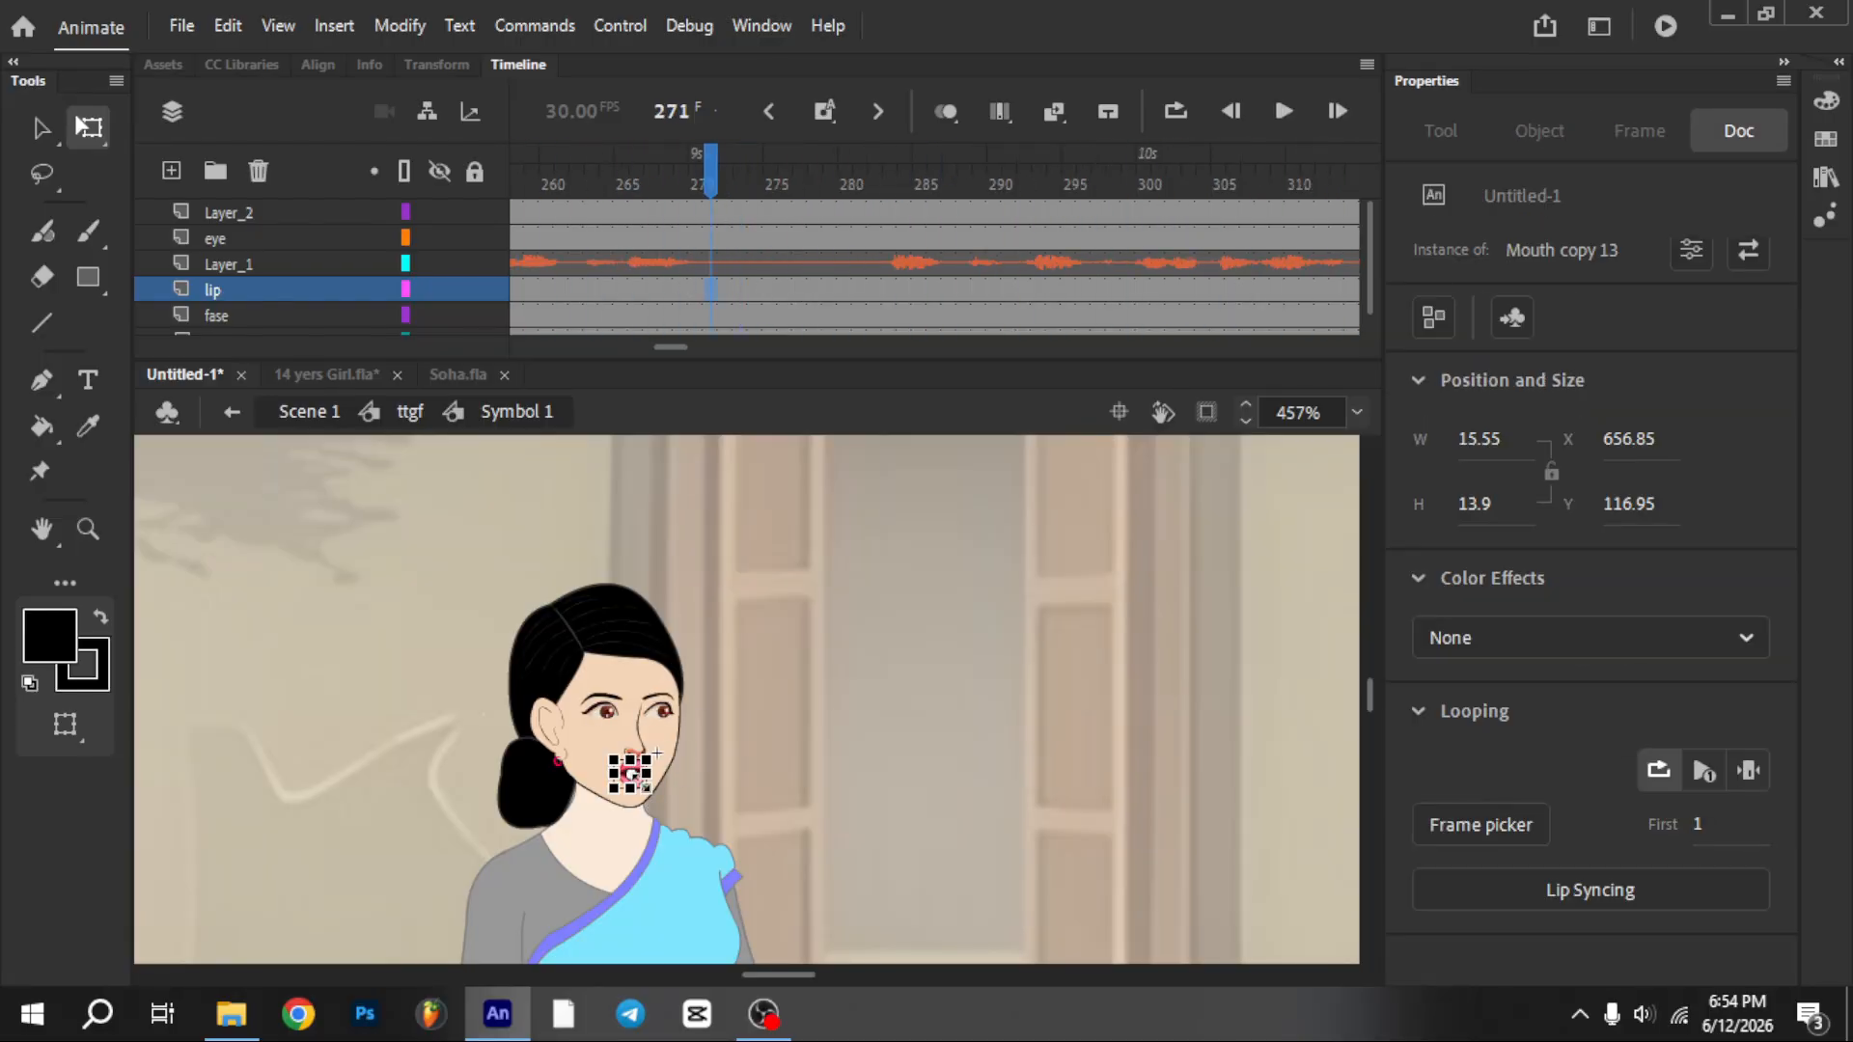
pyautogui.click(1750, 771)
pyautogui.press('Return')
pyautogui.press('Return')
pyautogui.click(1662, 775)
pyautogui.press('Return')
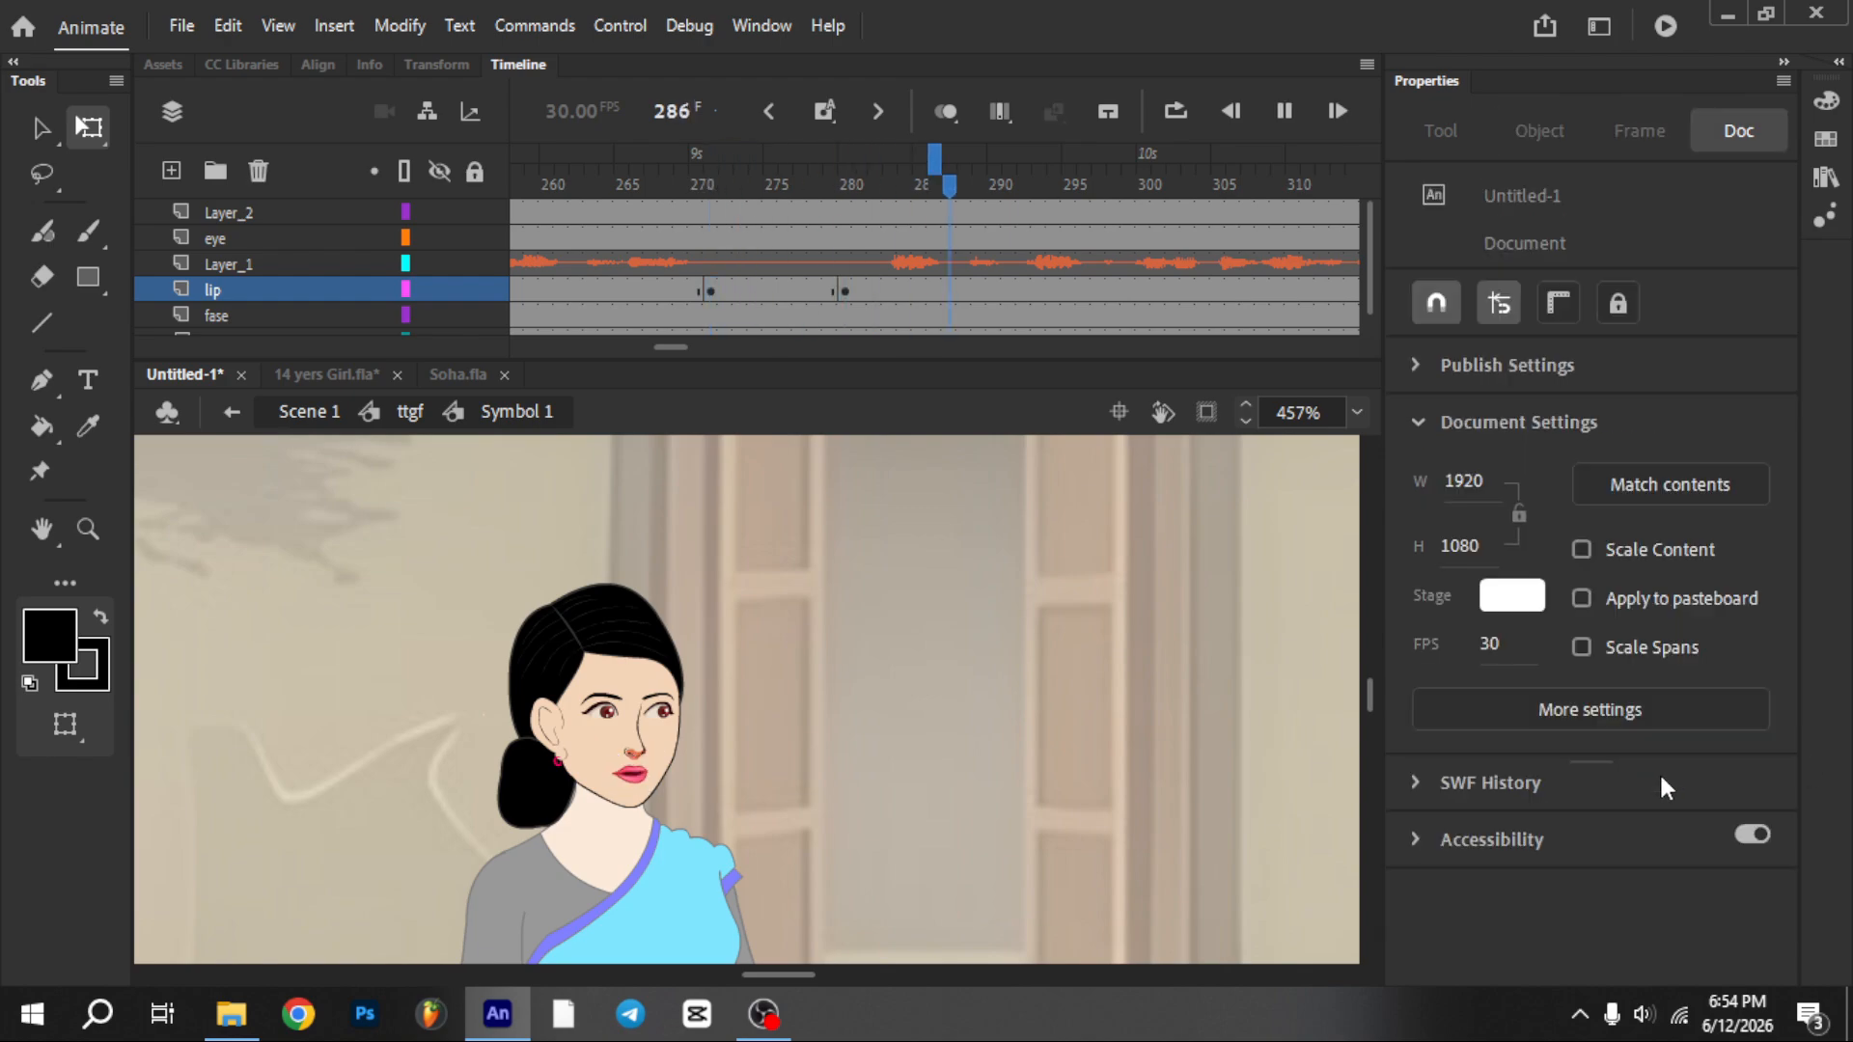
pyautogui.press('Return')
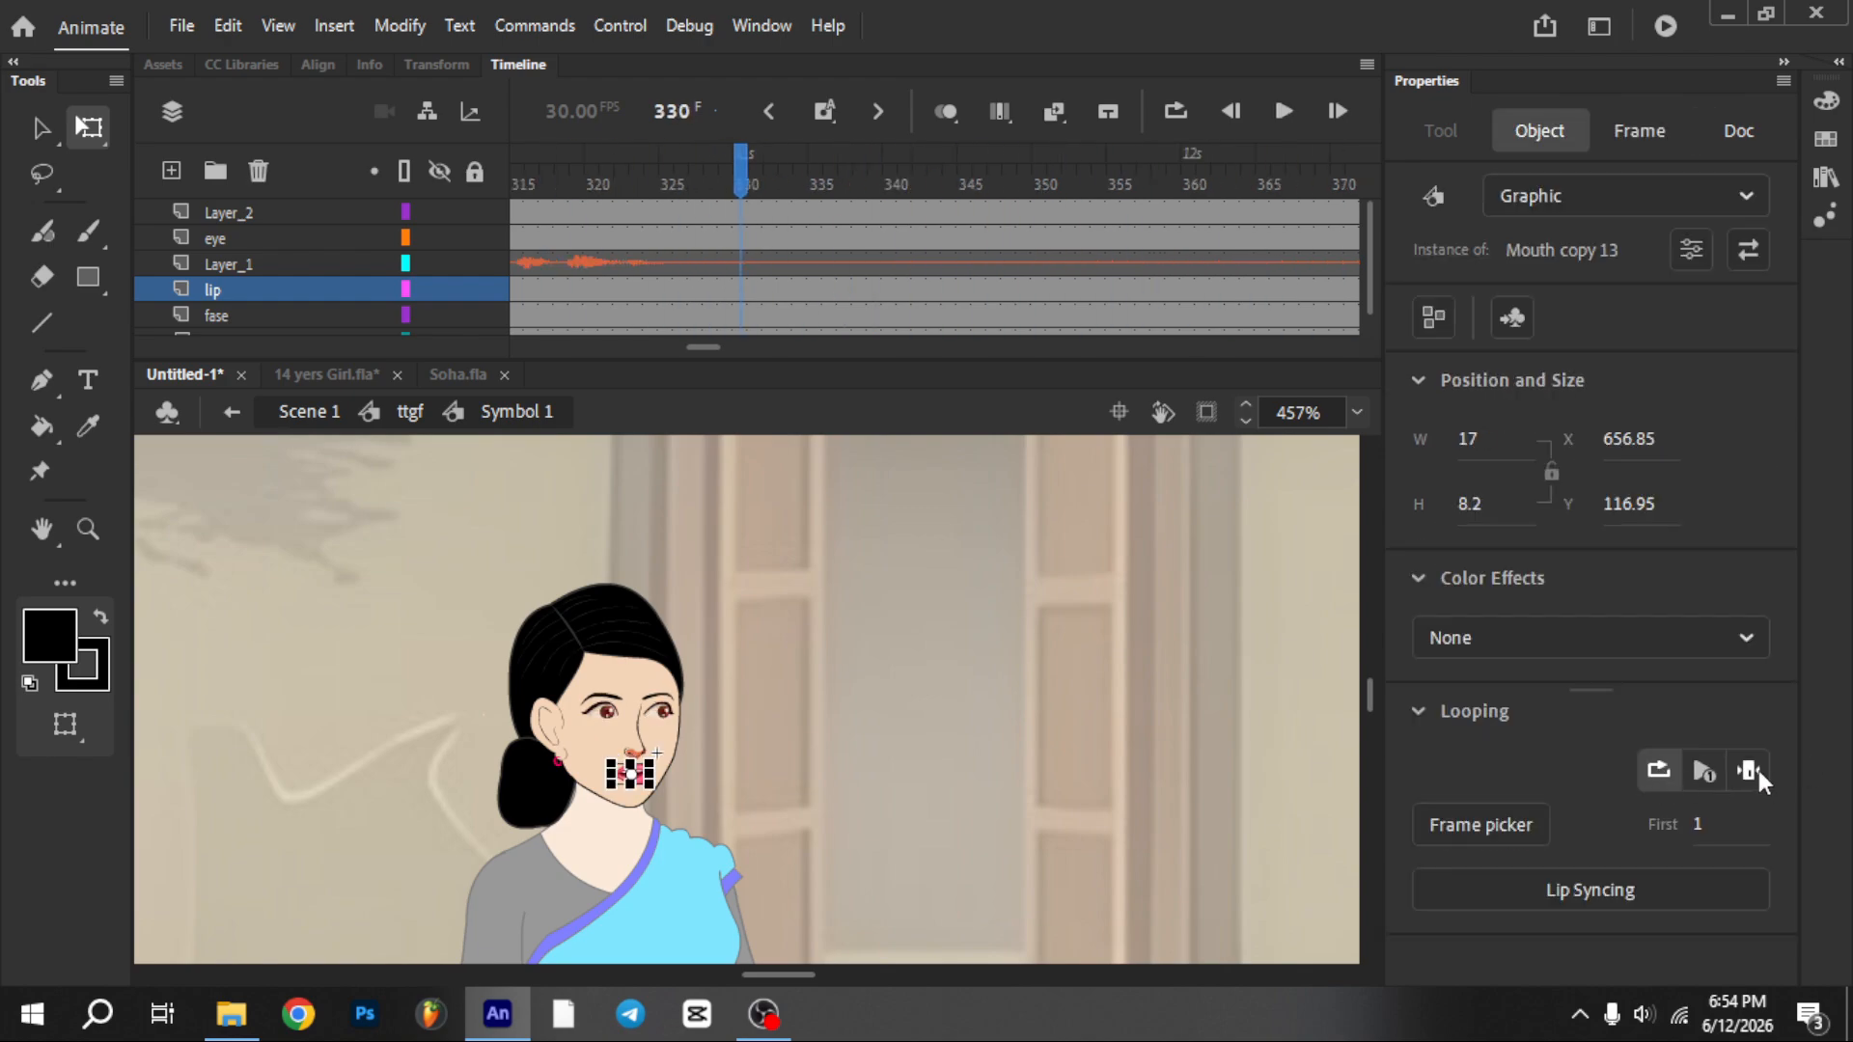
# Set the mouth to single frame at frame 330 and play onward to find the next stretch of voice
pyautogui.click(1750, 770)
pyautogui.press('Return')
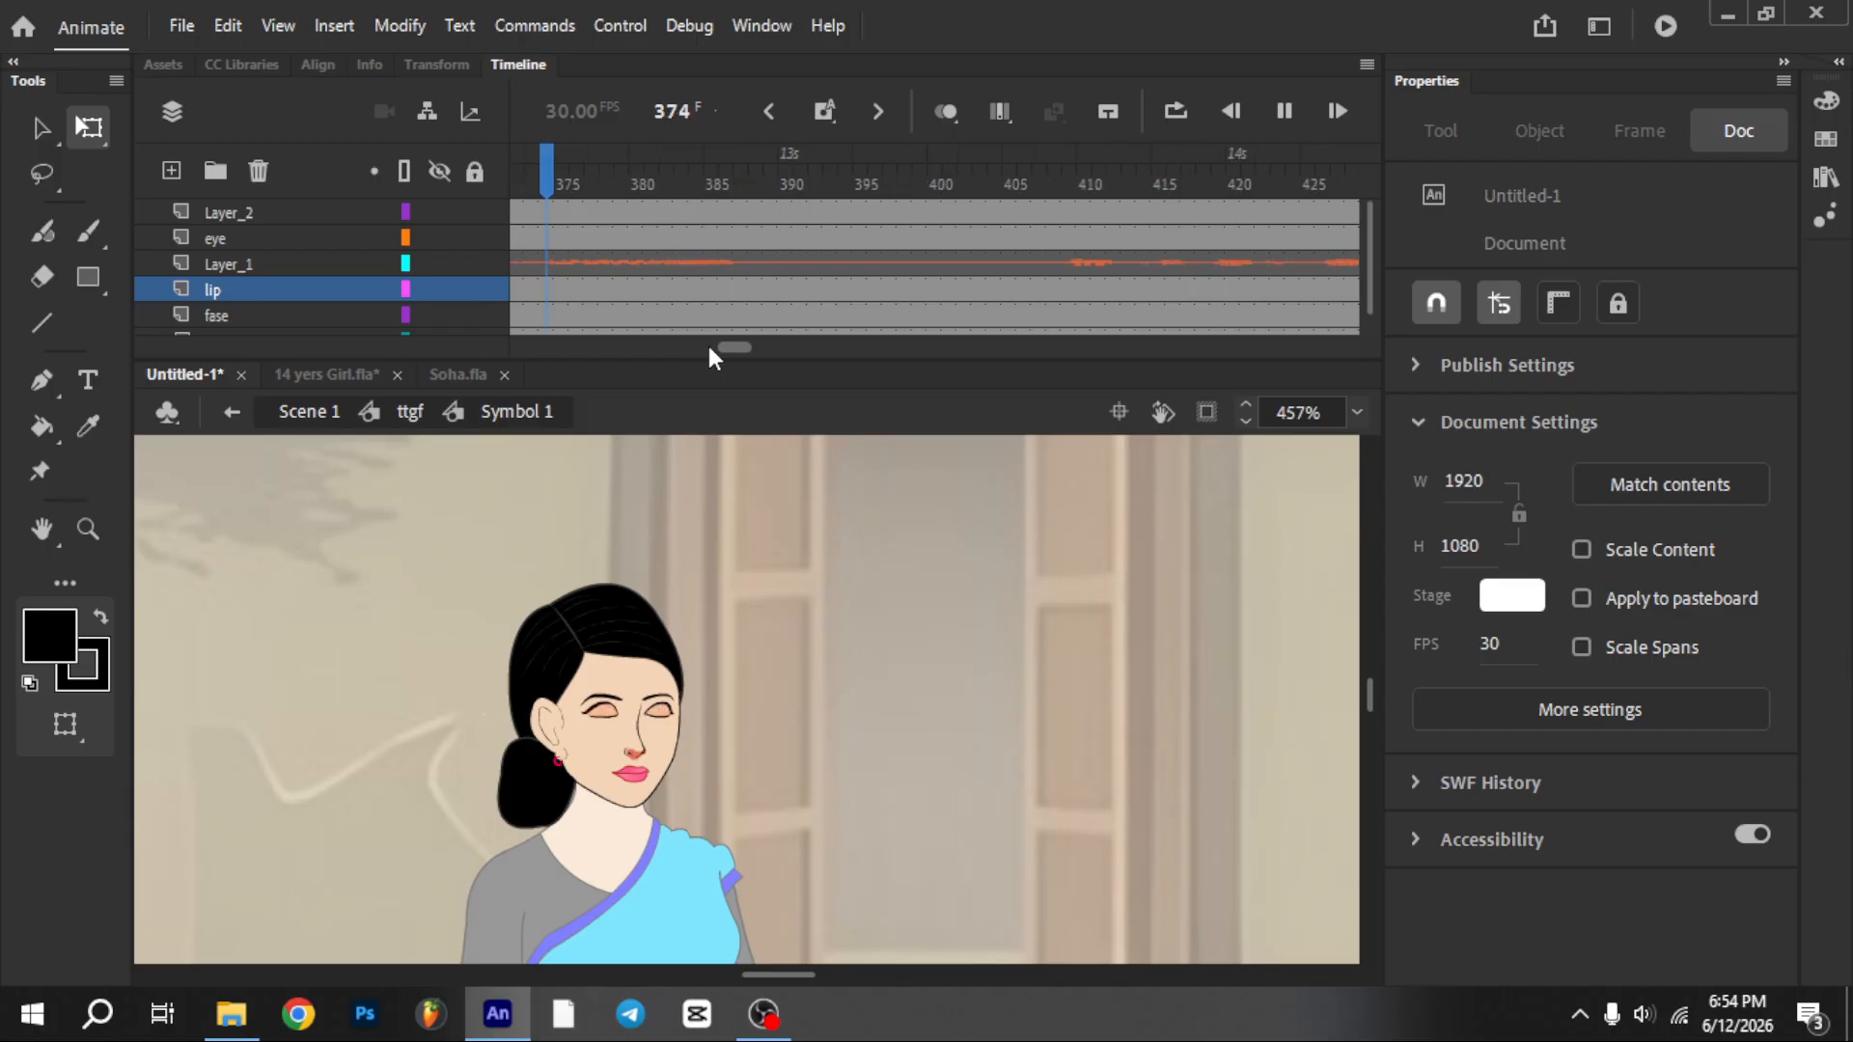
pyautogui.moveTo(722, 347); pyautogui.dragTo(796, 425)
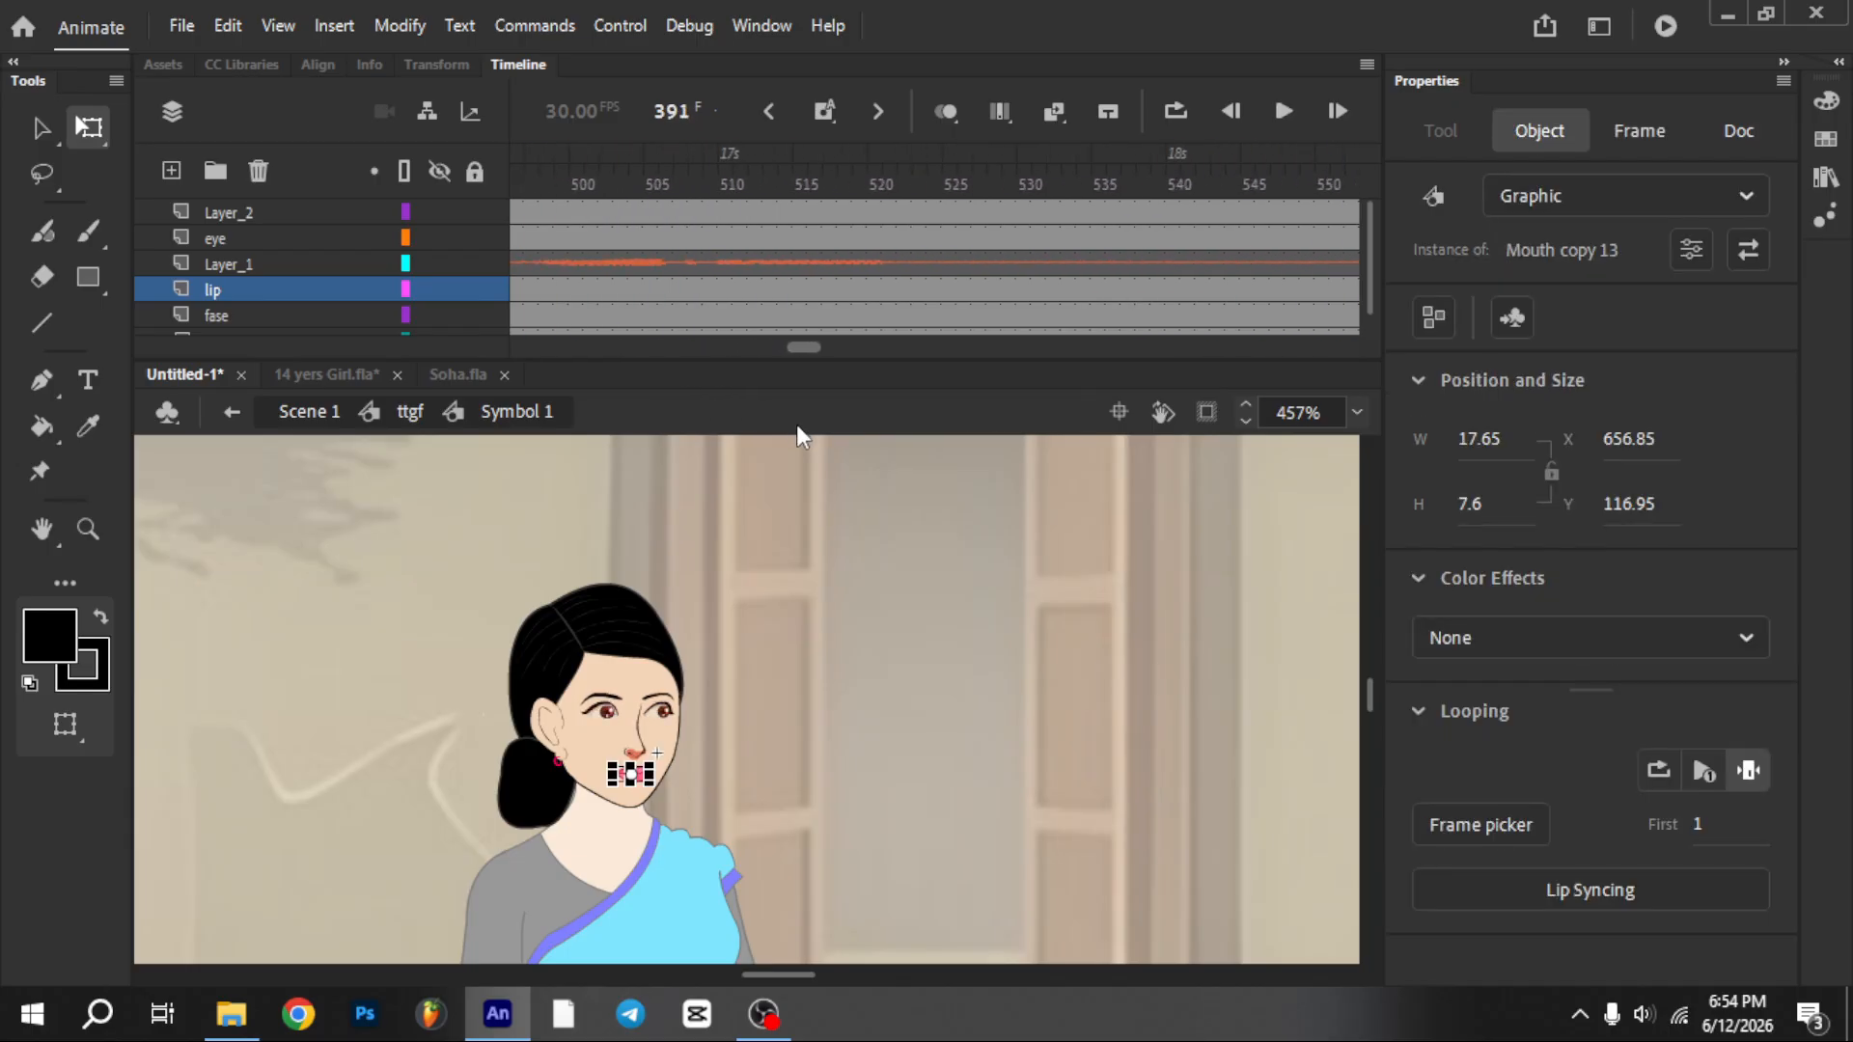
pyautogui.click(652, 238)
pyautogui.press('Return')
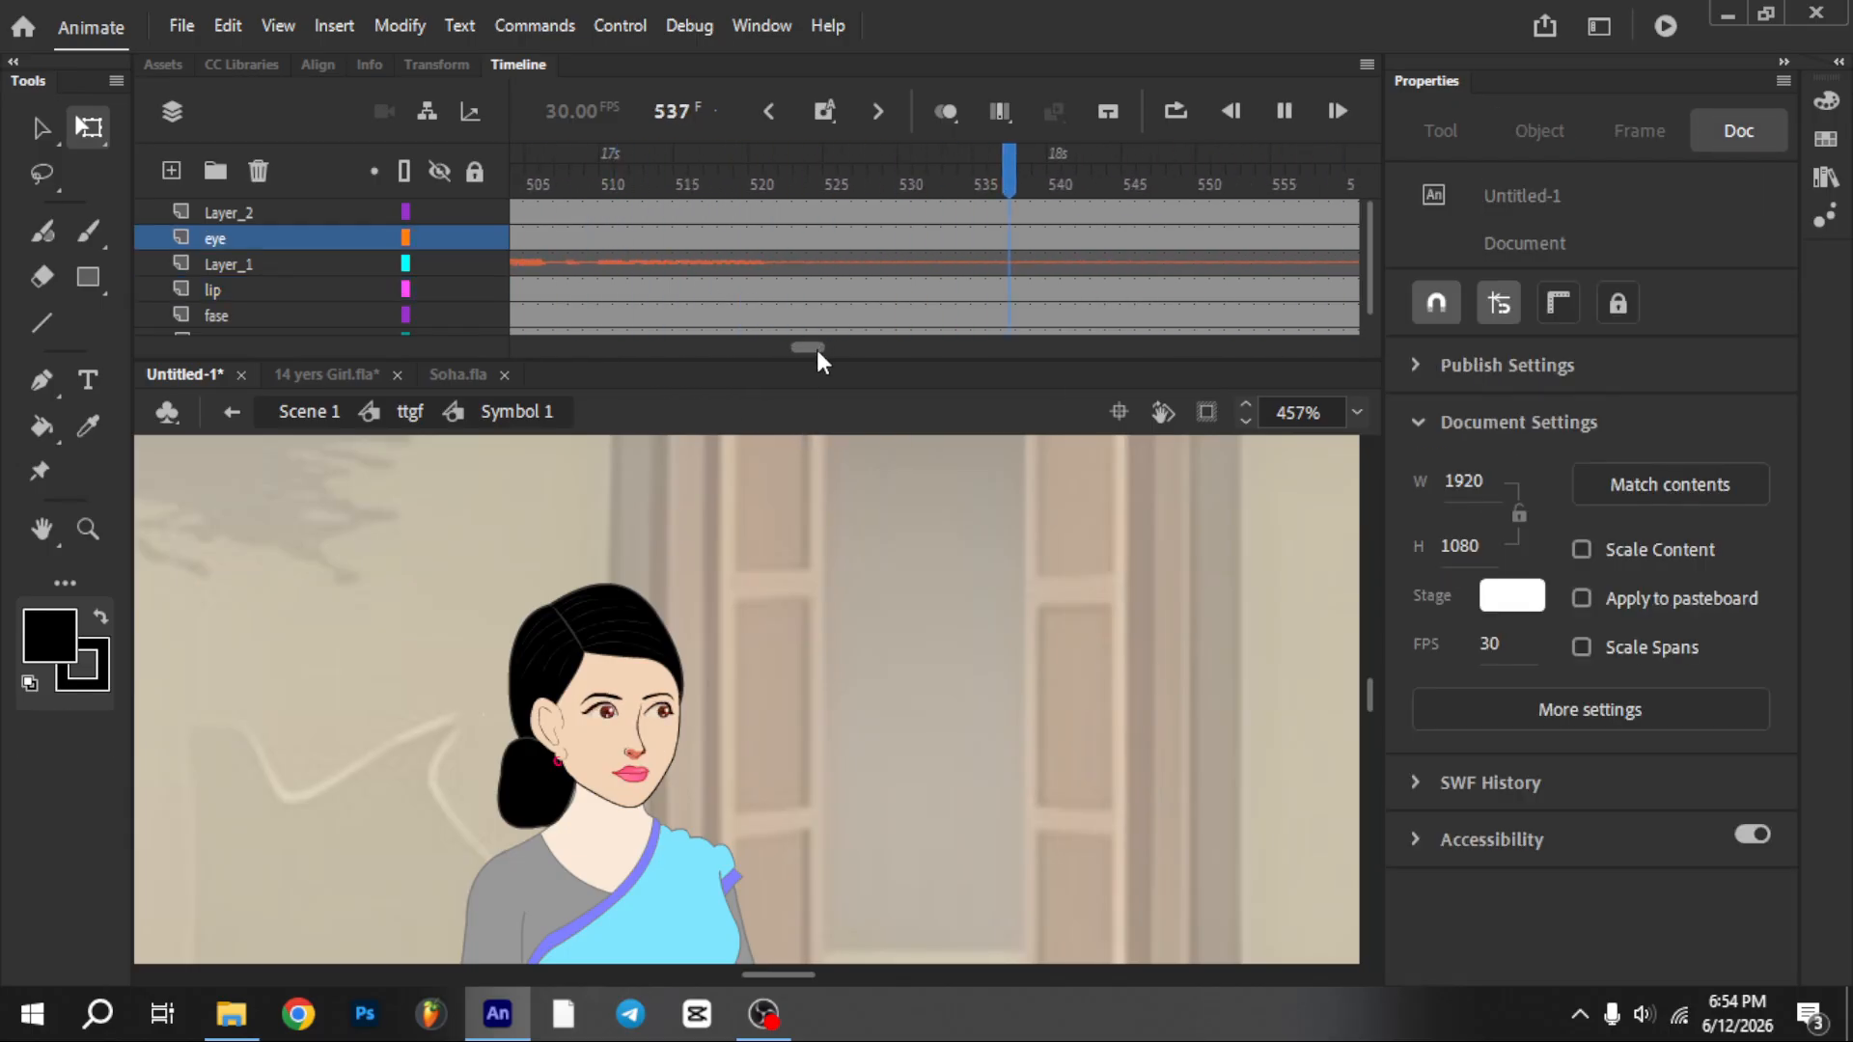
pyautogui.press('Return')
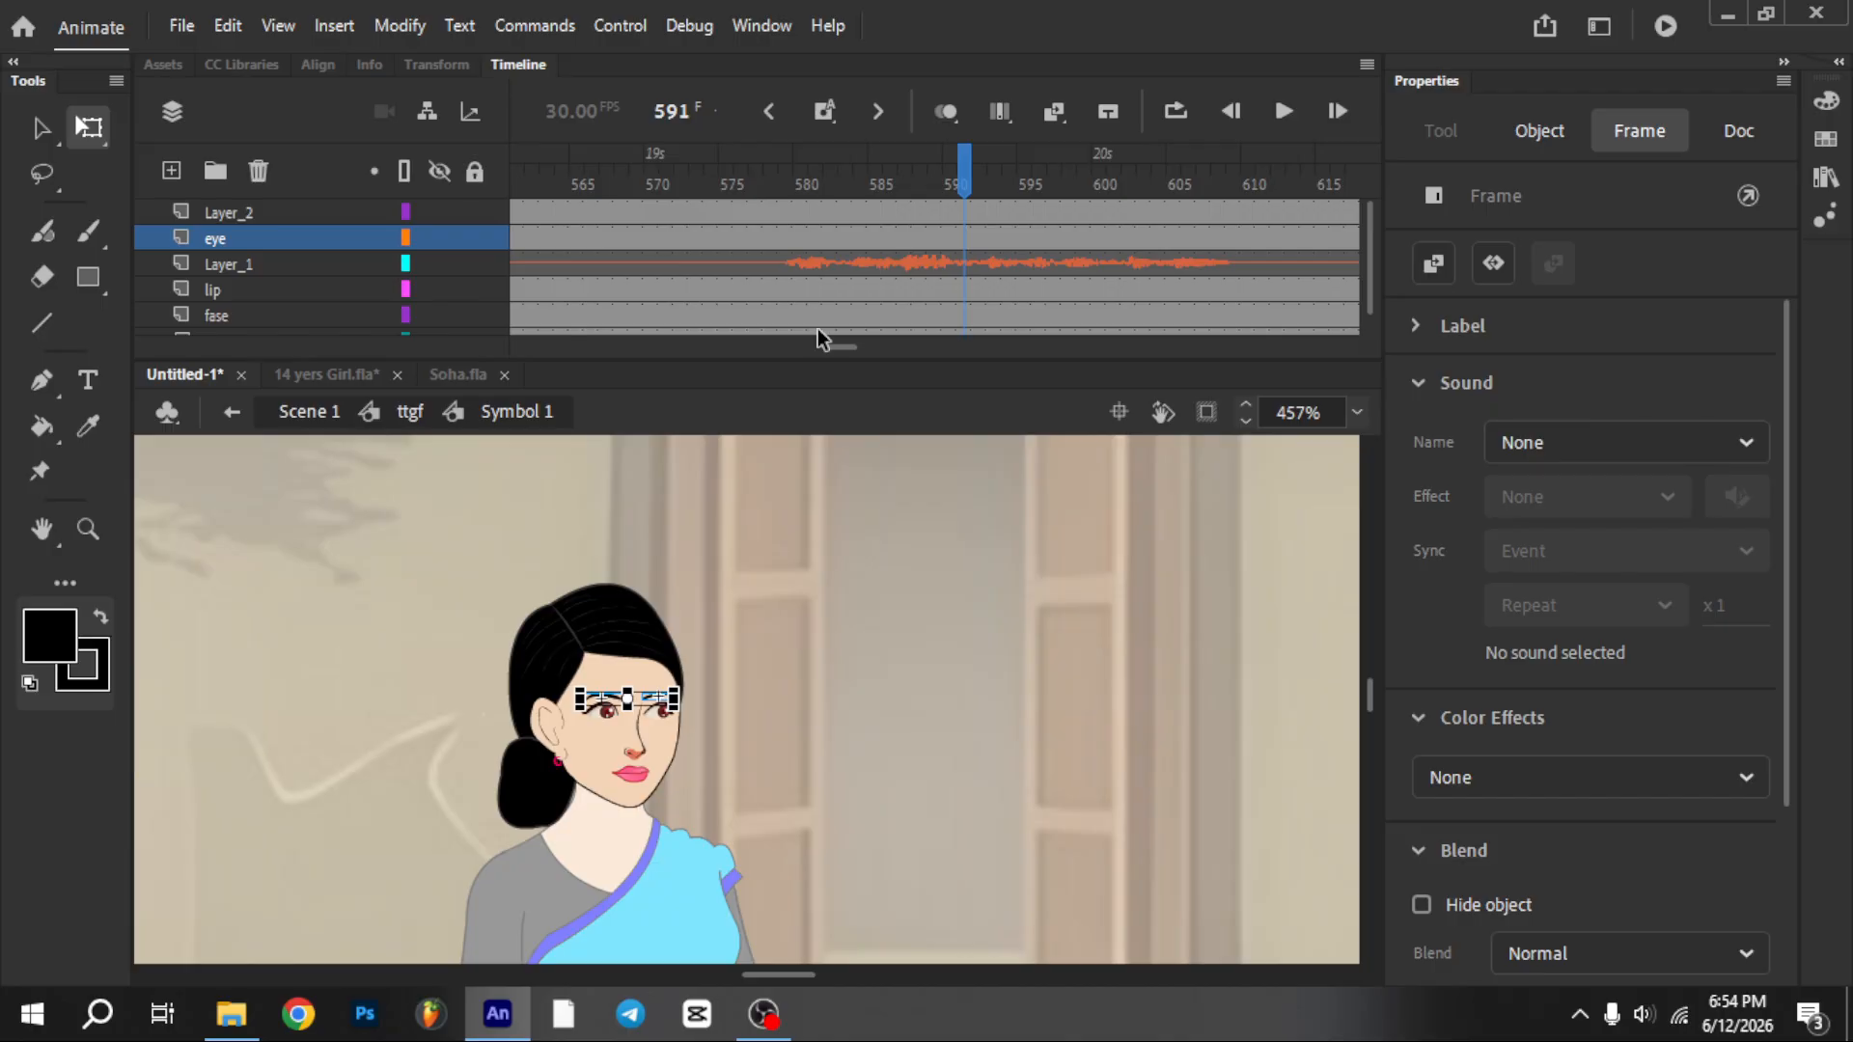
# Set the mouth to loop from frame 576 and back to single frame where that stretch of speech ends
pyautogui.click(740, 174)
pyautogui.click(633, 778)
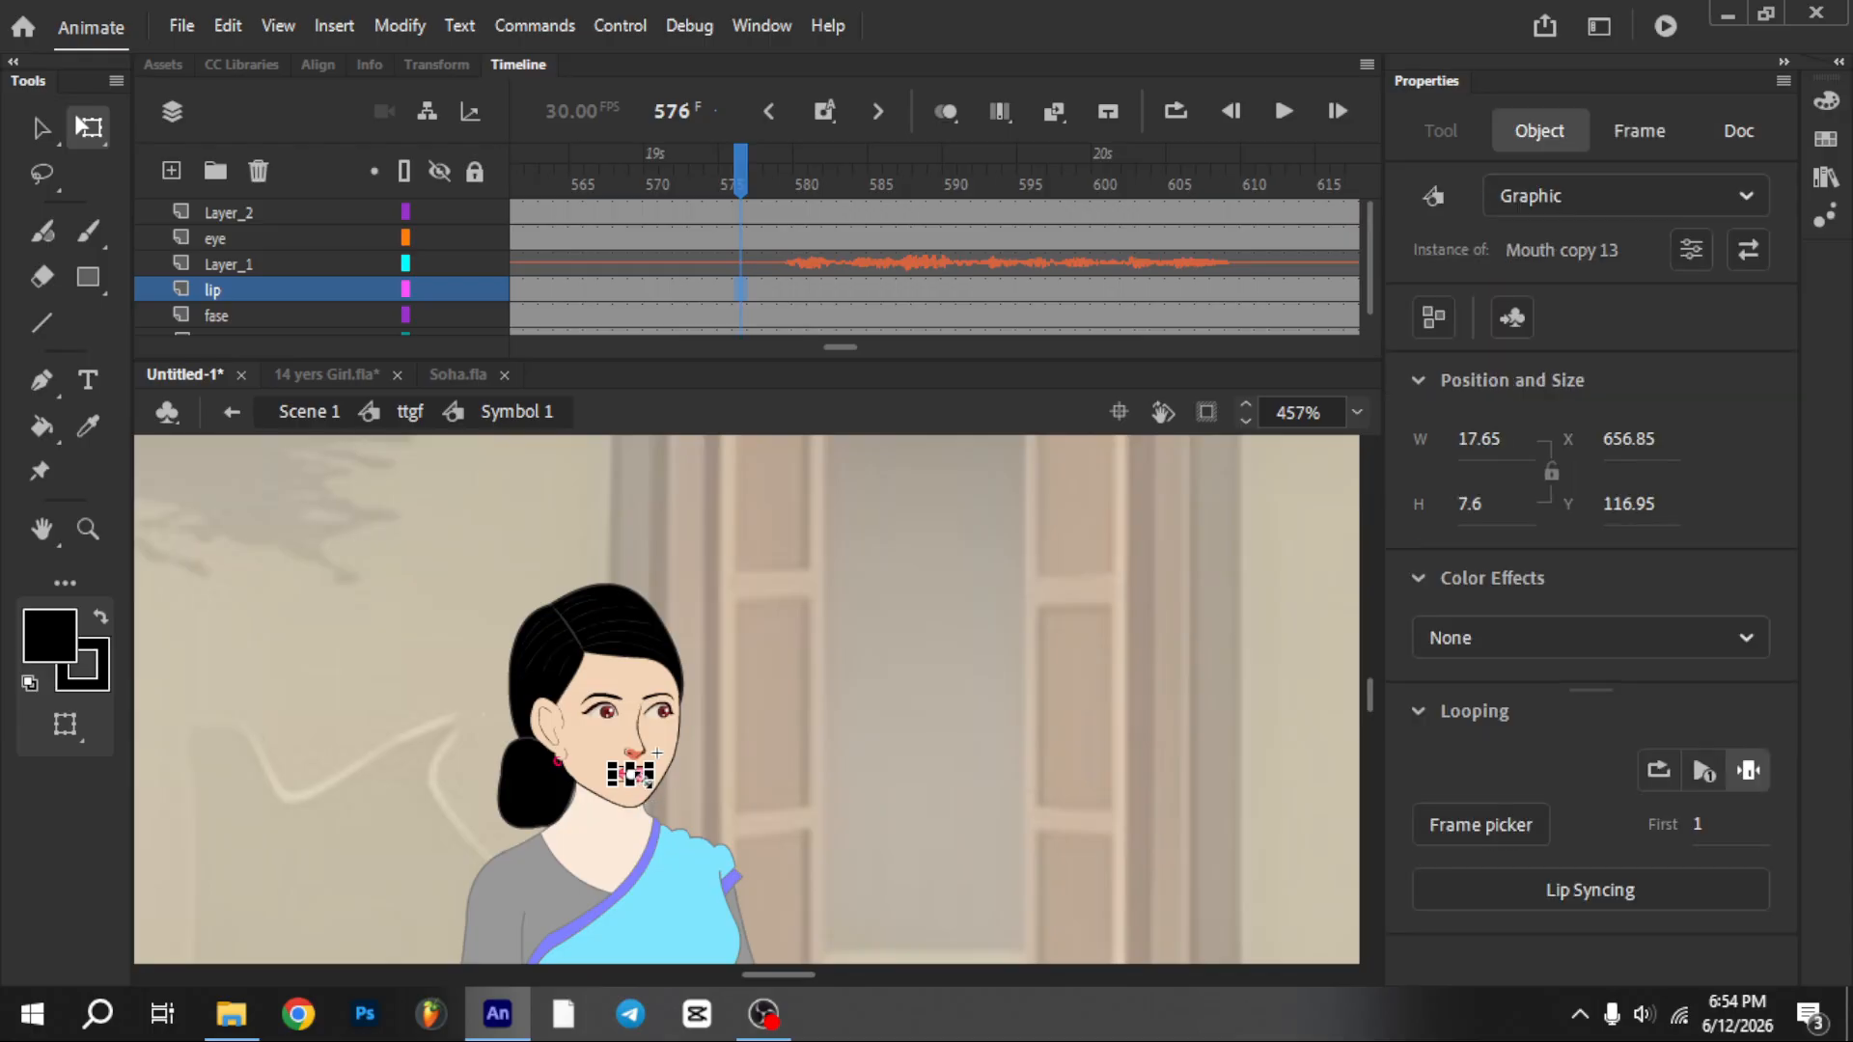
pyautogui.click(1654, 771)
pyautogui.press('Return')
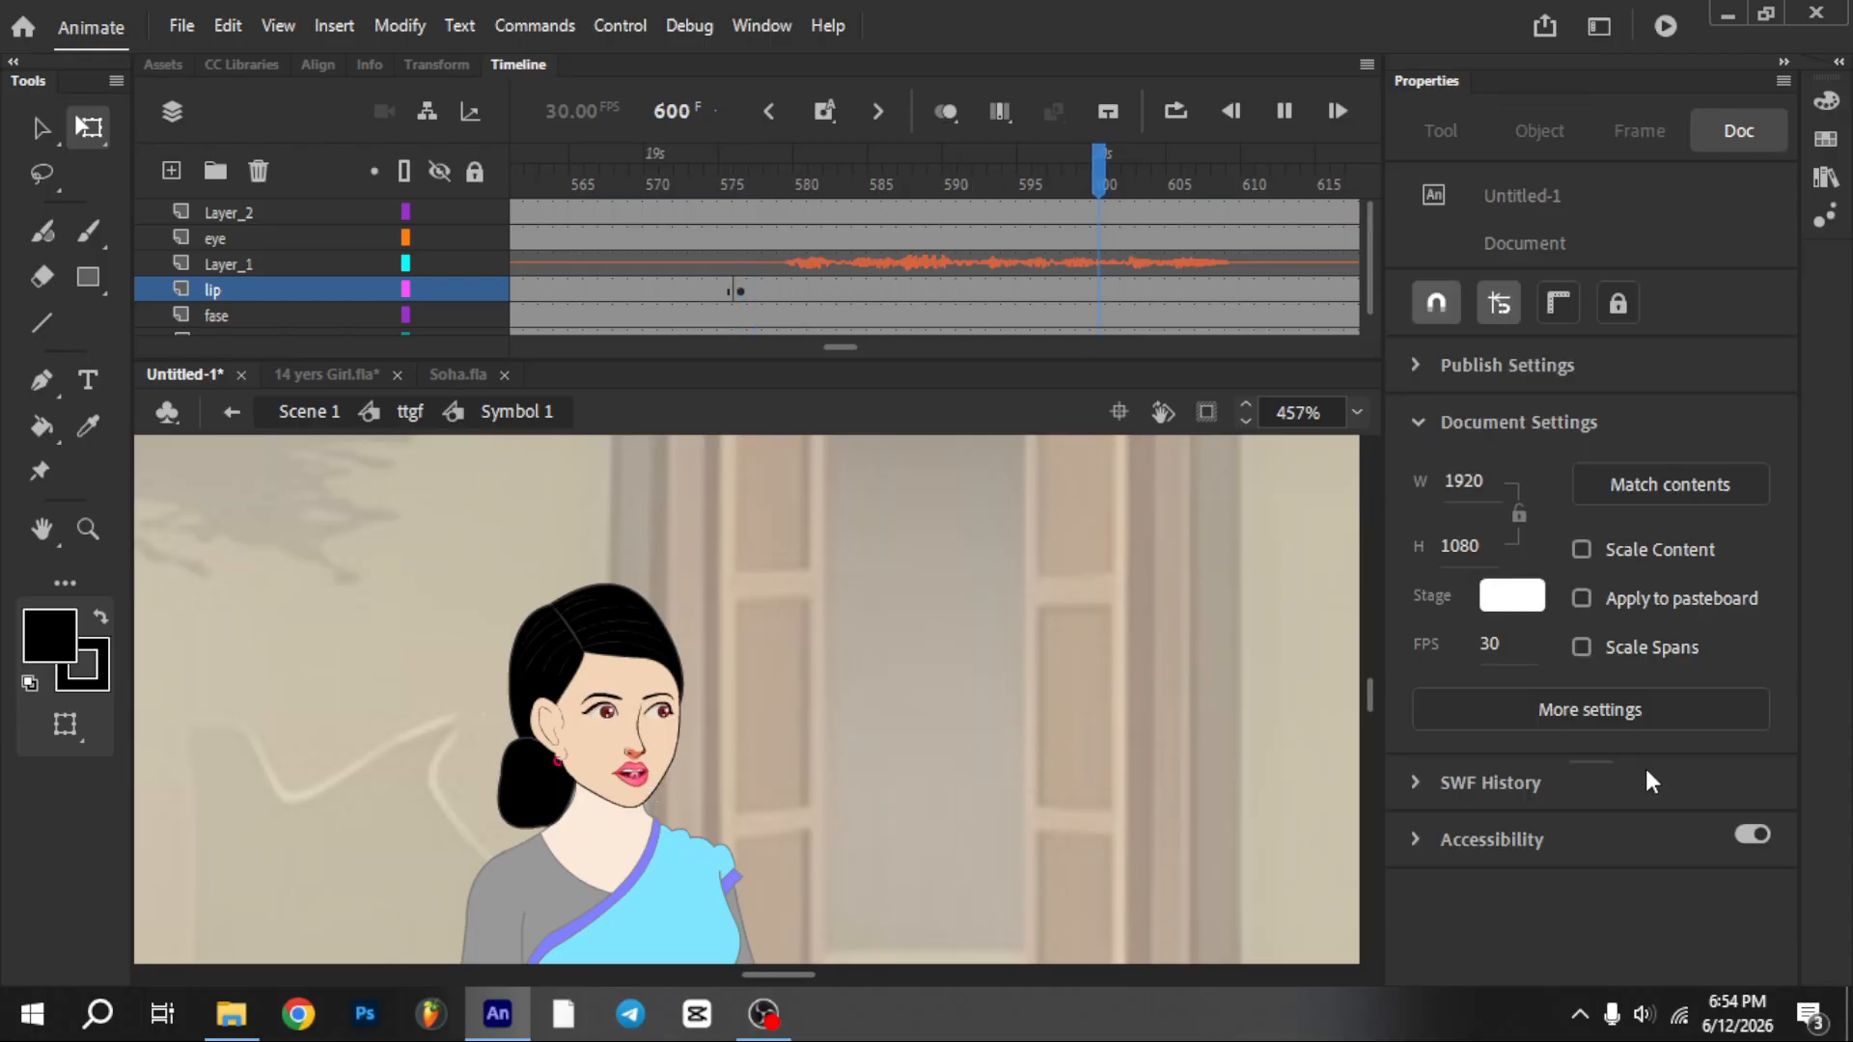
pyautogui.press('Return')
pyautogui.click(1749, 771)
pyautogui.press('Return')
pyautogui.press('Return')
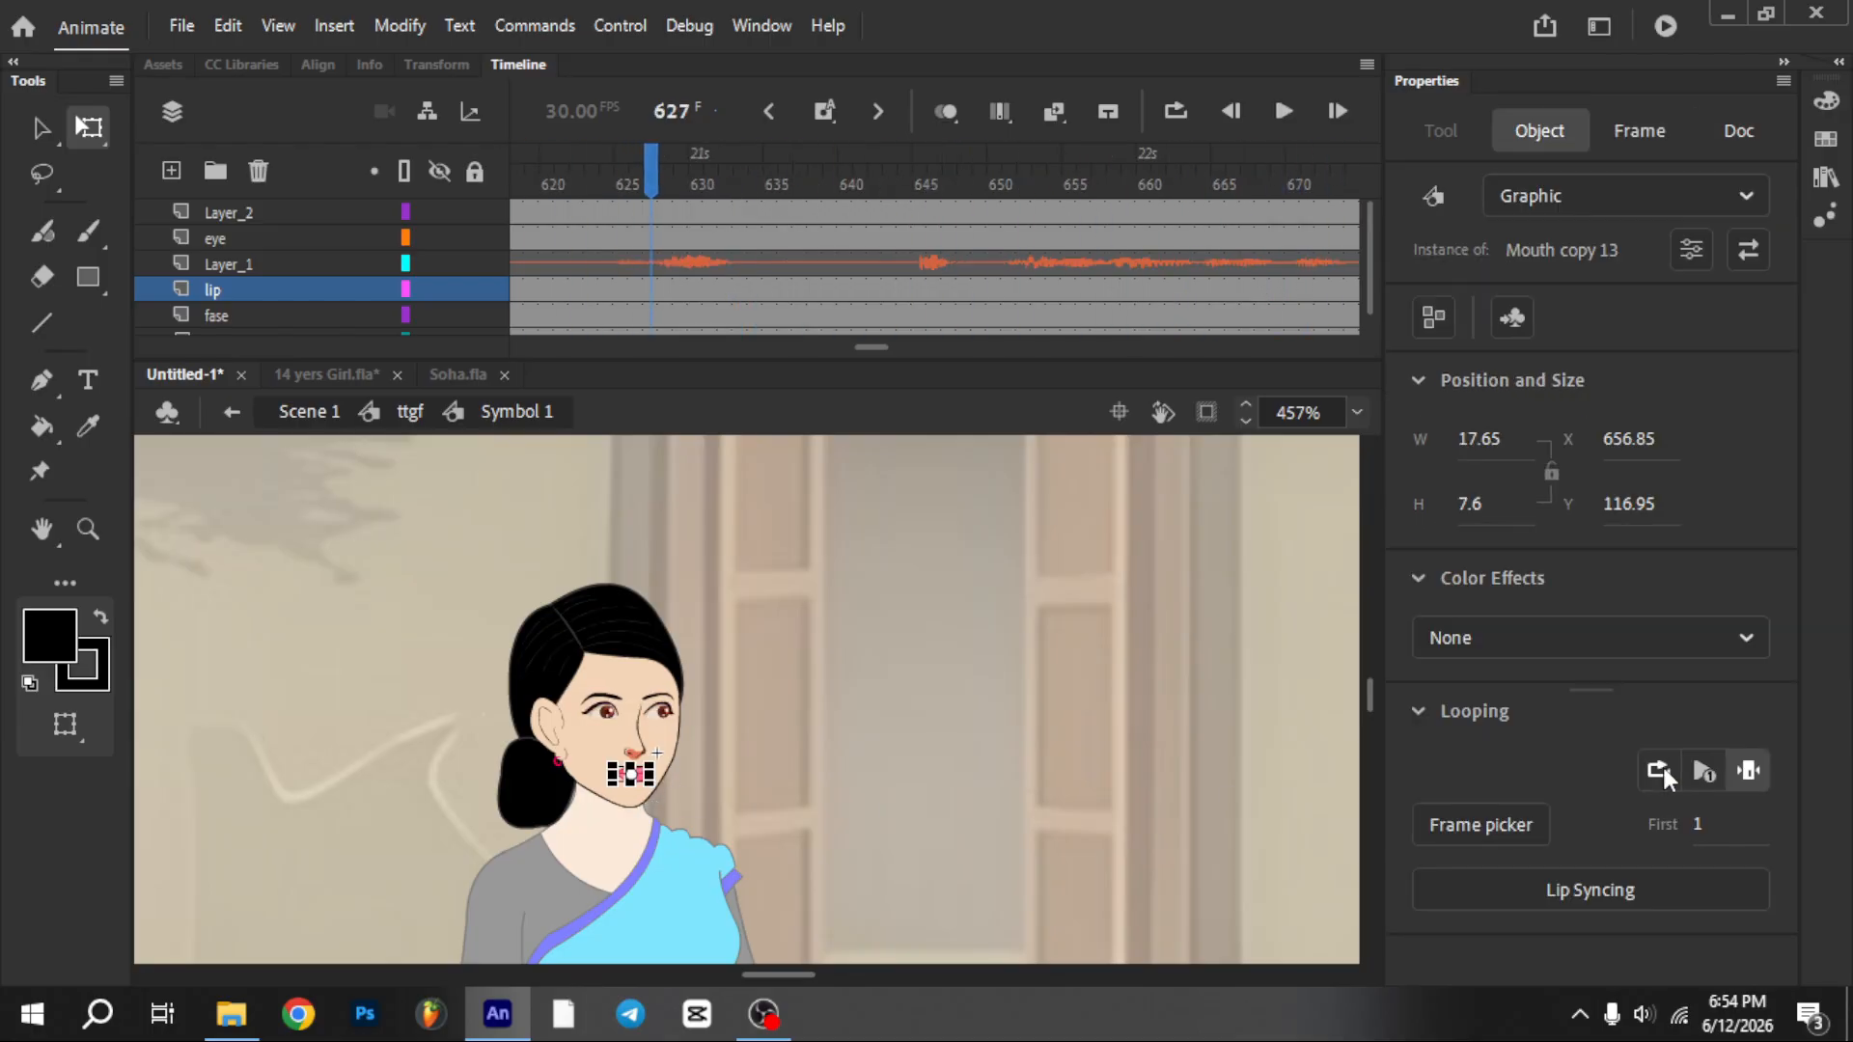
# Set the mouth to loop at frame 627 and to single frame at frame 635, playing each part
pyautogui.click(1652, 769)
pyautogui.press('Return')
pyautogui.press('Return')
pyautogui.click(1742, 769)
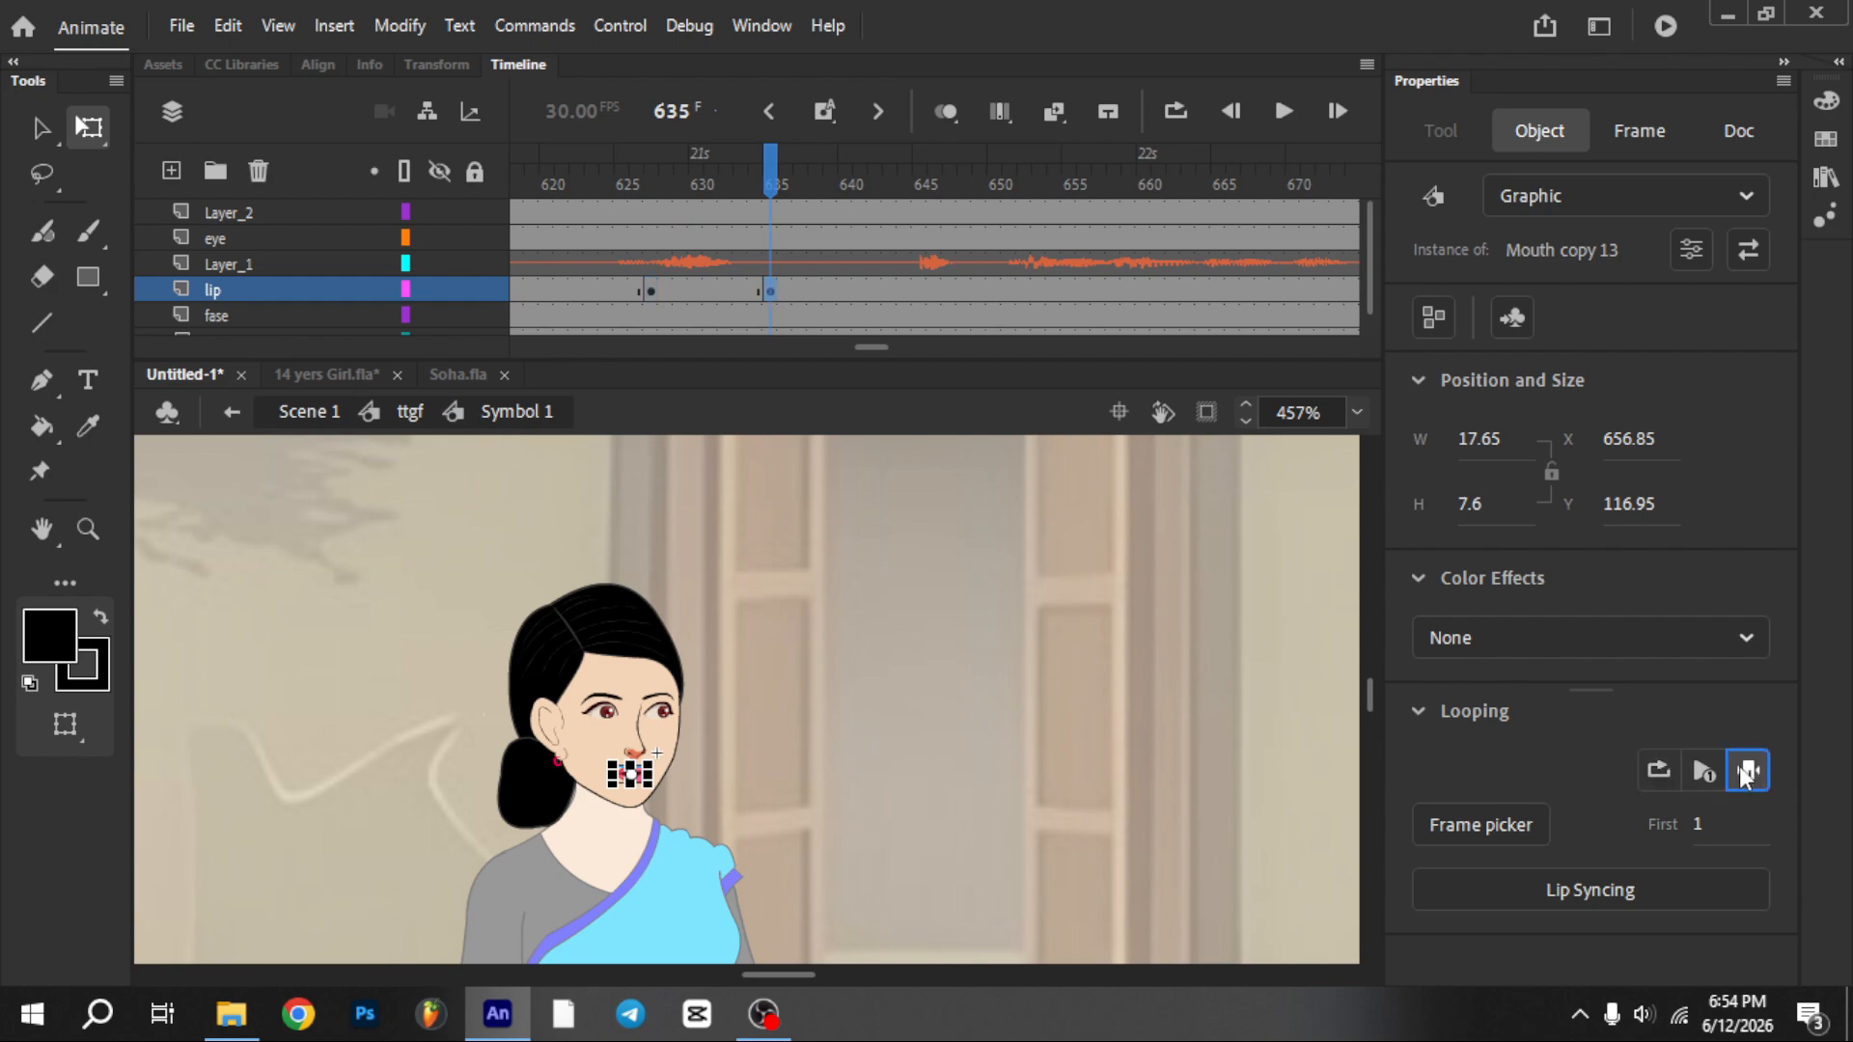
pyautogui.press('Return')
pyautogui.press('Return')
# Set the mouth to loop from frame 642 and play until the voice pauses
pyautogui.click(1658, 771)
pyautogui.press('Return')
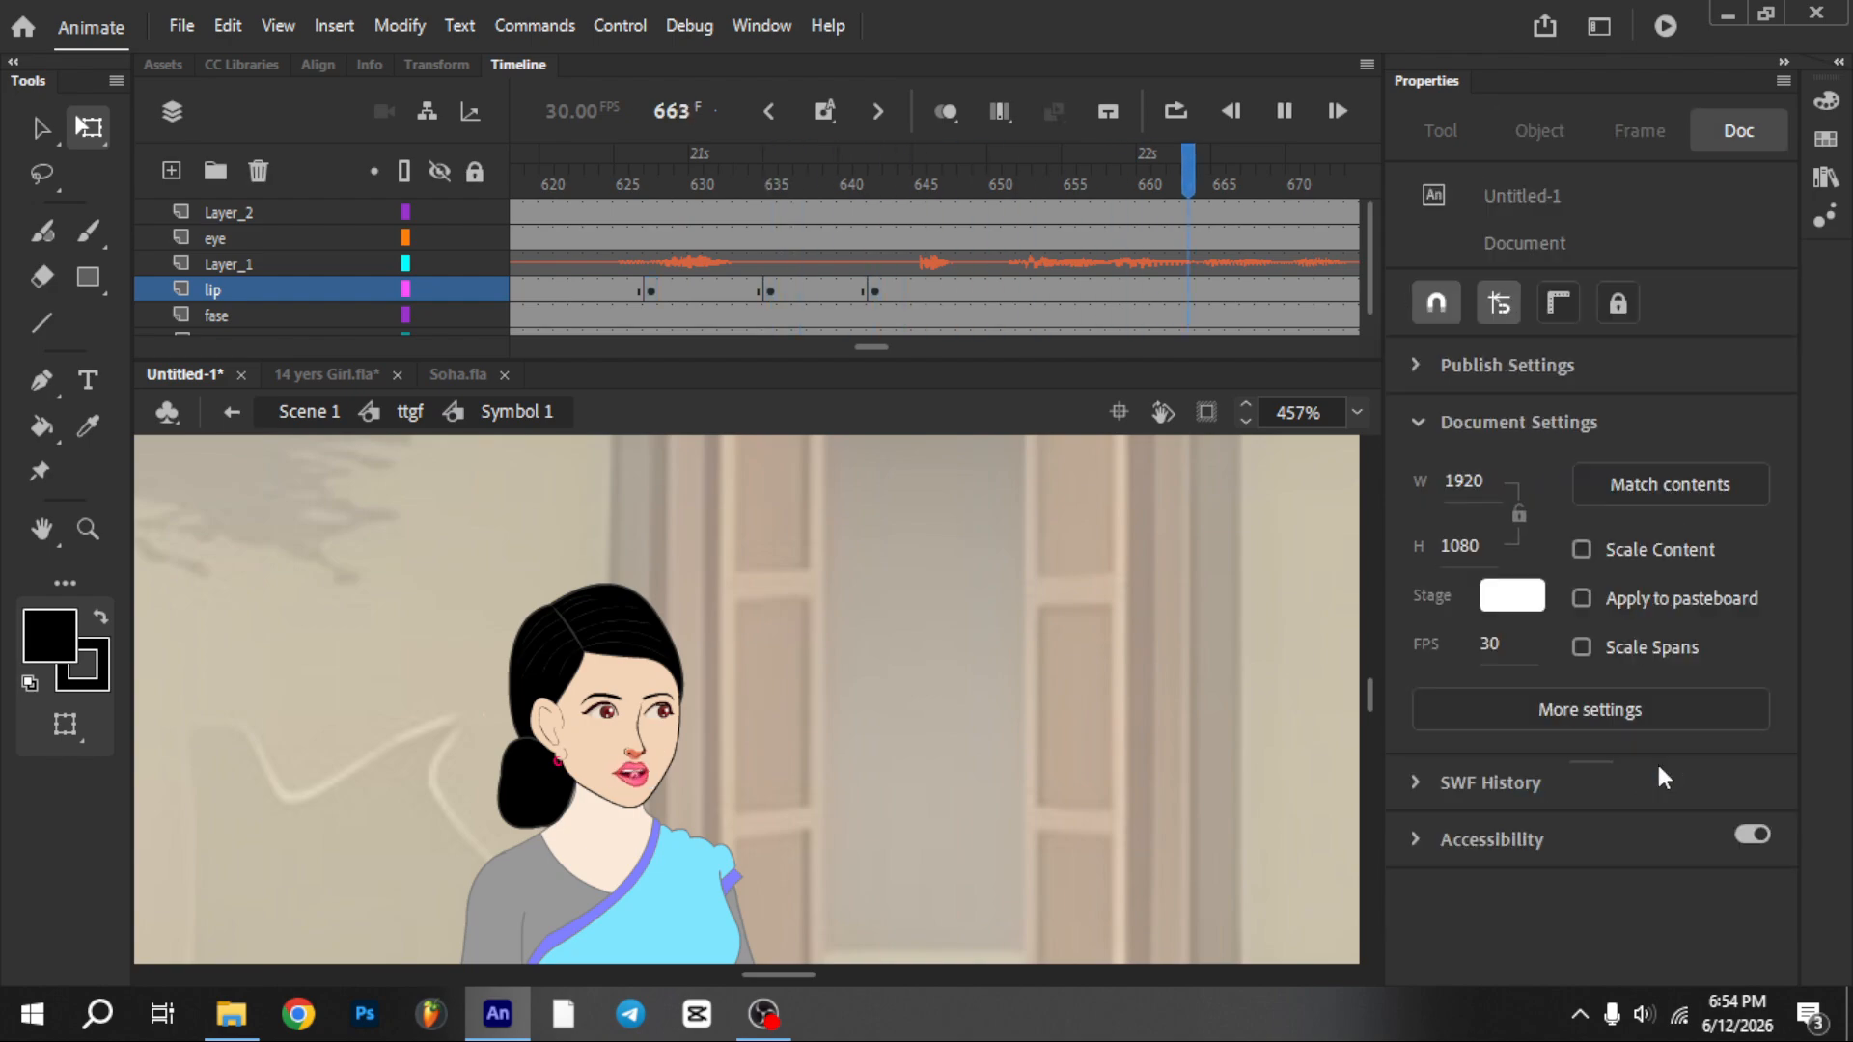
pyautogui.press('Return')
pyautogui.press('Return')
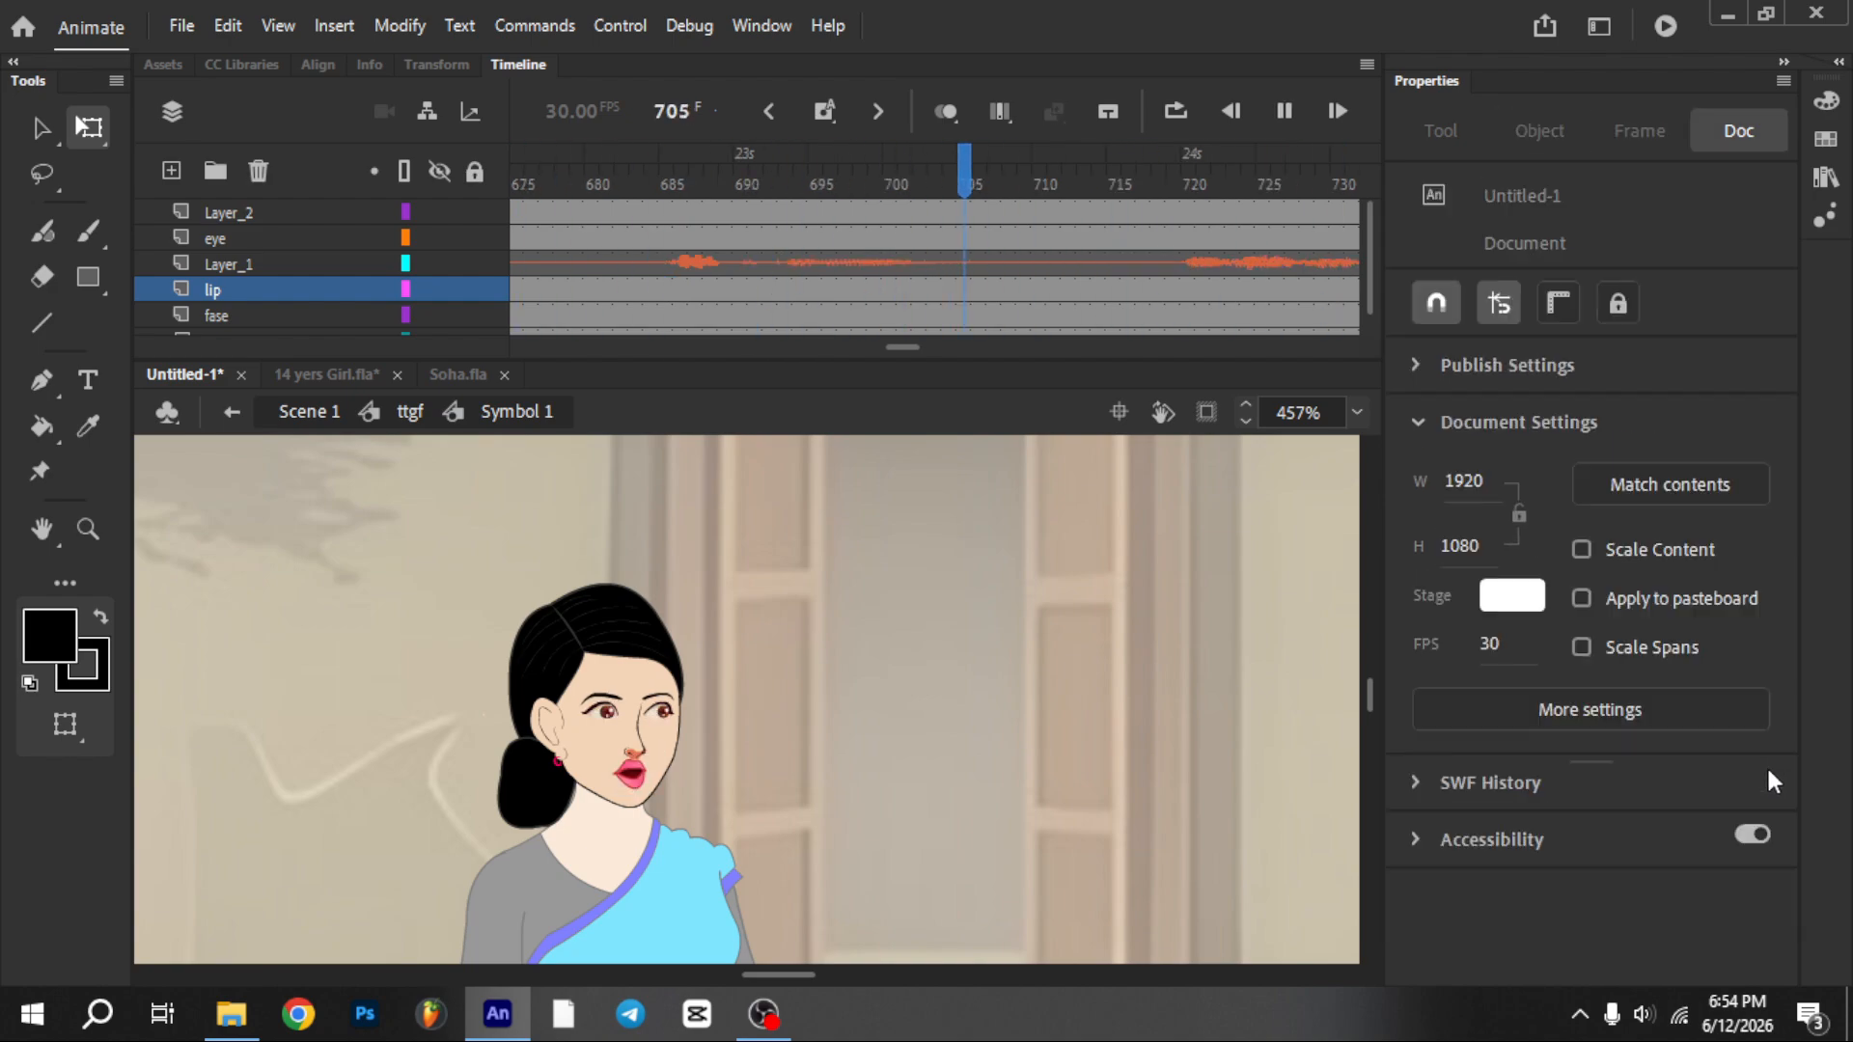
pyautogui.press('Return')
# Set the mouth to single frame at frame 703 and play through the silent part
pyautogui.click(933, 169)
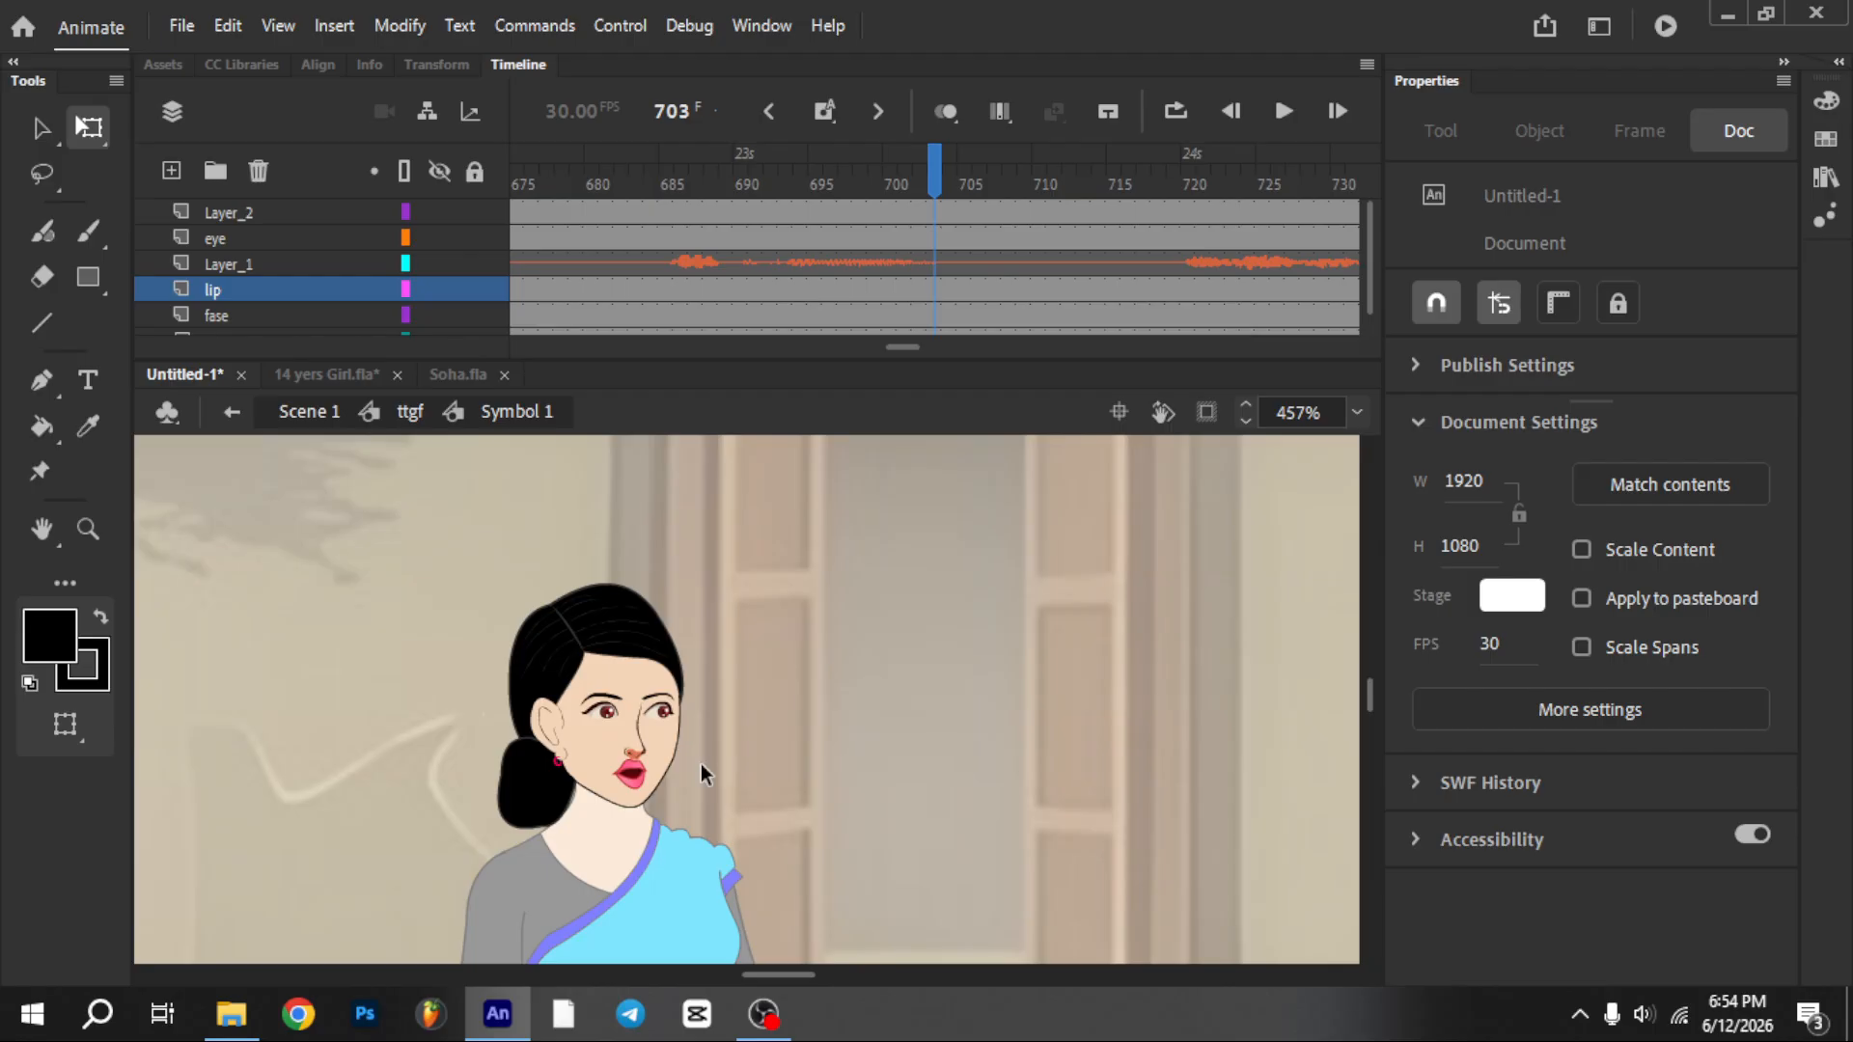
pyautogui.click(633, 776)
pyautogui.click(1749, 771)
pyautogui.press('Return')
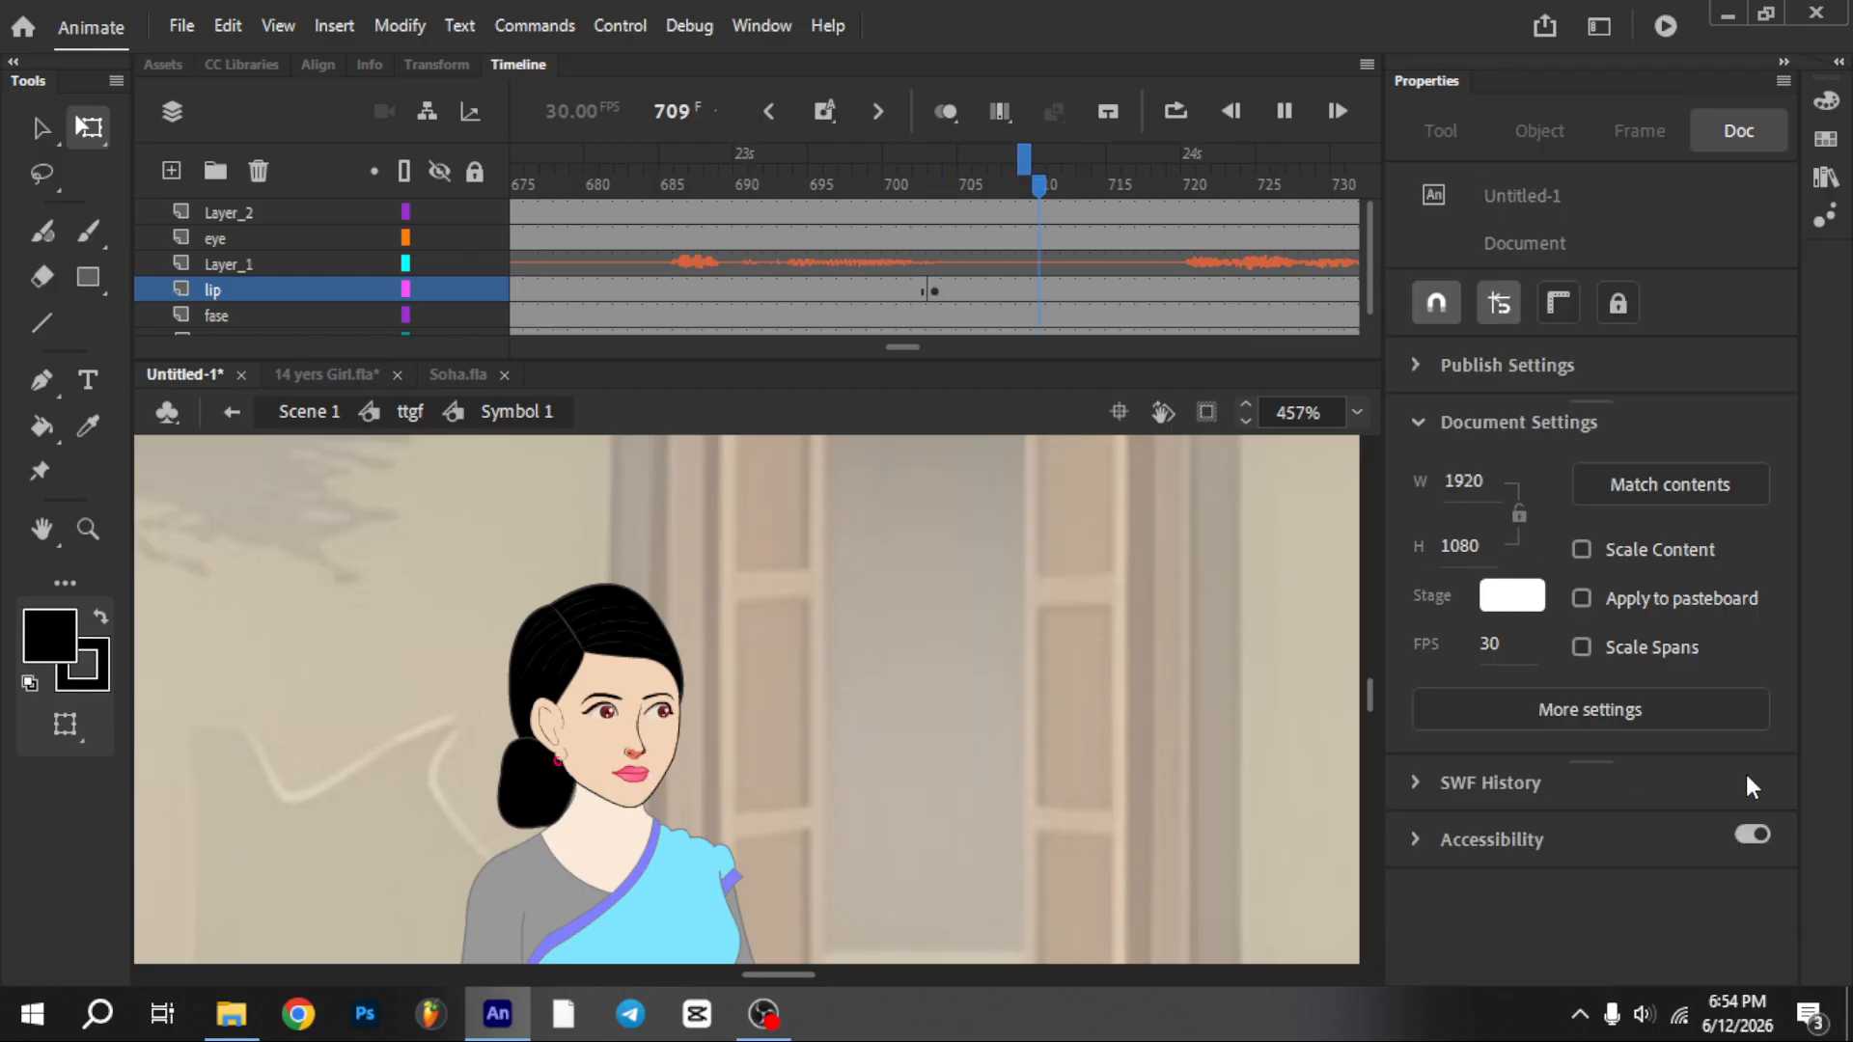
pyautogui.press('Return')
pyautogui.press('Return')
pyautogui.press('Return')
# Set the mouth to loop at frame 717, just before the voice resumes, and play the speech
pyautogui.click(1142, 169)
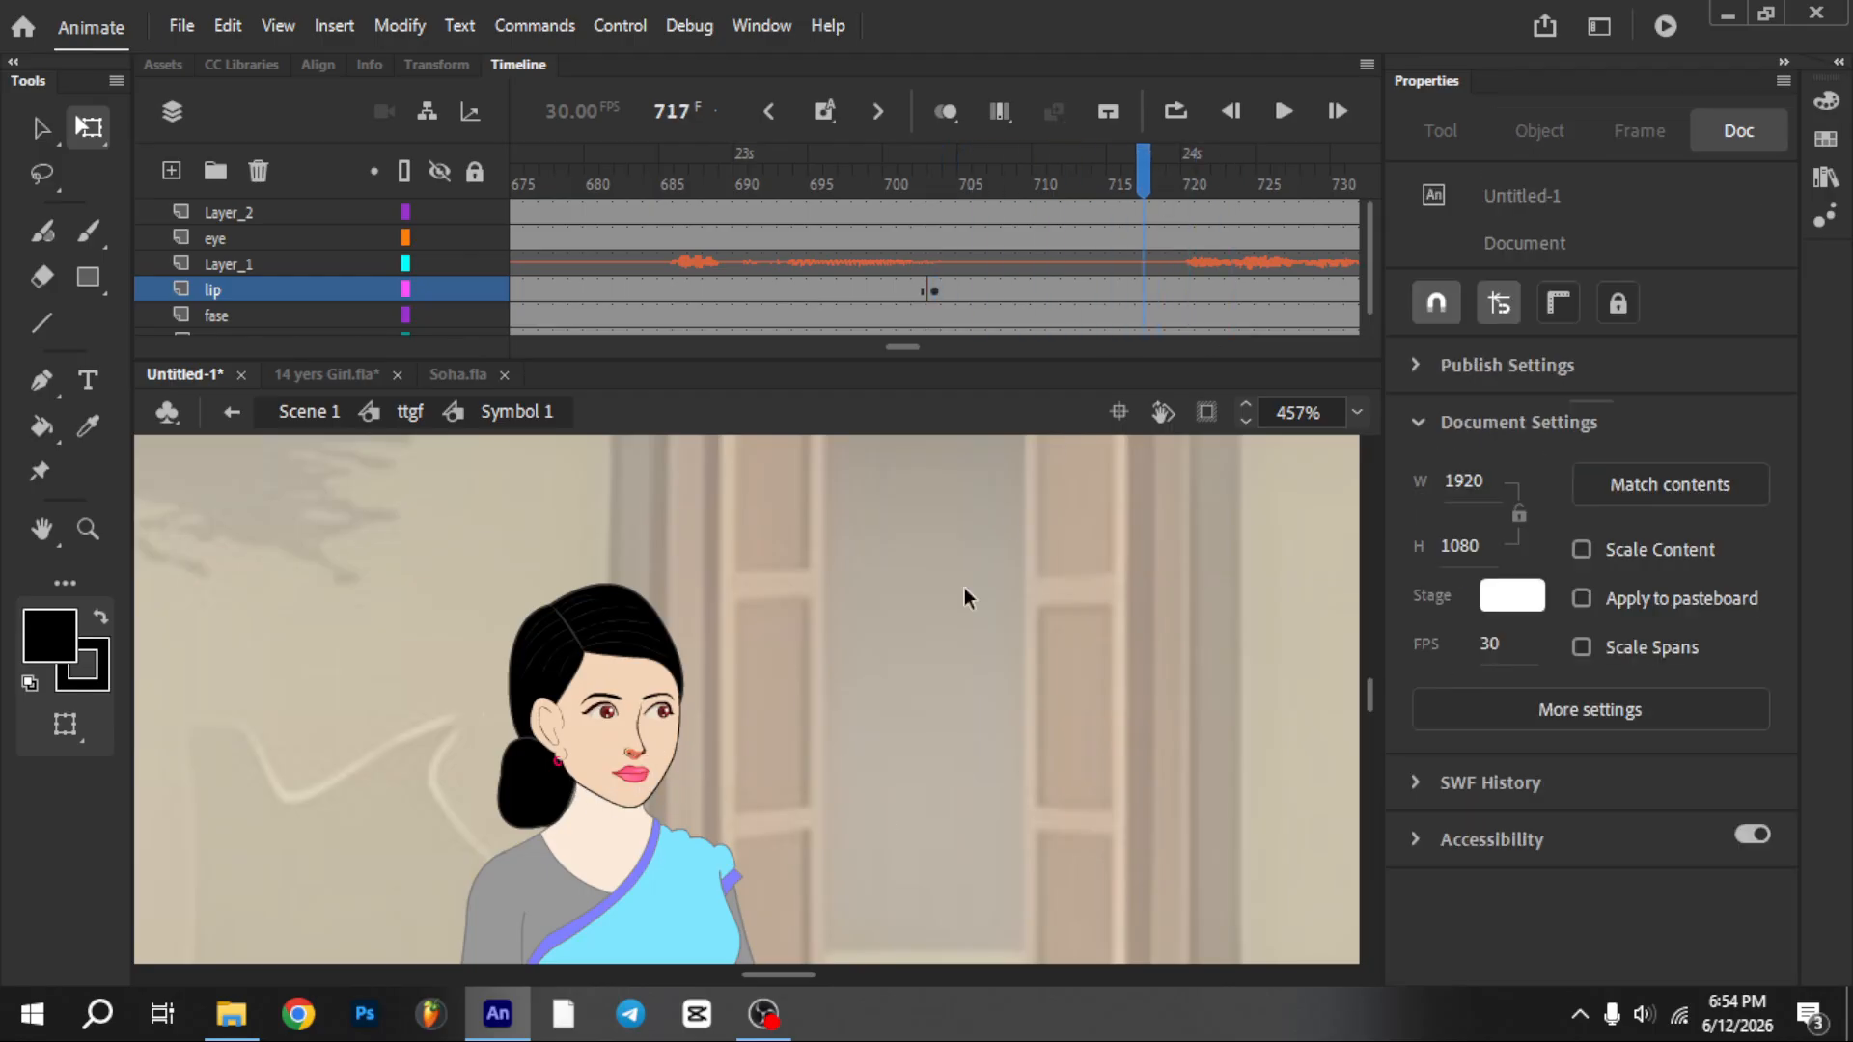
pyautogui.click(633, 774)
pyautogui.click(1669, 779)
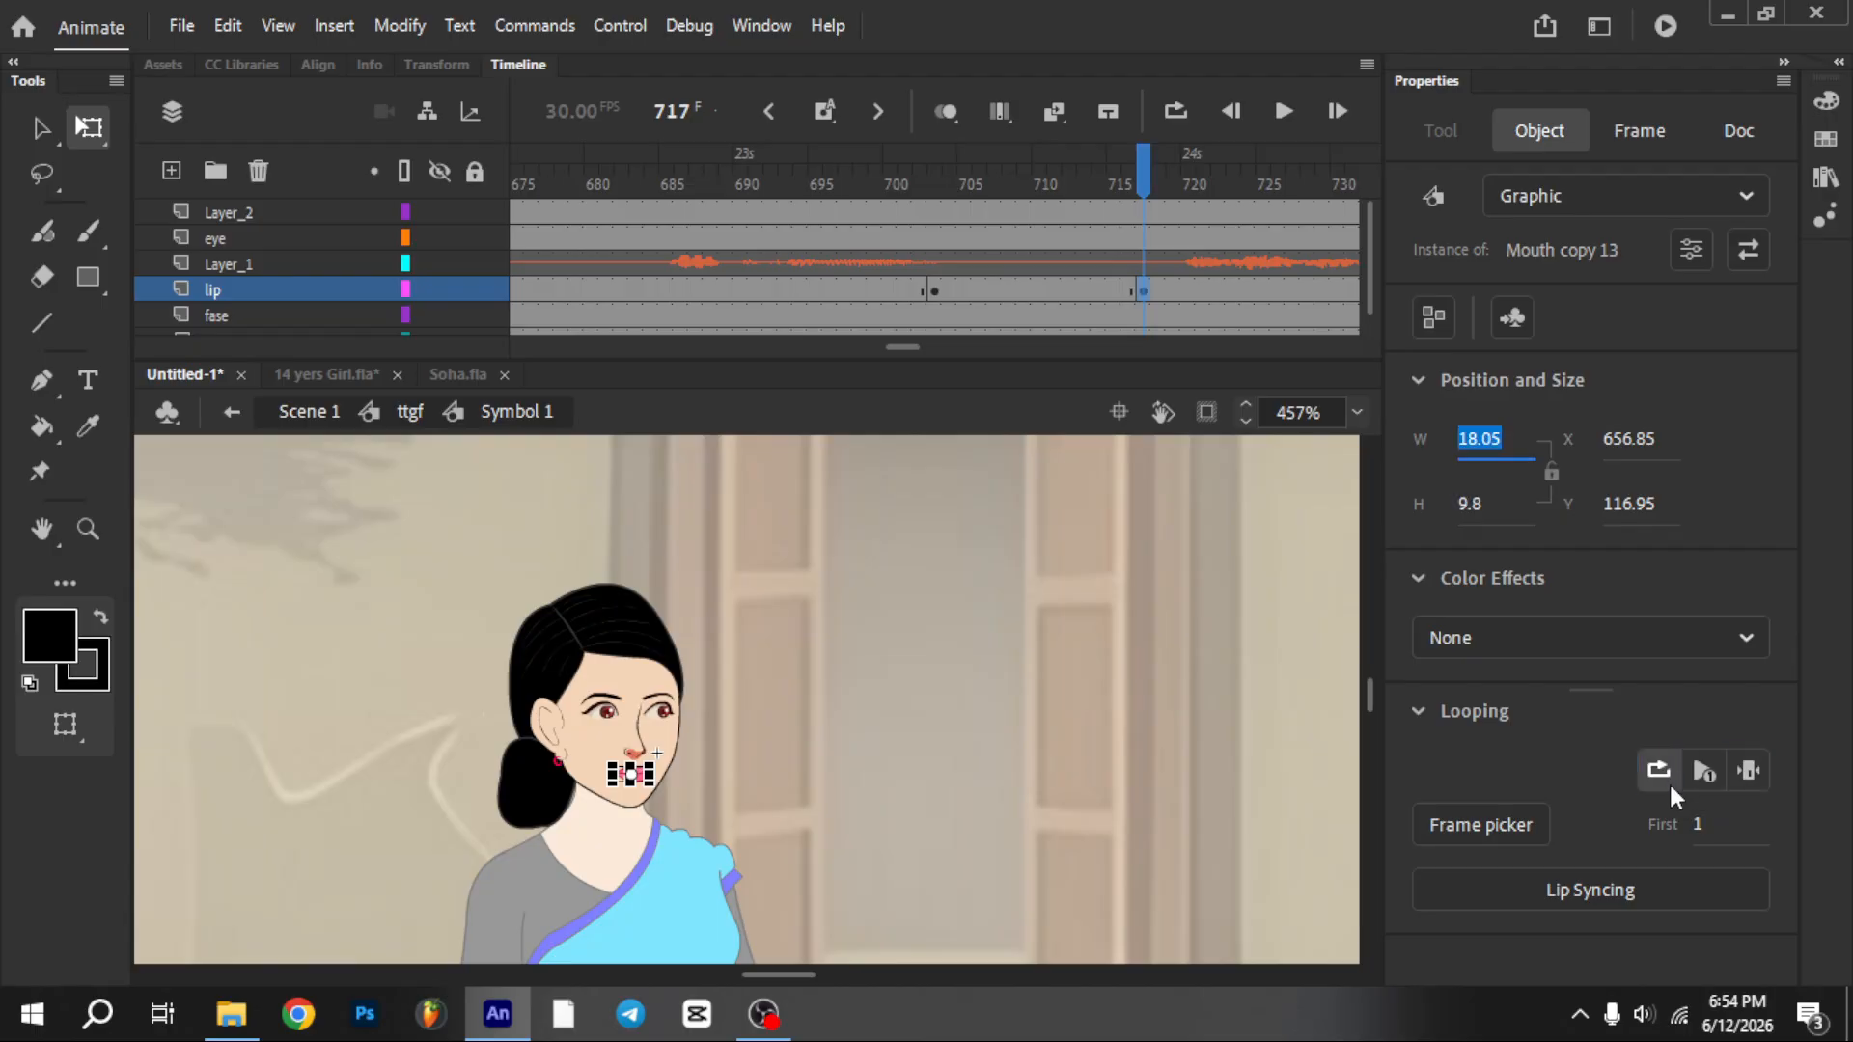
pyautogui.press('Return')
pyautogui.press('Return')
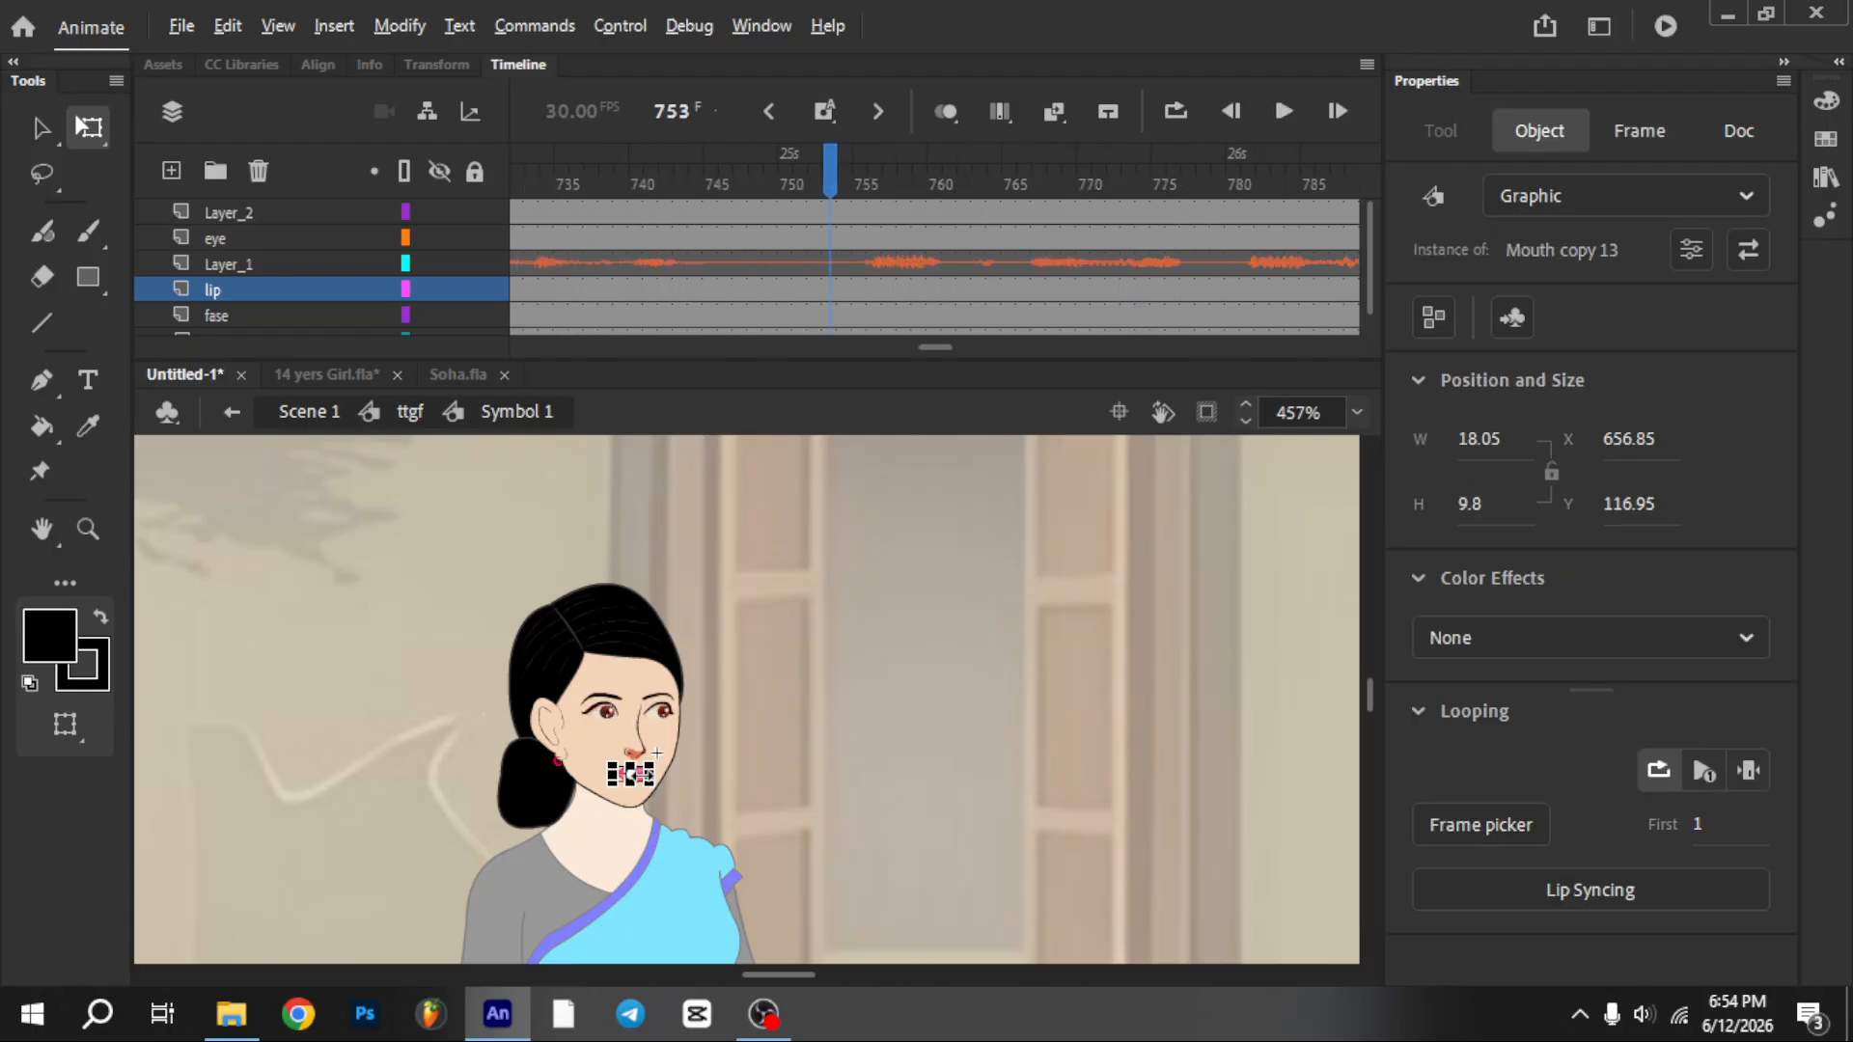
# Play the remaining speech close up on the face and set the mouth to single frame at frame 813
pyautogui.scroll(5, 657, 753)
pyautogui.press('Return')
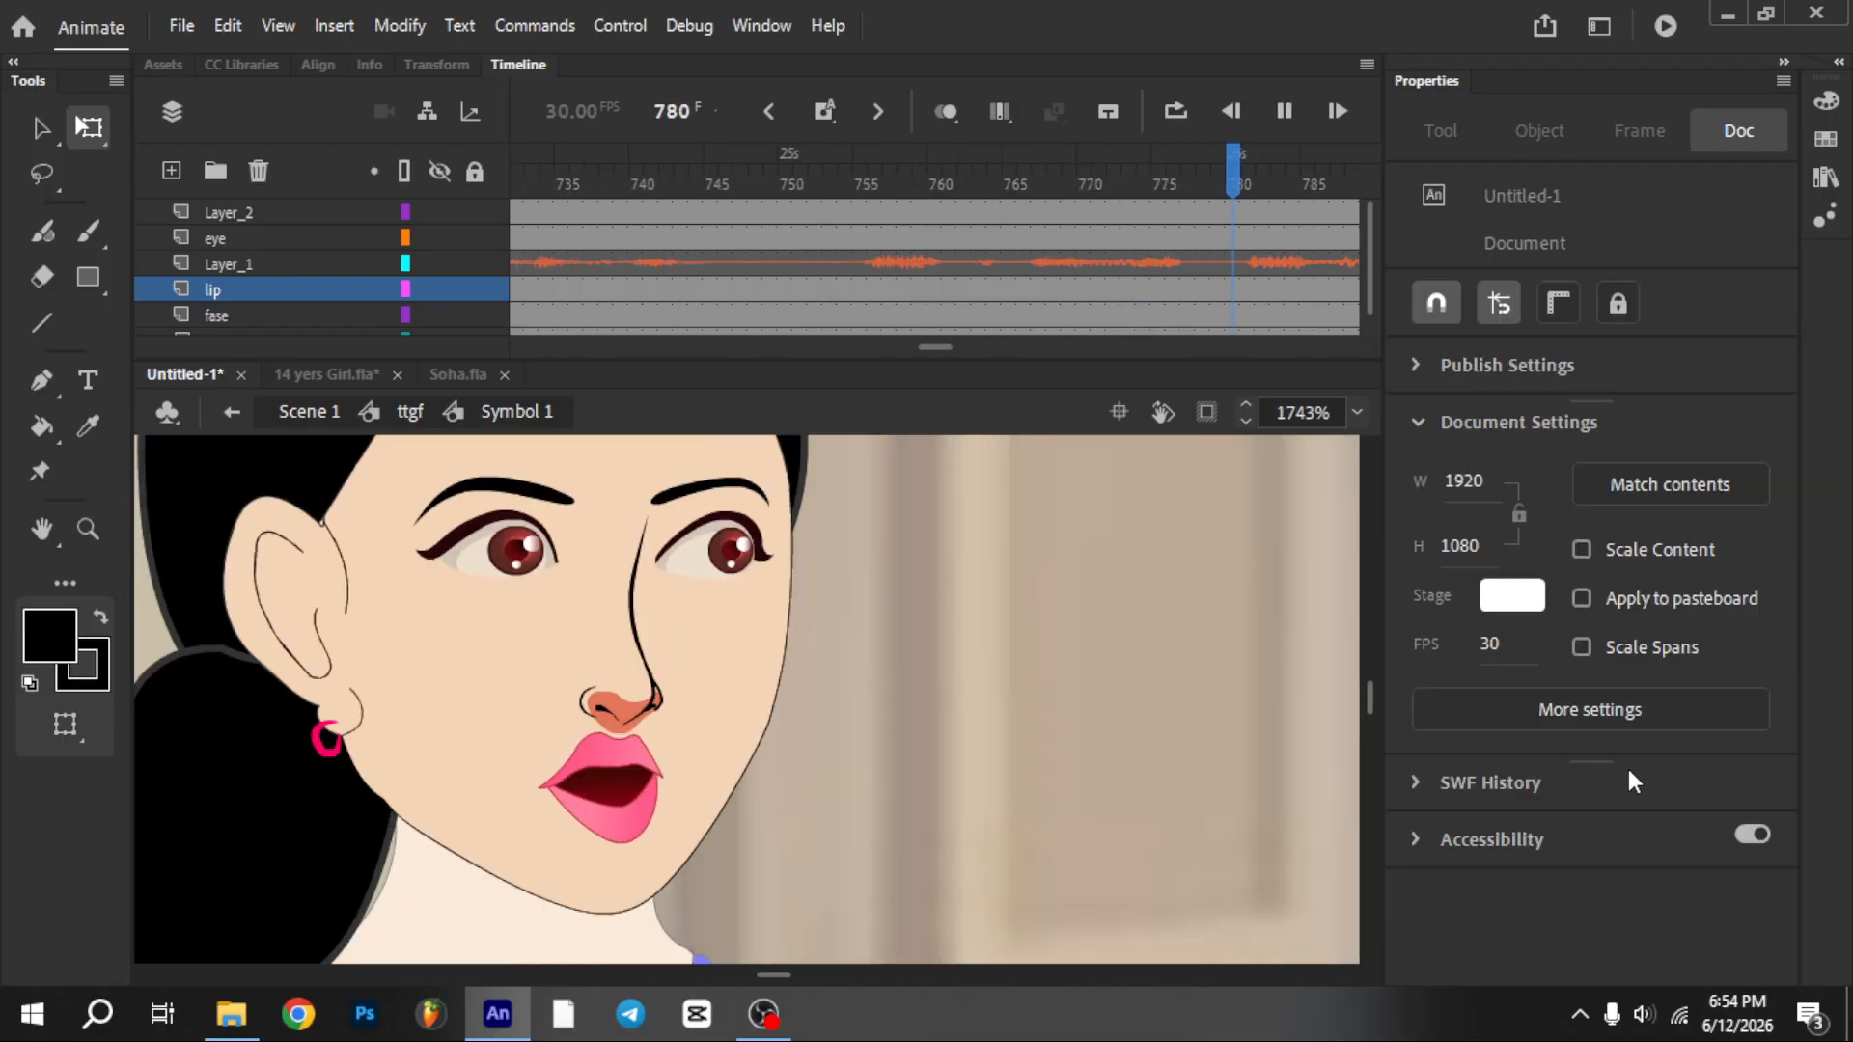
pyautogui.press('Return')
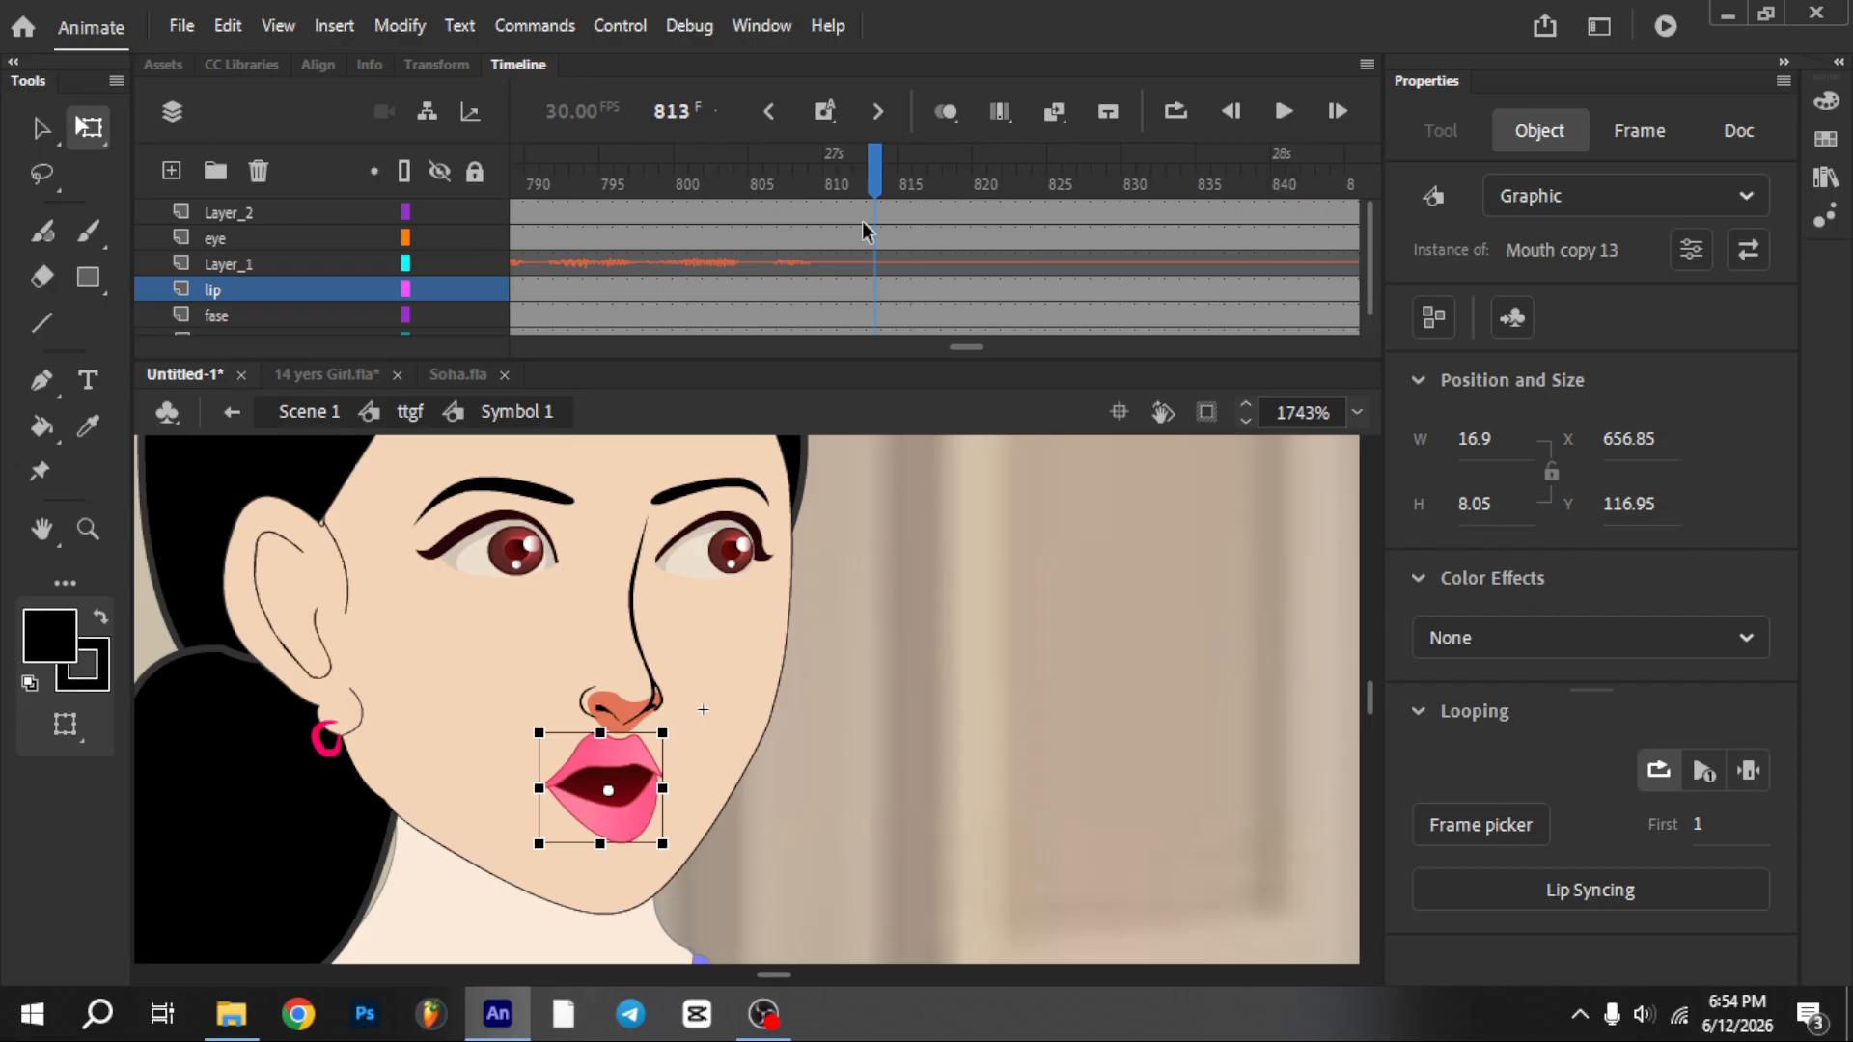
pyautogui.click(1743, 772)
pyautogui.press('Return')
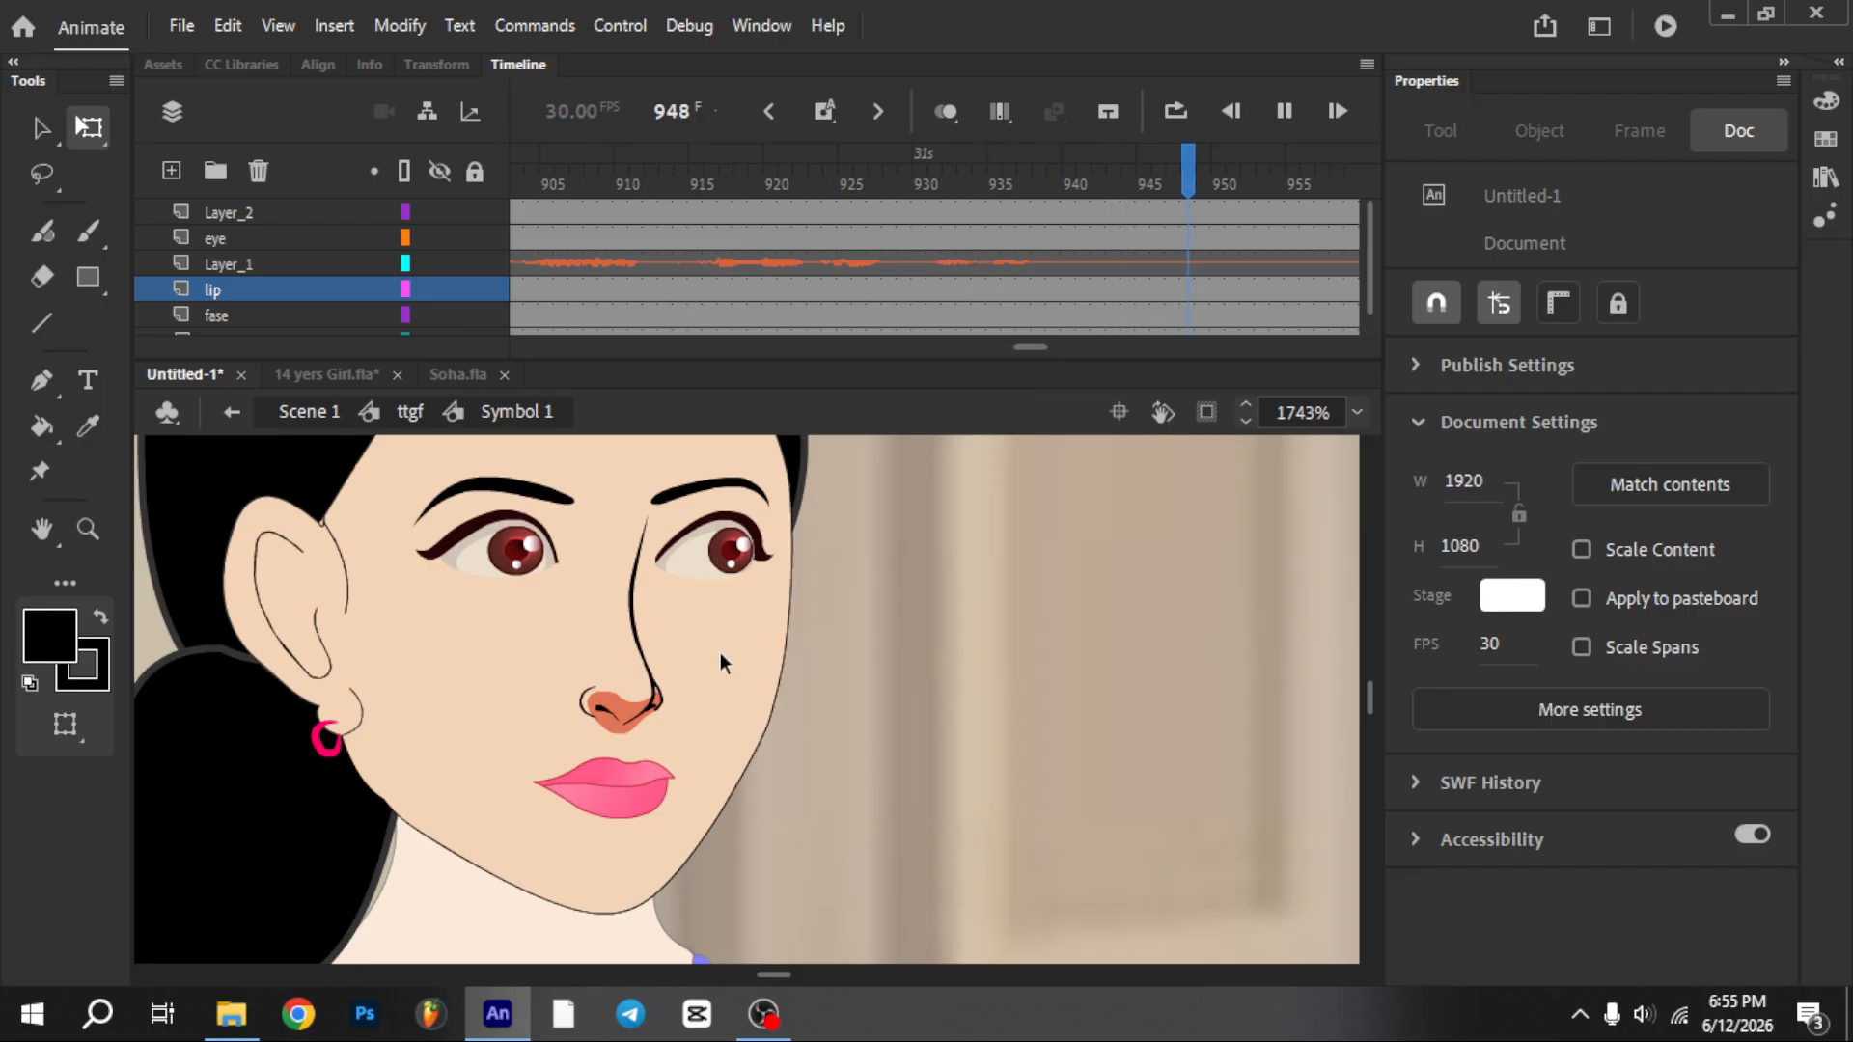
# Leave the woman's head and body symbols and return to Scene 1
pyautogui.click(617, 787)
pyautogui.scroll(-9, 849, 609)
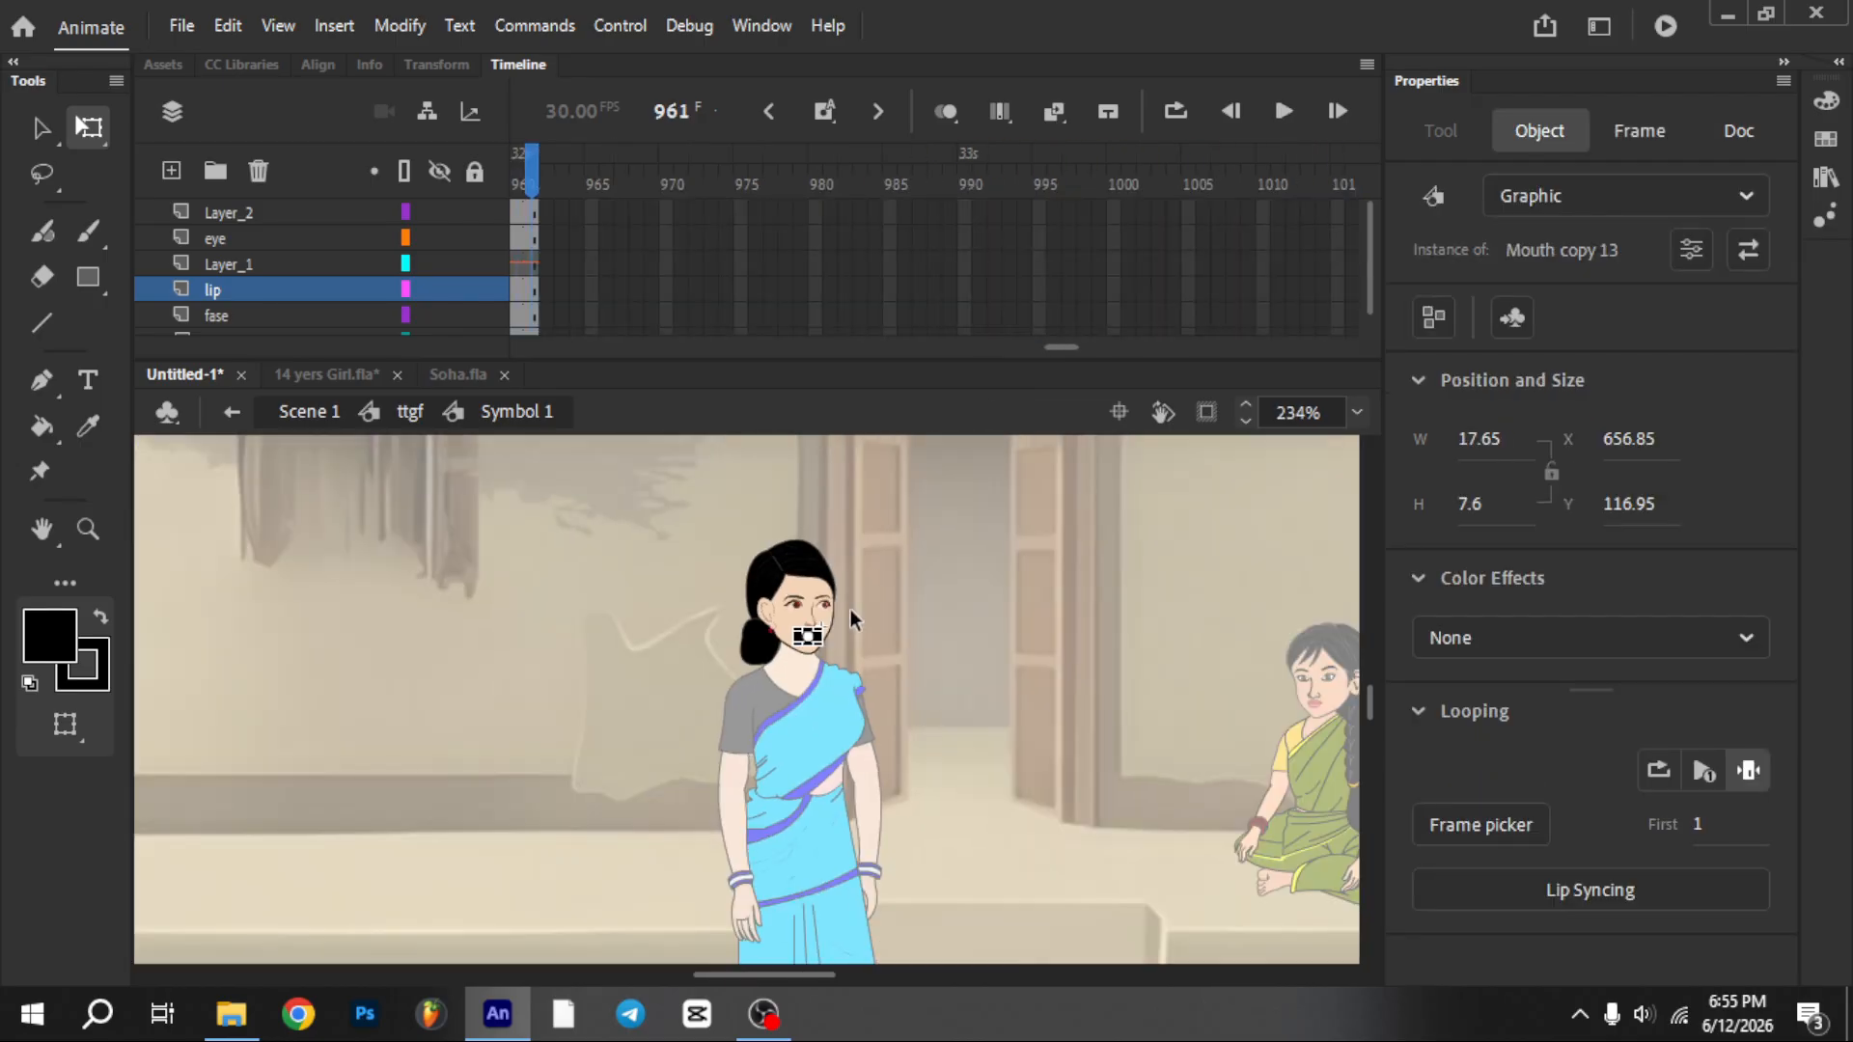
pyautogui.click(897, 656)
pyautogui.scroll(-4, 878, 617)
pyautogui.doubleClick(873, 619)
pyautogui.scroll(-2, 849, 653)
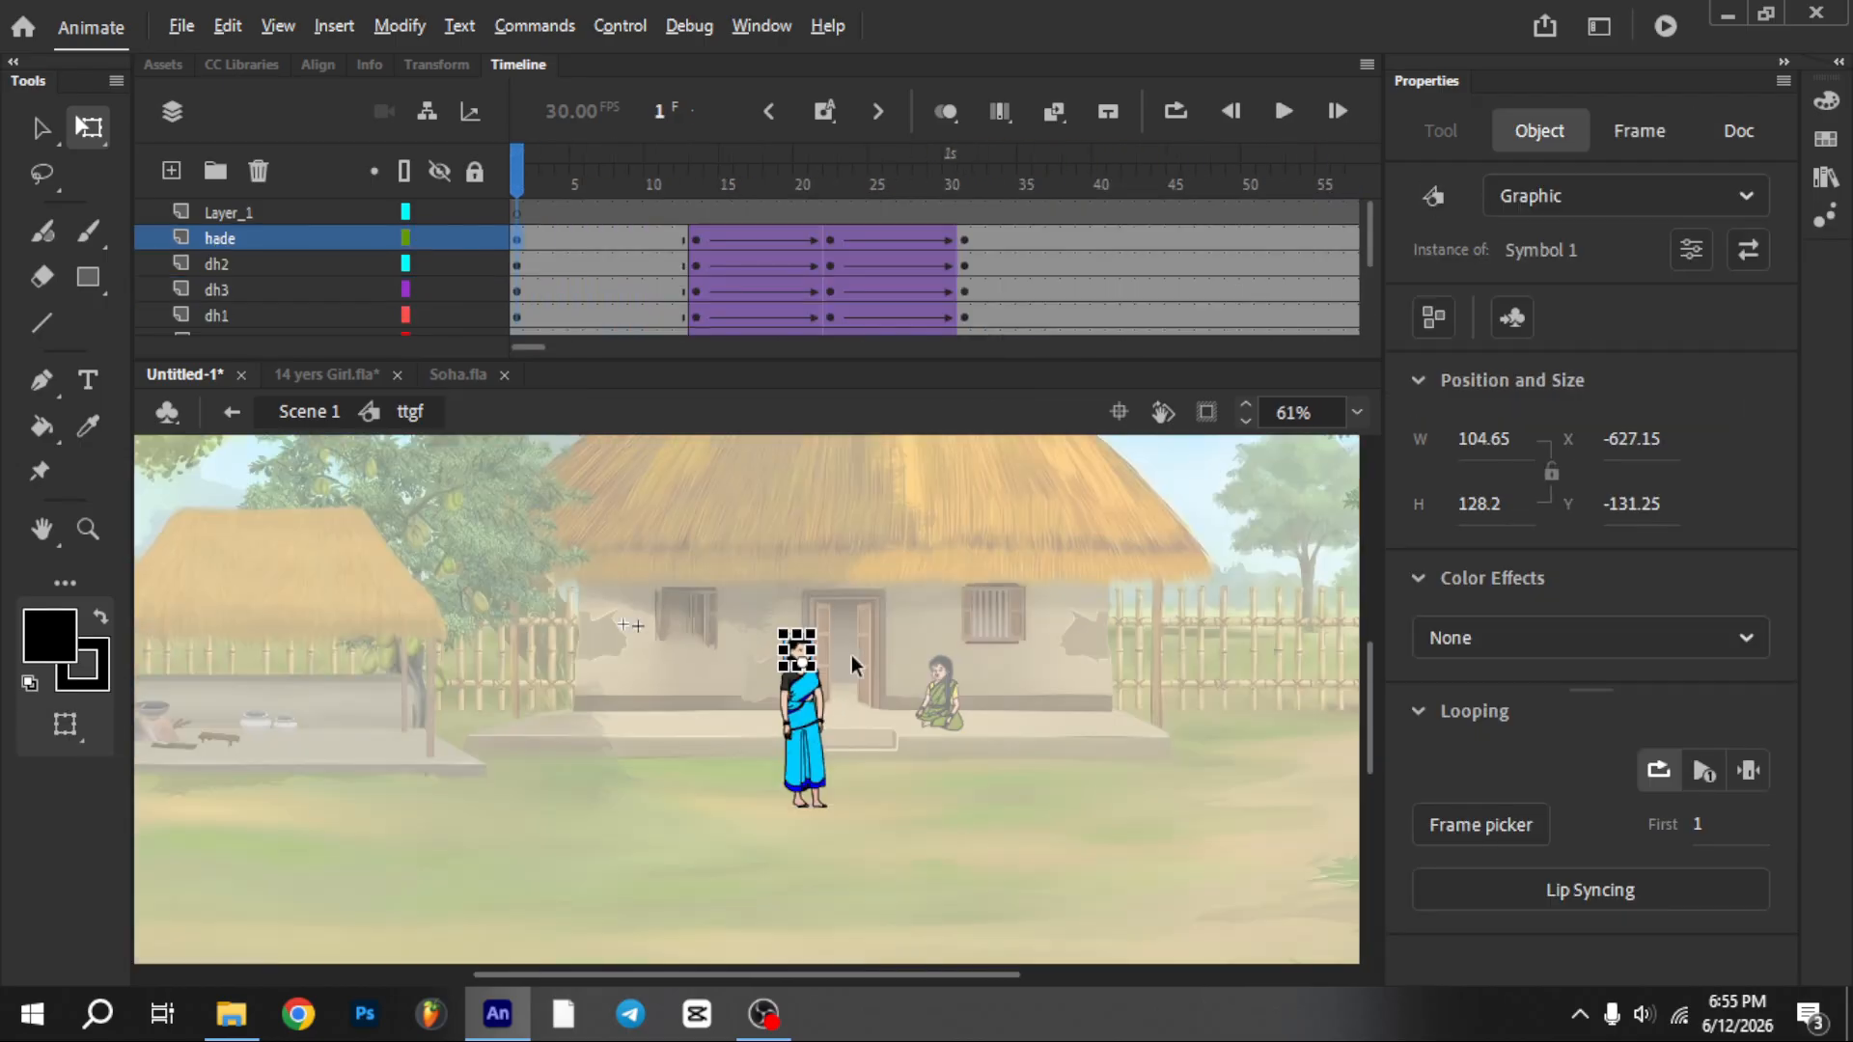
pyautogui.doubleClick(871, 627)
# Open the seated girl's symbol and paste the copied voice layer above Layer_3
pyautogui.click(967, 714)
pyautogui.scroll(4, 965, 710)
pyautogui.scroll(3, 951, 690)
pyautogui.click(950, 690)
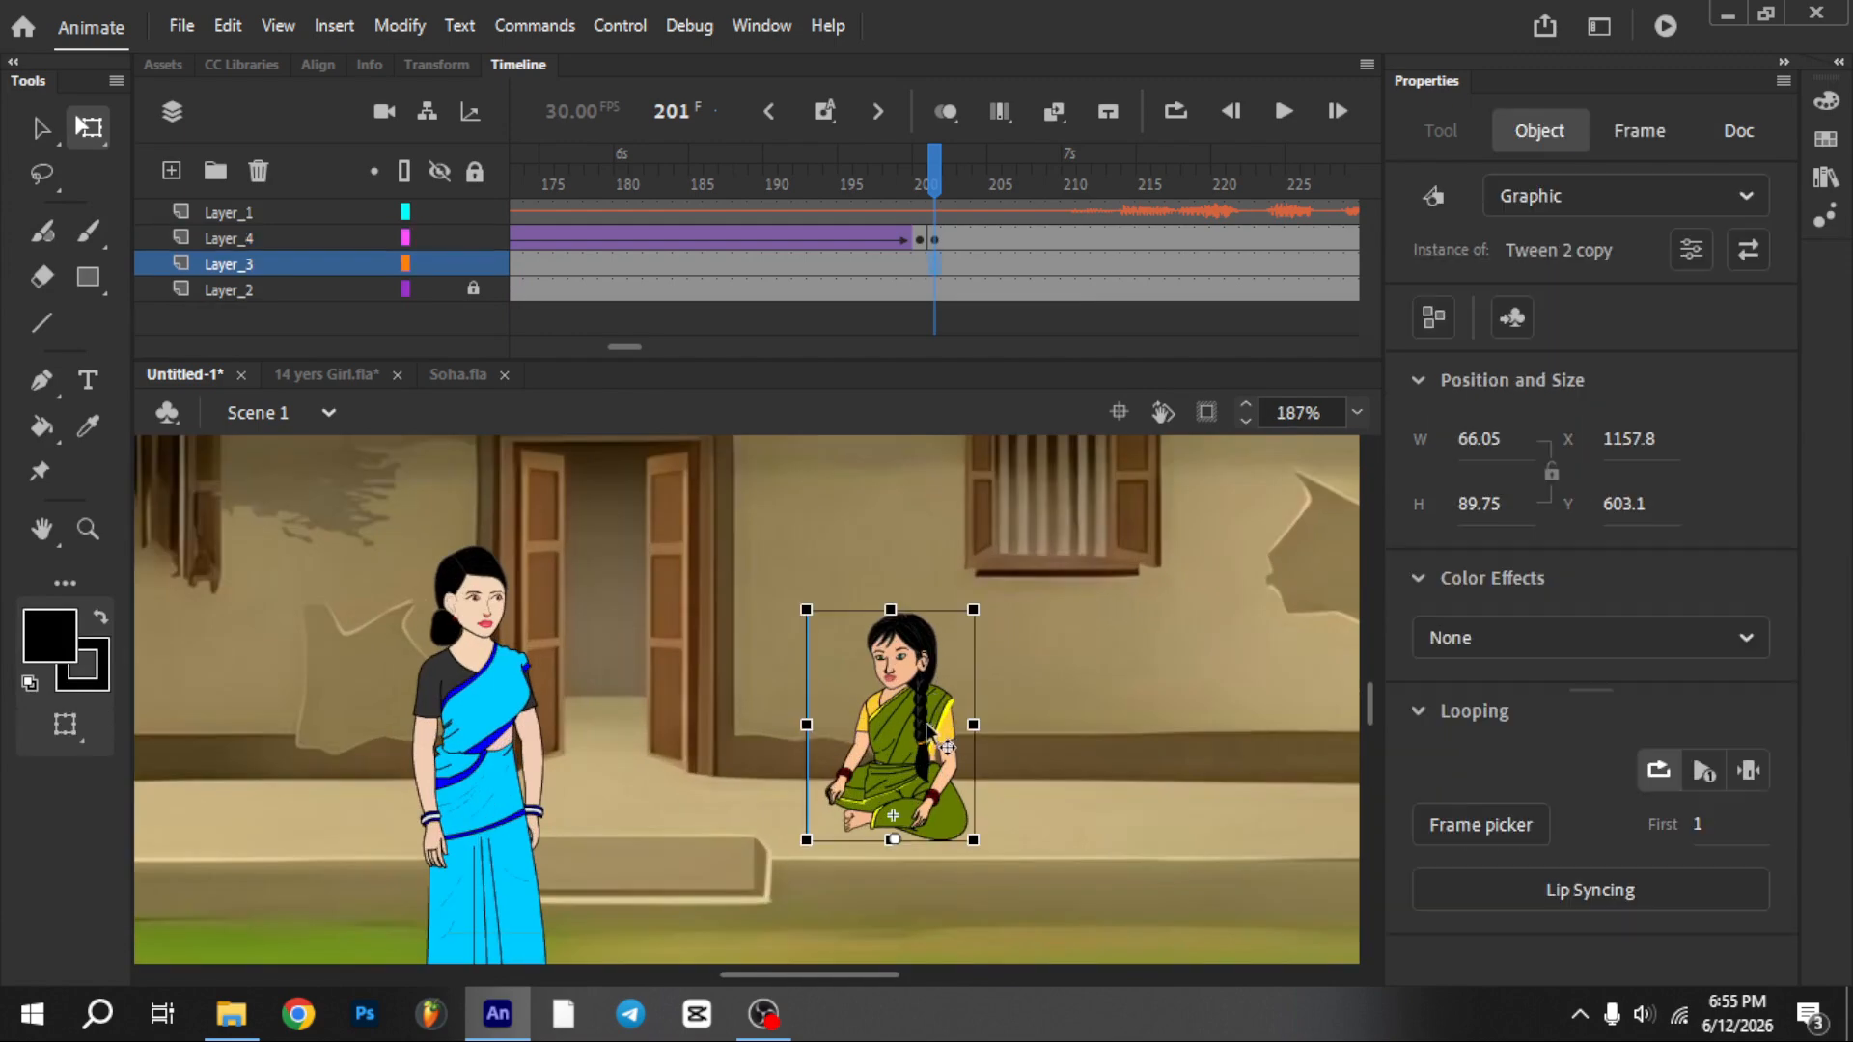
pyautogui.doubleClick(931, 733)
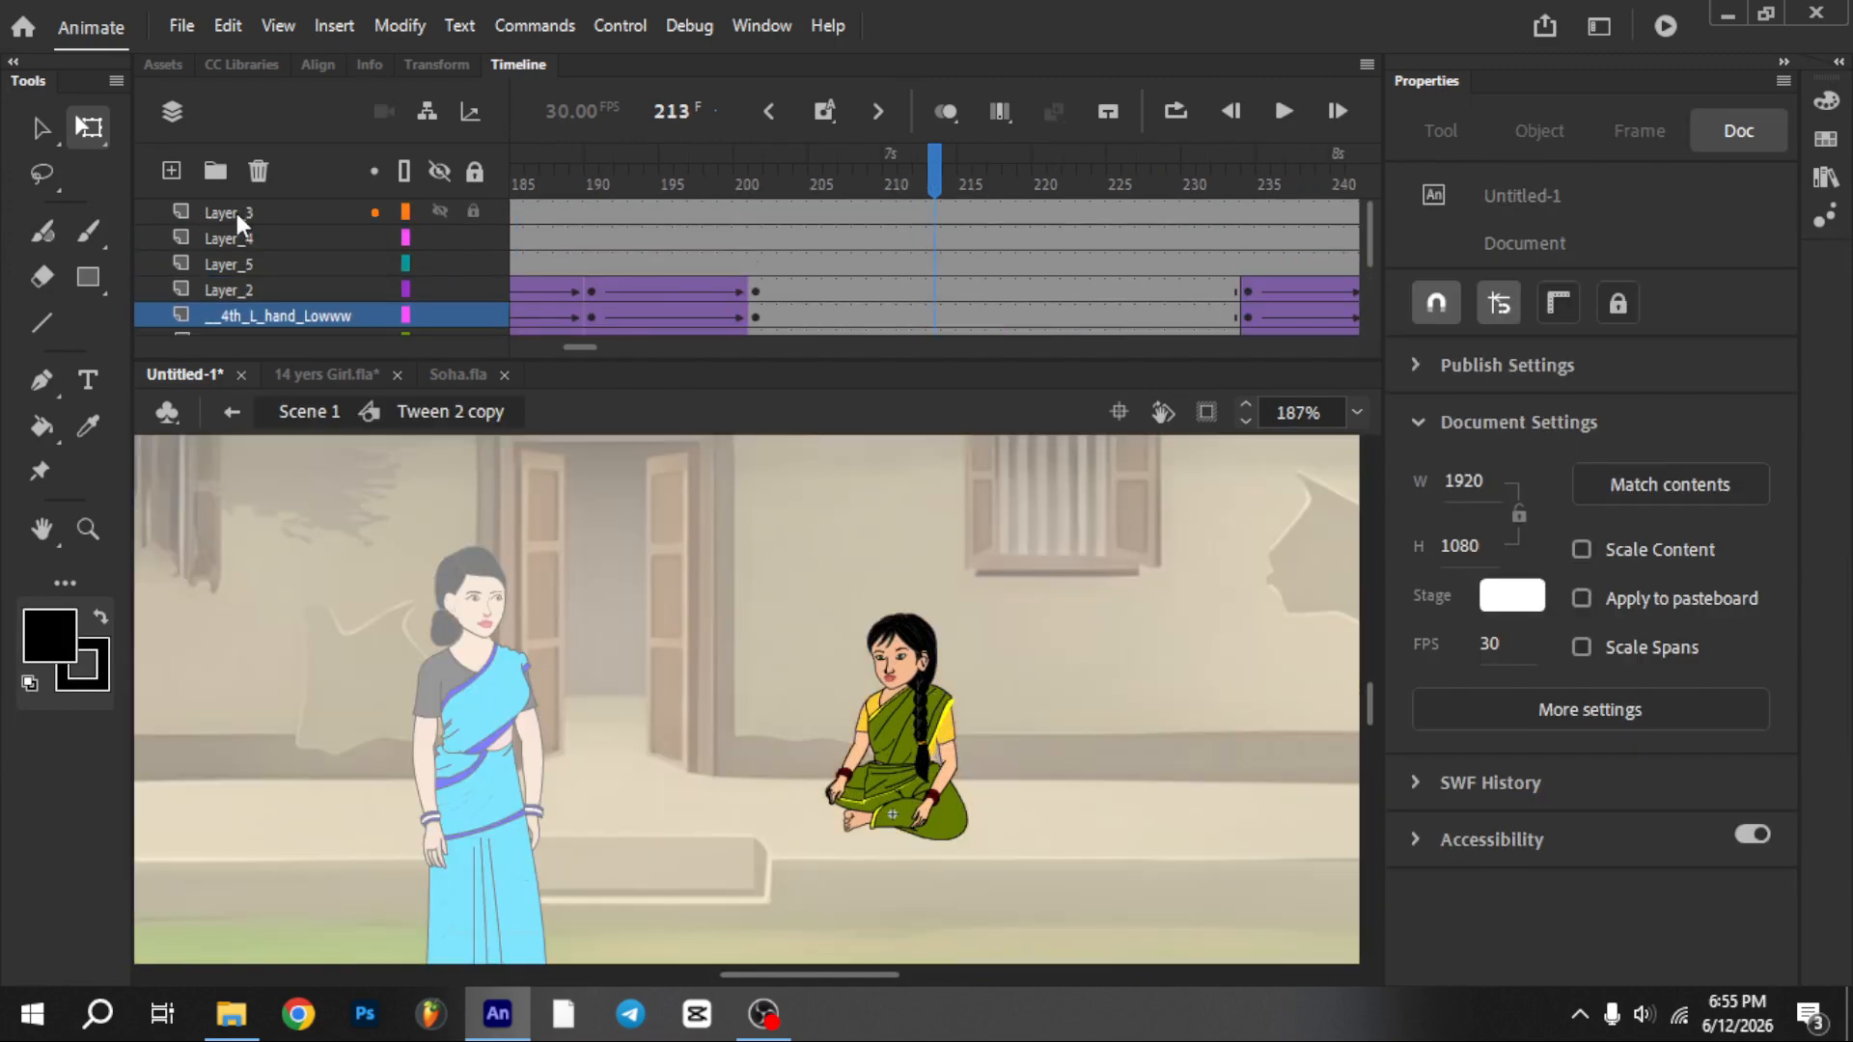
pyautogui.rightClick(238, 220)
pyautogui.click(323, 486)
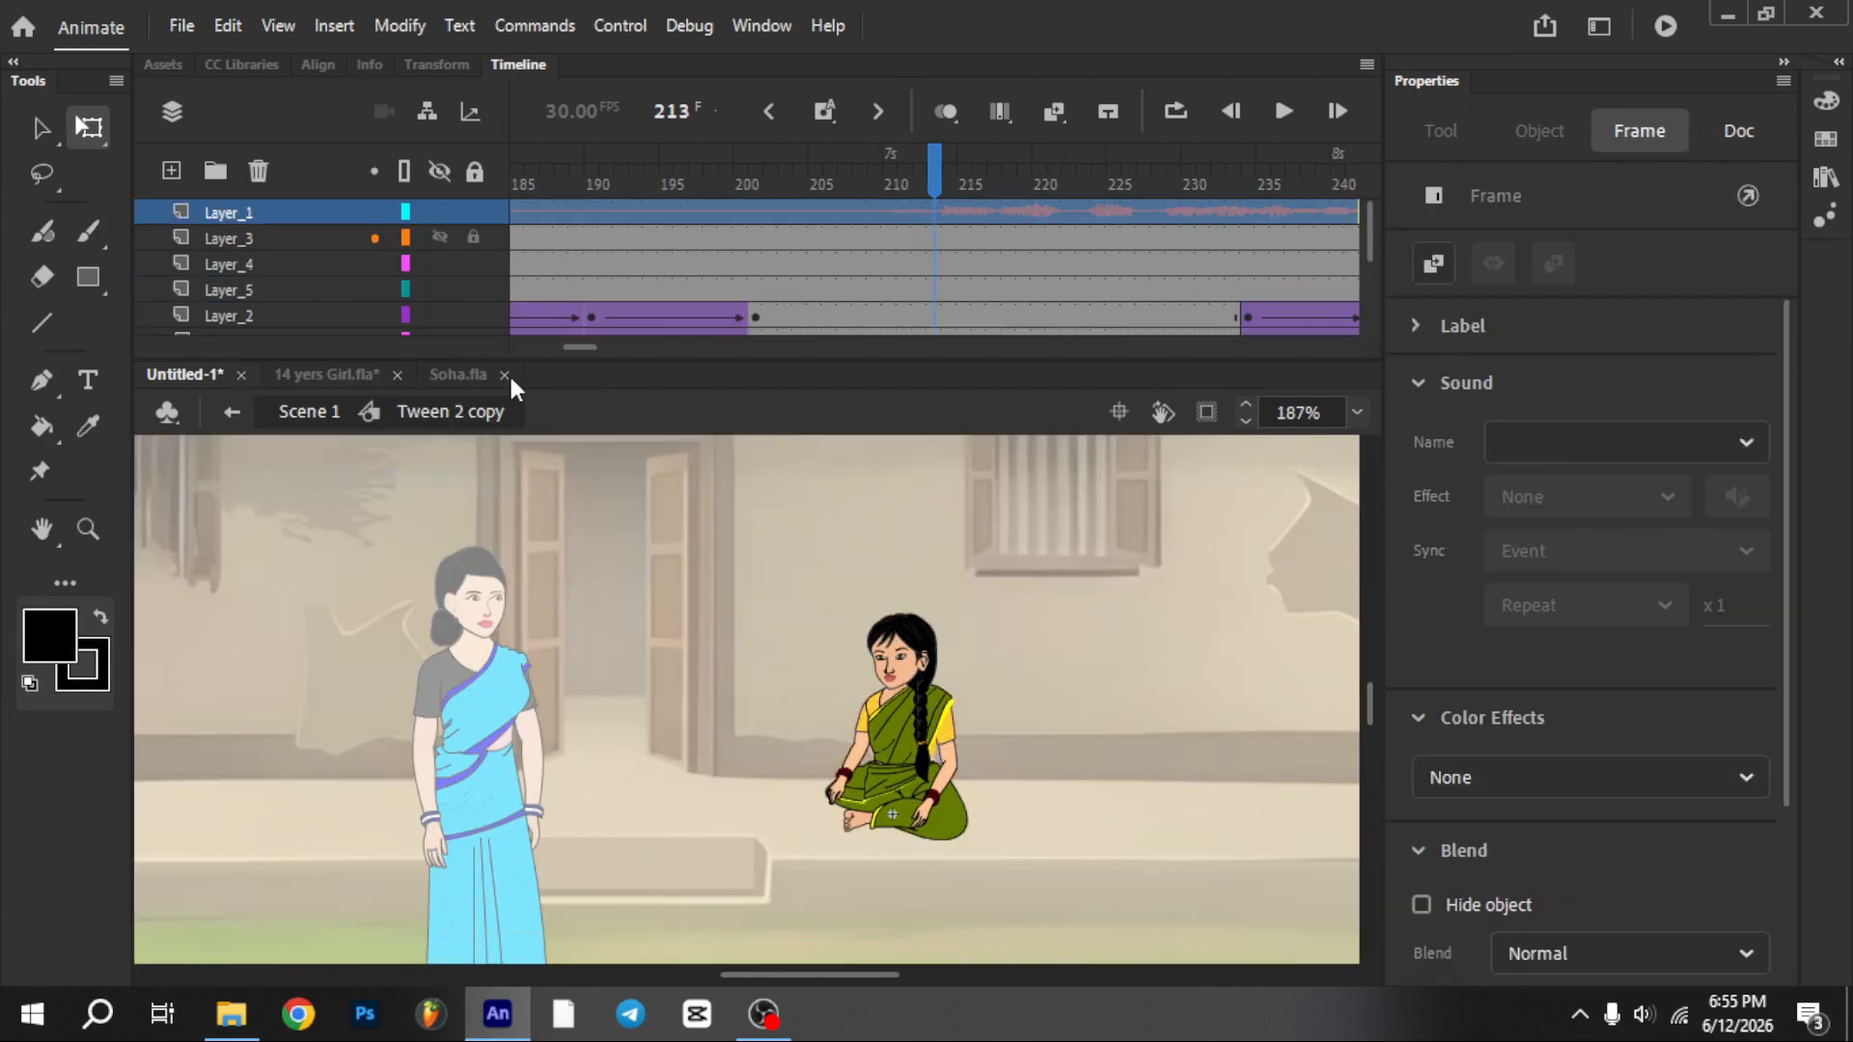
# Open the seated girl's head symbol for editing
pyautogui.moveTo(577, 349); pyautogui.dragTo(528, 521)
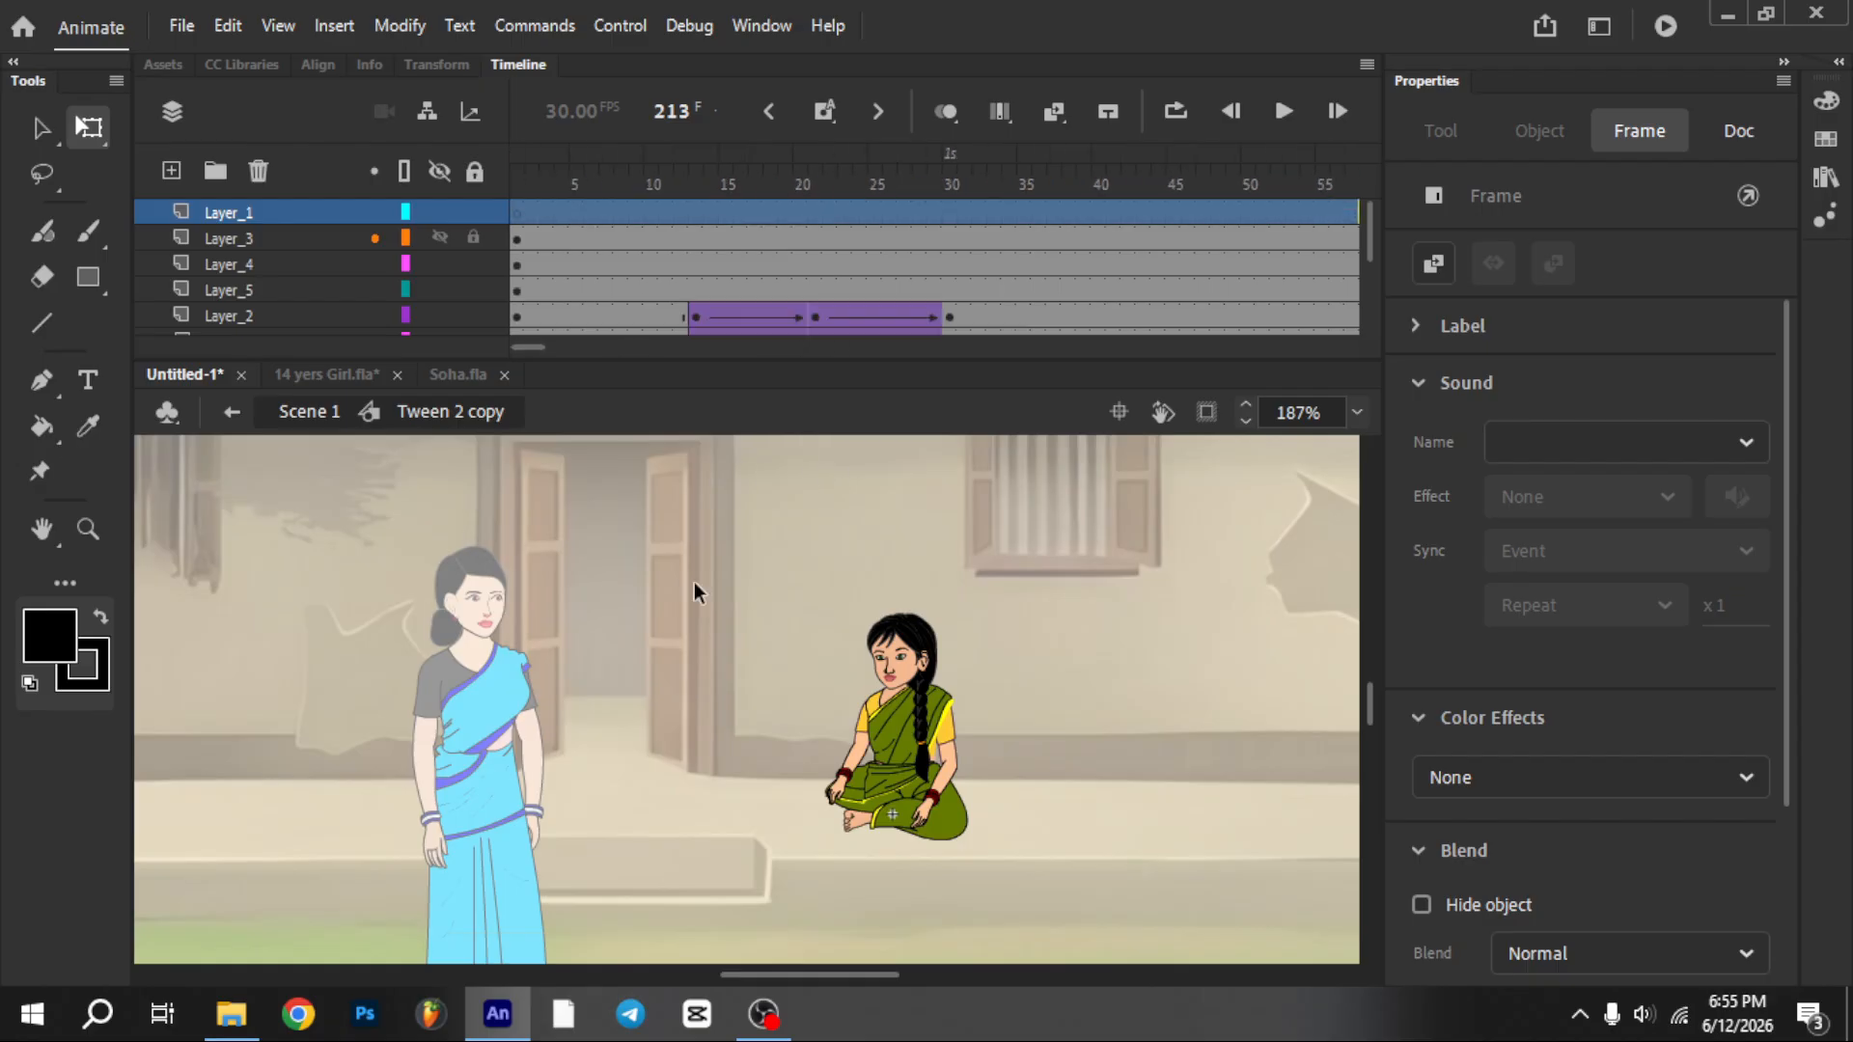
pyautogui.scroll(5, 912, 637)
pyautogui.click(888, 707)
pyautogui.scroll(-3, 894, 711)
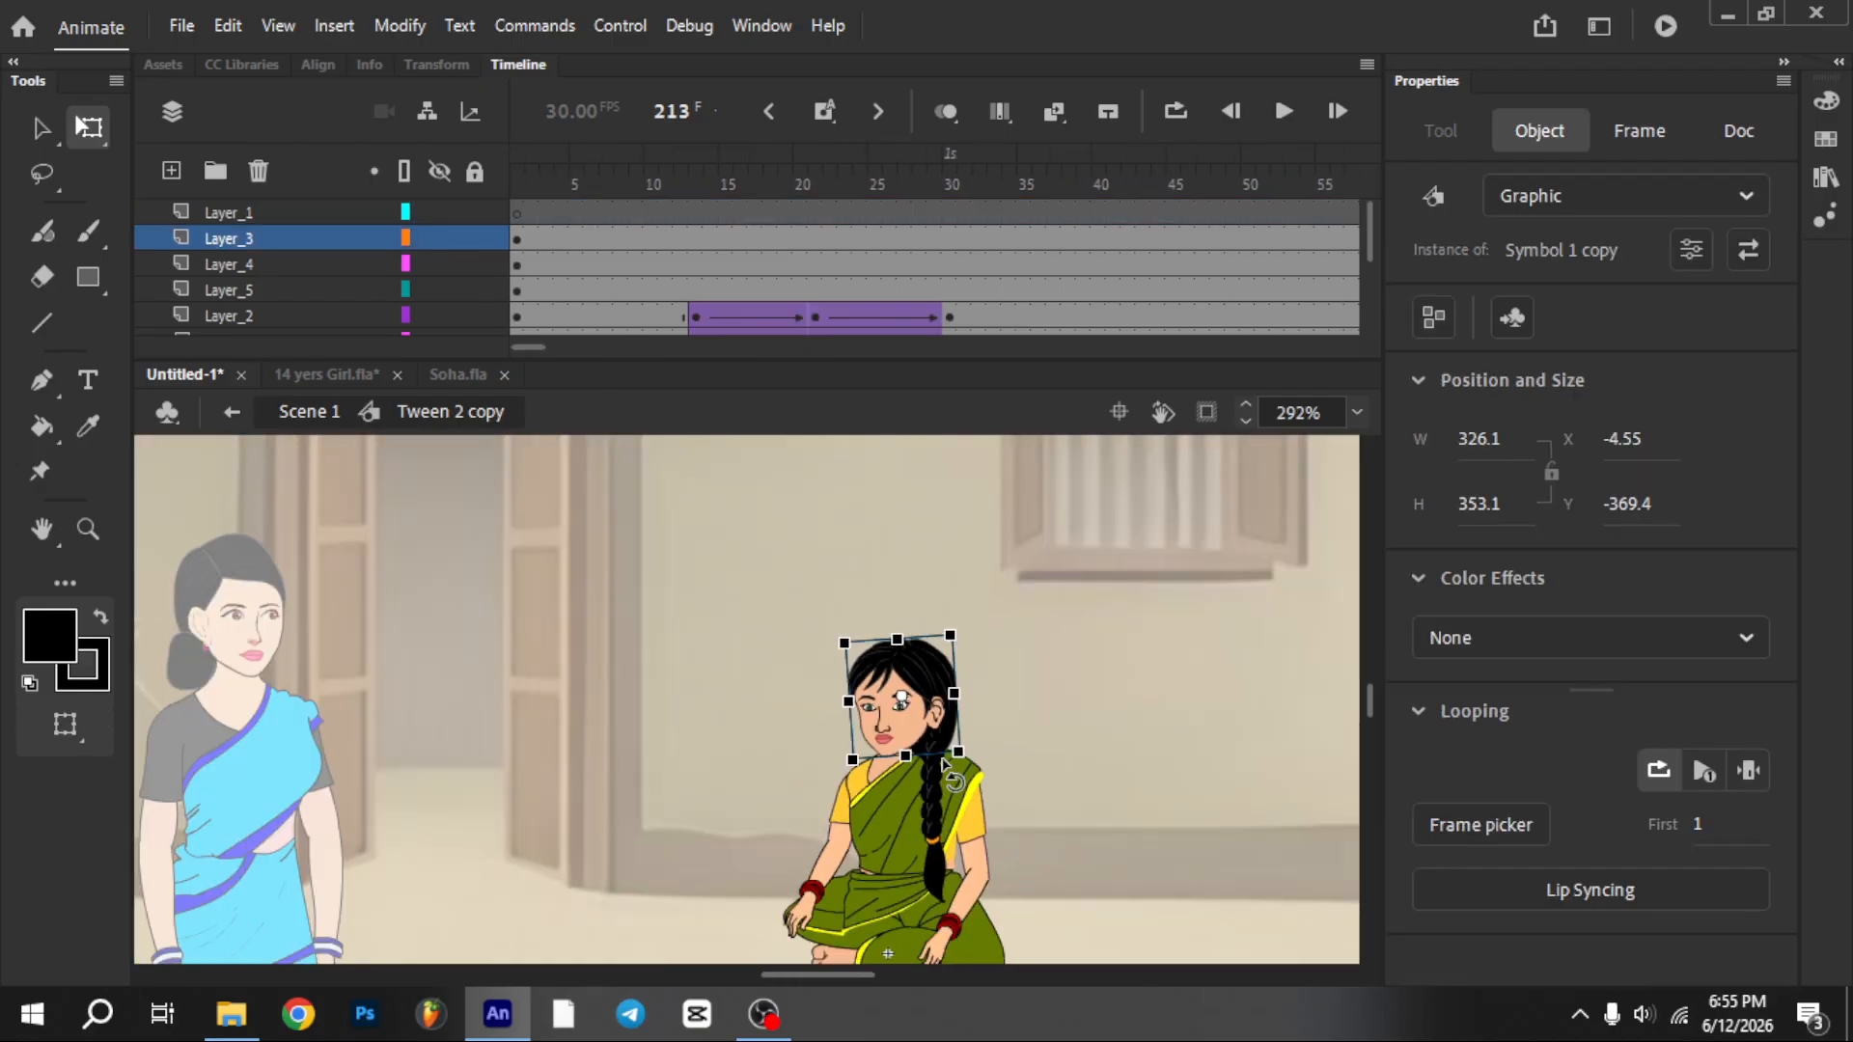
pyautogui.scroll(3, 892, 730)
pyautogui.doubleClick(889, 736)
# Paste the voice layer above the girl's mouth layer Symbol_9_copy_112 and play the head symbol from its start
pyautogui.rightClick(269, 261)
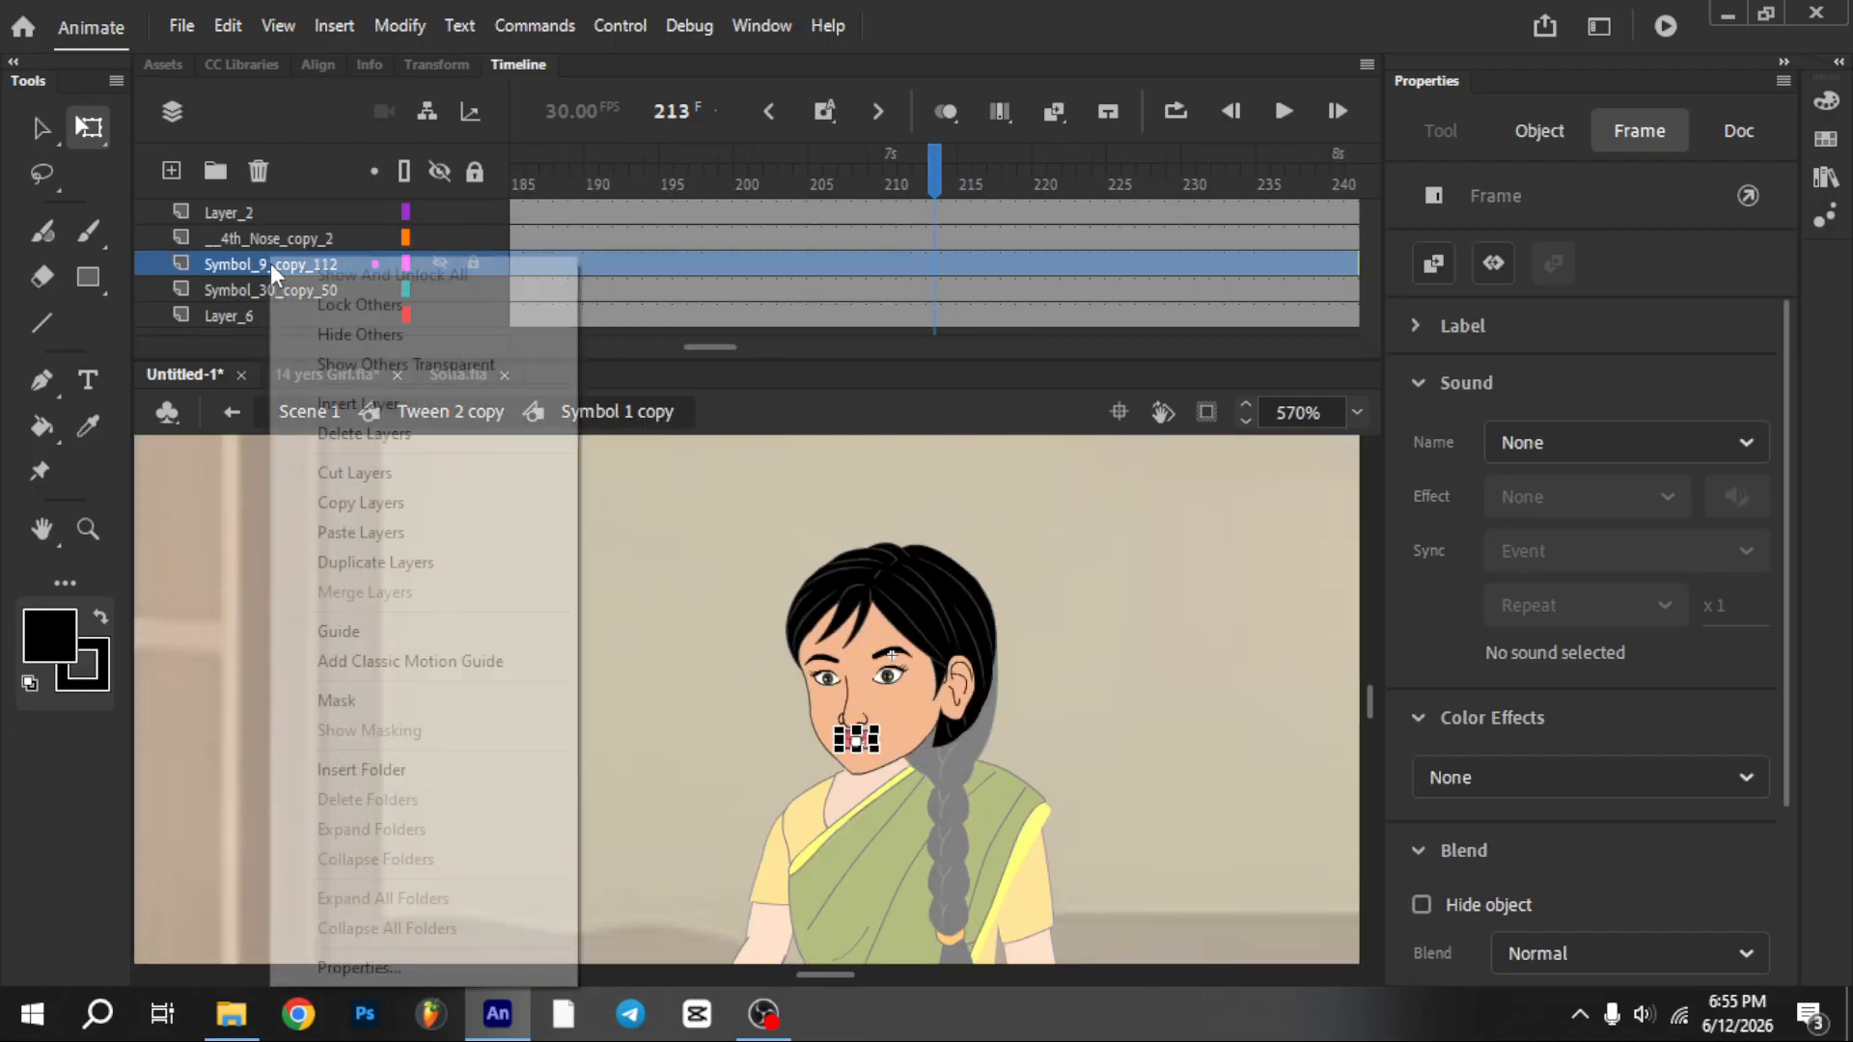
pyautogui.click(374, 530)
pyautogui.moveTo(629, 347); pyautogui.dragTo(597, 396)
pyautogui.press('Return')
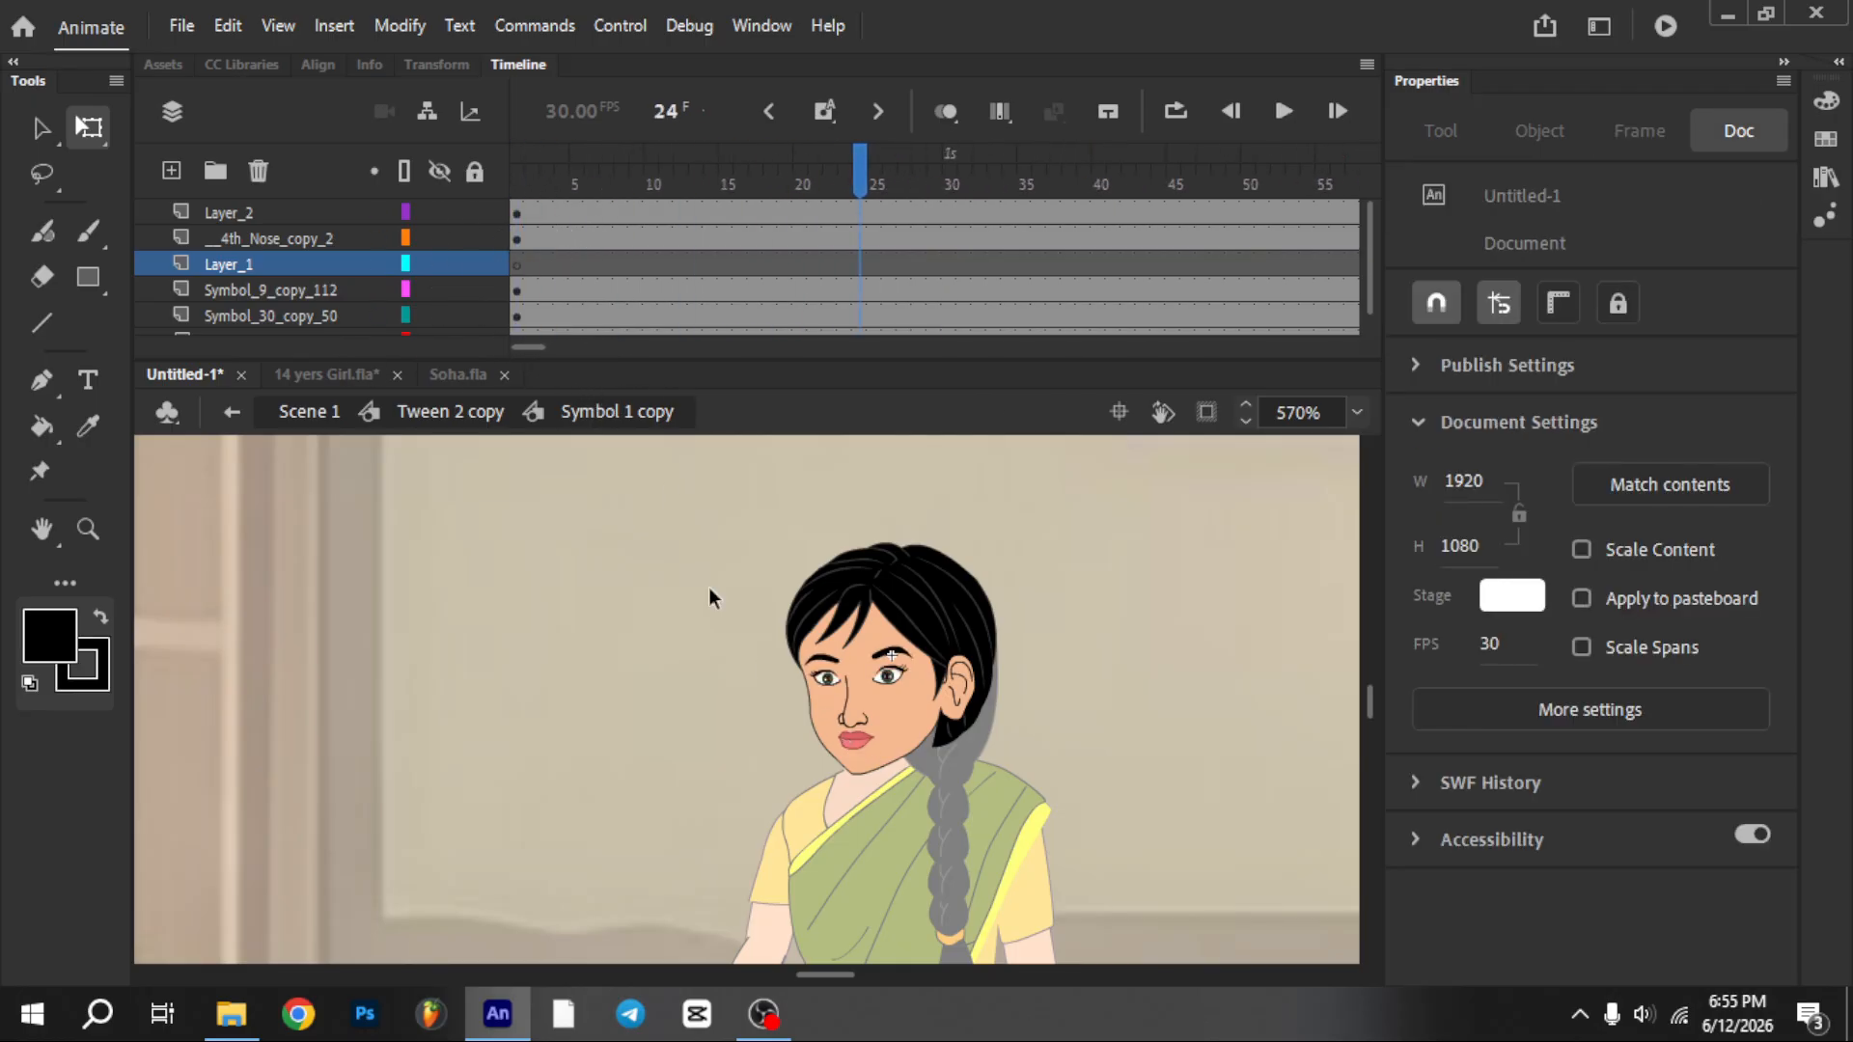
# Extend the layers of the girl's head symbol to frame 961, matching the end of the voice layer
pyautogui.moveTo(535, 328); pyautogui.dragTo(1040, 372)
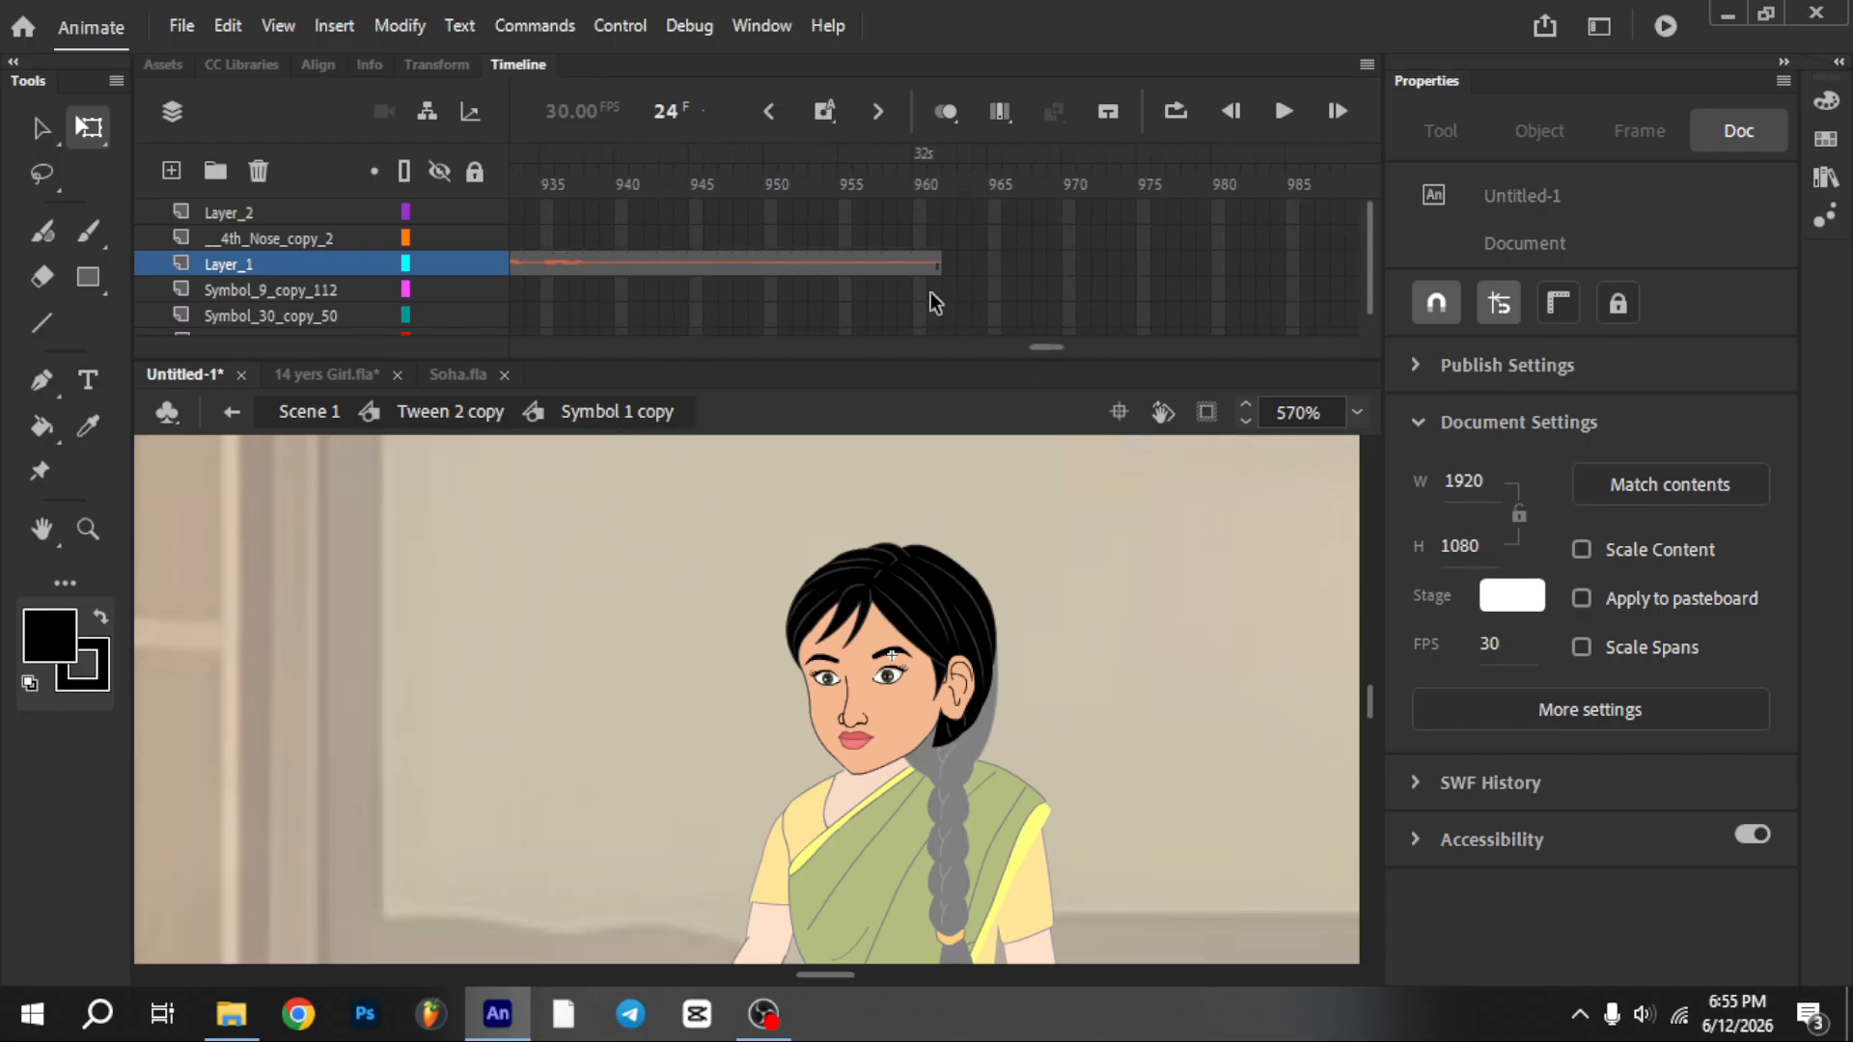
pyautogui.moveTo(931, 291); pyautogui.dragTo(925, 446)
pyautogui.press('F5')
pyautogui.scroll(1, 938, 261)
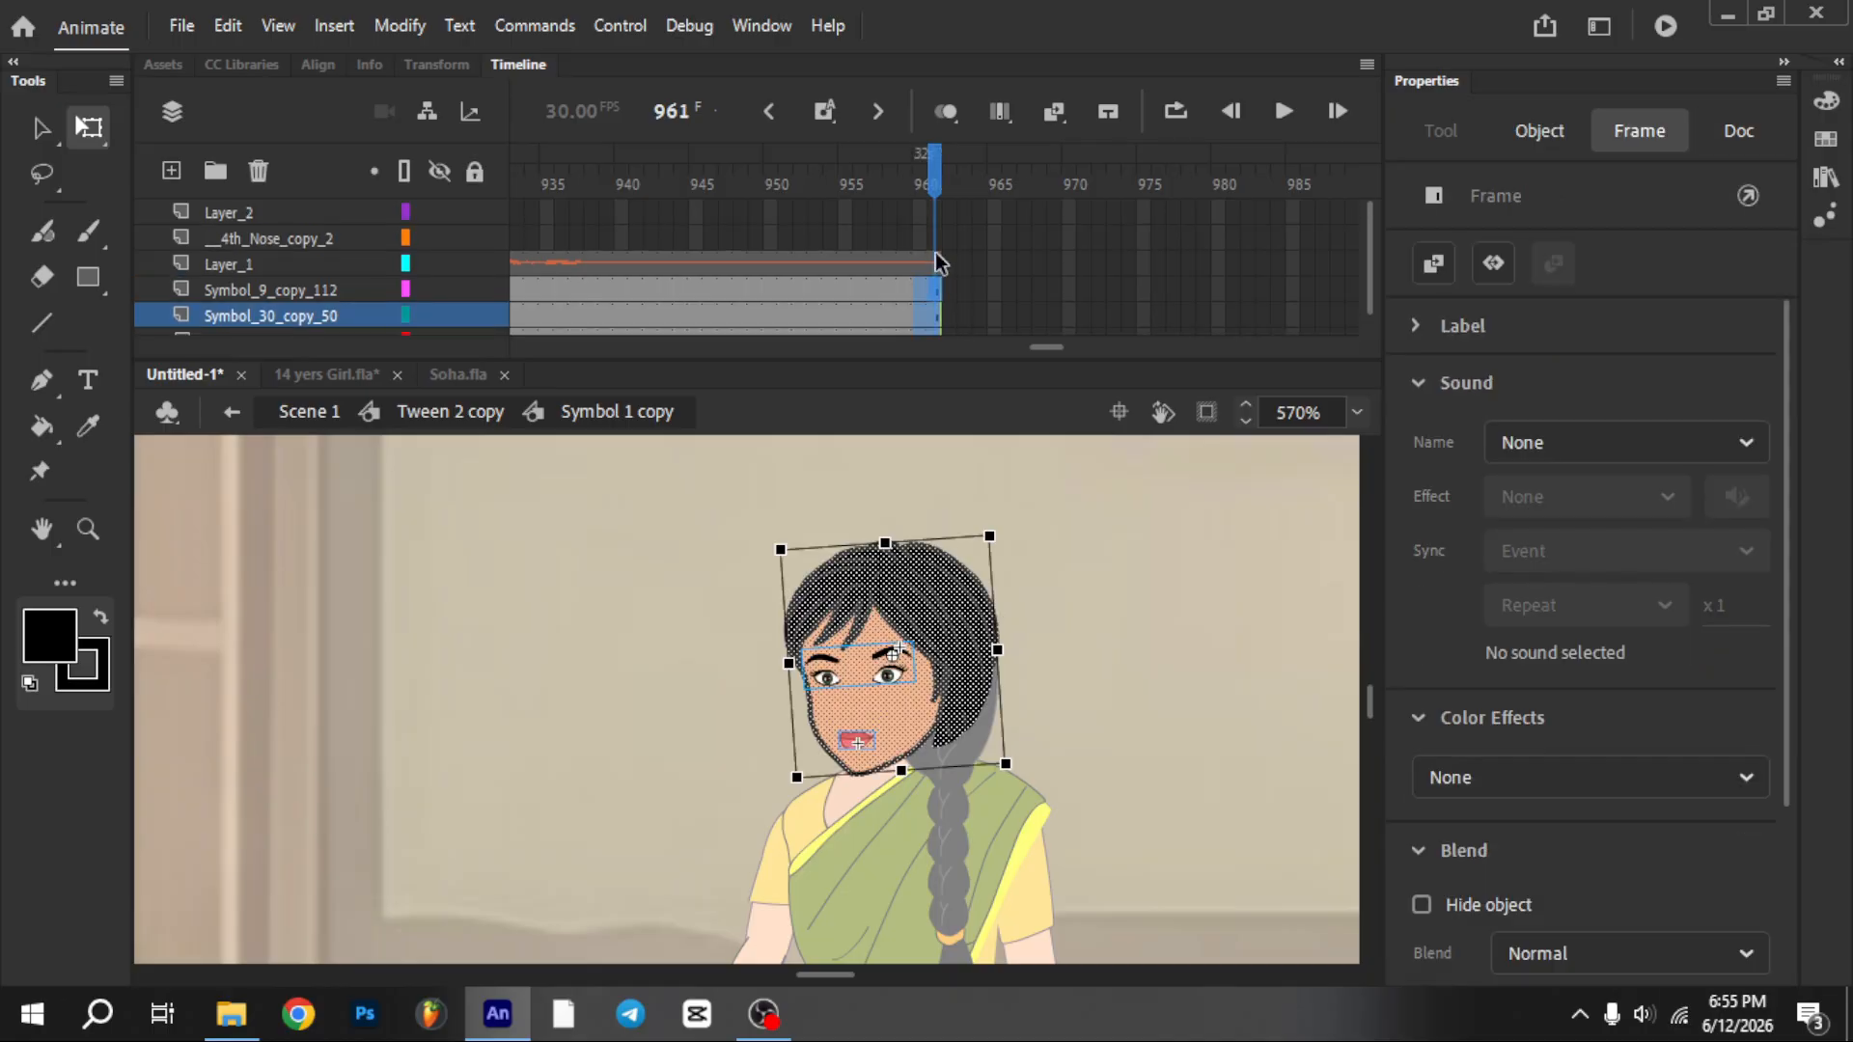
pyautogui.moveTo(932, 211); pyautogui.dragTo(934, 239)
pyautogui.press('F5')
# Set the girl's mouth graphic to loop from frame 373 and to hold a single frame from frame 389
pyautogui.moveTo(1042, 349); pyautogui.dragTo(716, 463)
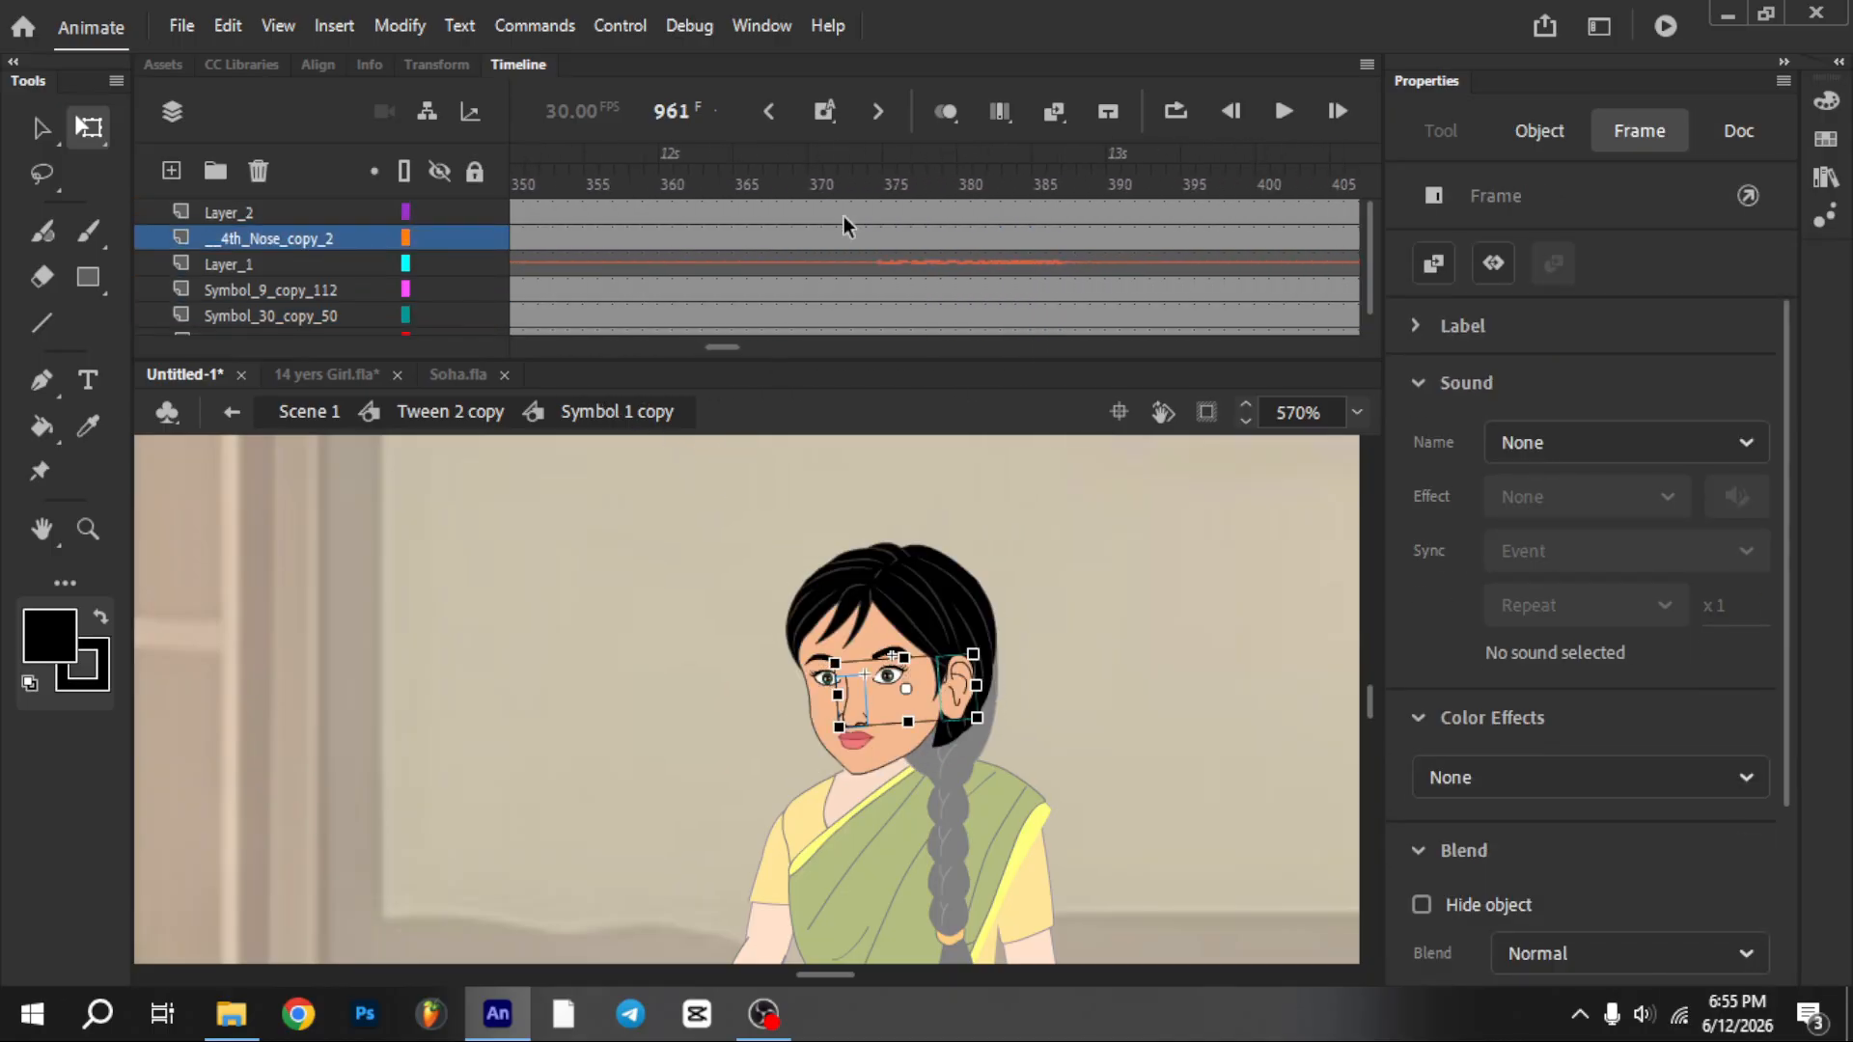
pyautogui.click(860, 178)
pyautogui.scroll(3, 860, 727)
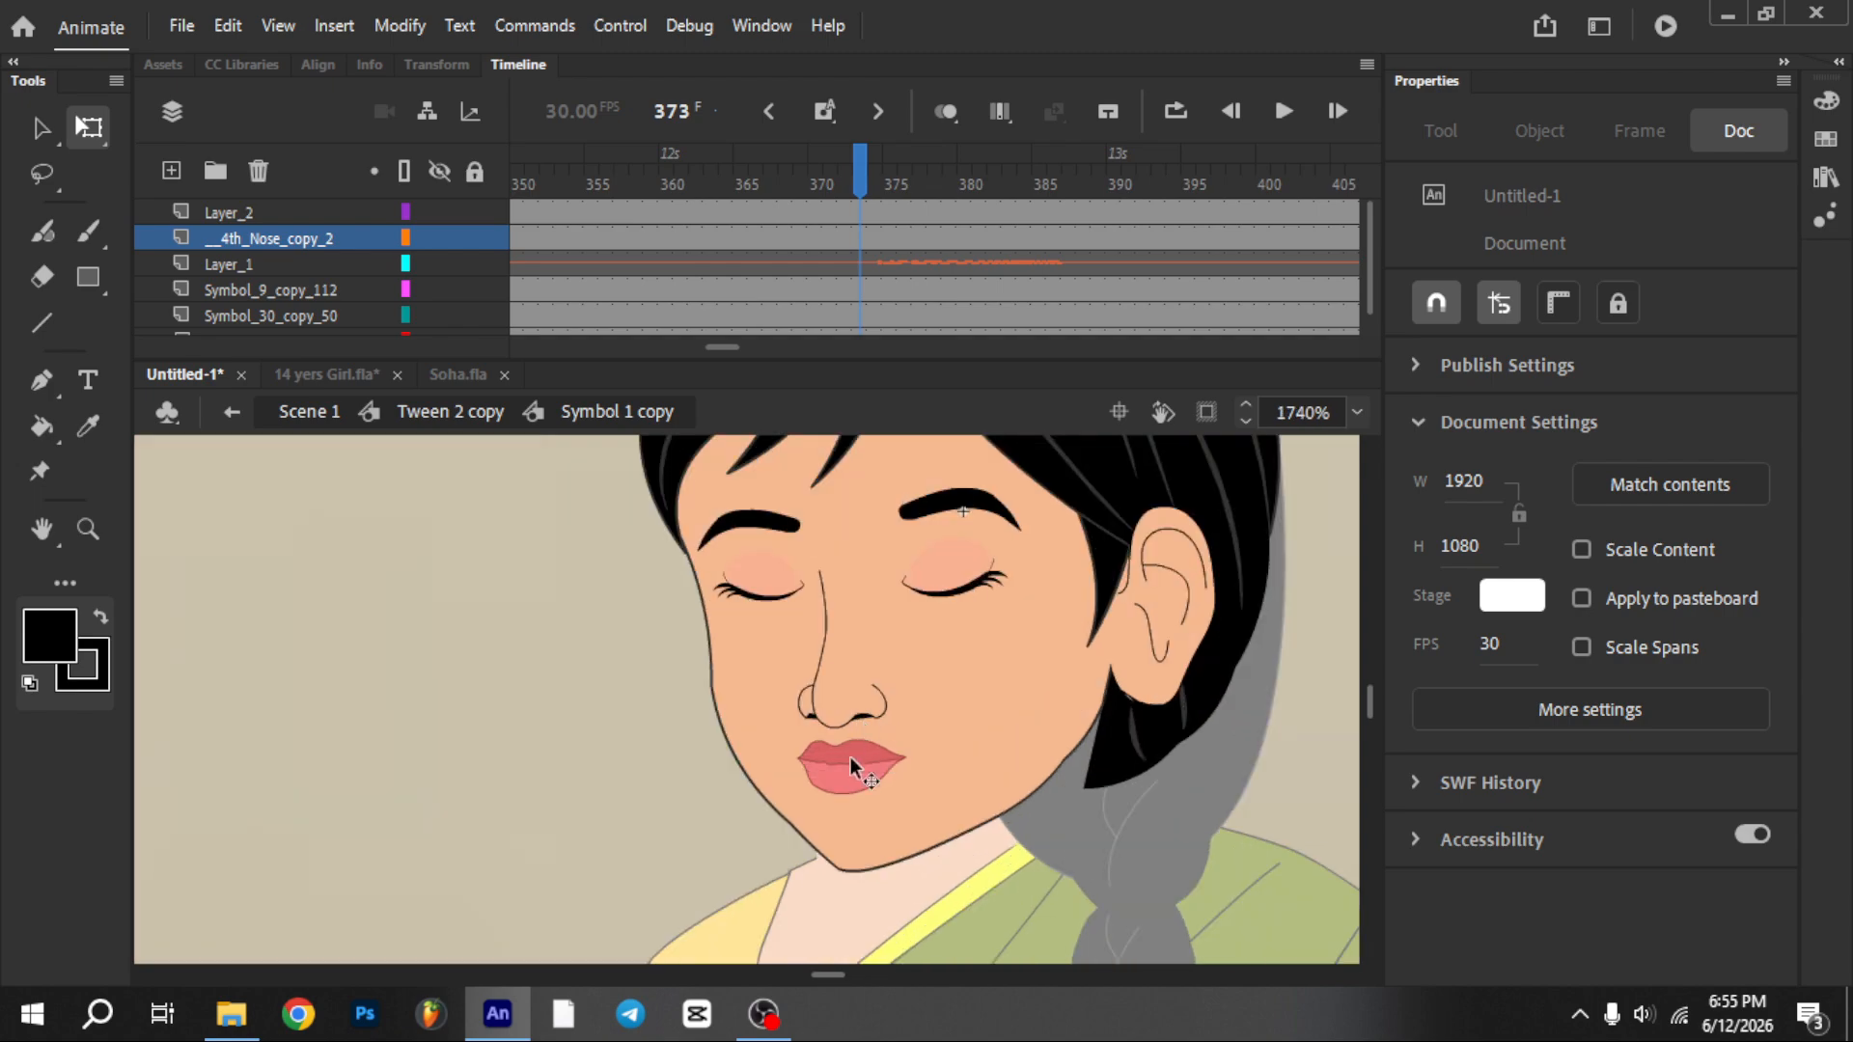
pyautogui.click(851, 763)
pyautogui.click(1665, 762)
pyautogui.press('Return')
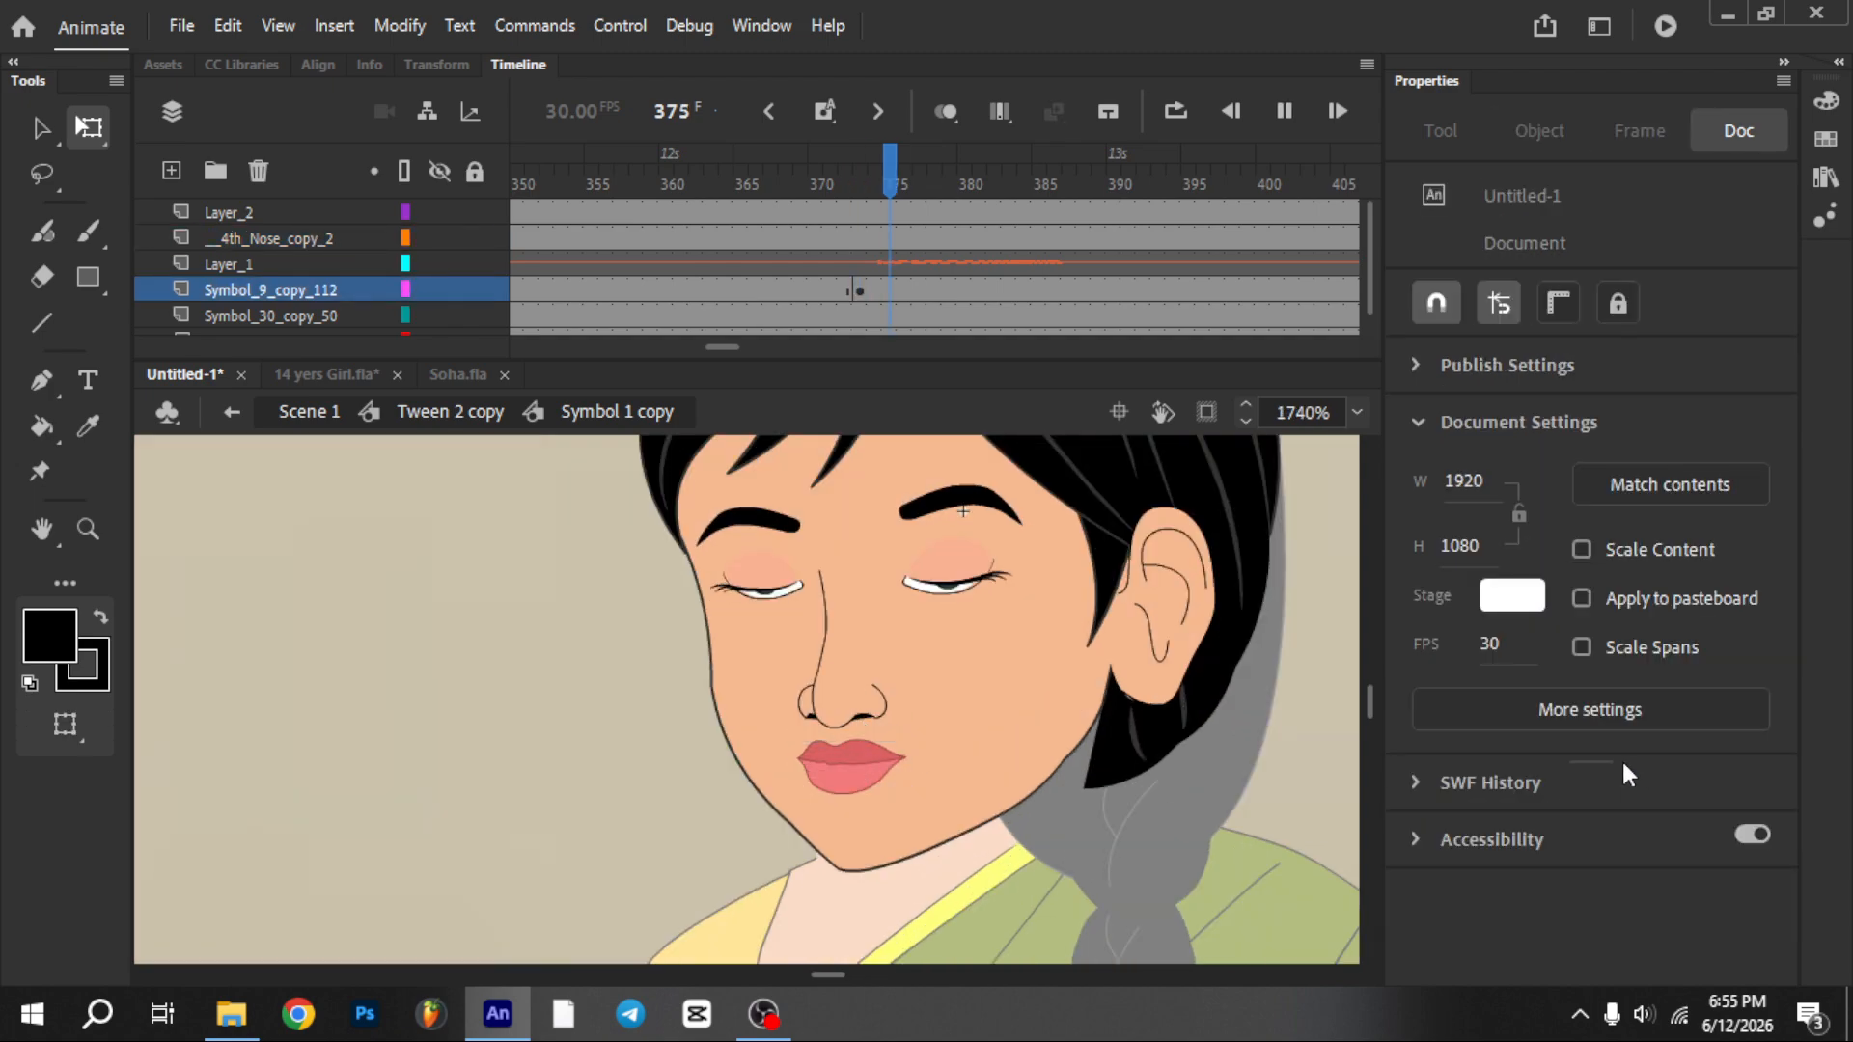
pyautogui.press('Return')
pyautogui.click(1748, 770)
pyautogui.press('Return')
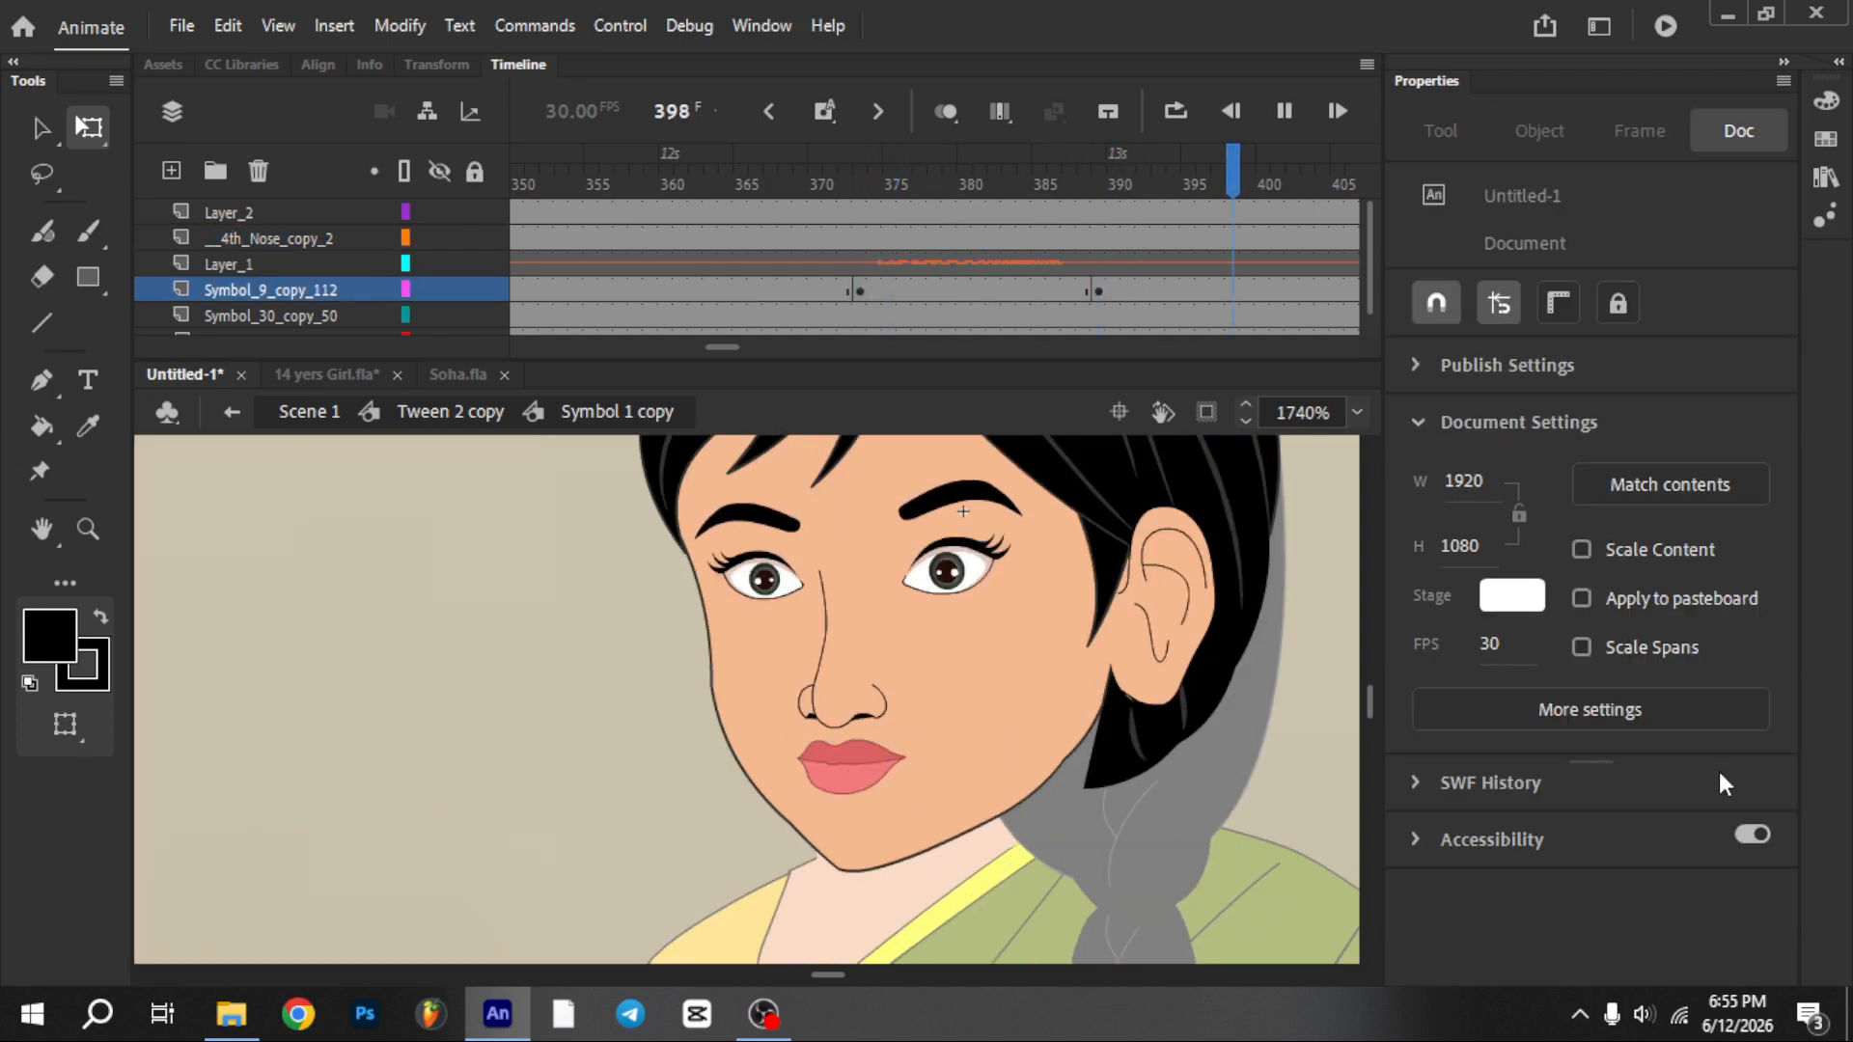
# Set the girl's mouth graphic to loop from frame 412 and to hold a single frame from frame 479
pyautogui.press('Return')
pyautogui.press('Return')
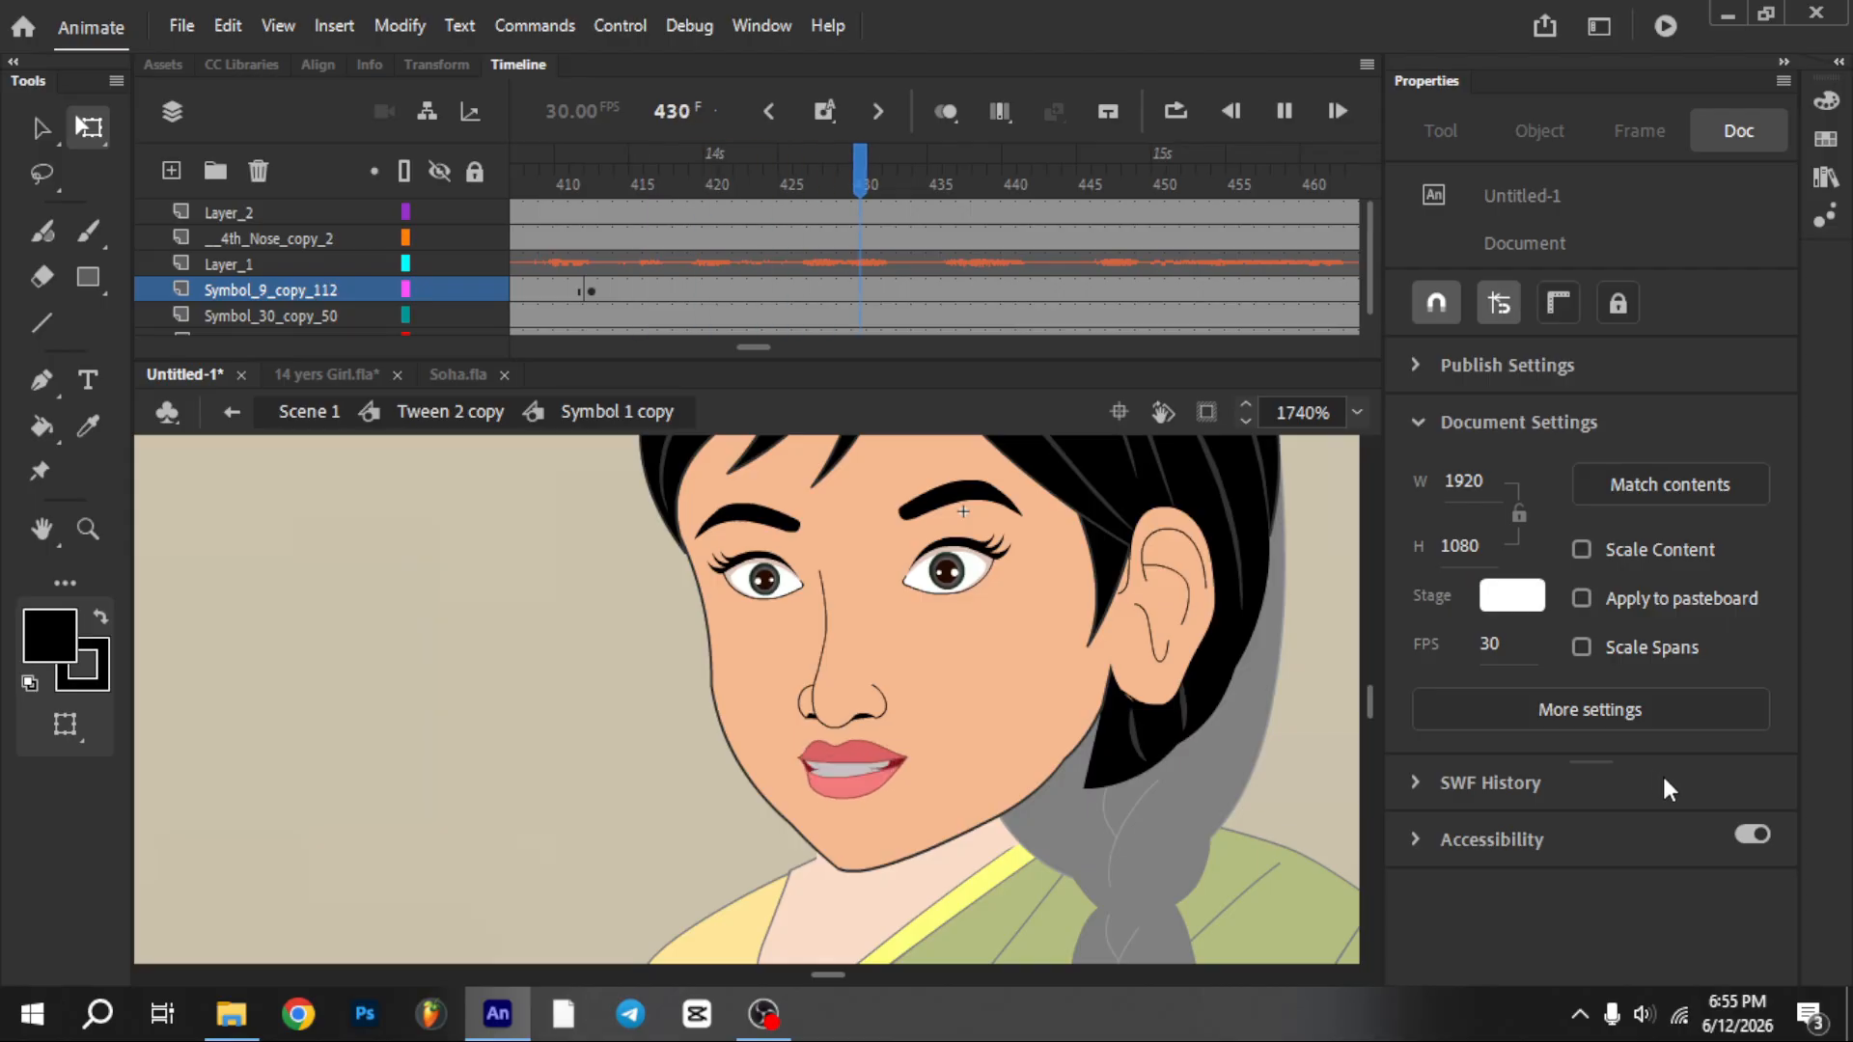
pyautogui.press('Return')
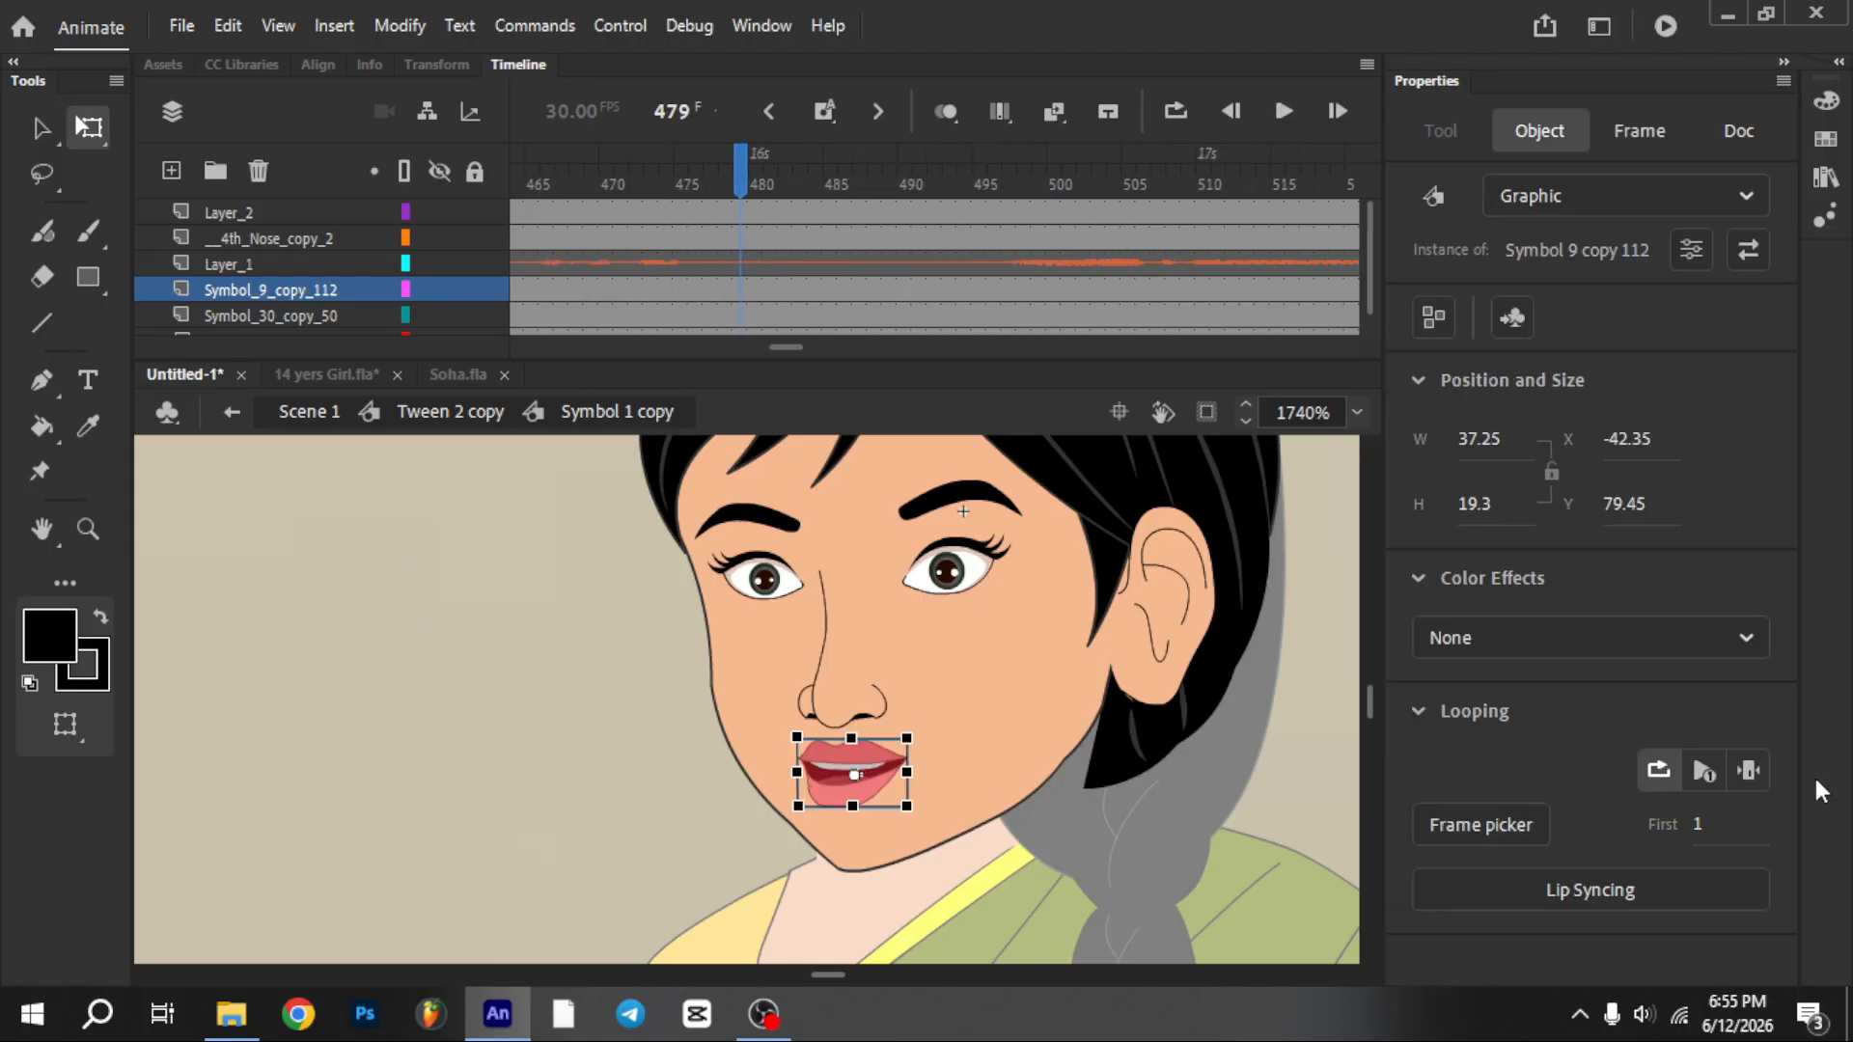
pyautogui.click(1747, 770)
# Loop the girl's mouth graphic from frame 496, return it to a single frame after her line, and play on to frame 614
pyautogui.press('Return')
pyautogui.press('Return')
pyautogui.click(1658, 767)
pyautogui.press('Return')
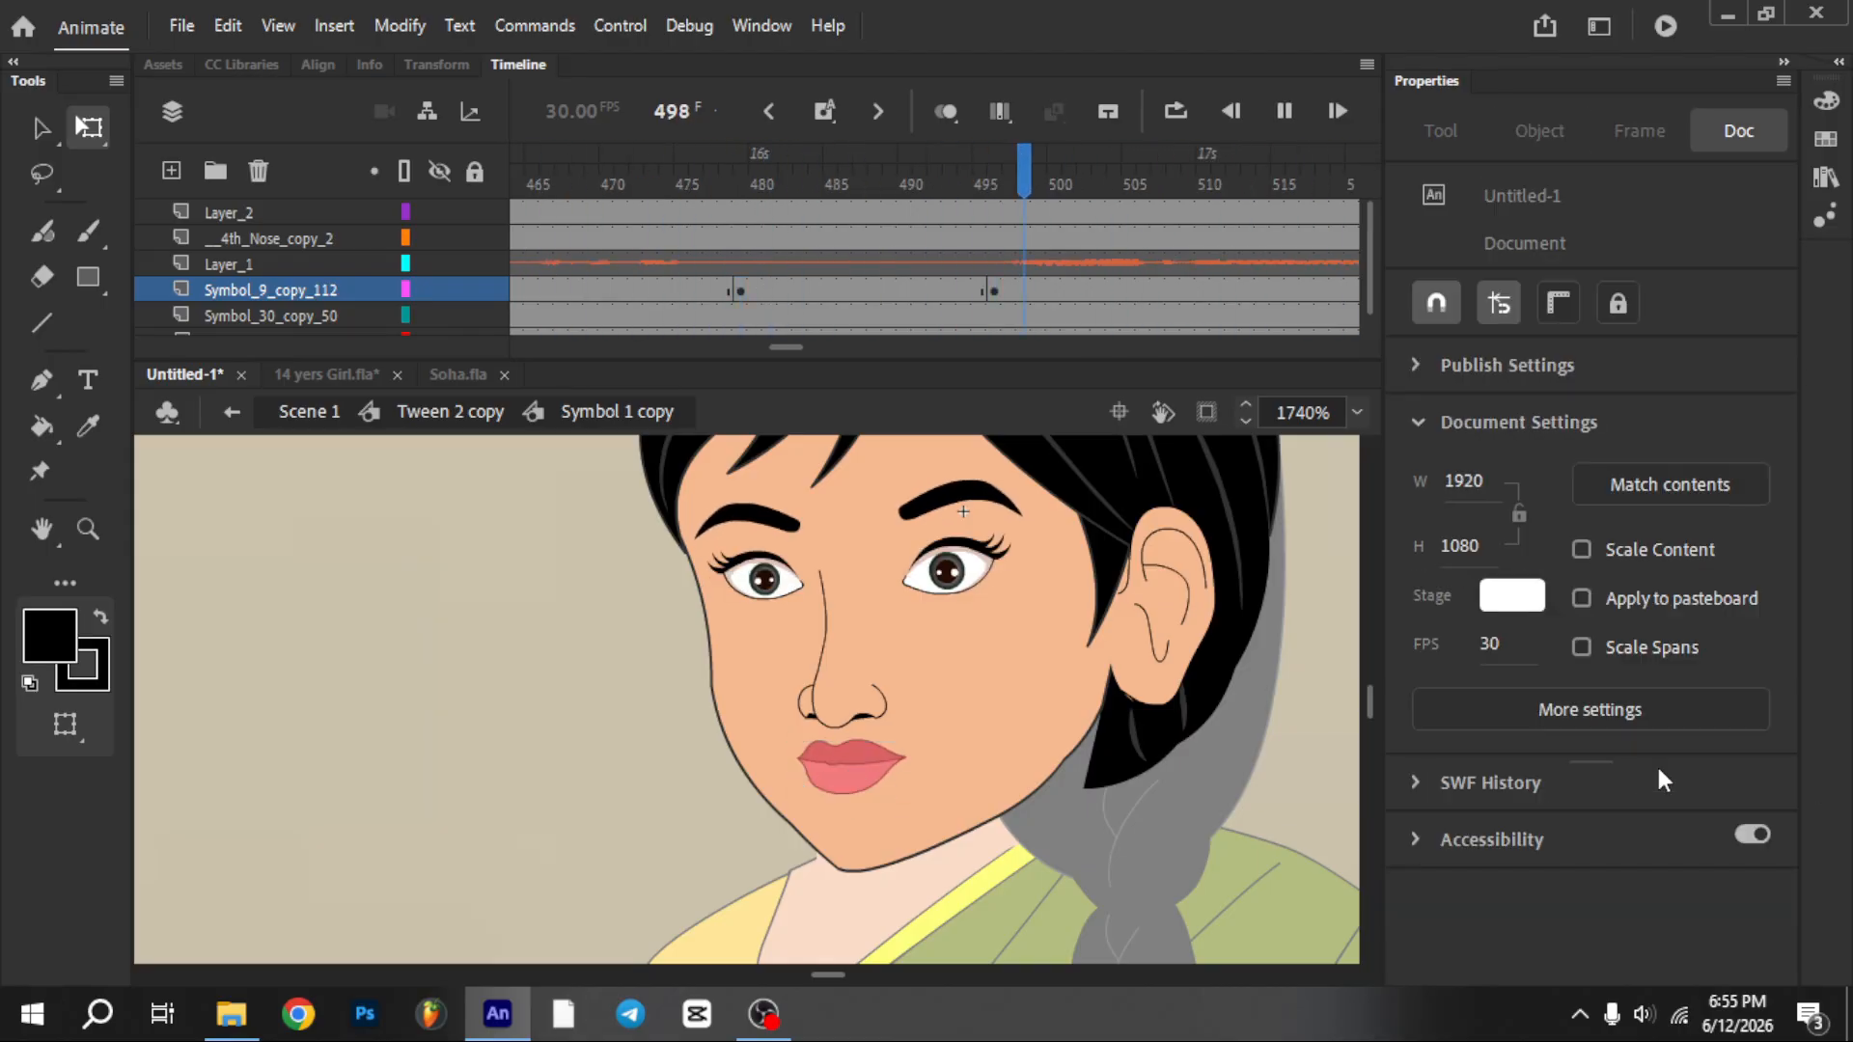
pyautogui.press('Return')
pyautogui.press('Return')
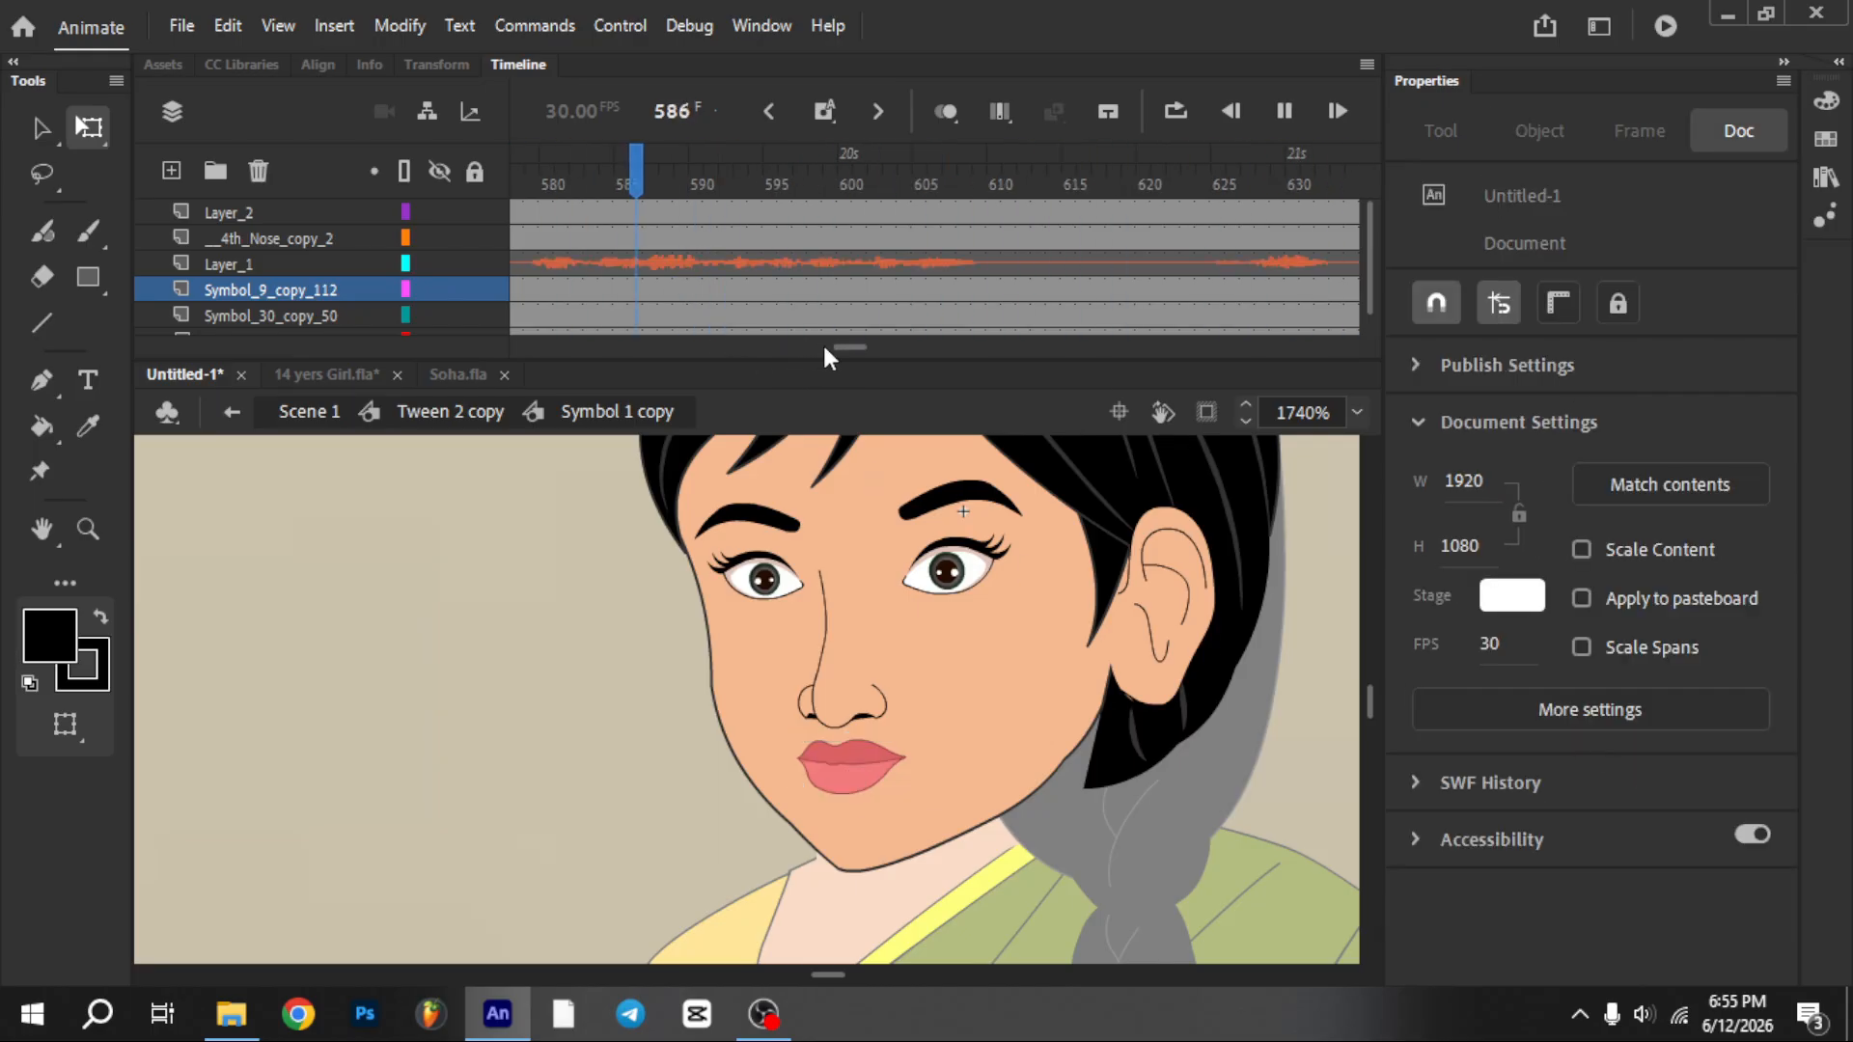
pyautogui.press('Return')
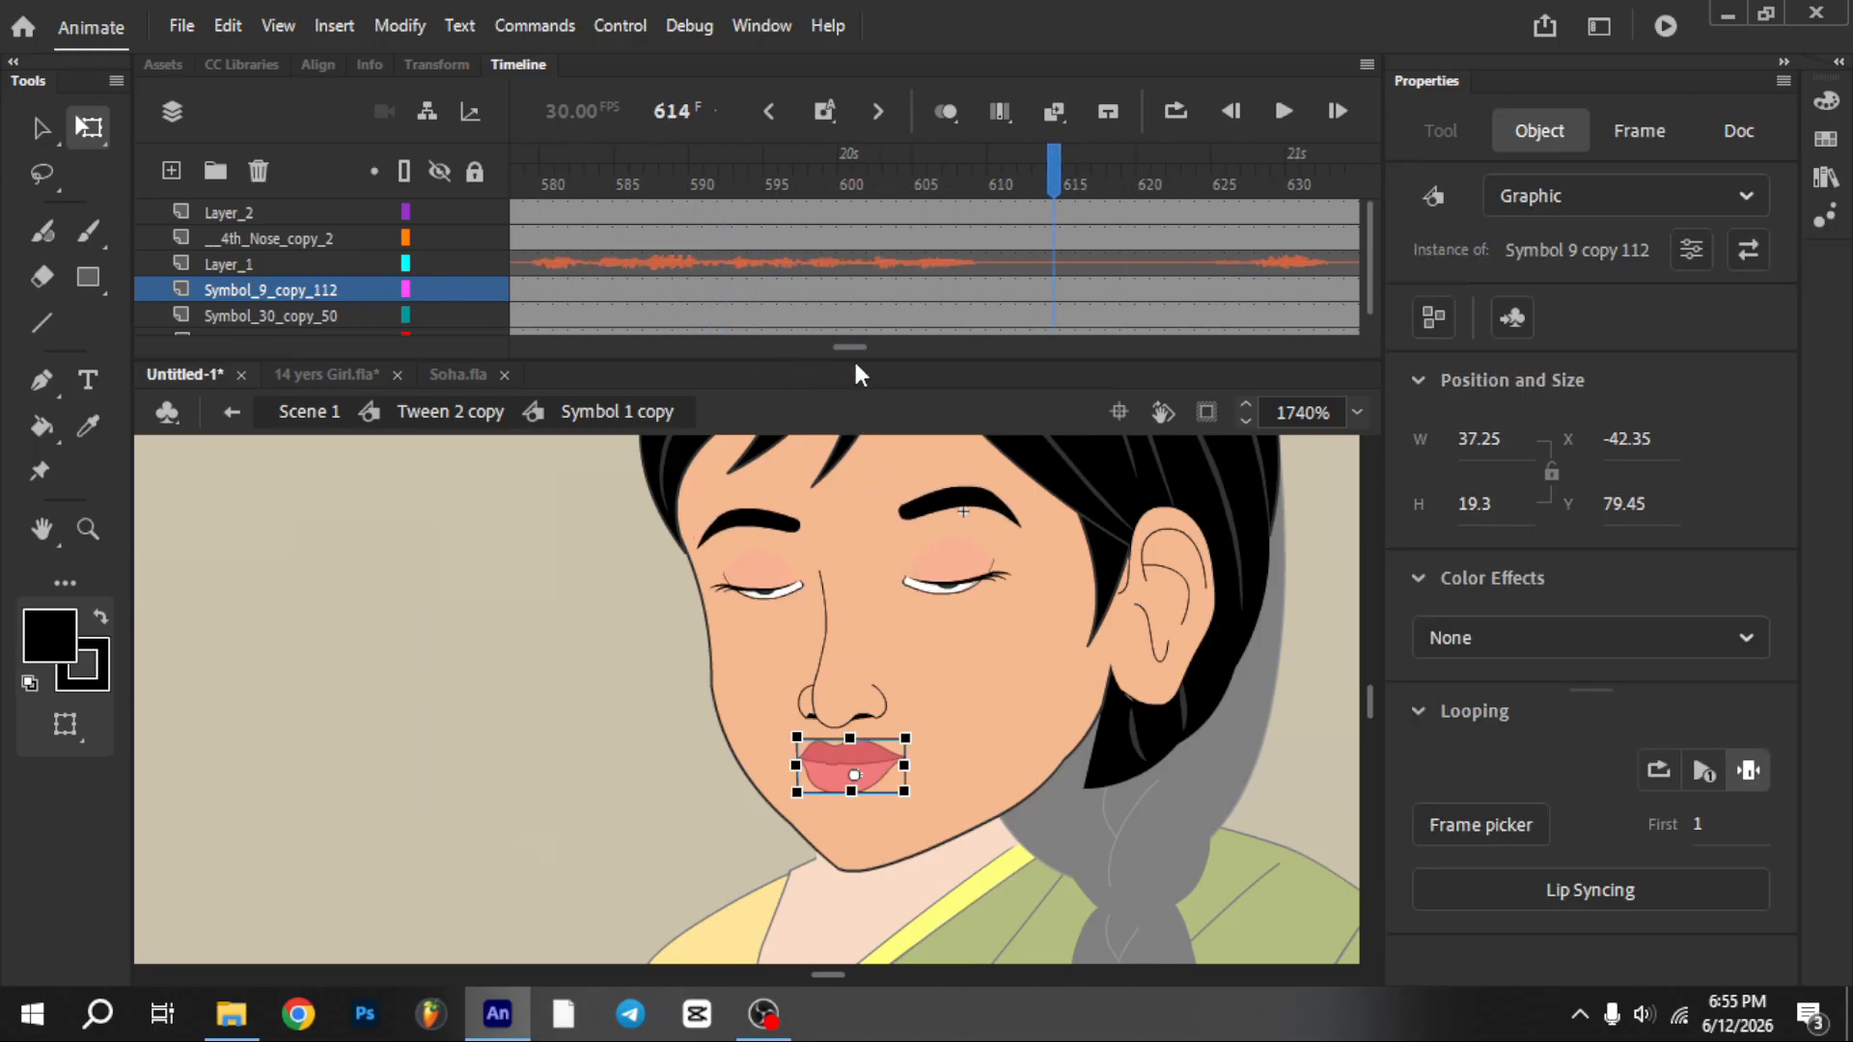
# Loop the girl's mouth graphic from frames 864 and 898, and hold it on a single frame from frames 888 and 941
pyautogui.moveTo(853, 350); pyautogui.dragTo(996, 623)
pyautogui.click(932, 180)
pyautogui.press('Return')
pyautogui.press('Return')
pyautogui.click(894, 174)
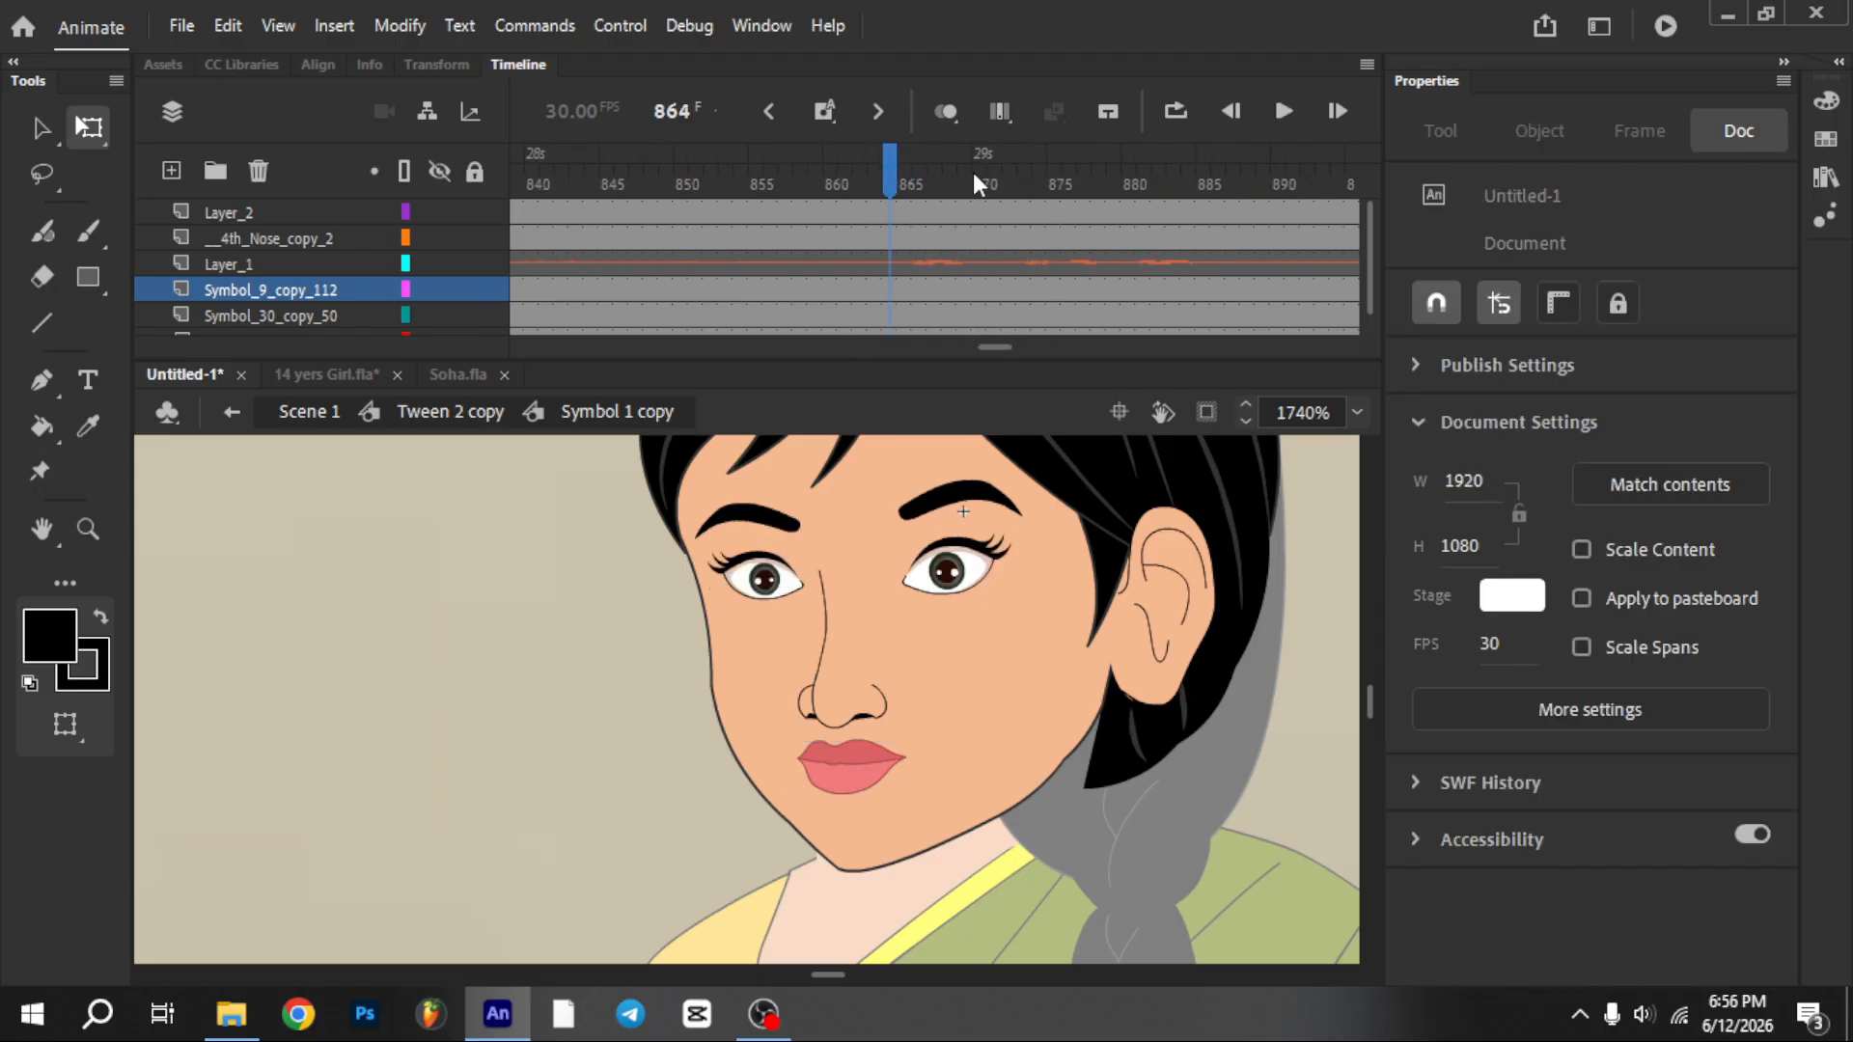
pyautogui.click(880, 756)
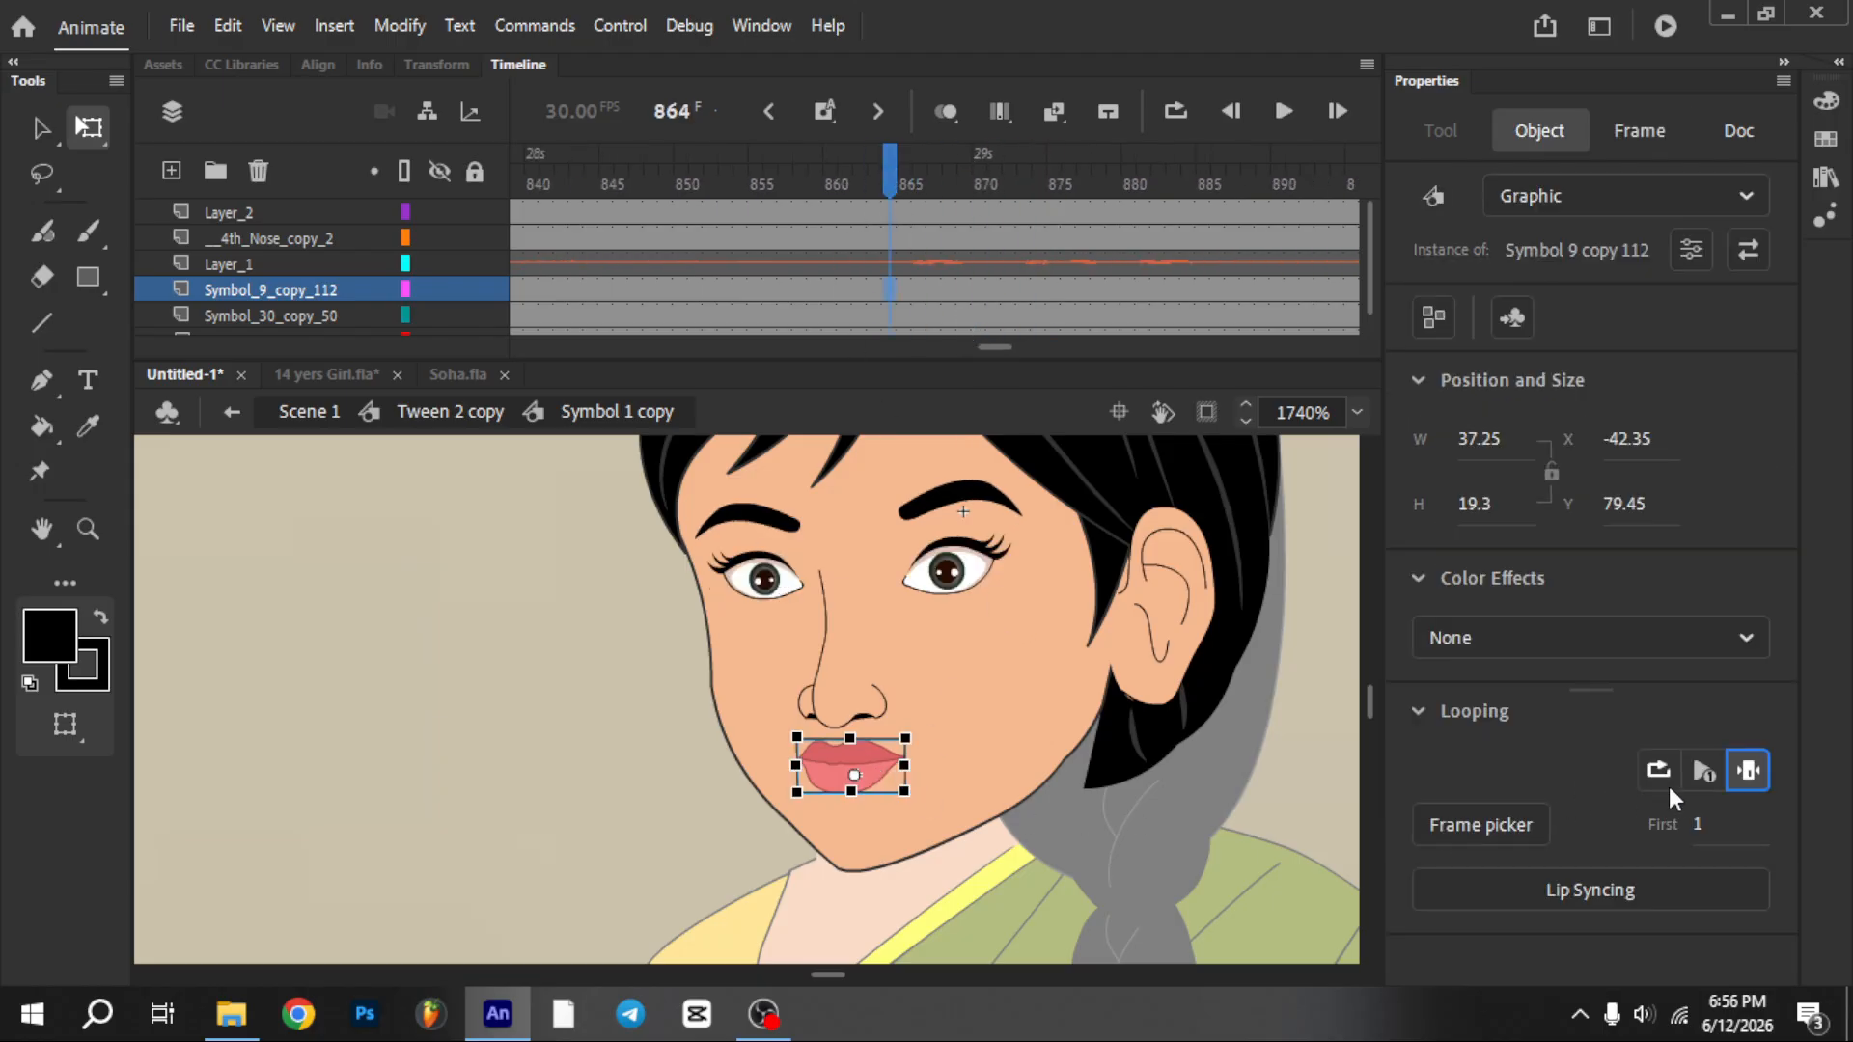
pyautogui.press('Return')
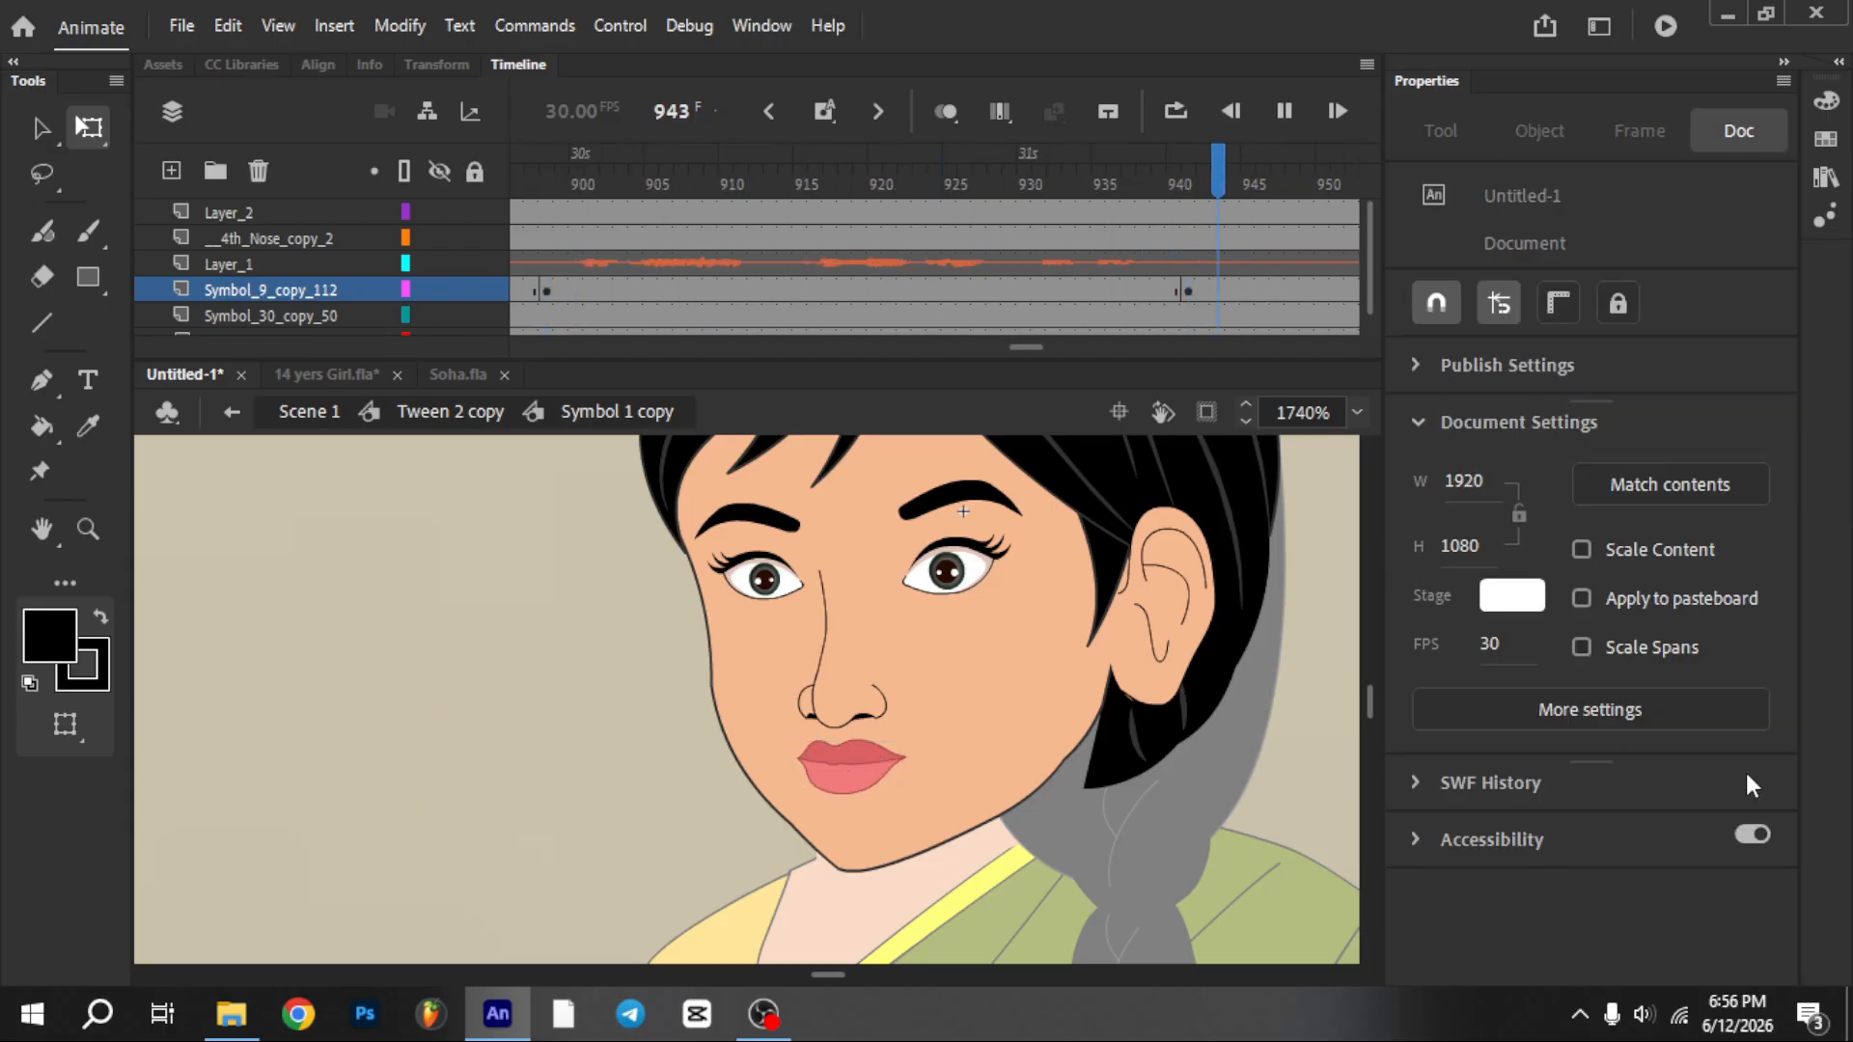
pyautogui.press('Return')
# Leave the girl's head symbol and return to her body symbol
pyautogui.scroll(-5, 702, 719)
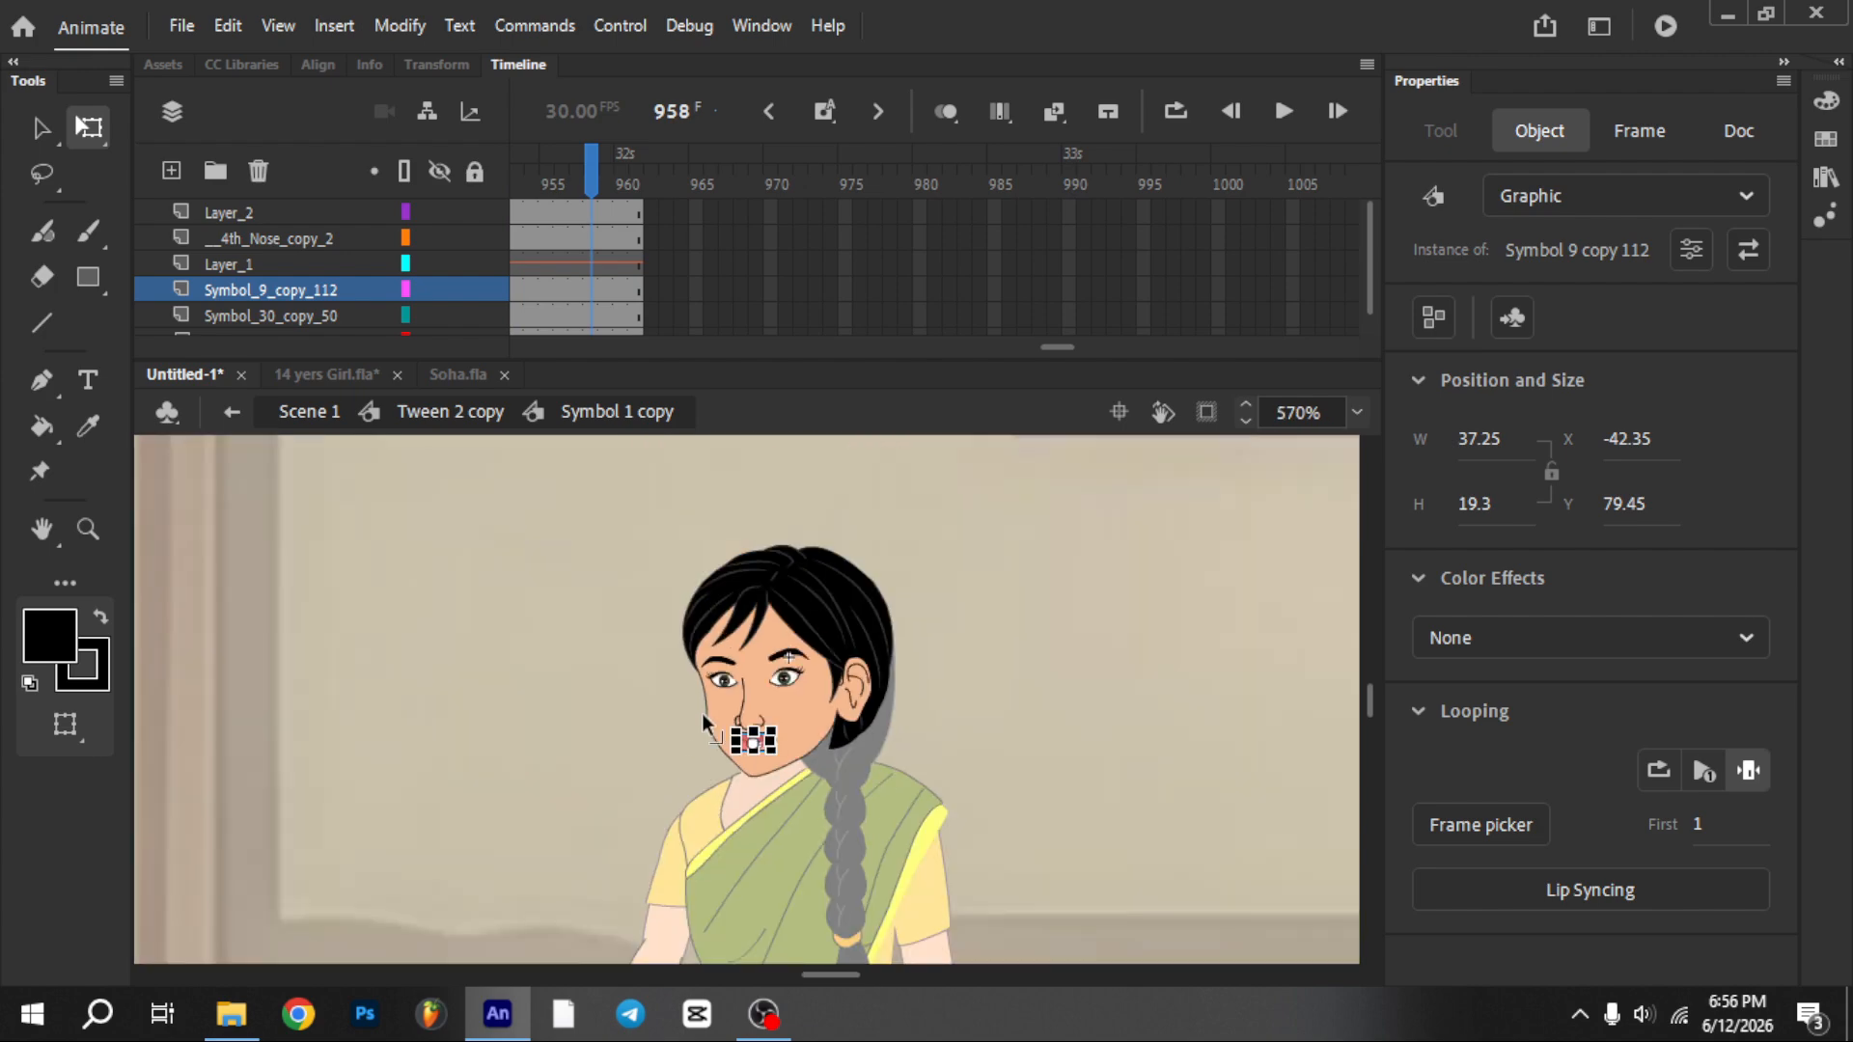
pyautogui.moveTo(1057, 348); pyautogui.dragTo(1018, 348)
pyautogui.scroll(-2, 662, 589)
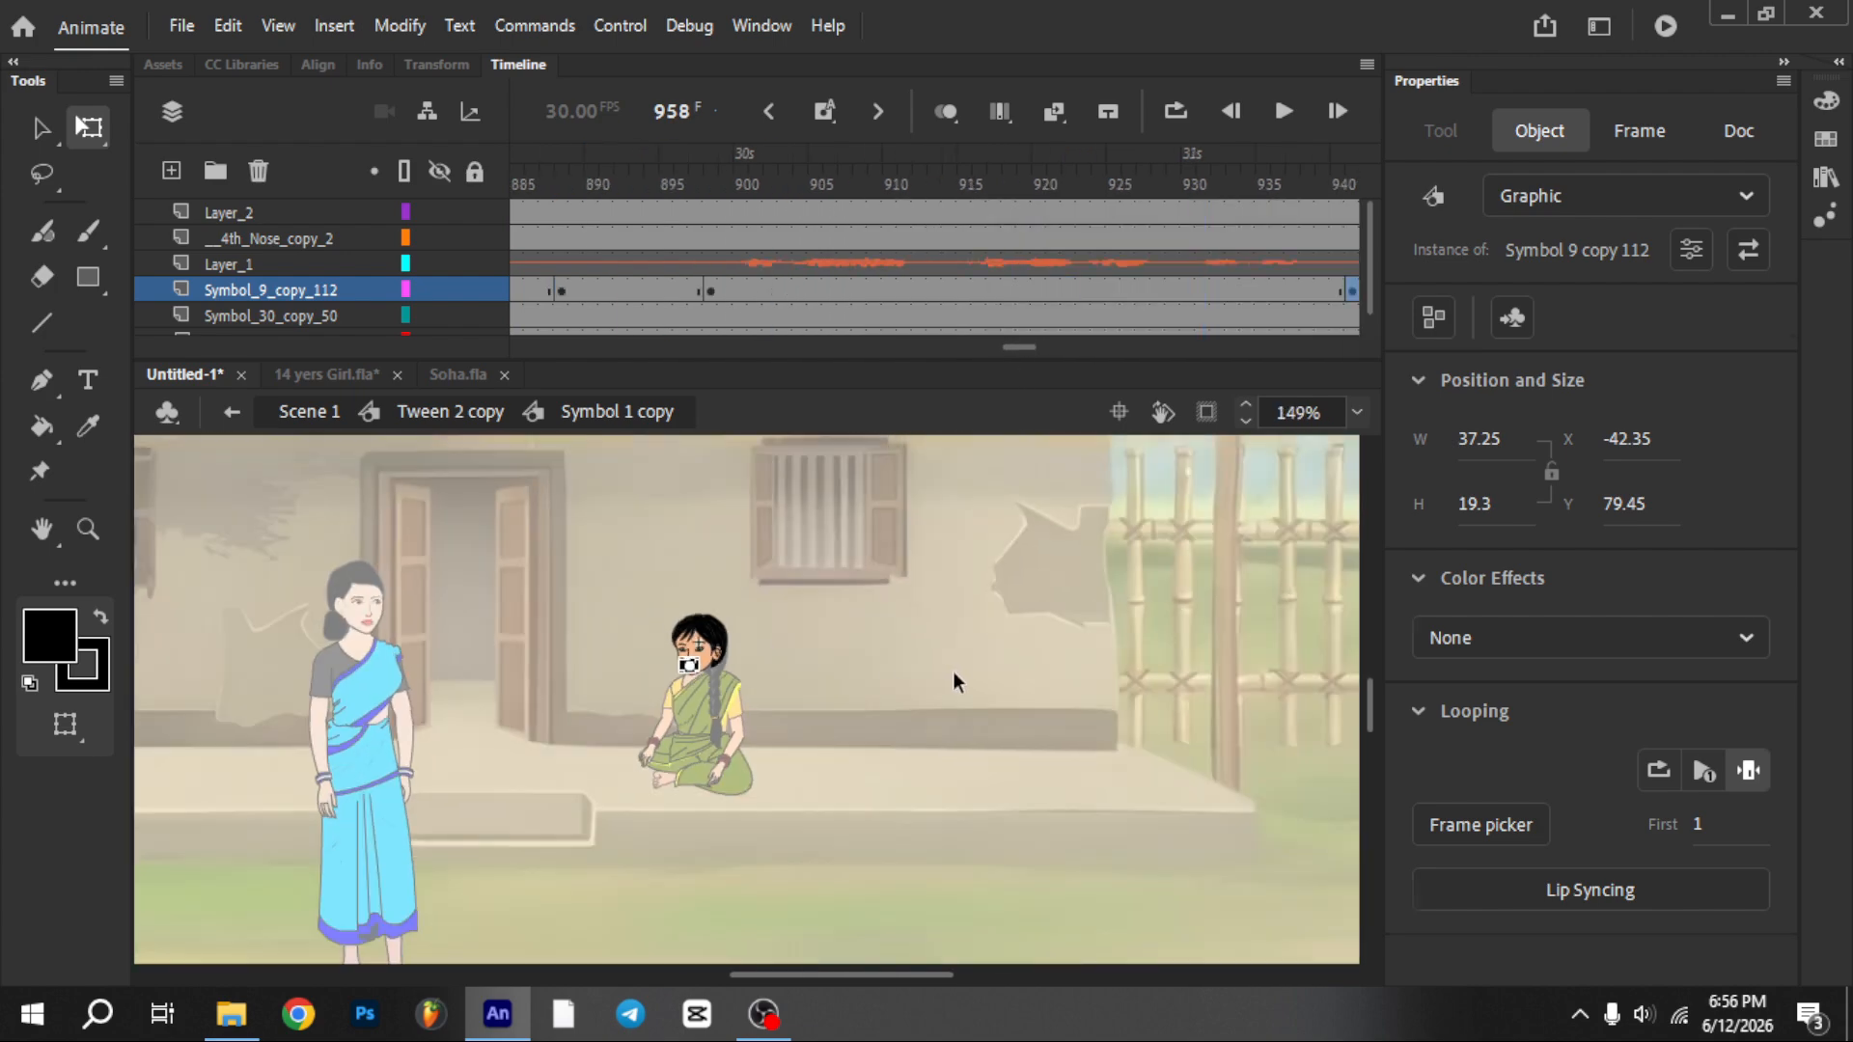
pyautogui.doubleClick(952, 673)
pyautogui.click(953, 673)
# Remove the frames after 961 from all layers of the girl's body symbol
pyautogui.scroll(-2, 848, 689)
pyautogui.moveTo(1011, 209); pyautogui.dragTo(1399, 873)
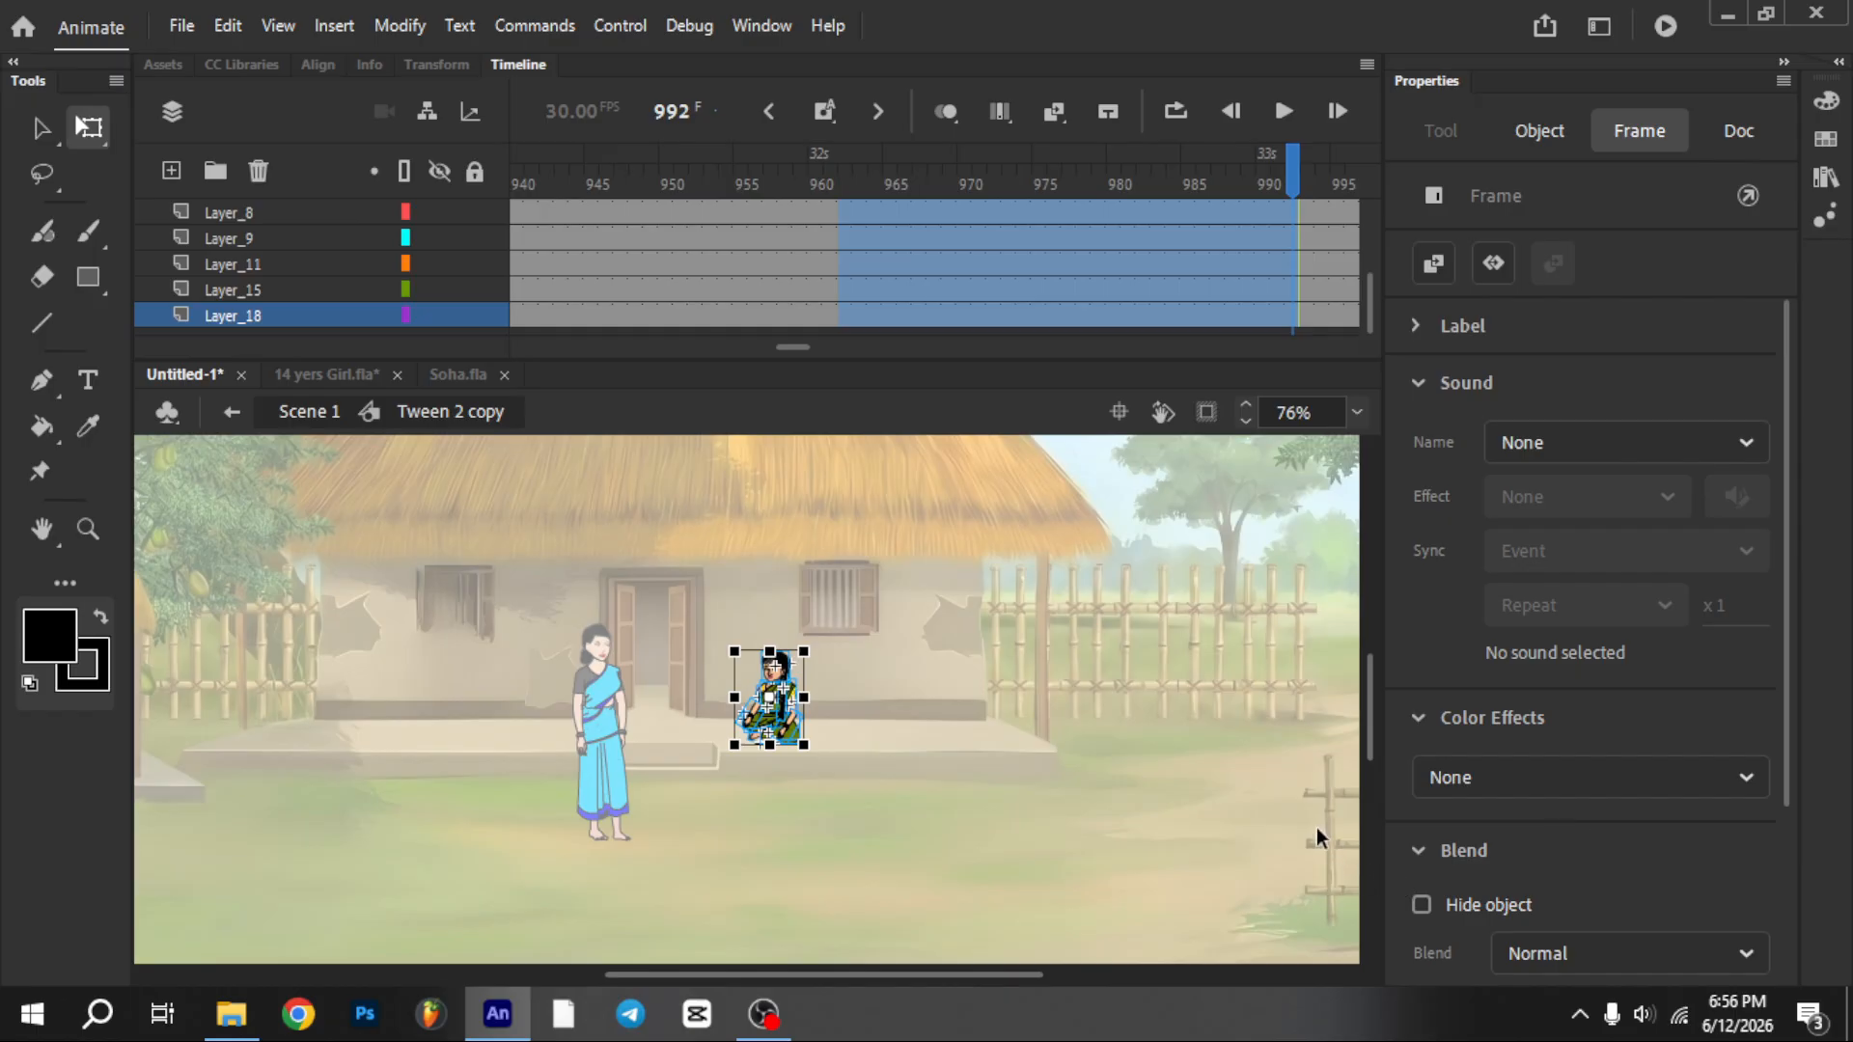
pyautogui.hotkey('shift', 'F5')
pyautogui.click(1109, 764)
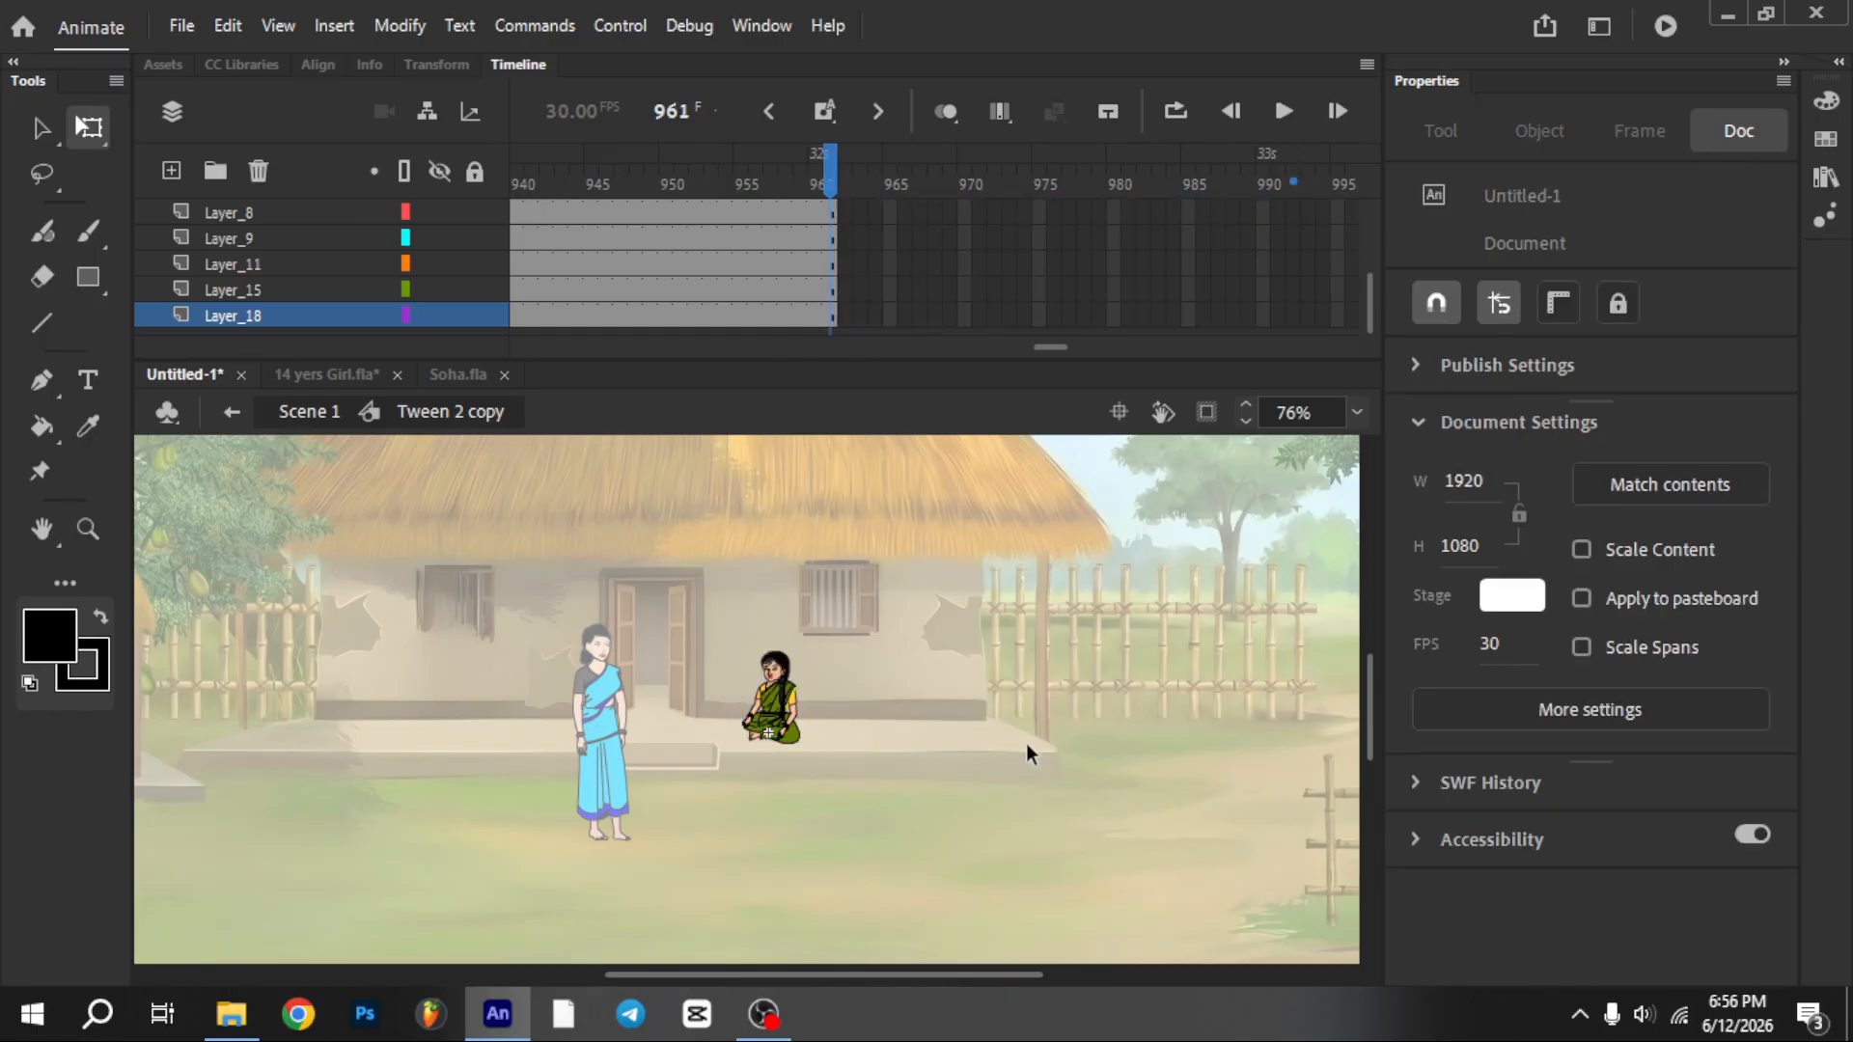
# Go back to the start of the girl's body symbol, then leave it for Scene 1
pyautogui.scroll(-1, 882, 618)
pyautogui.scroll(3, 691, 241)
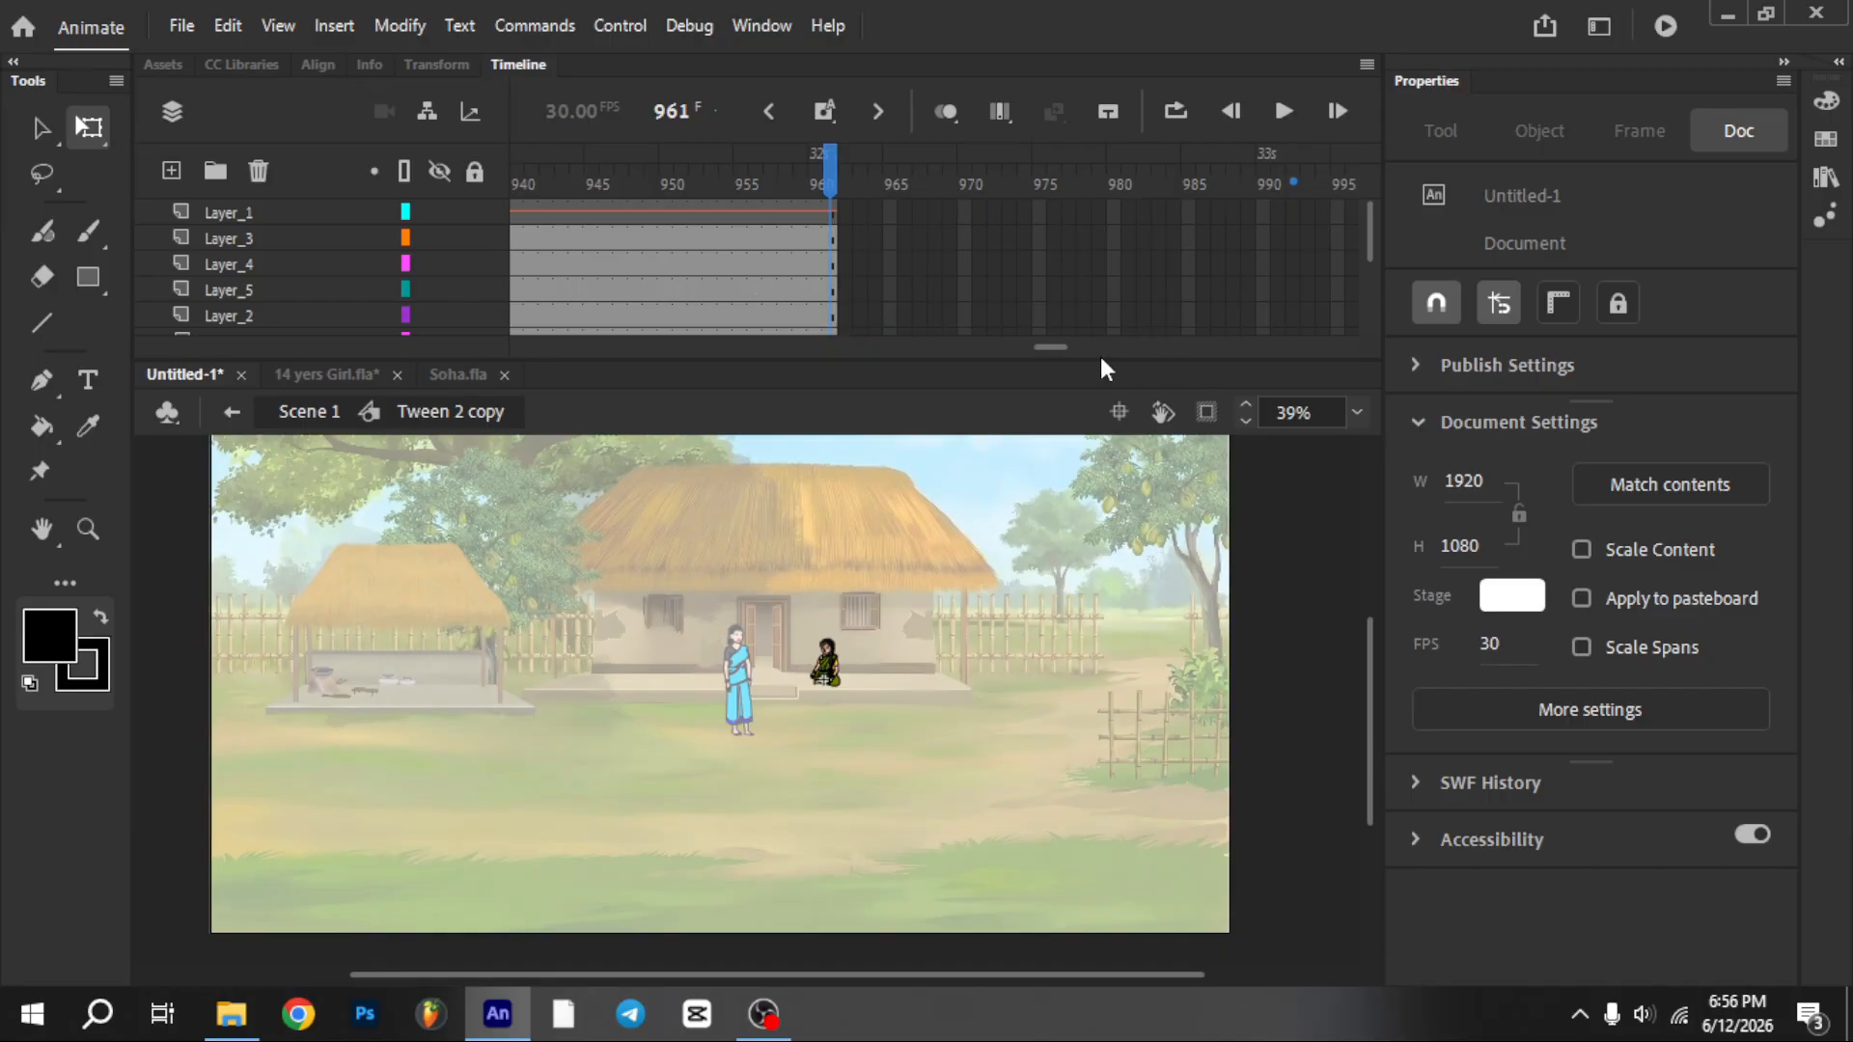
pyautogui.moveTo(1050, 348); pyautogui.dragTo(529, 347)
pyautogui.click(529, 166)
pyautogui.scroll(-1, 849, 670)
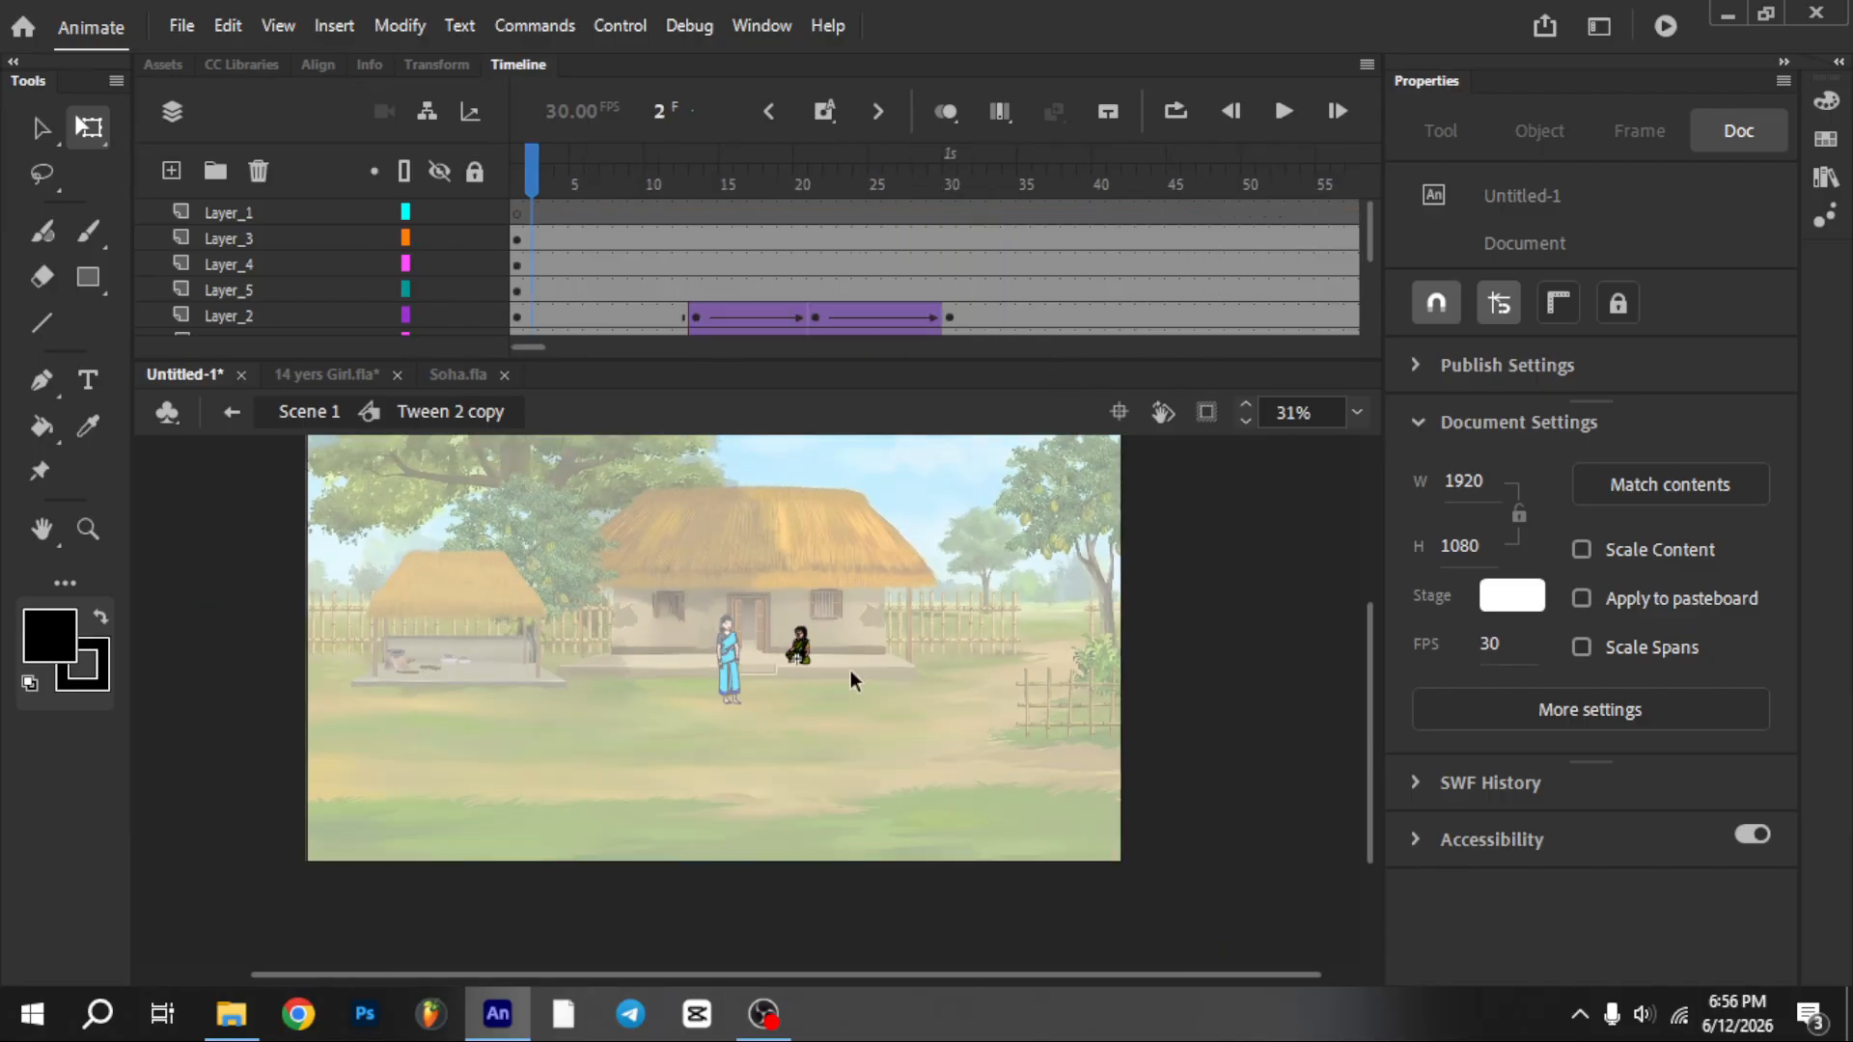
pyautogui.doubleClick(1186, 602)
pyautogui.click(782, 707)
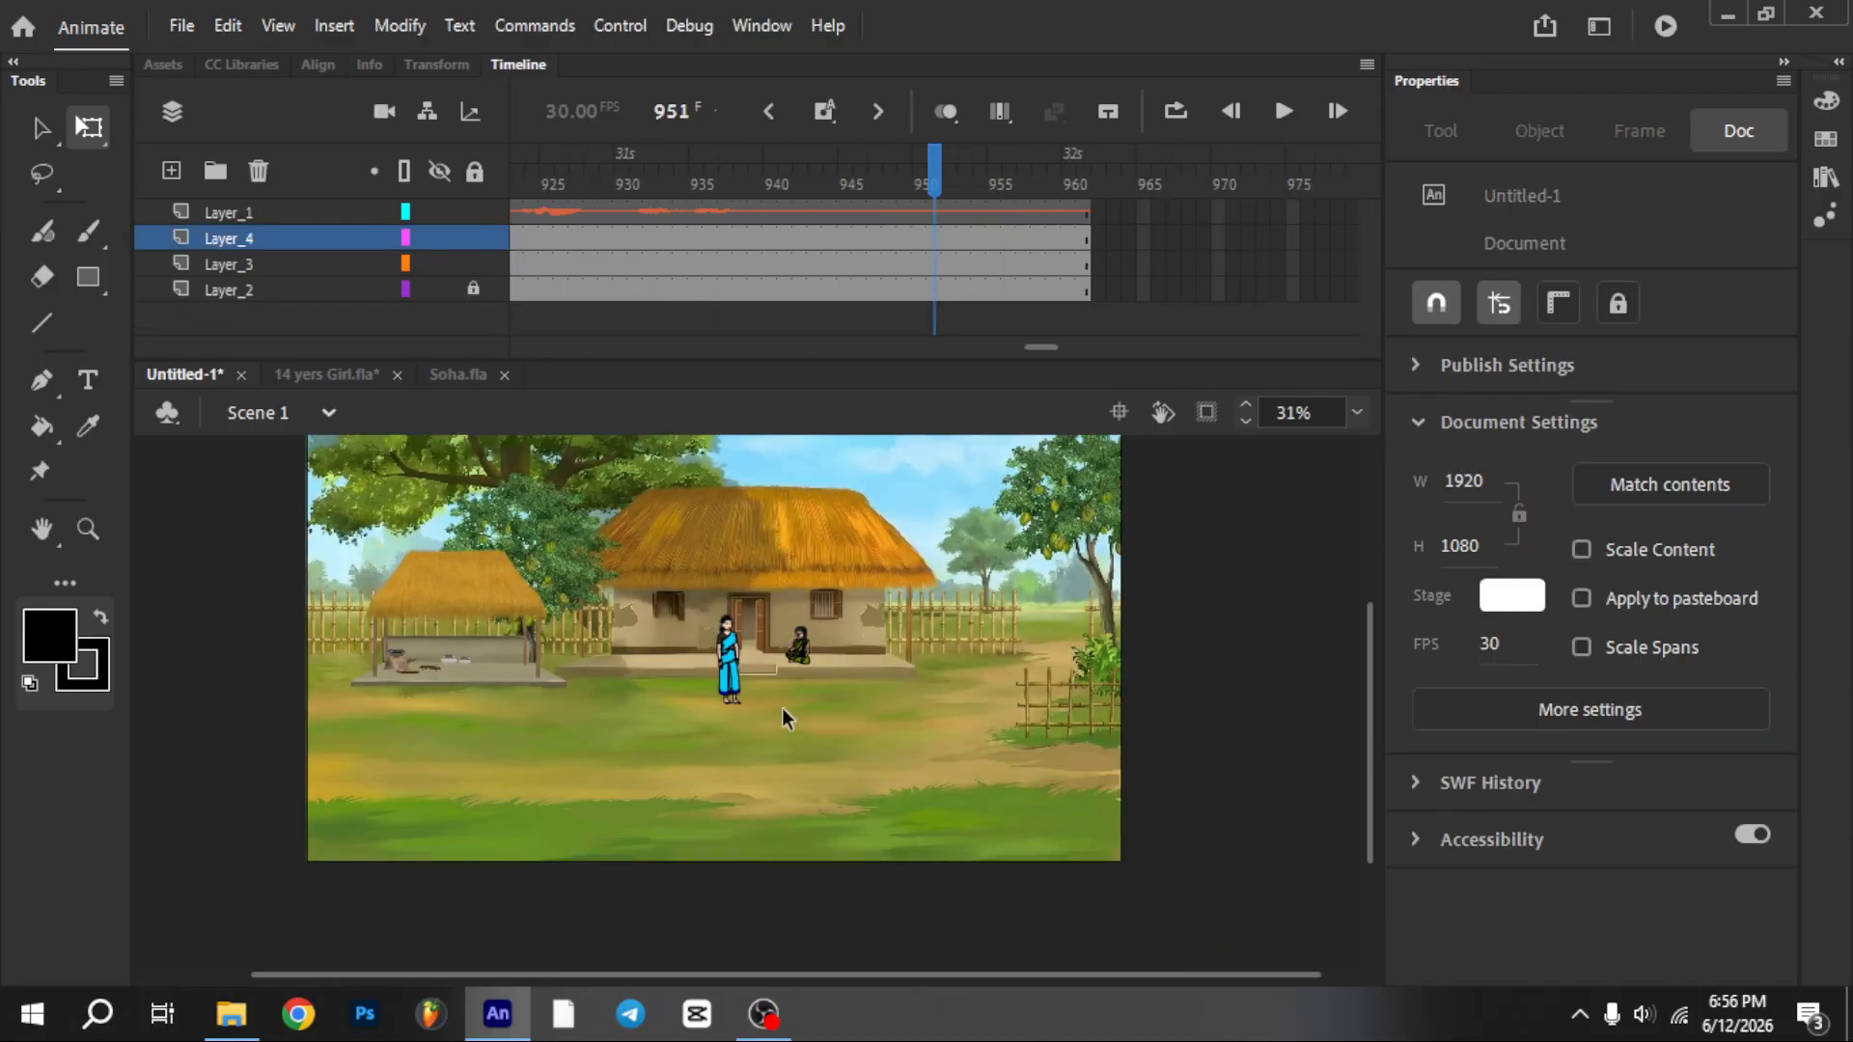